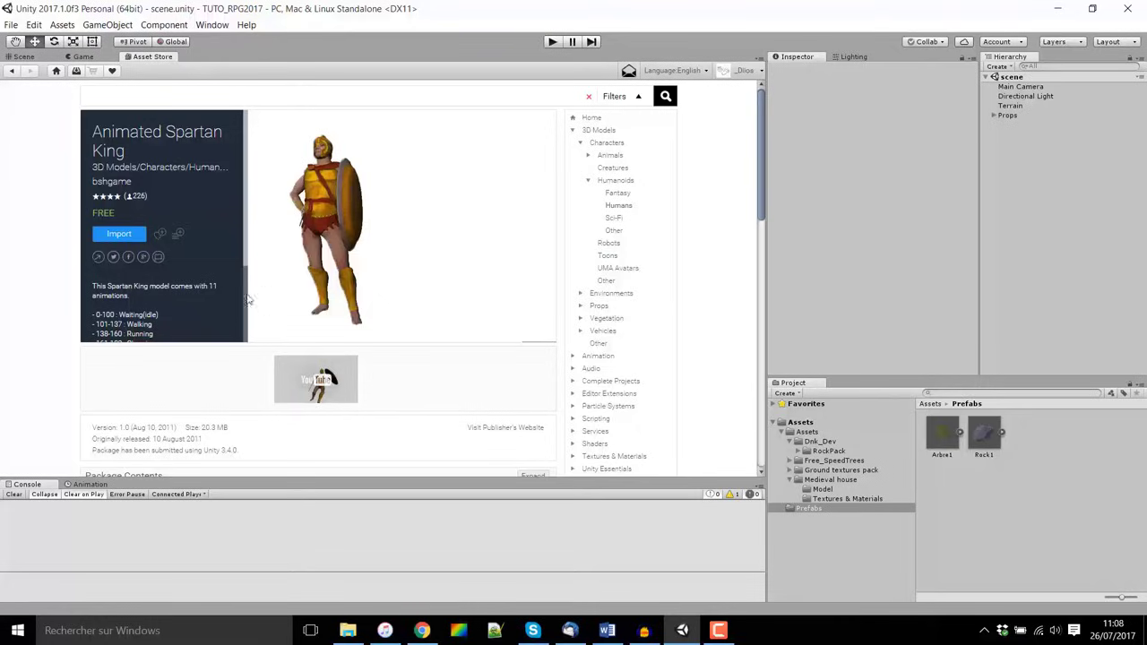
Import all files of the Animated Spartan King package from the Asset Store.
click(128, 234)
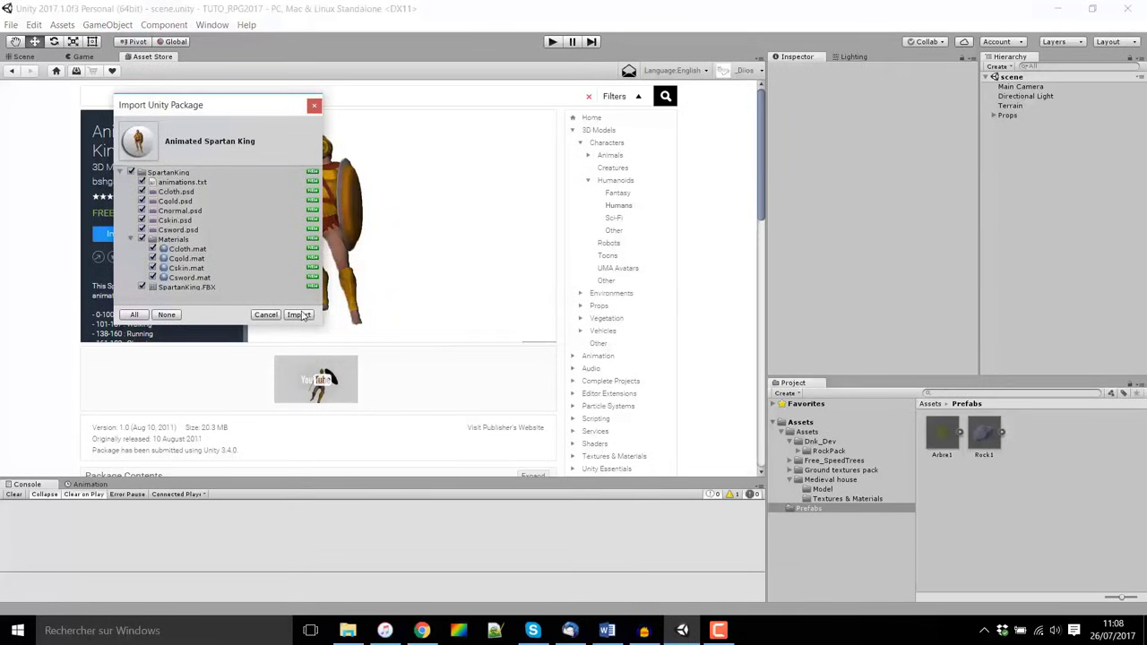
click(302, 314)
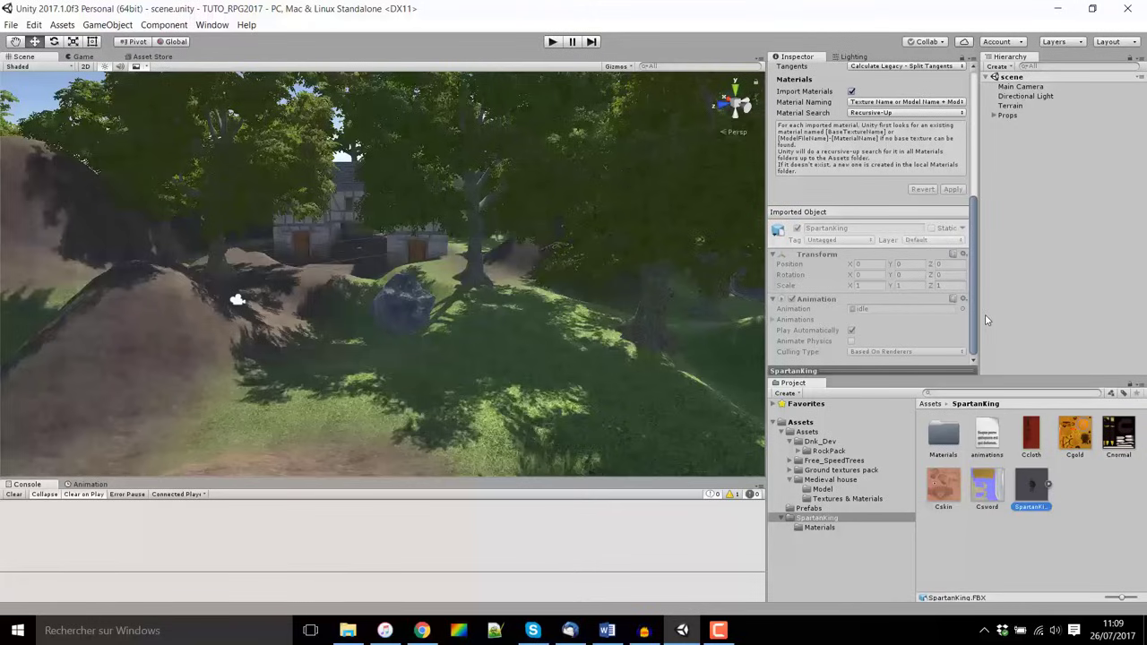
Show the root Assets folder and deactivate the Terrain and Props objects.
click(912, 454)
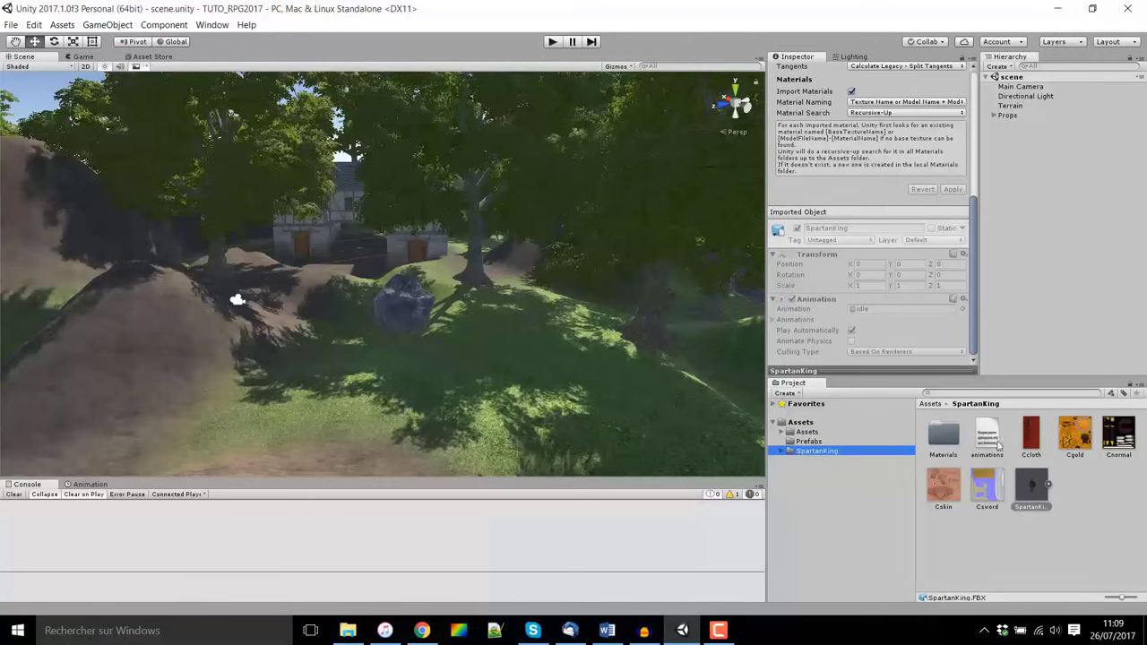
click(720, 632)
click(720, 632)
click(794, 422)
scroll(576, 326, down, 10)
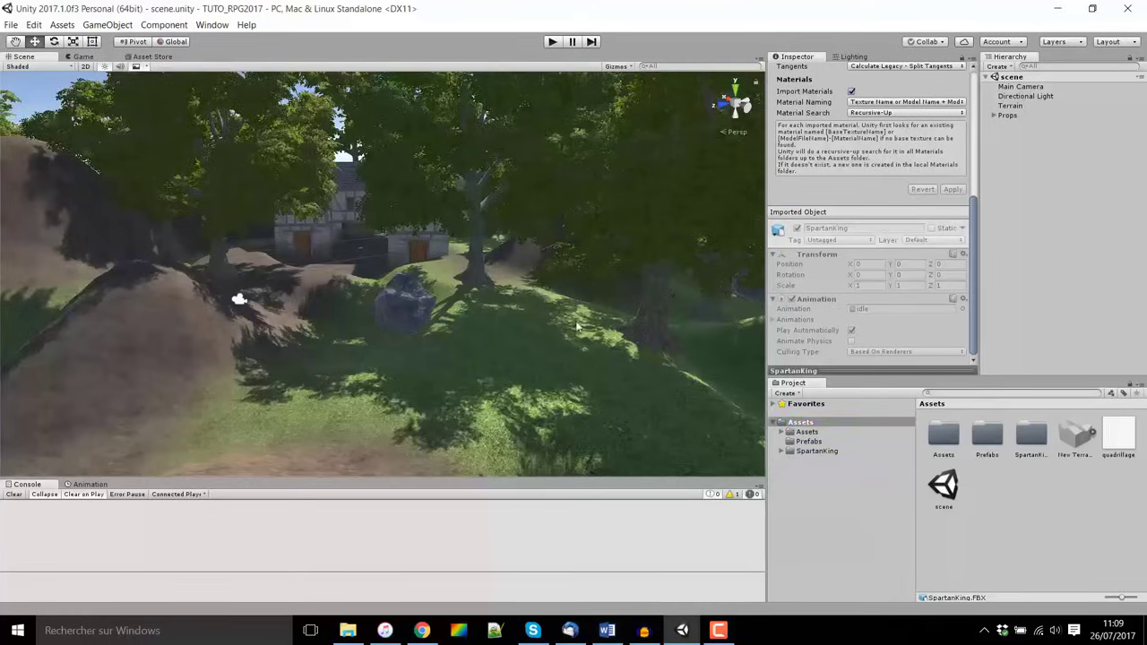
click(1010, 106)
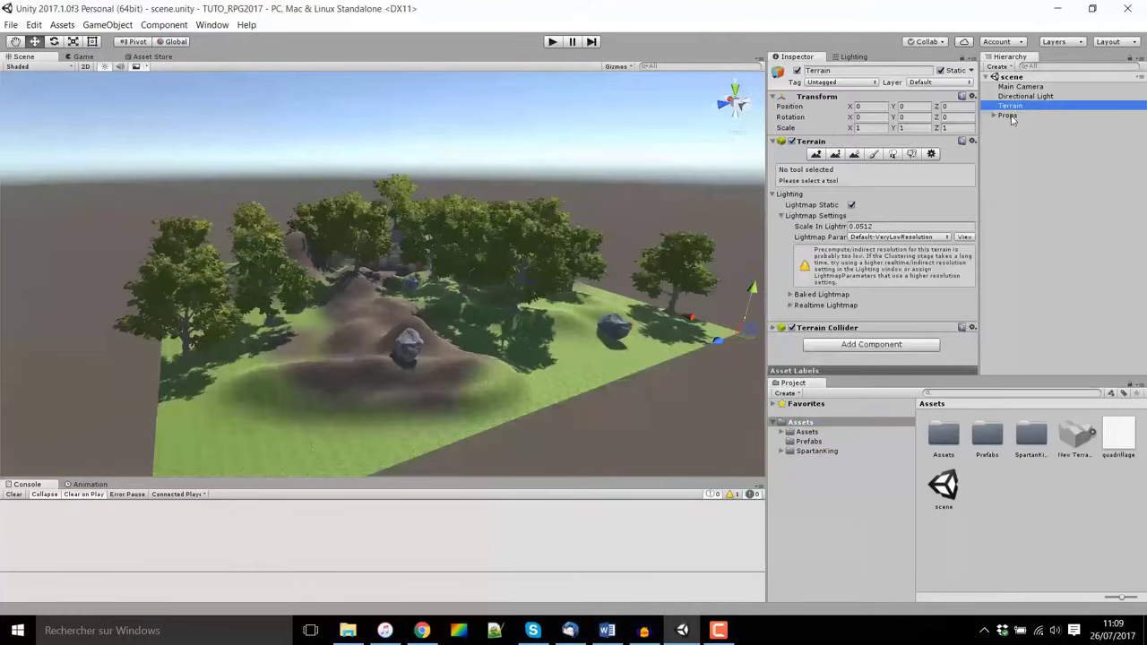
shift+click(1007, 115)
click(796, 70)
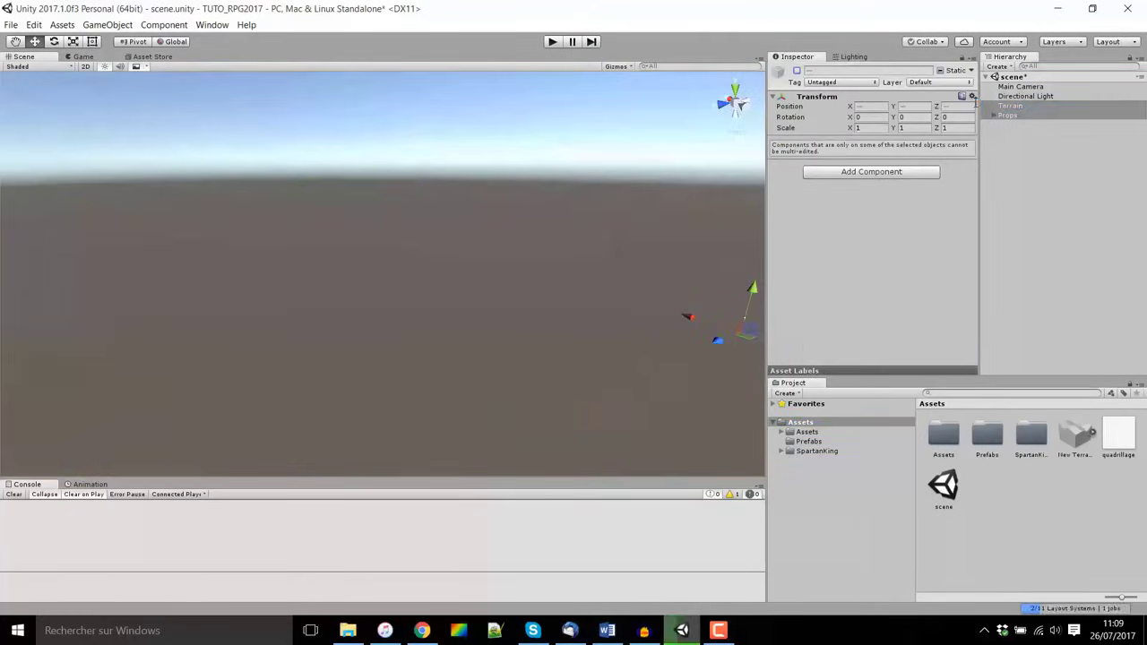
Reset Main Camera's position and rotation to 0 and frame it in the scene.
click(1018, 86)
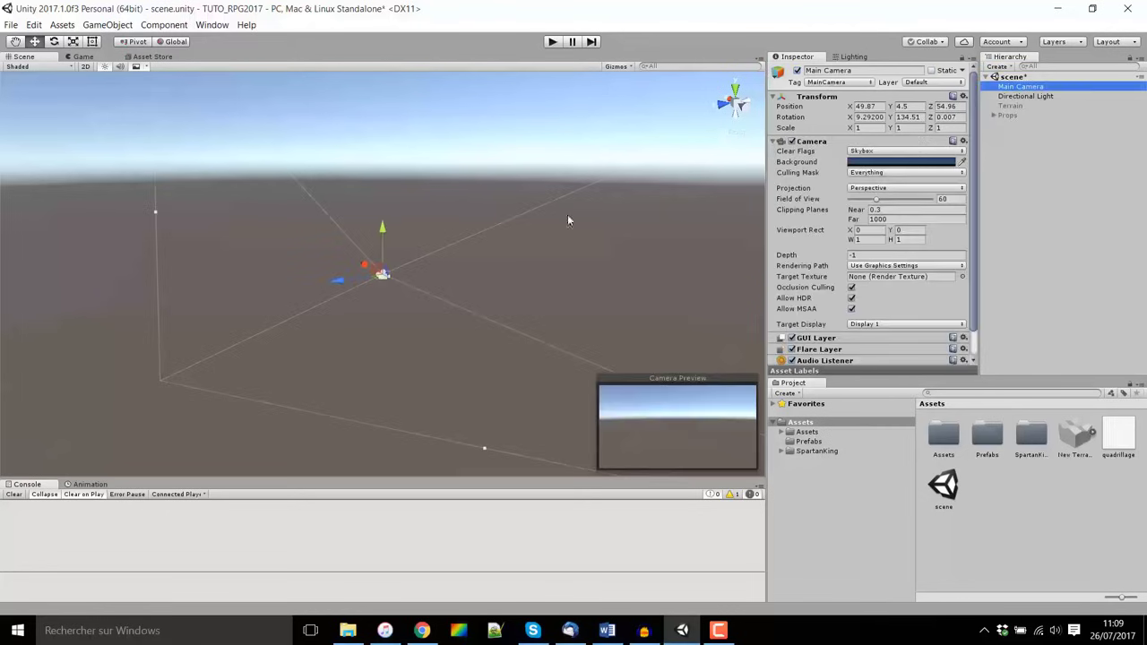
click(882, 105)
text(0)
key(Tab)
text(0	0	0	0)
key(Tab)
text(0)
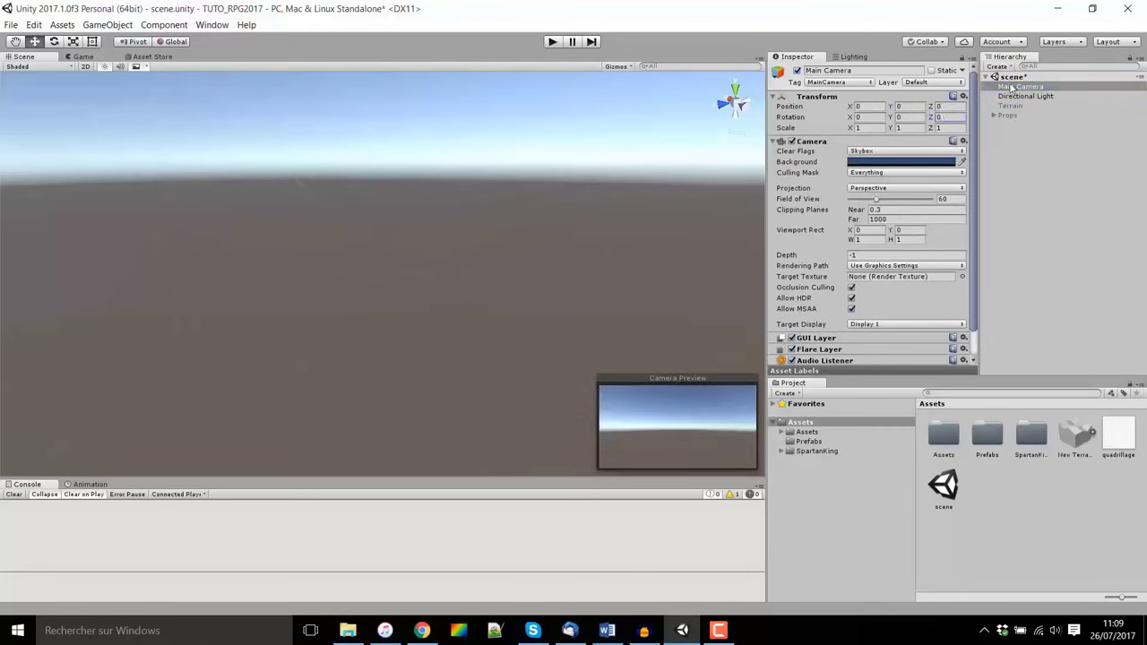
double_click(1021, 86)
Add a Plane scaled to 3, 3, 3 and apply the quadrillage grid texture to it.
click(108, 24)
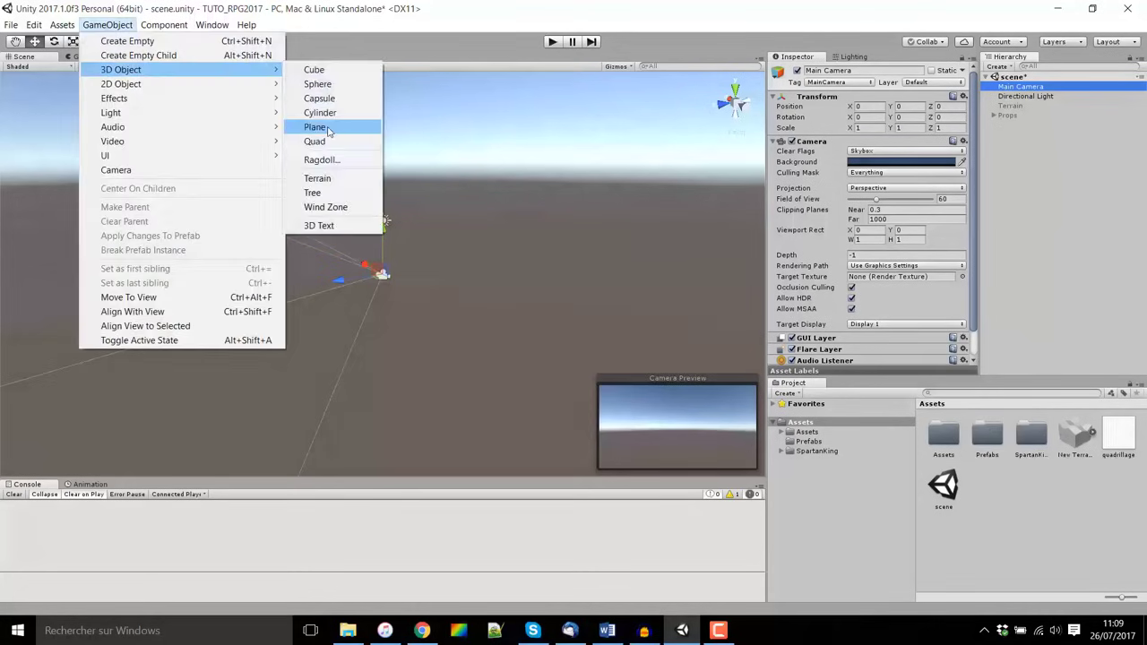
click(313, 120)
click(874, 128)
text(3)
key(Tab)
text(3)
key(Tab)
text(3)
key(Return)
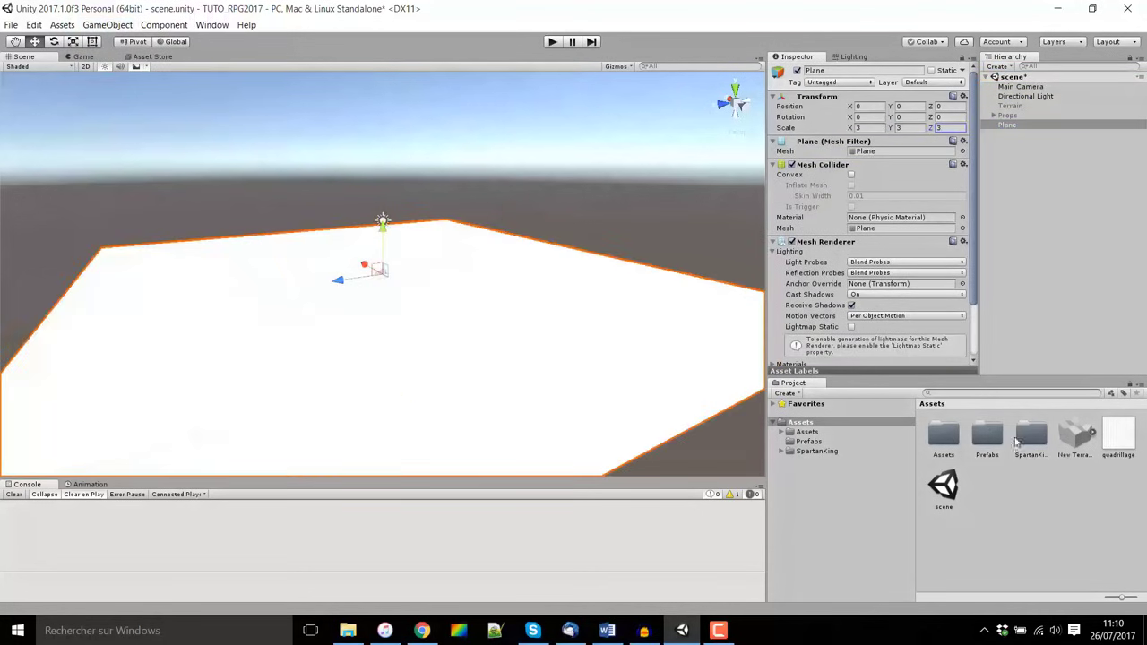
drag(1118, 434, 565, 357)
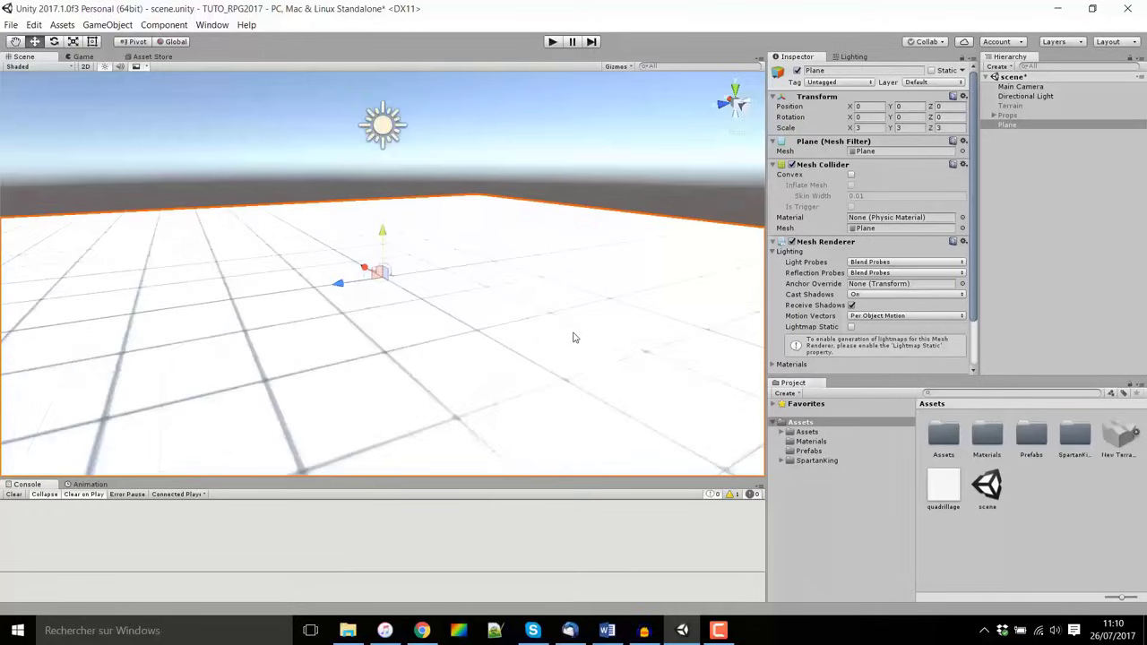
click(813, 460)
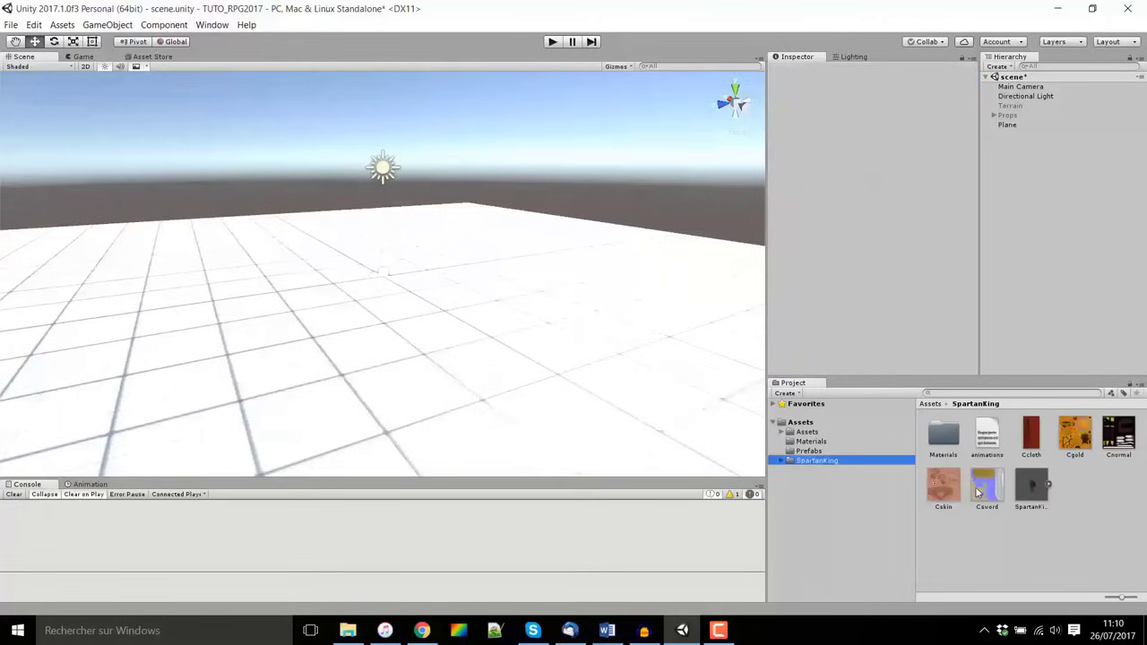
Place the Spartan King model on the plane, rename it Player, and scale it to 5, 5, 5.
drag(1030, 487, 388, 324)
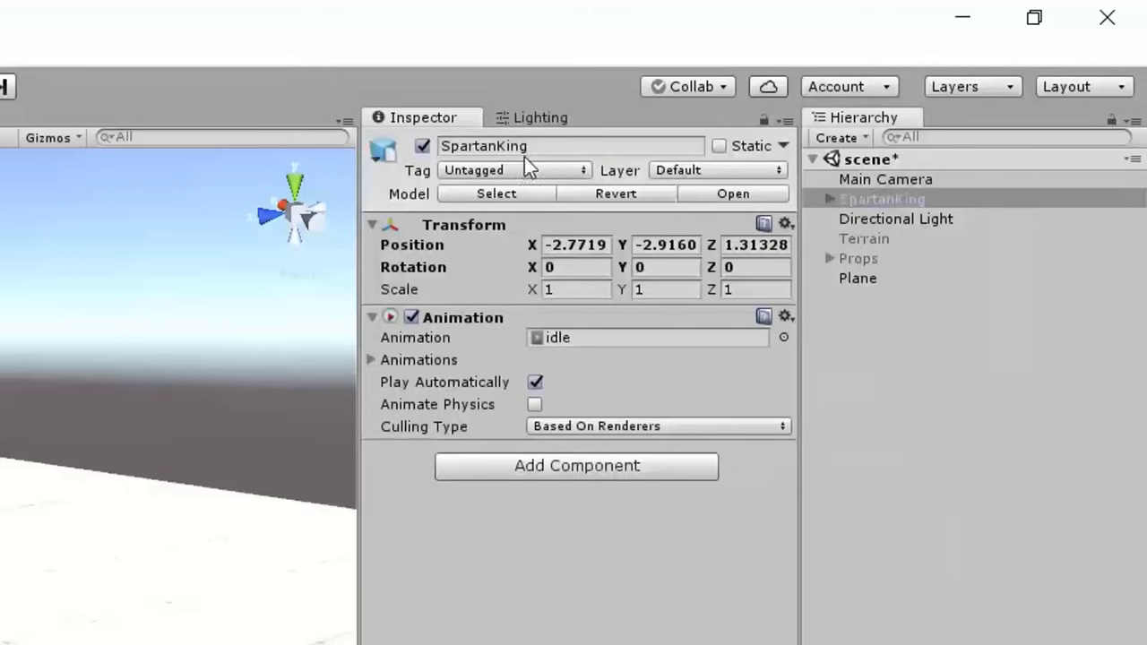
click(524, 149)
text(Playe)
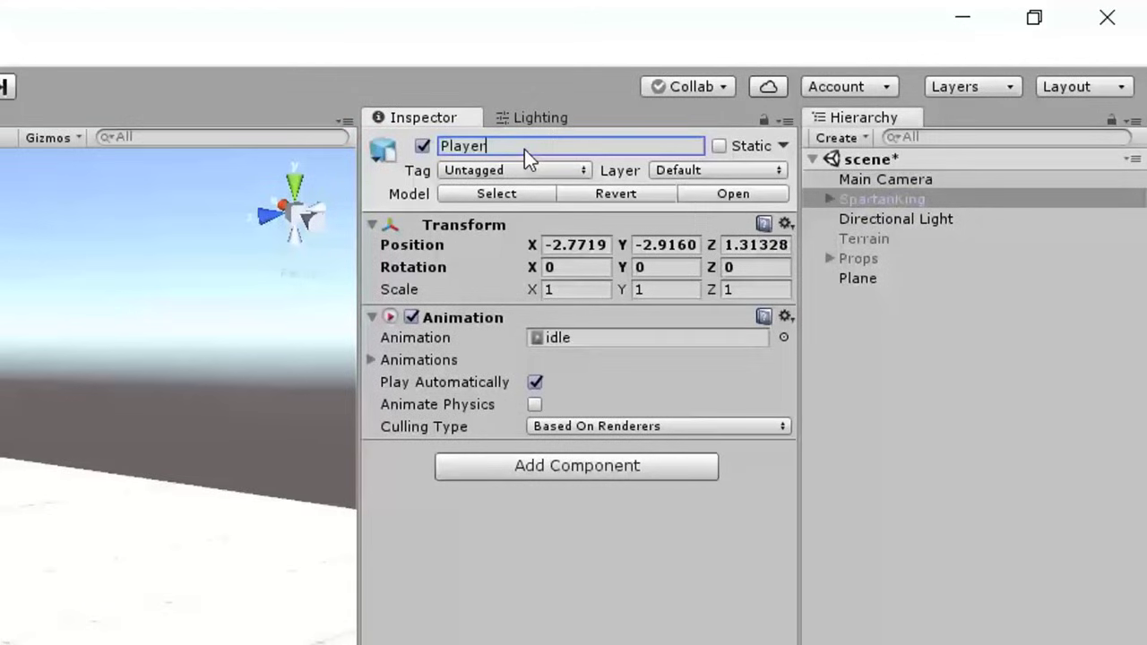
text(r)
key(Return)
click(608, 292)
text(5)
click(586, 322)
text(5)
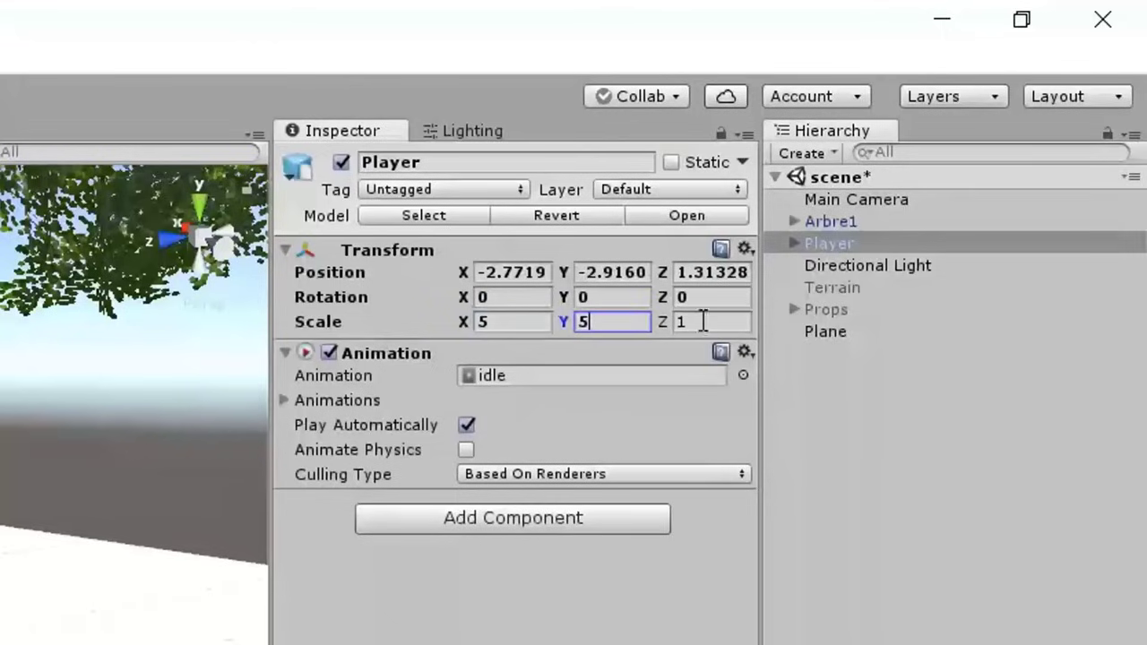
click(704, 323)
text(5)
click(486, 321)
Move and tilt Main Camera (about -2.83, 2.14, -1.23, X rotation 18.167) to look down behind Player.
right_drag(134, 340, 54, 342)
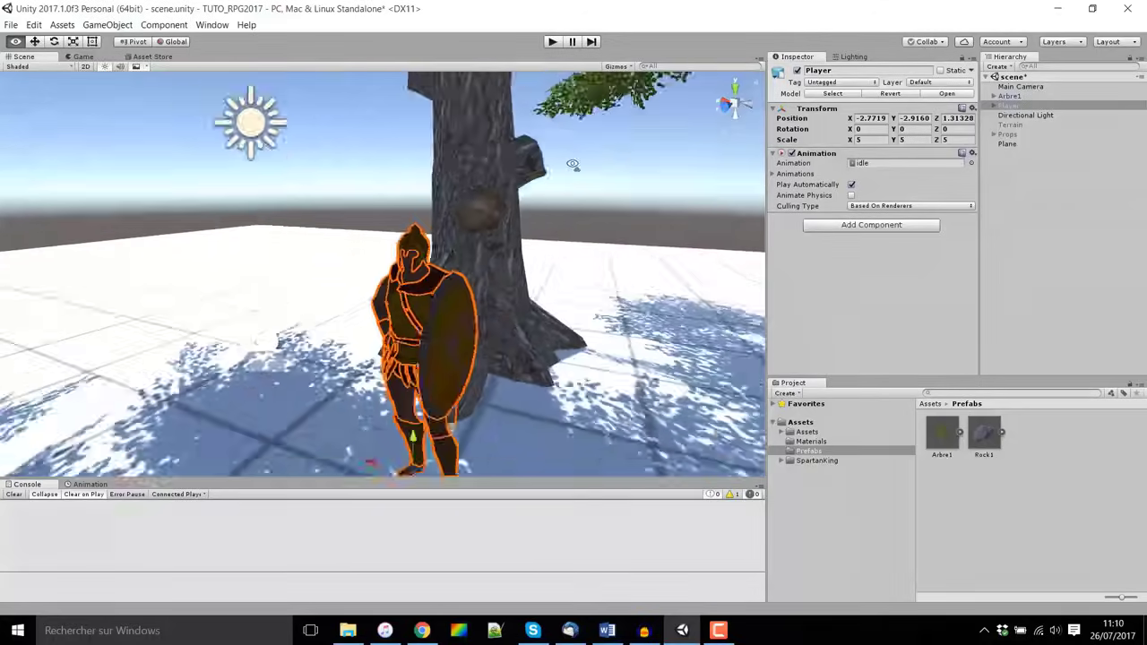
click(1017, 96)
double_click(1021, 87)
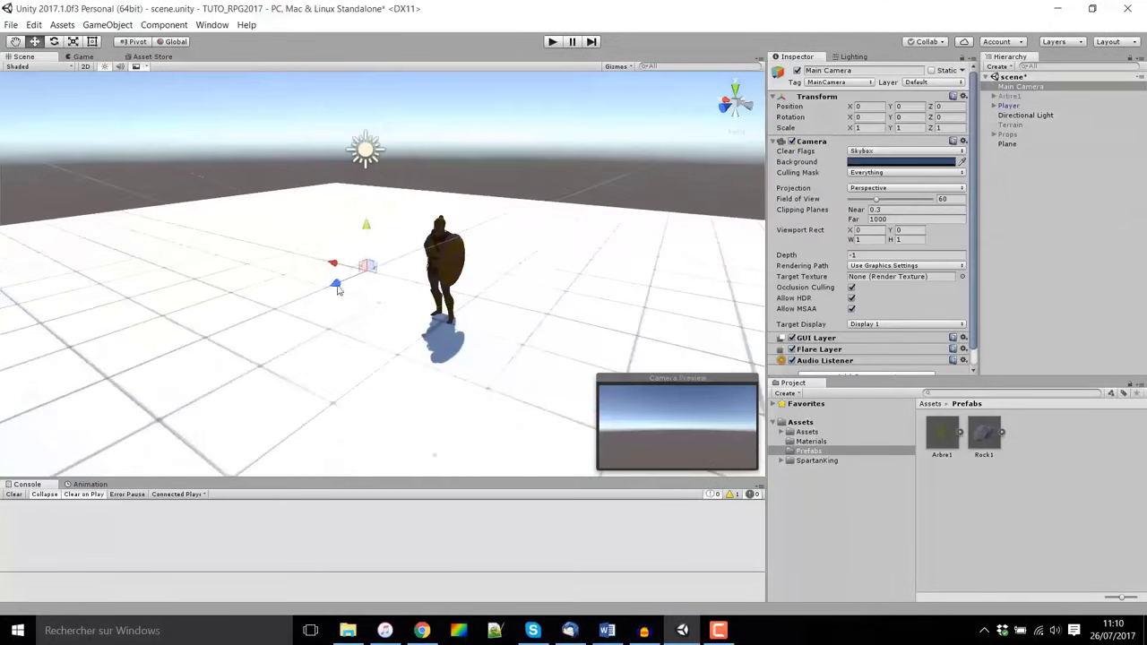
mouse_move(495, 233)
mouse_down()
mouse_move(459, 242)
mouse_move(456, 197)
mouse_move(442, 197)
mouse_move(470, 195)
mouse_up()
key(e)
key(w)
key(e)
click(82, 56)
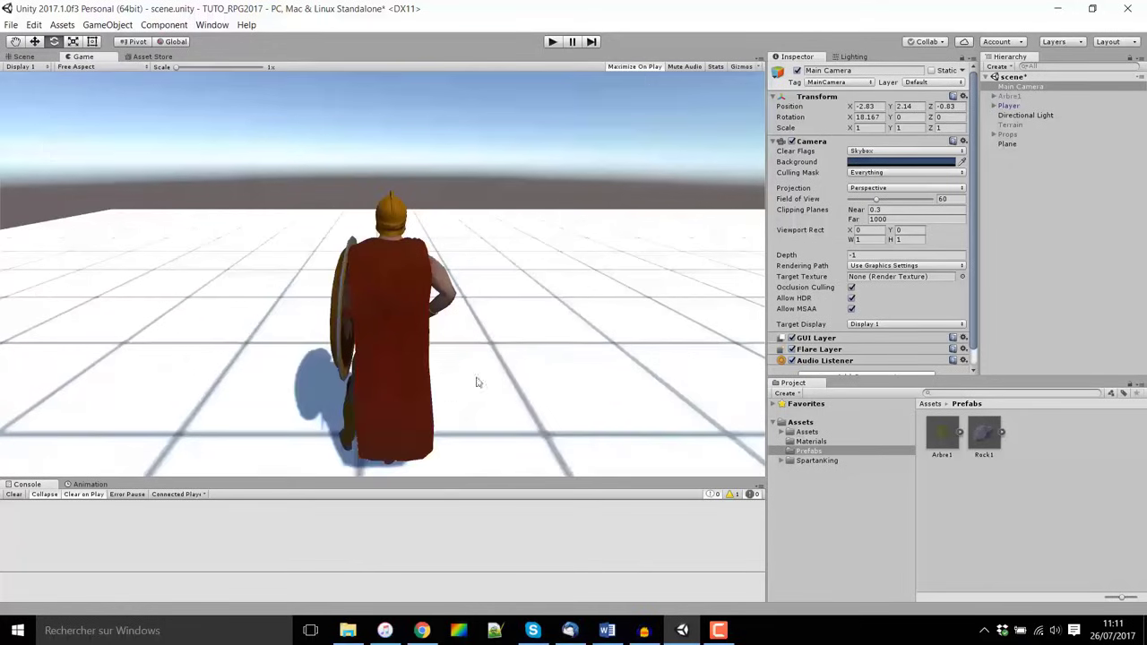
click(29, 58)
click(36, 42)
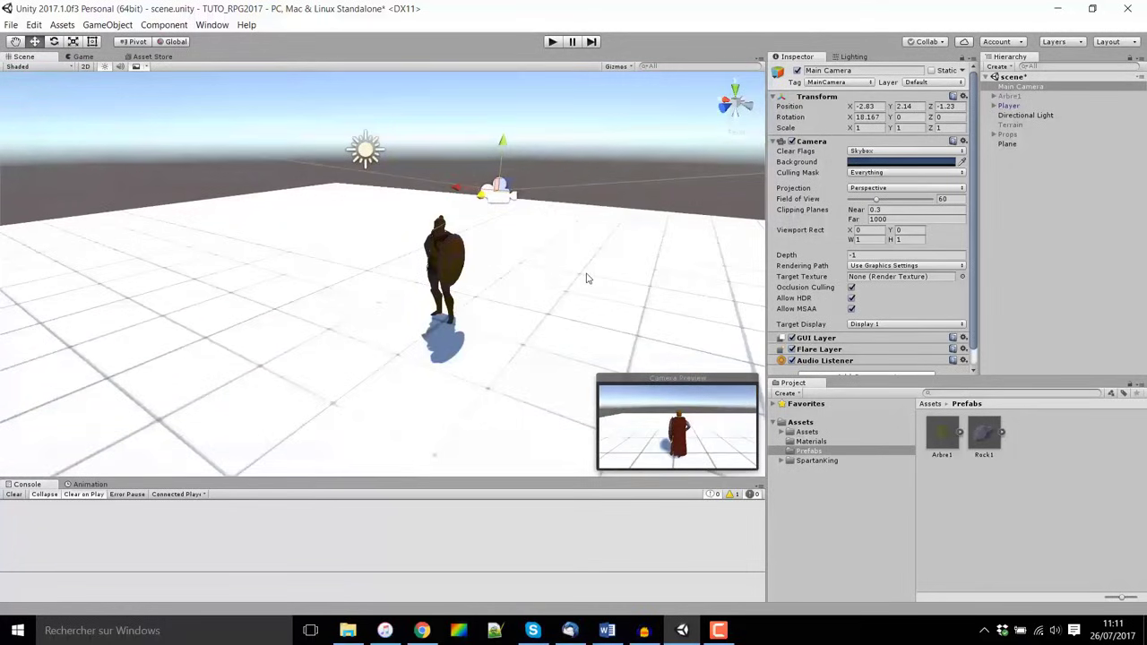
click(82, 57)
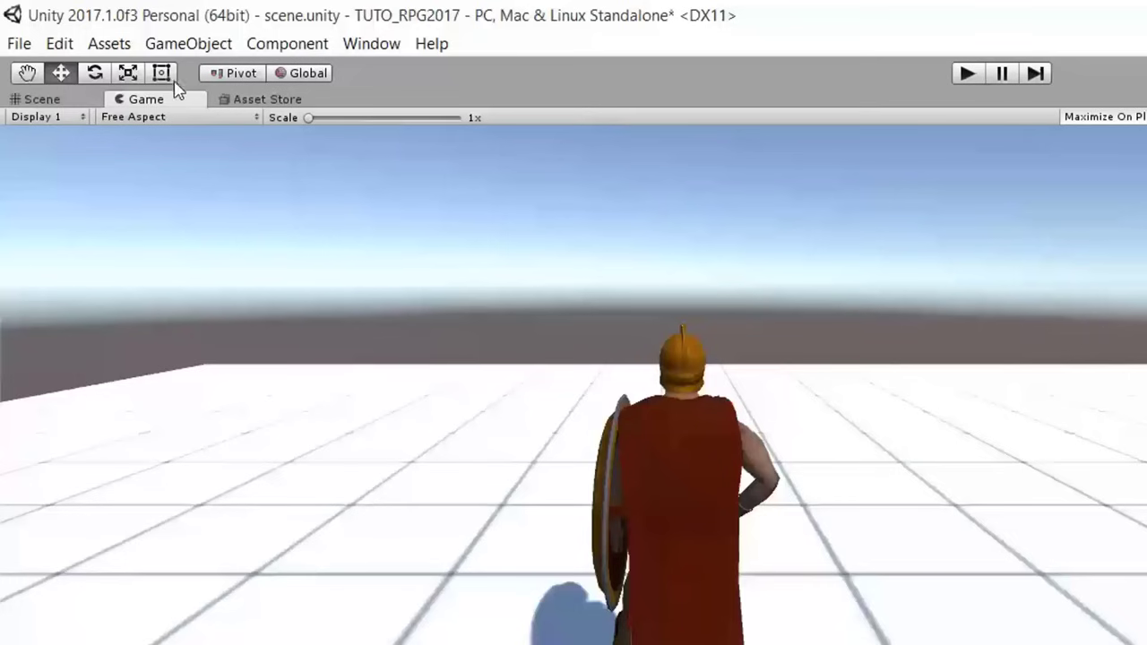
click(188, 45)
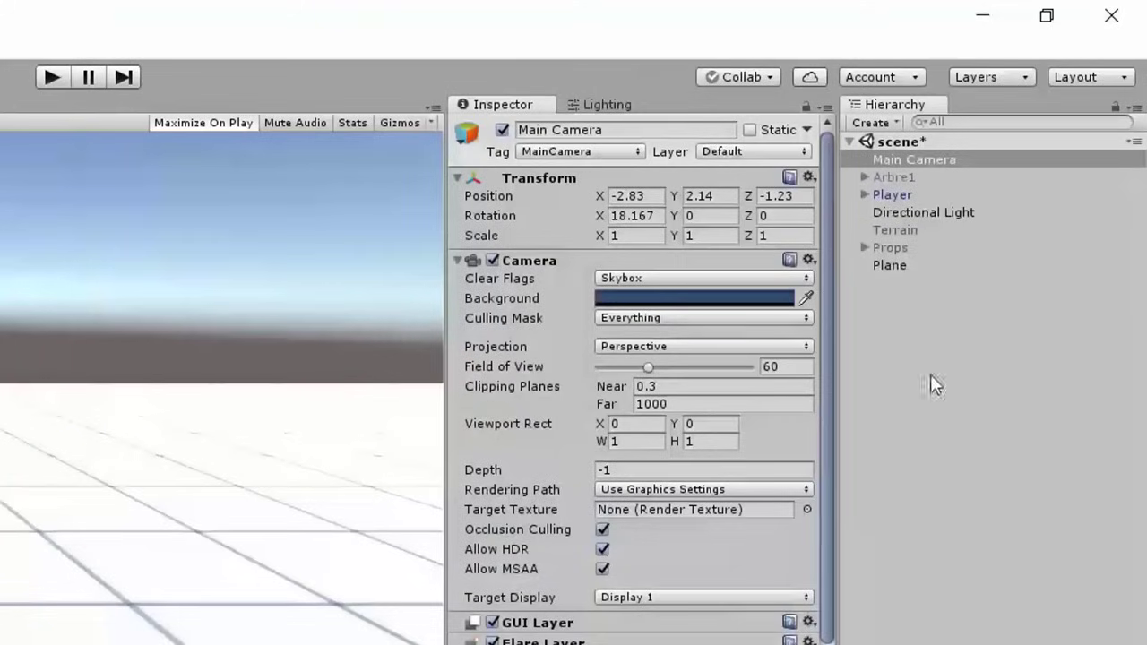
Parent Main Camera under Player, then test by moving Player and undoing the move.
drag(914, 158, 908, 195)
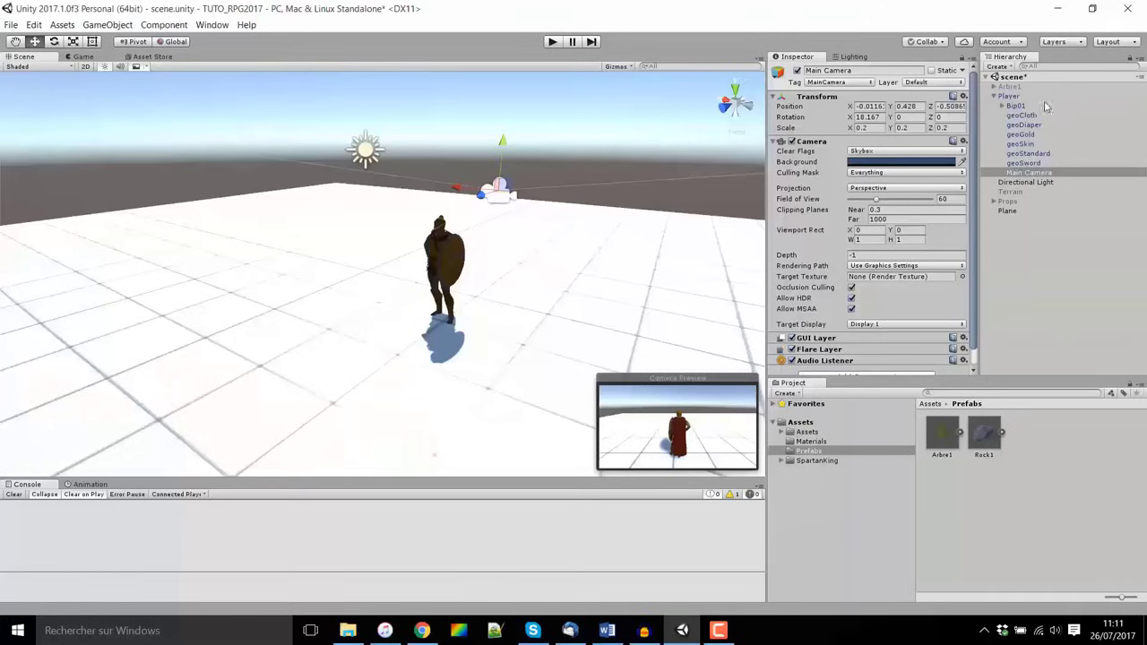
click(439, 269)
drag(389, 302, 383, 298)
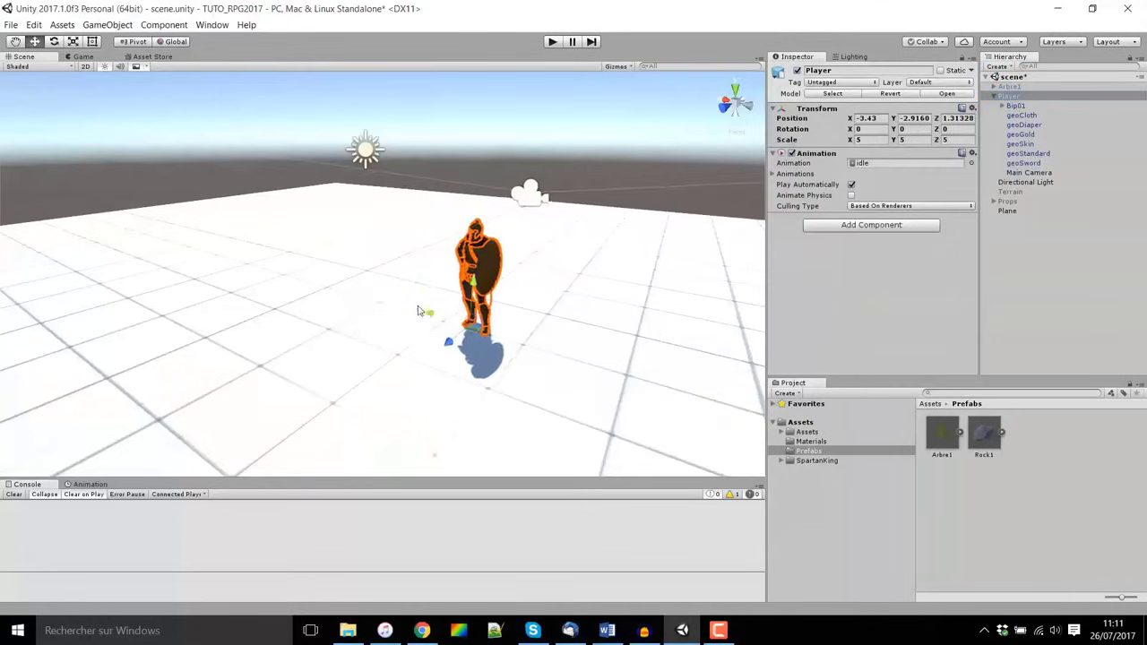
key(ctrl+z)
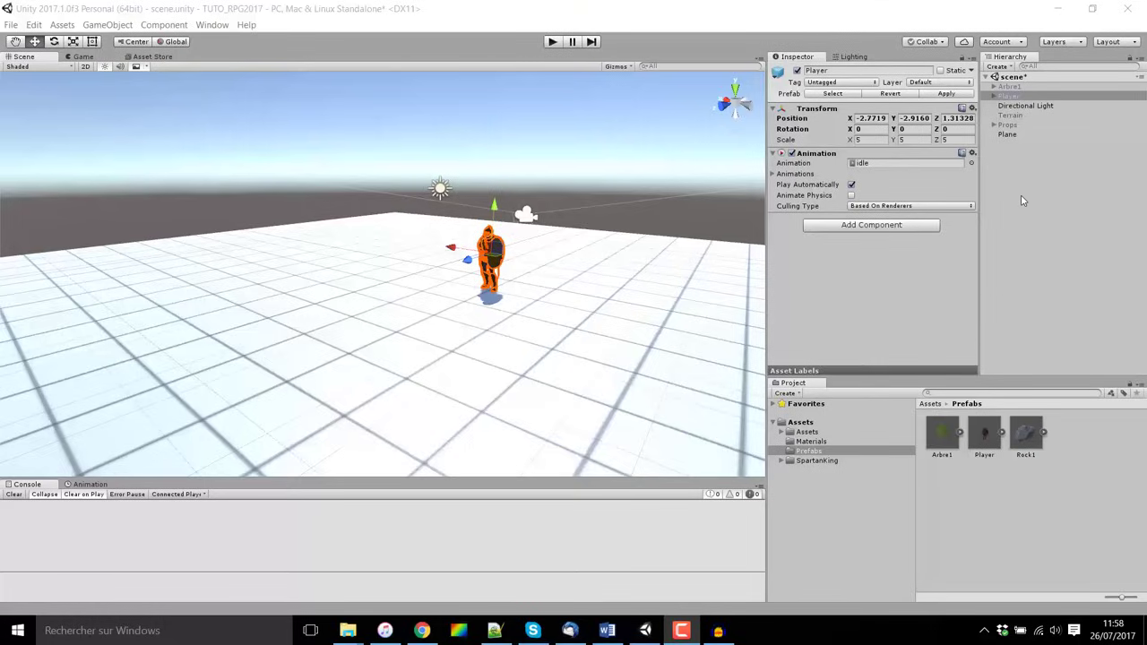
Save Player as a prefab in the Prefabs folder.
click(1016, 99)
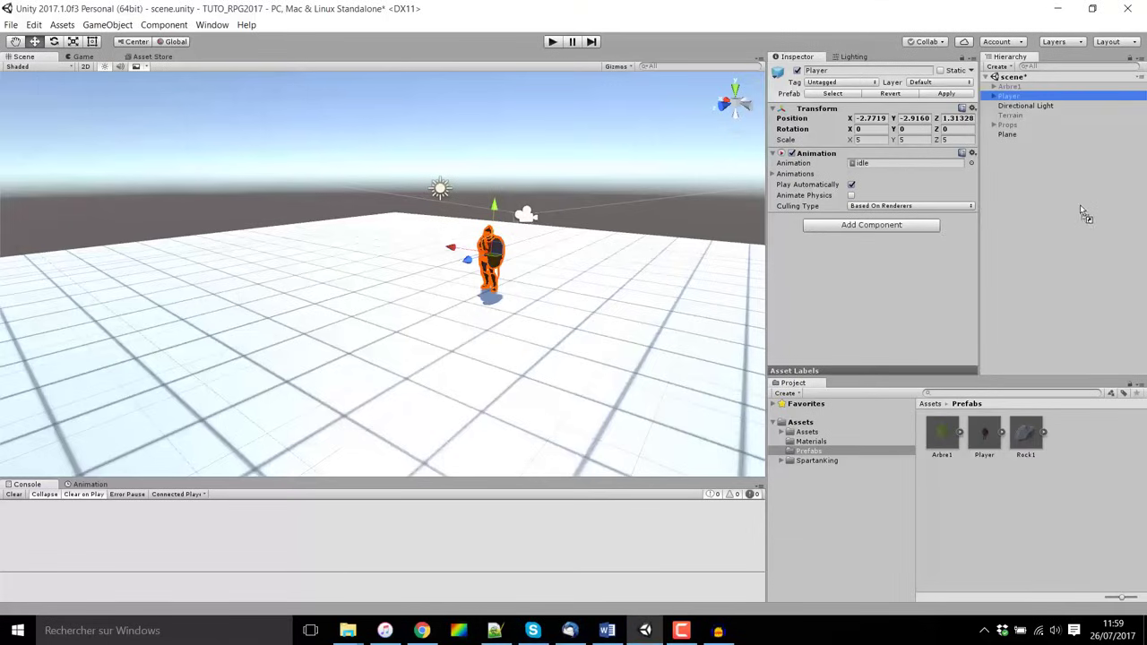
click(1074, 500)
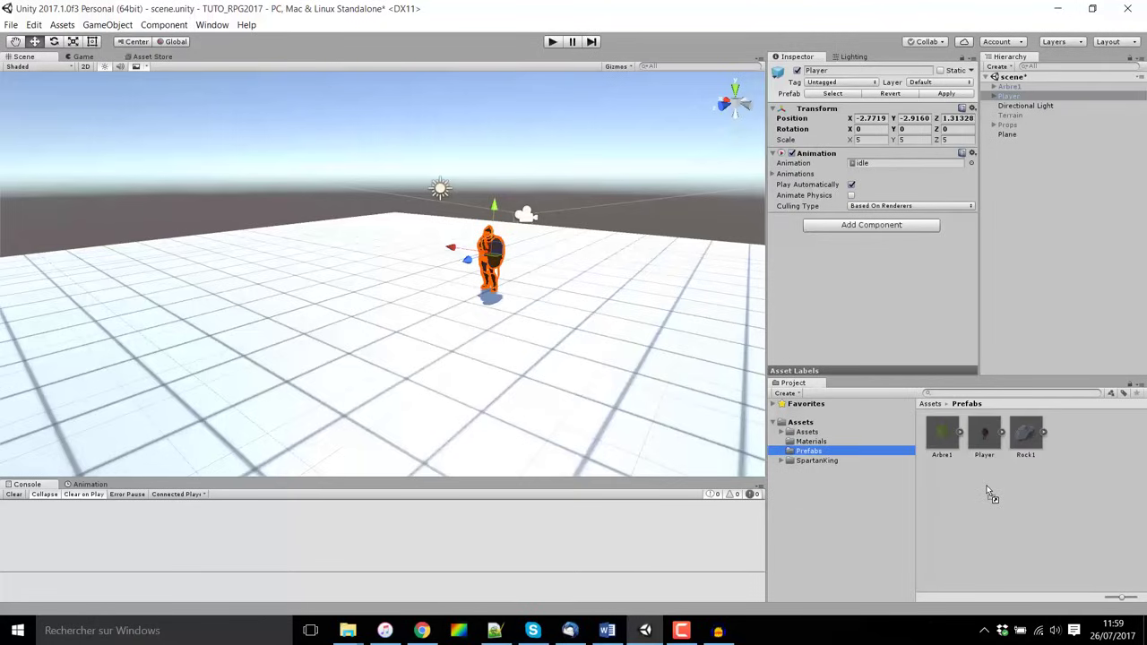
drag(984, 430, 1018, 97)
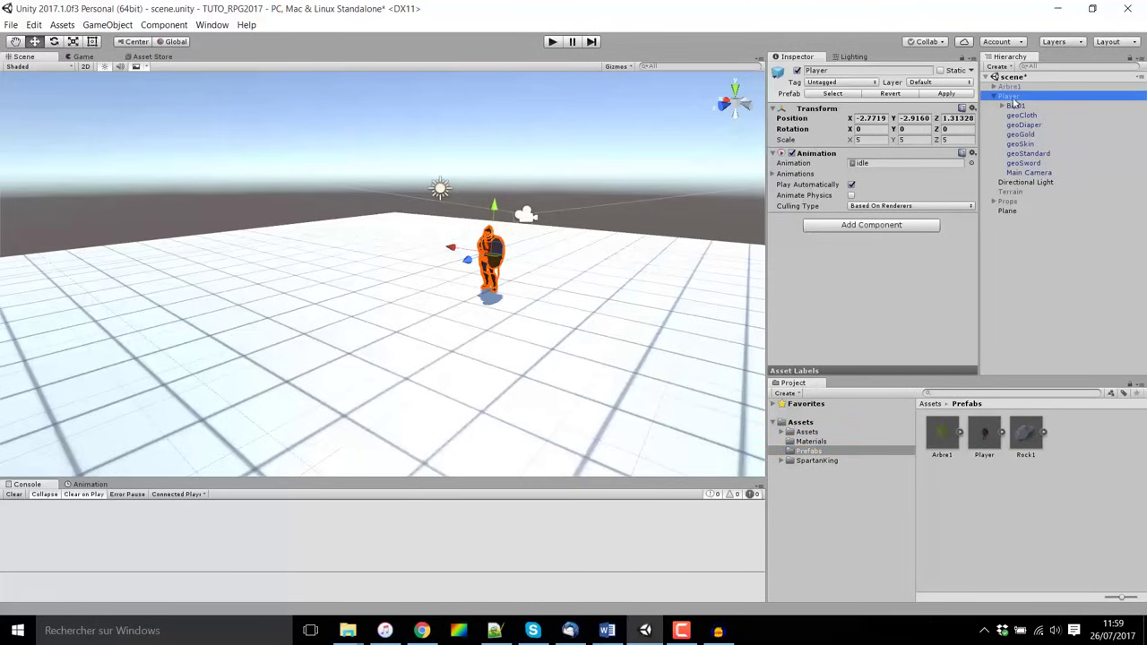
click(994, 96)
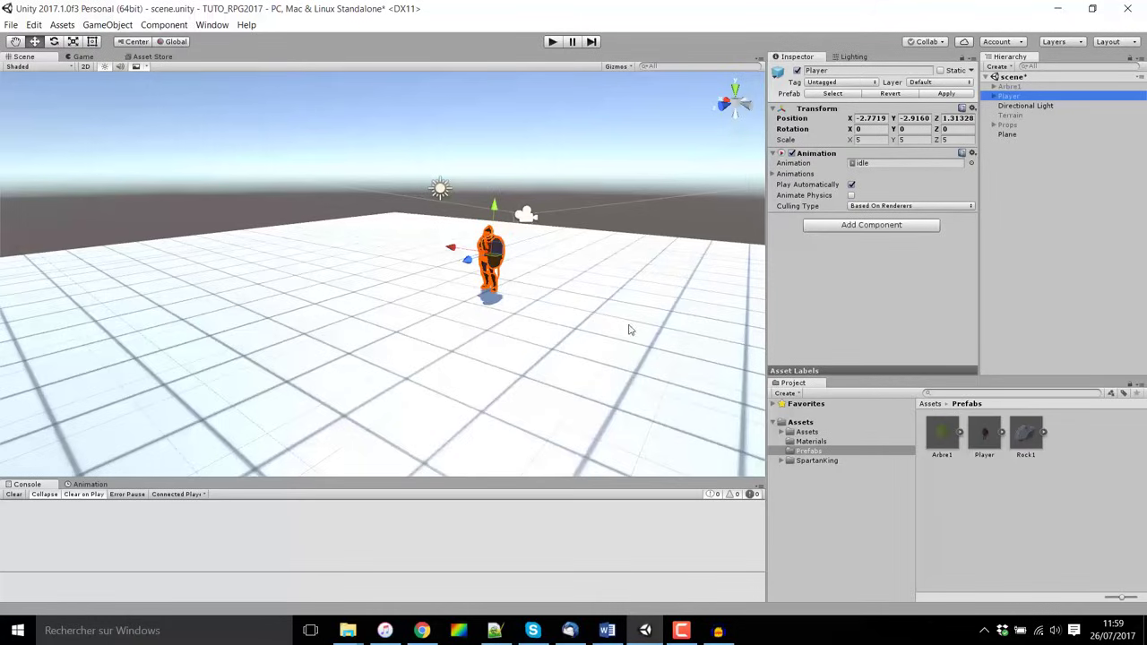
Add a Rigidbody to Player with rotation frozen on X, Y and Z.
click(878, 226)
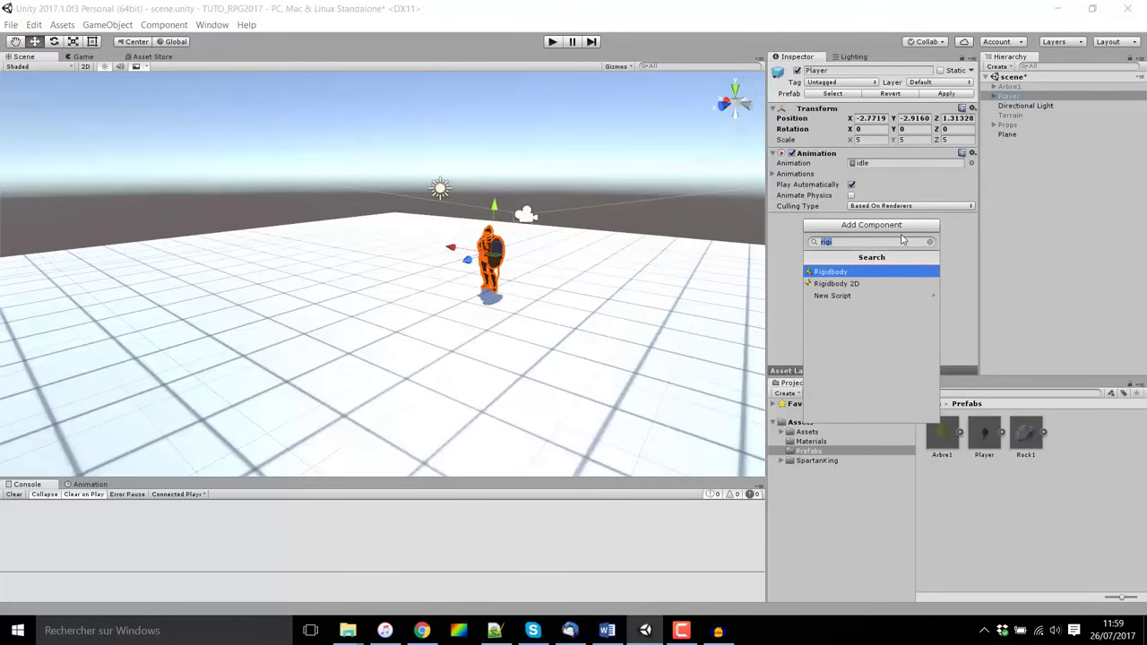
key(Return)
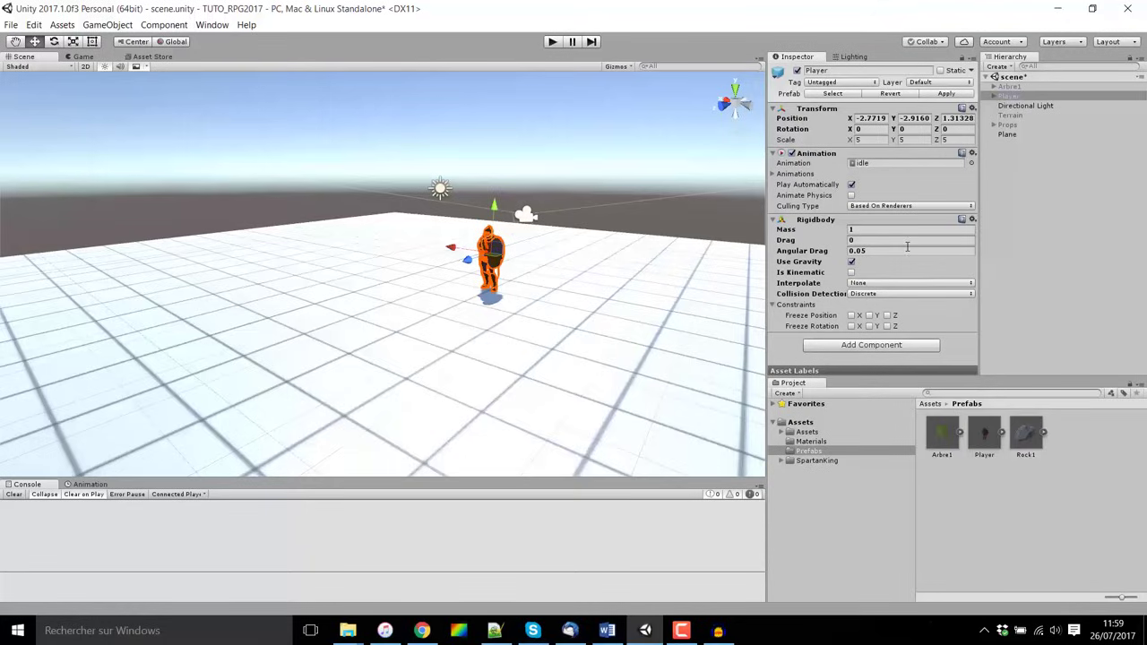
click(851, 326)
click(869, 326)
click(887, 327)
Add a Capsule Collider to Player by searching 'caps'.
click(877, 345)
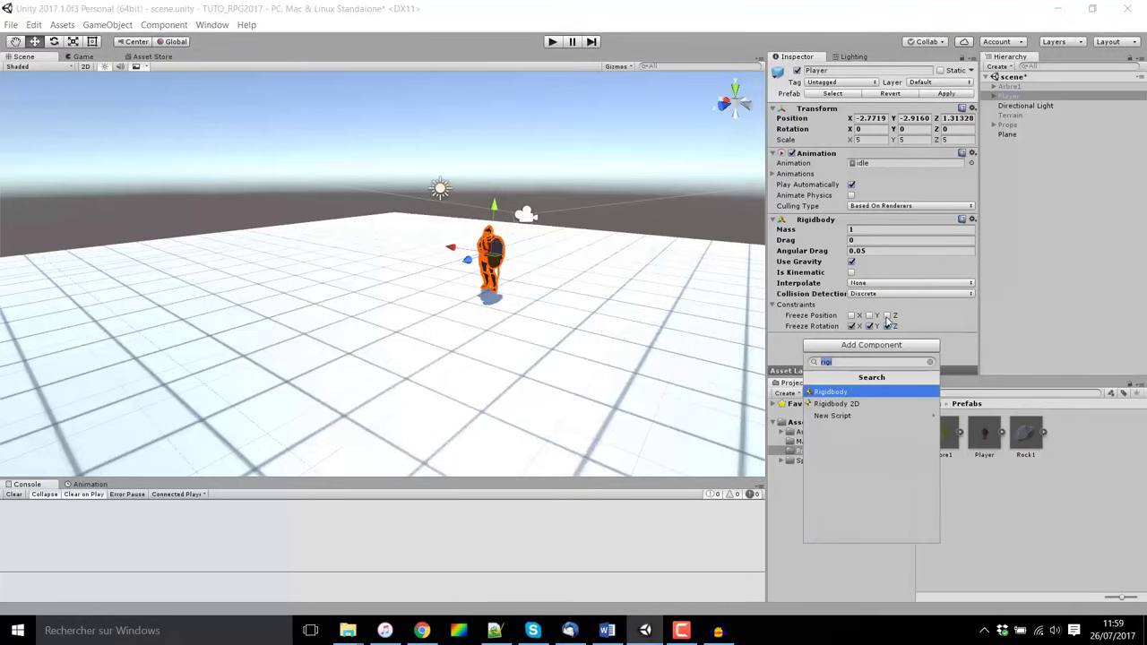
text(caps)
key(Return)
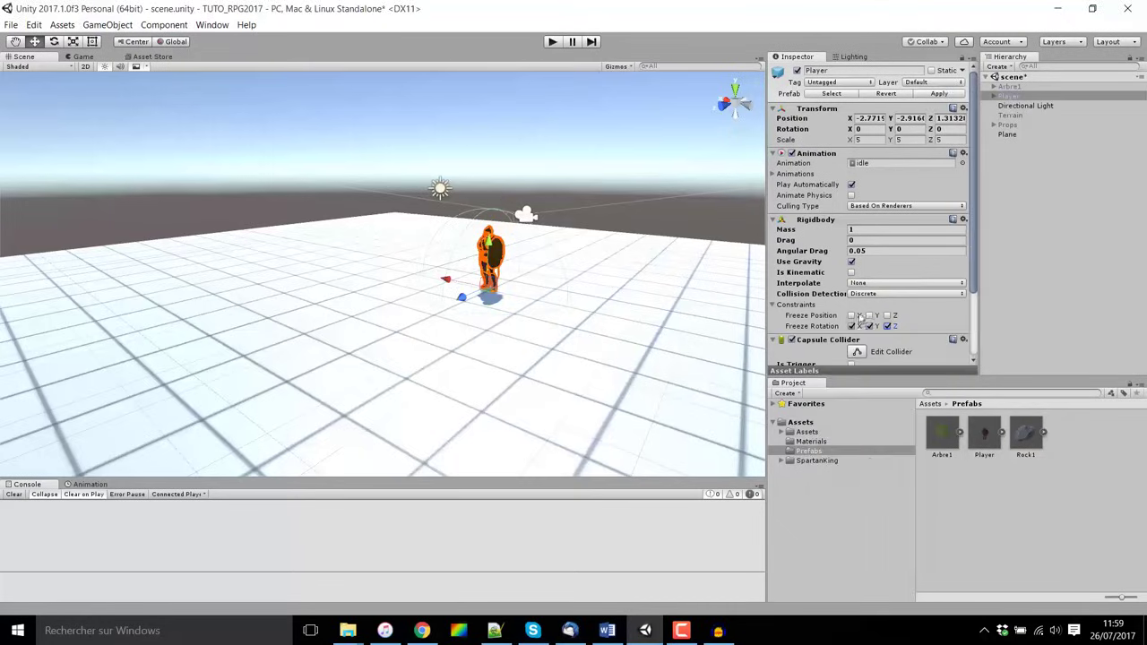
Frame Player from the side and set the Capsule Collider radius to 0.2.
mouse_move(319, 279)
right_down()
mouse_move(405, 283)
mouse_move(542, 259)
right_up()
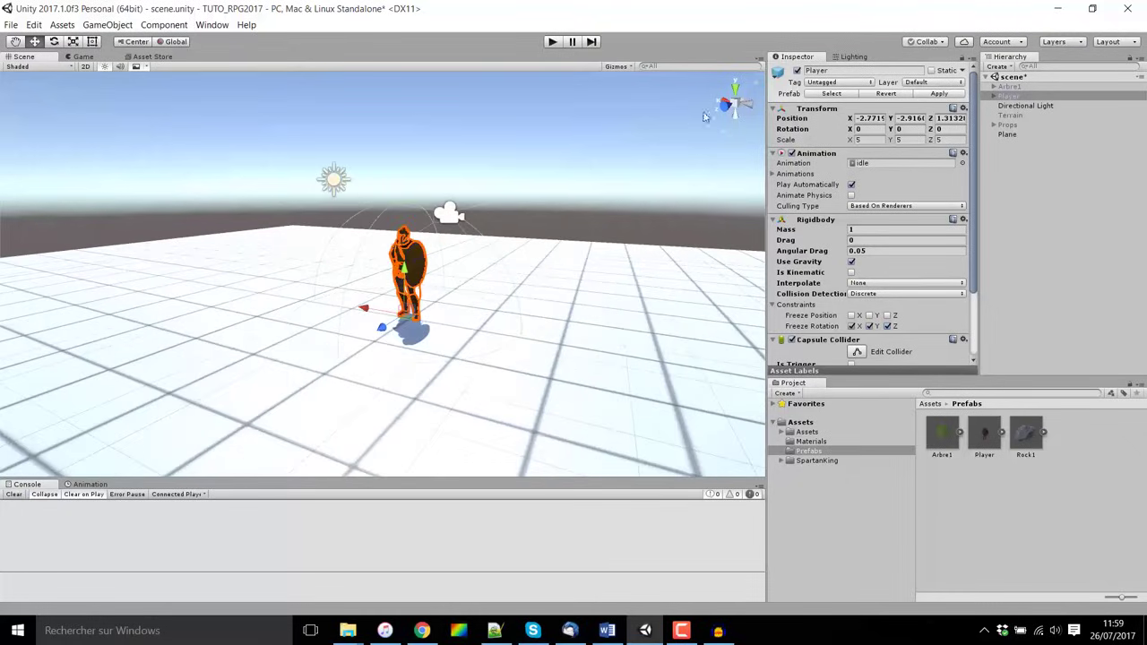
scroll(445, 322, up, 2)
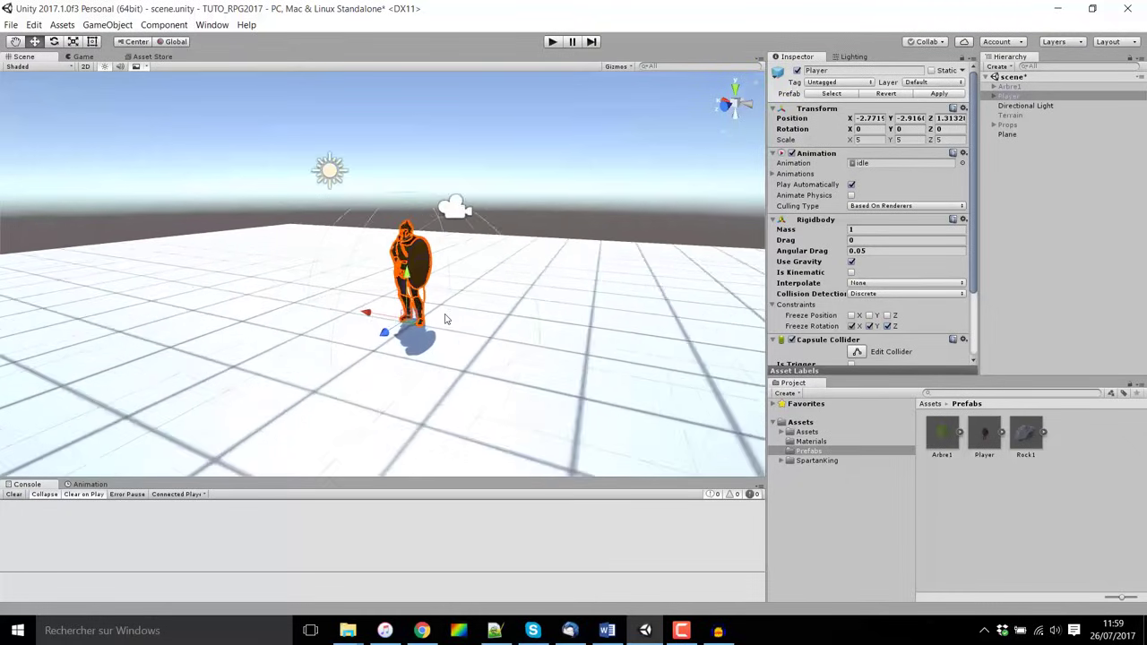
scroll(445, 322, up, 2)
scroll(457, 224, up, 2)
scroll(464, 173, down, 2)
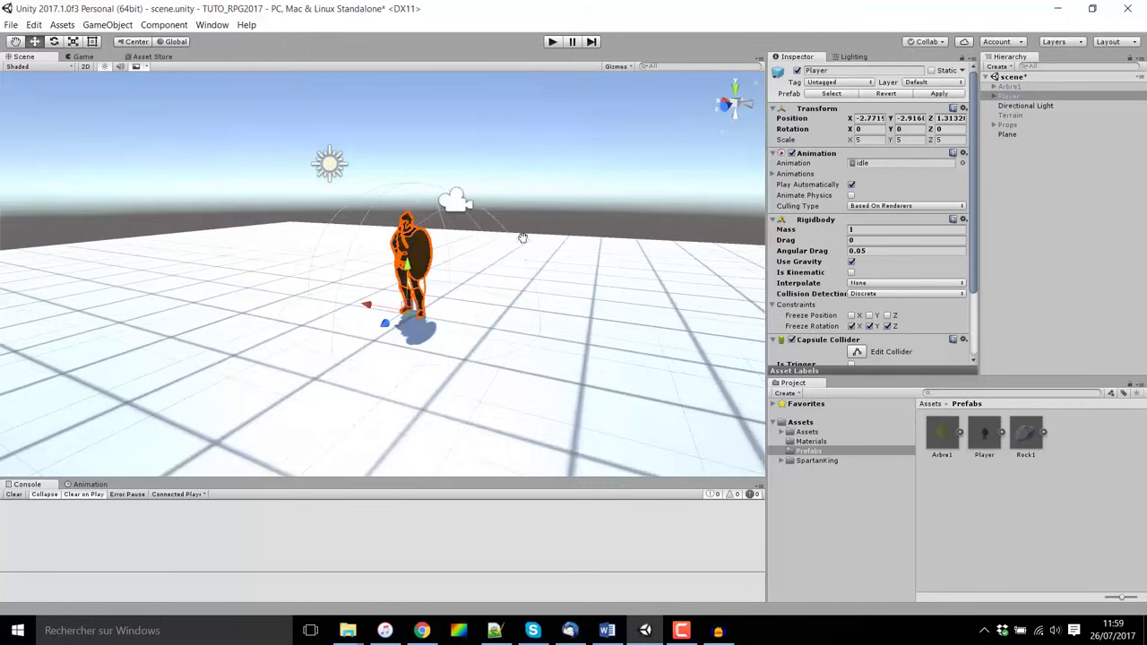
right_drag(523, 238, 577, 323)
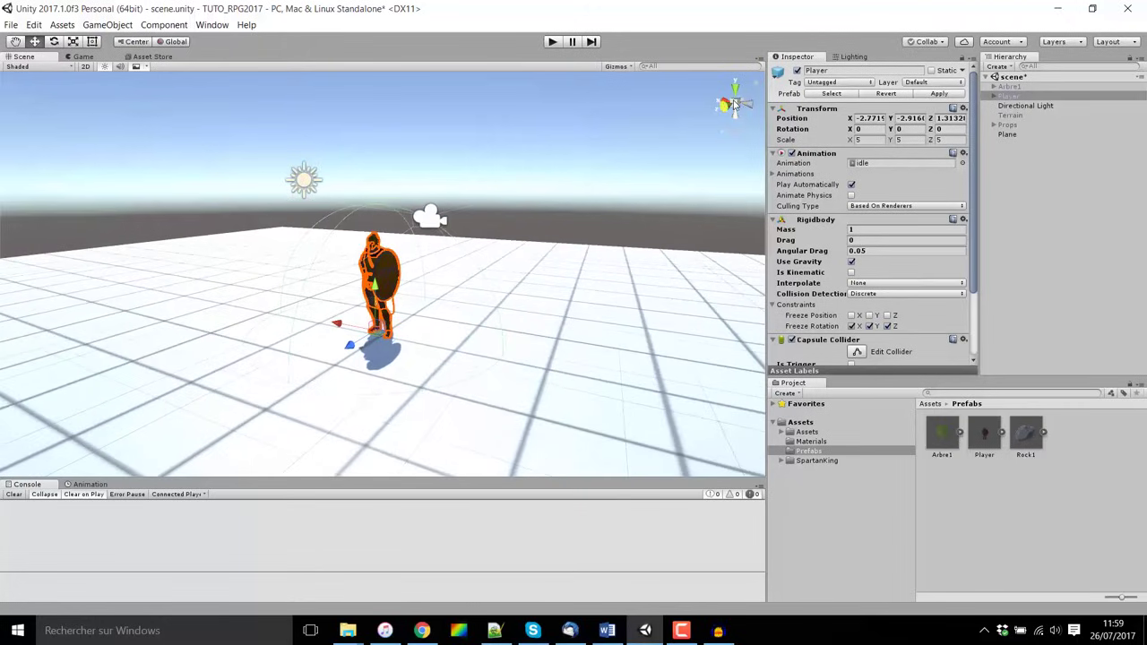
key(f)
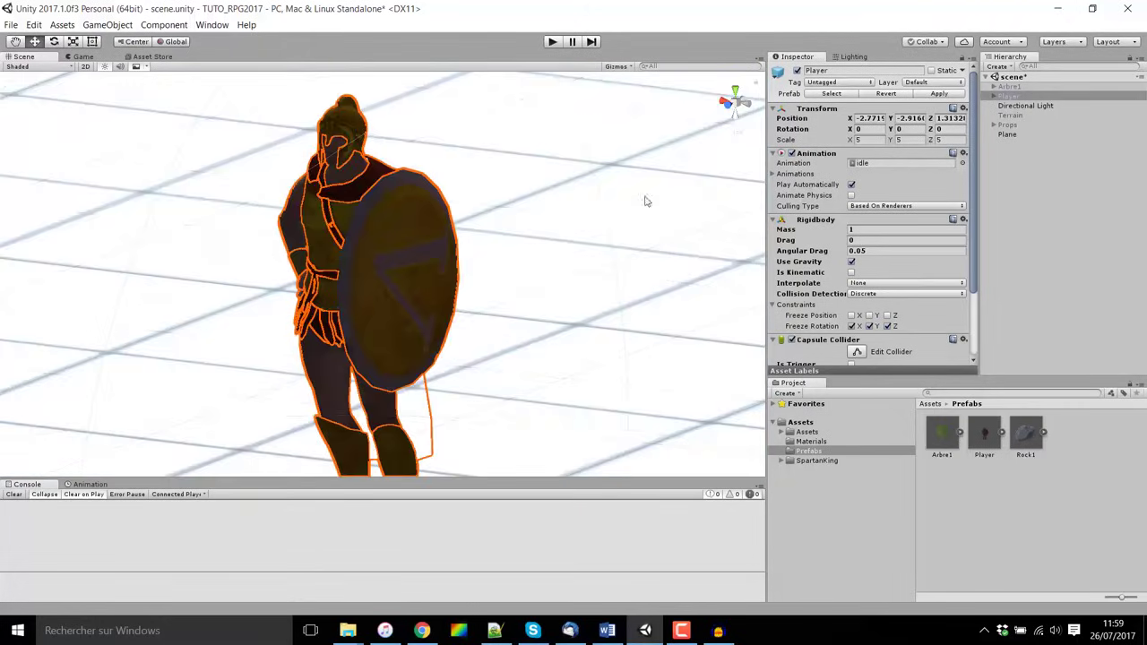
click(744, 106)
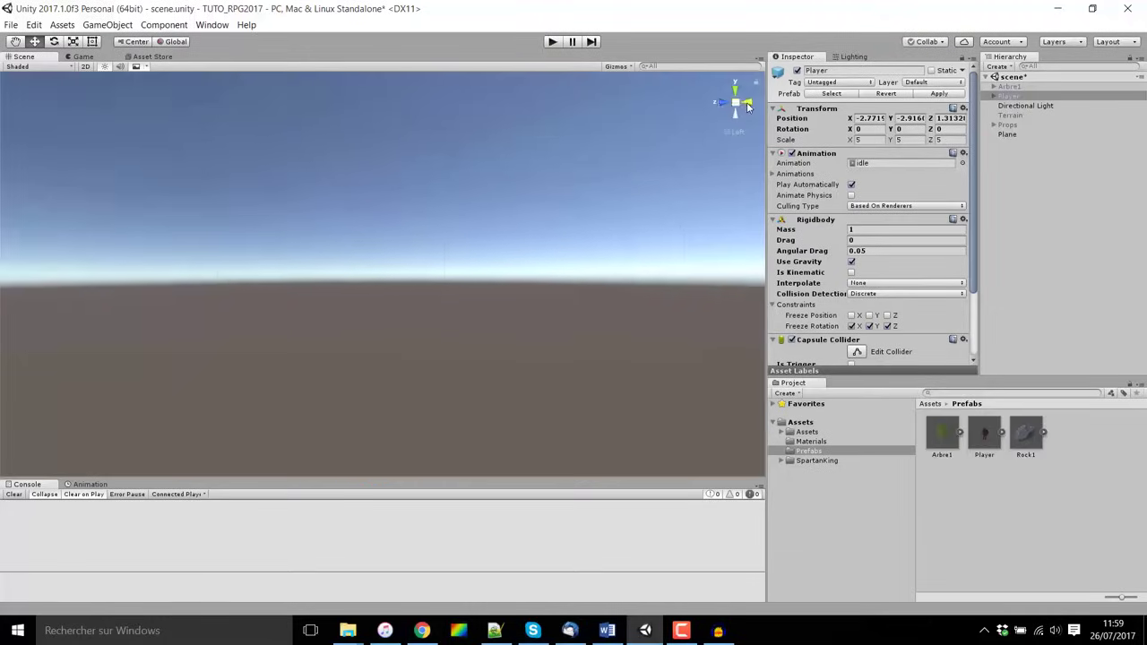
double_click(1009, 97)
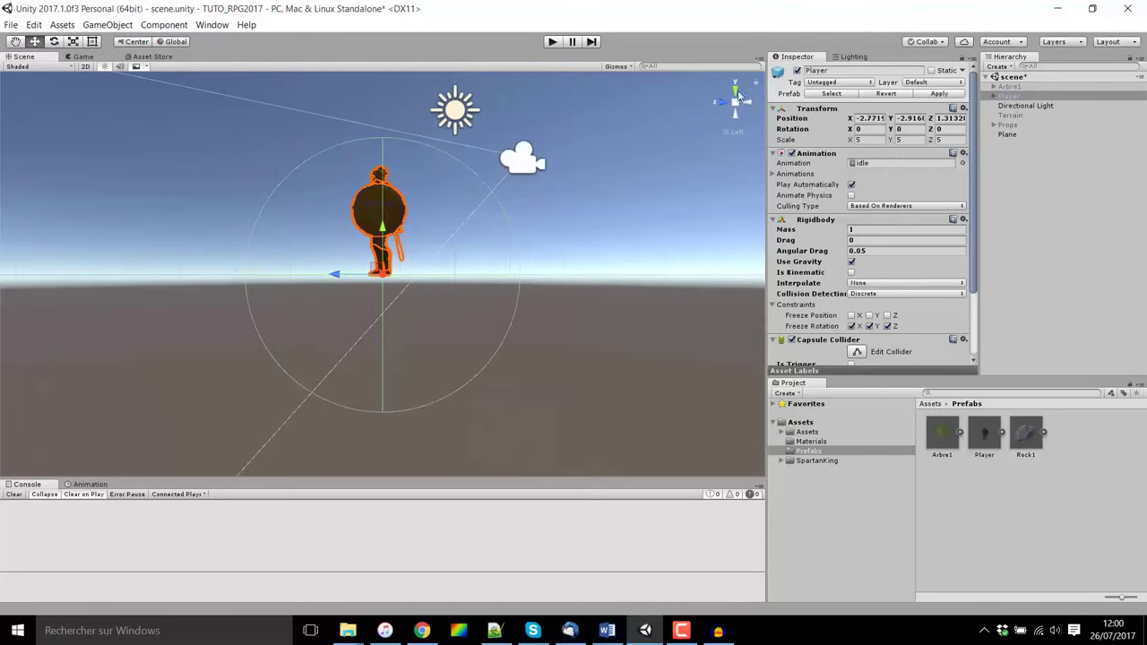
click(747, 106)
click(748, 106)
middle_drag(528, 170, 514, 163)
scroll(869, 224, down, 3)
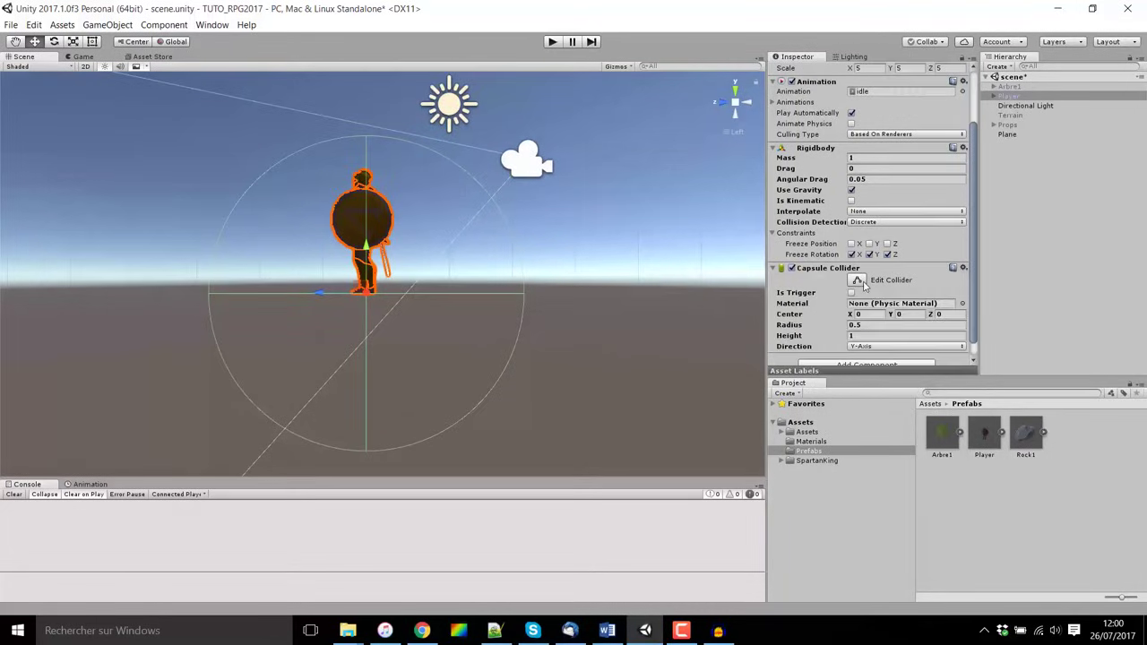
click(871, 326)
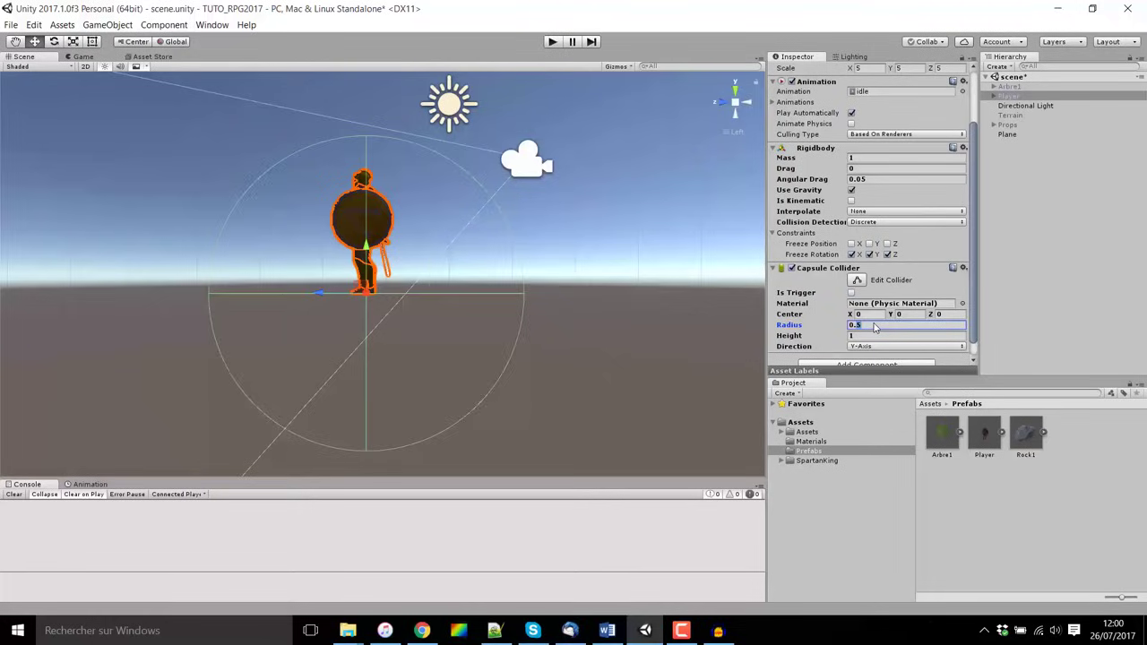
text(0.2)
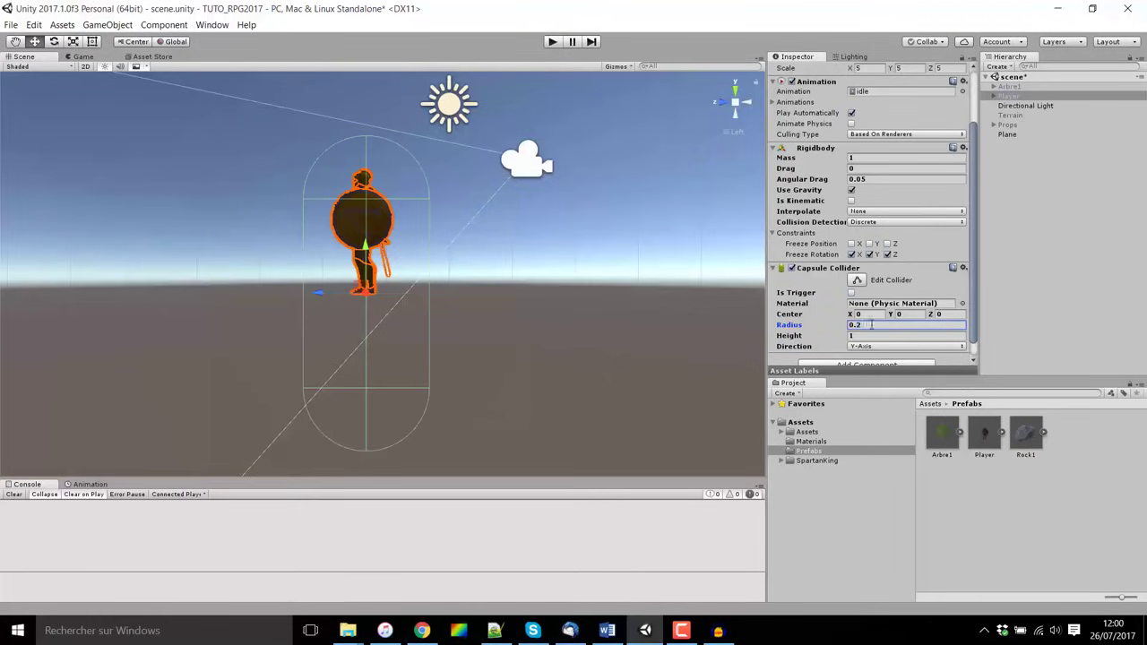
Drag the collider handles to hug the character: radius about 0.08, height about 0.40.
click(859, 281)
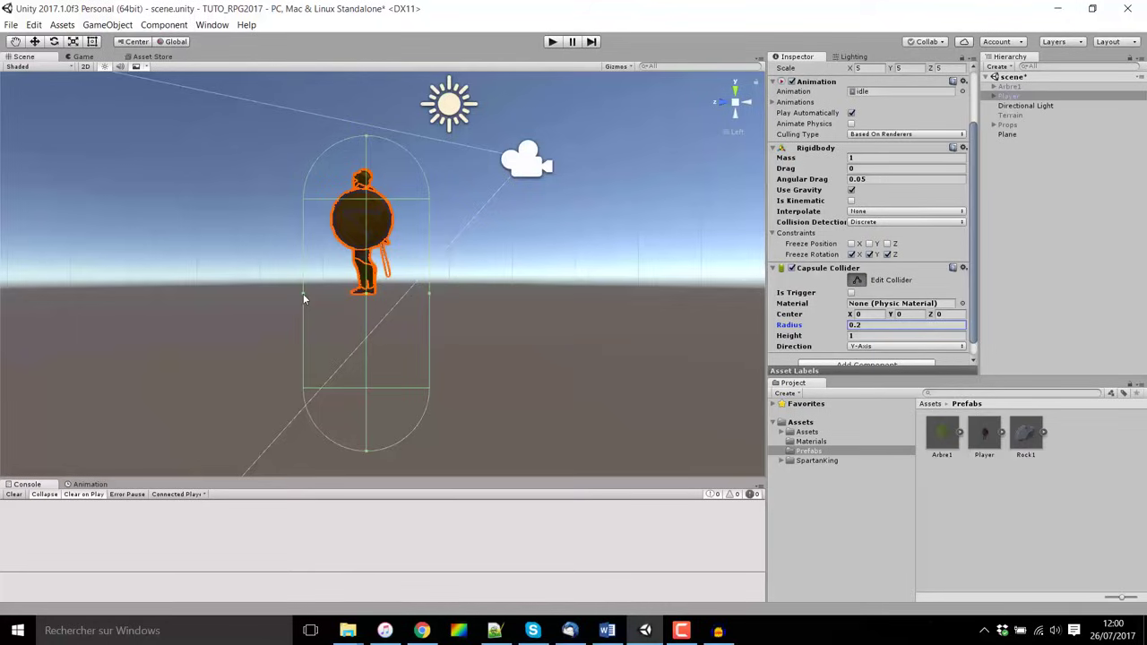
drag(304, 298, 344, 296)
drag(427, 293, 339, 296)
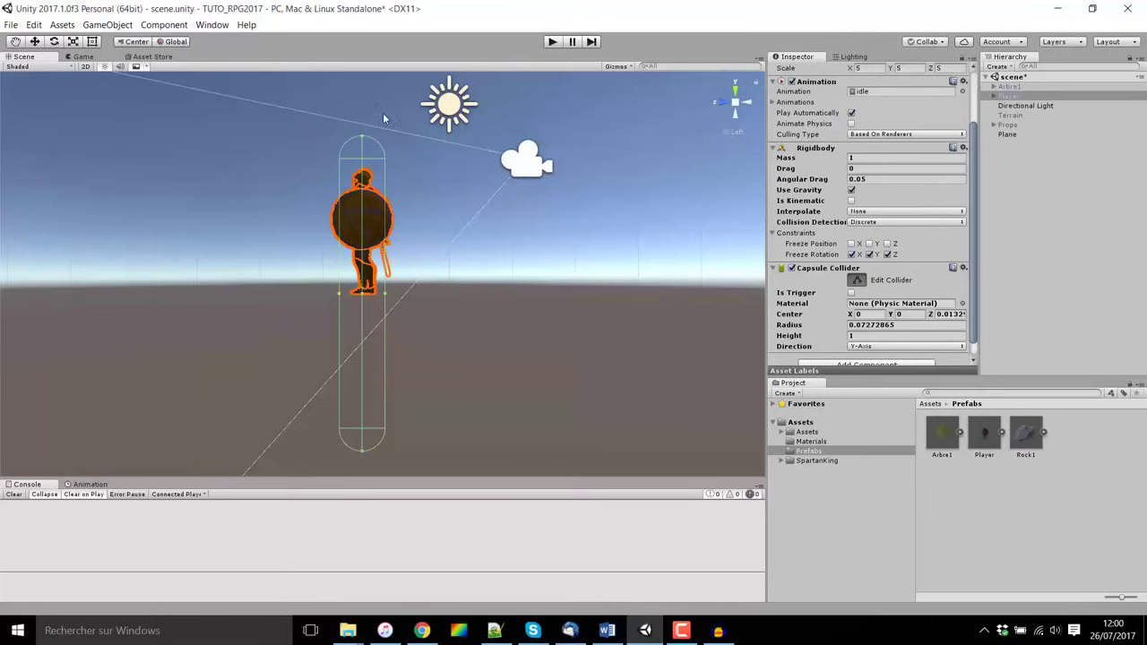
drag(361, 137, 362, 167)
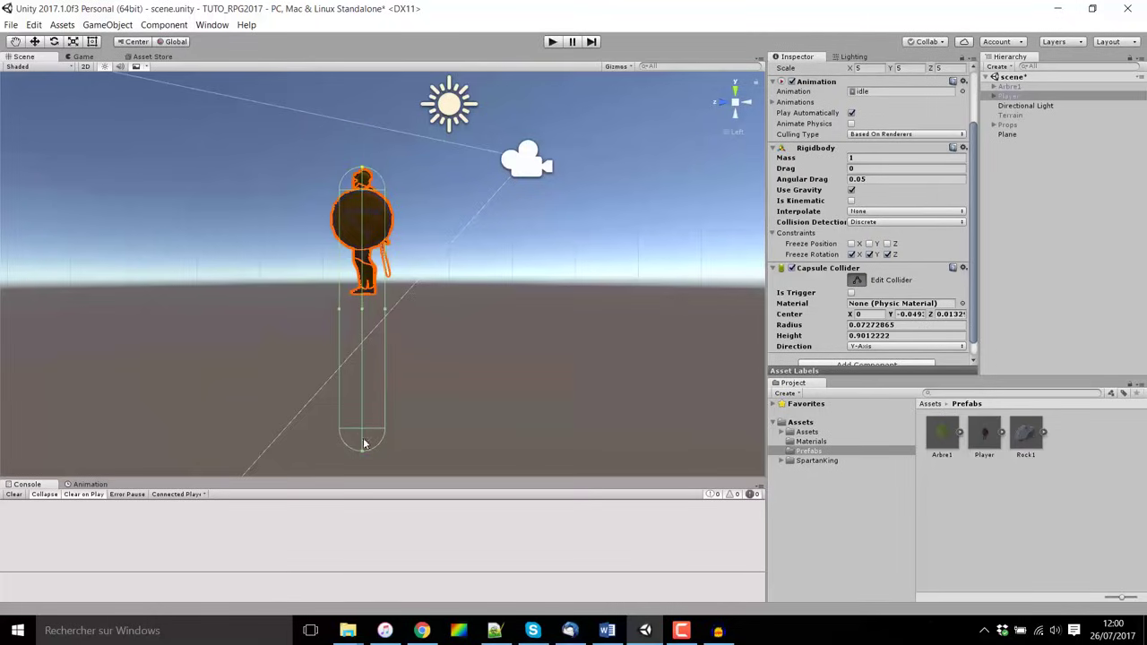
drag(362, 450, 397, 298)
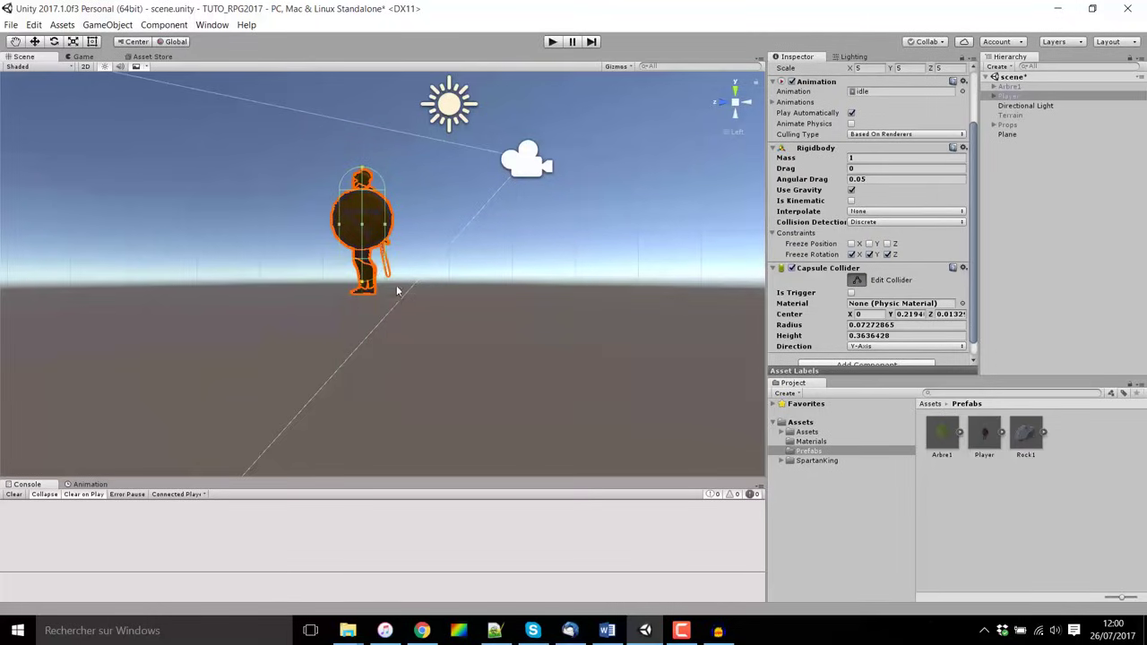
click(753, 109)
scroll(381, 209, up, 2)
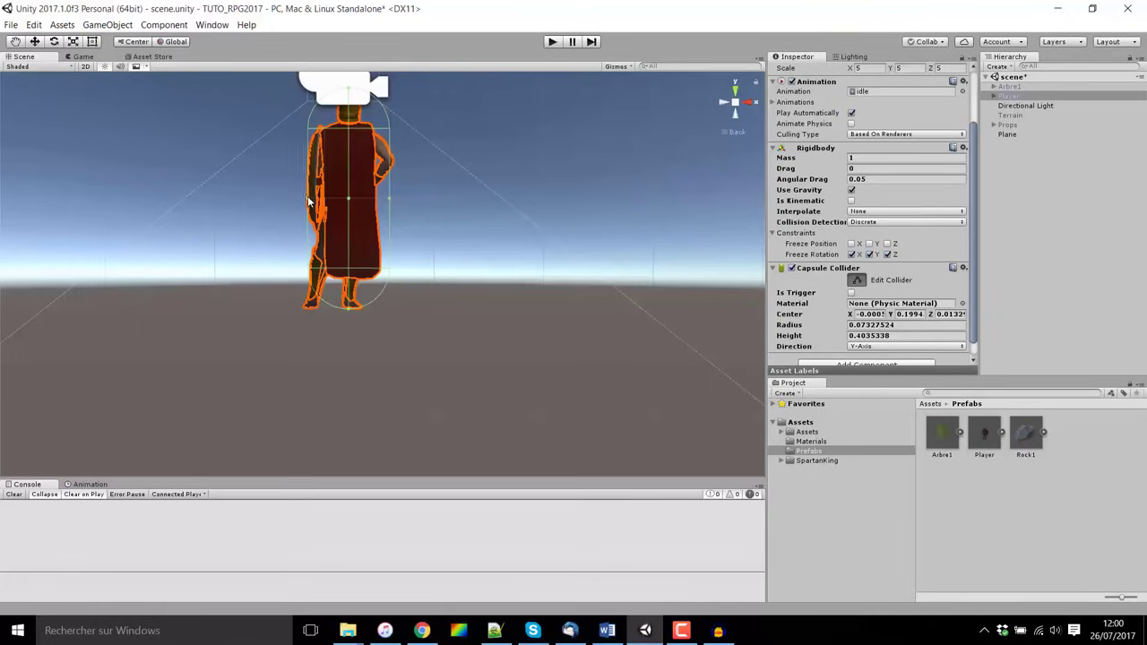
drag(388, 198, 393, 202)
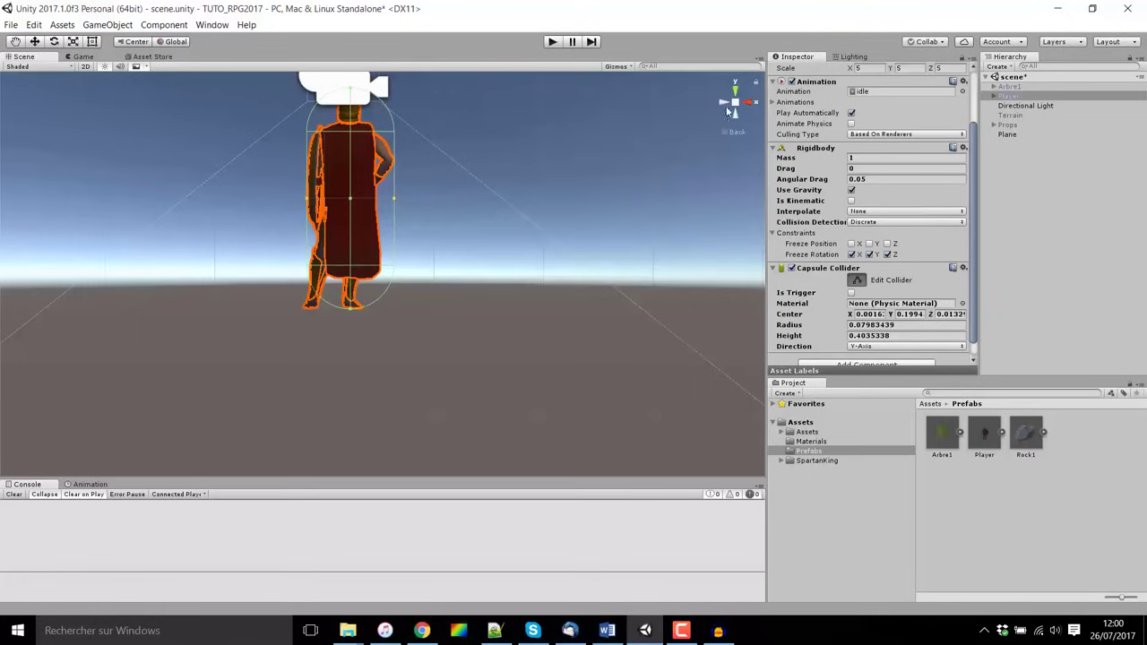
Orbit the Scene view around Player to check the collider from several angles.
click(749, 102)
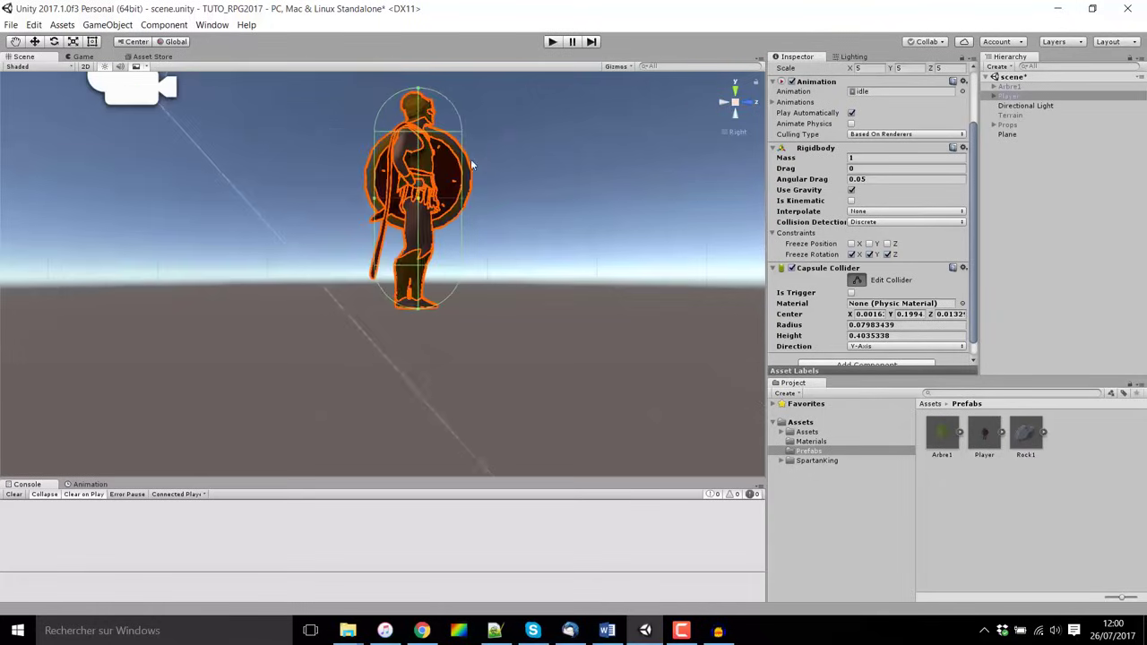
alt+drag(561, 184, 479, 127)
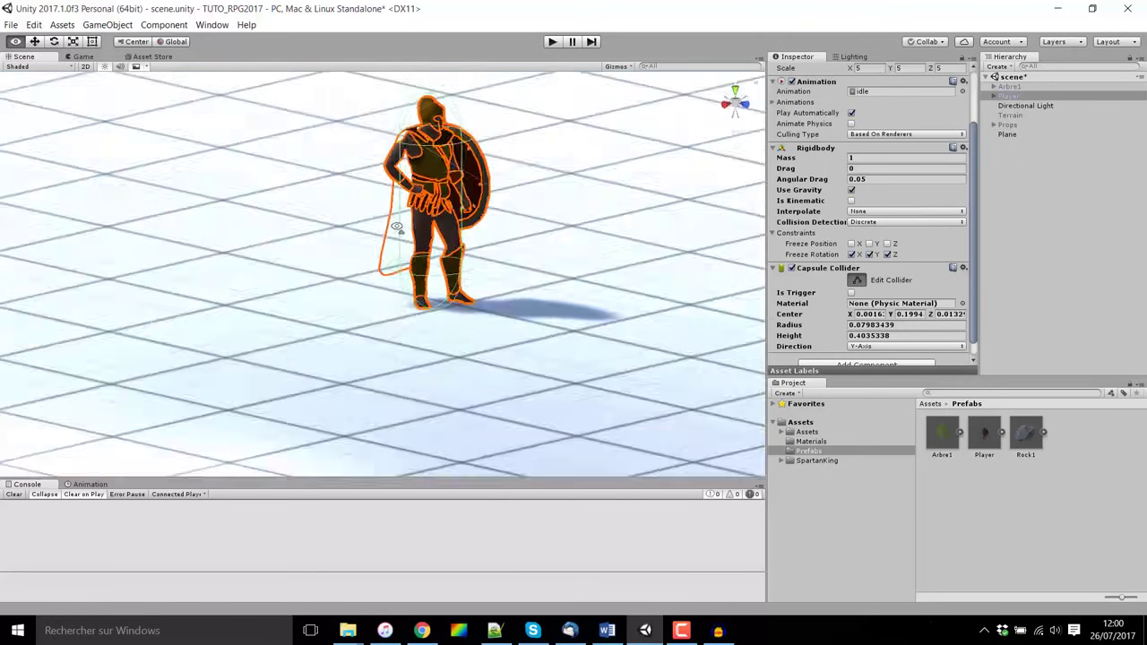
alt+drag(427, 185, 592, 160)
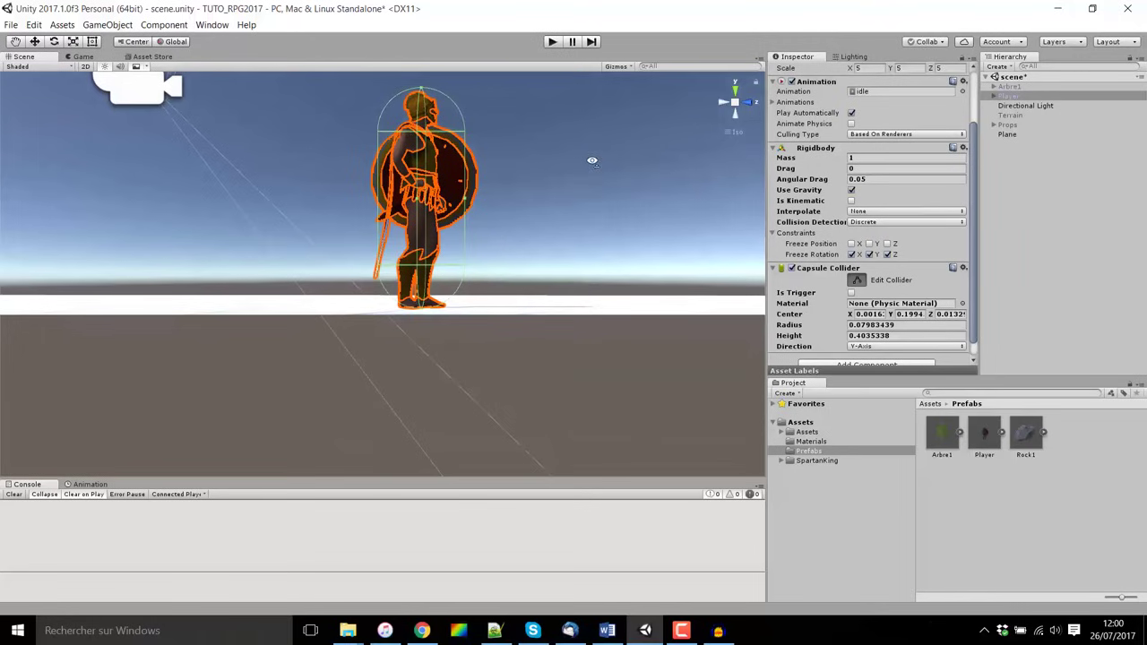
mouse_move(523, 155)
alt+mouse_down()
mouse_move(294, 207)
mouse_move(556, 197)
mouse_move(510, 197)
alt+mouse_up()
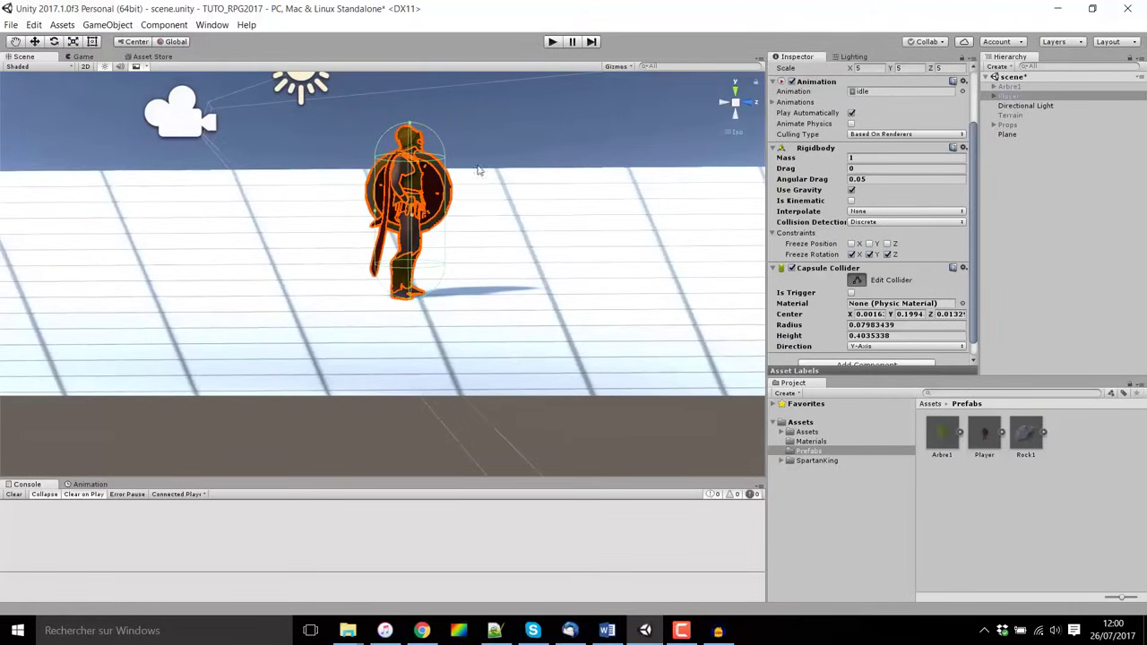
mouse_move(445, 180)
alt+mouse_down()
mouse_move(699, 194)
mouse_move(201, 195)
alt+mouse_up()
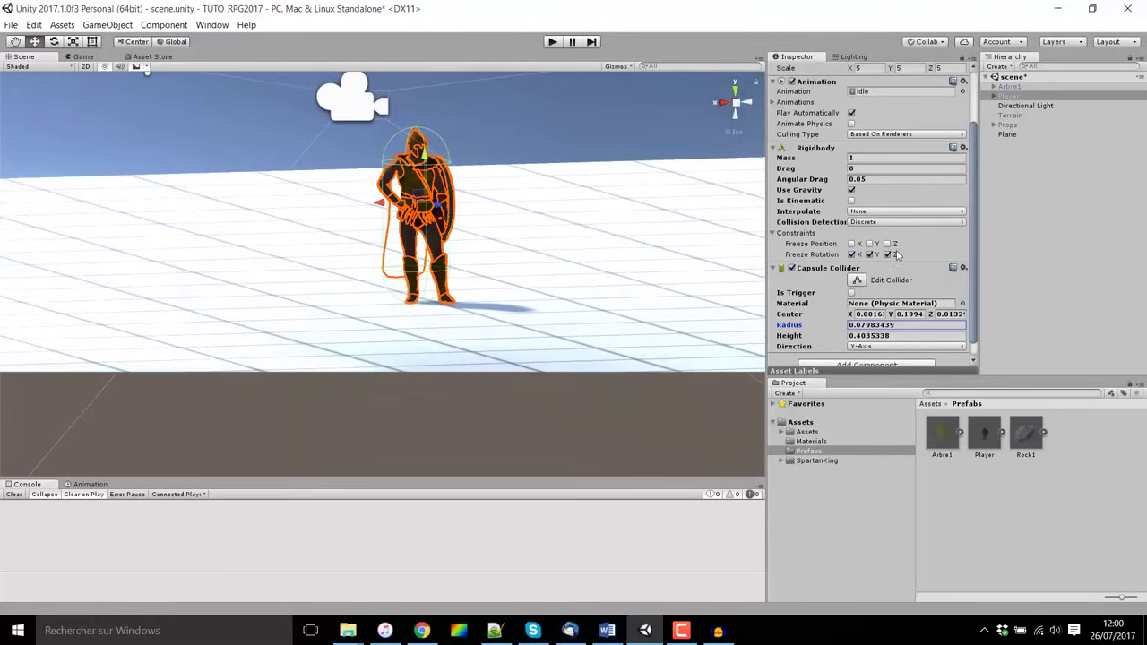
Create a new C# script named CharacterMotor in the Assets folder.
click(806, 423)
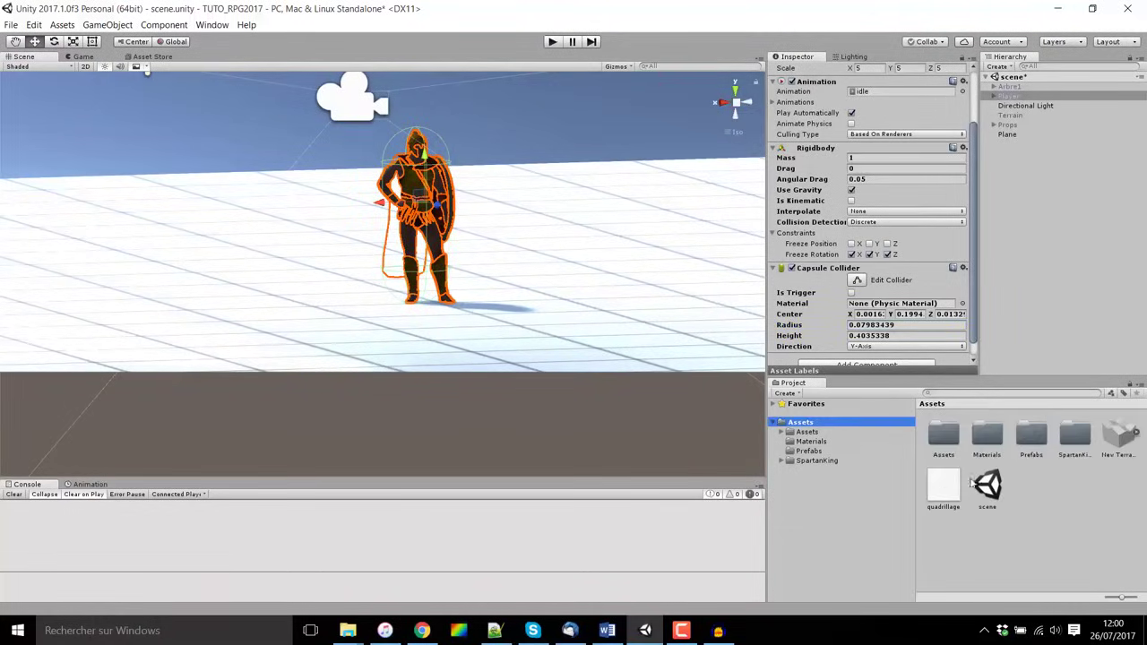
right_click(1057, 503)
mouse_move(1007, 263)
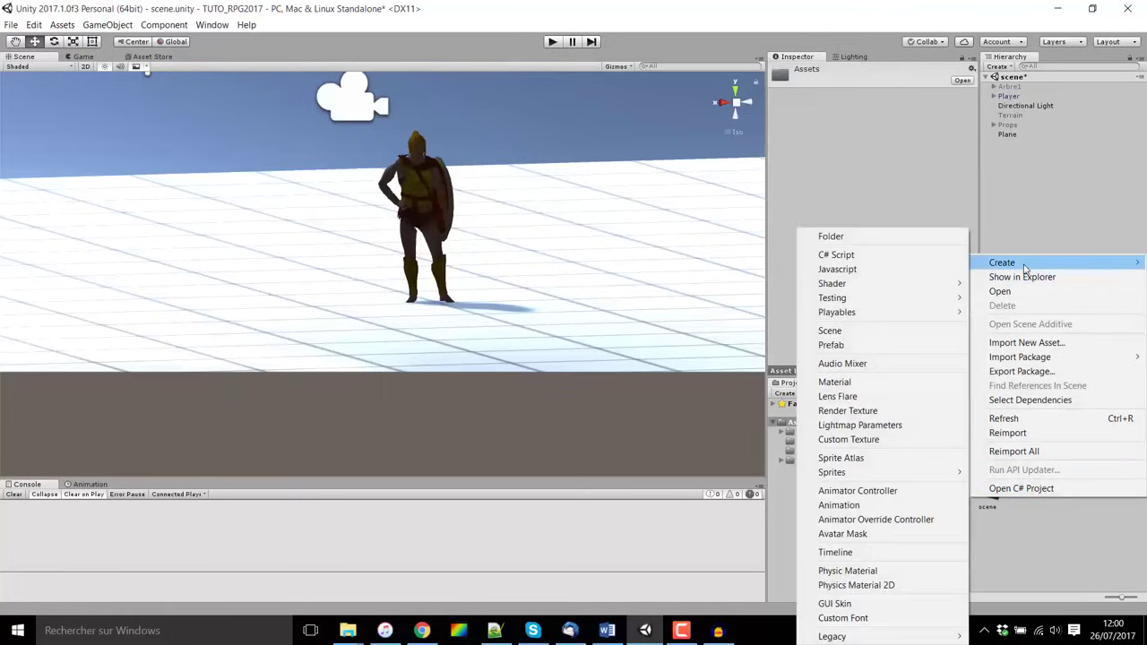
click(914, 260)
text(Charac)
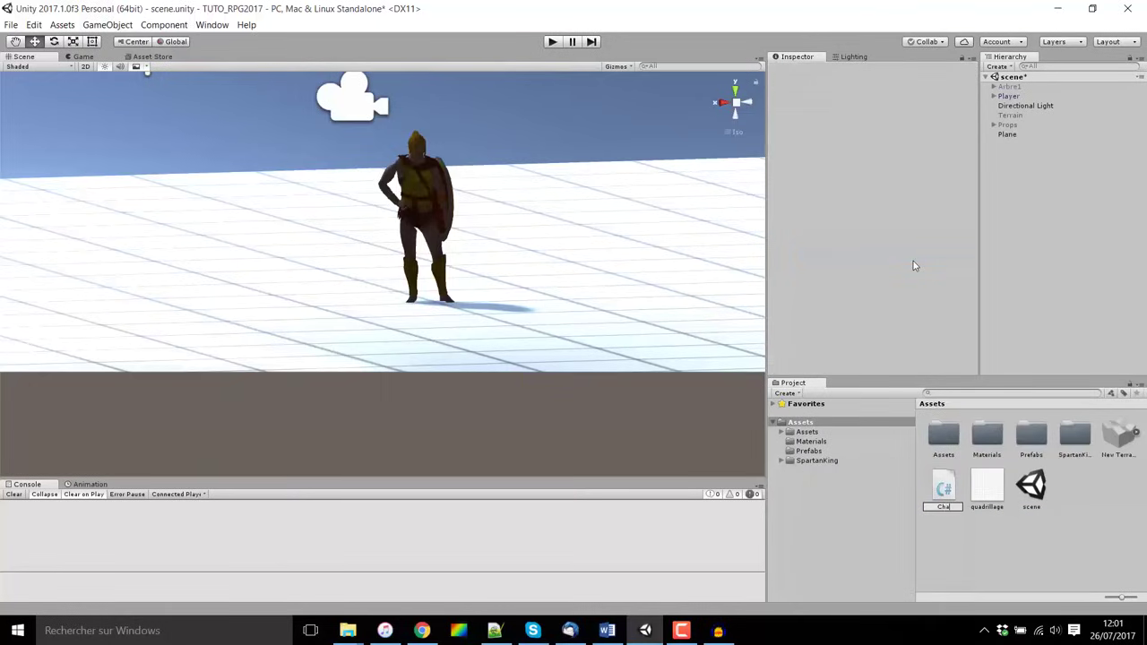
text(terMotor)
key(Return)
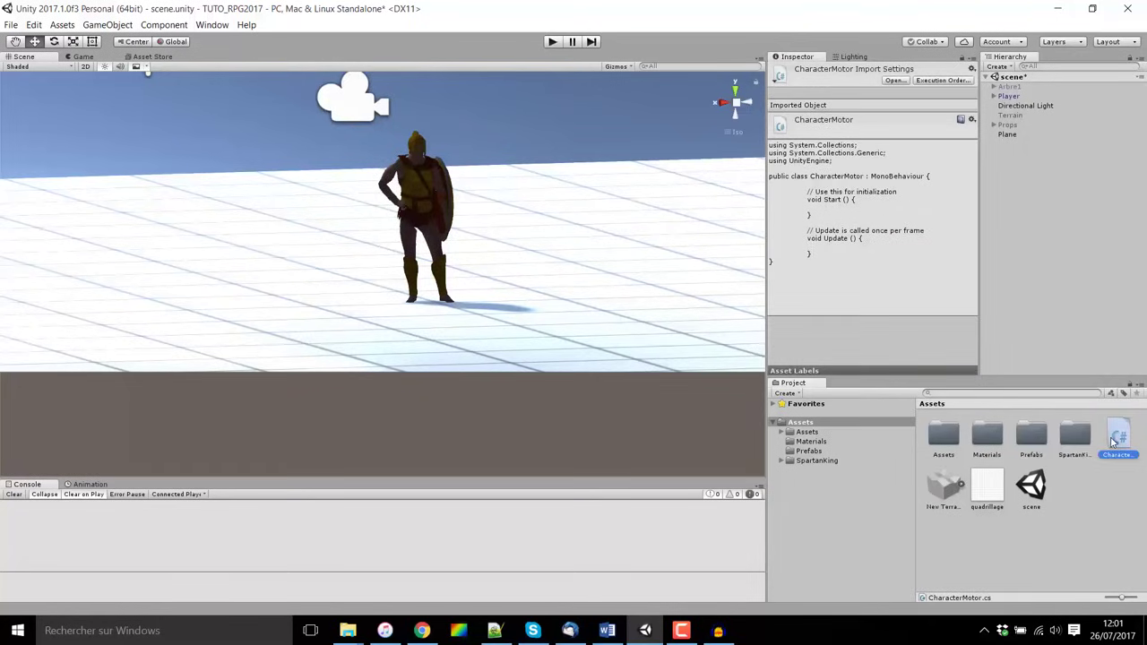
Attach CharacterMotor to Player and apply the change to the Player prefab.
drag(1116, 440, 1014, 96)
drag(1013, 96, 1011, 96)
scroll(858, 214, up, 3)
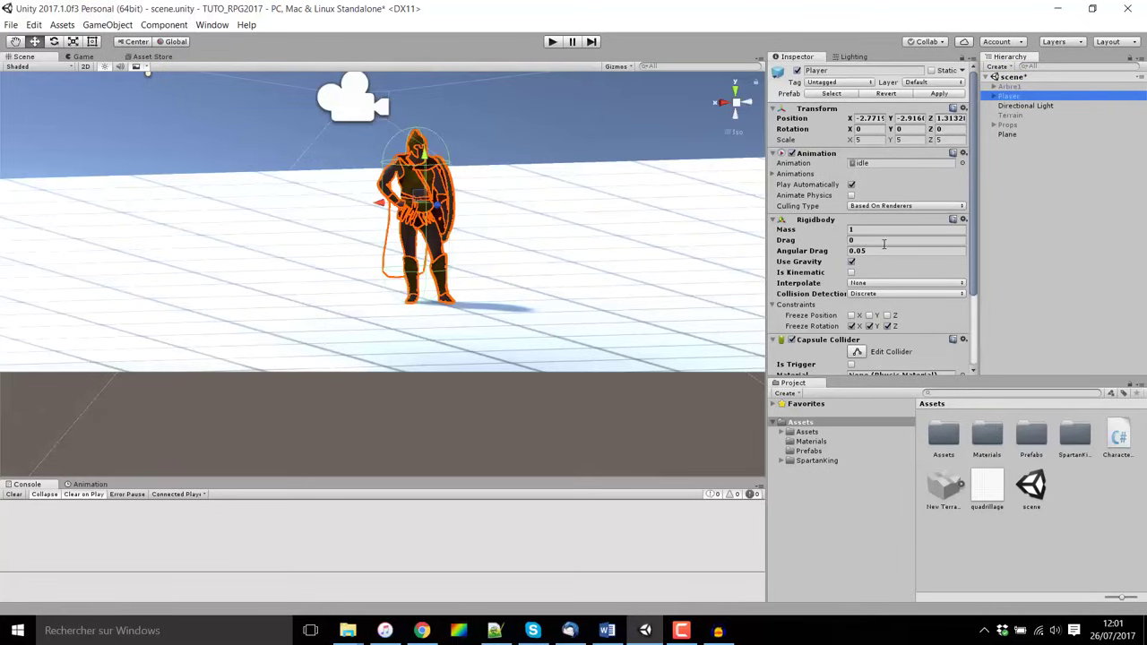
click(939, 94)
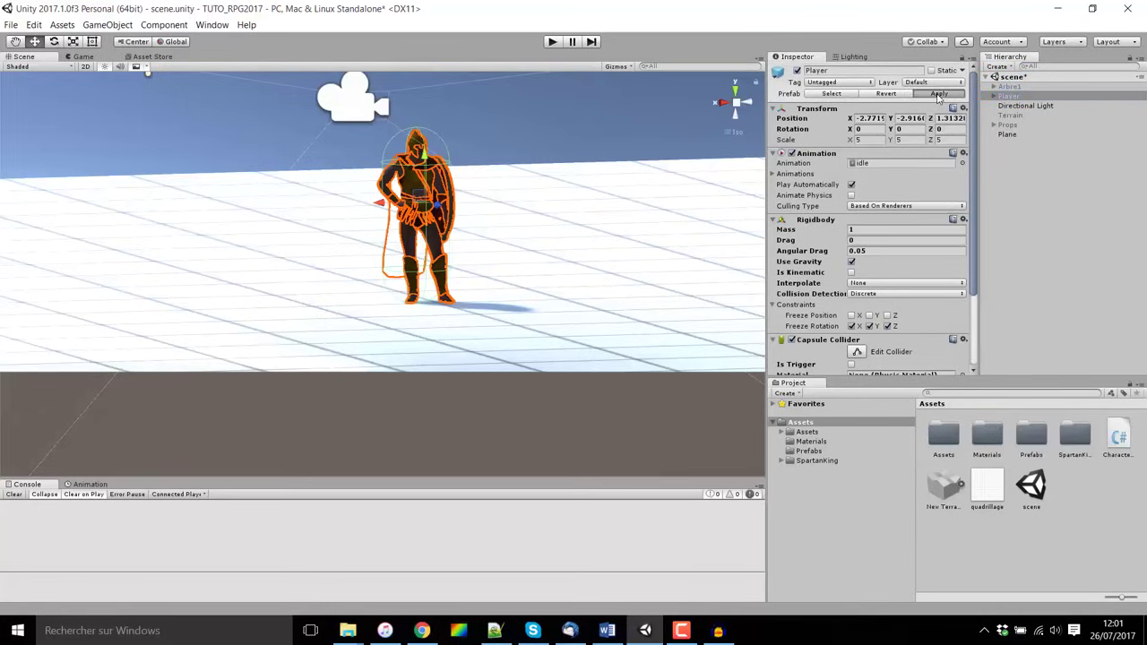
scroll(890, 276, down, 3)
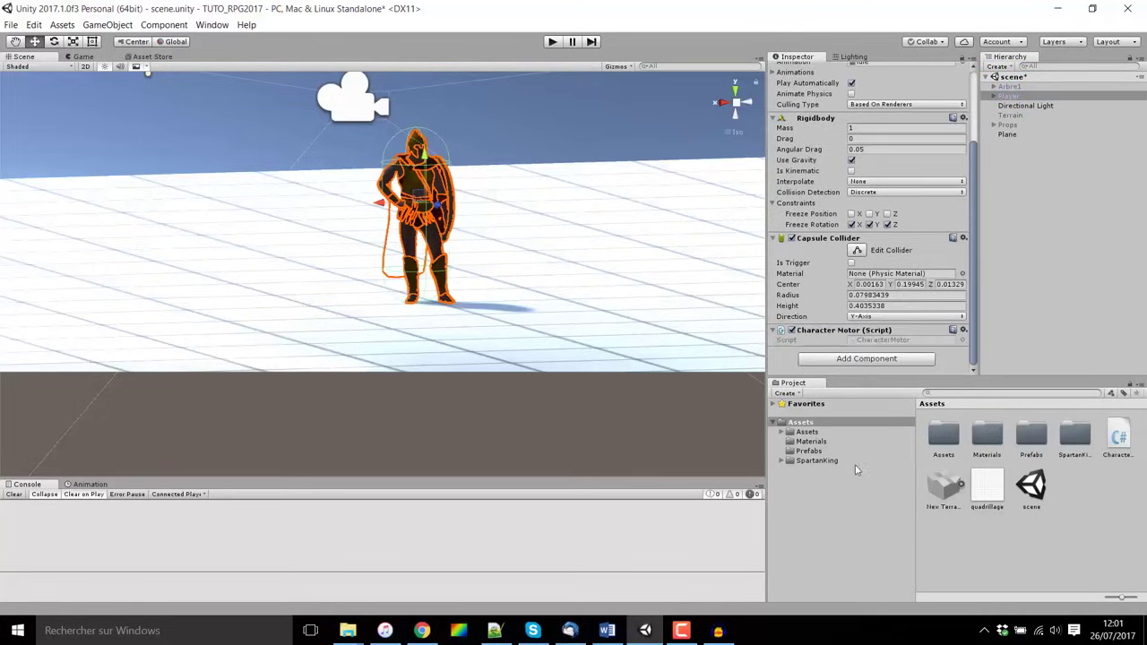
Locate Player's CharacterMotor script in the Project panel and select it.
click(829, 453)
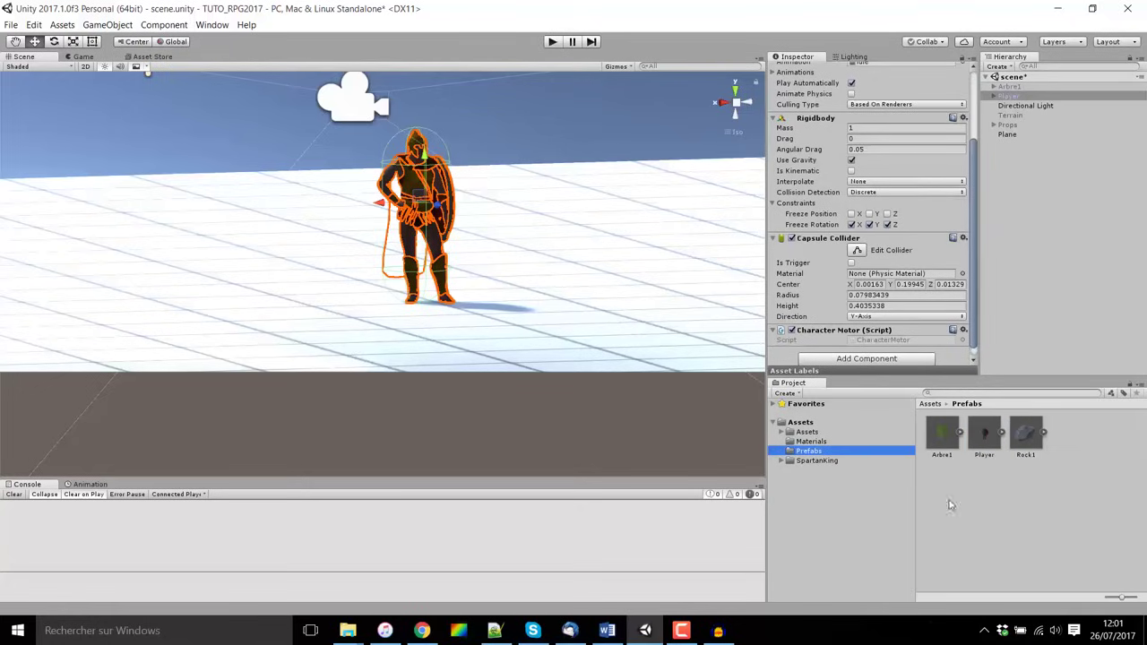
click(1015, 96)
click(900, 338)
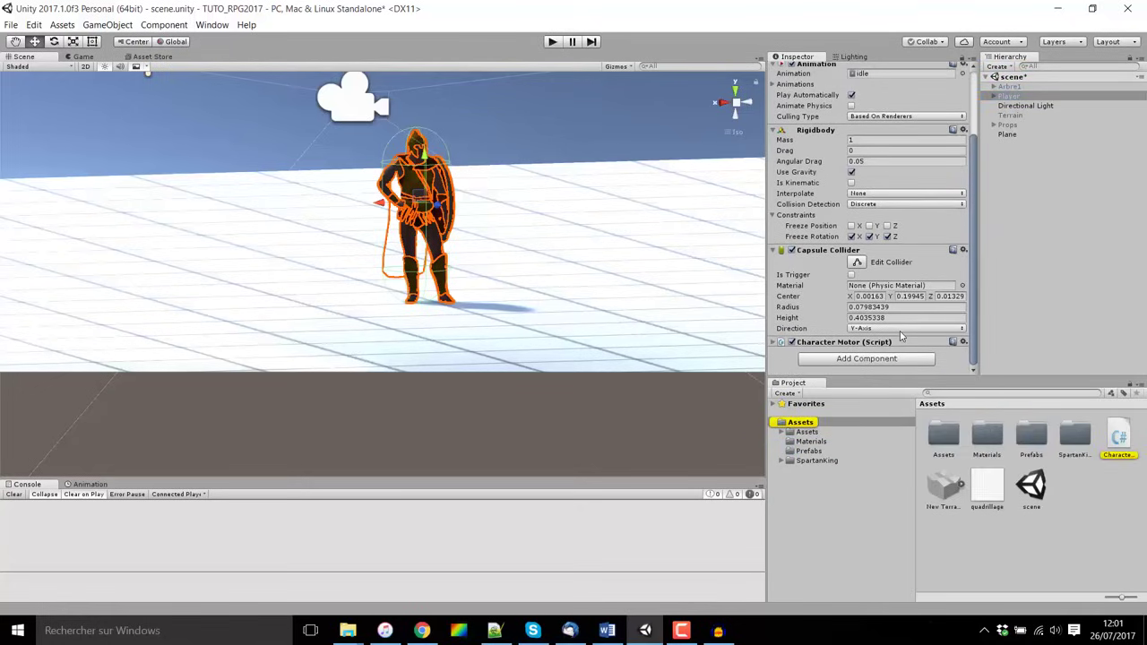
click(1121, 438)
Open CharacterMotor.cs and add a '// Animations du perso' comment with an 'Animation animations;' field.
double_click(1121, 437)
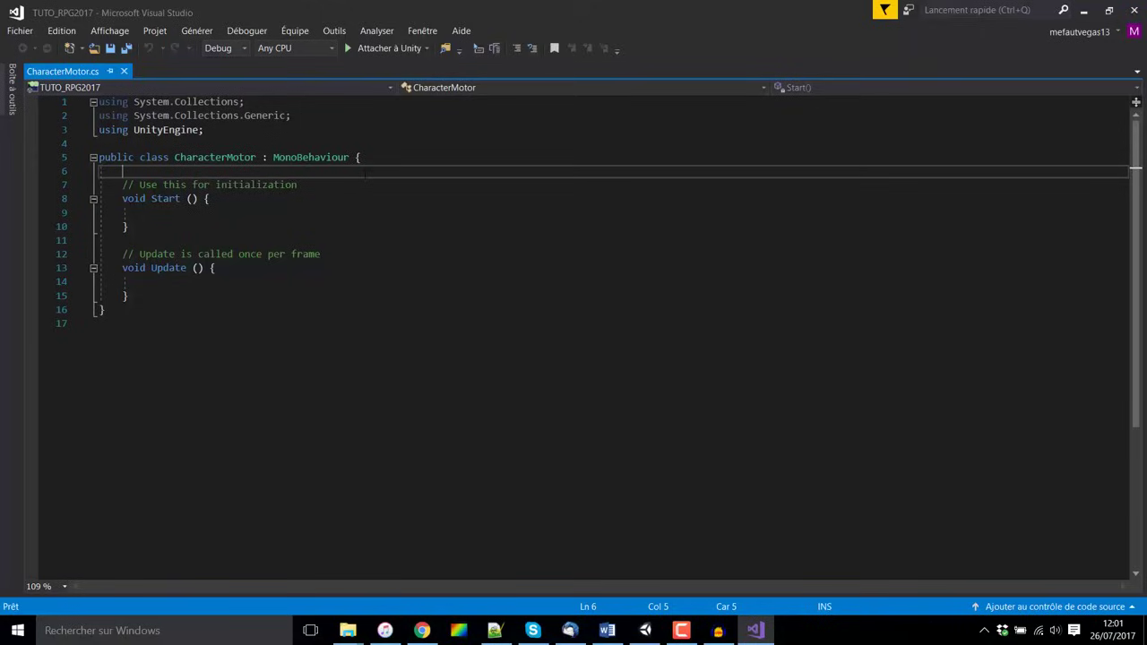
key(Return)
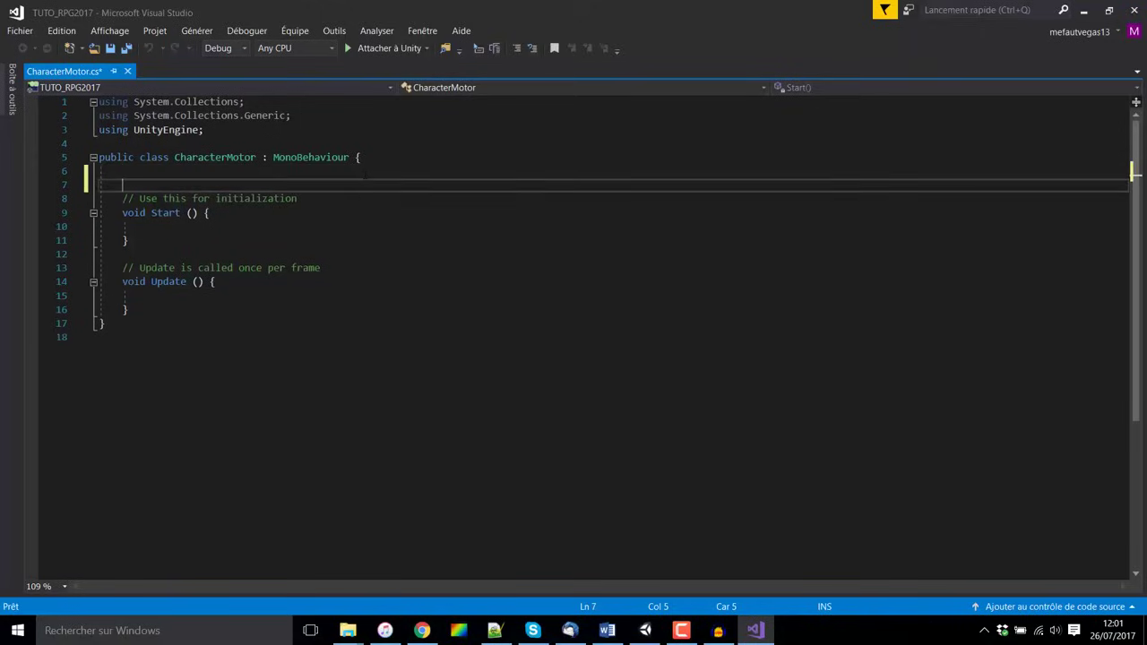
key(Return)
key(Up)
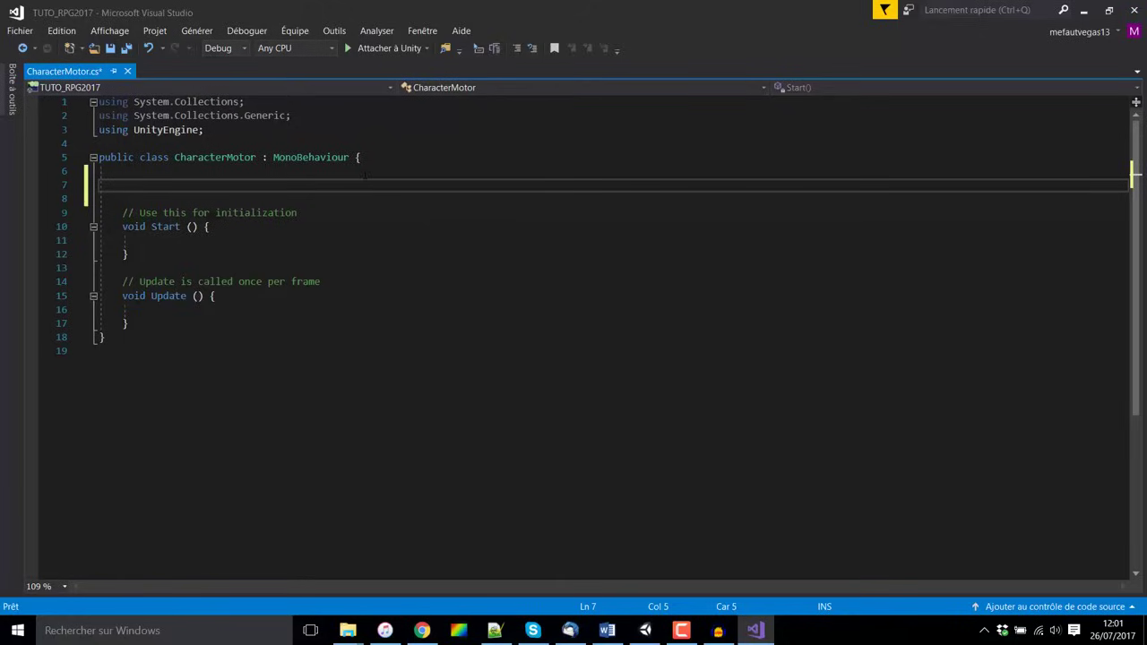
text(// Anim)
text(ation)
text(s du perso)
key(Return)
text(Ani)
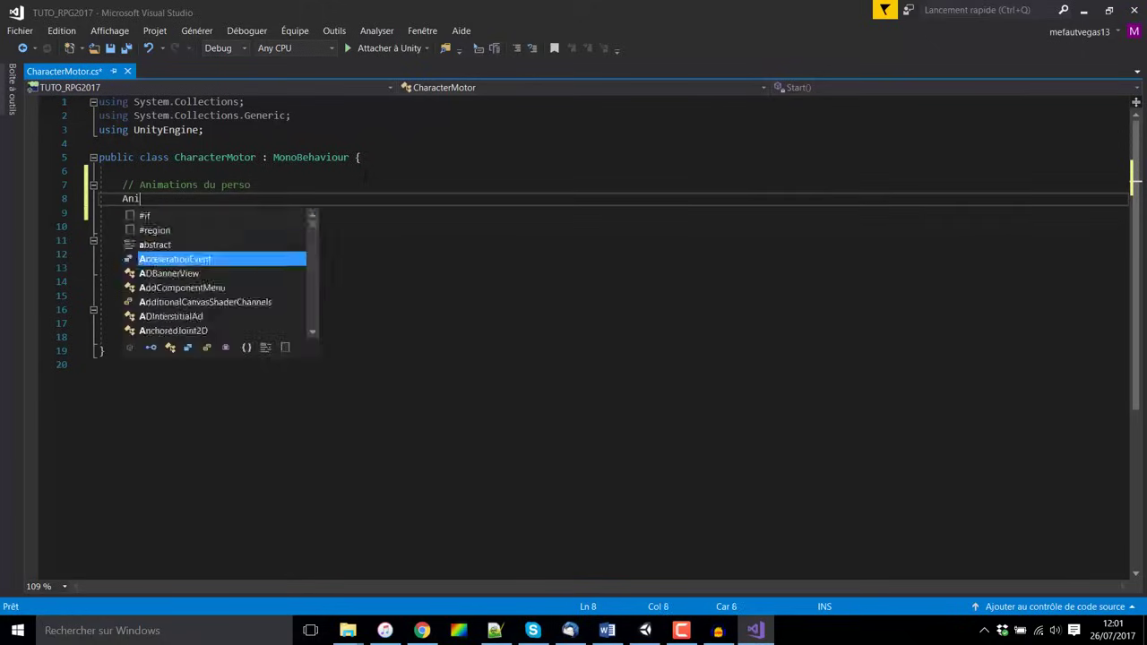
text(mation )
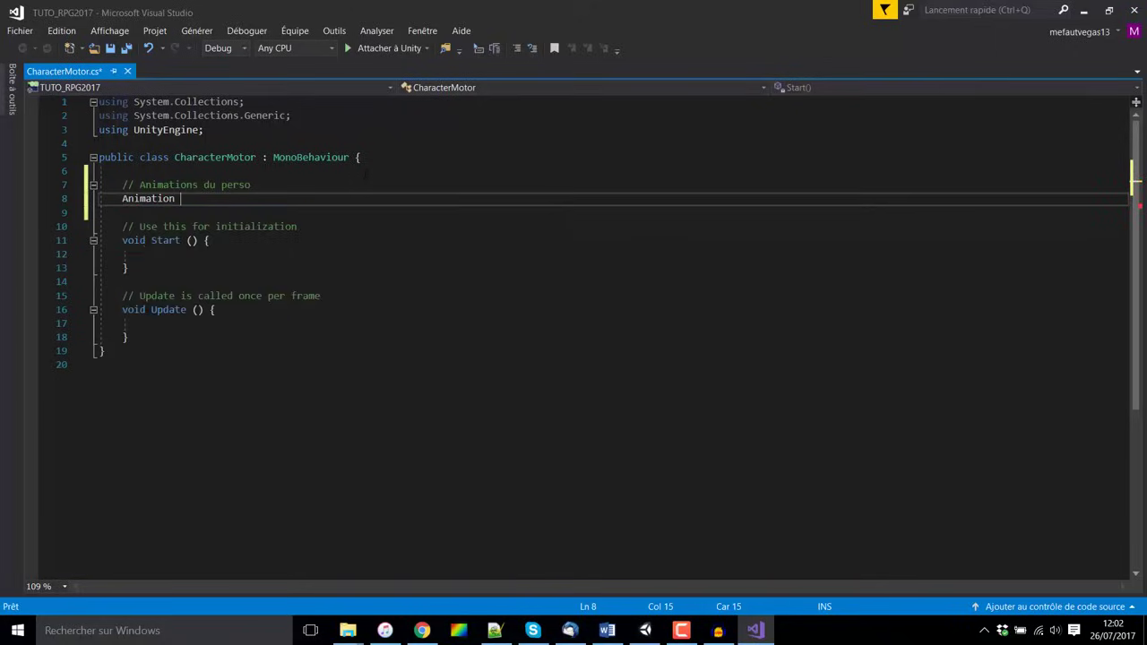
text(anima)
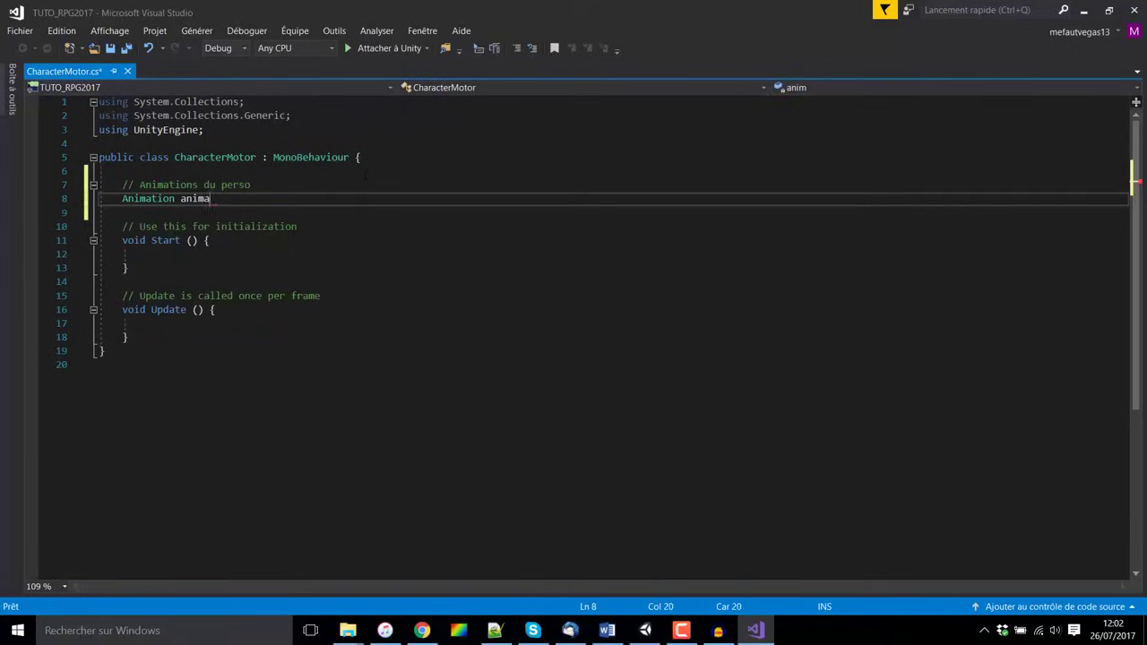
text(tions;)
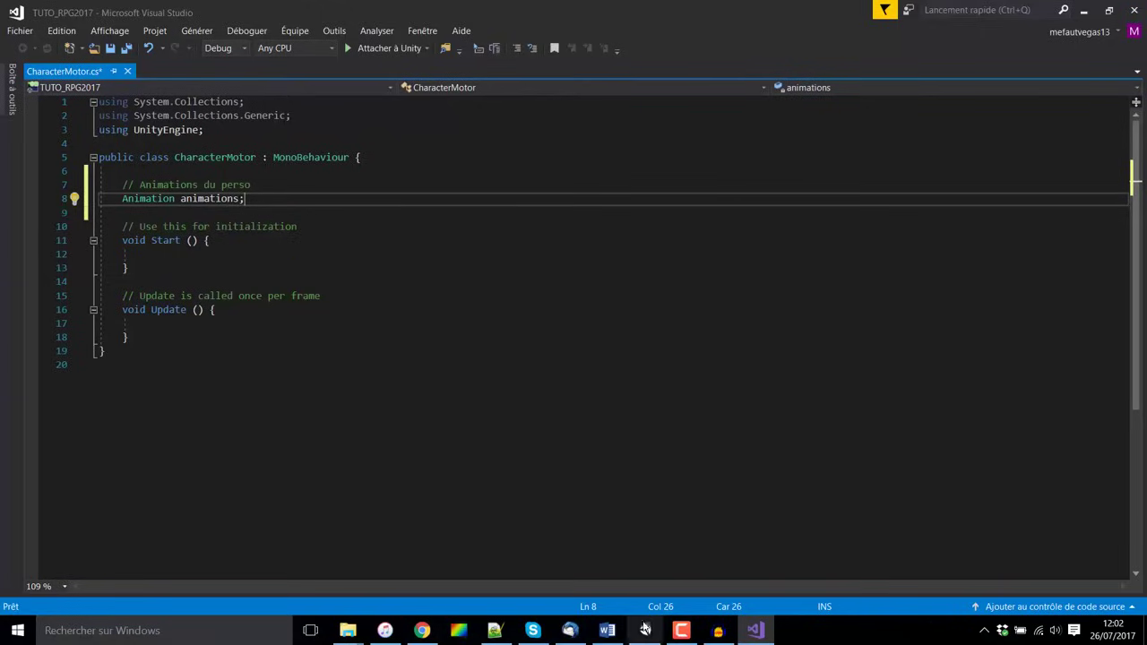
Expand Player's animation list and locate the idle, walk, run, charge and idlebattle clips.
click(646, 633)
click(1009, 96)
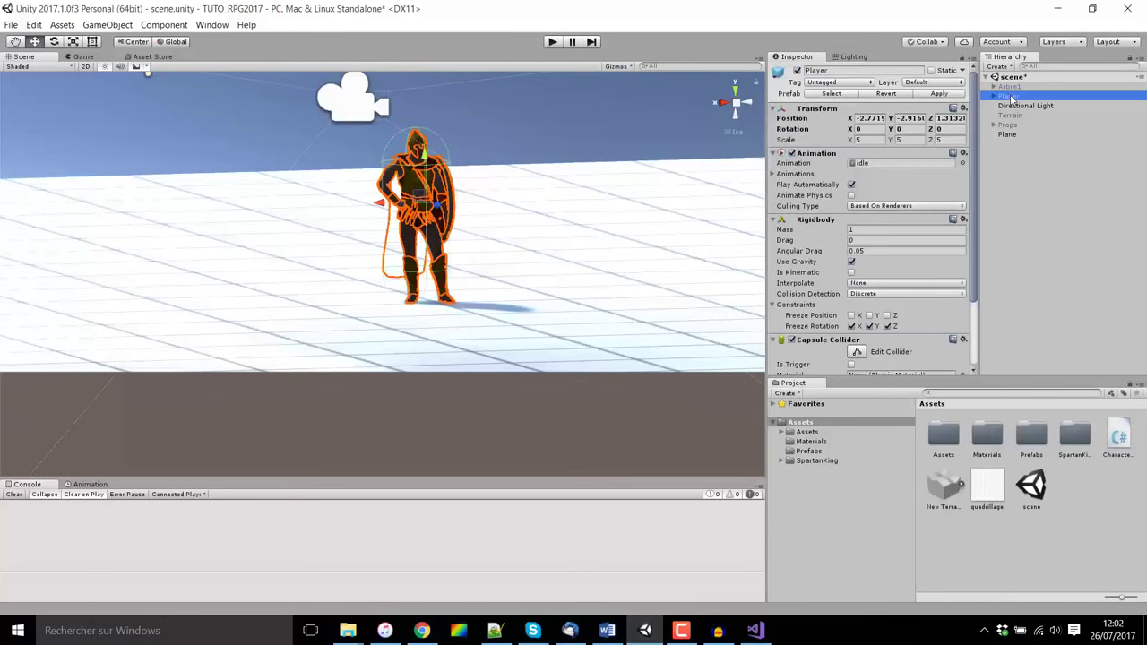
click(776, 174)
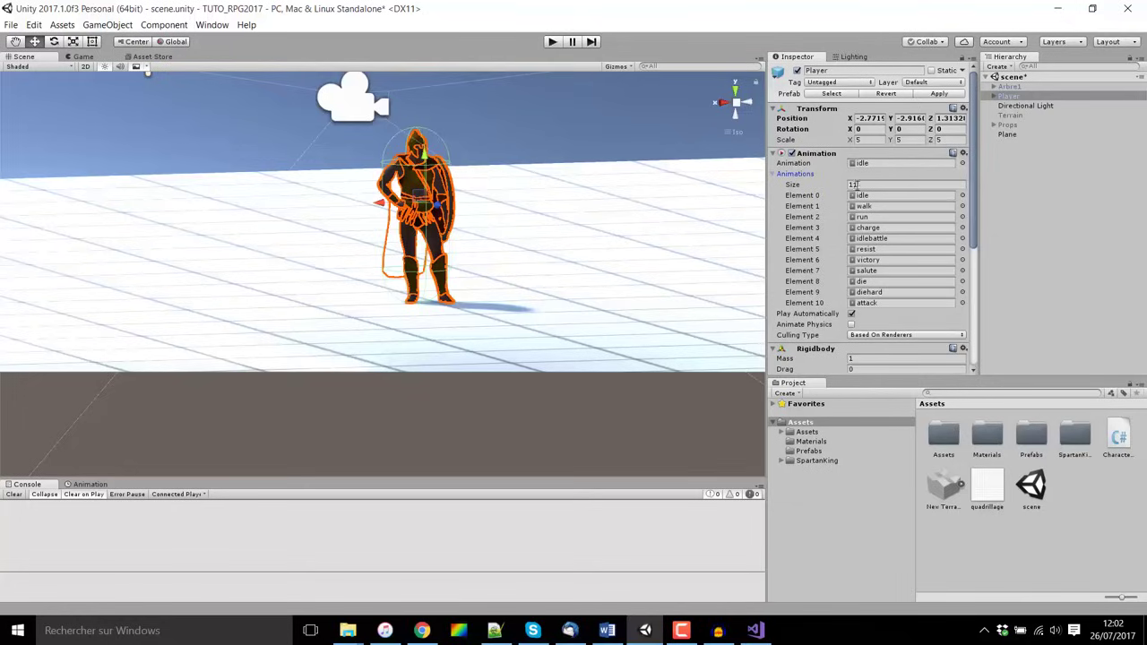
scroll(940, 259, down, 2)
scroll(929, 234, up, 1)
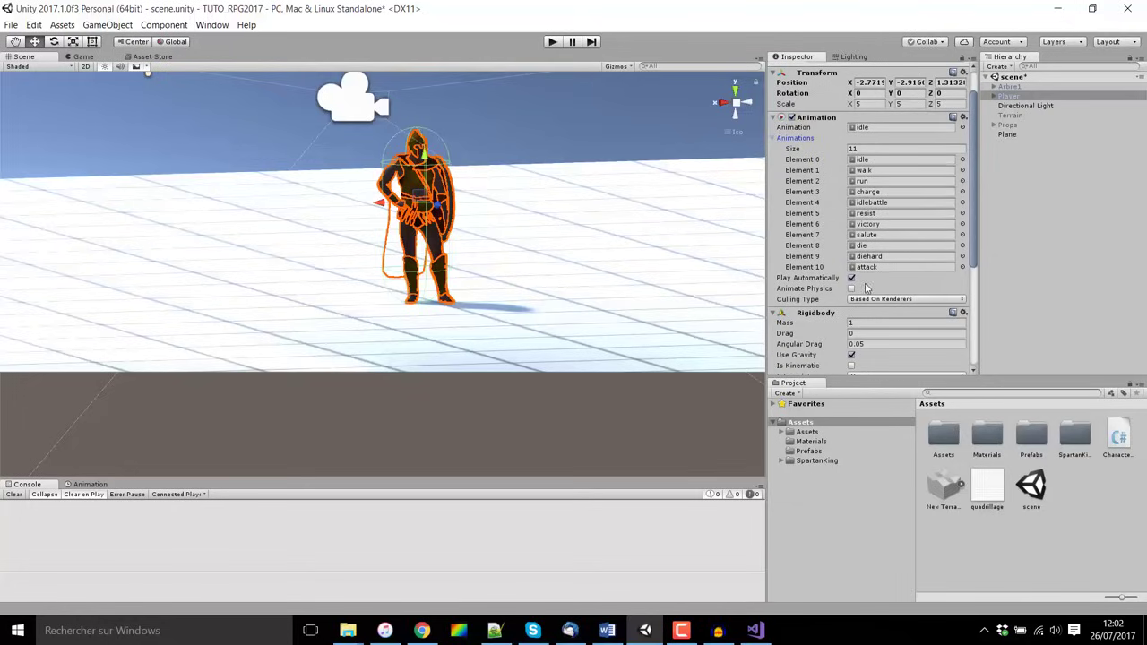
click(876, 163)
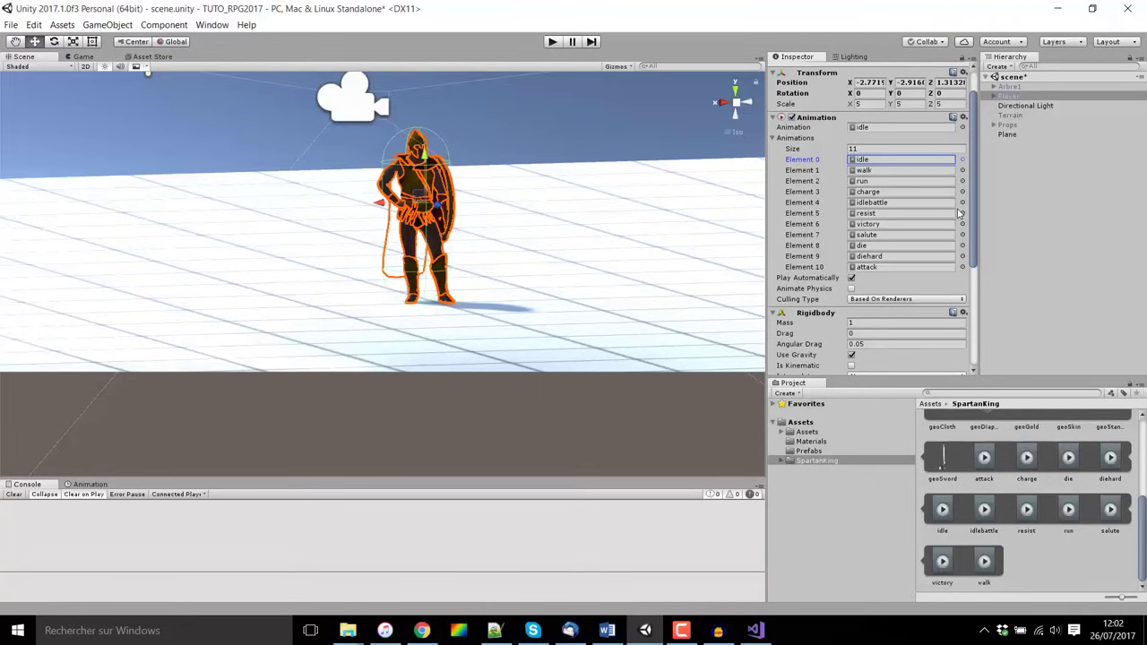
click(875, 173)
click(878, 183)
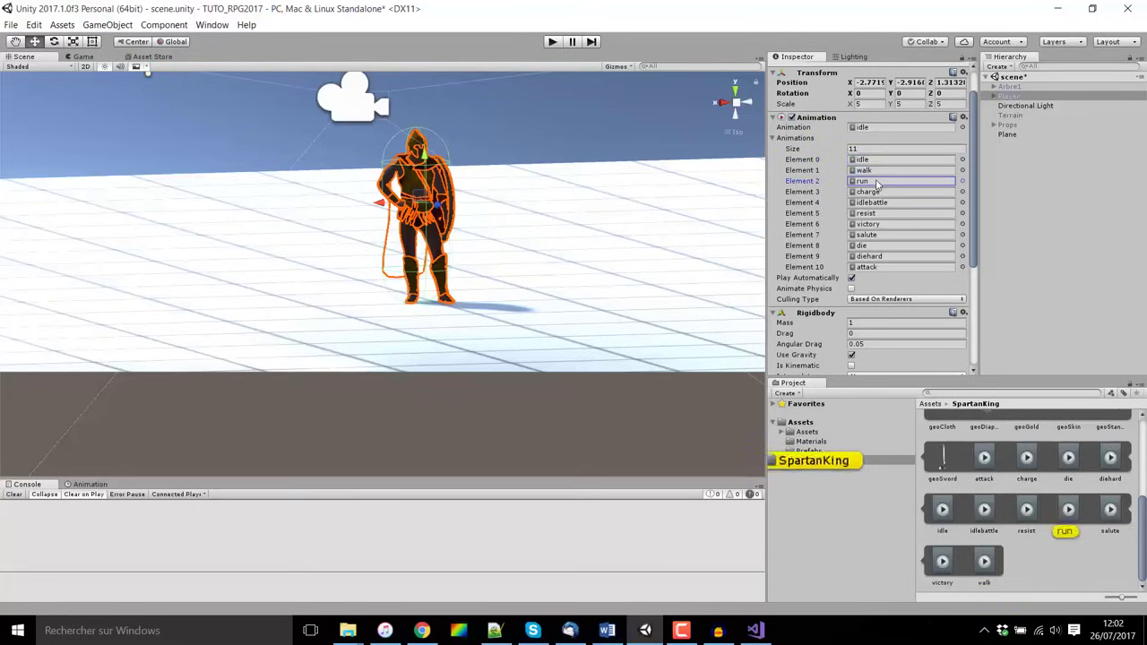
click(893, 194)
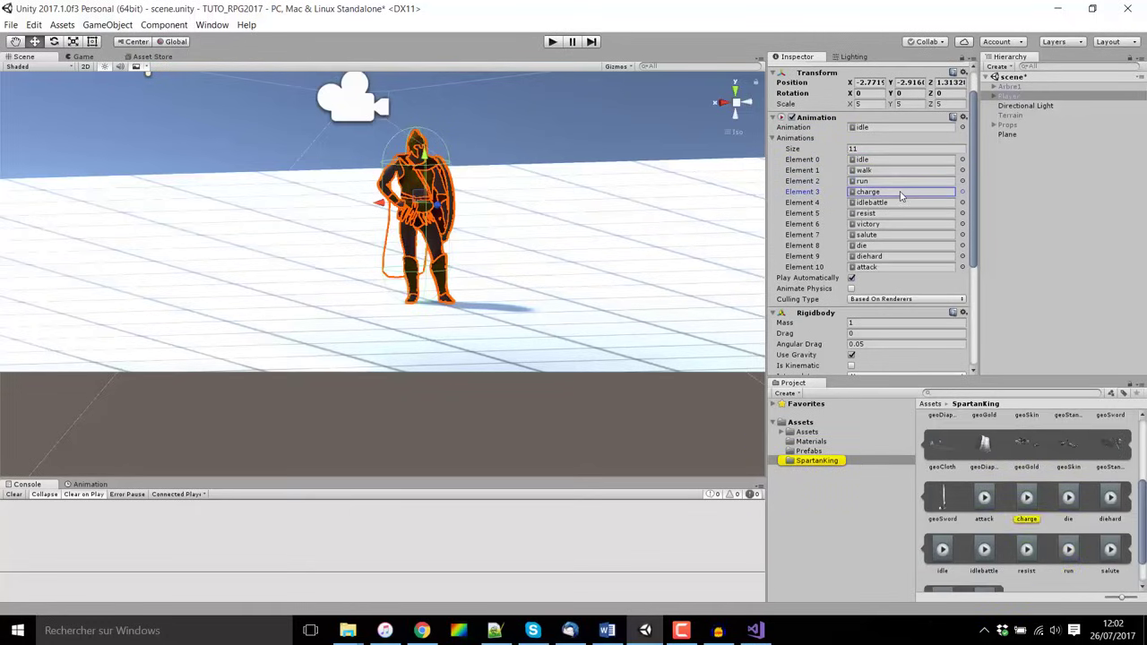
click(868, 205)
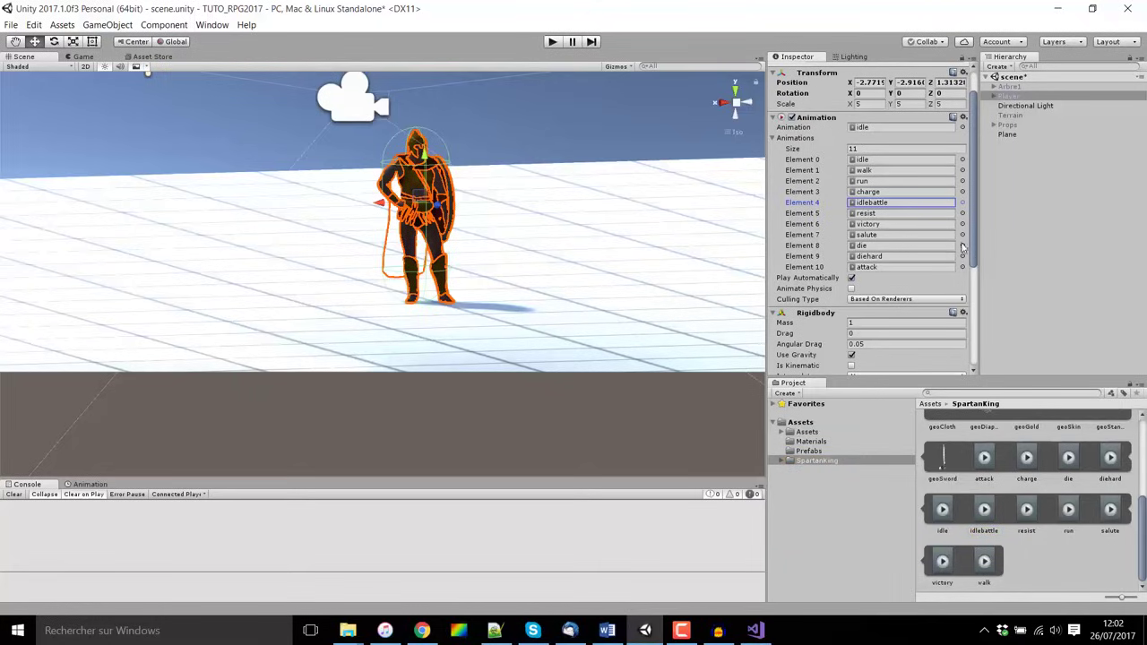
Locate the resist, victory, salute, die, diehard and attack clips, then recheck walk and run.
click(884, 218)
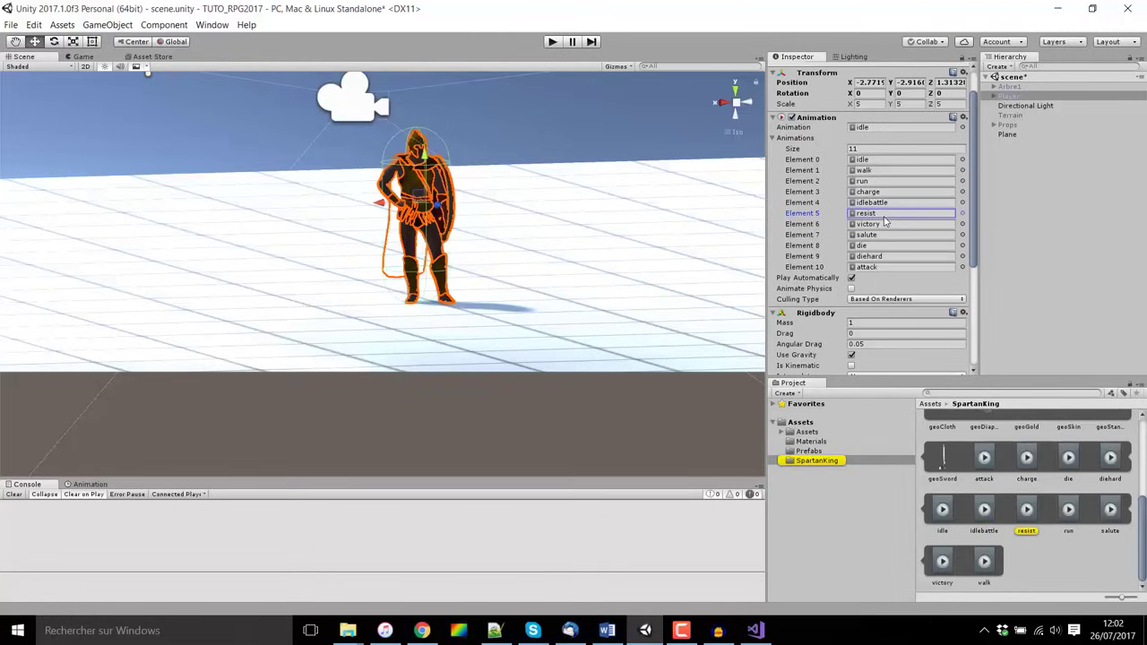
click(887, 226)
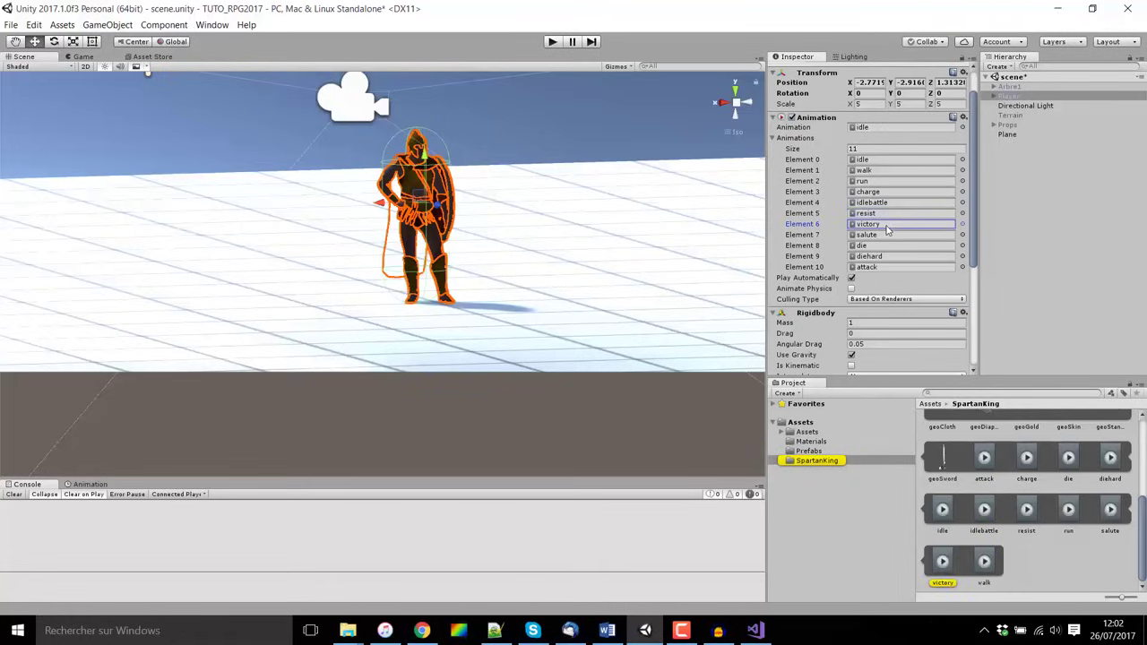
click(883, 238)
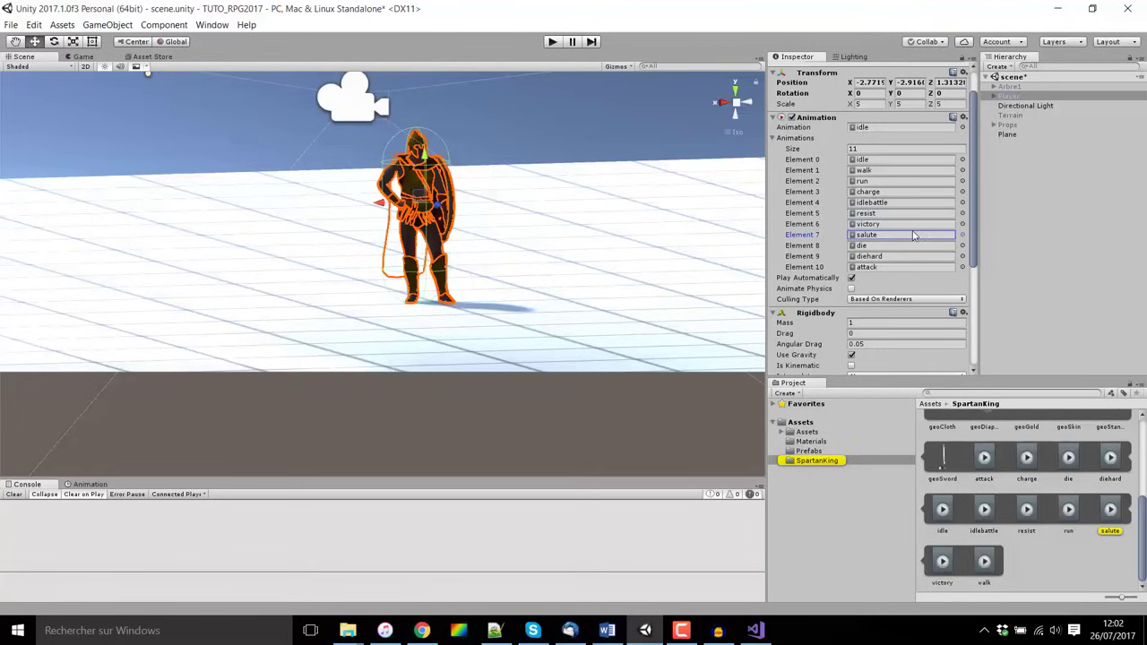
click(870, 247)
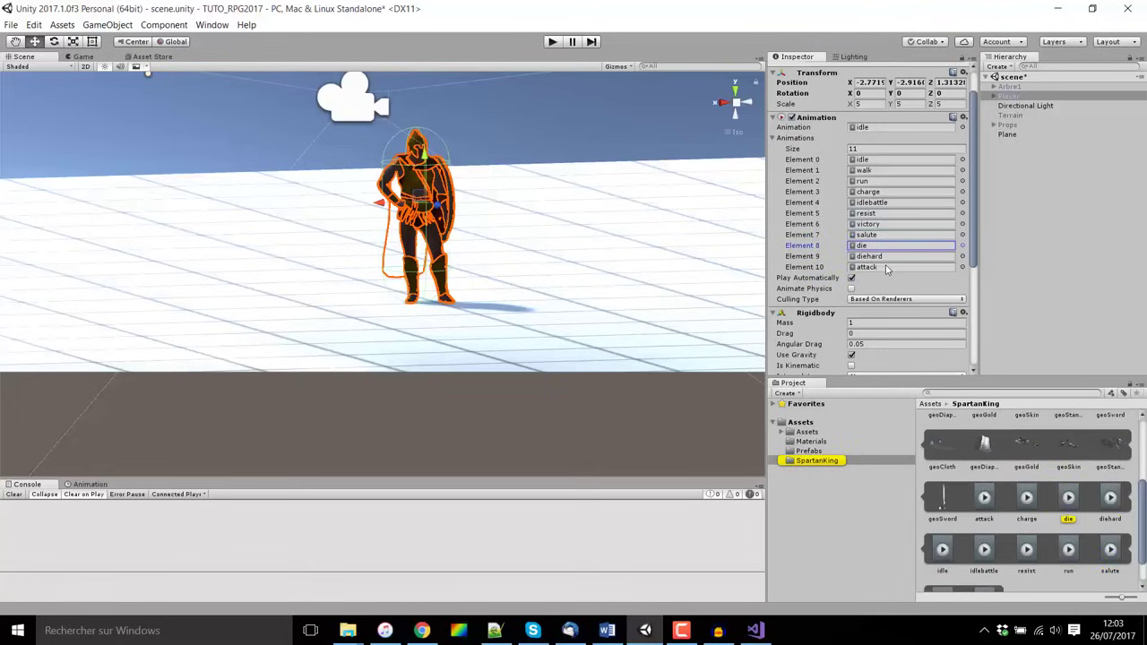
click(895, 258)
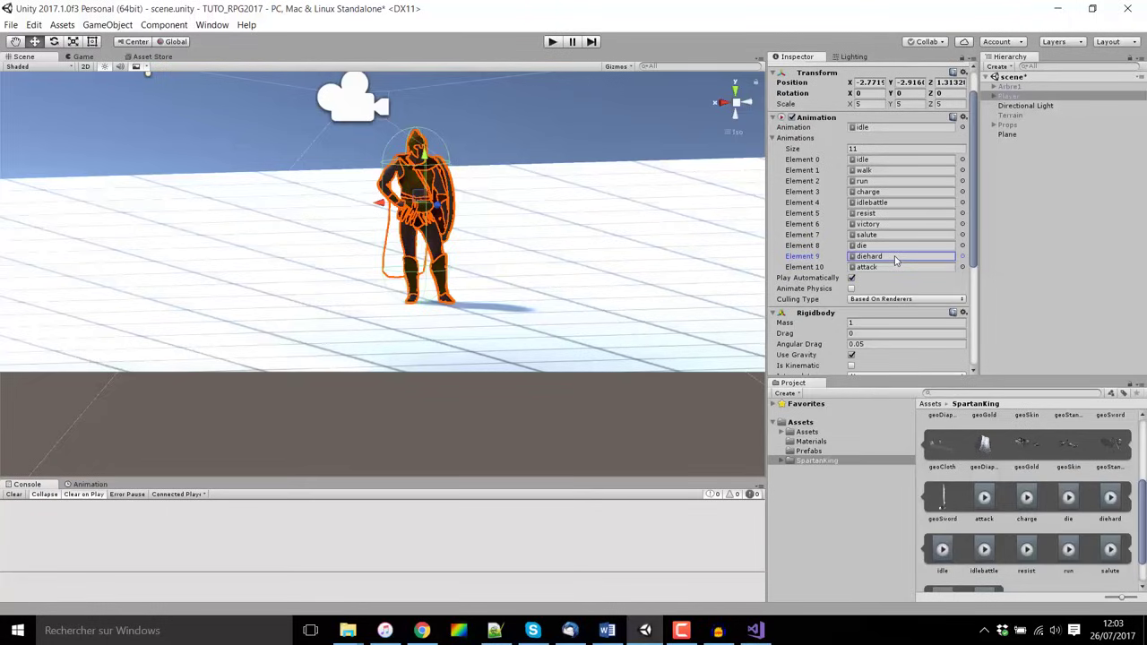
click(887, 267)
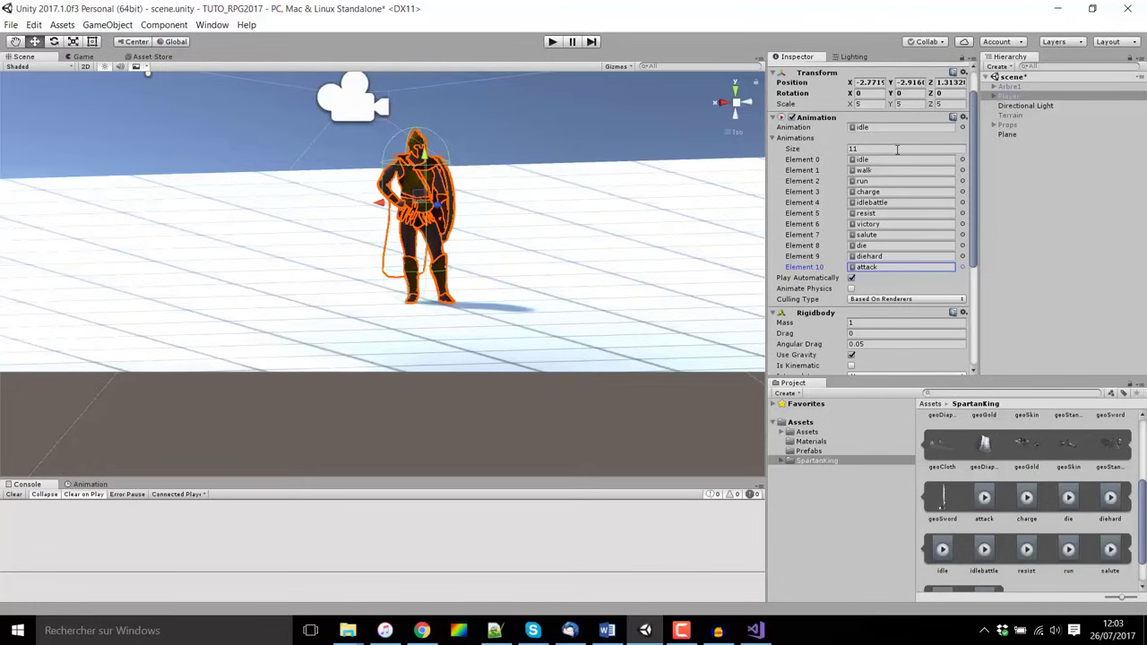
click(876, 170)
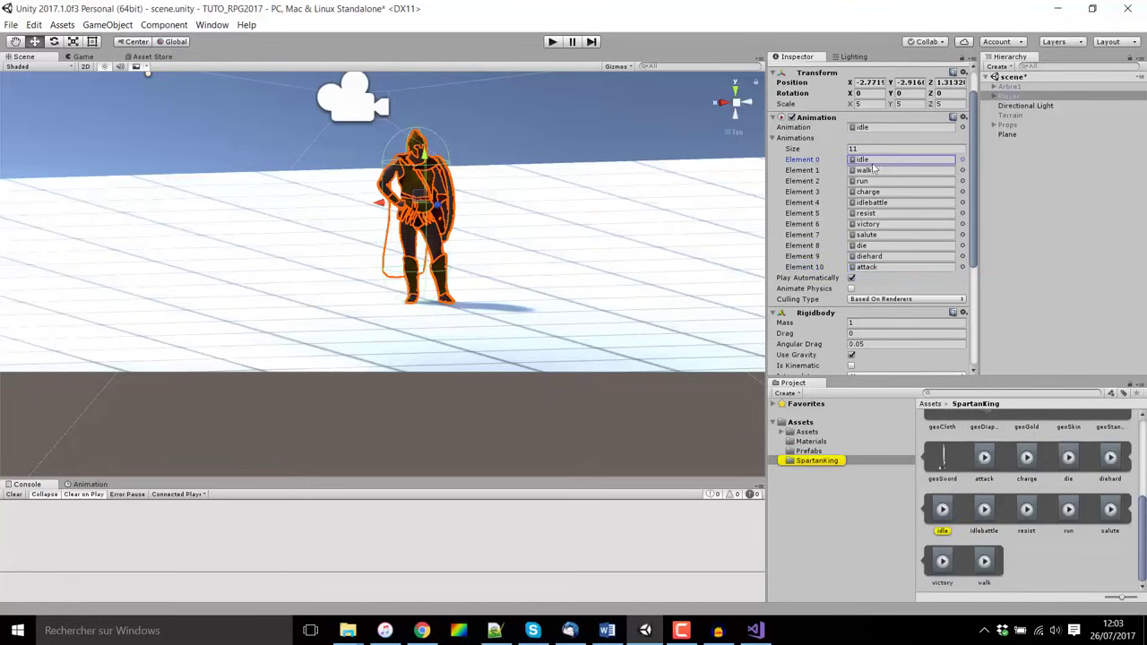
click(874, 181)
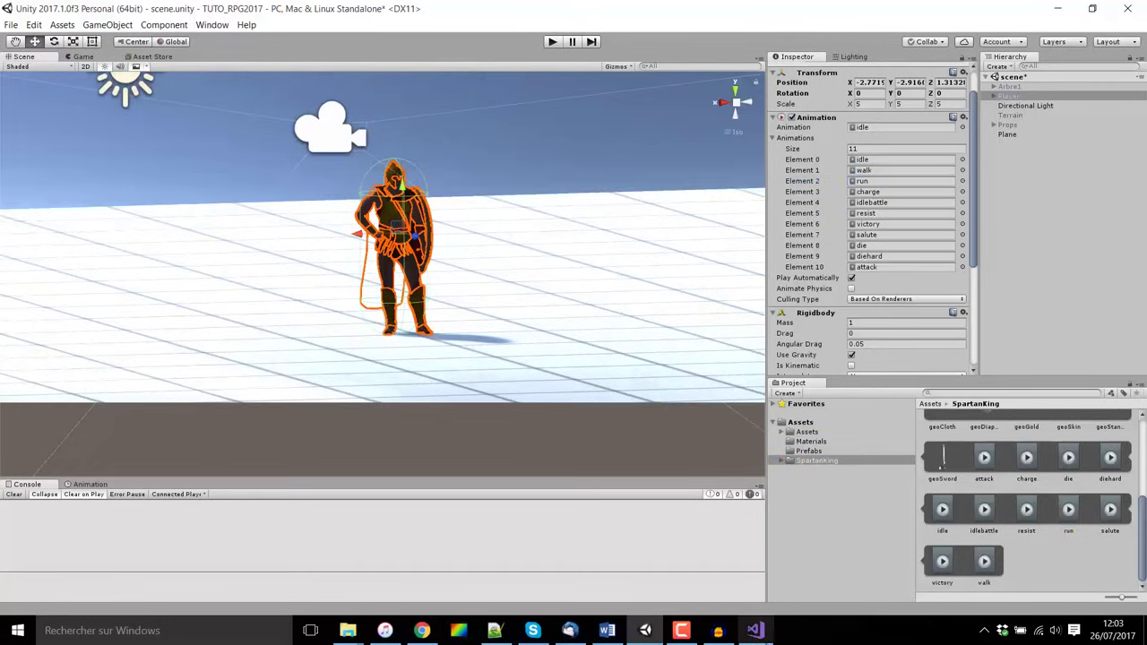
click(753, 629)
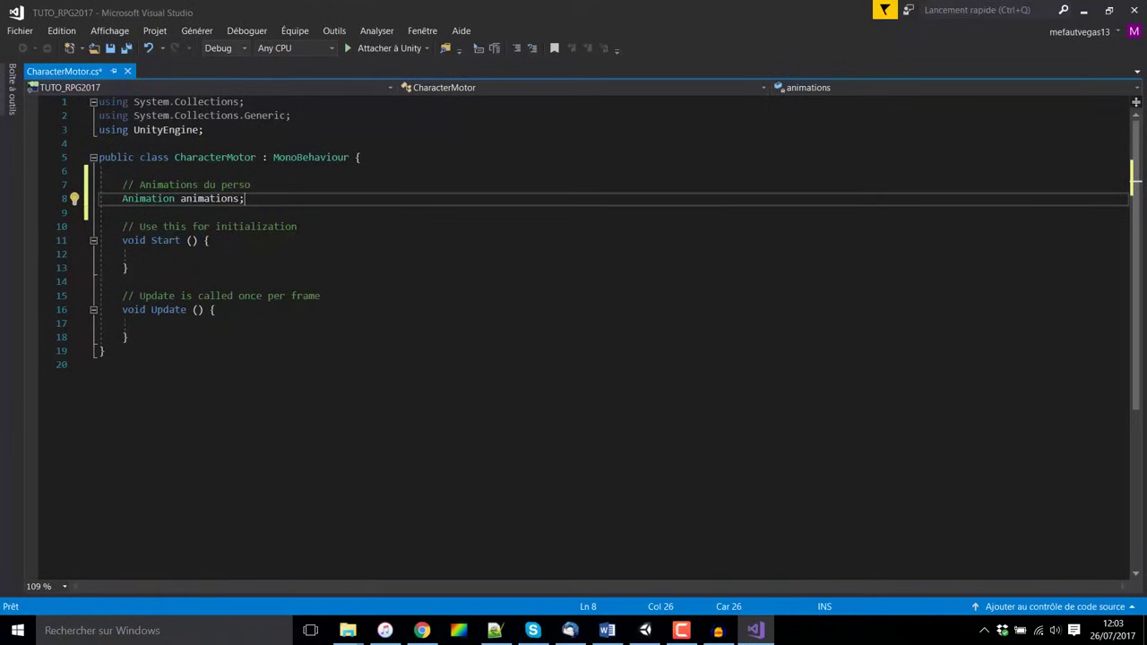
Replace the default Start/Update comments with a '// Vitesse de déplacement' comment above Start.
triple_click(241, 296)
key(Delete)
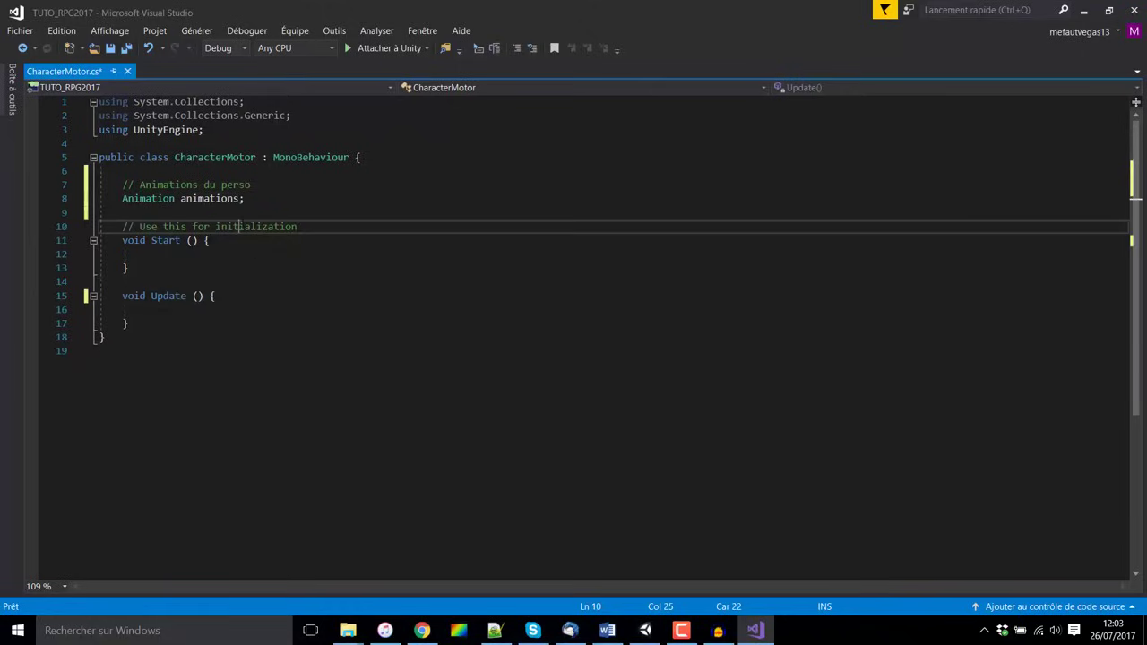
triple_click(268, 226)
key(Delete)
key(Return)
key(Return)
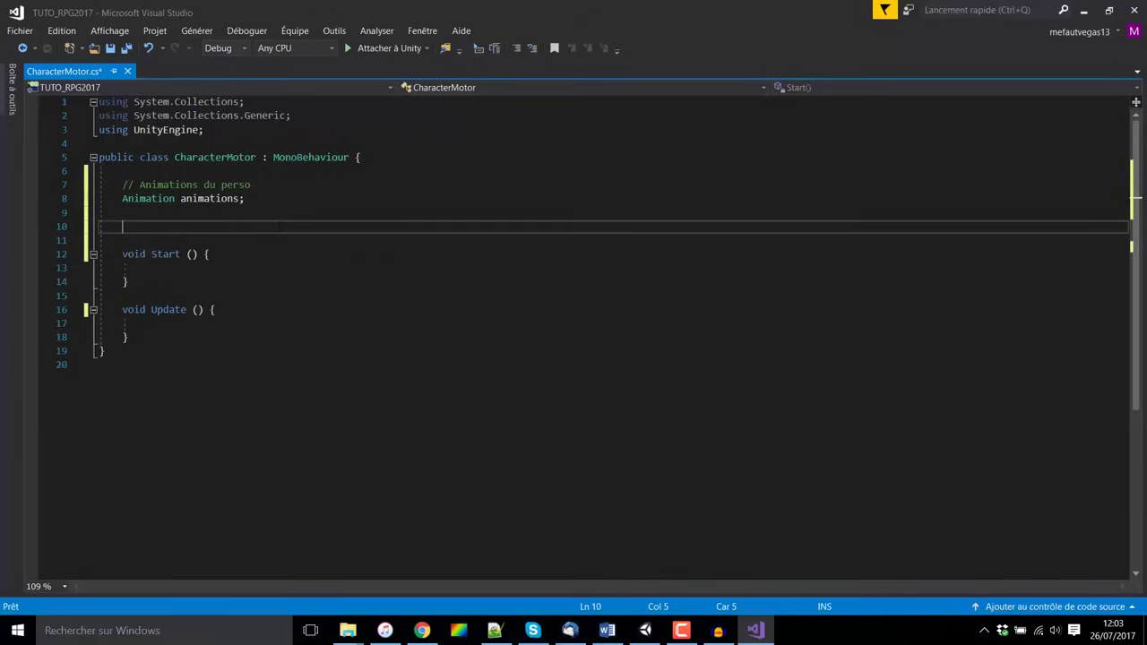
text(// Vitesse )
text(de déplacemen)
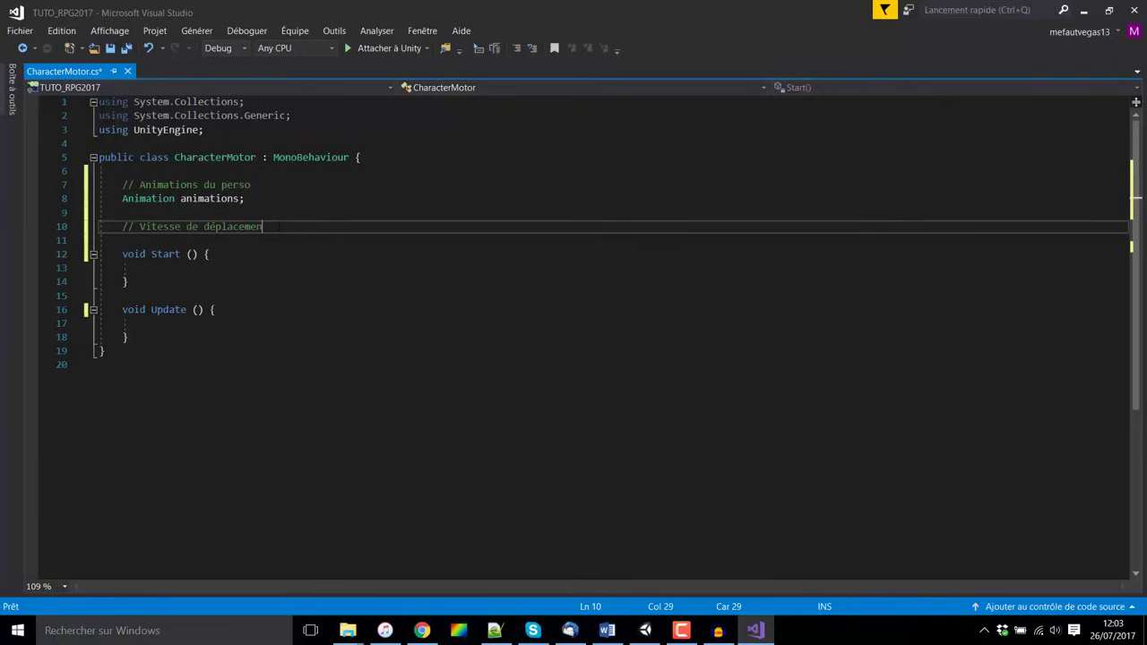
text(t)
key(Return)
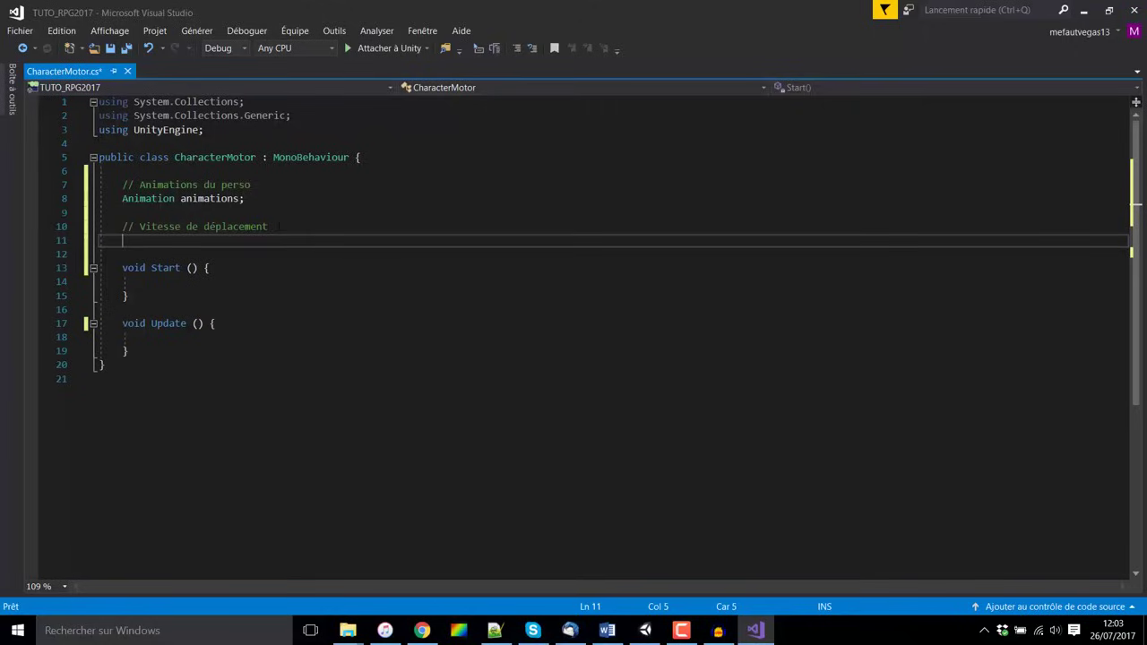
Declare public float walkSpeed, runSpeed and turnSpeed fields on separate lines.
text(publi)
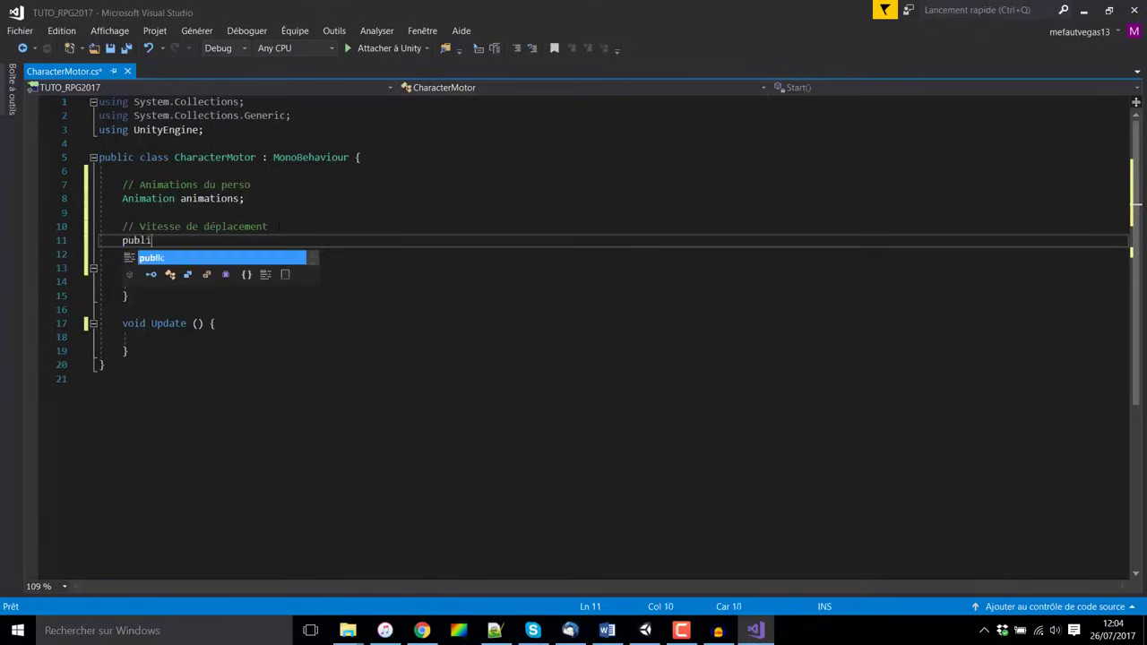
text(c float)
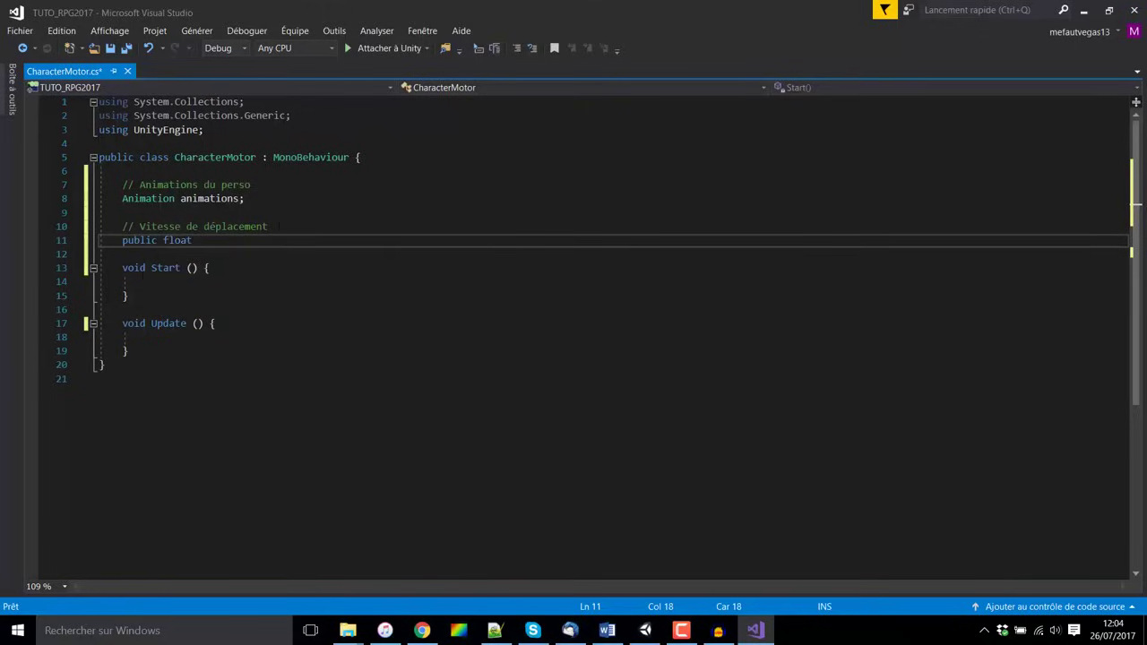
drag(122, 240, 192, 240)
click(246, 250)
text(walkS)
text(peed;)
key(Return)
text(public float )
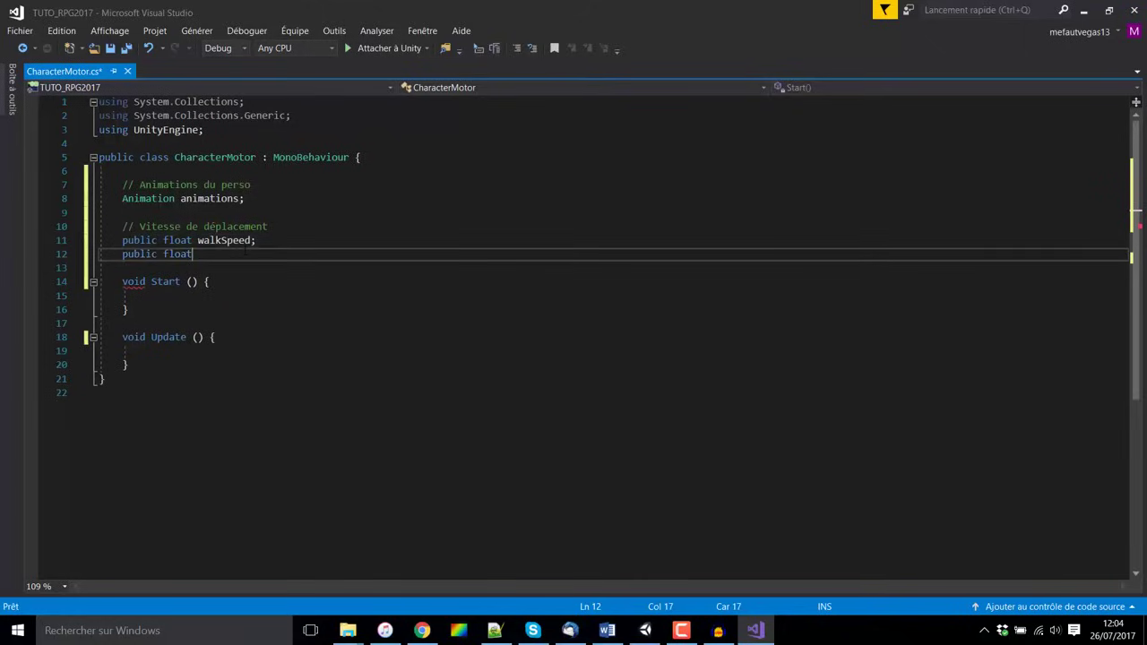
text(runSp)
text(eed;)
key(Return)
text(public float)
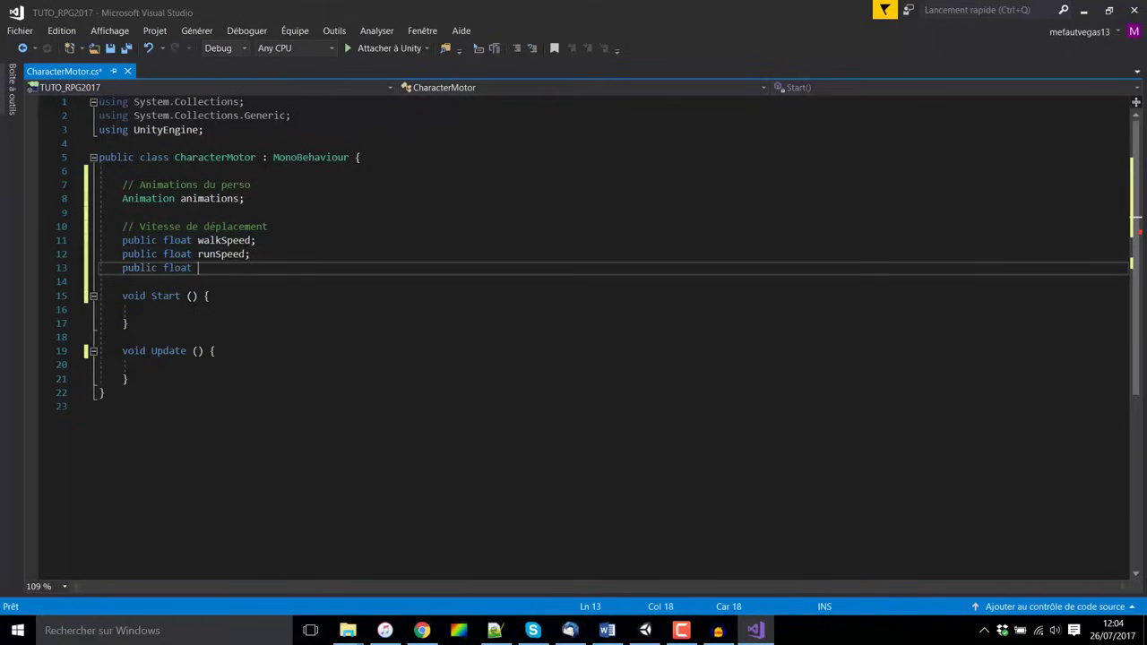
text( turnSpeed)
text(;)
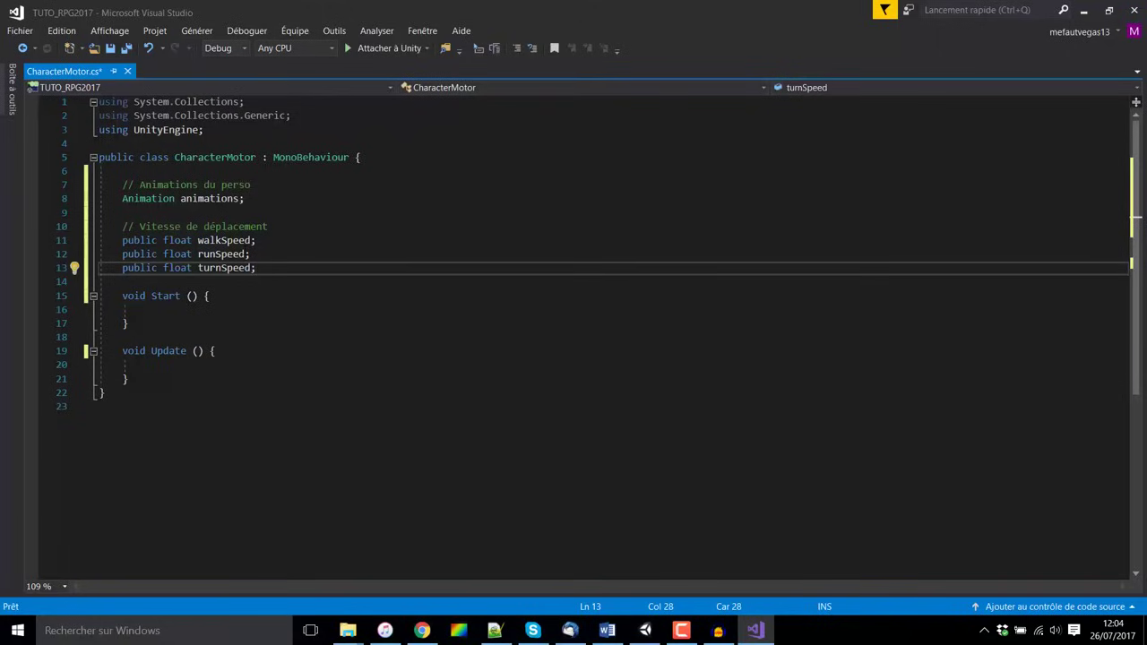
key(Return)
key(Return)
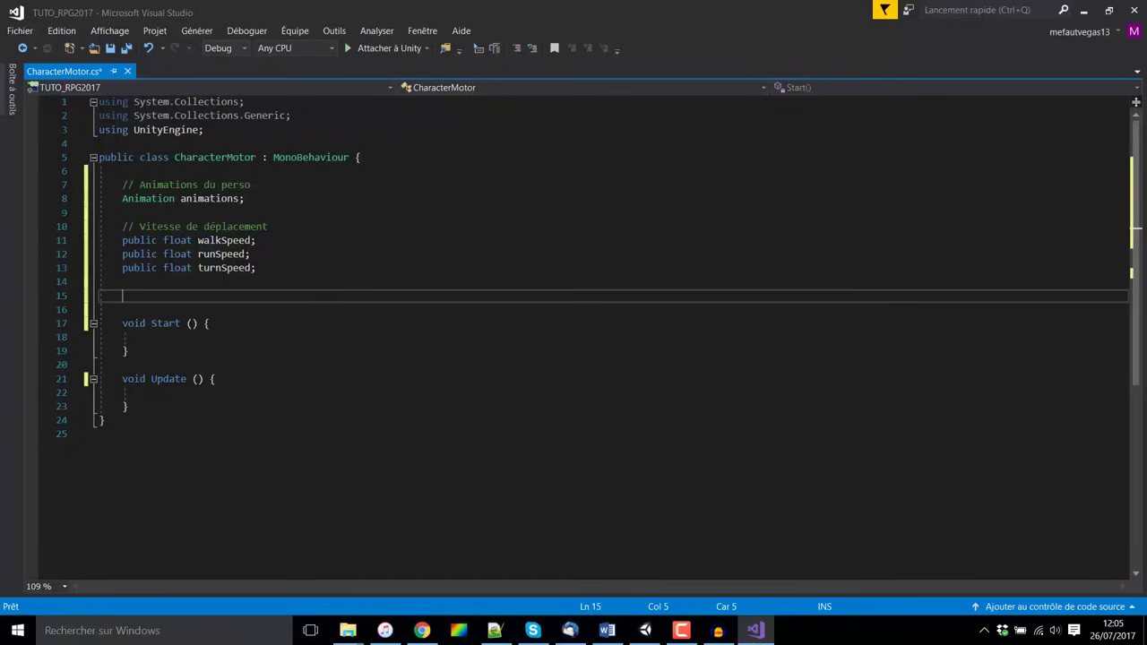
Add an '// Inputs' comment line, correcting the 'Inputes' typo.
text(//Inputes)
key(Return)
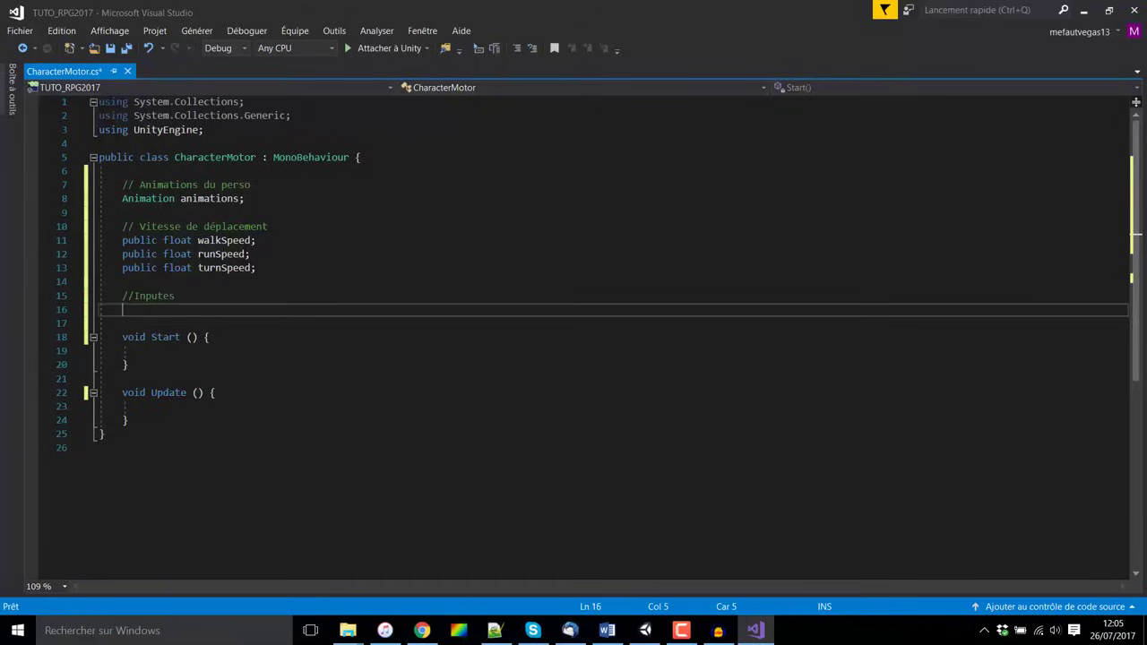
click(140, 296)
click(163, 296)
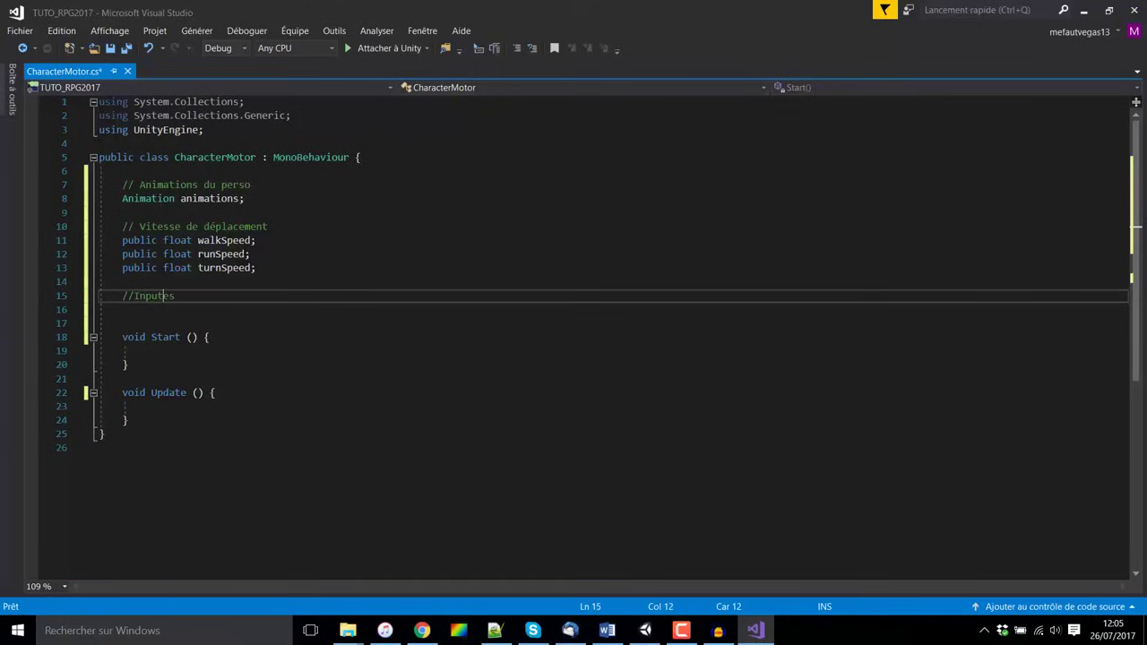
key(Delete)
key(Down)
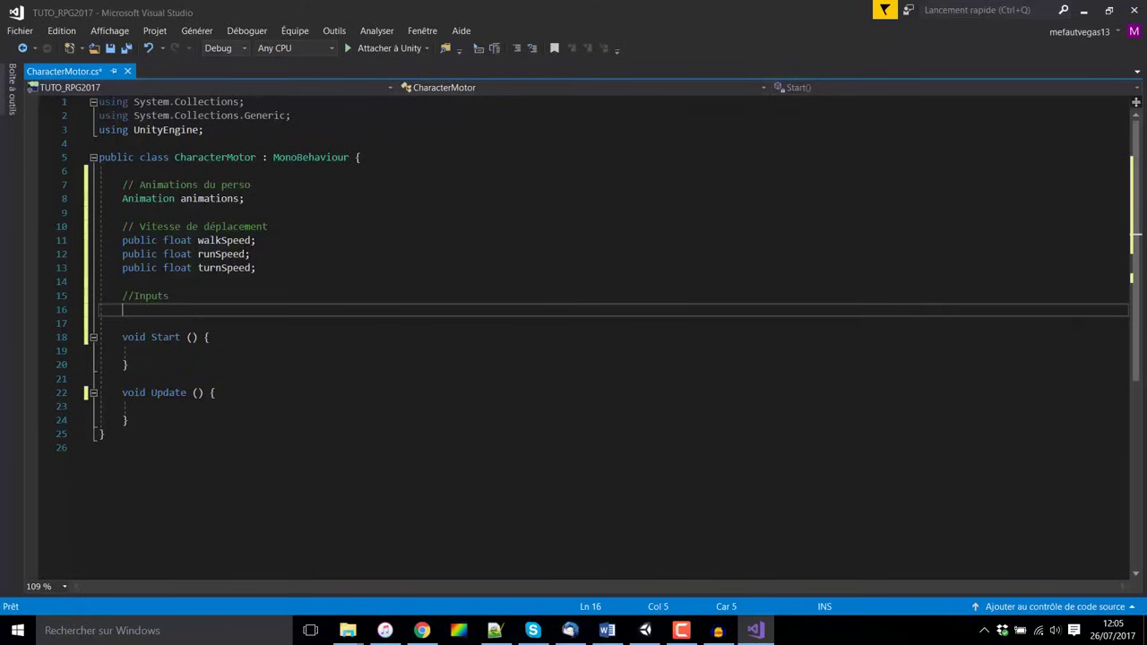
Declare the public string inputFront field under the Inputs comment.
text(public)
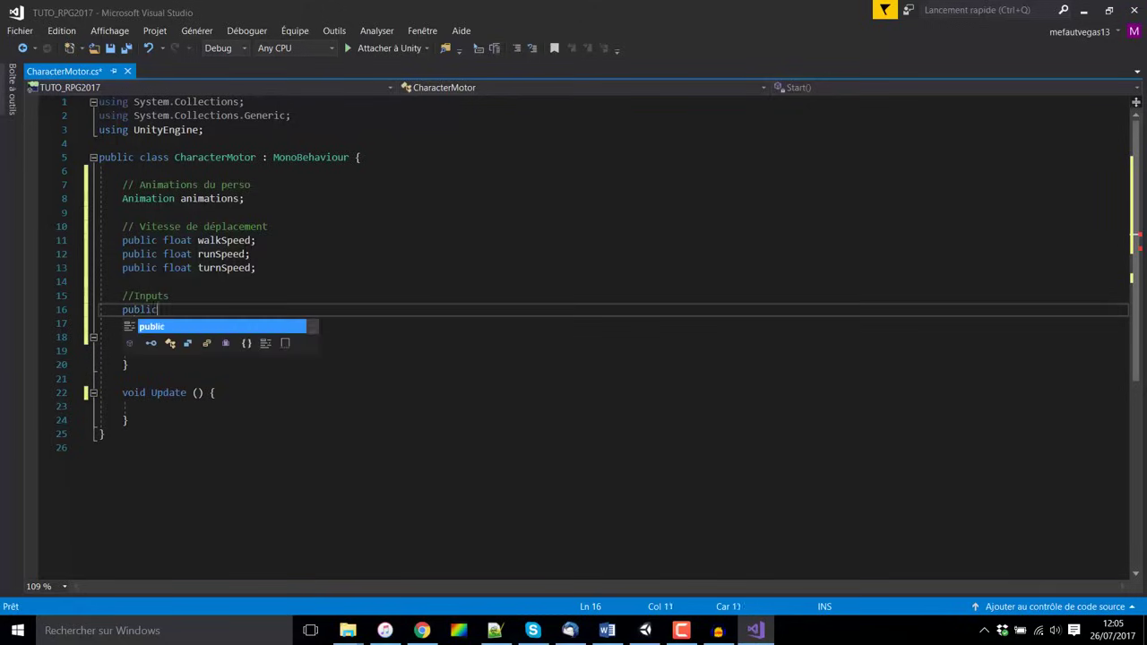
text( stron)
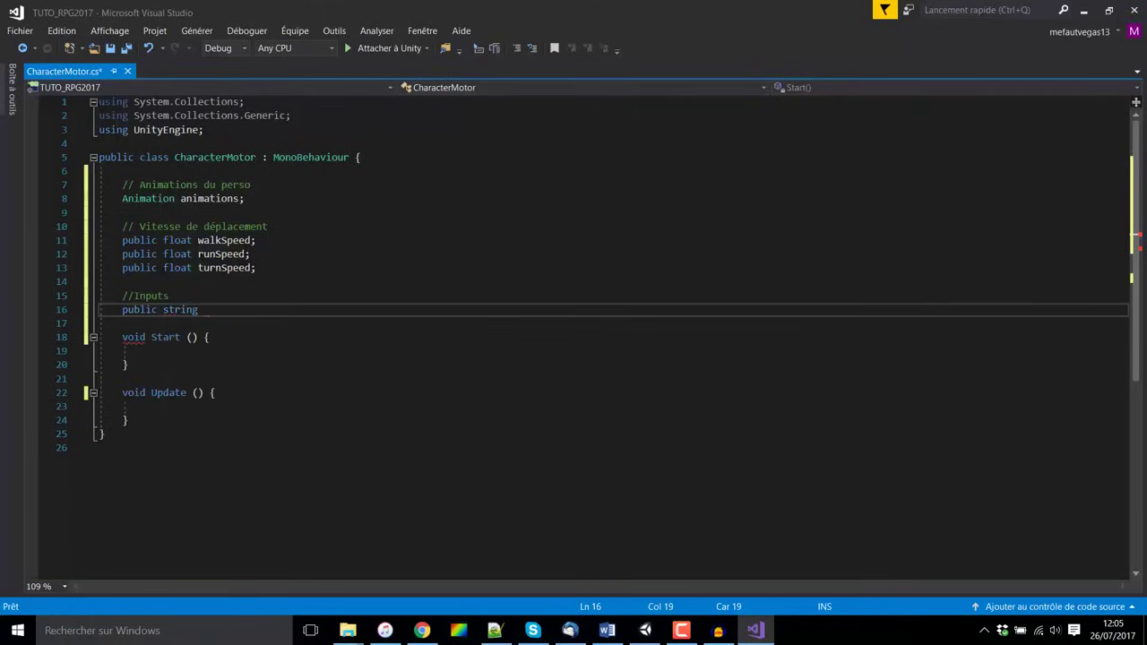
drag(122, 309, 204, 309)
key(ctrl+c)
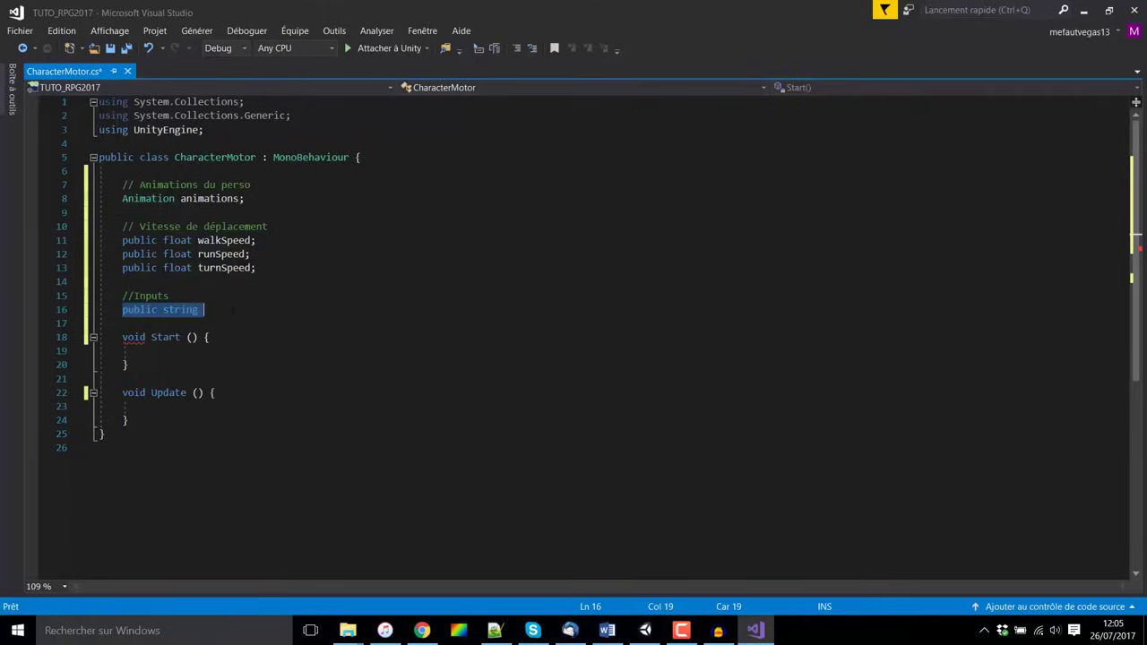
click(231, 310)
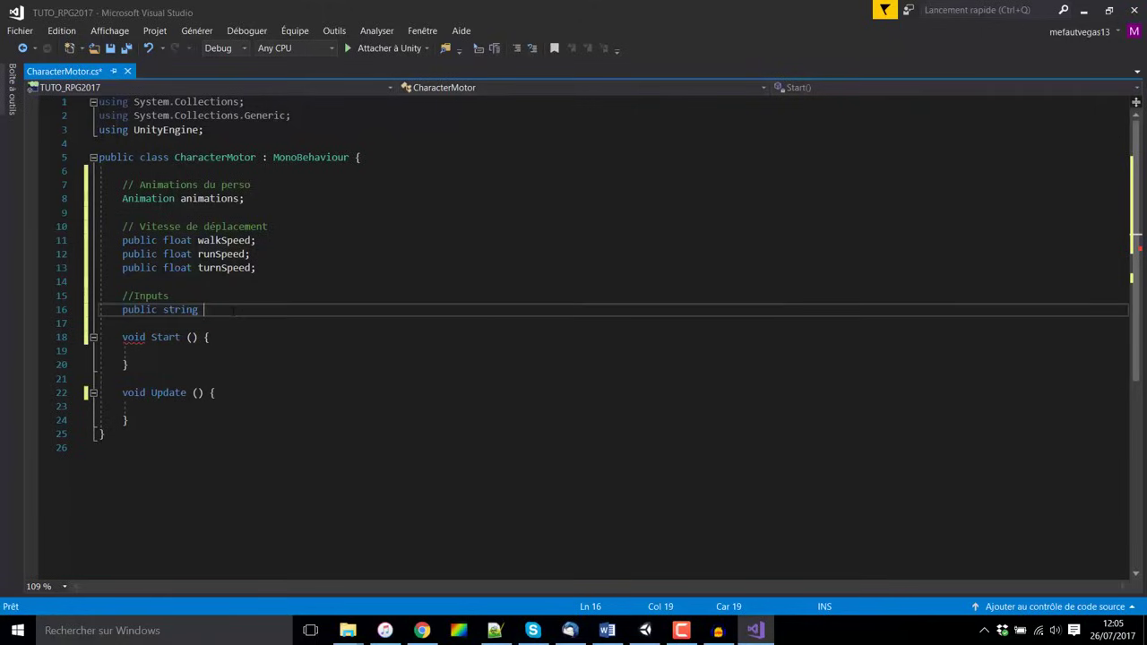
text(inputFront;)
key(Return)
Add public string fields inputBack, inputLeft and inputRight below inputFront.
key(ctrl+v)
text(in)
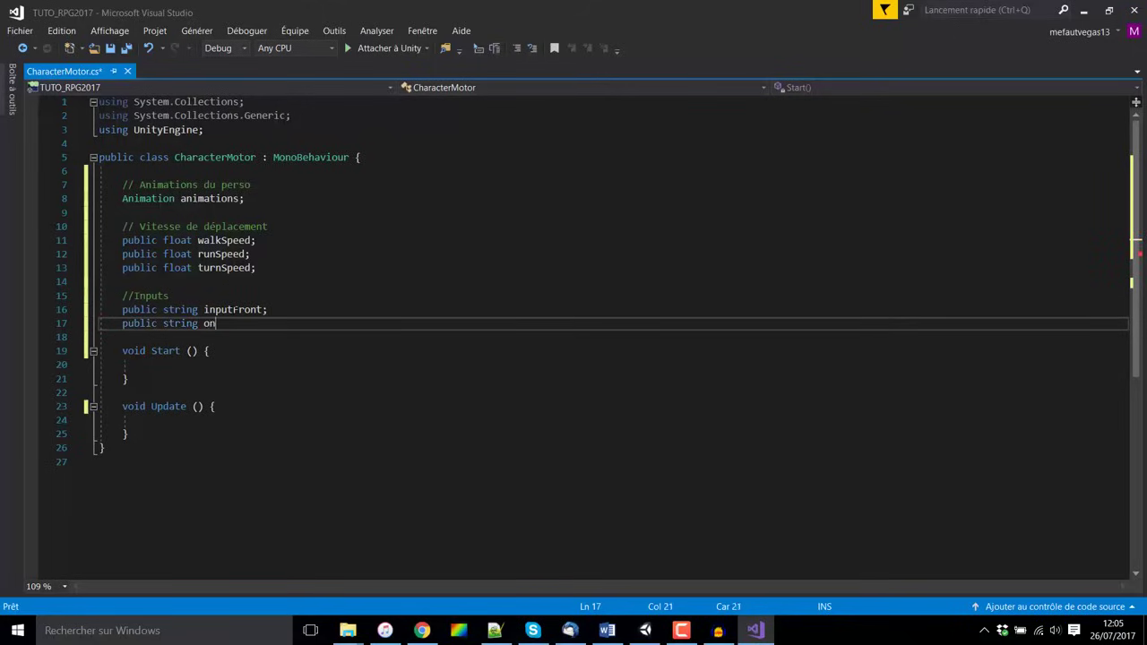
key(BackSpace)
key(BackSpace)
text(inputBa)
text(ck;)
key(Return)
key(ctrl+v)
text(in)
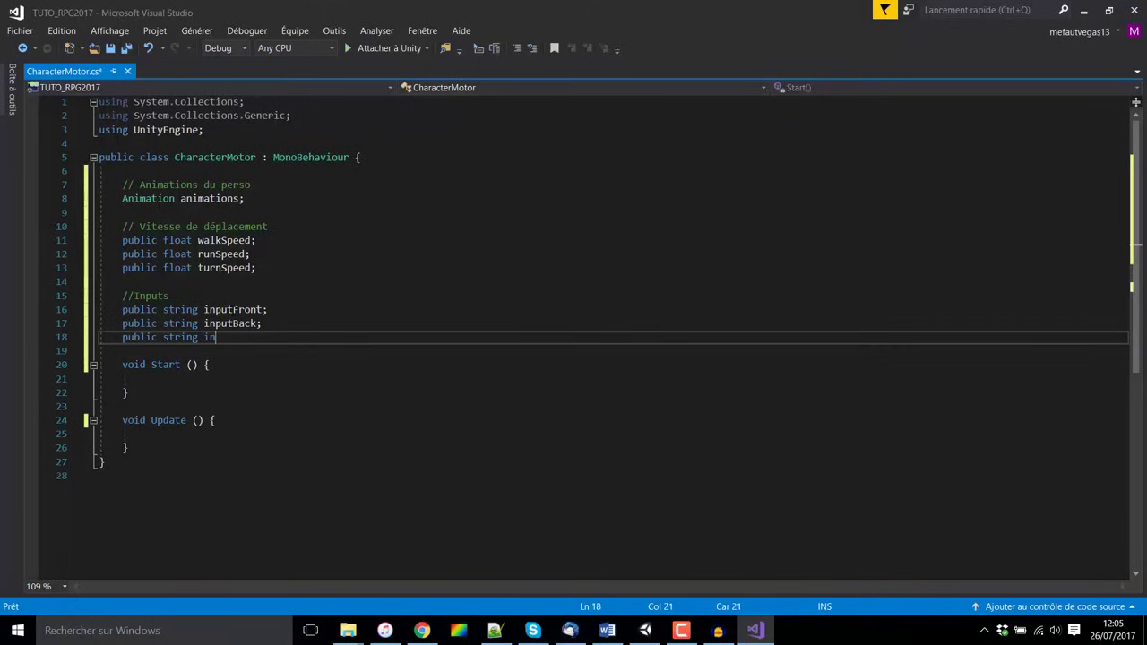
text(putLeft)
text(;)
key(Return)
key(ctrl+v)
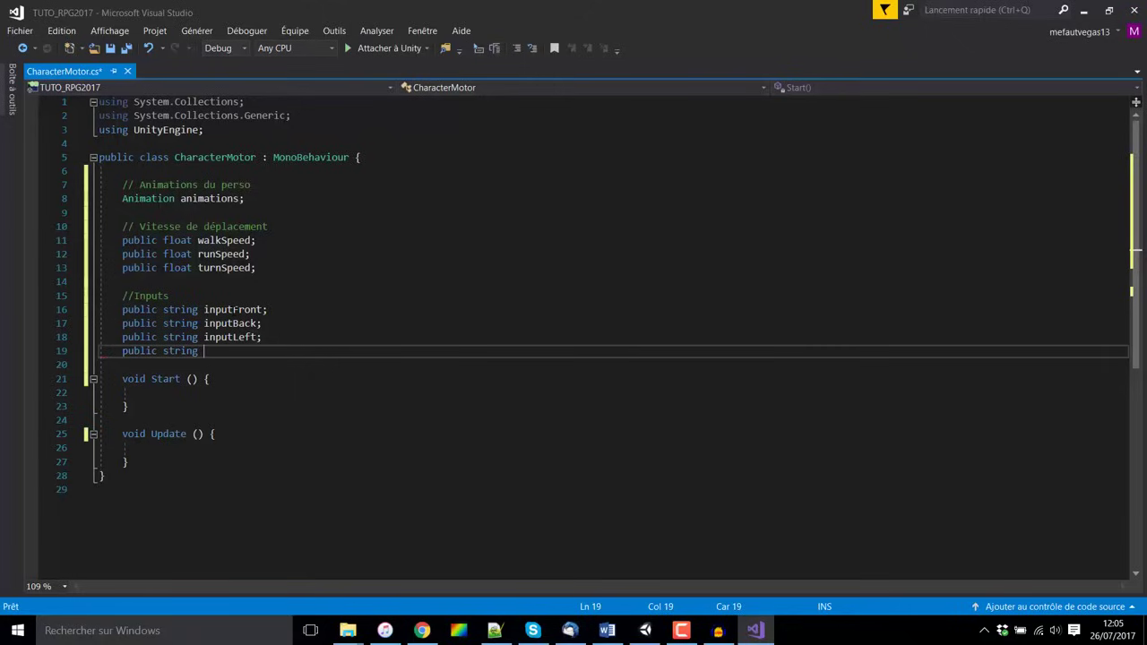
text(inputRight)
text(;)
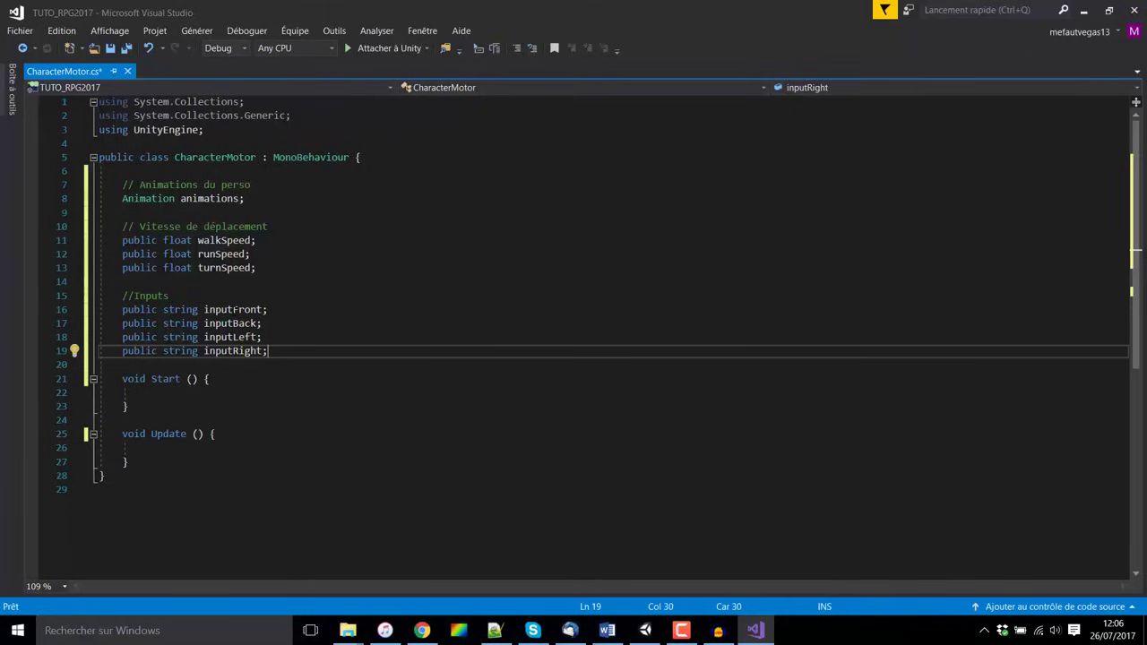
key(Return)
key(Return)
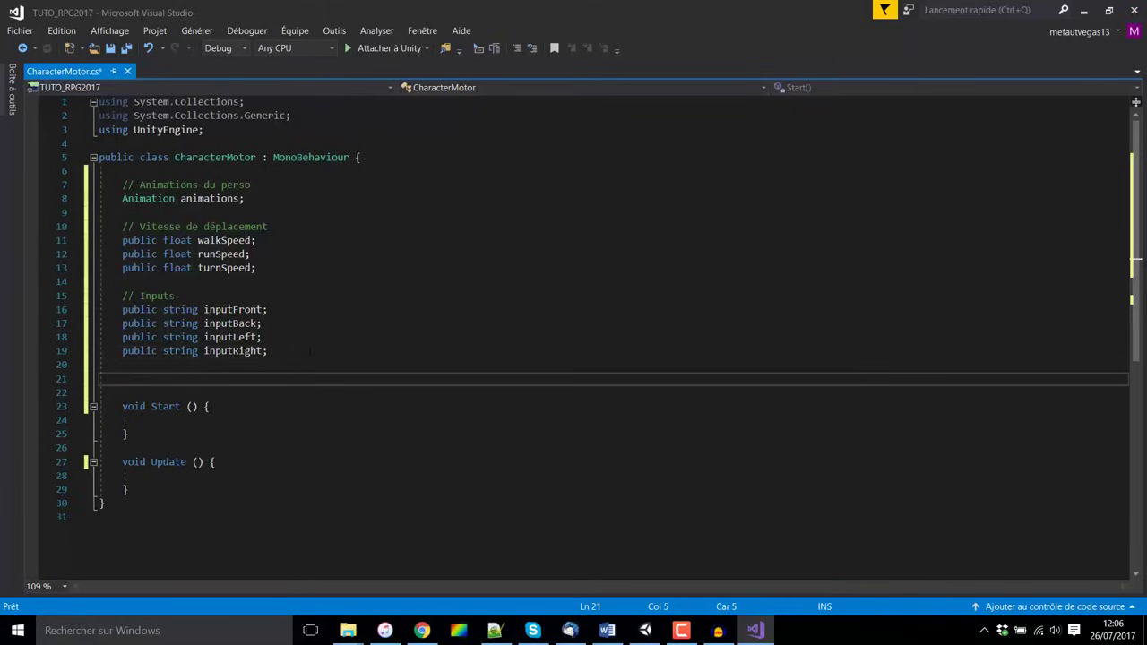
Declare 'public Vector3 jumpSpeed;' (fixing Vector23) and 'CapsuleCollider playerCollider;' below the inputs.
text(public Vect)
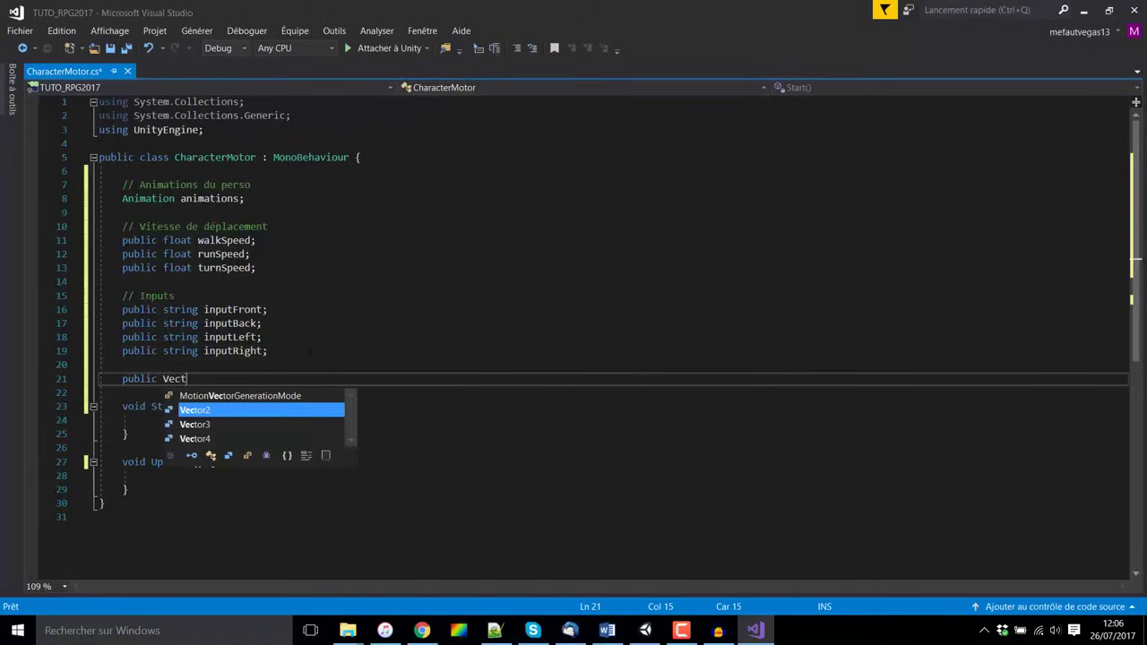
text(or23 j)
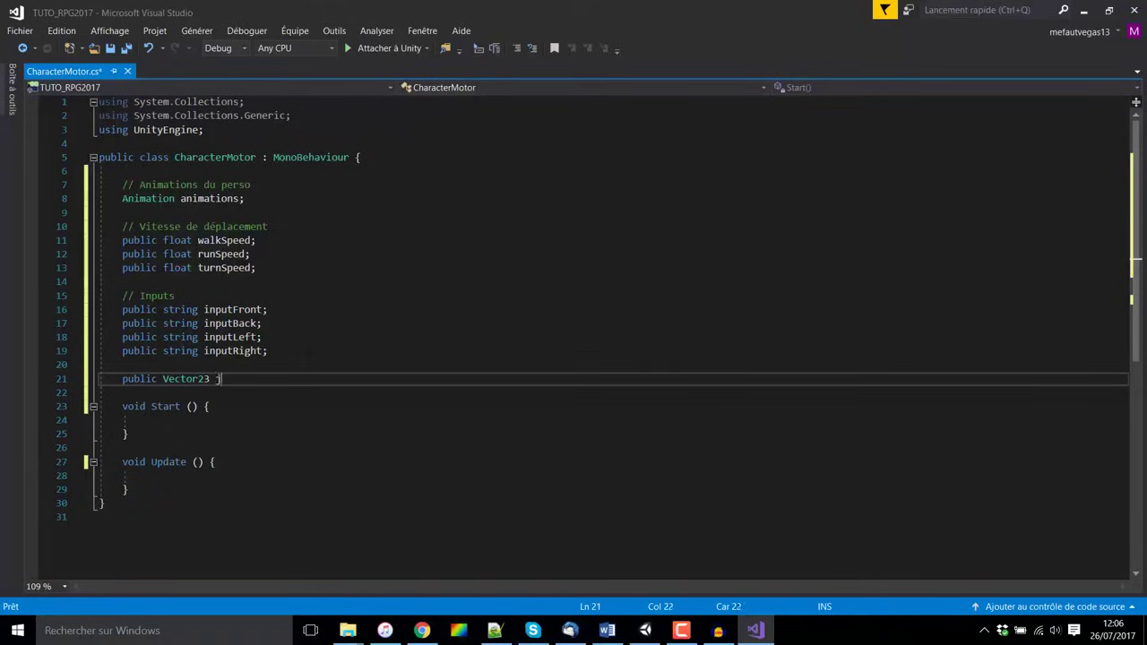
text(umpSpeed;)
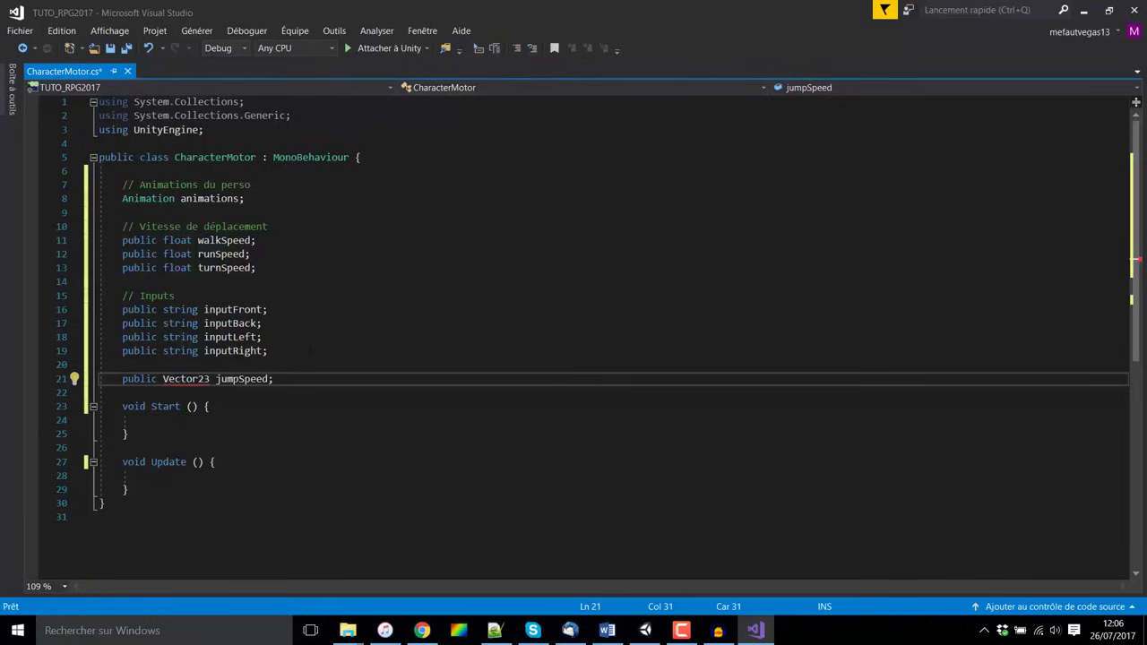
key(Left)
key(Left)
key(Left)
key(Left)
key(BackSpace)
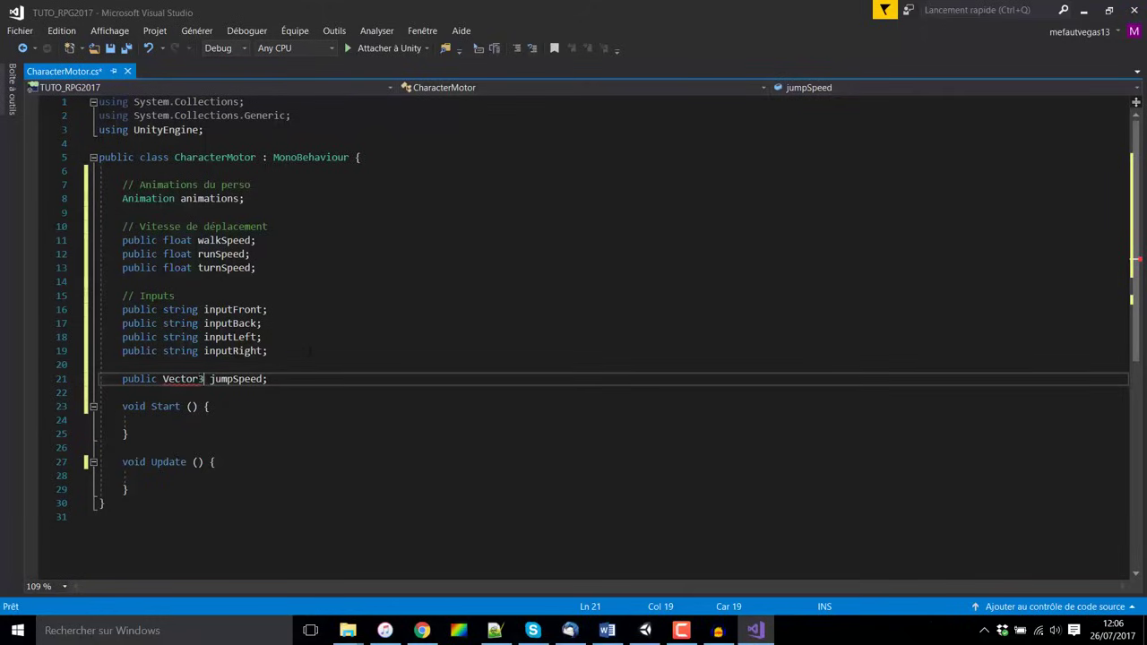
key(Right)
key(Right)
key(Right)
key(Right)
key(Right)
key(Right)
key(Return)
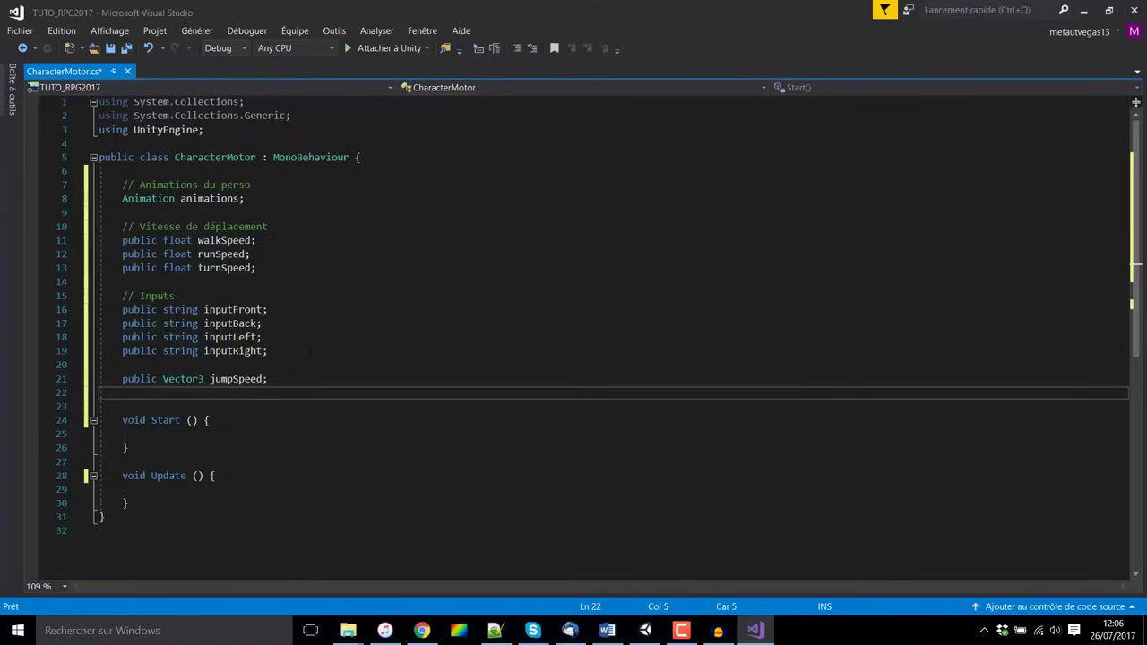
text(C)
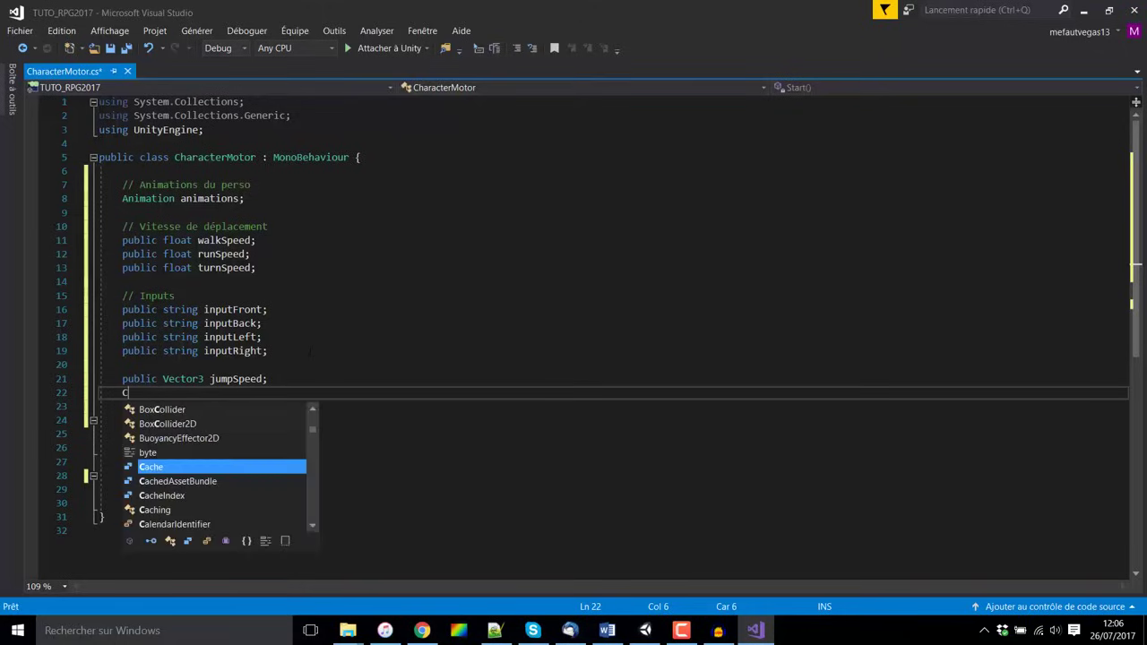
text(apsuleCollider )
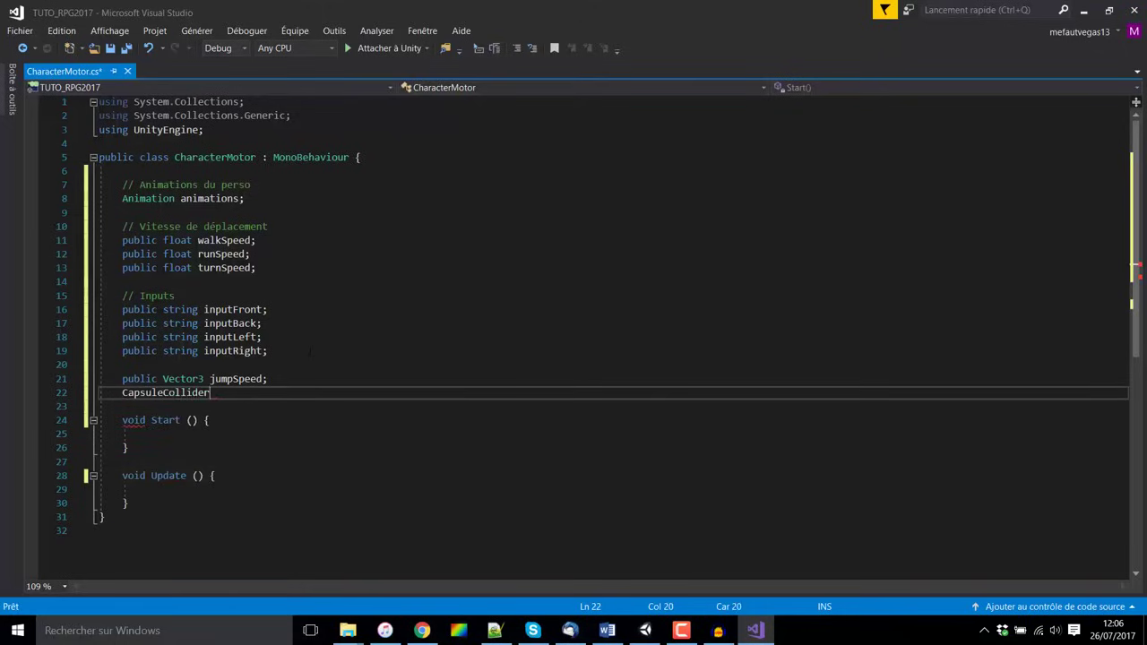
text(playerC)
text(ollider;)
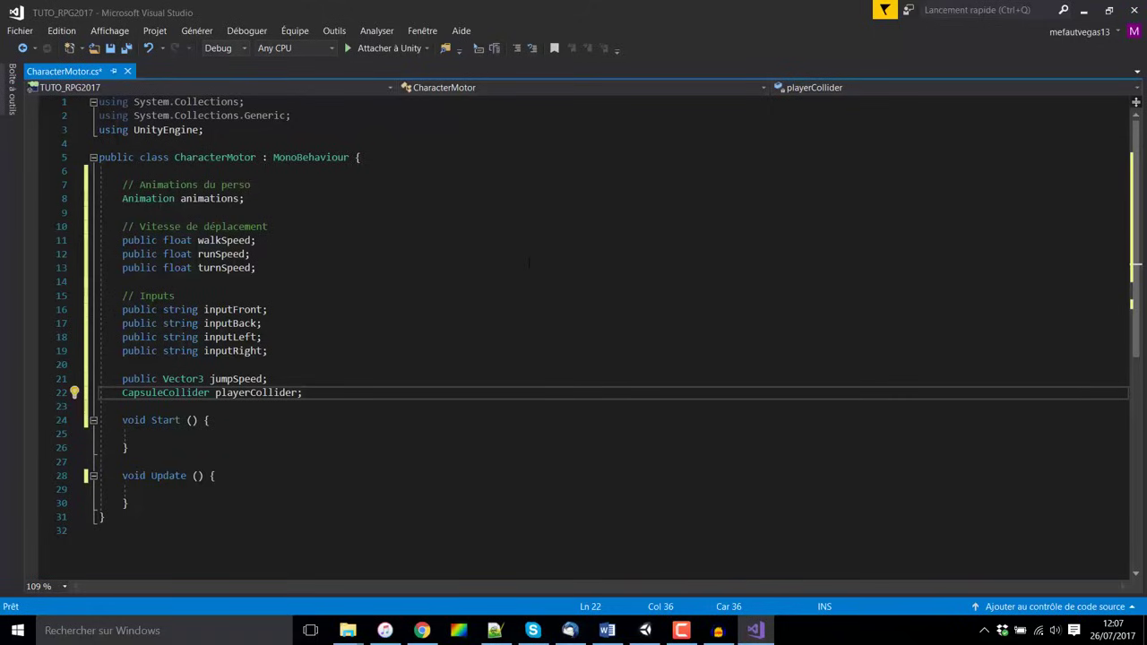
scroll(529, 261, down, 2)
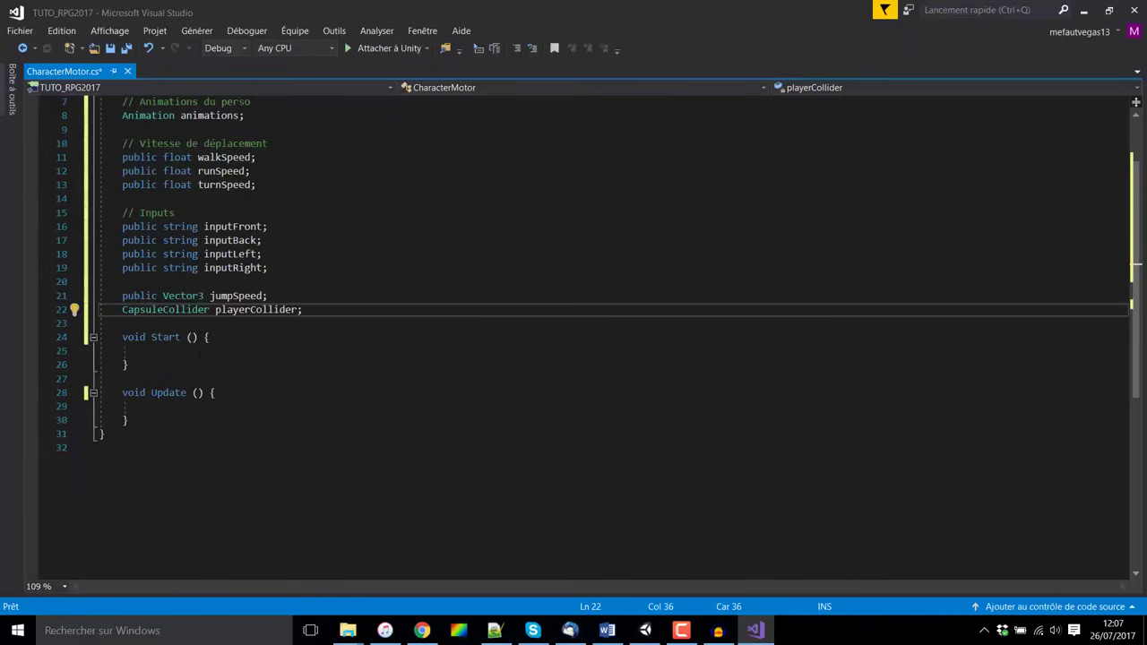
In Start(), write 'animations = gameObject.GetComponent<Animation>();', then switch to the Unity editor.
click(146, 350)
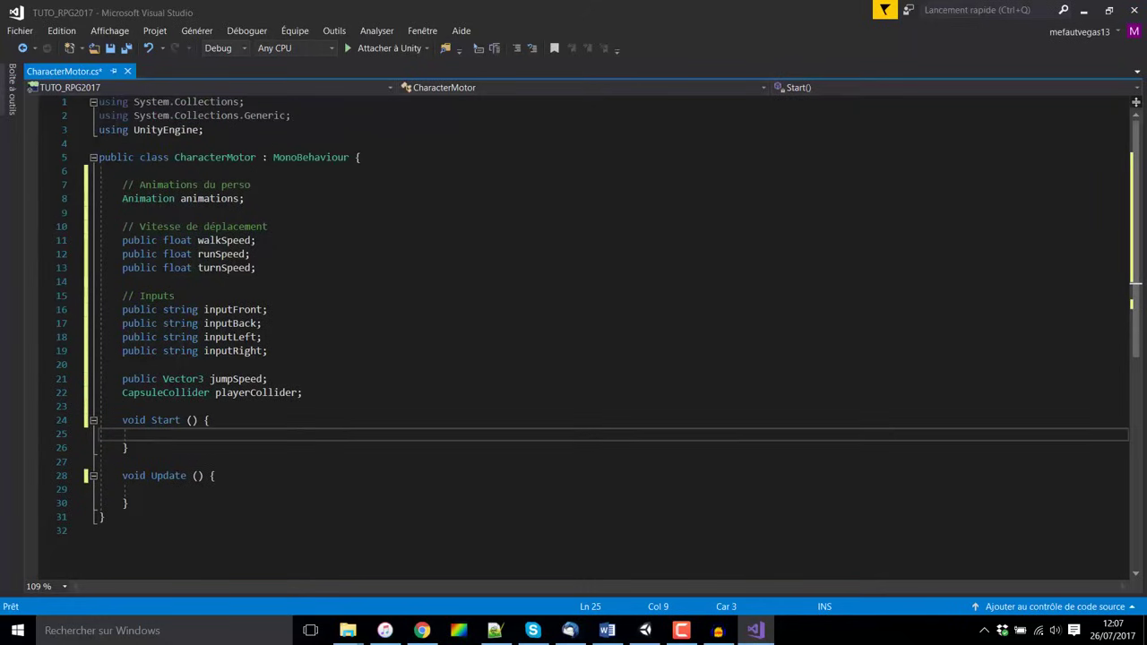
text(animati)
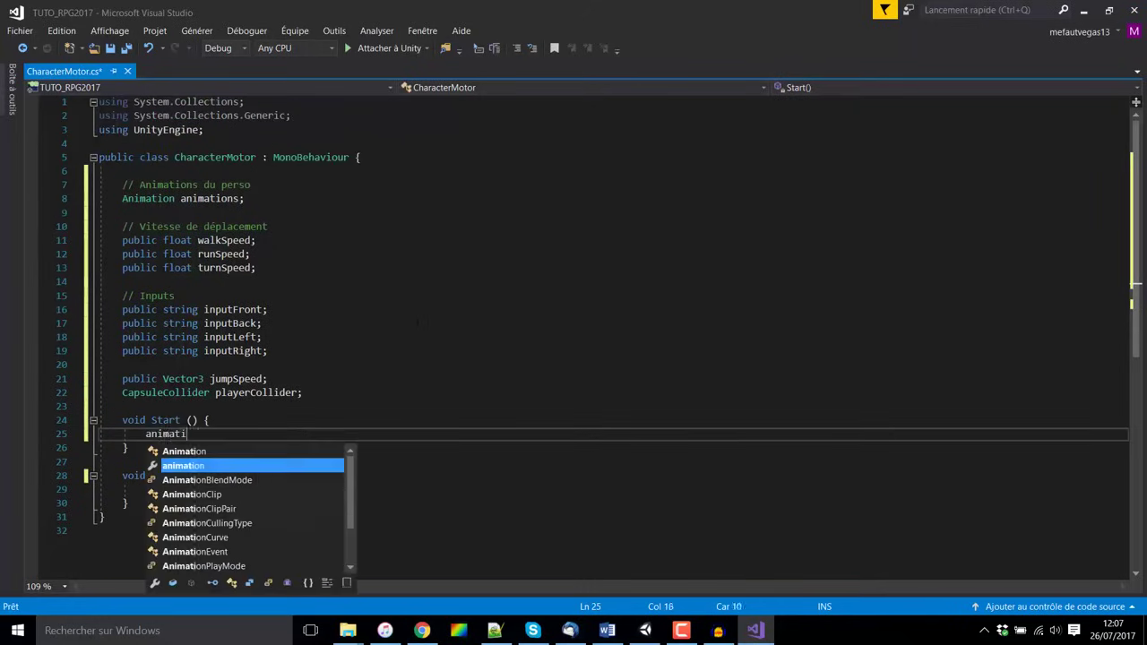
text(ons = )
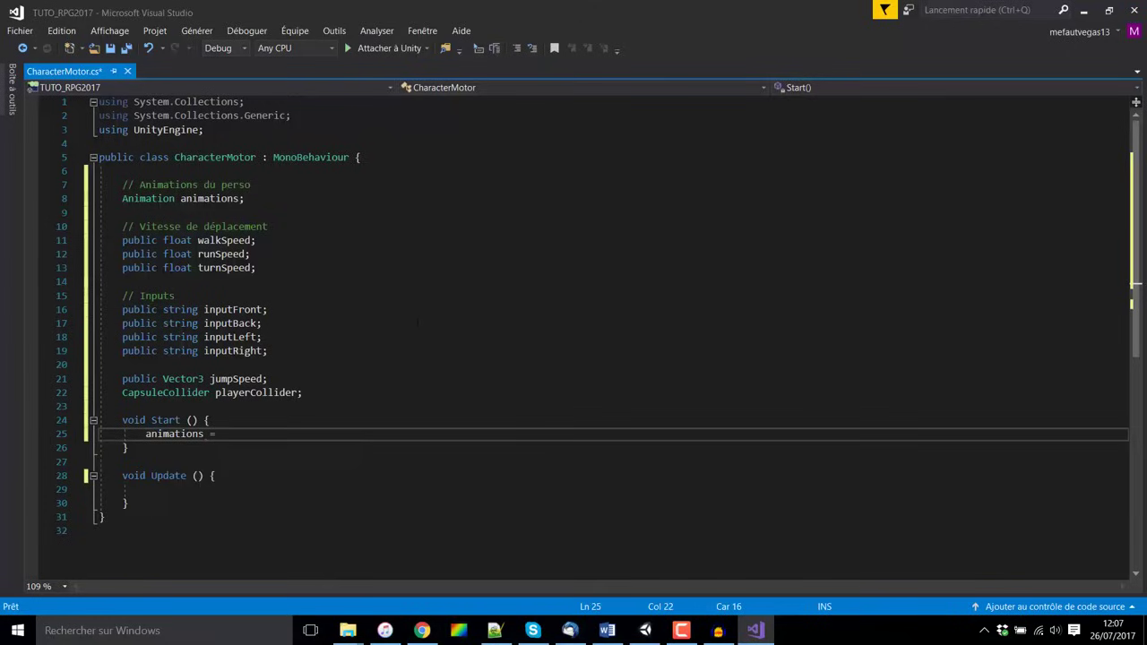
text(gameObjec)
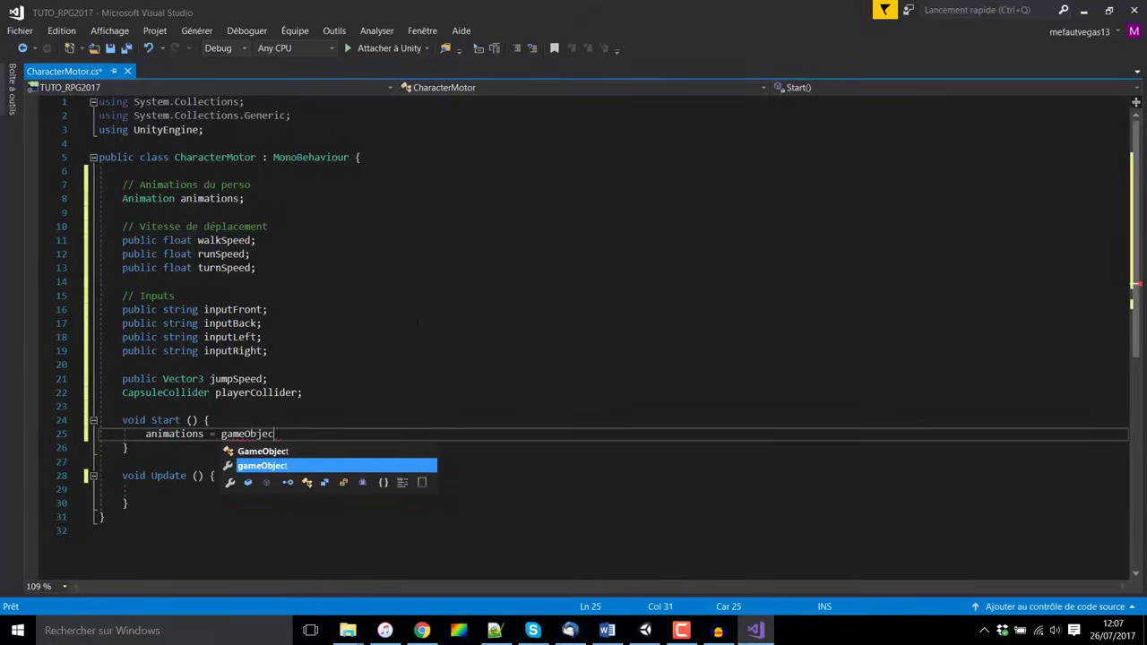
text(t.Get)
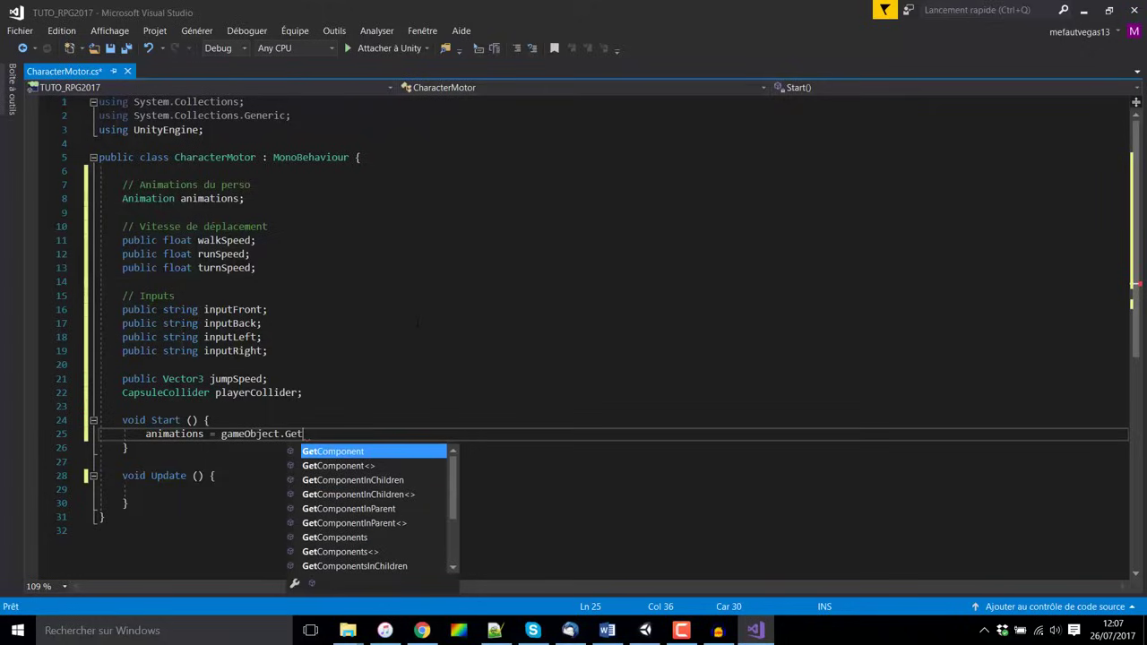
text(Compoen)
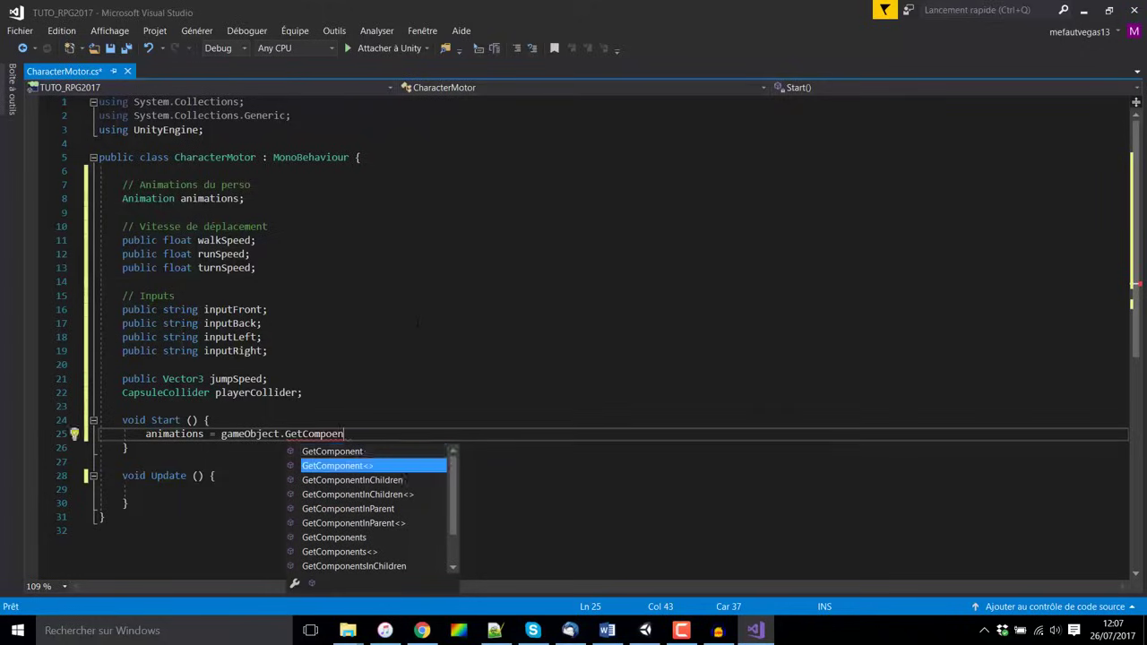
key(Tab)
text(<Ani)
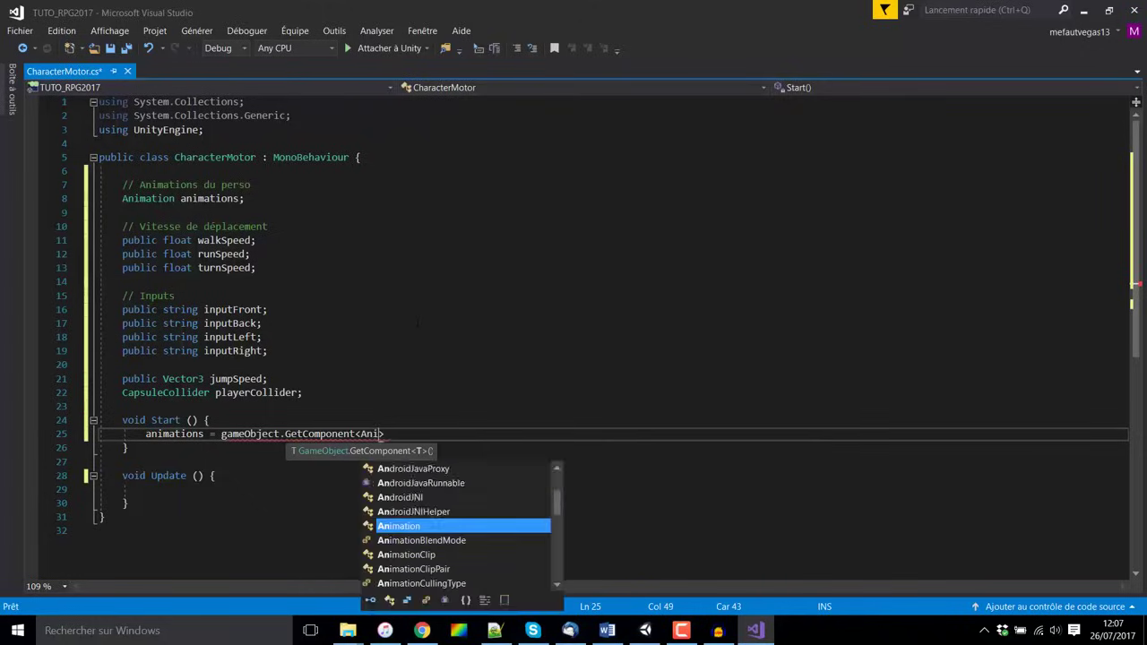
text(mation>)
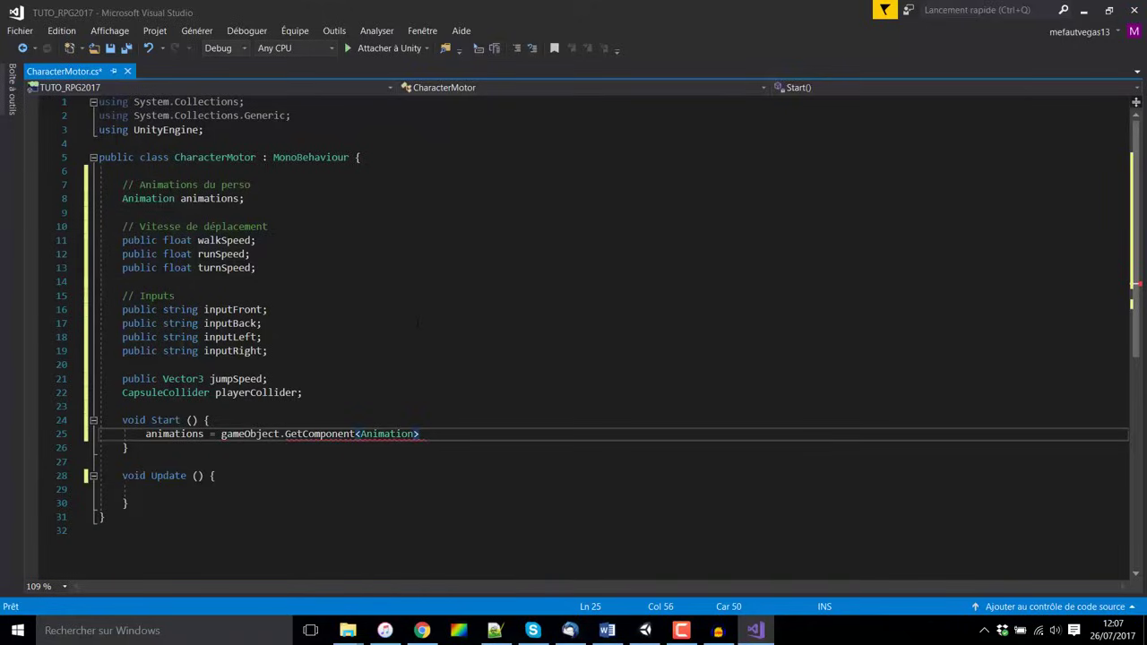
text(();)
scroll(598, 311, down, 1)
scroll(598, 311, up, 1)
double_click(175, 433)
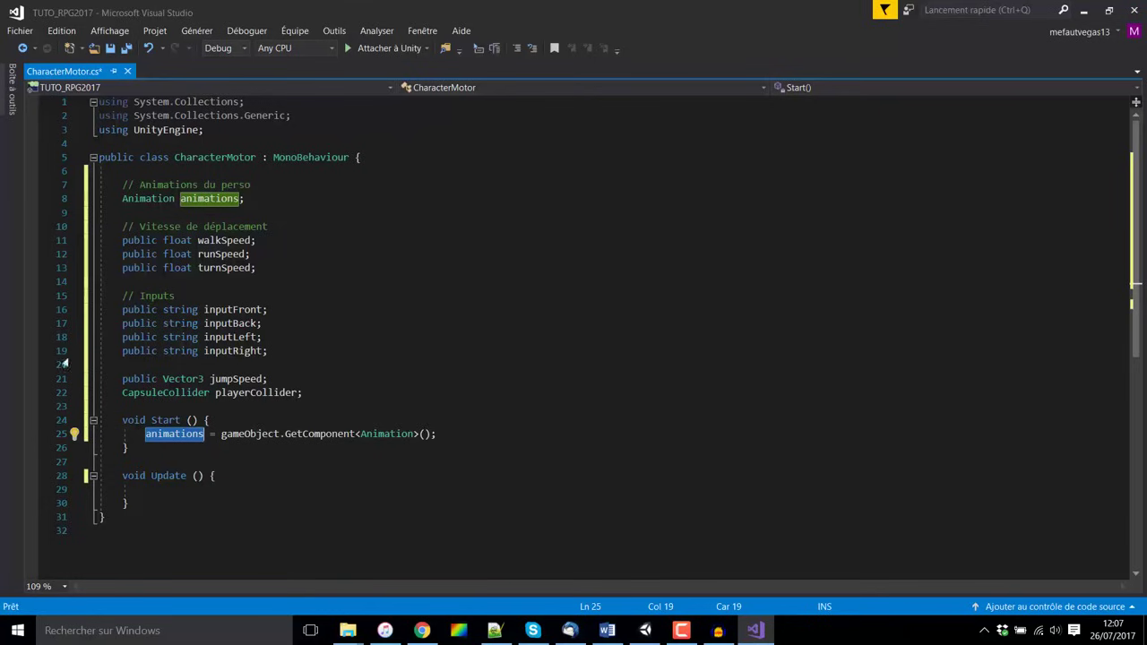
click(645, 630)
Expand the Character Motor (Script) component in the Inspector, then return to Visual Studio.
scroll(805, 252, down, 2)
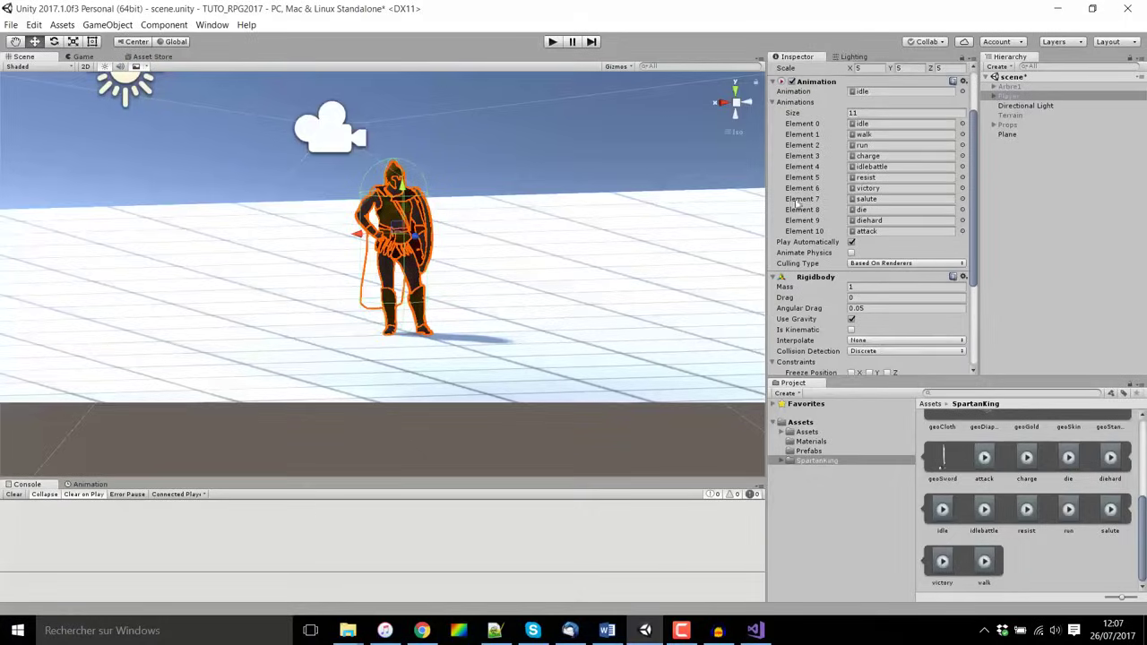
scroll(825, 273, down, 5)
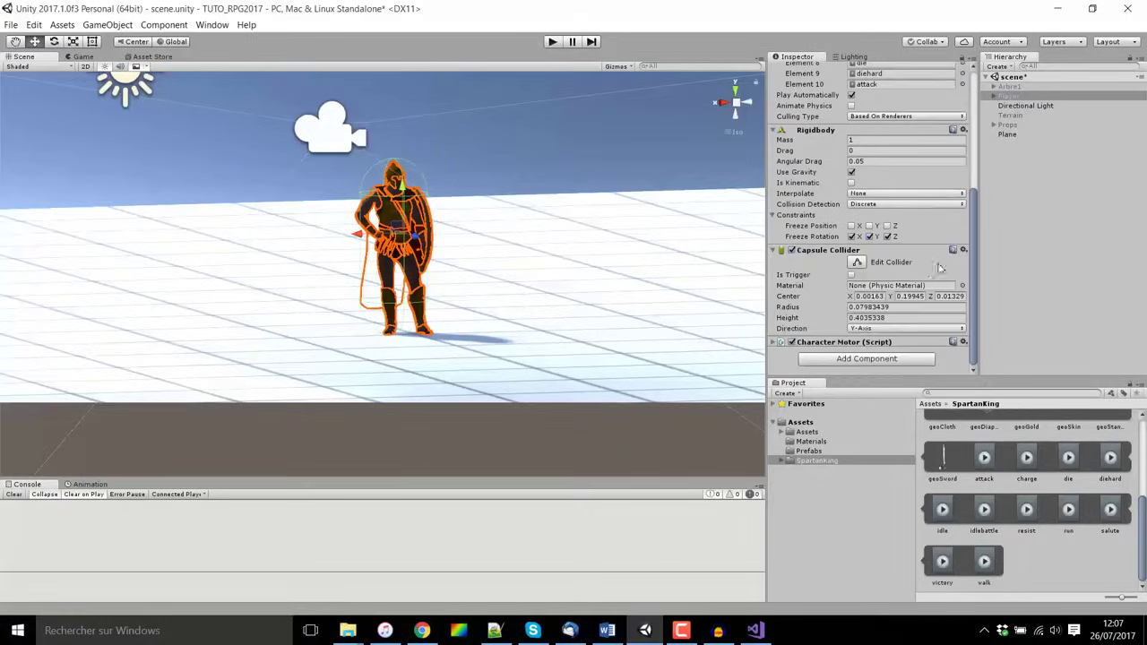
click(771, 341)
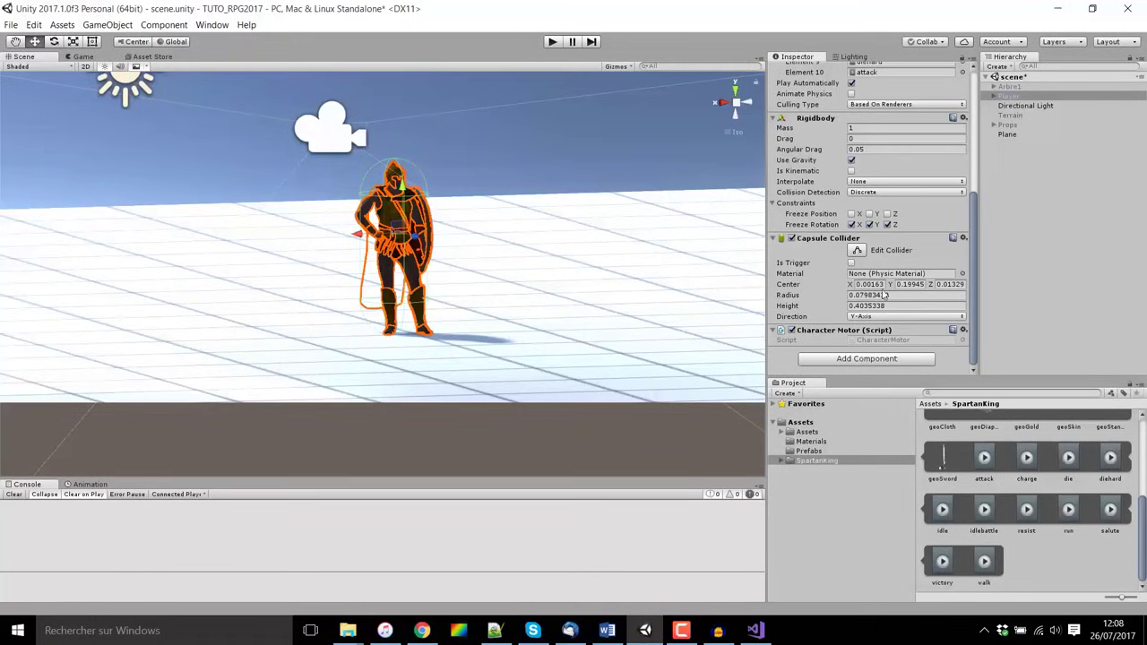
scroll(806, 263, up, 3)
scroll(807, 263, up, 3)
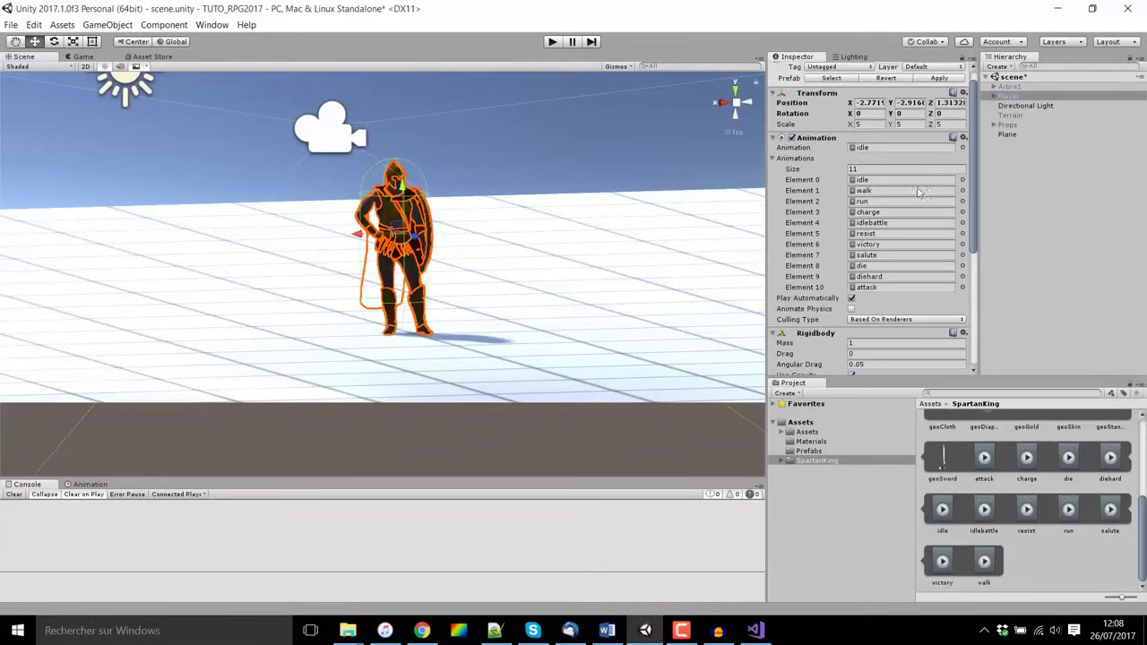
scroll(873, 262, down, 1)
scroll(872, 261, down, 5)
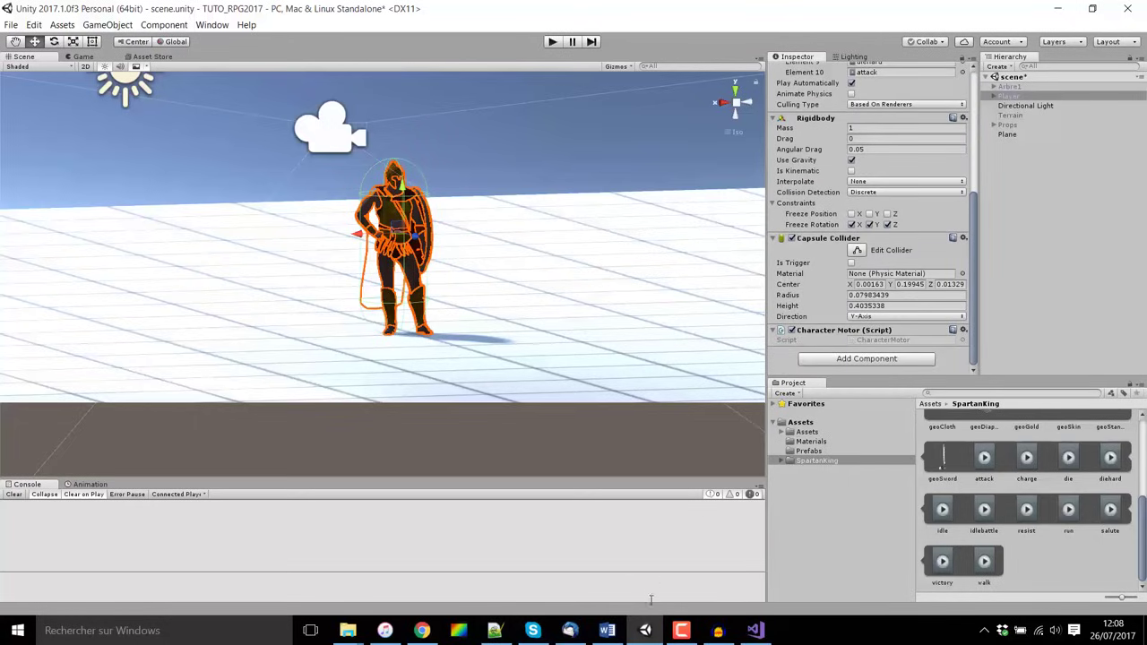
click(755, 630)
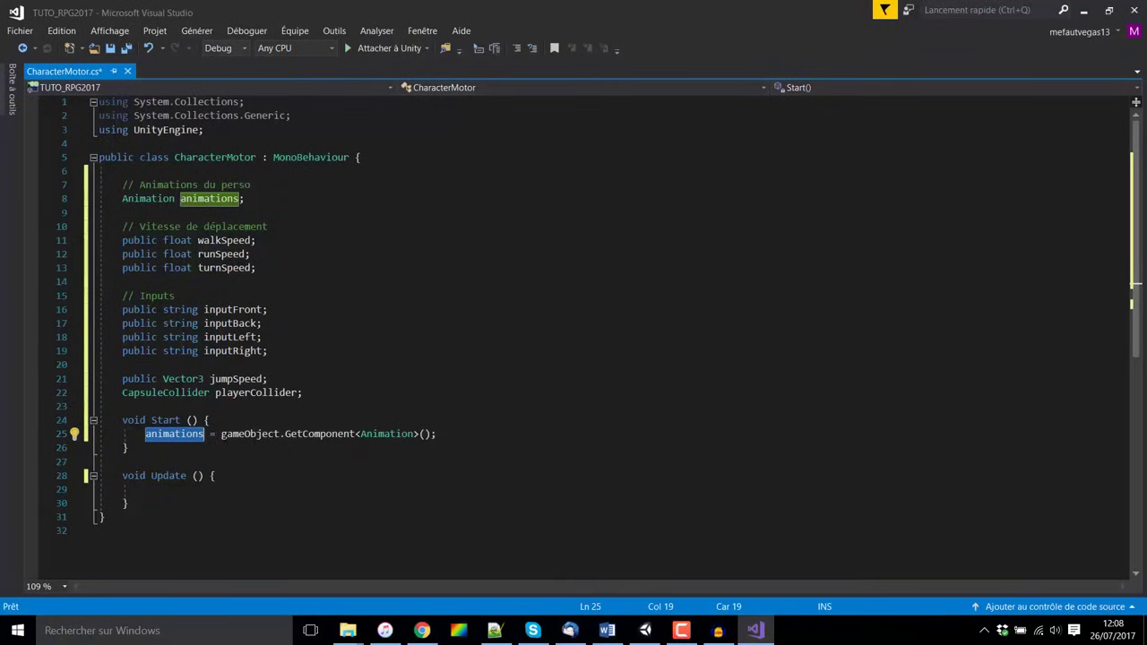
Add a 'playerCollider =' line below line 25 and copy its GetComponent call onto it.
click(221, 434)
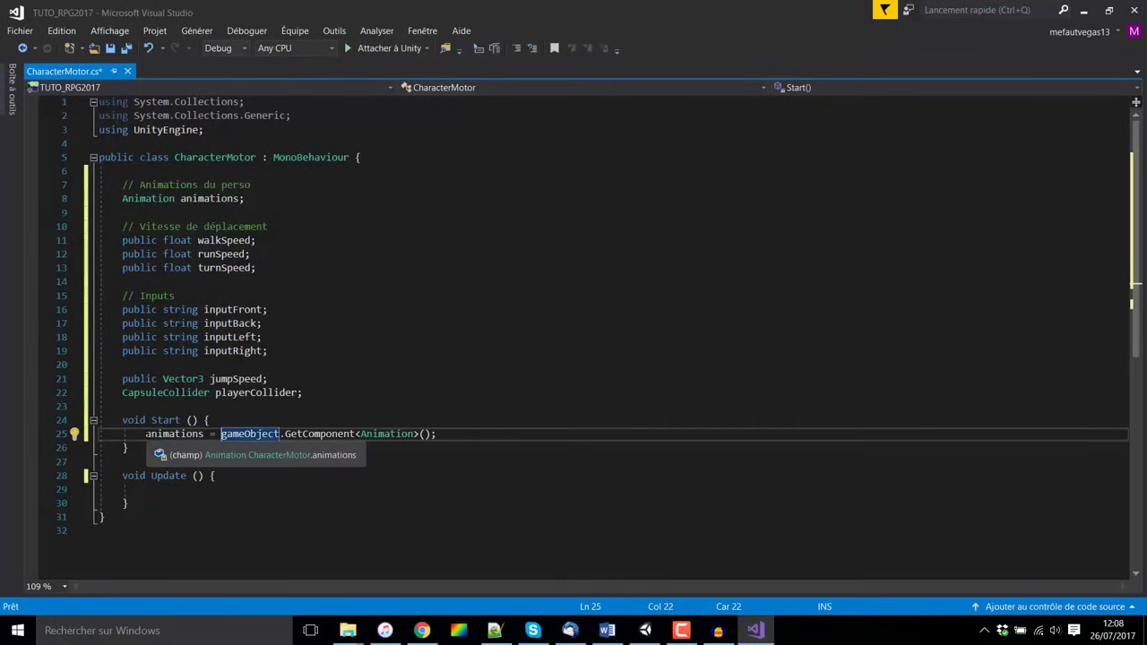
key(End)
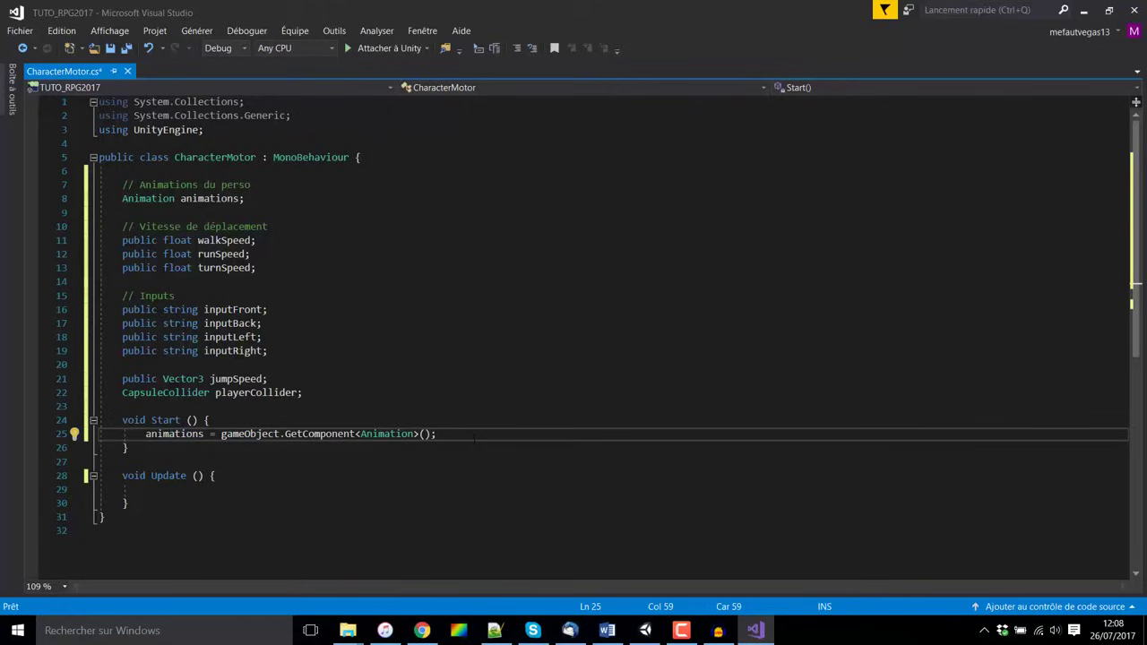
key(Return)
text(playerColl)
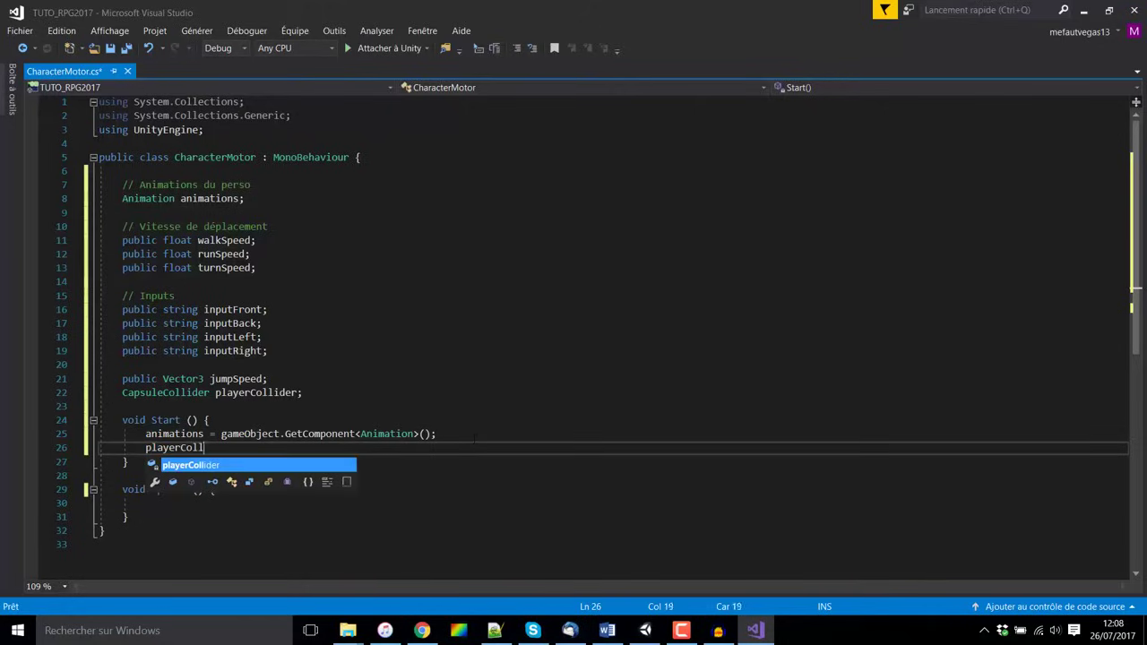
text(ider =)
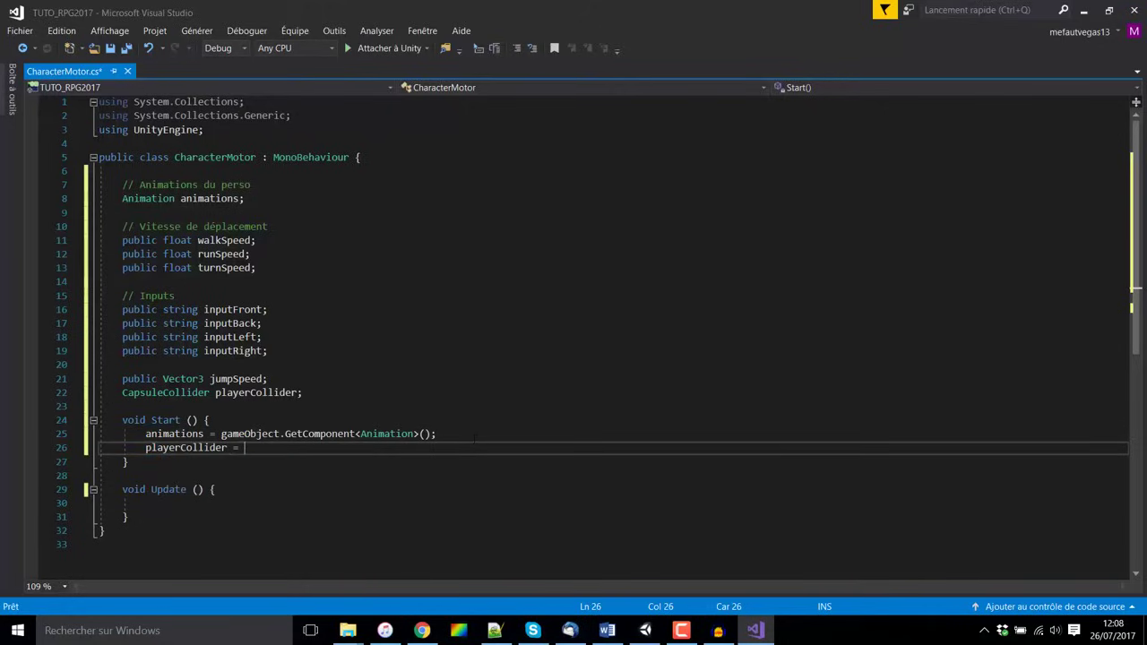
text(public string)
drag(222, 433, 438, 433)
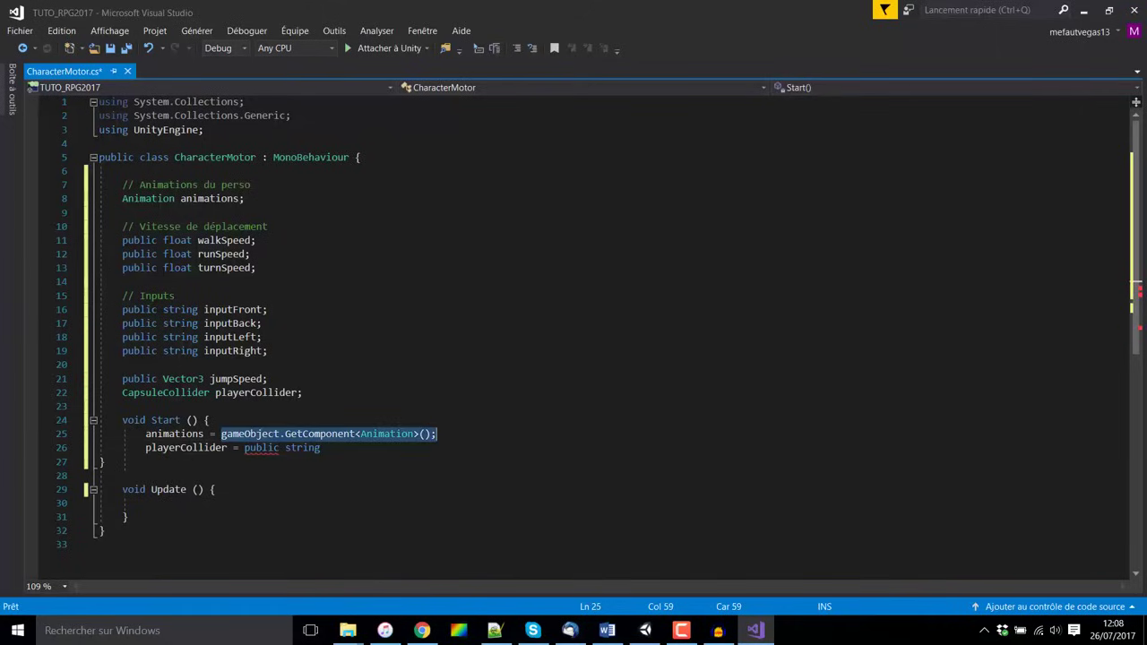
key(ctrl+c)
drag(244, 447, 320, 447)
key(ctrl+v)
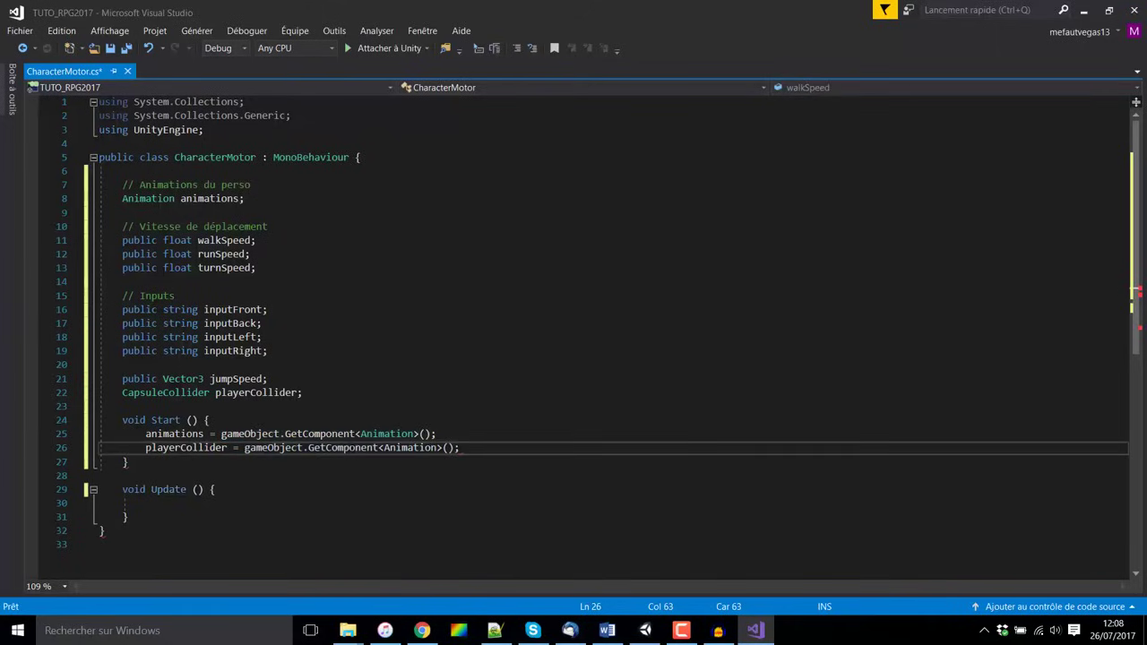
Change the copied component type from Animation to CapsuleCollider.
click(438, 448)
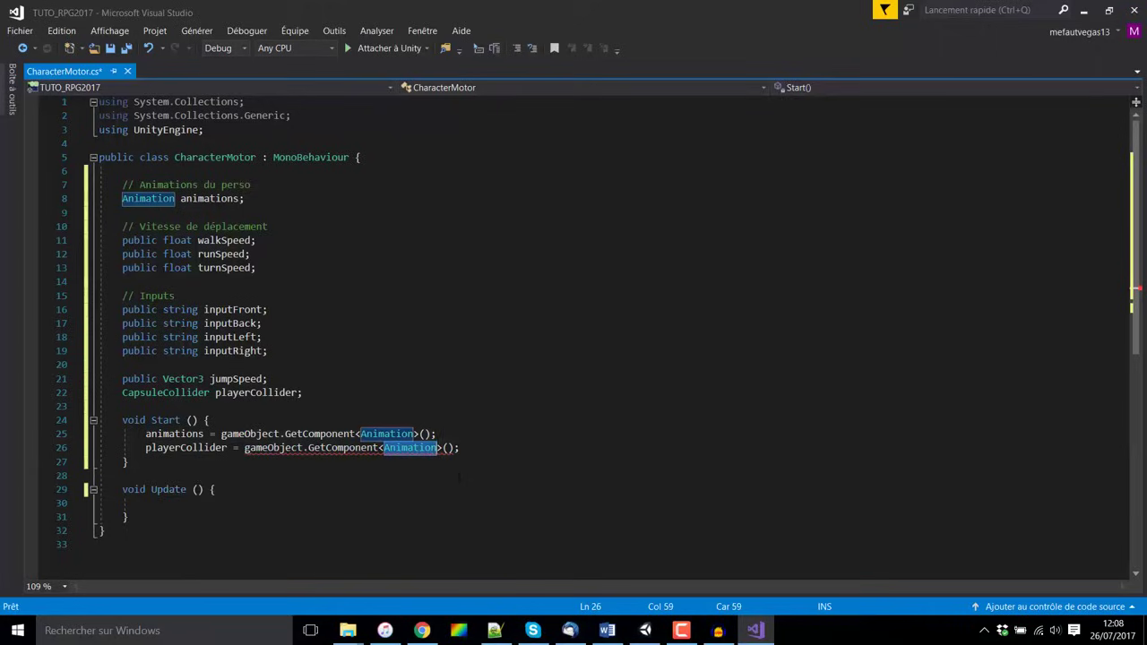
key(ctrl+BackSpace)
text(Caps)
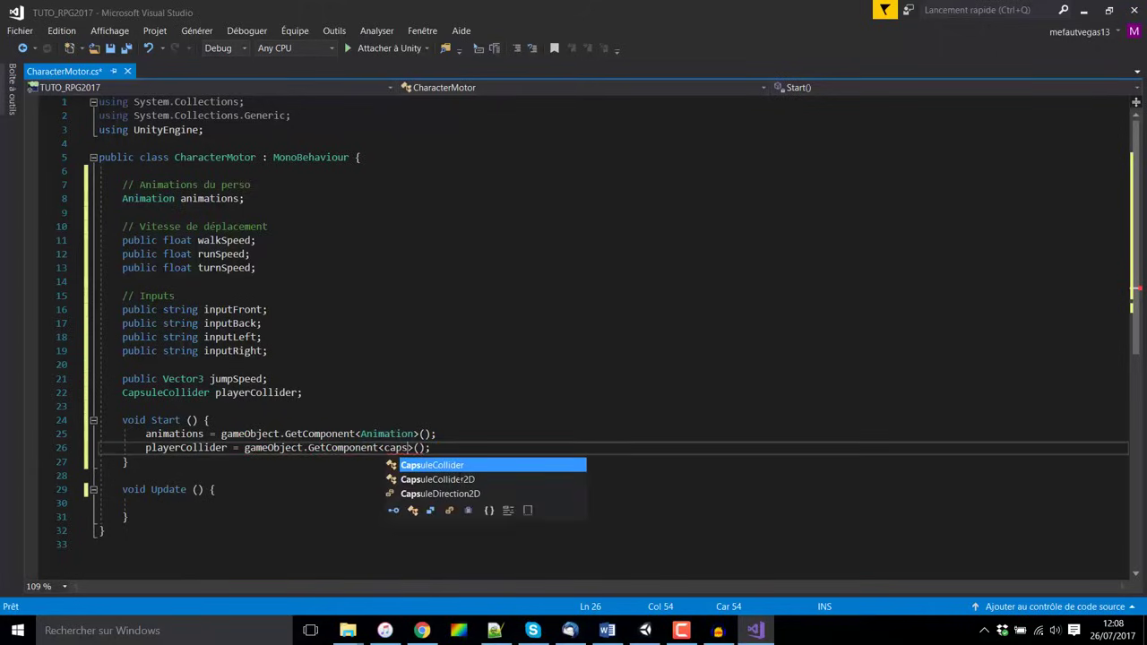
key(Tab)
scroll(574, 323, down, 3)
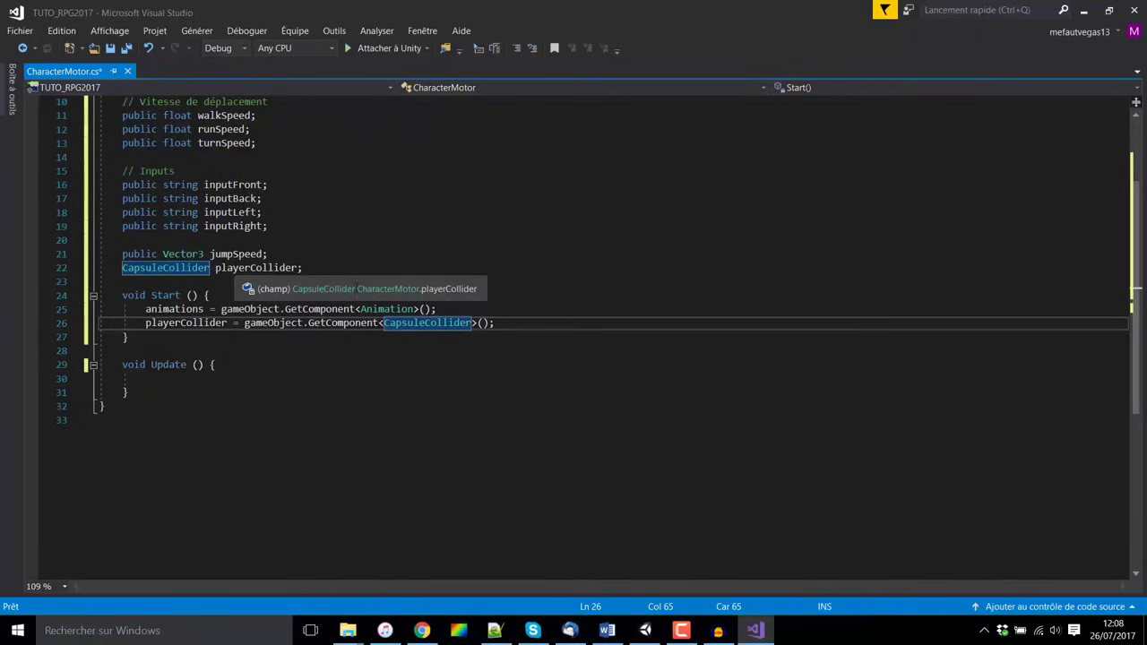
click(613, 374)
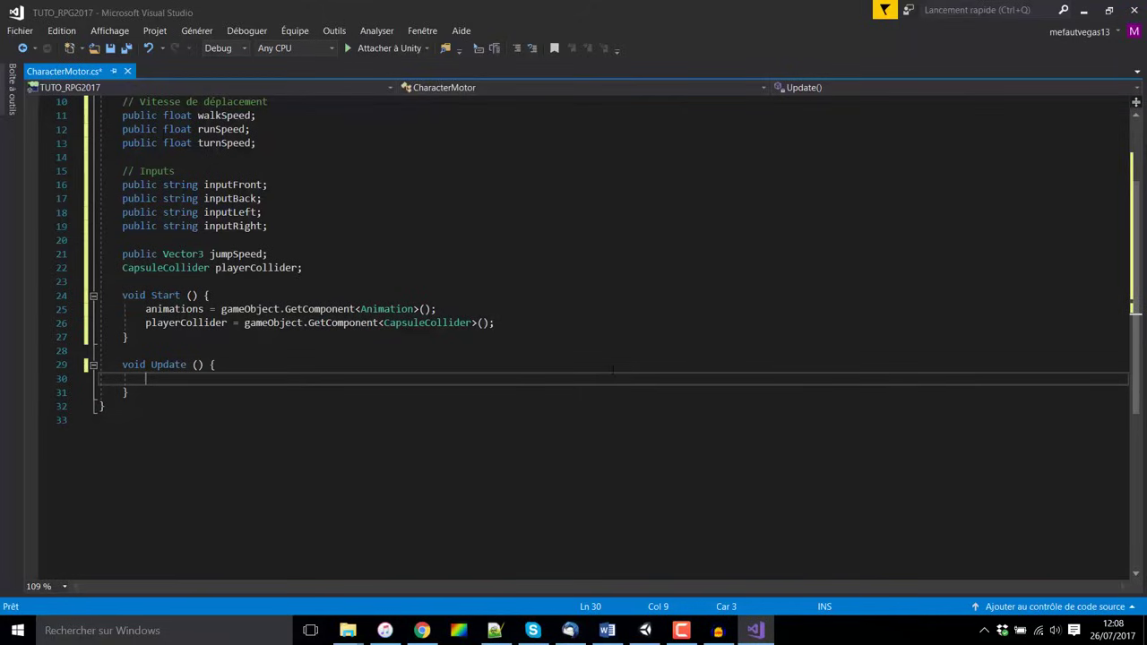
In Update(), open an 'if (Input.GetKey(inputFront))' block.
text(if(In)
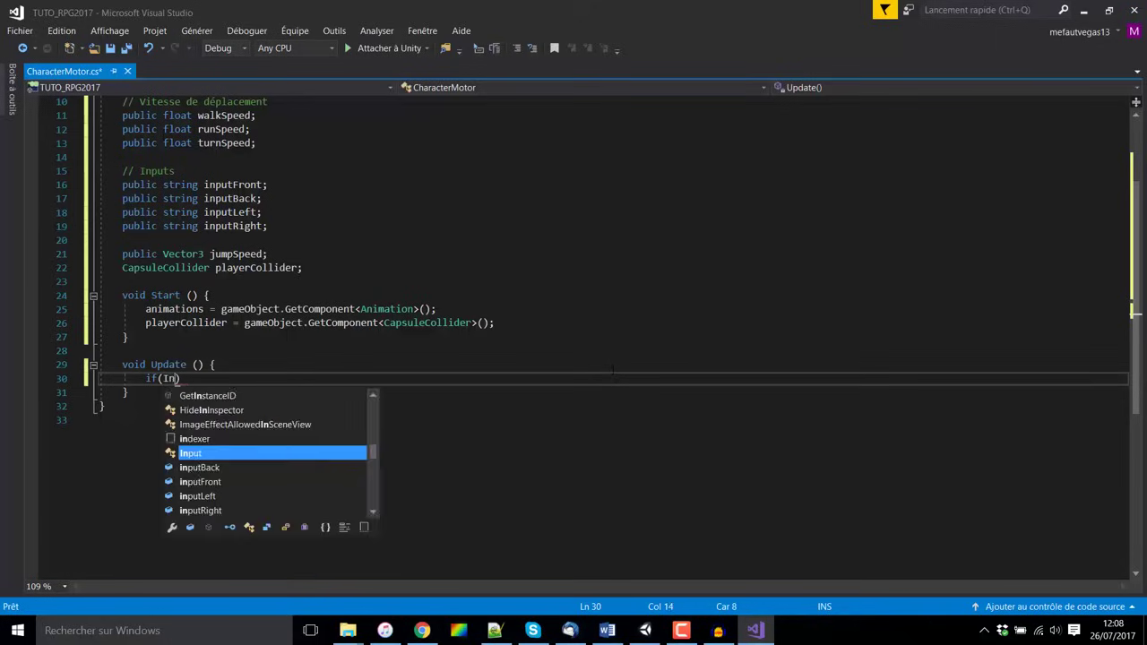
text(put.Get)
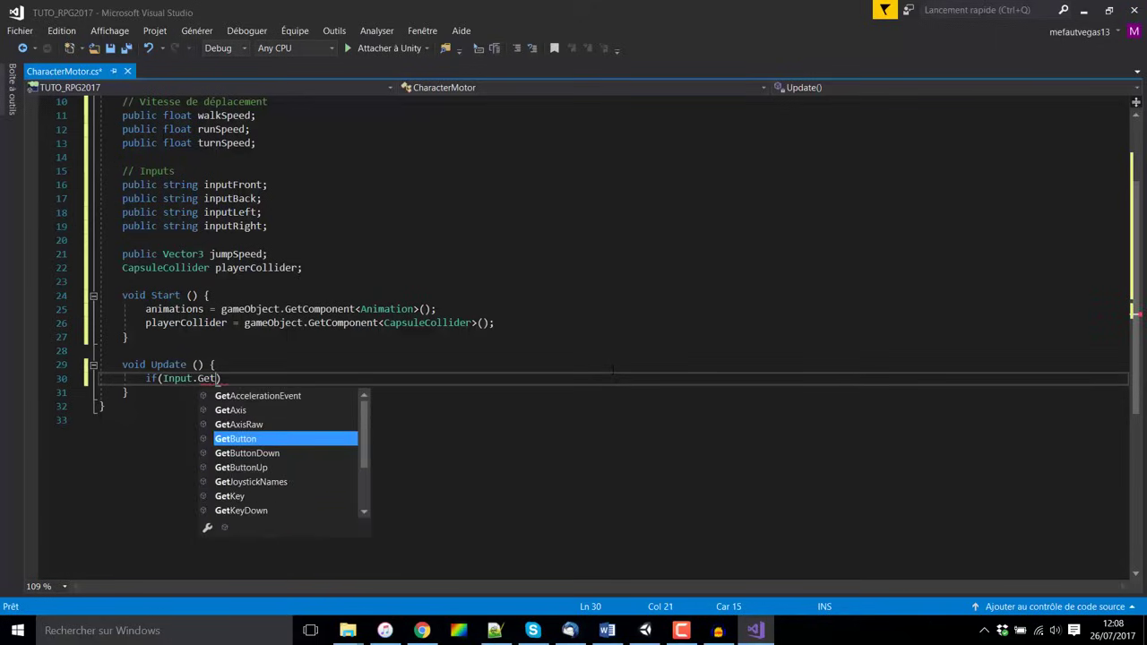
text(Key()
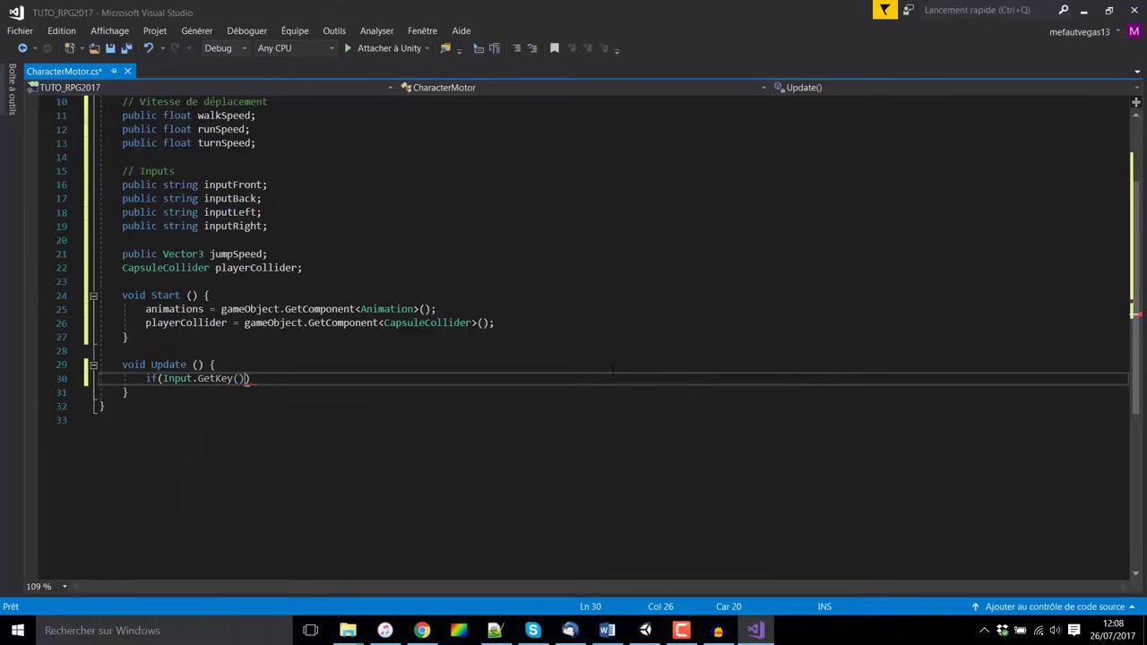
text(inputFr)
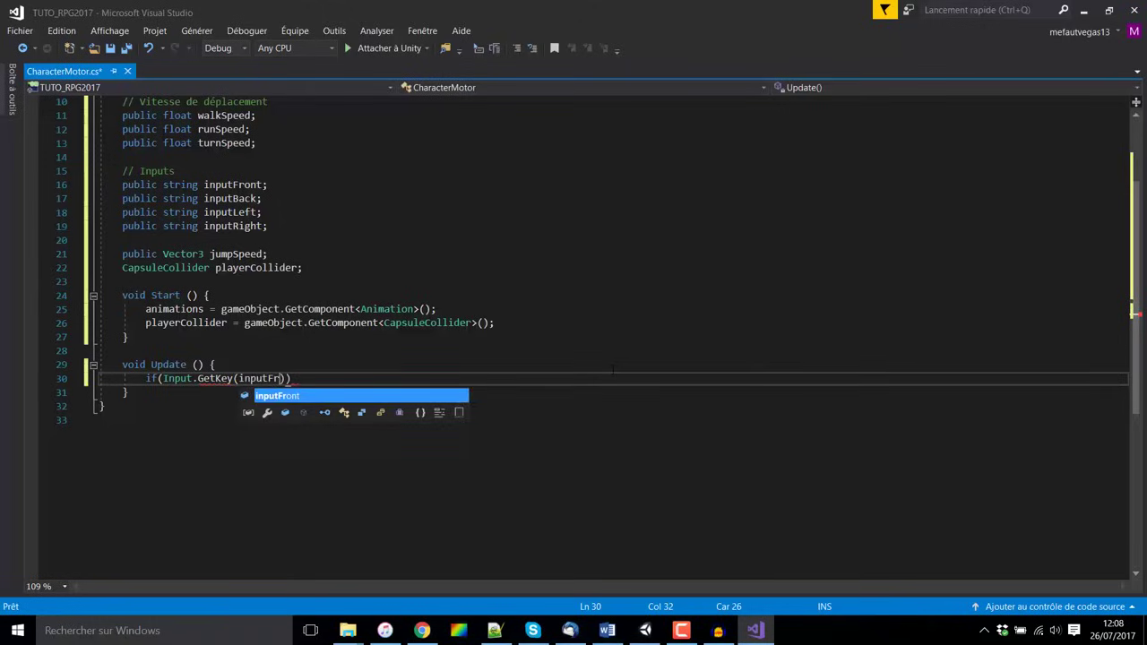
key(Tab)
text()))
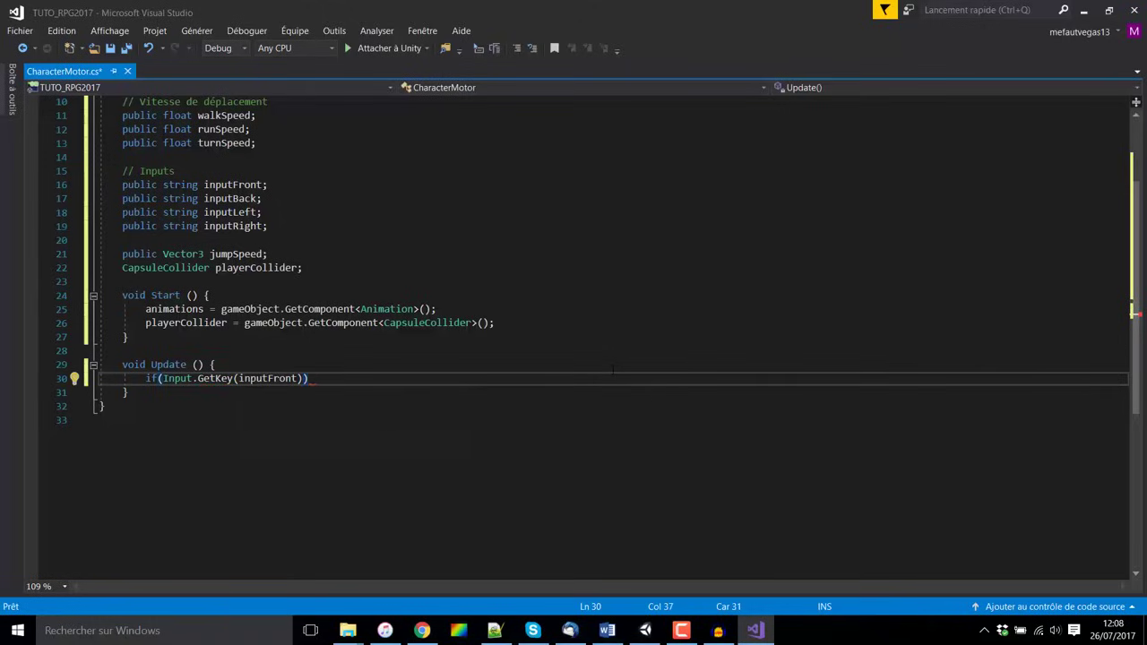
text( {)
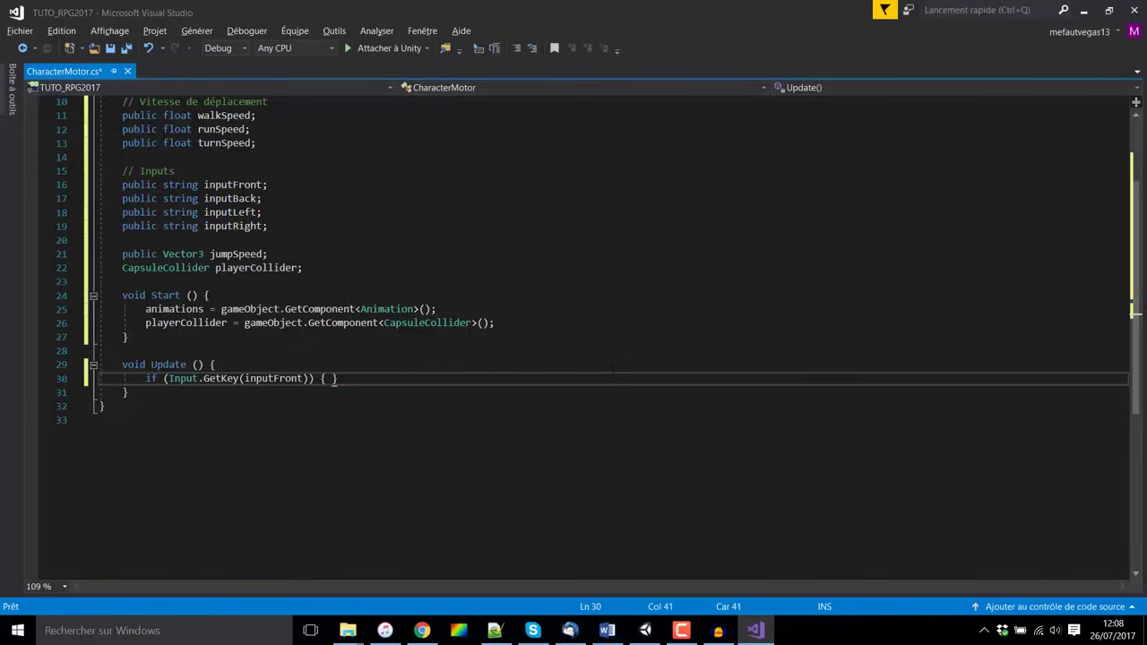
key(Return)
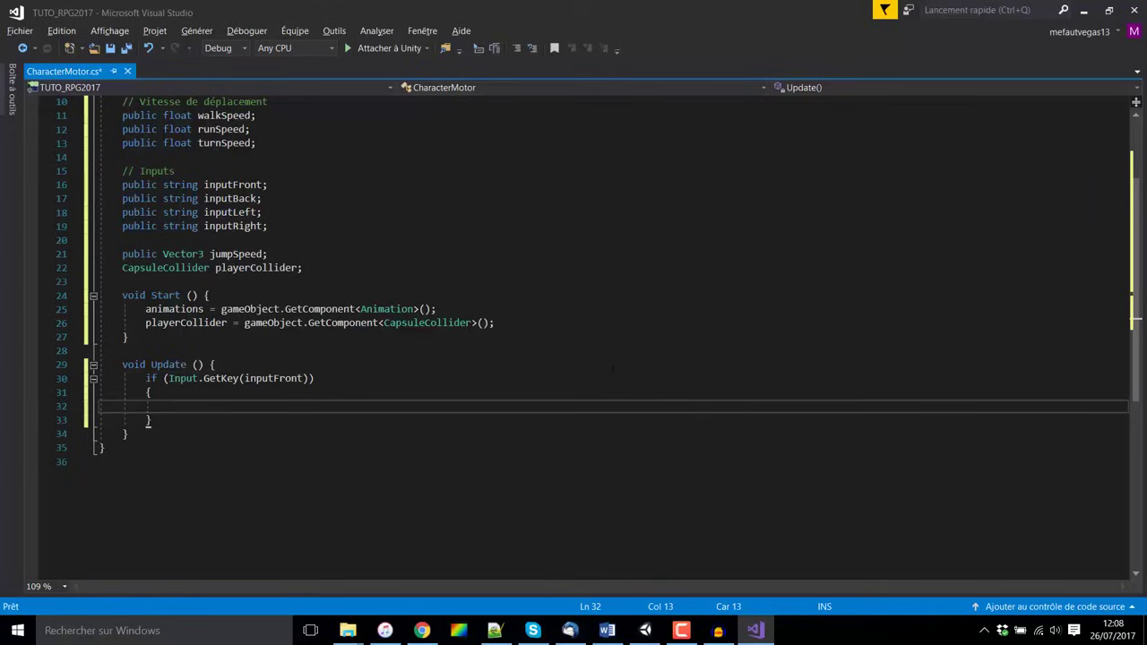
Add an empty 'transform.Translate();' statement inside the inputFront block.
text(trans)
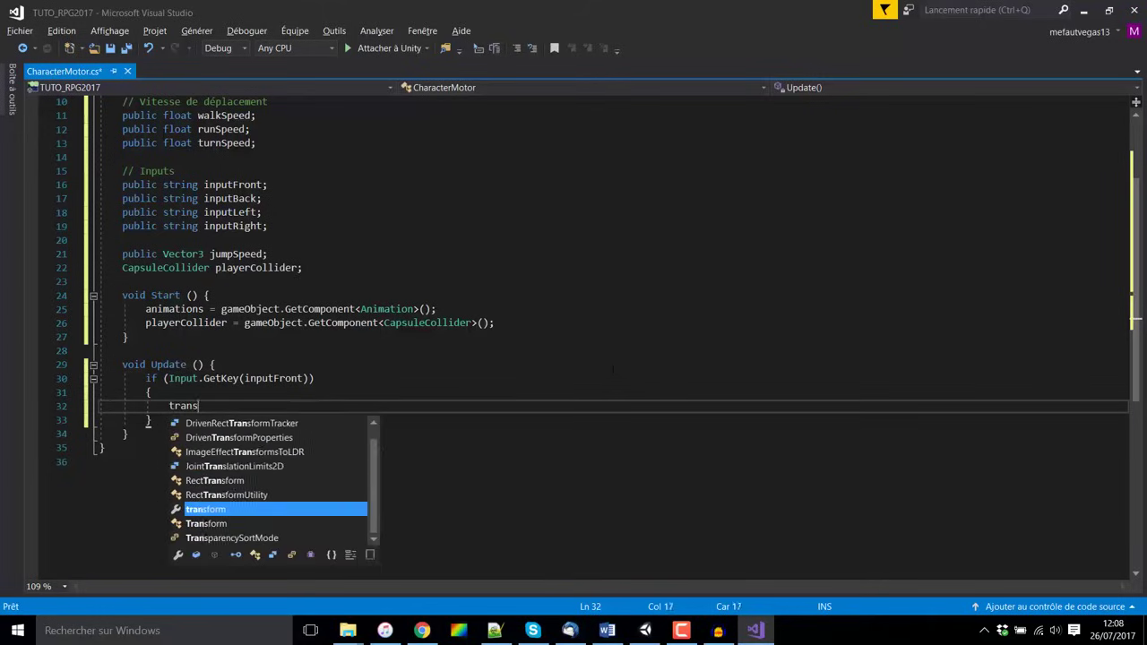
text(form.)
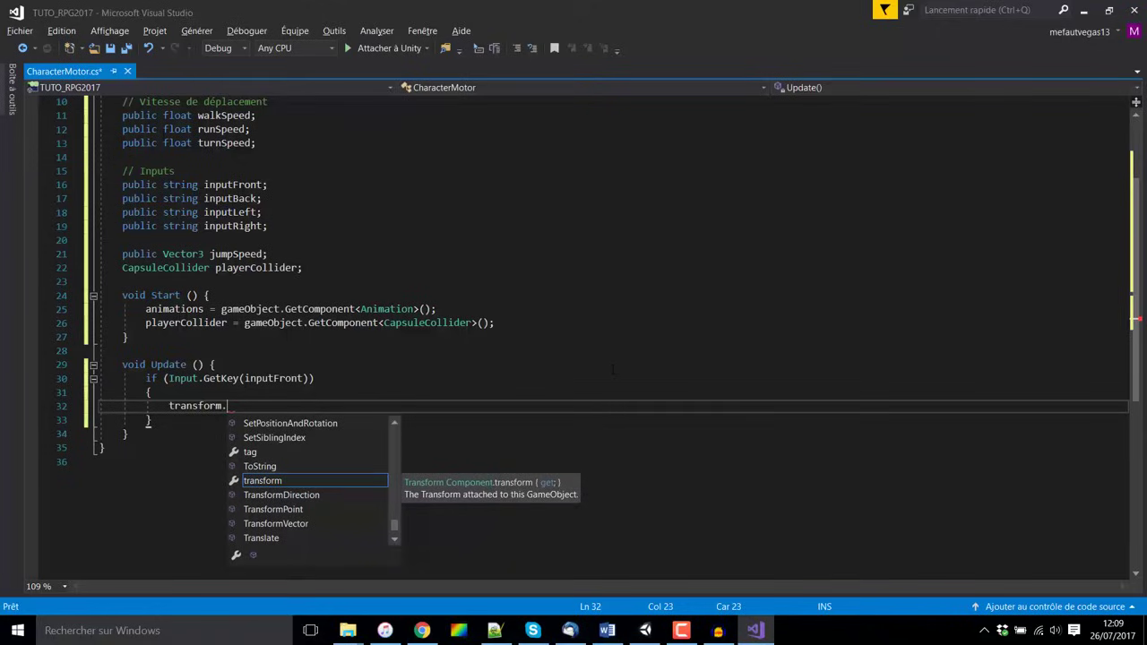
text(Tra)
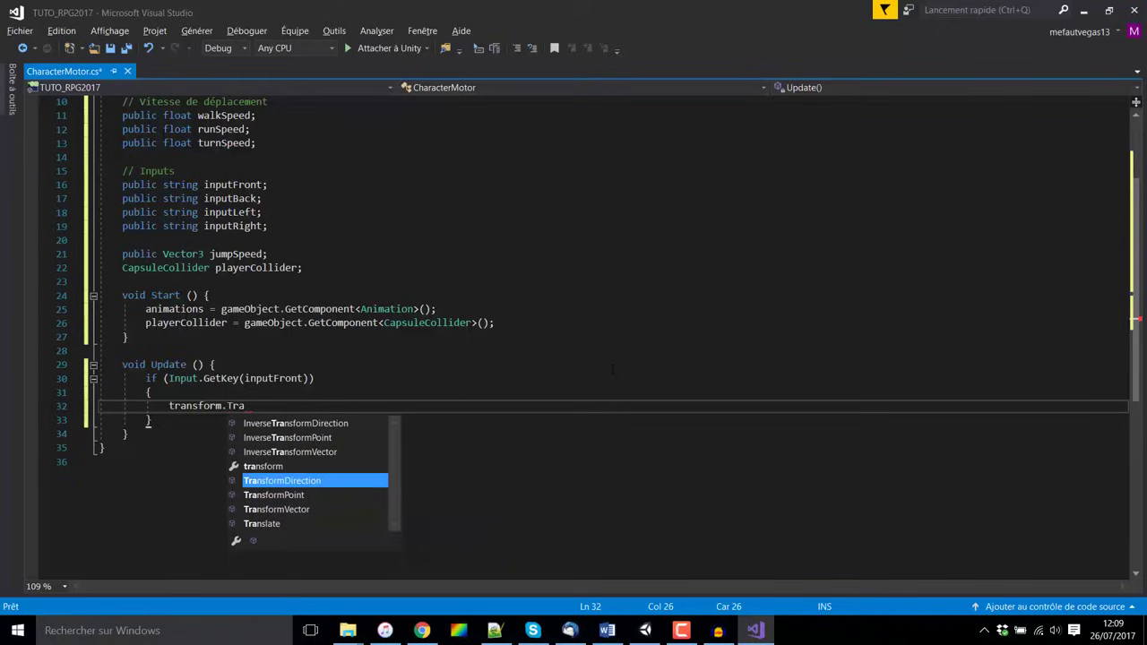
text(nslate)
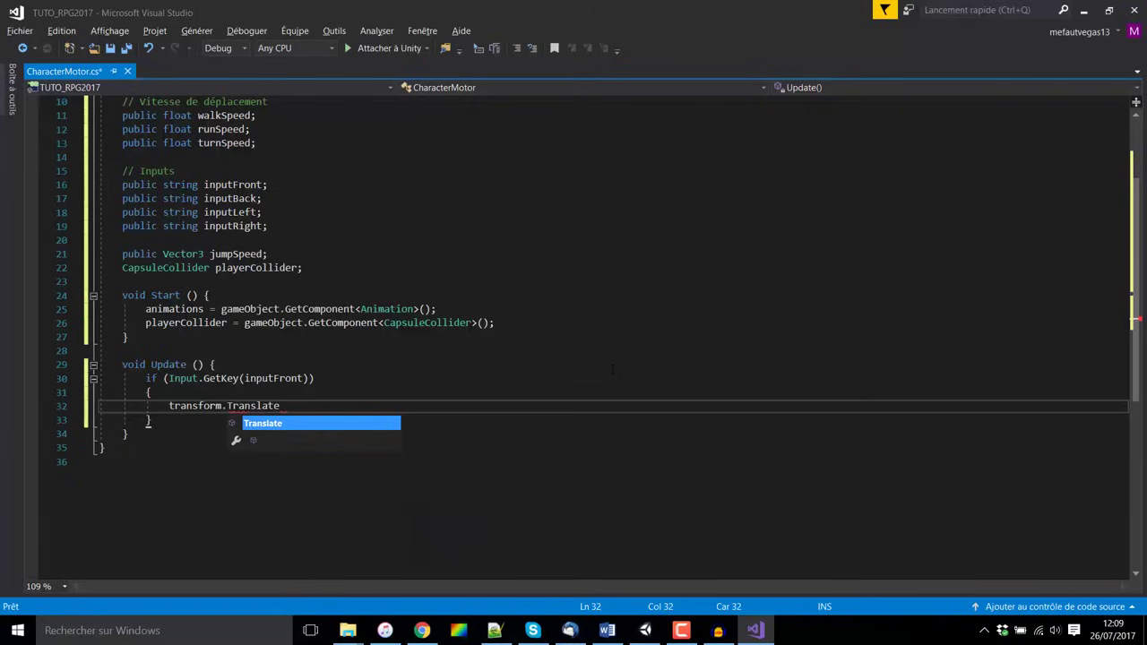
text(()
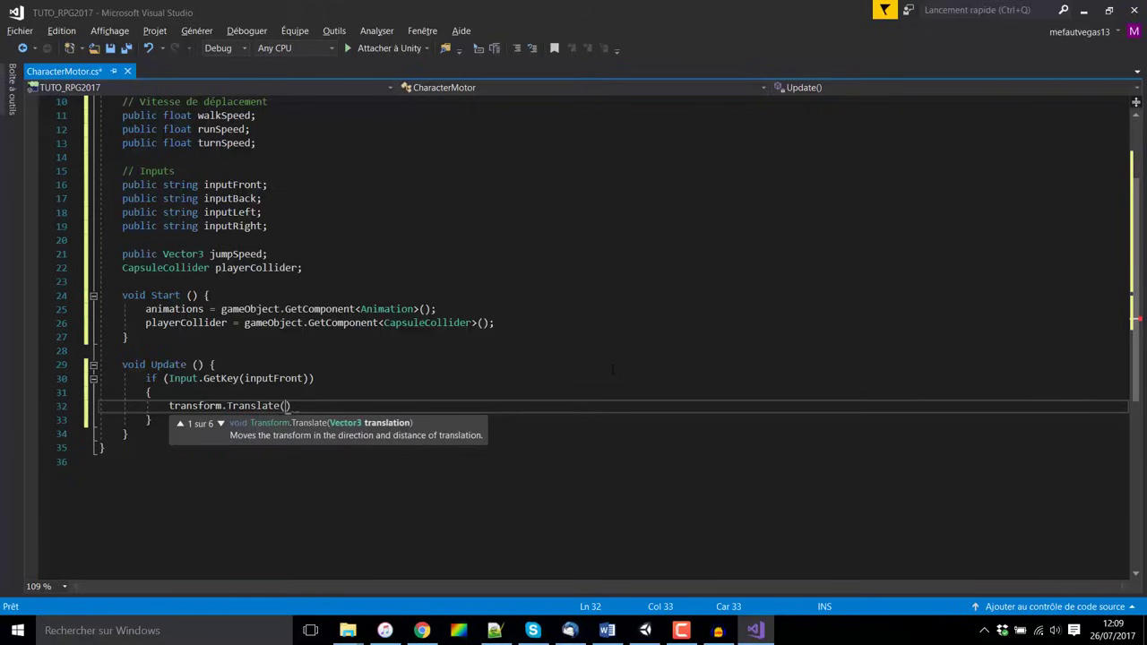
key(End)
text(;)
key(Left)
key(Left)
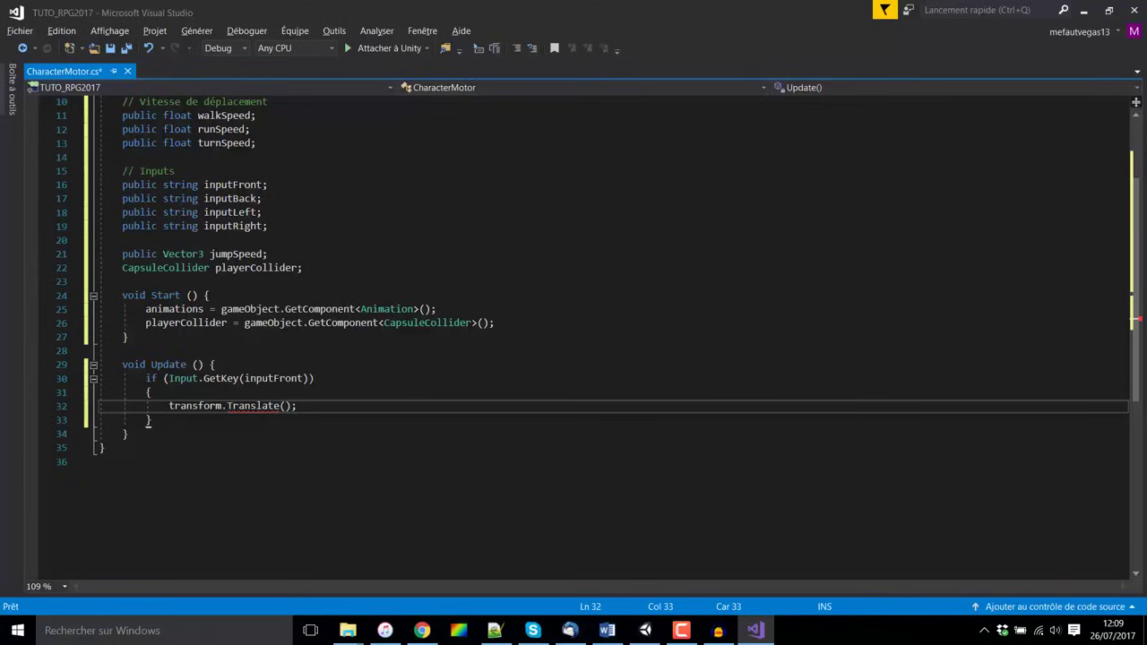
click(216, 364)
Insert blank lines at the top of Update and after the if block.
key(Return)
click(151, 433)
key(Return)
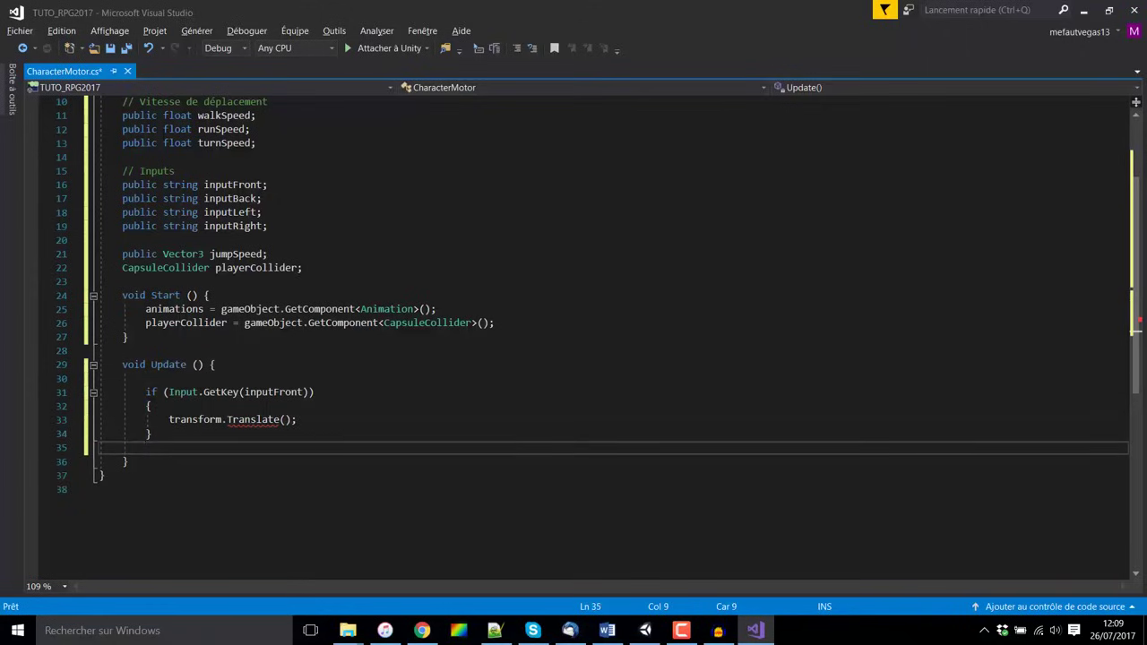
Fill Translate's arguments with 0,0, walkSpeed * Time.deltaTime.
click(281, 420)
key(Right)
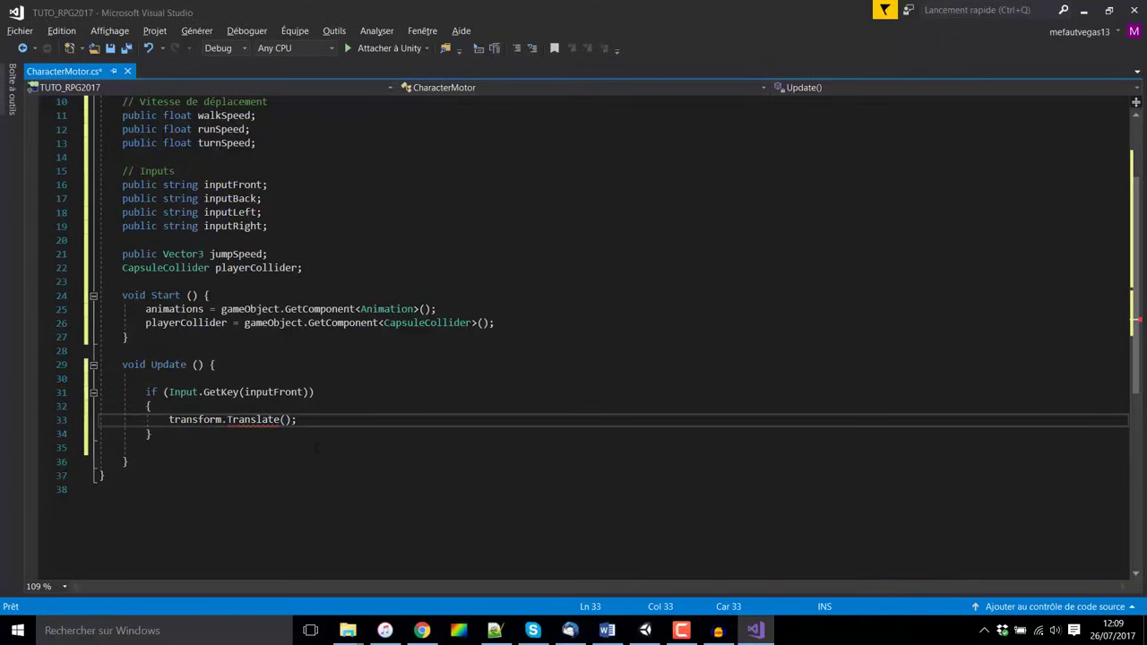
text(0)
text(,)
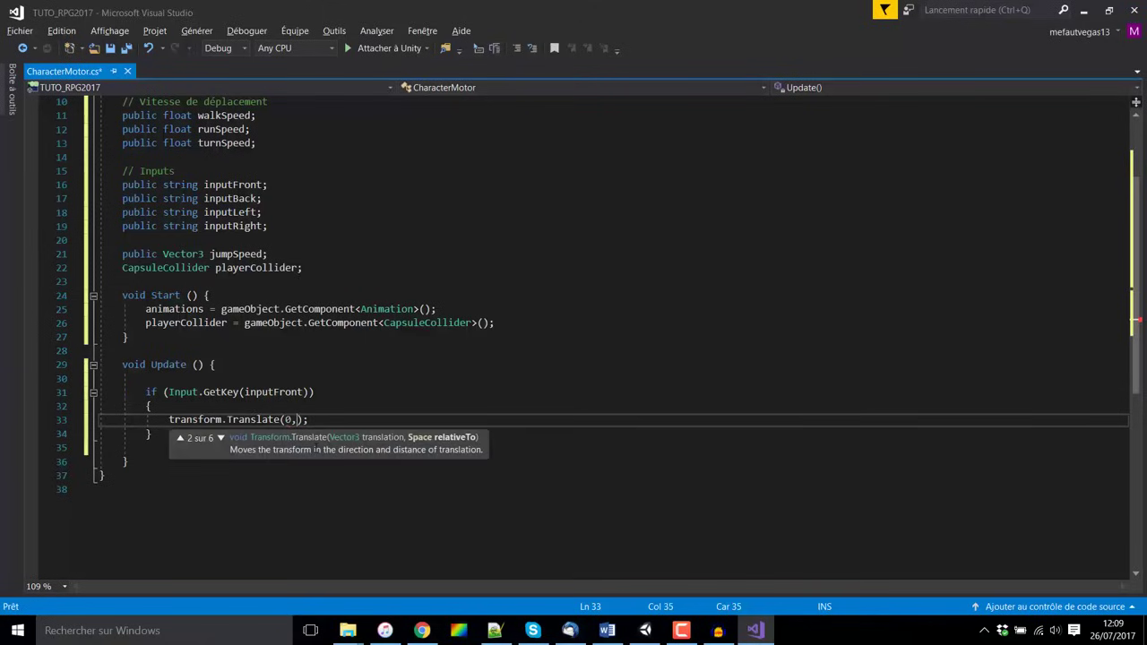
text(0,)
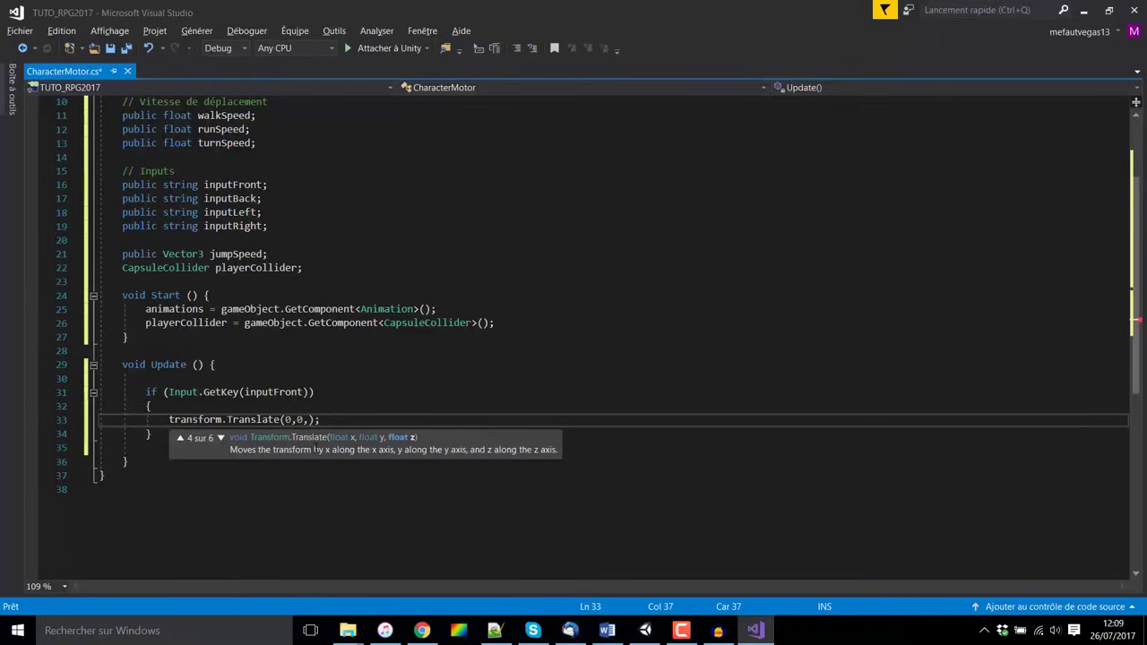
text( walk)
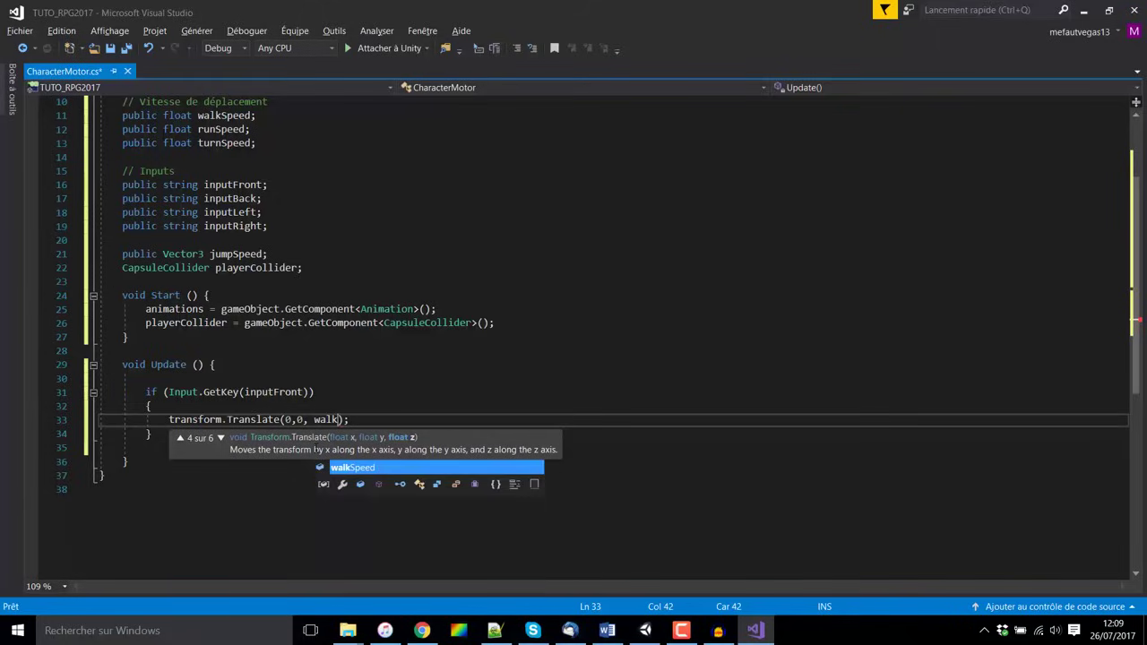
text(speed)
key(Escape)
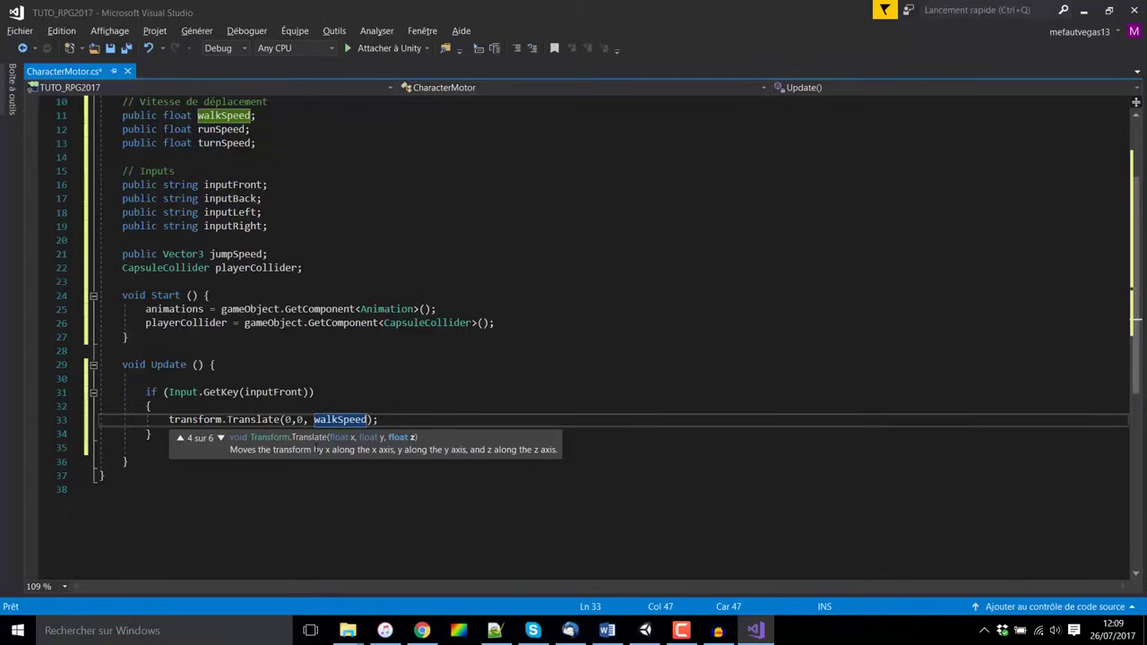
text(*)
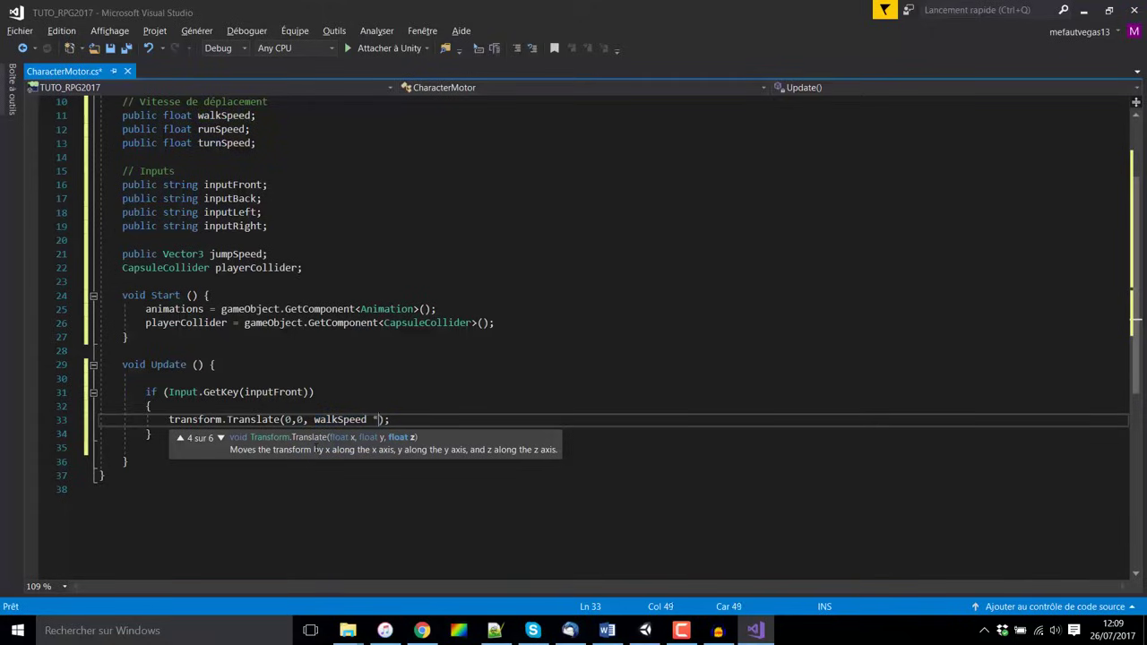
text( time.de)
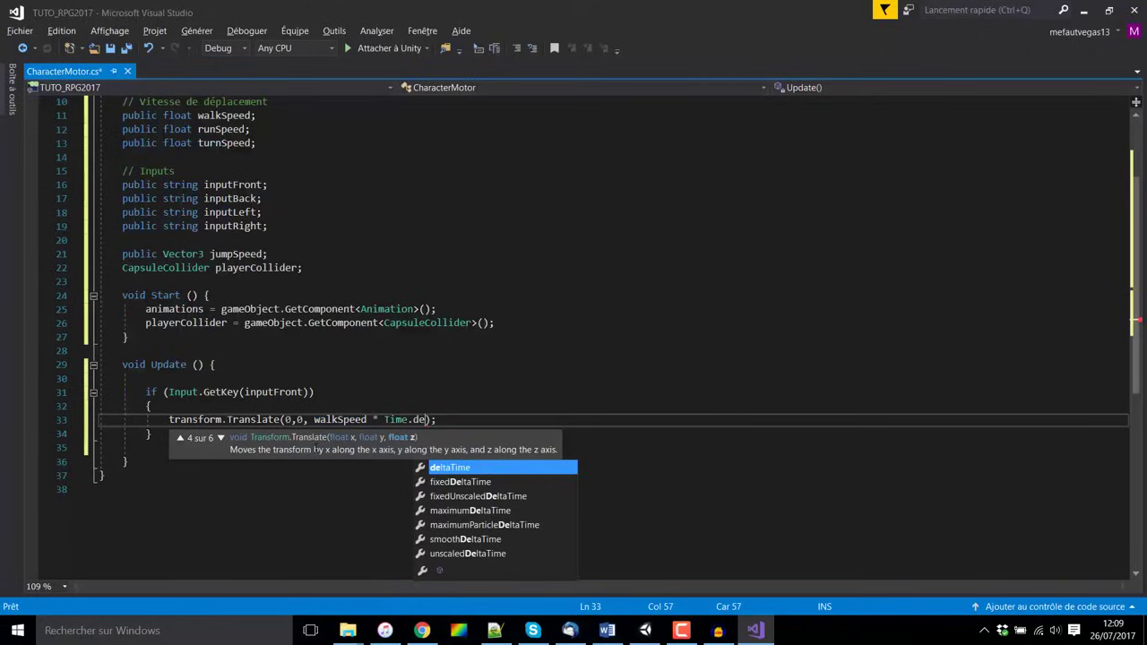
key(Tab)
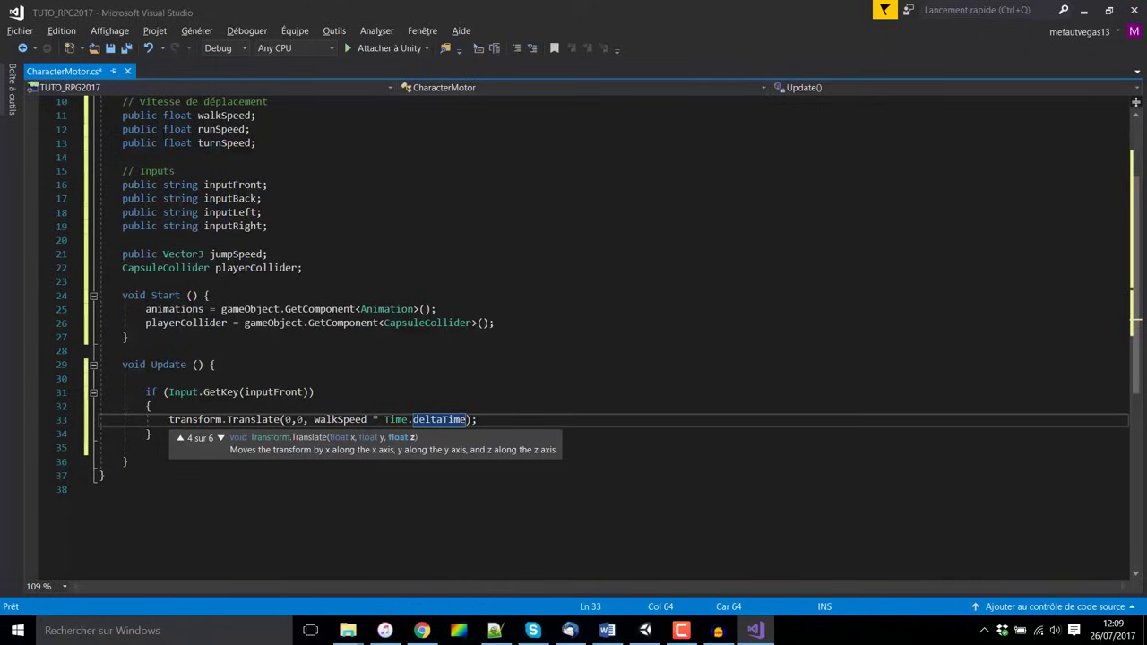
click(424, 394)
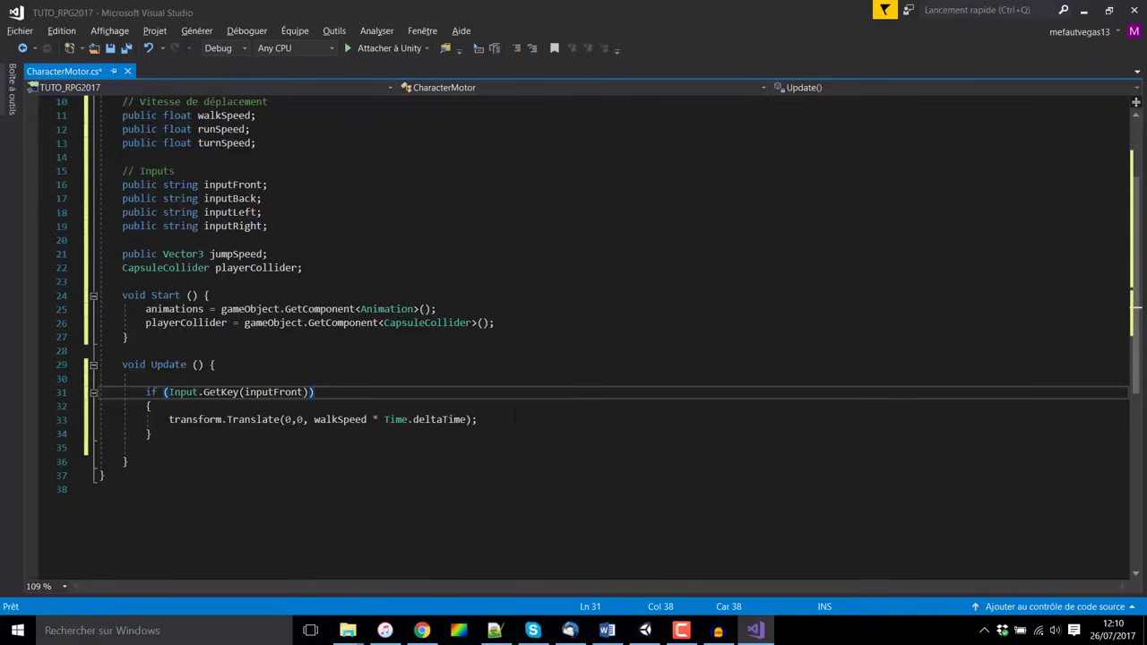
Add 'animations.Play("walk");' on a new line after the forward Translate call.
click(514, 416)
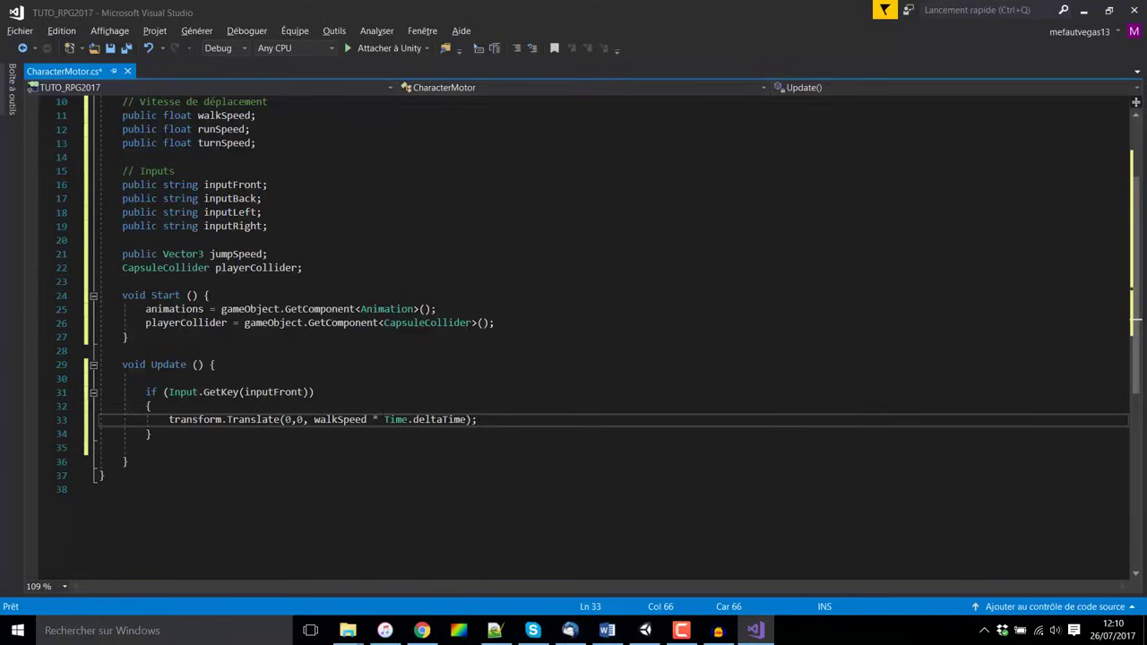
key(Return)
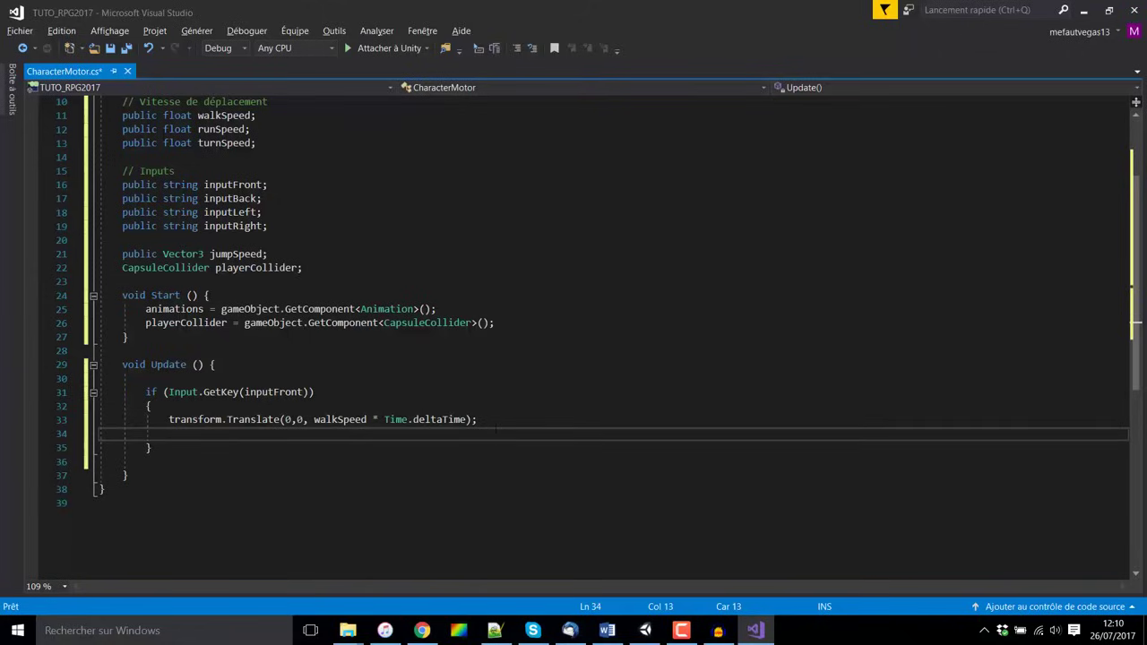
text(aniamtio)
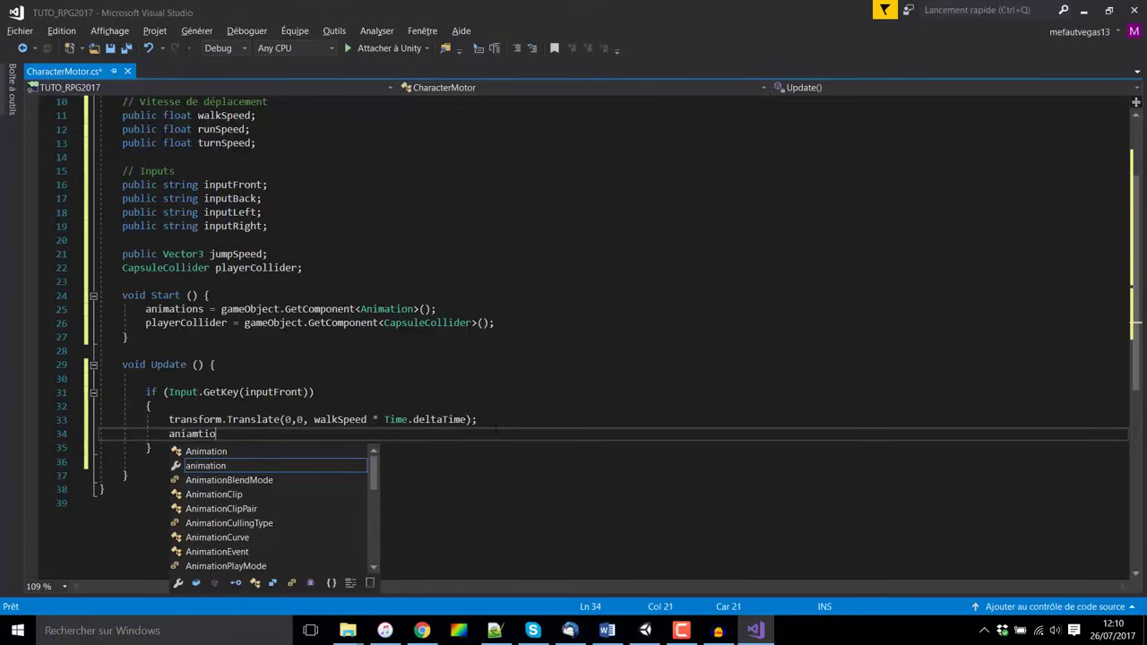
key(BackSpace)
key(BackSpace)
key(BackSpace)
key(BackSpace)
key(BackSpace)
text(ma)
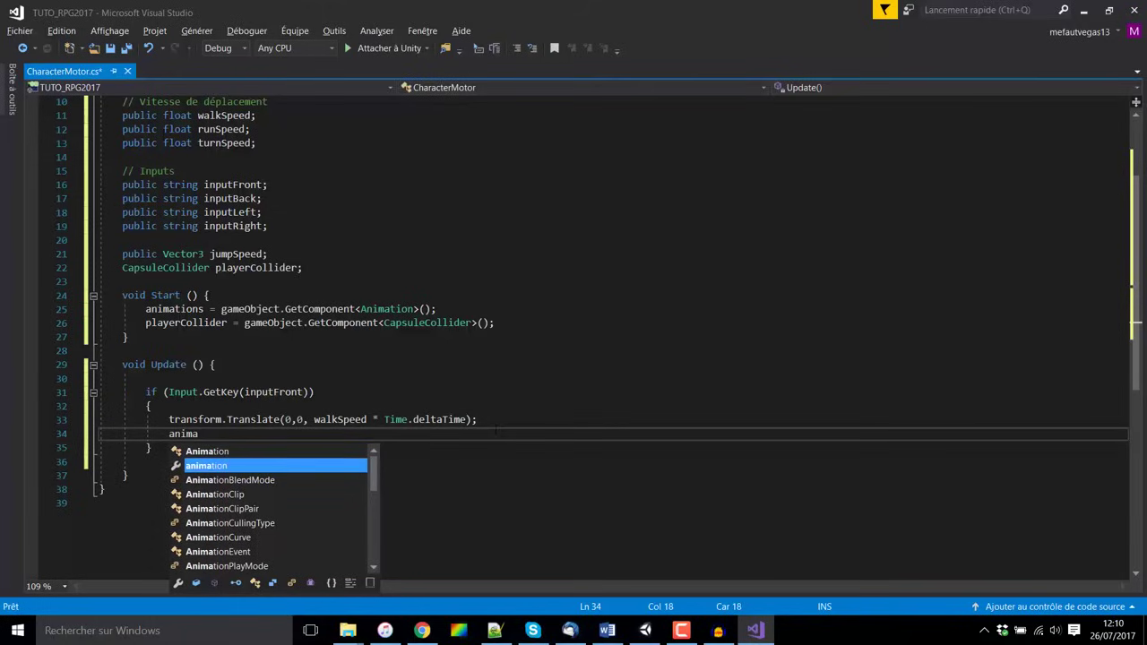
text(tions)
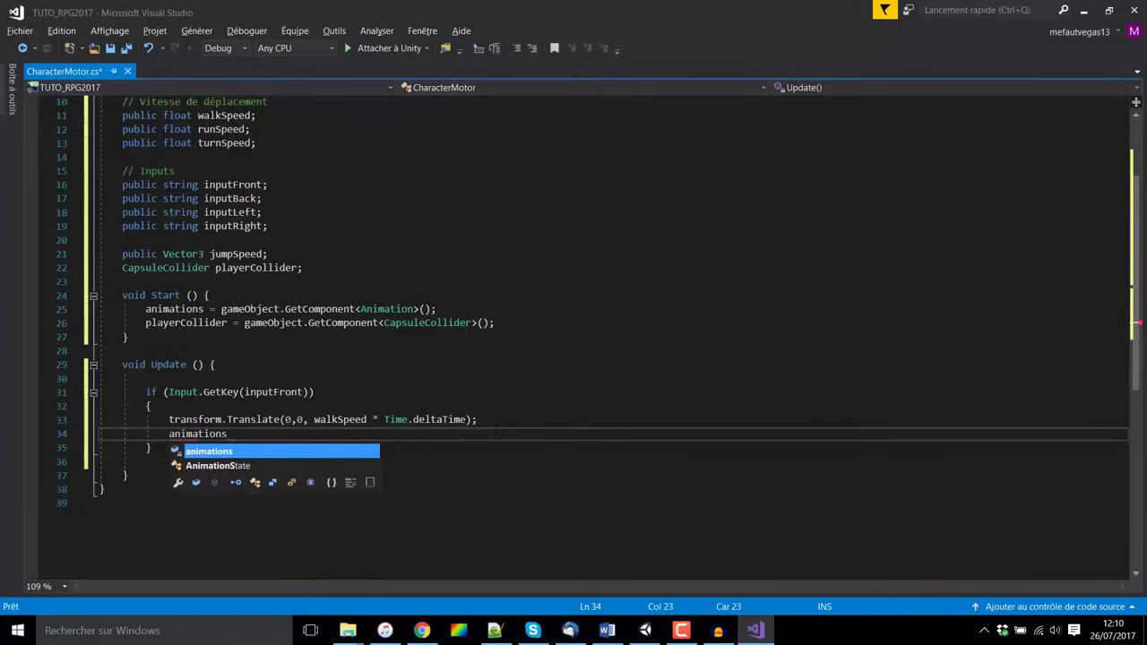
text(.play)
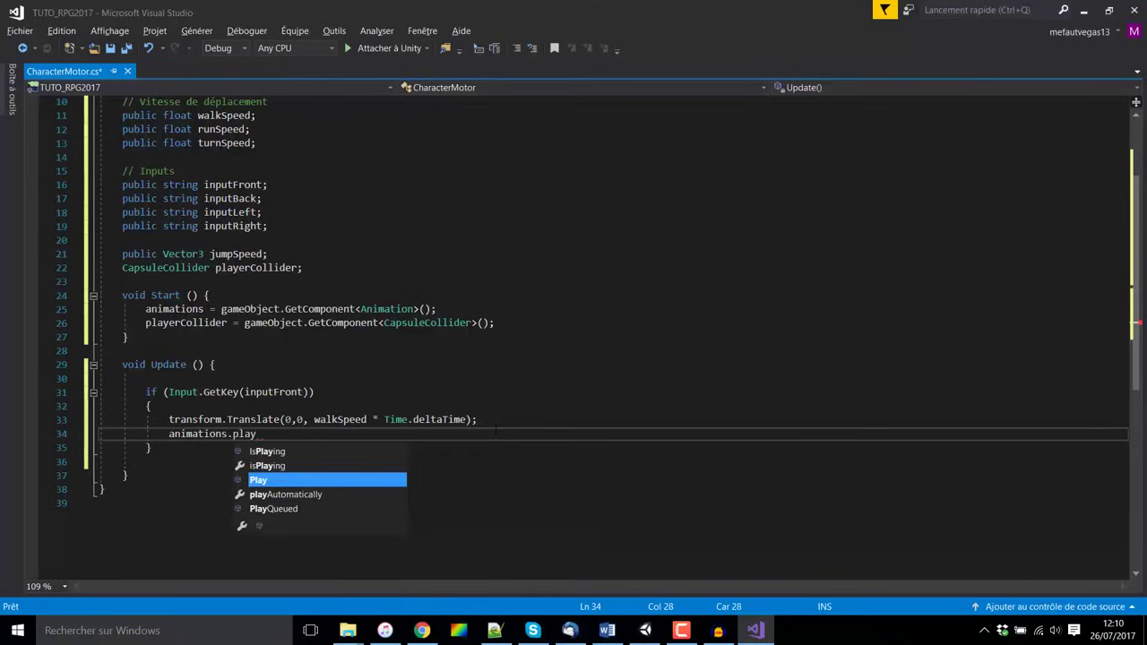
text(()
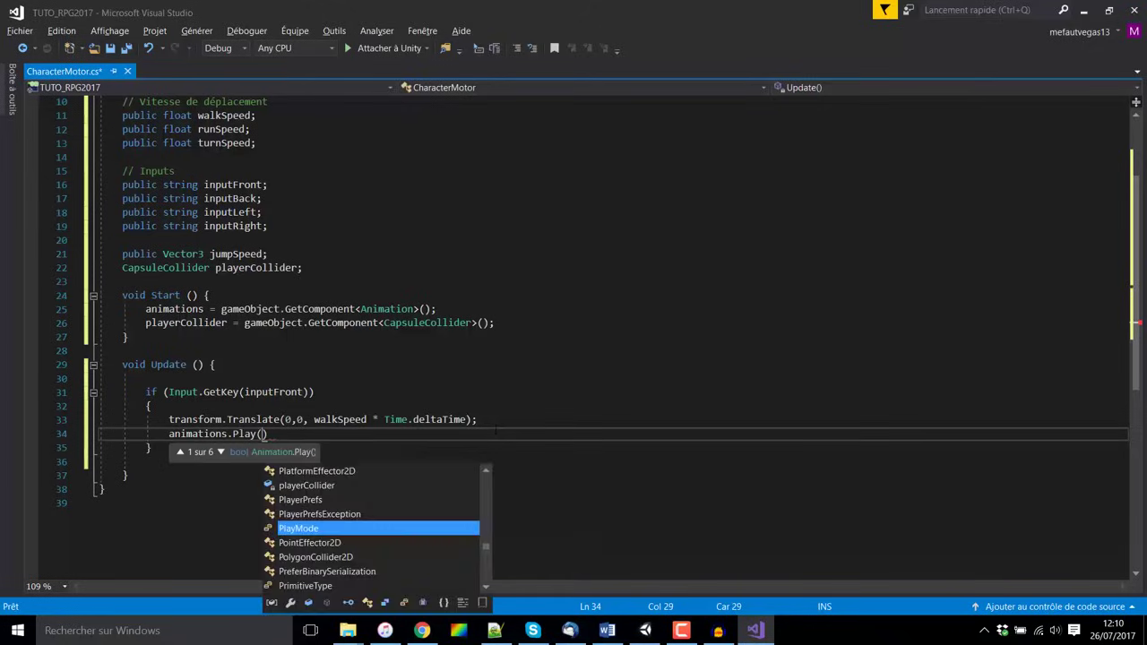
text("walk)
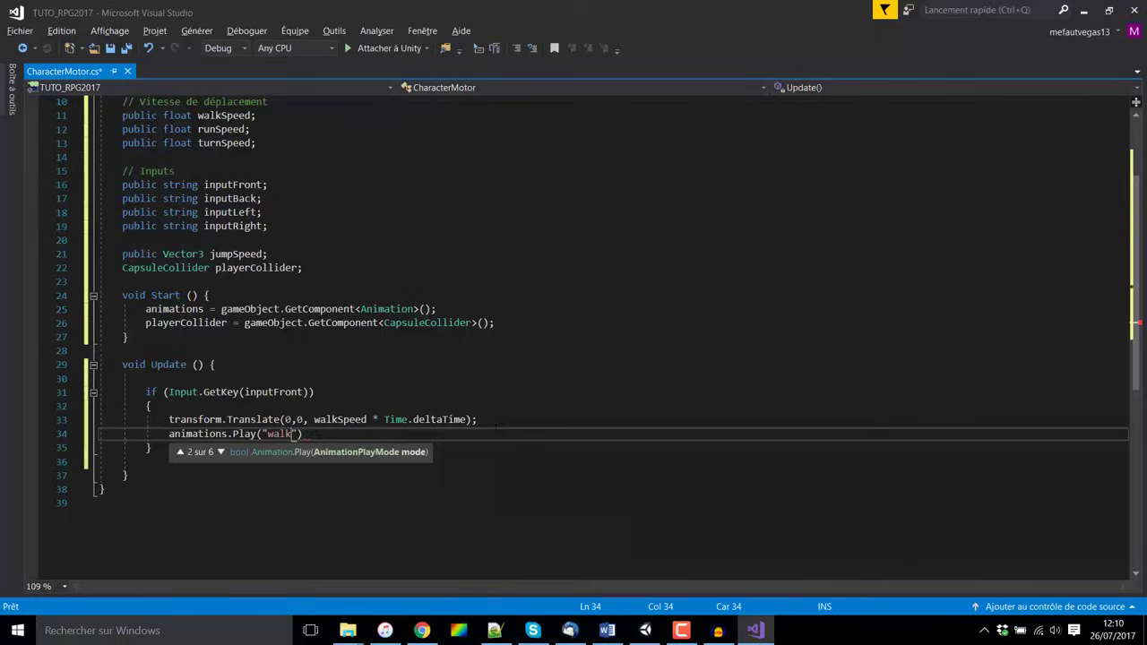
text(");)
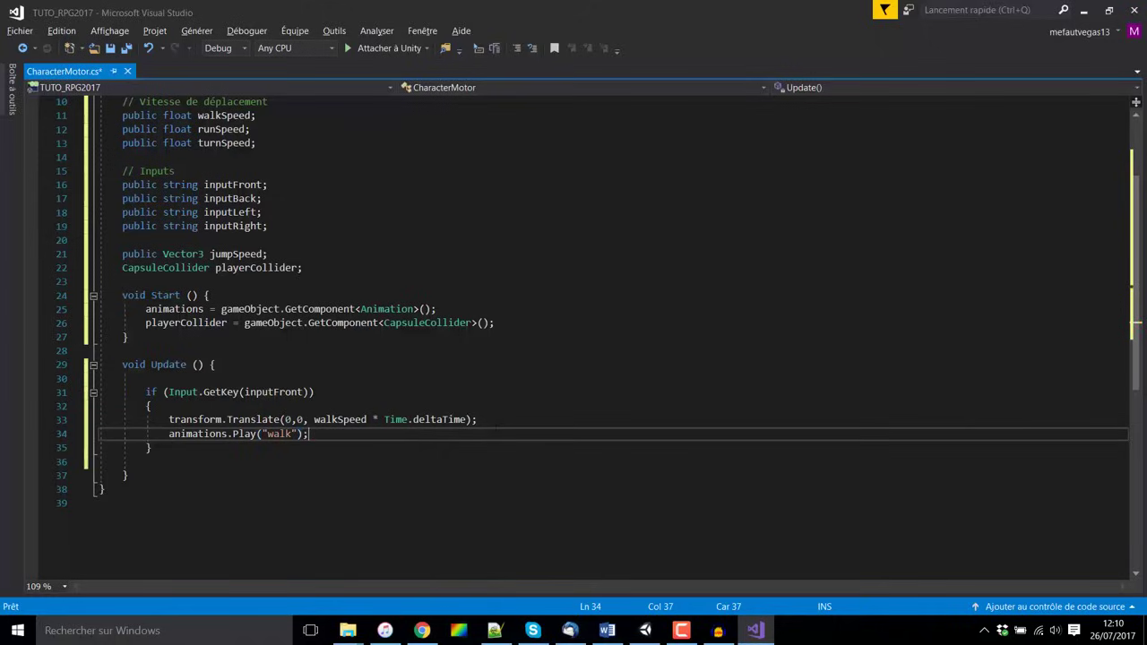
scroll(573, 313, down, 2)
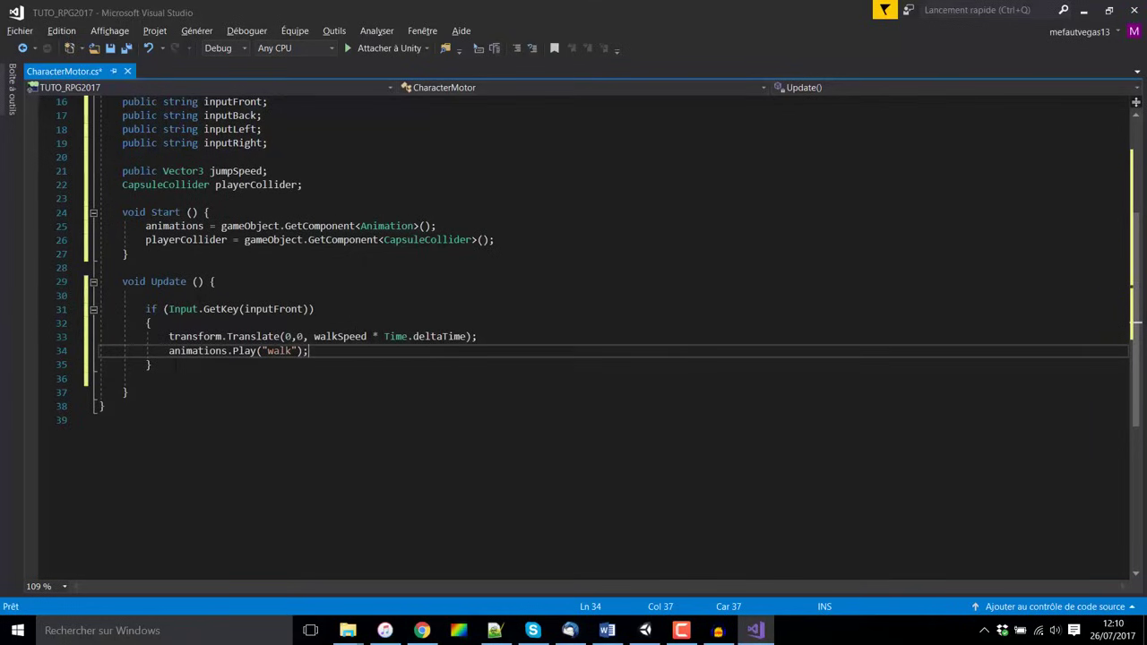
drag(153, 365, 146, 310)
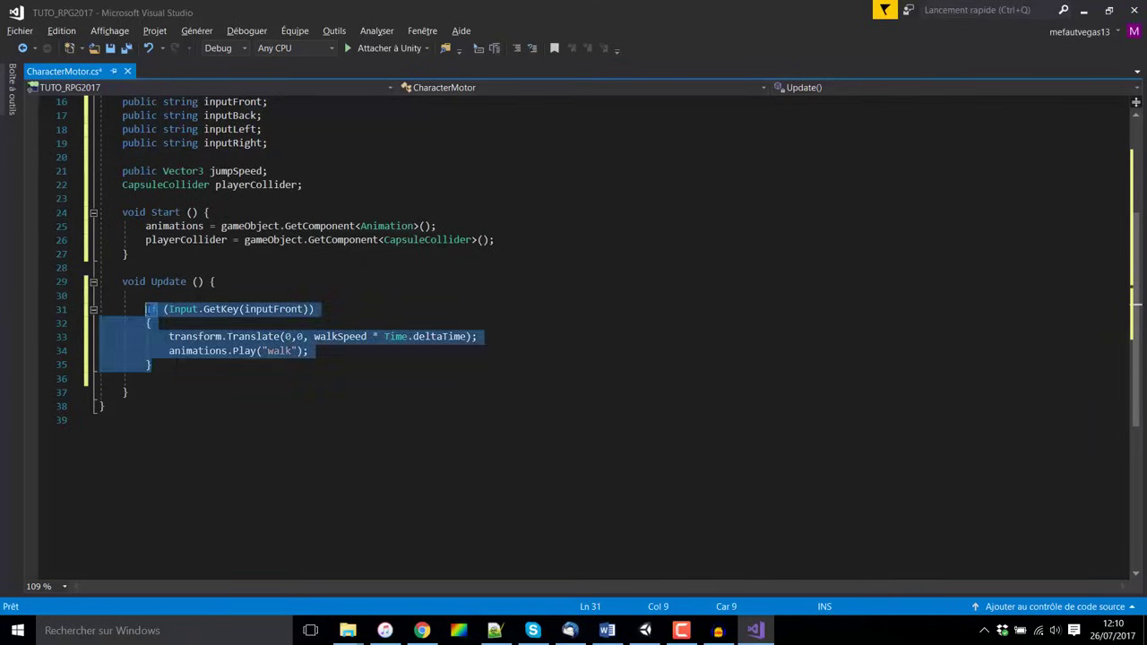
key(ctrl+c)
click(157, 364)
key(Return)
key(Return)
key(ctrl+v)
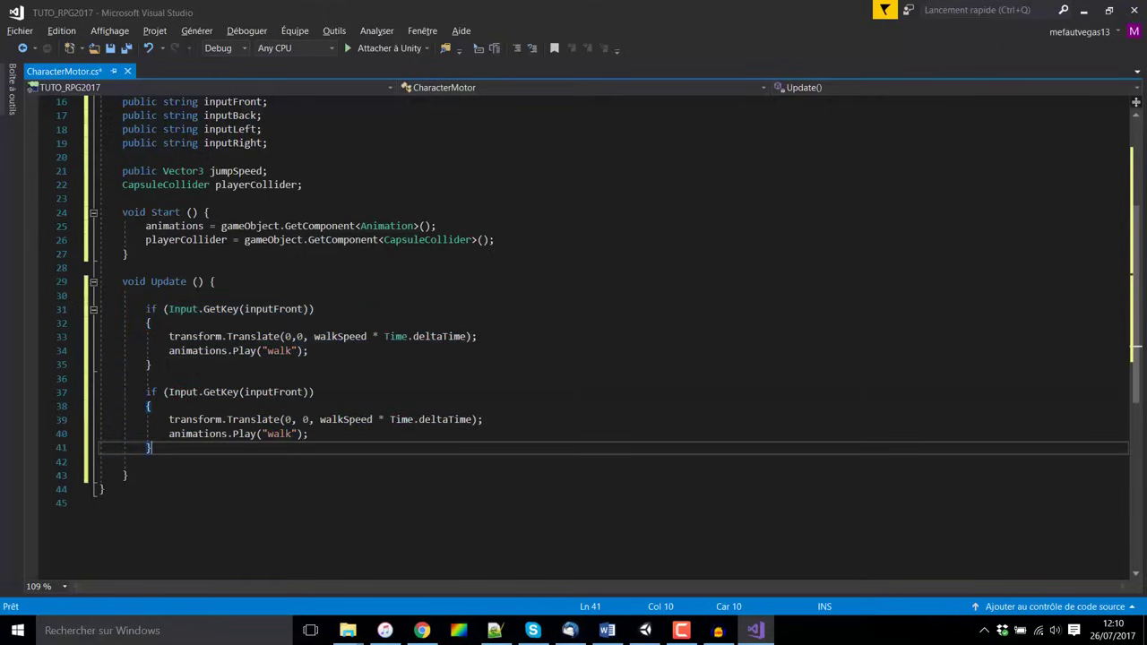
double_click(267, 392)
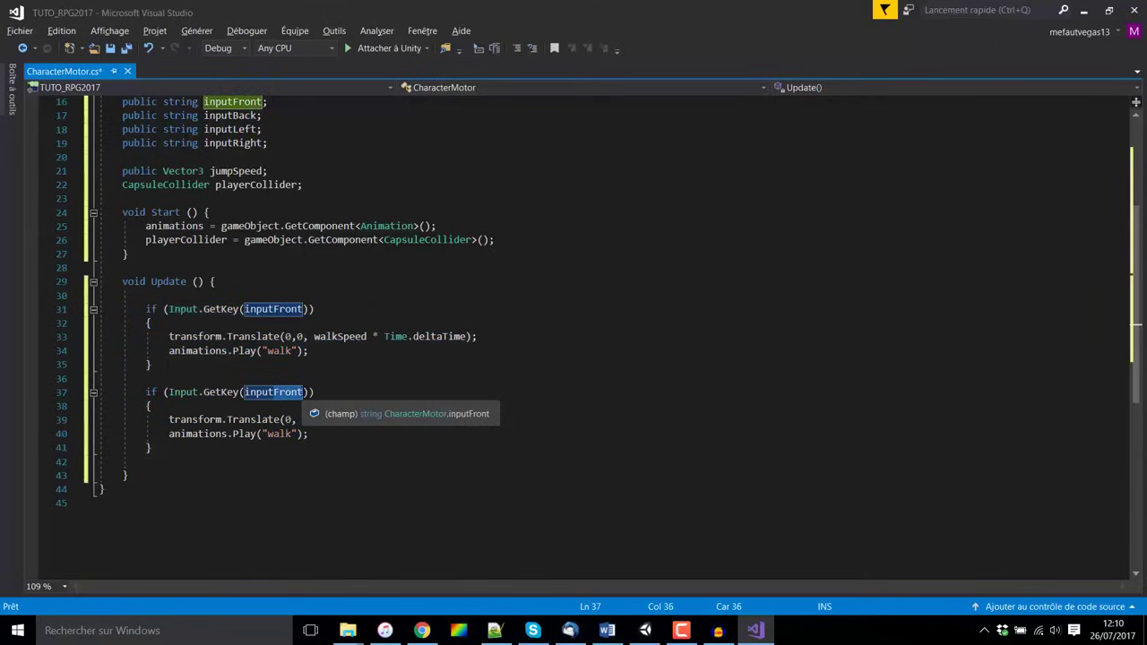
text(inputBack)
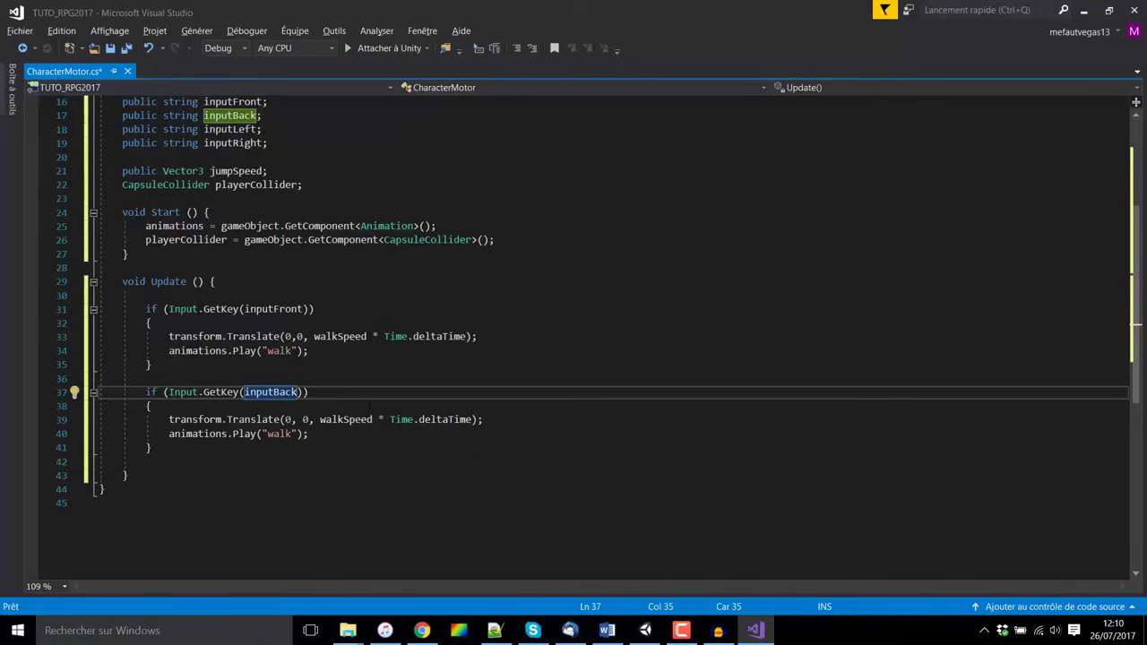
click(263, 433)
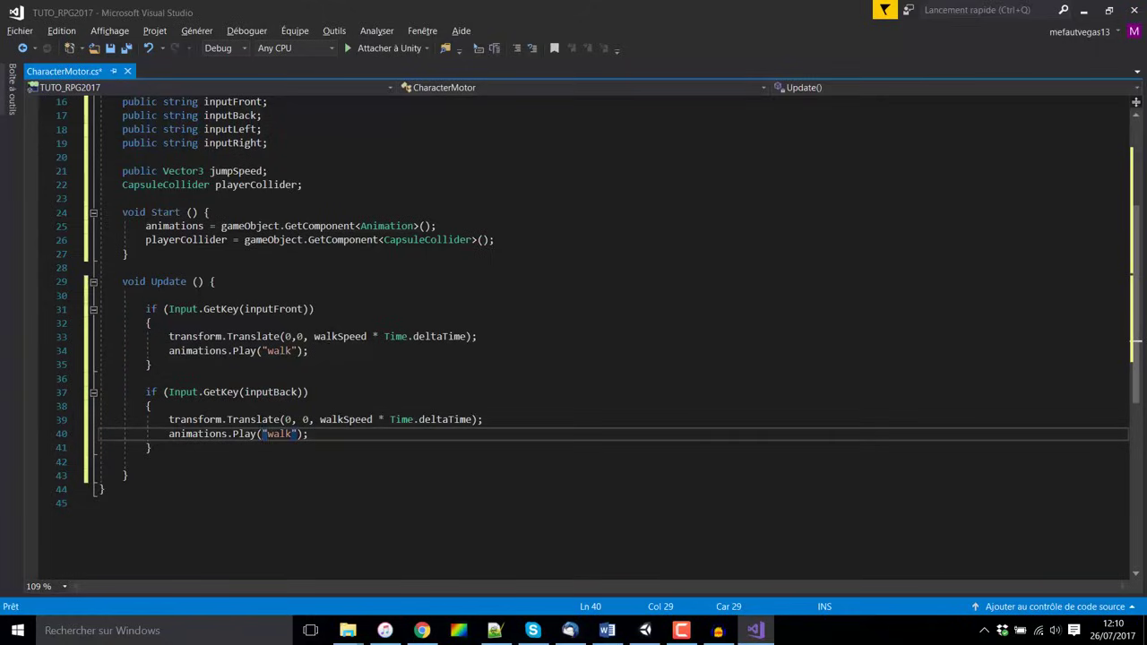
double_click(331, 336)
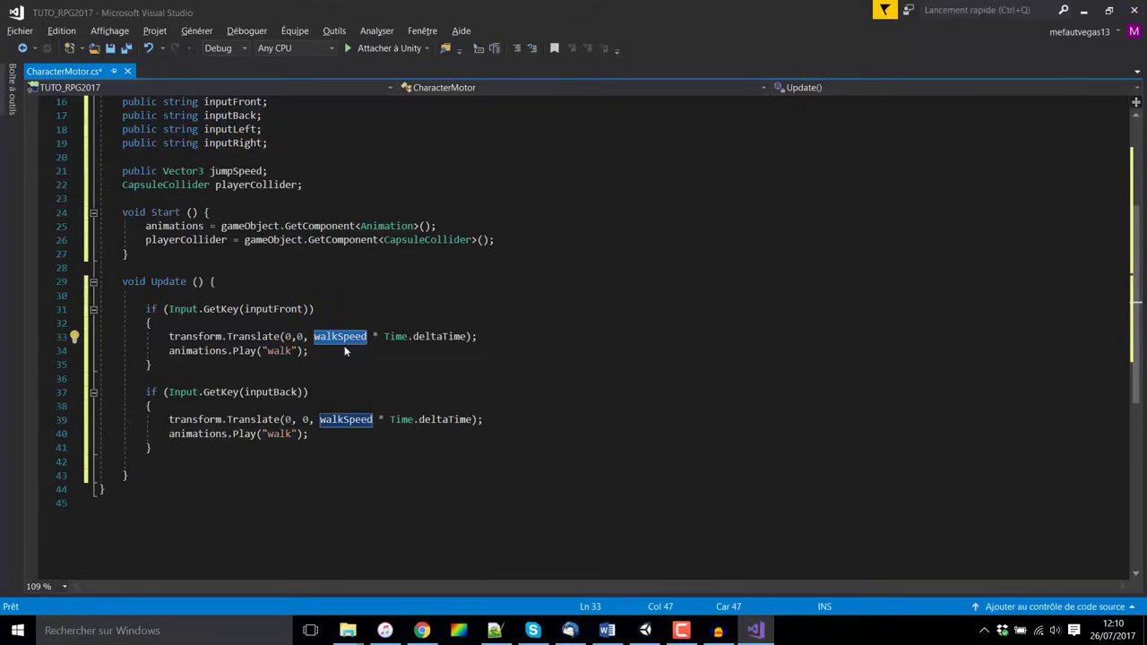
click(354, 419)
mouse_move(362, 419)
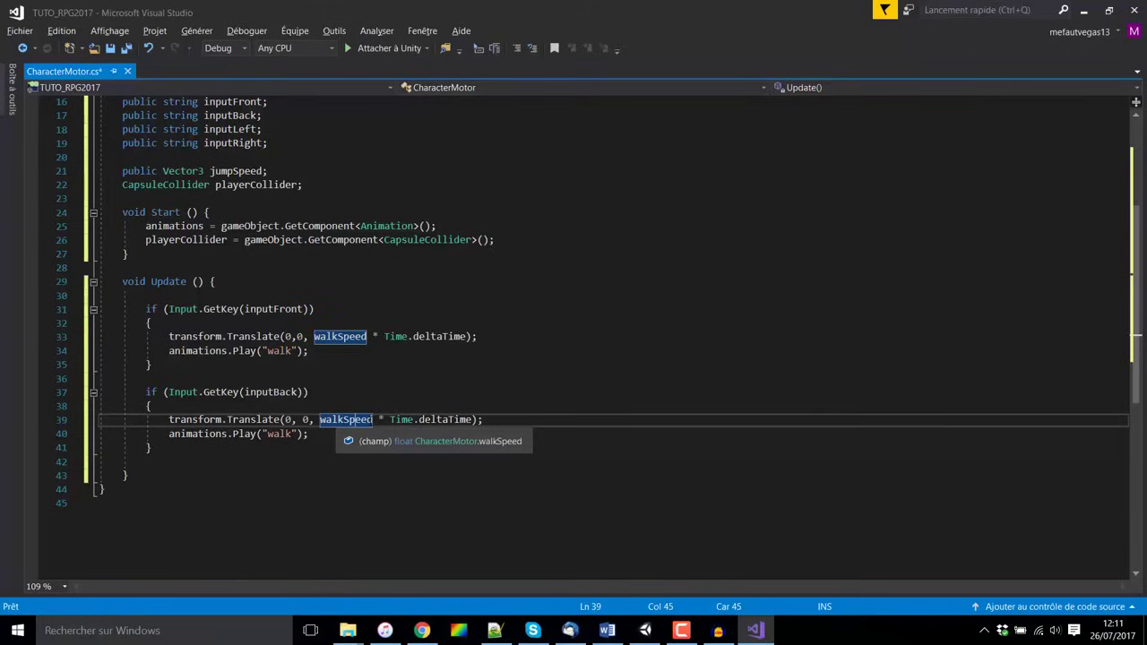
key(ctrl+Left)
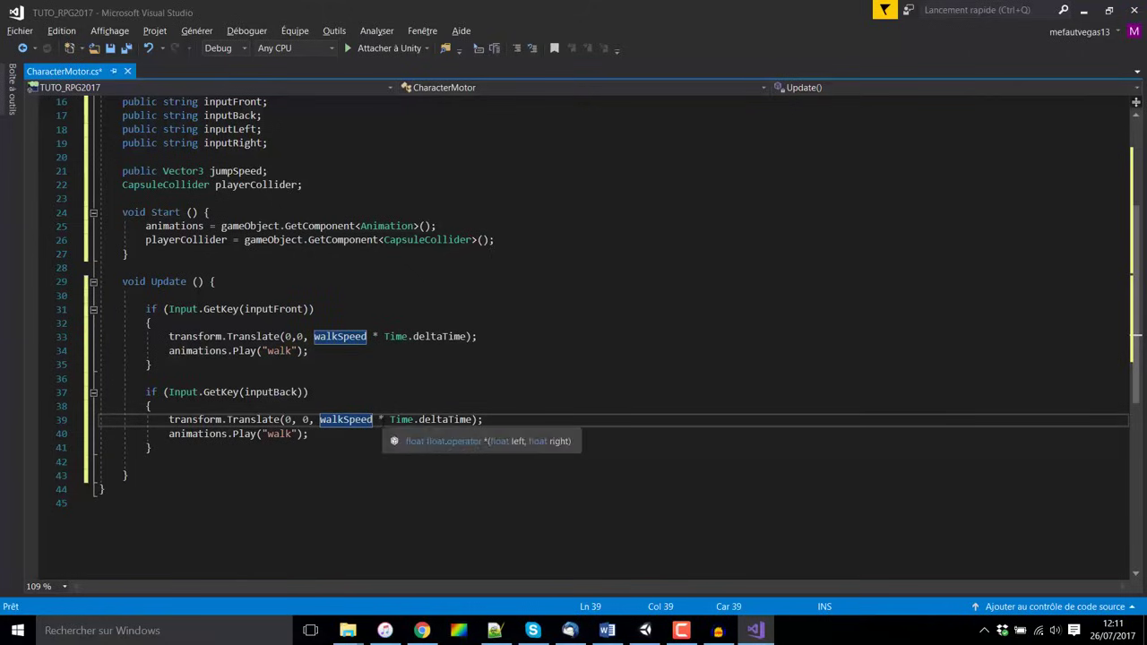
mouse_move(439, 419)
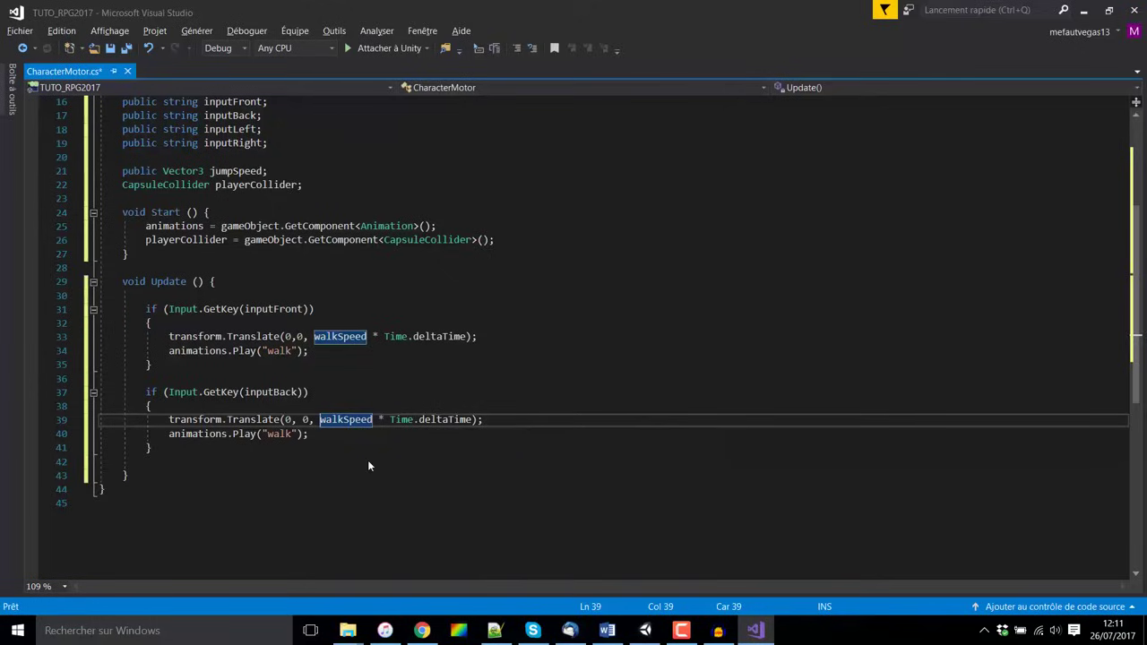
Change the backward block's speed to -(walkSpeed / 2) on line 39.
text(()
key(Right)
key(Right)
key(Right)
text())
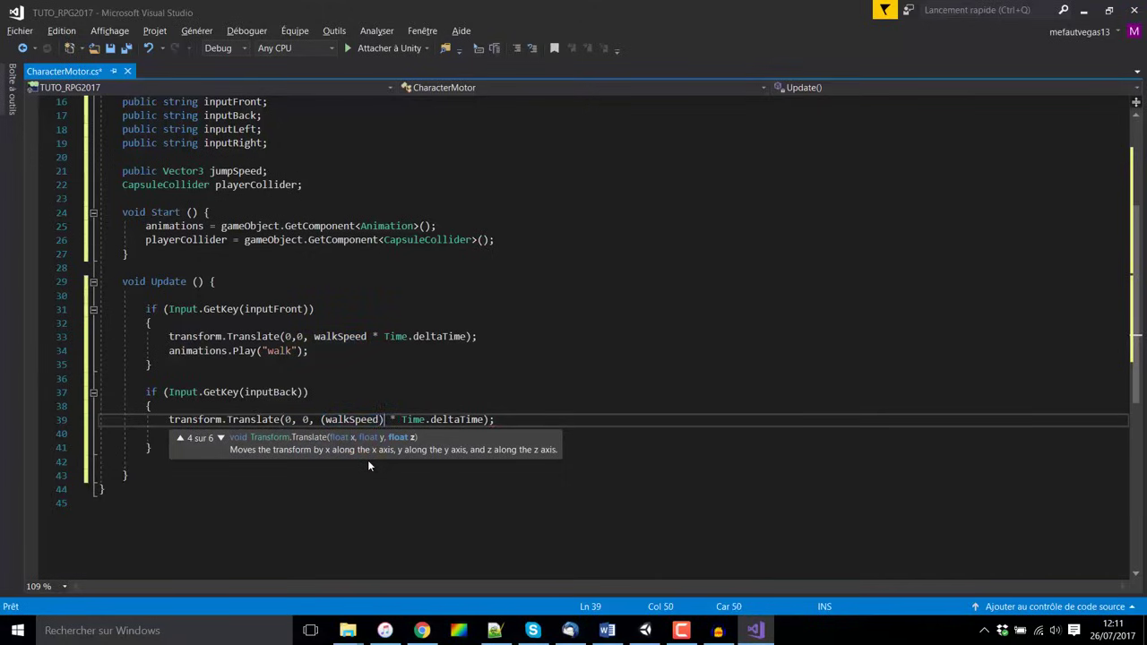
key(Left)
text(/ 2)
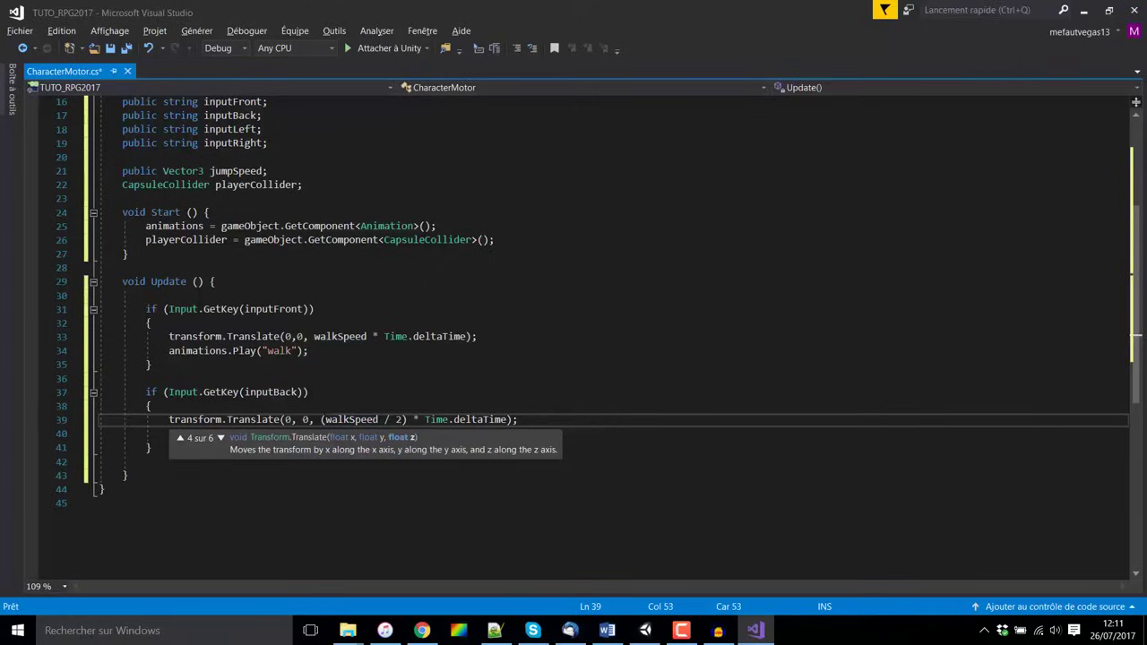
click(321, 420)
text(-)
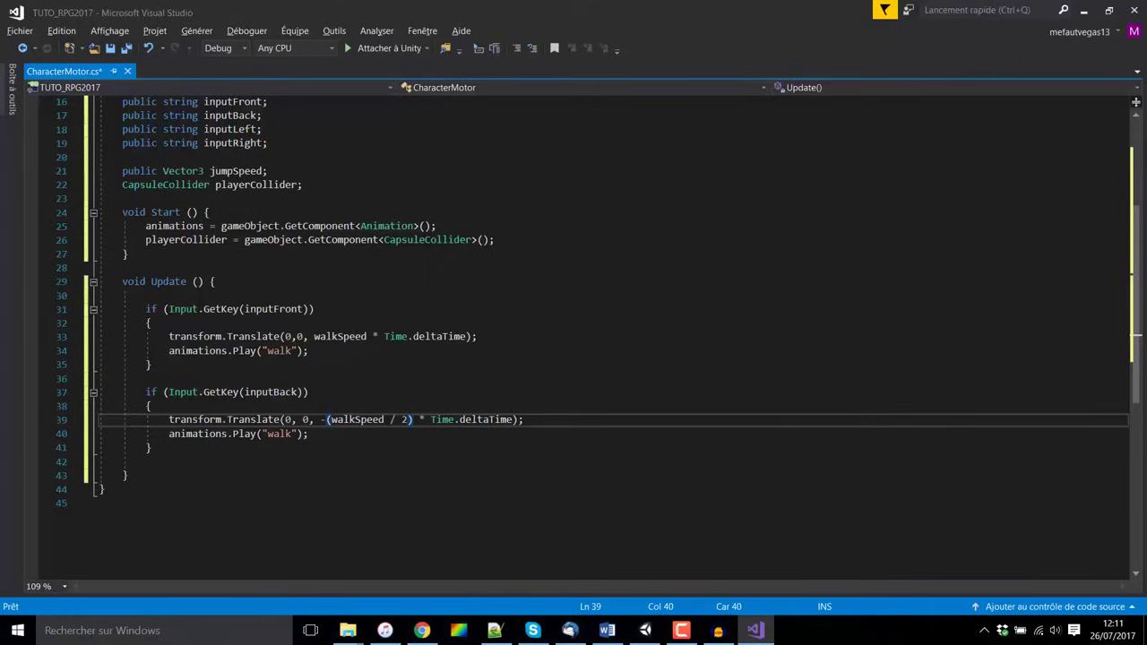
Add blank lines after the backward block and paste a third inputFront if block below it.
click(408, 400)
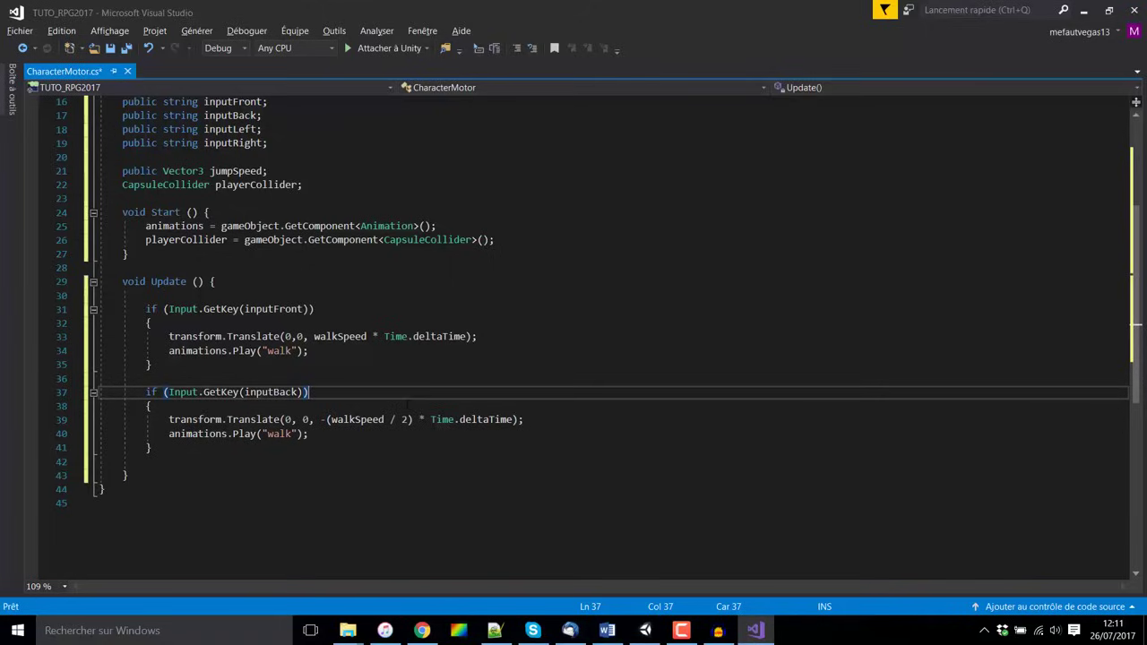
click(408, 447)
key(Return)
key(Return)
scroll(408, 405, down, 2)
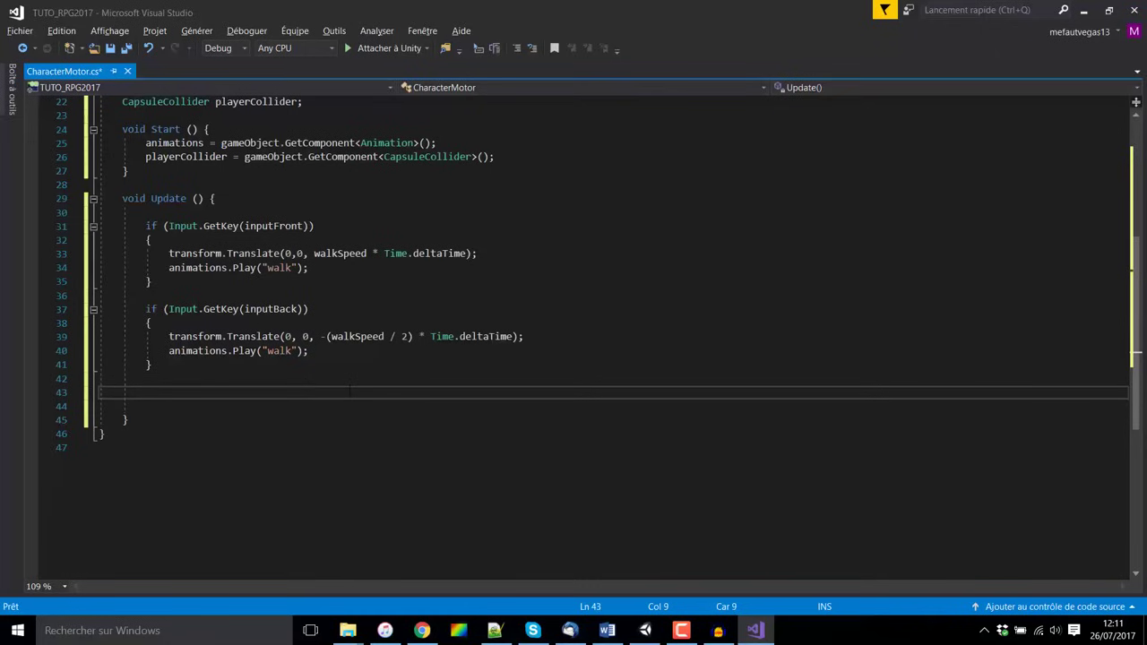
key(ctrl+v)
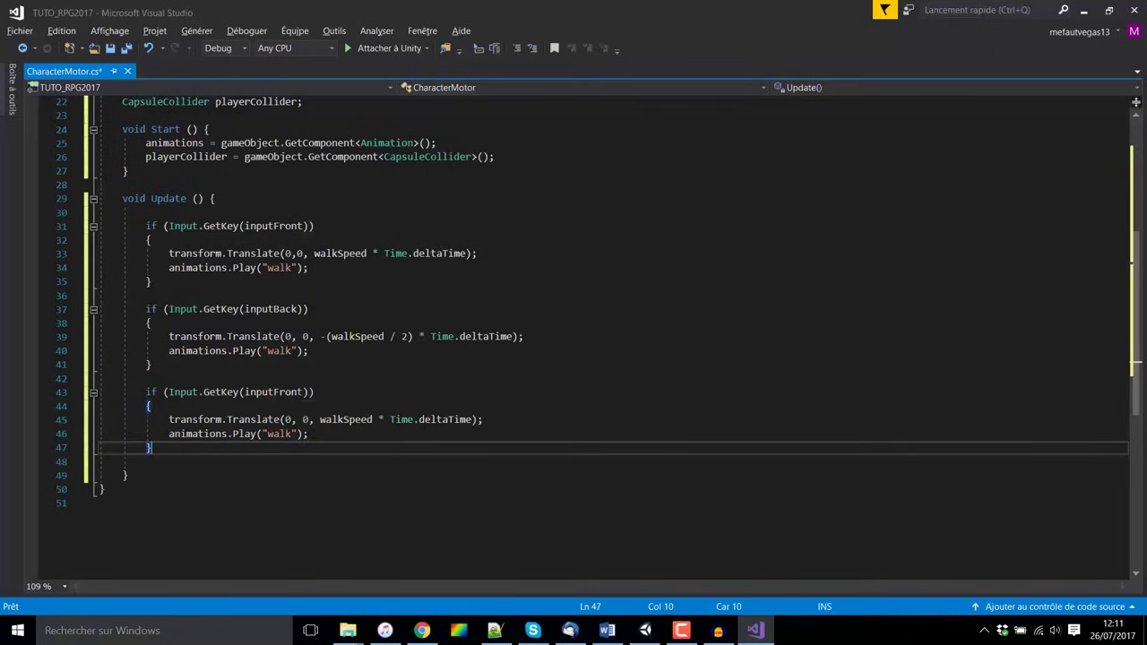
click(273, 391)
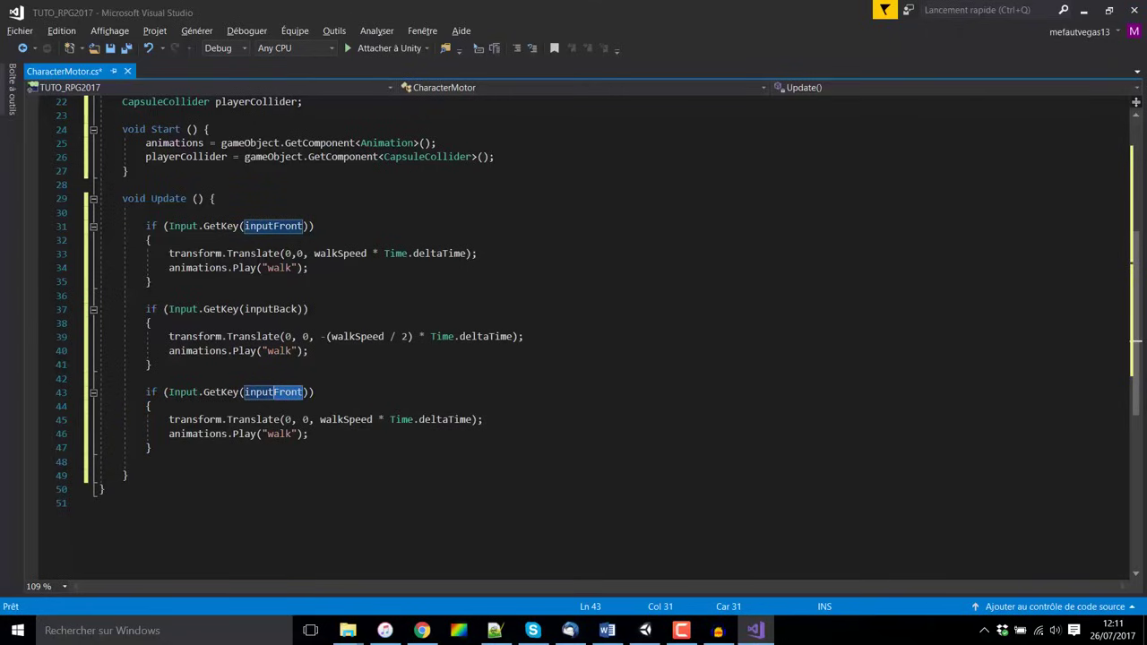
click(234, 211)
Add the comments '// si on avance' and '// si on recule' above the forward and backward blocks.
key(Return)
text(// )
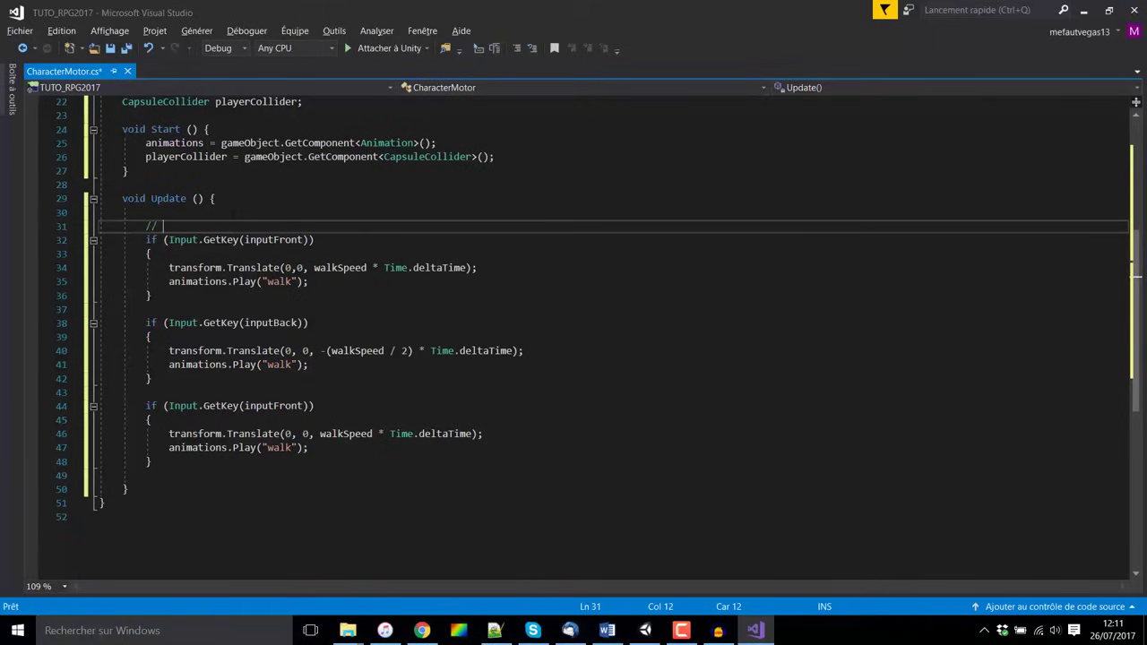
text(si on avance)
click(204, 295)
click(204, 310)
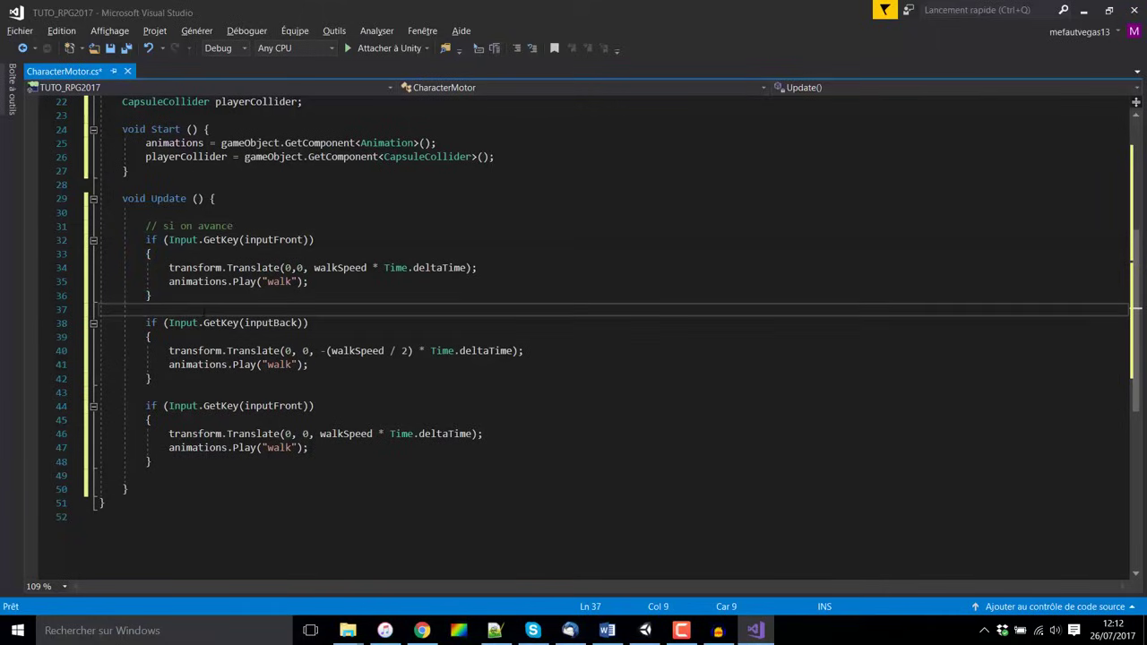
key(Return)
text(// si on recul)
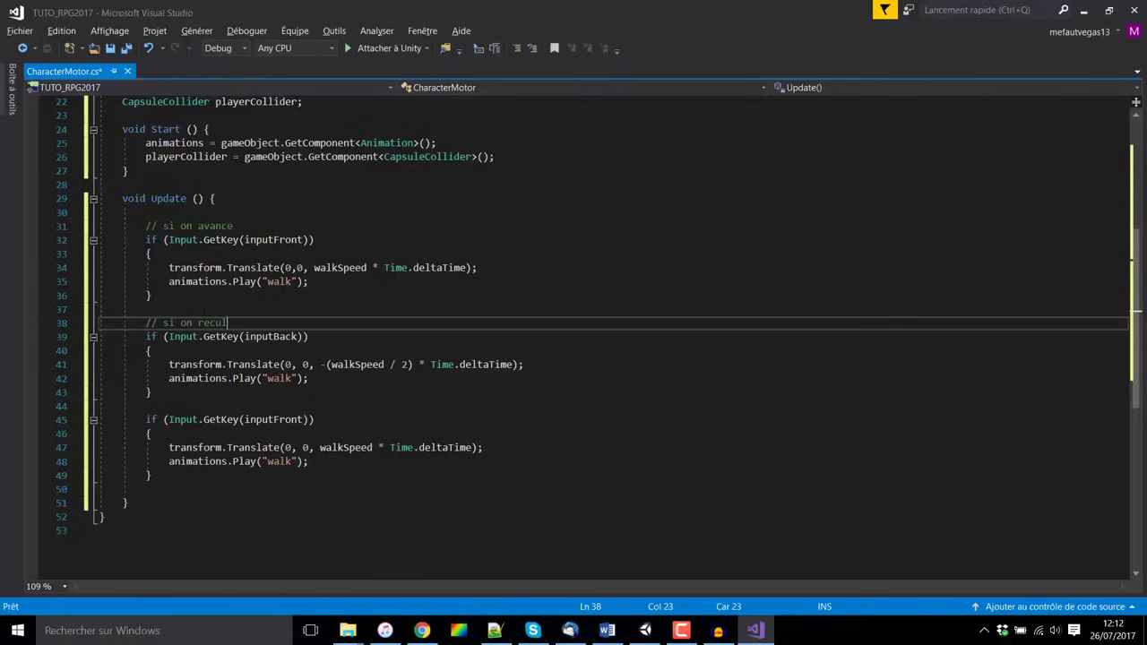
text(e)
Label the third block '// rotation à gauche' and select its walk animation line.
click(148, 406)
key(Return)
text(/)
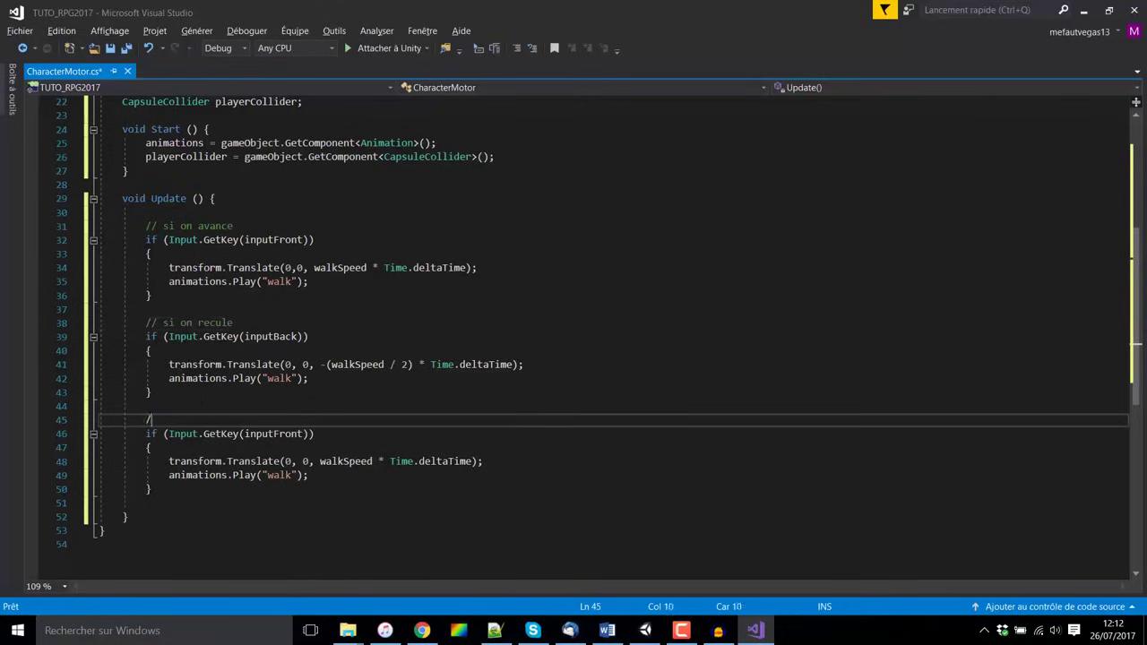
text(/)
text(rotatio)
text(n à gauc)
text(he)
drag(308, 475, 169, 475)
Delete the third block's walk animation line and change its Translate call to Rotate.
key(BackSpace)
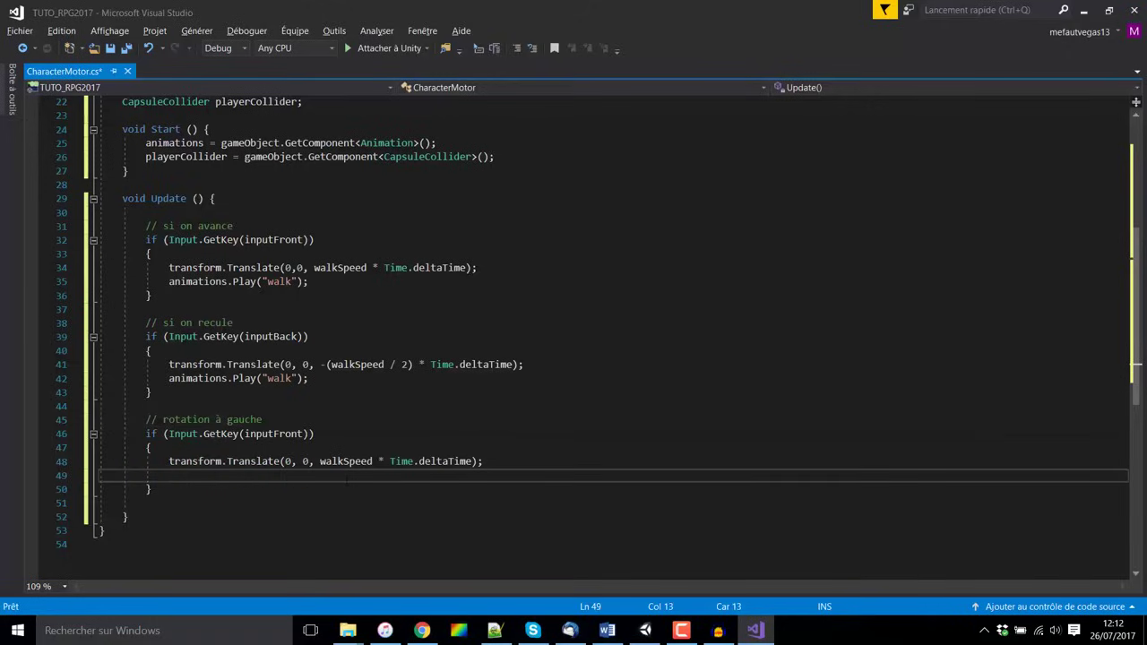
key(BackSpace)
key(BackSpace)
key(BackSpace)
key(BackSpace)
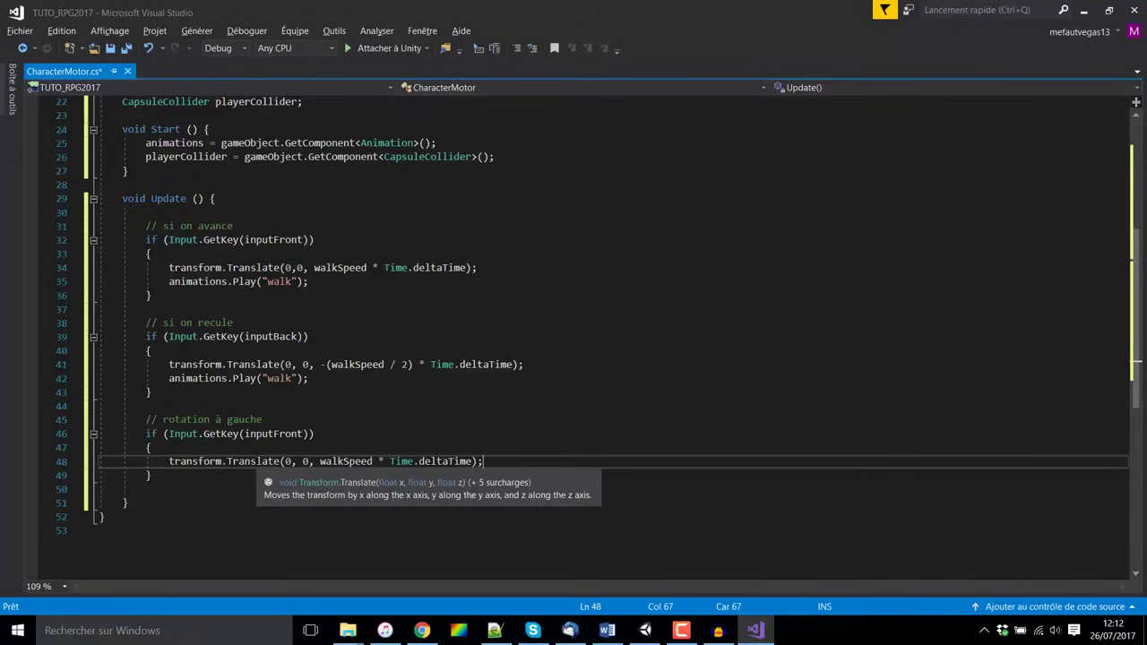
double_click(257, 462)
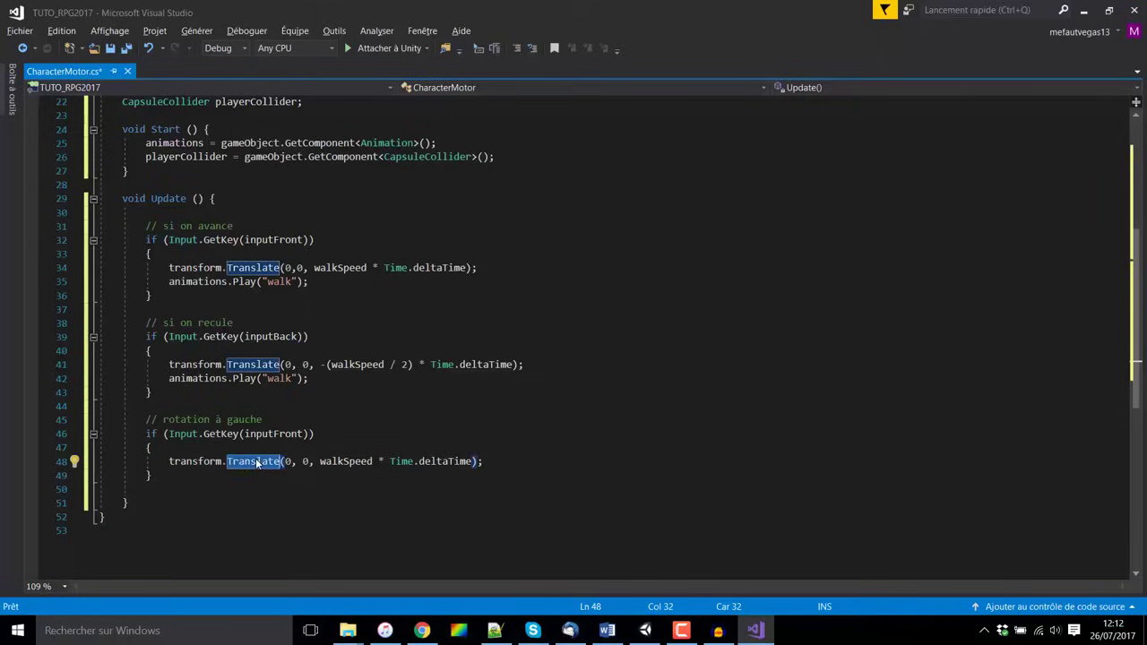
text(Rota)
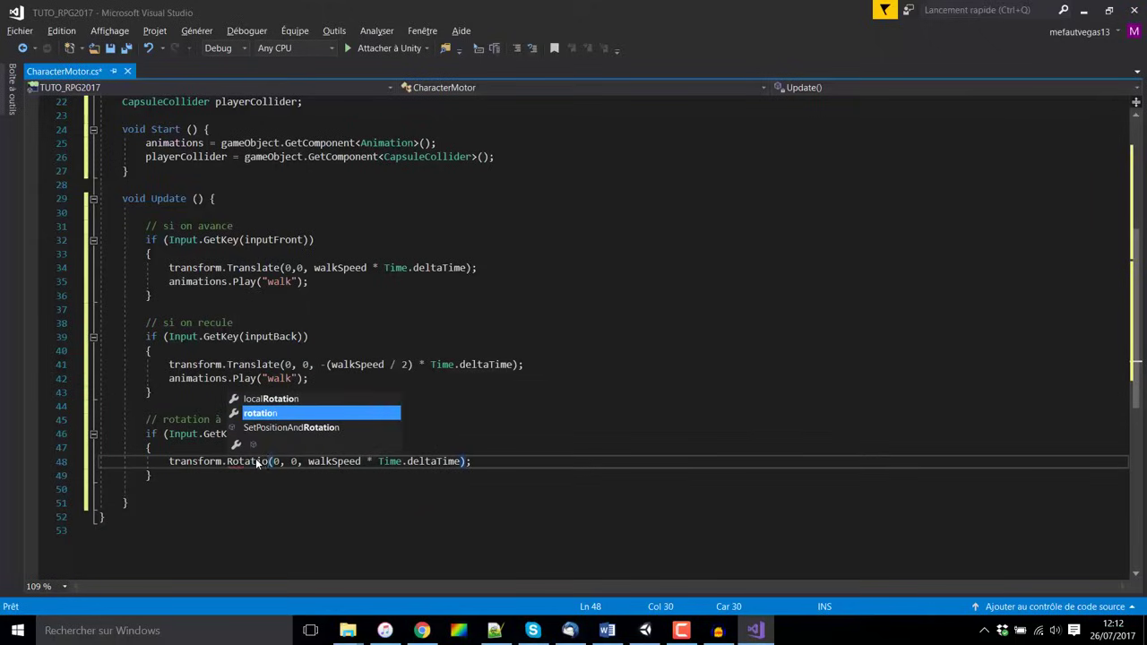
text(t)
key(Tab)
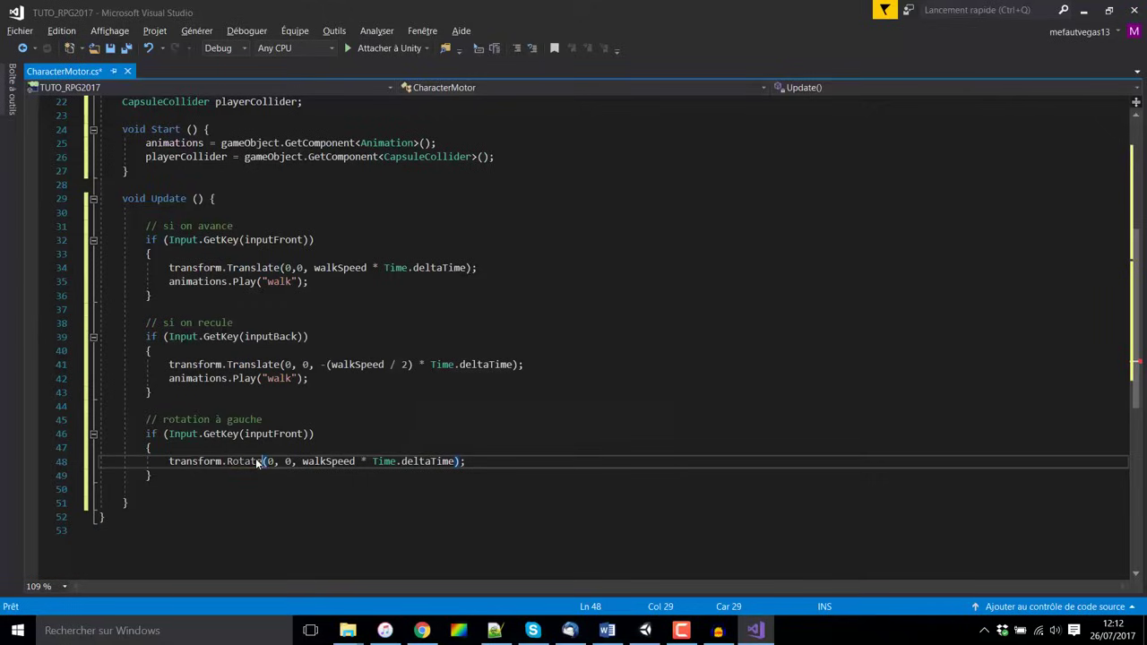
Set the Rotate arguments to 0, -turnSpeed, 0.
drag(303, 461, 454, 462)
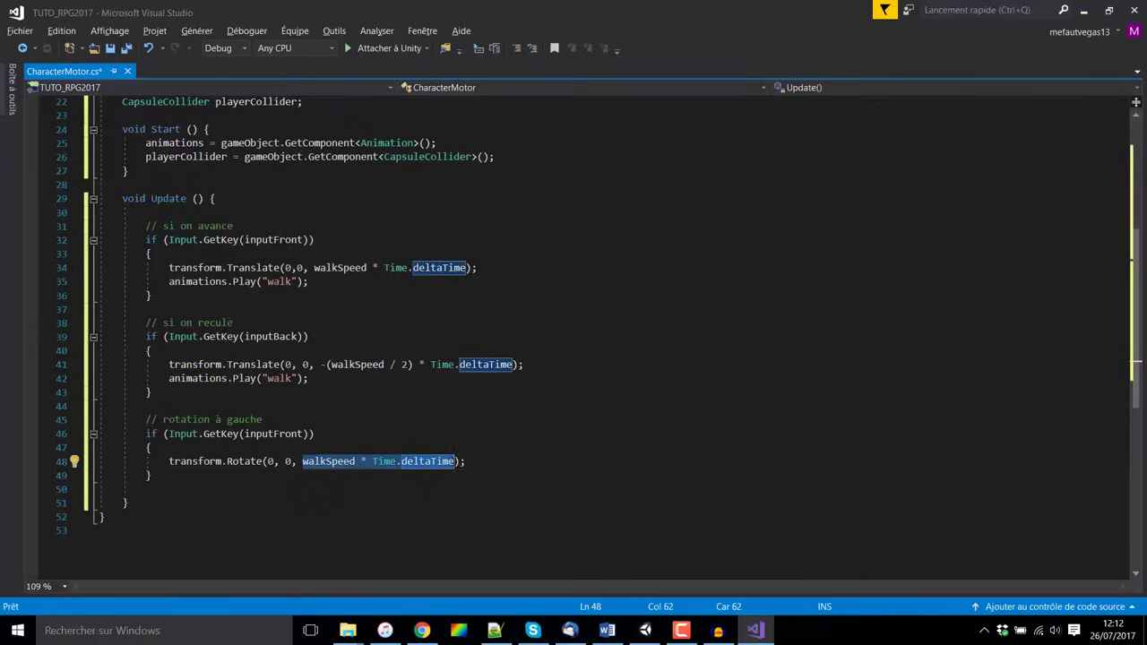
text(0, 0, 0)
click(286, 461)
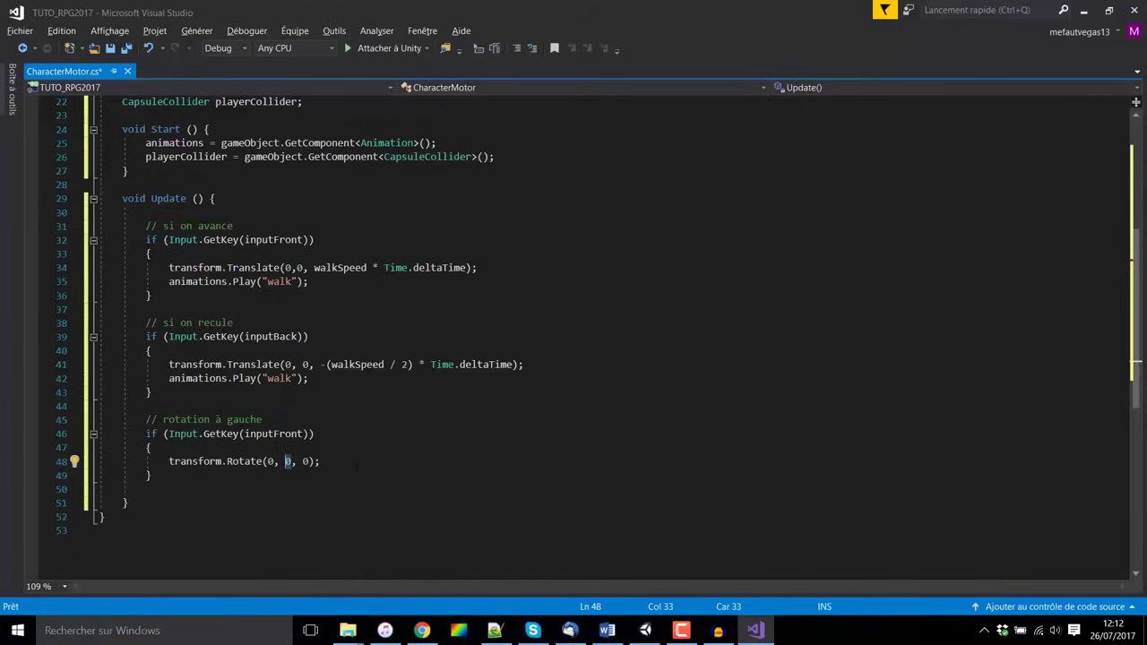
text(-turn)
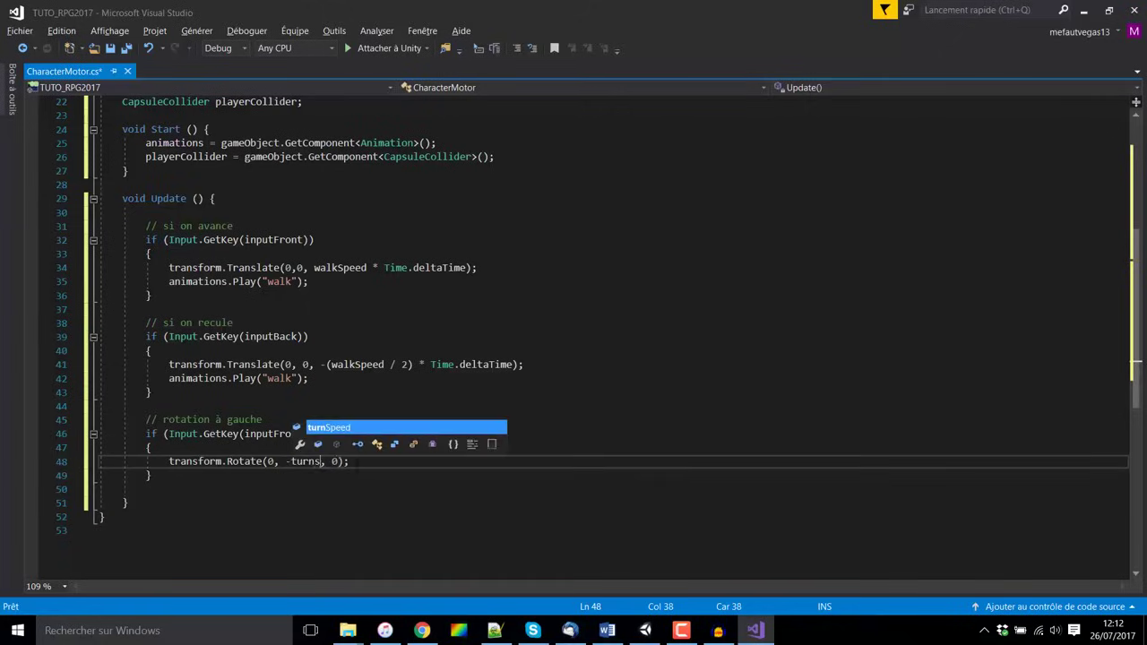
text(Speed)
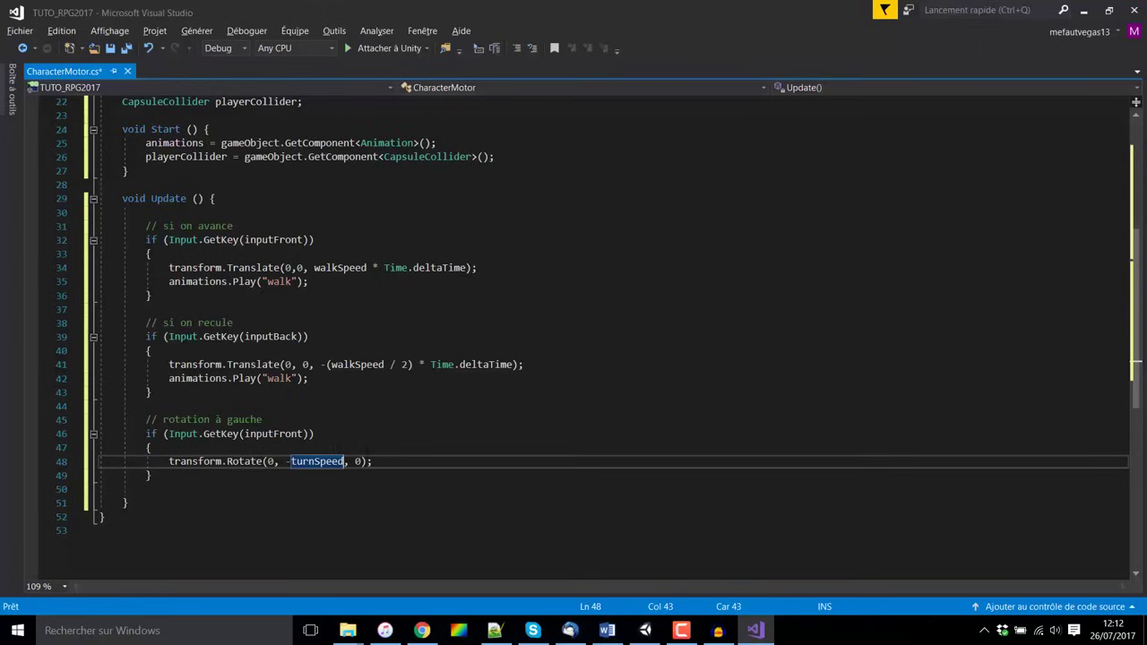
scroll(460, 384, up, 7)
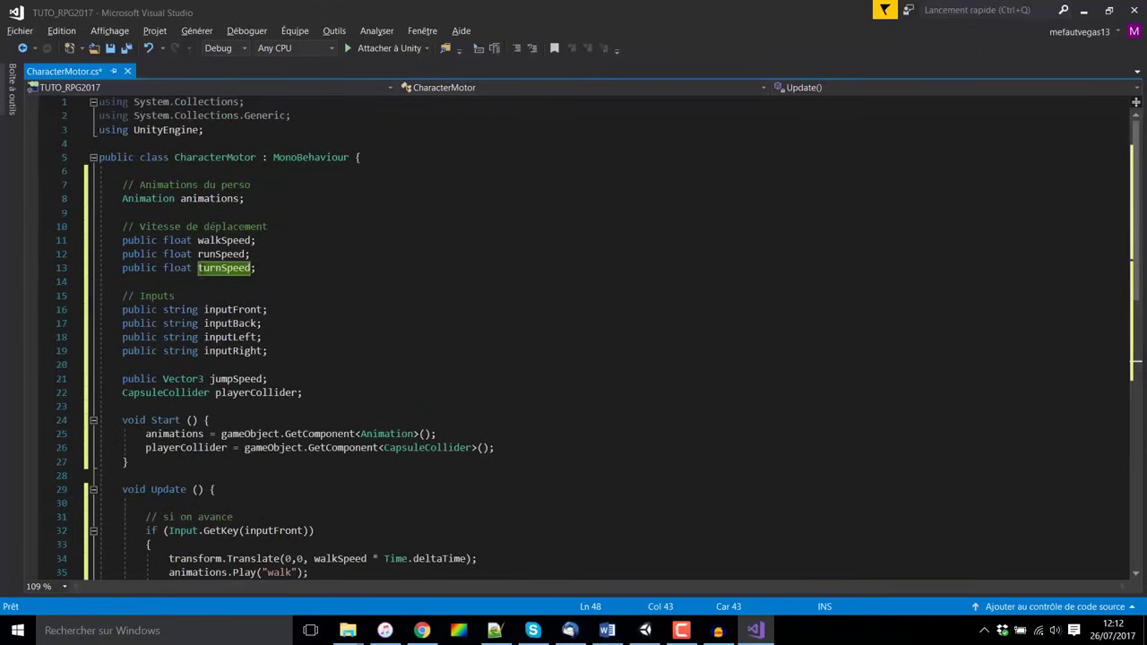
scroll(459, 383, down, 2)
scroll(460, 384, down, 1)
scroll(460, 383, down, 3)
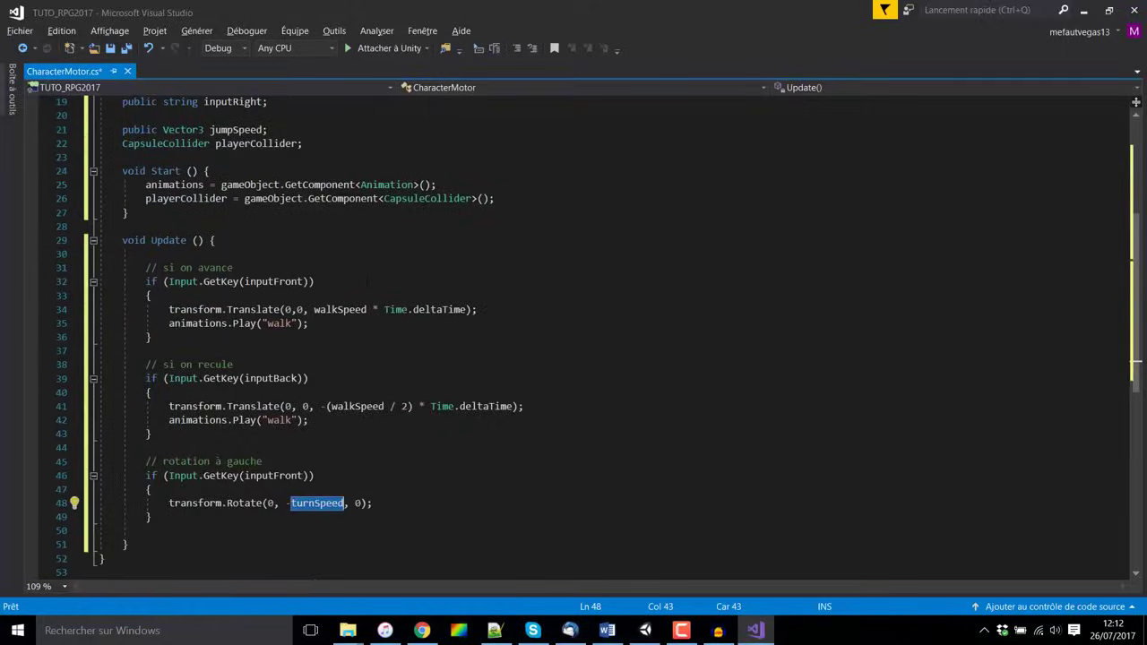
scroll(460, 383, down, 5)
click(373, 295)
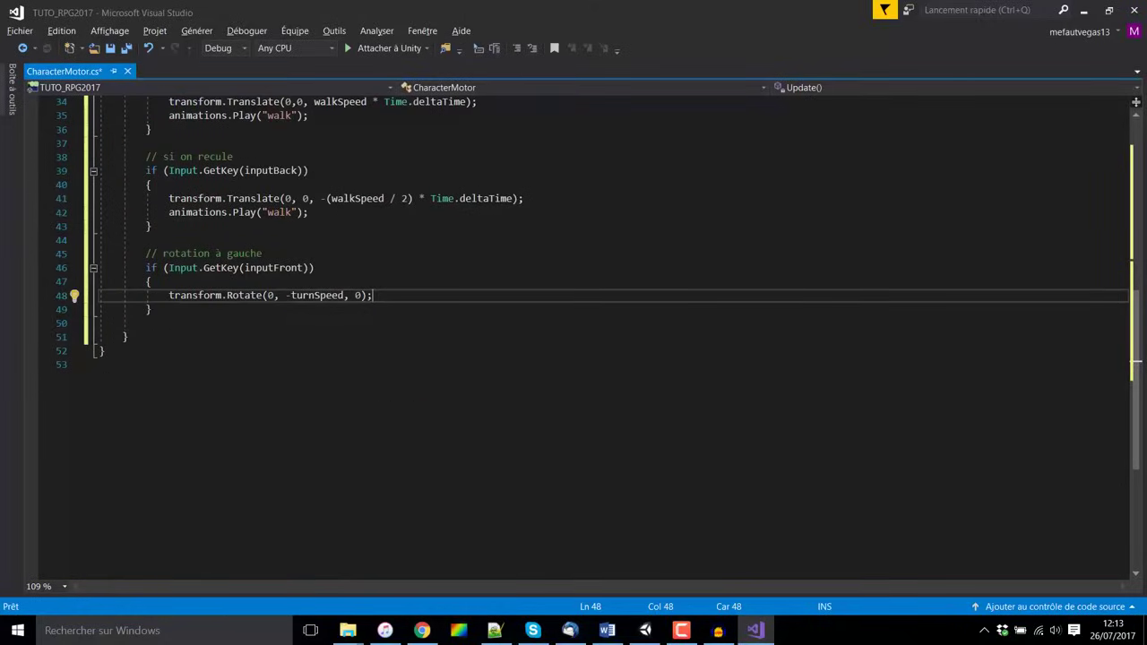
scroll(372, 295, up, 3)
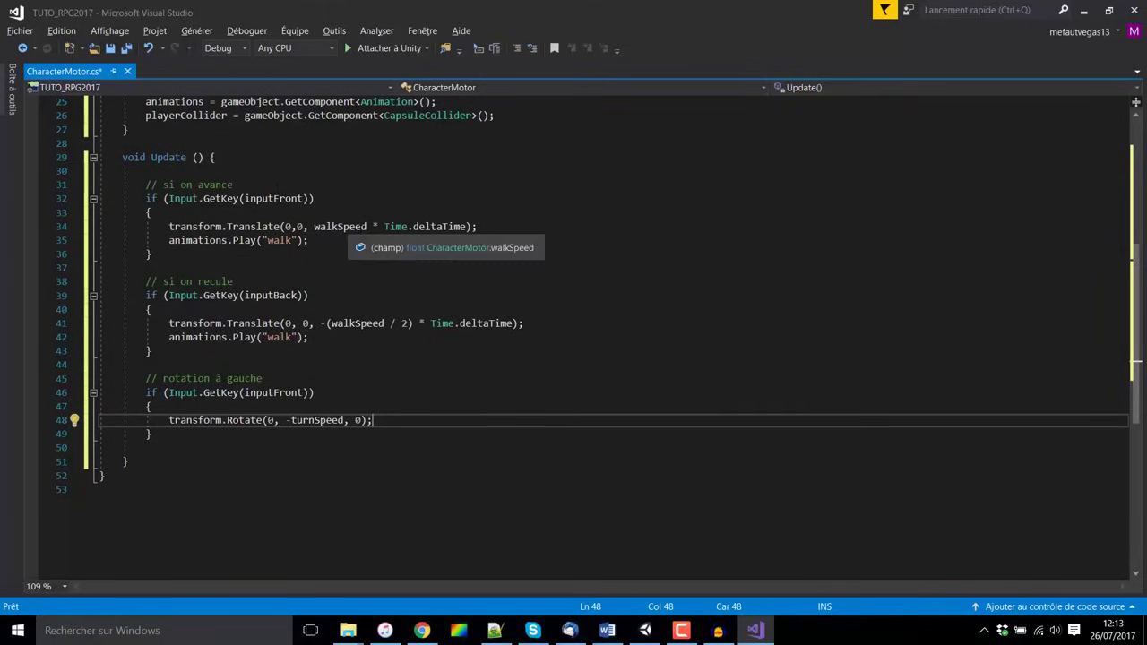
click(320, 322)
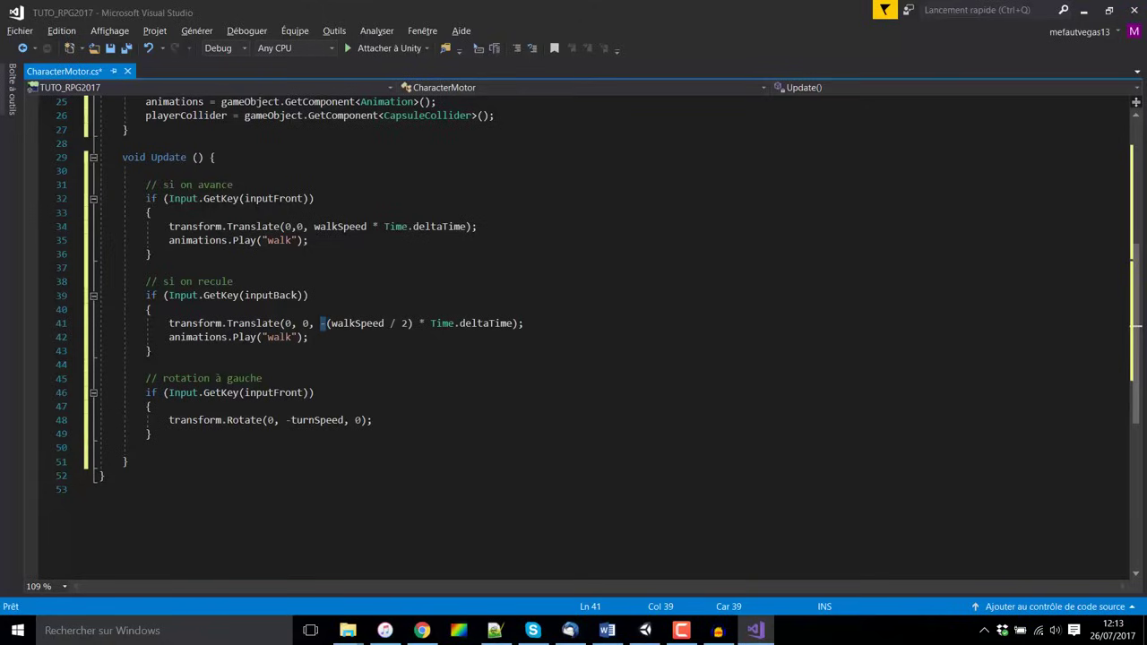
click(152, 309)
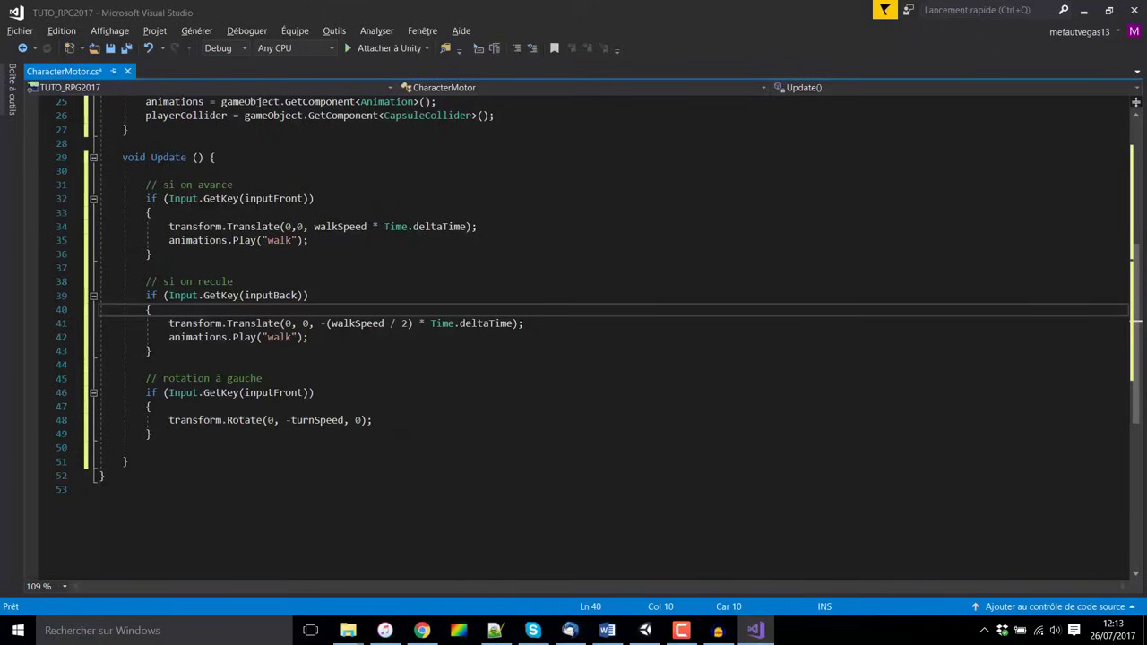
Duplicate the left-rotation block, rename its comment to 'droite' and remove the minus sign.
drag(154, 434, 146, 378)
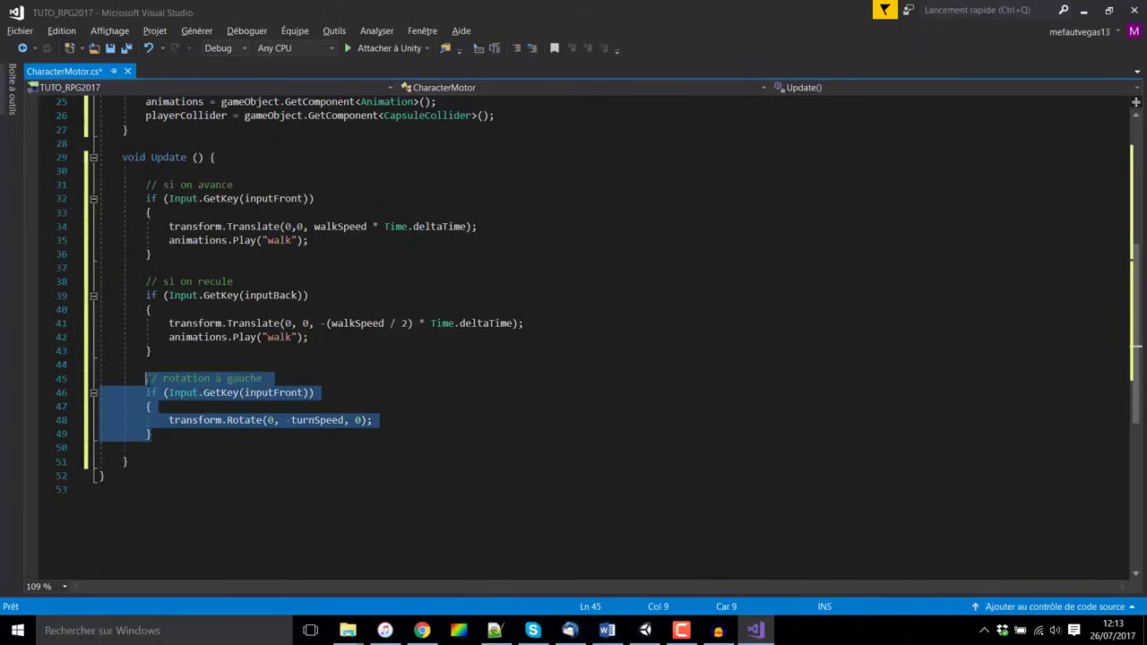
click(170, 434)
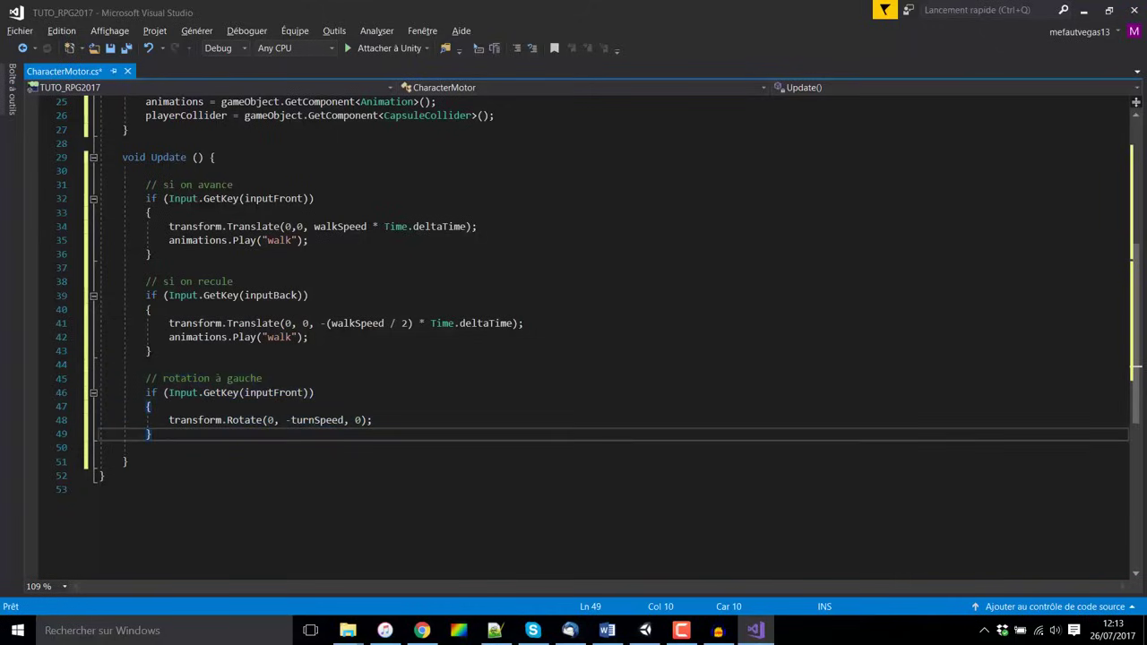
key(Return)
key(Return)
text(// rotation à gauche         if (Input.GetKey(inputFront))         {             transform.Rotate(0, -turnSpeed, 0);         })
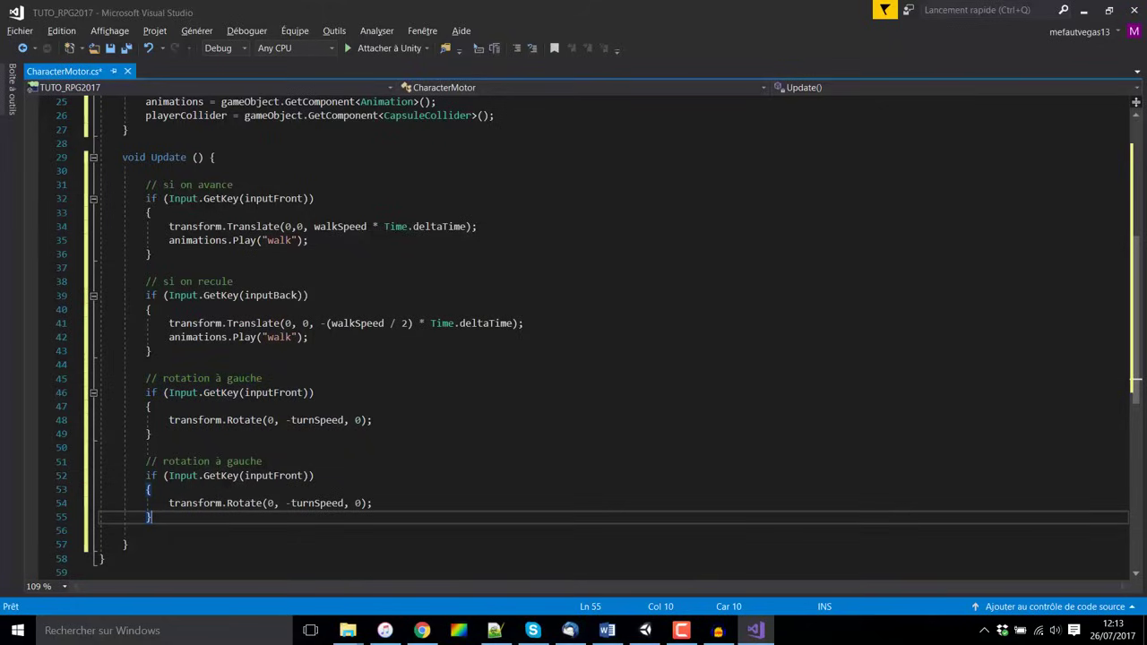
click(247, 462)
double_click(246, 462)
text(dr)
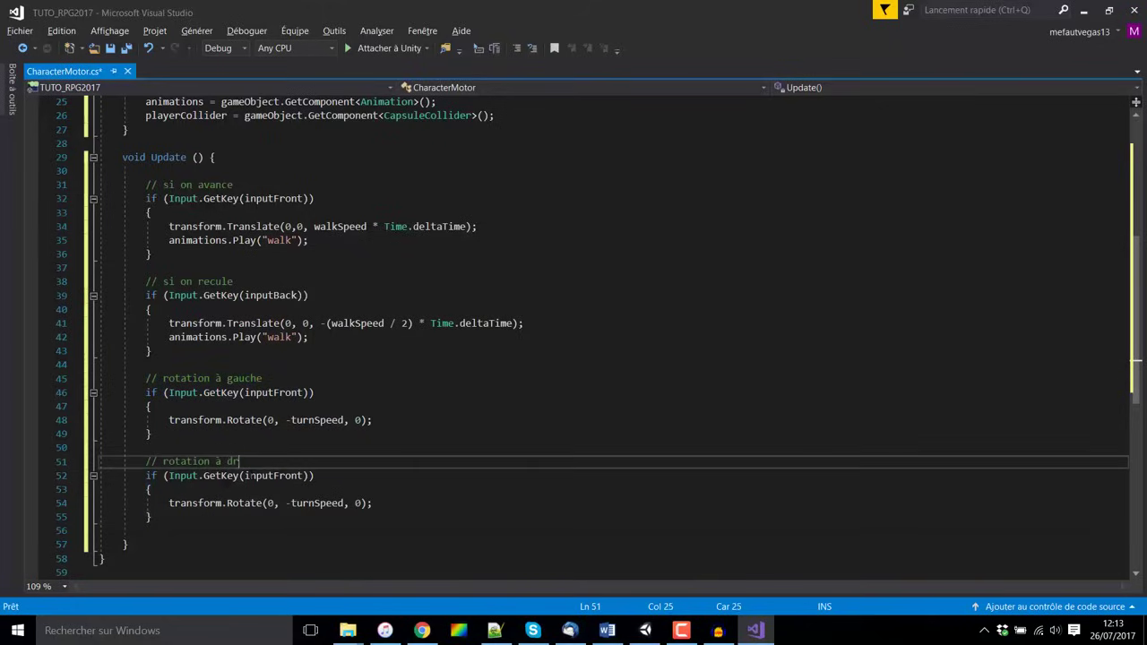
text(oite)
click(290, 502)
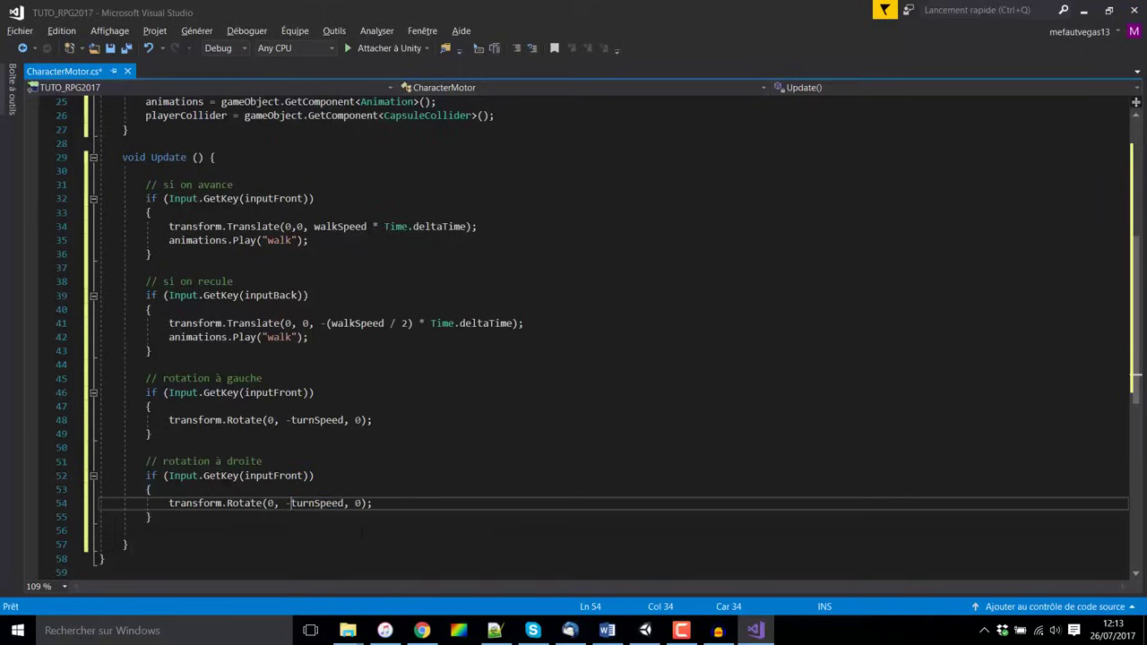
key(BackSpace)
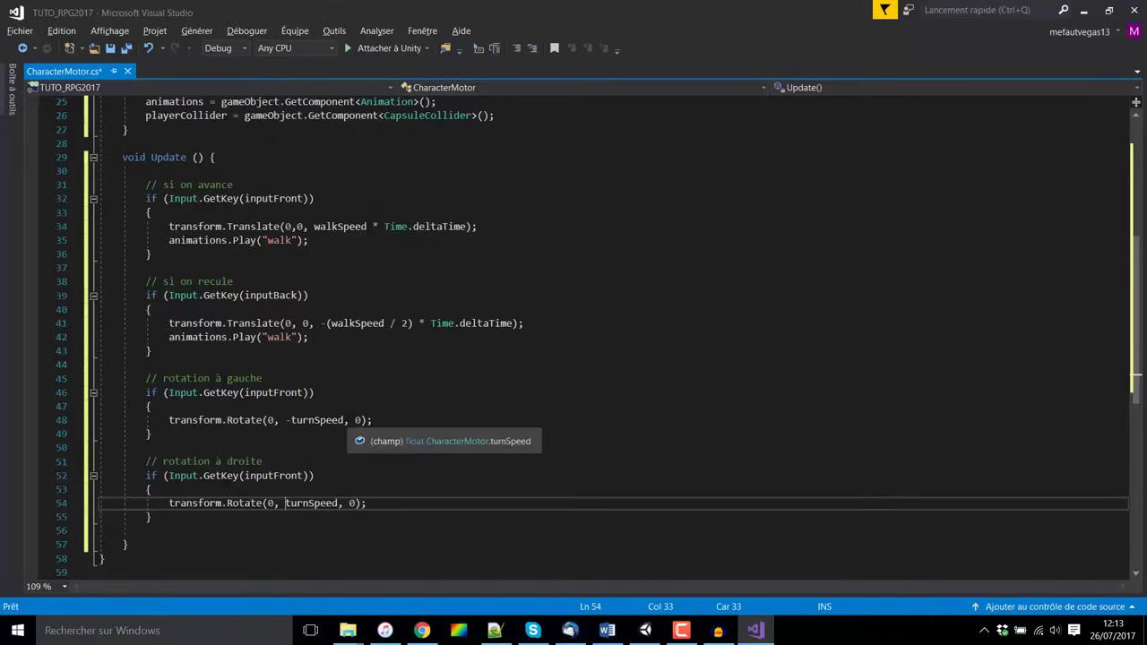
Multiply turnSpeed by Time.deltaTime on both rotation lines.
click(343, 419)
text(* )
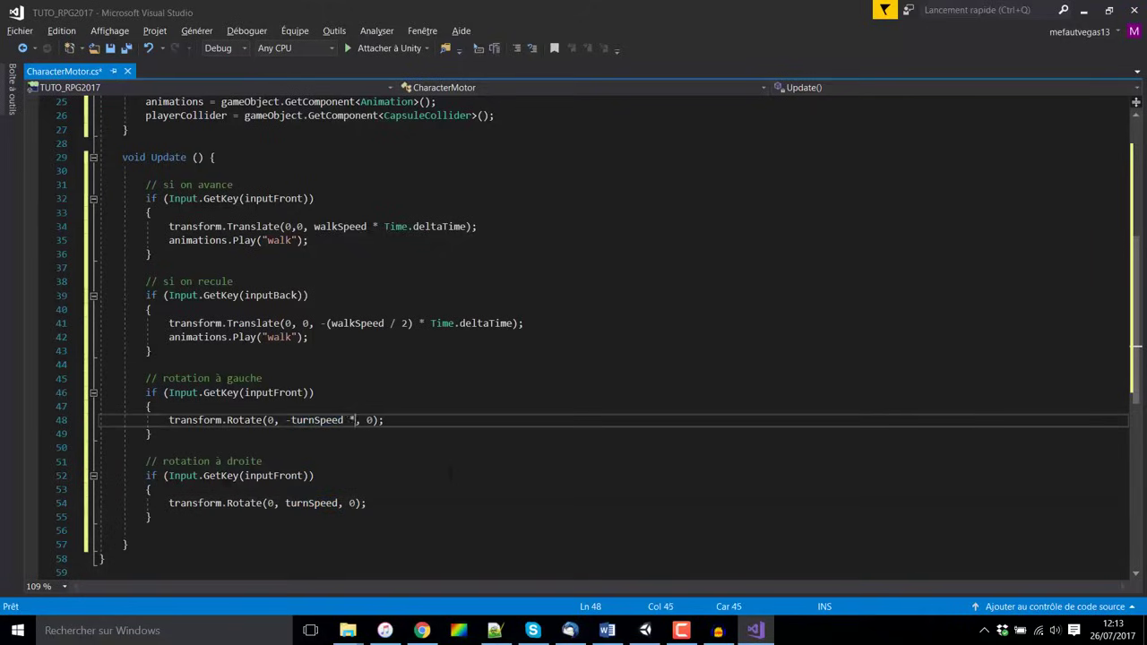
text(time)
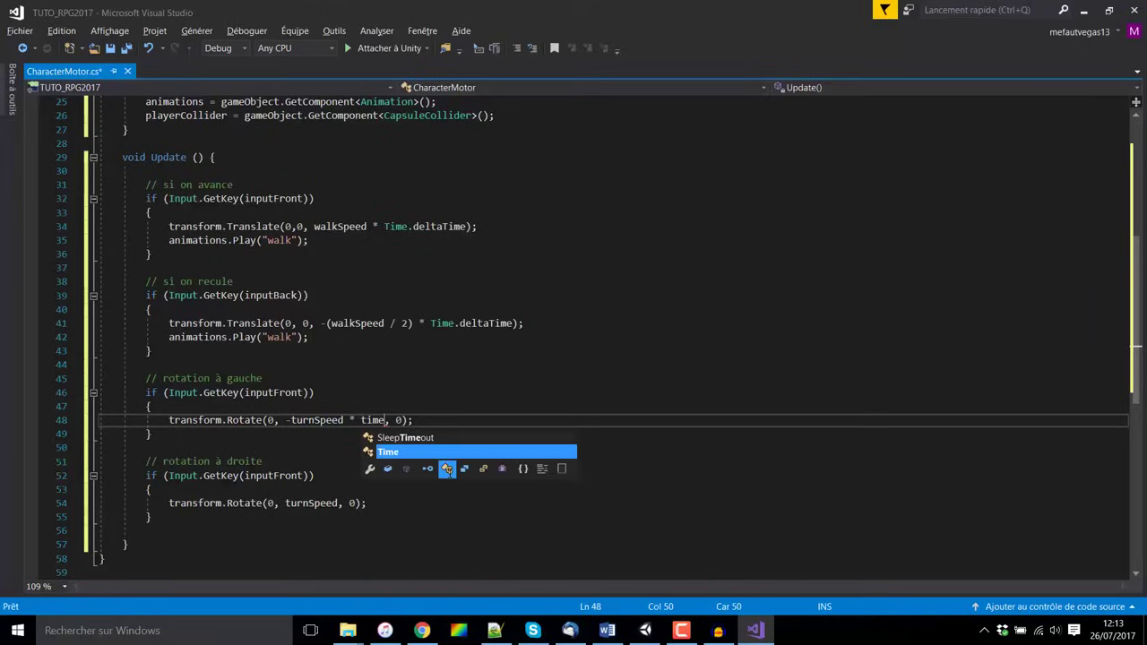
text(.d)
key(Tab)
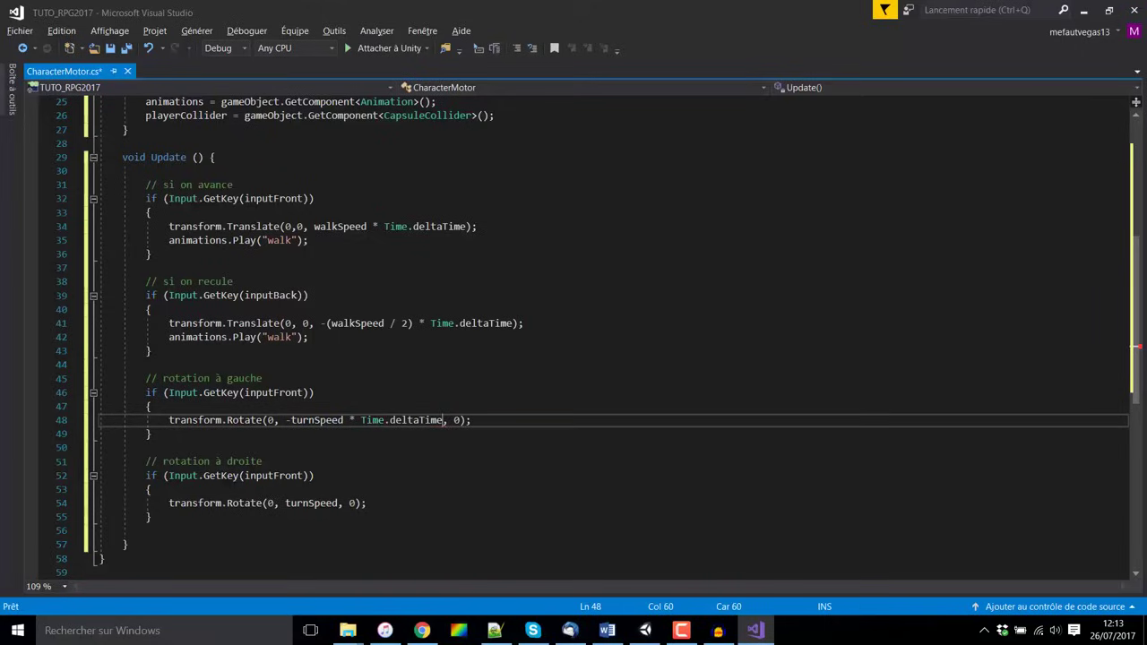
key(ctrl+shift+Left)
key(ctrl+shift+Left)
key(ctrl+shift+Left)
key(shift+Left)
key(shift+Right)
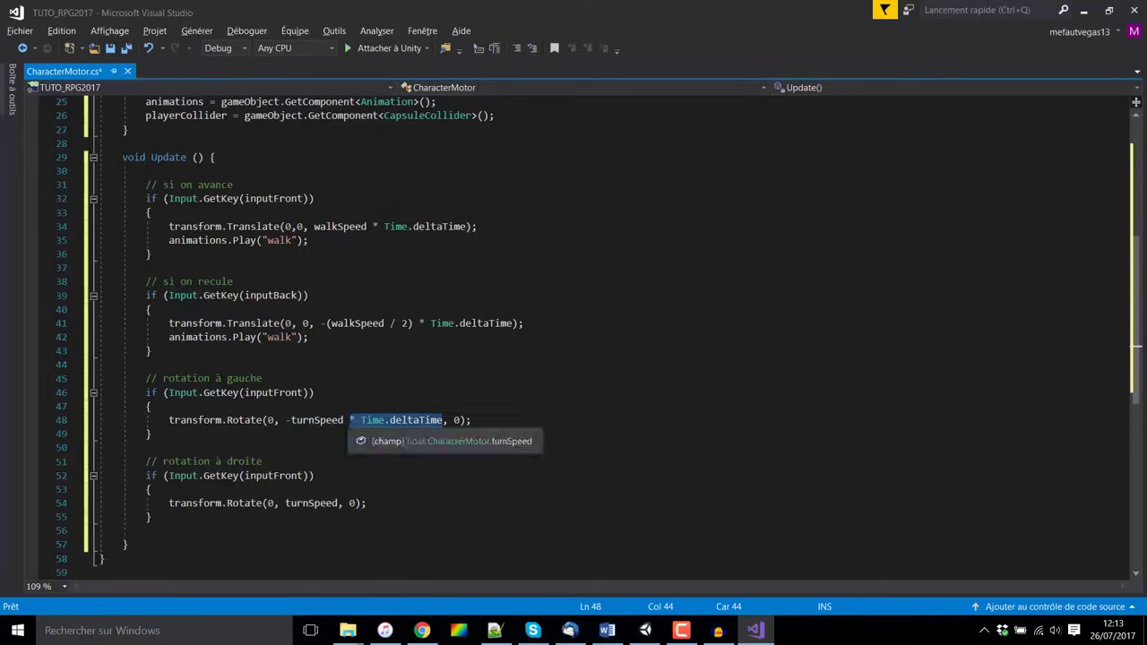
key(ctrl+c)
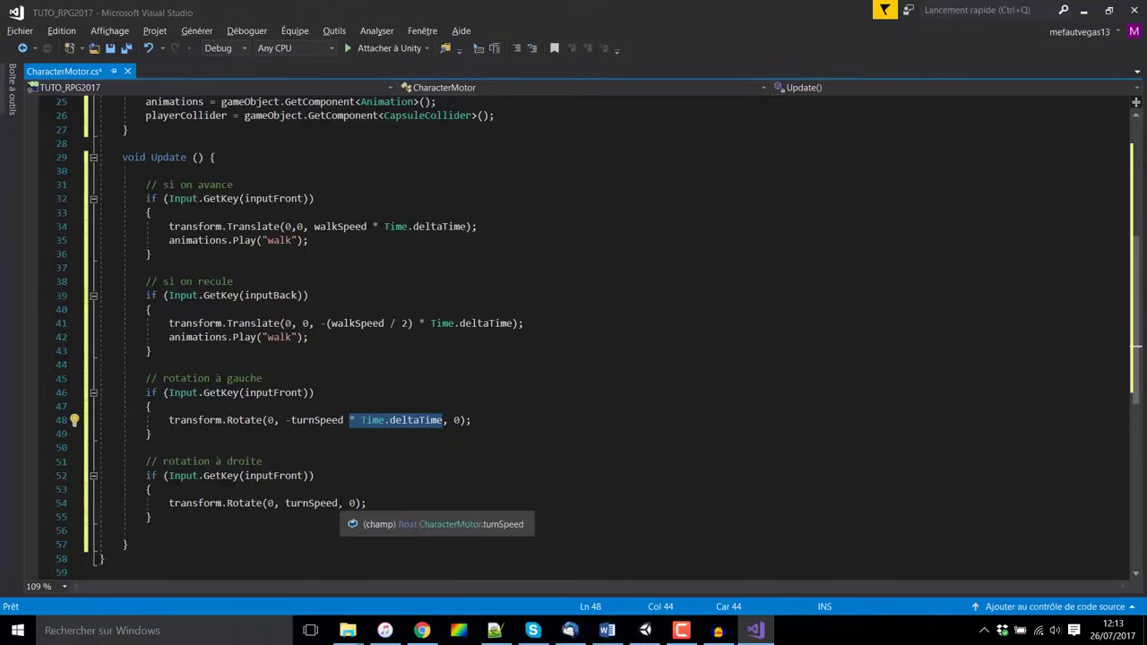
click(337, 502)
key(ctrl+v)
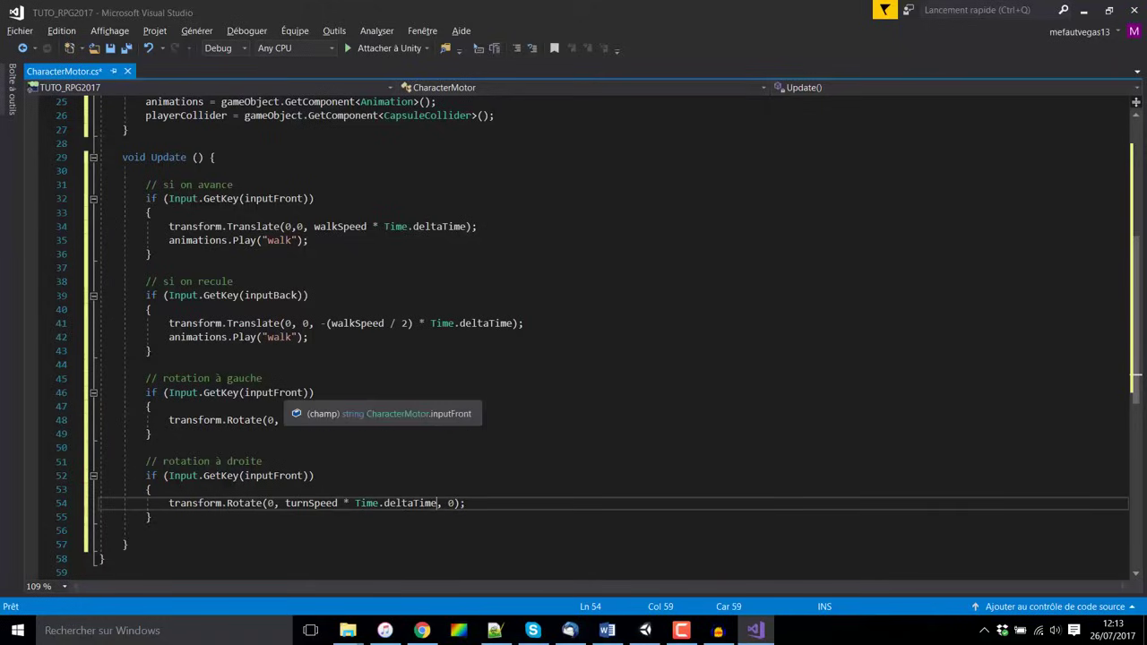
Change the rotation conditions to inputLeft and inputRight and save CharacterMotor.cs.
click(303, 393)
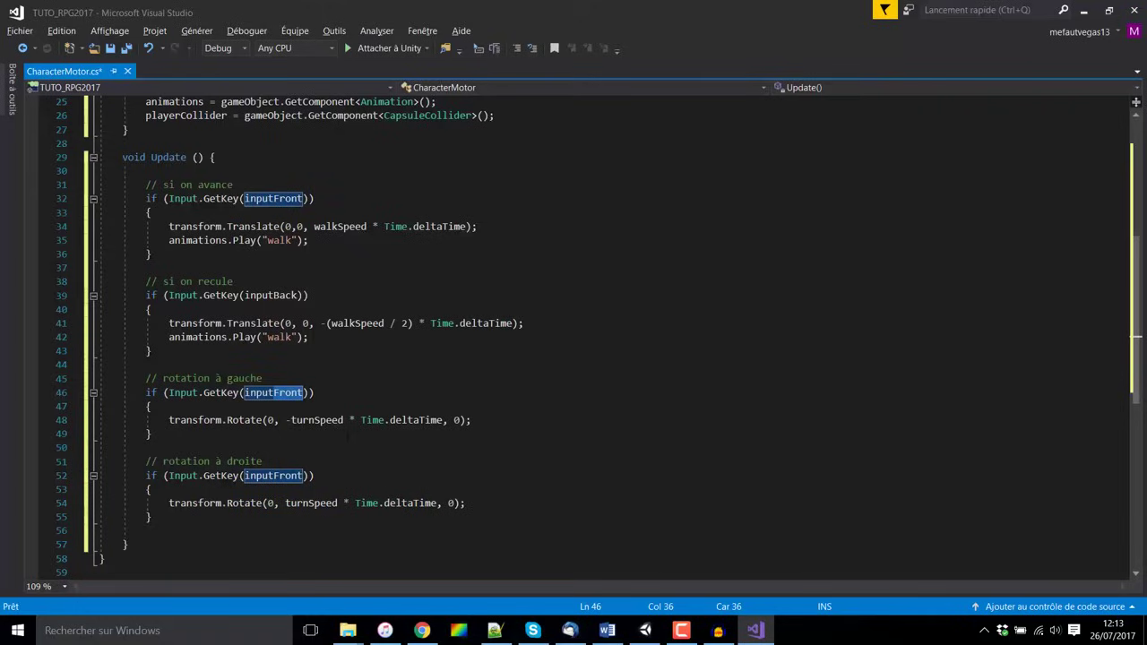
key(BackSpace)
key(BackSpace)
key(BackSpace)
text(Le)
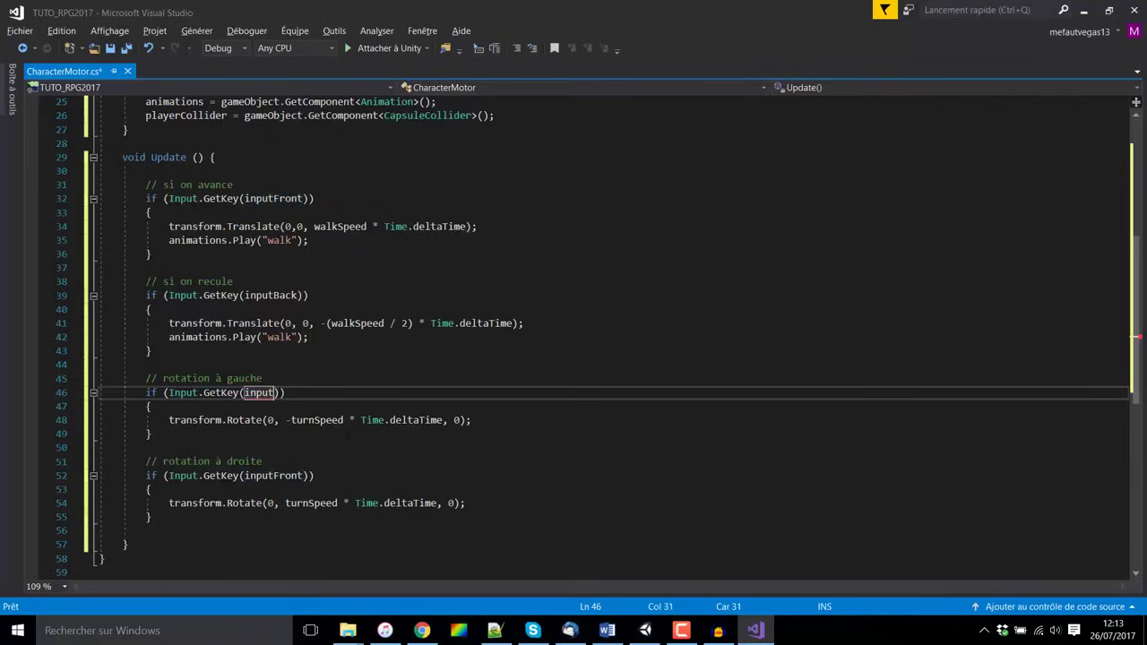
text(ft)
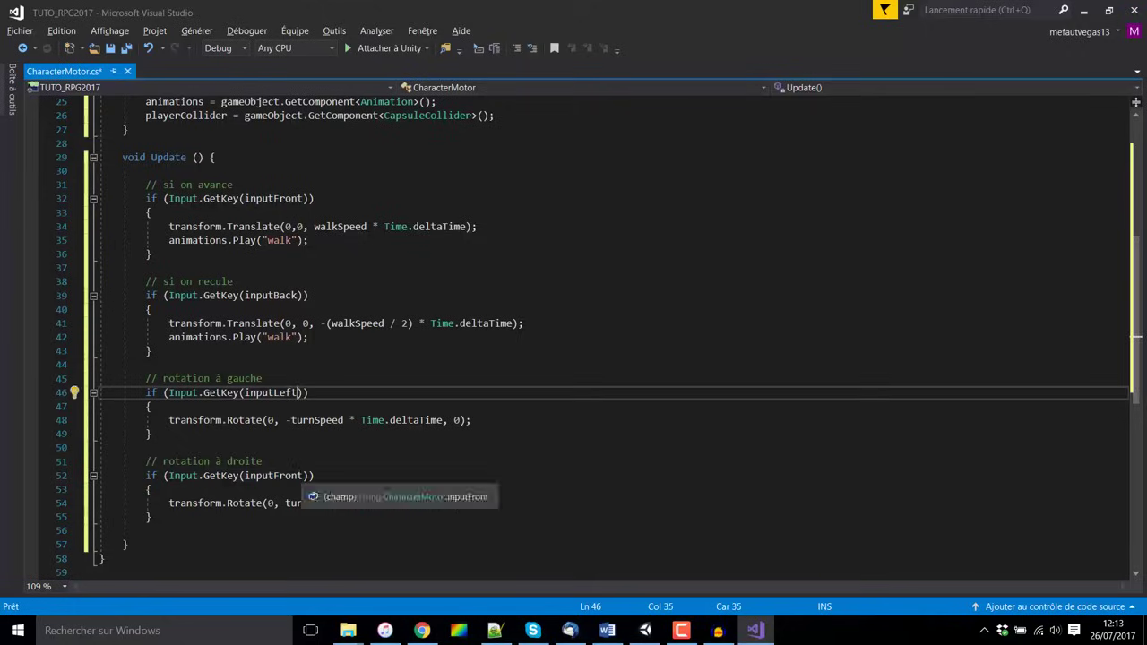
click(303, 476)
key(BackSpace)
key(BackSpace)
key(BackSpace)
text(Right)
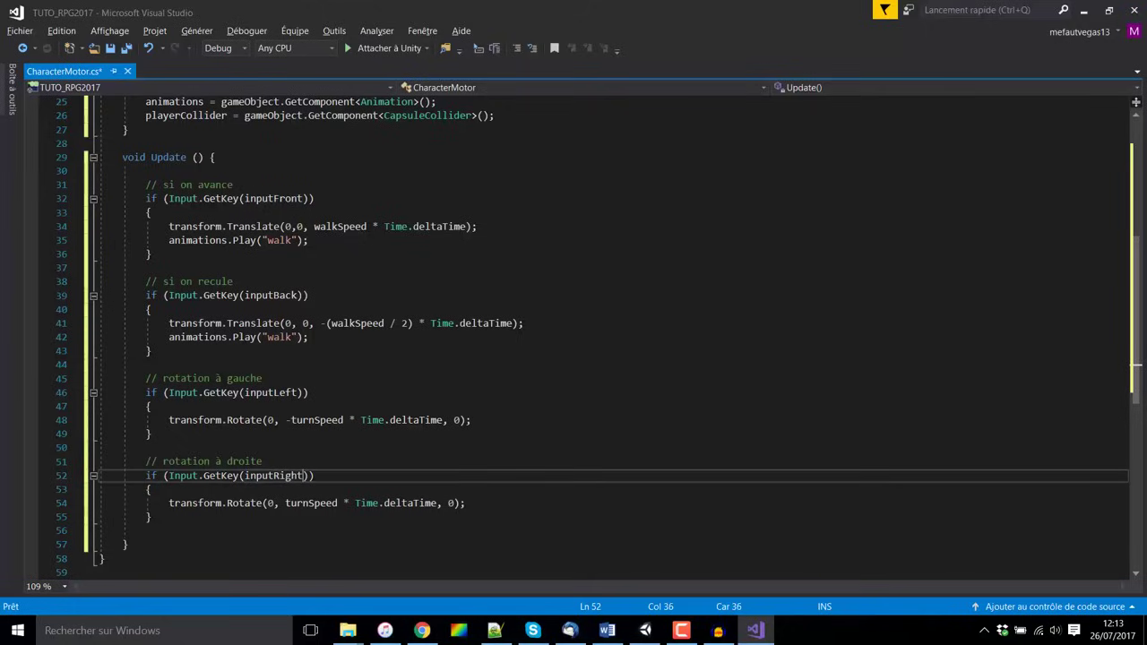
click(338, 503)
key(ctrl+s)
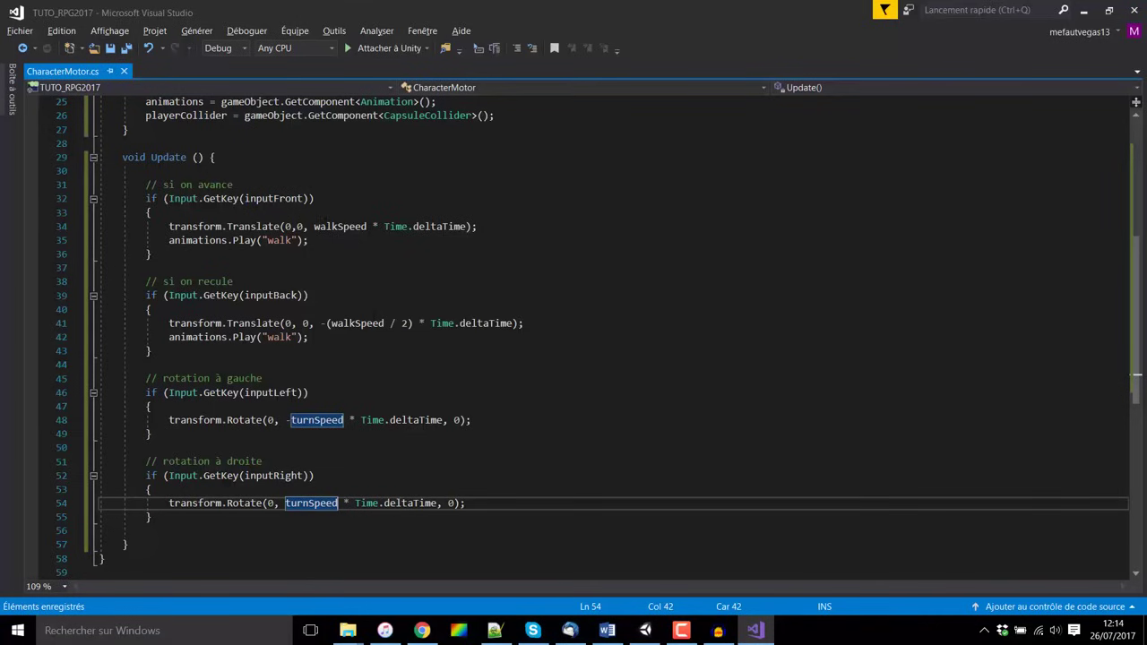
Return to Unity, clear the Console, and scroll to the Character Motor speed and Input fields.
click(645, 630)
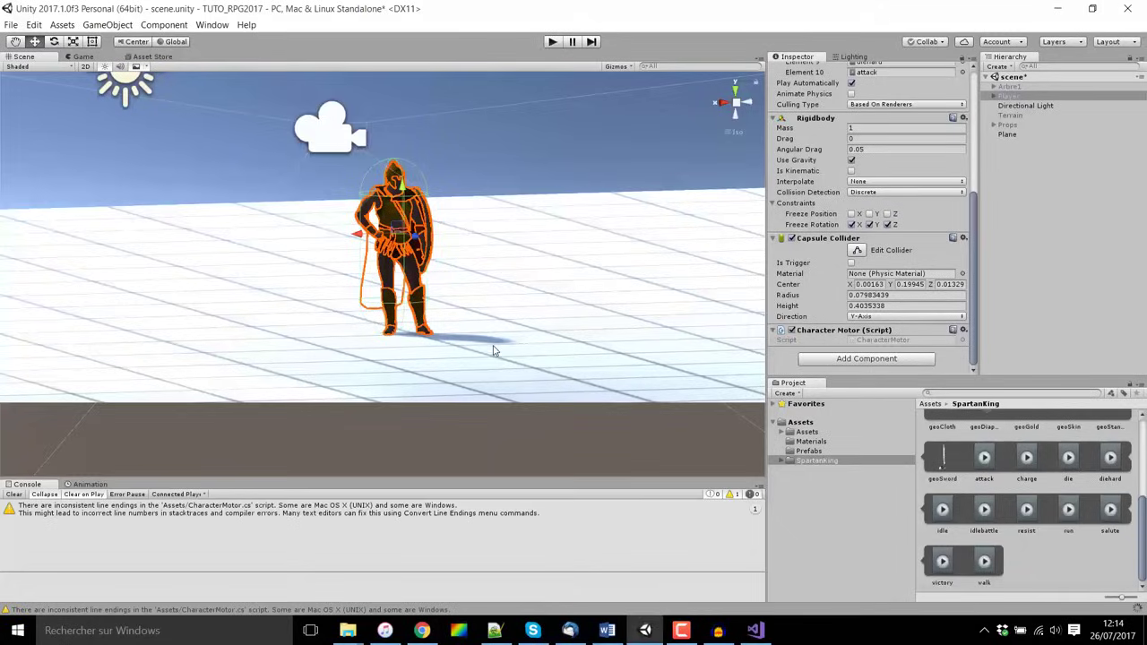
scroll(507, 334, up, 2)
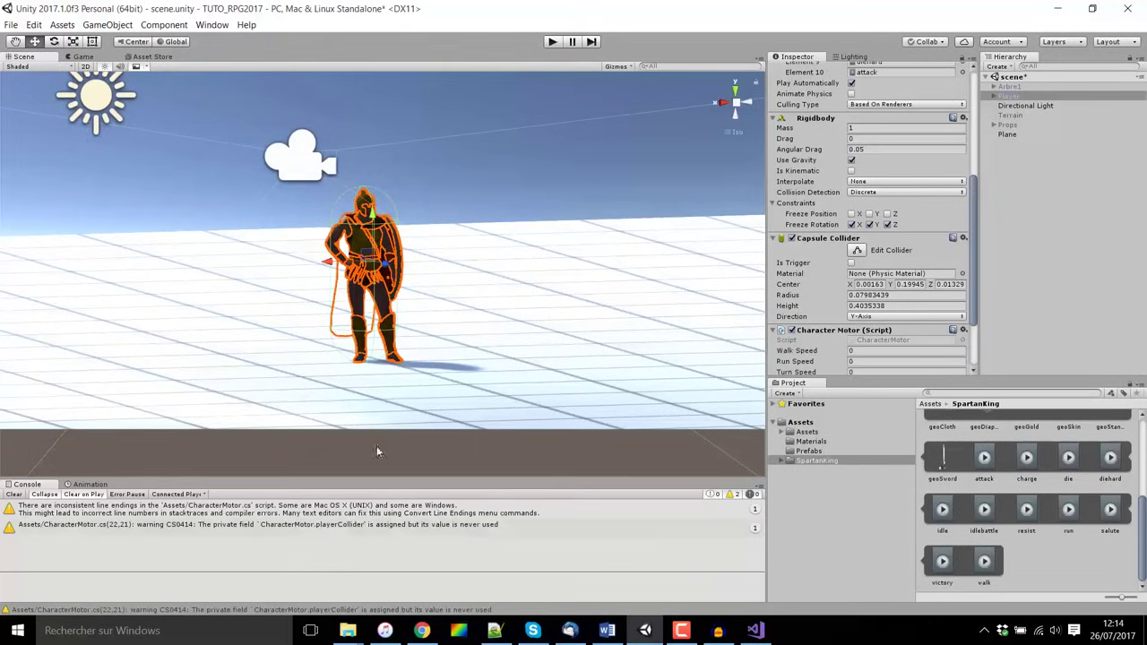
click(13, 494)
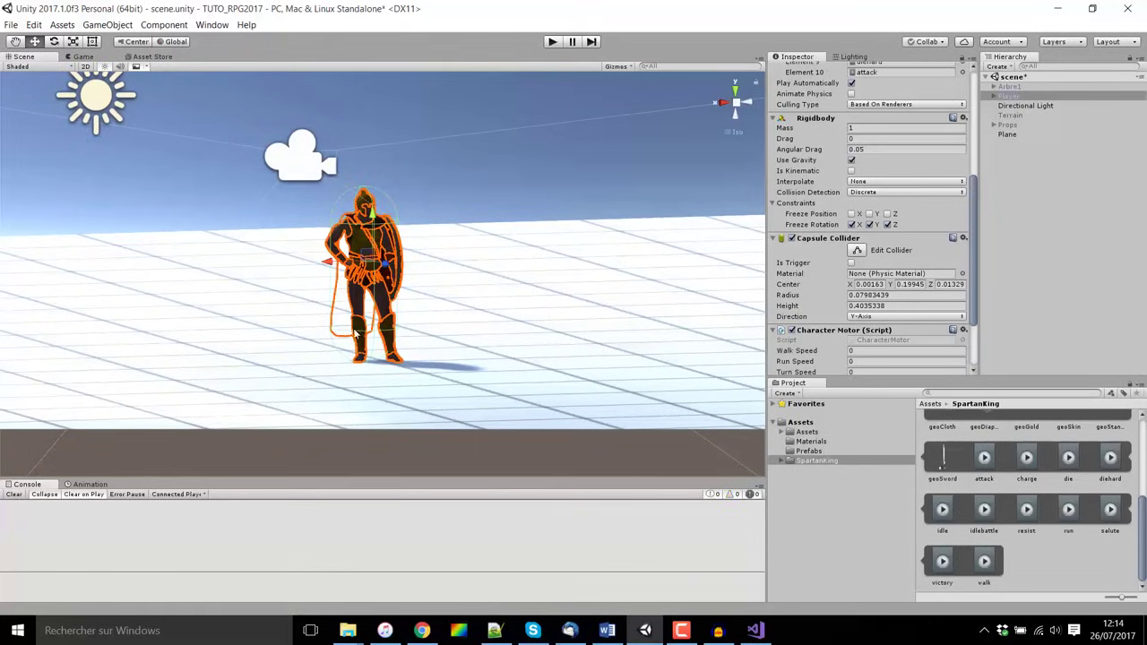
scroll(355, 336, up, 2)
scroll(208, 142, down, 4)
scroll(748, 148, up, 3)
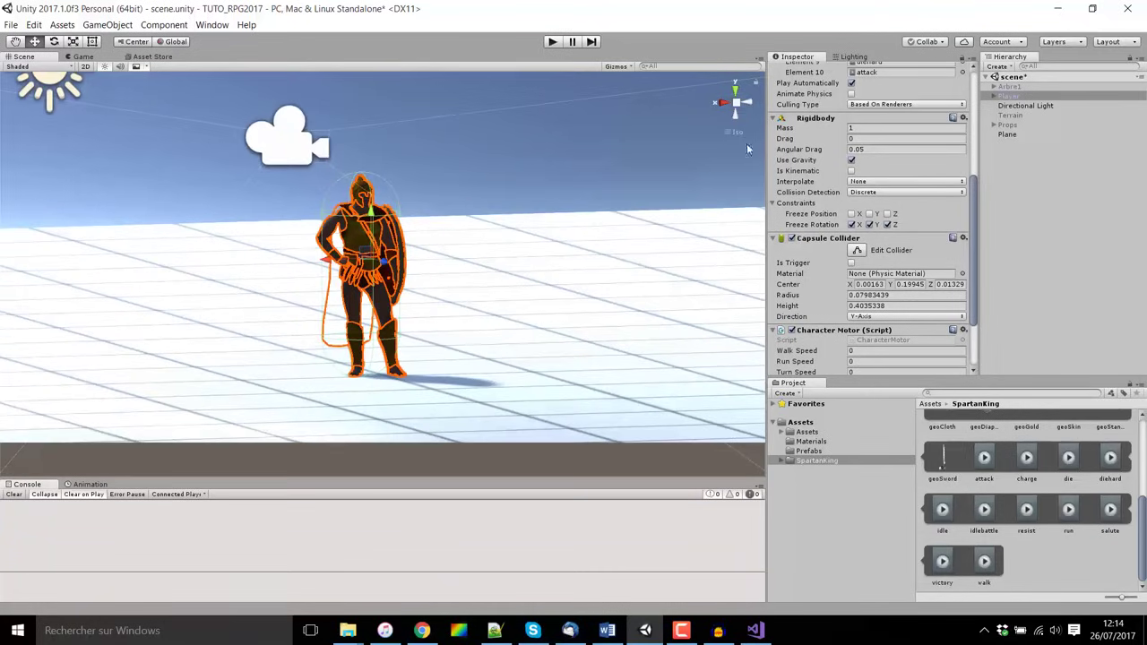
scroll(602, 149, up, 2)
scroll(472, 197, up, 3)
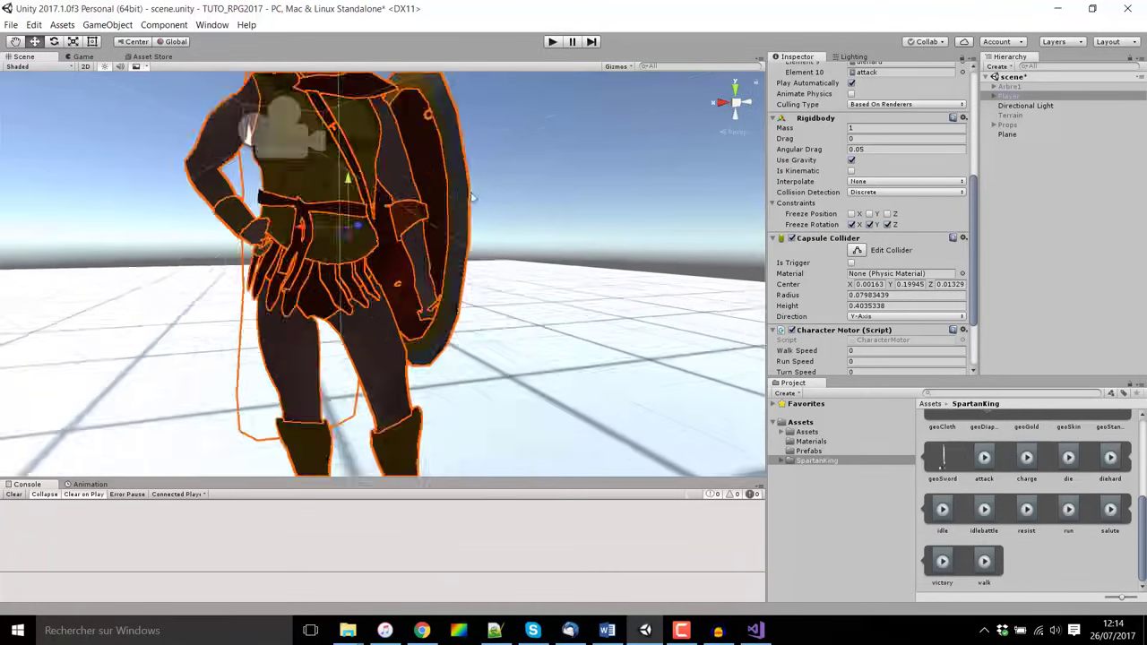
scroll(512, 258, down, 5)
scroll(502, 253, down, 1)
scroll(502, 258, down, 1)
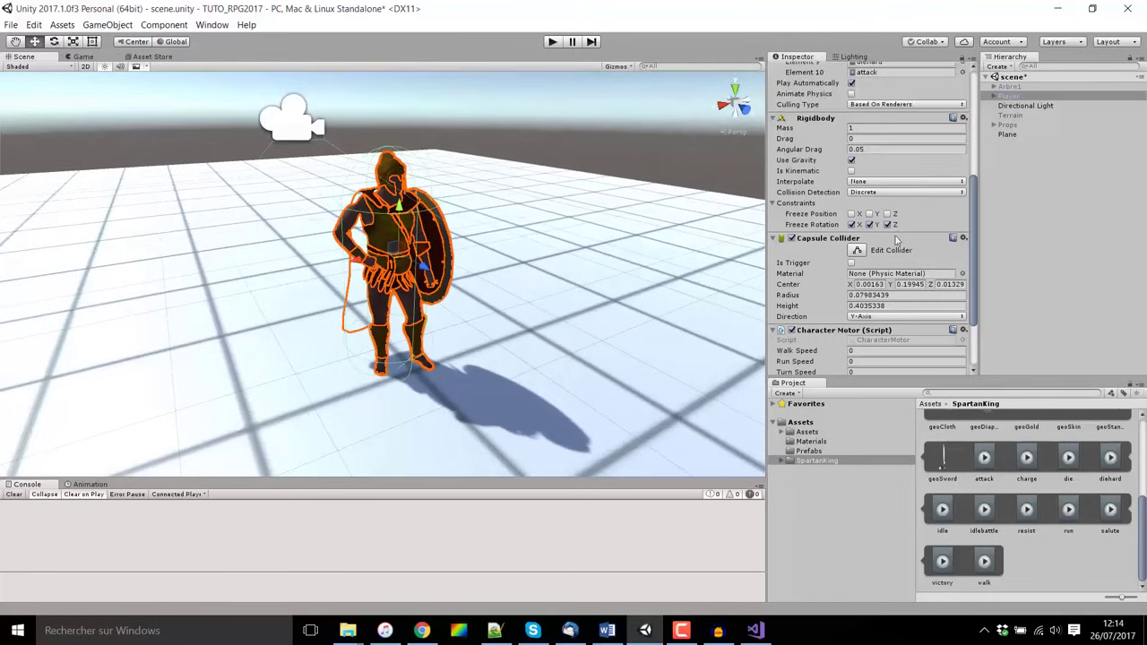
scroll(896, 238, down, 3)
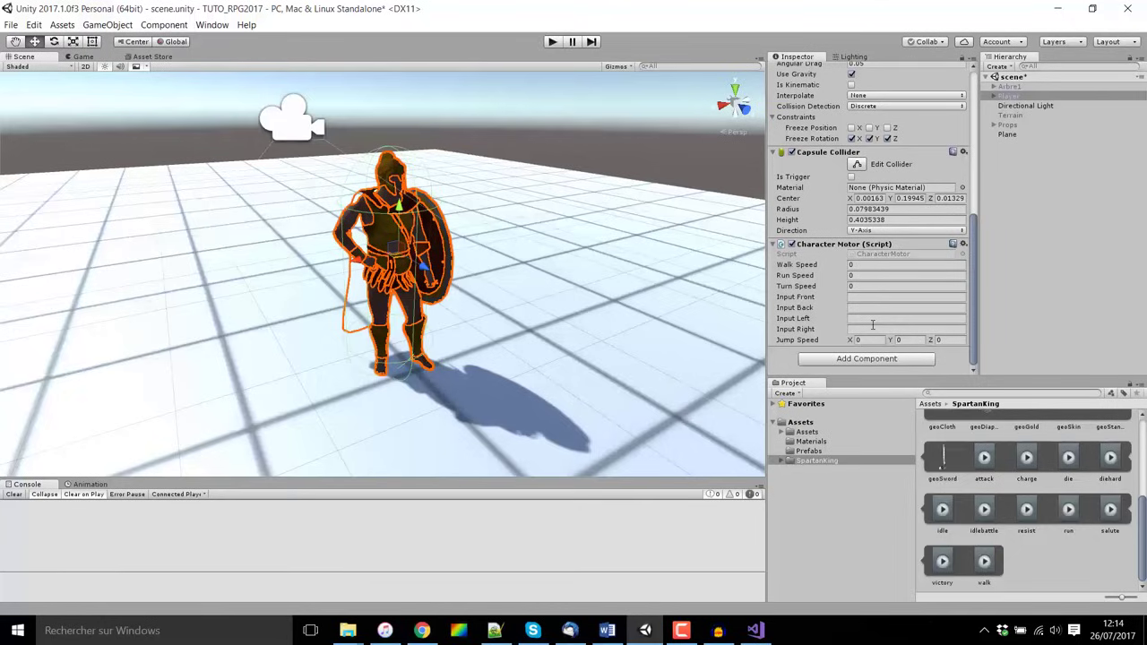
Set Walk Speed to 3, Run Speed to 6 and Turn Speed to 200.
click(872, 266)
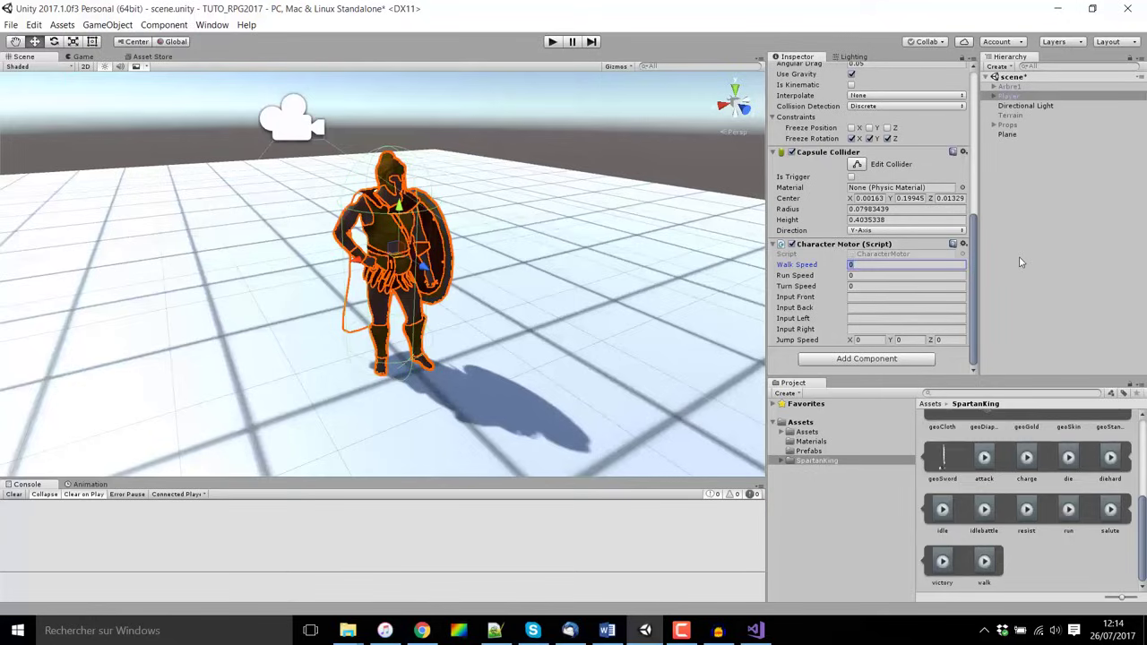
text(3)
click(860, 275)
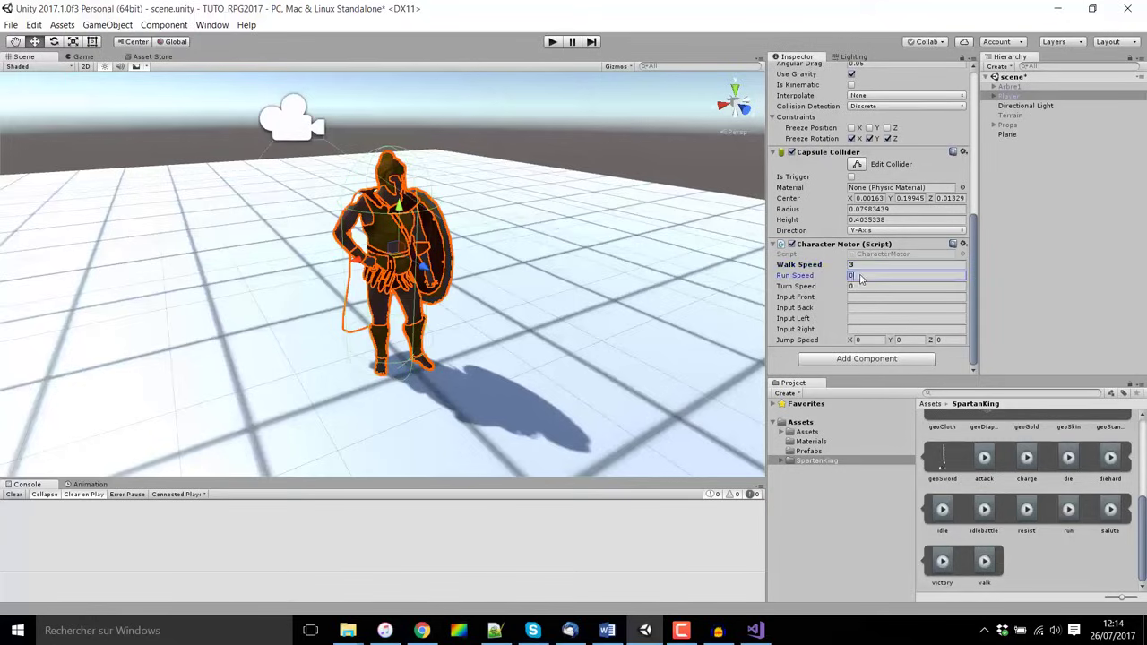
text(6)
click(864, 287)
text(2)
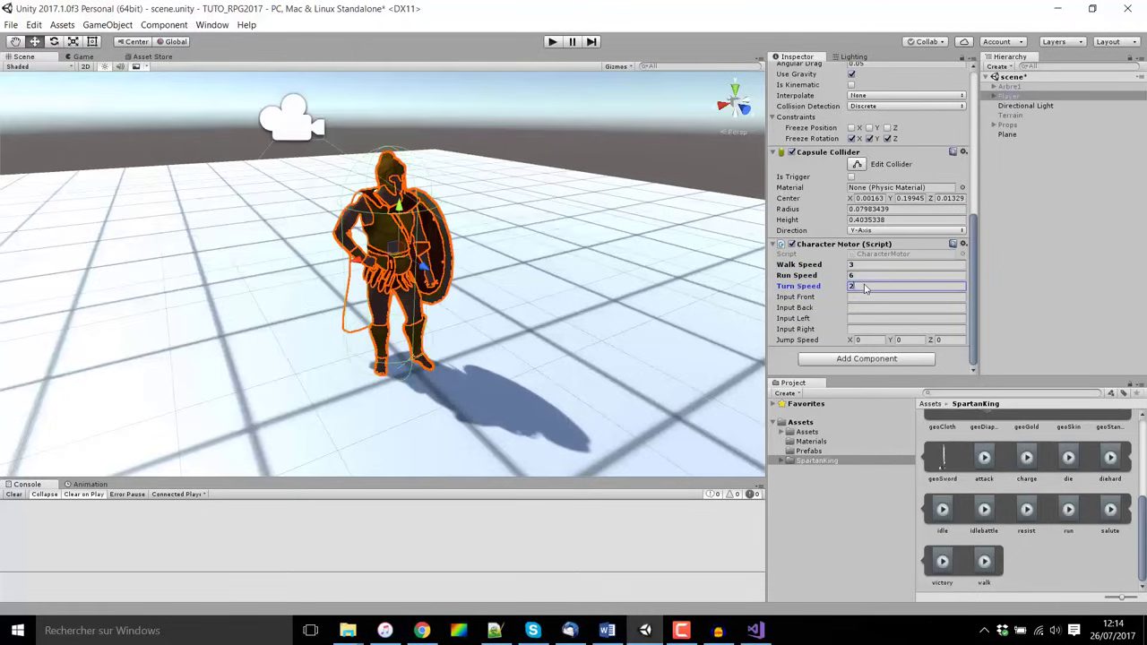
text(00)
Set Input Front, Back, Left and Right to z, s, q and d.
click(863, 297)
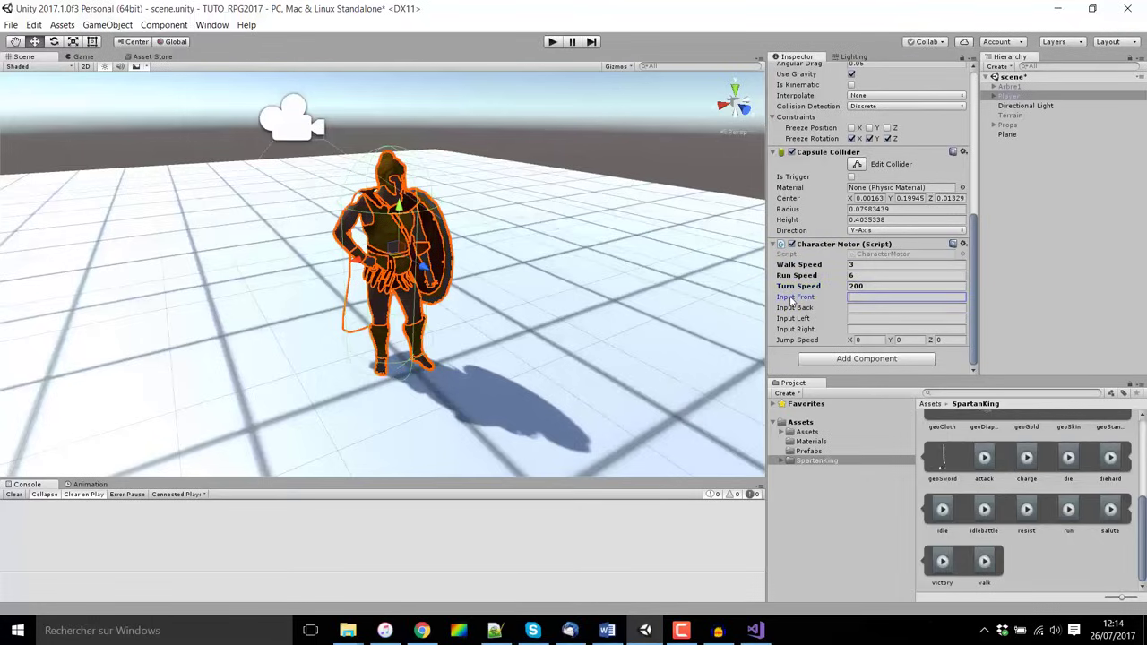
text(z)
click(863, 307)
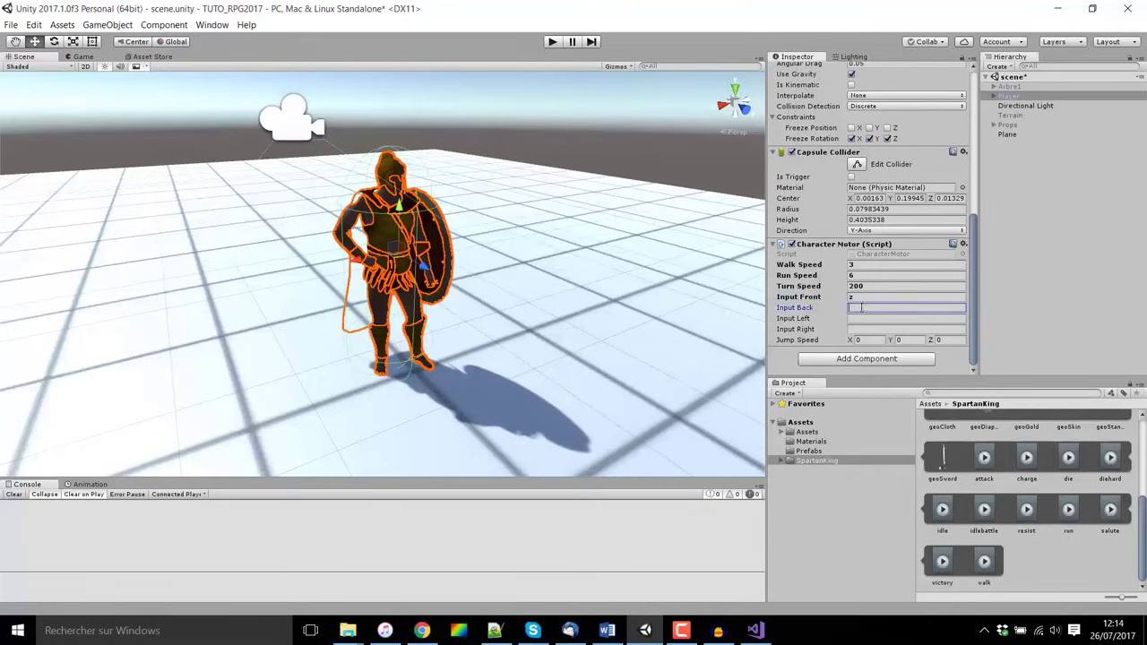
text(s)
click(865, 319)
text(q)
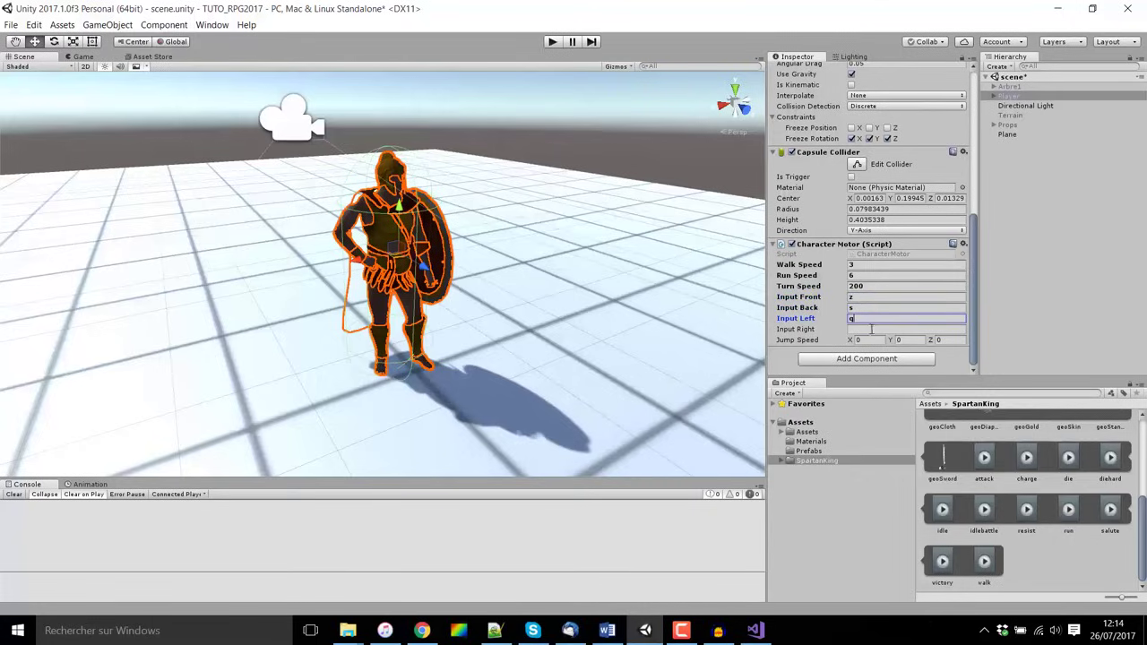
click(873, 329)
text(d)
click(899, 321)
click(872, 304)
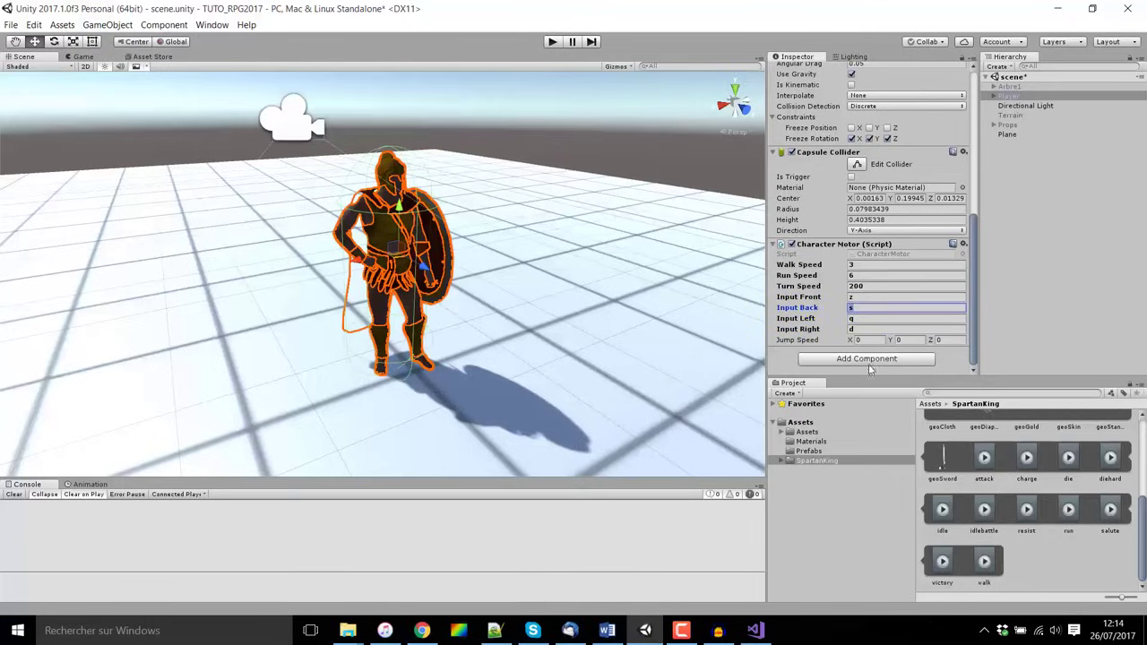
click(873, 296)
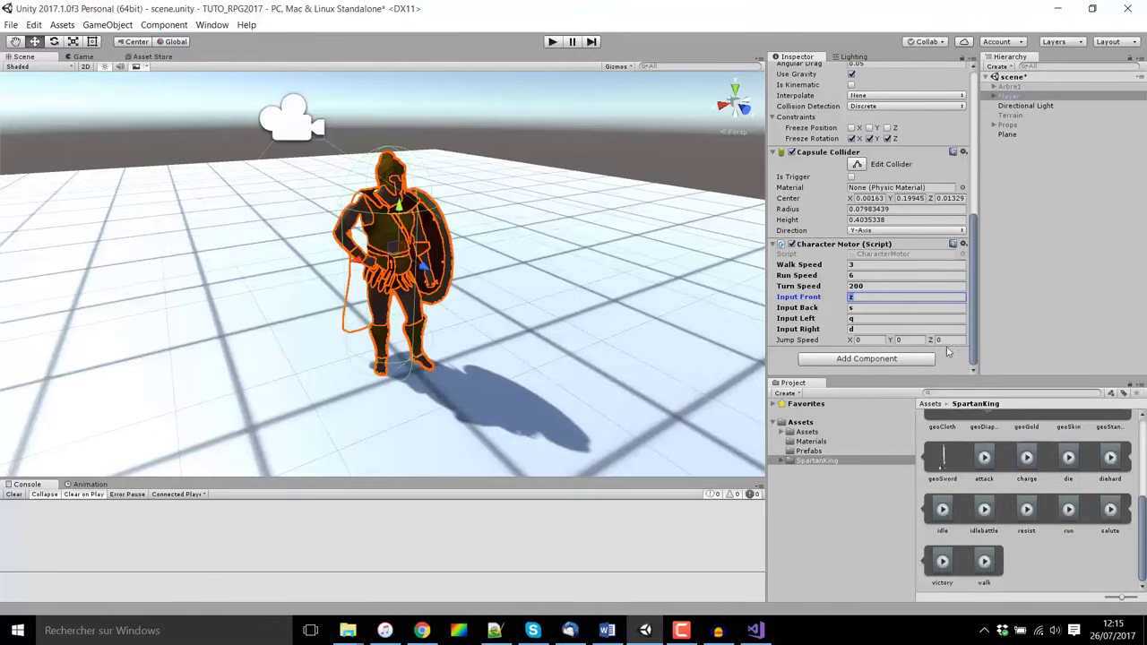
Change Run Speed to 0 and start Play mode.
click(874, 278)
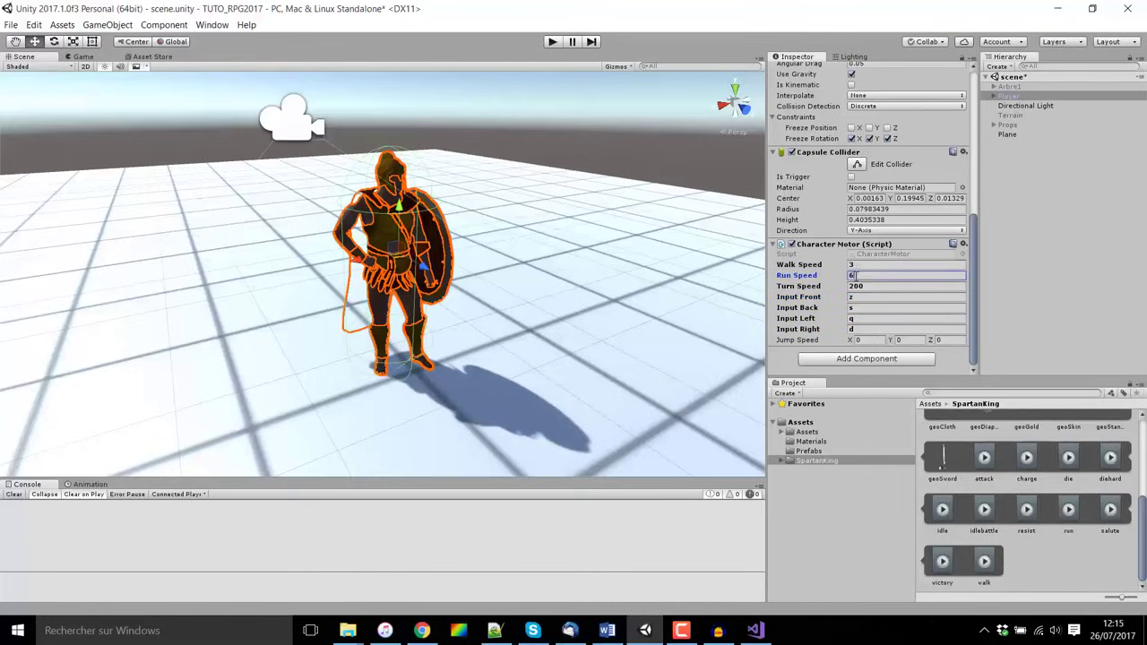
text(0)
click(550, 42)
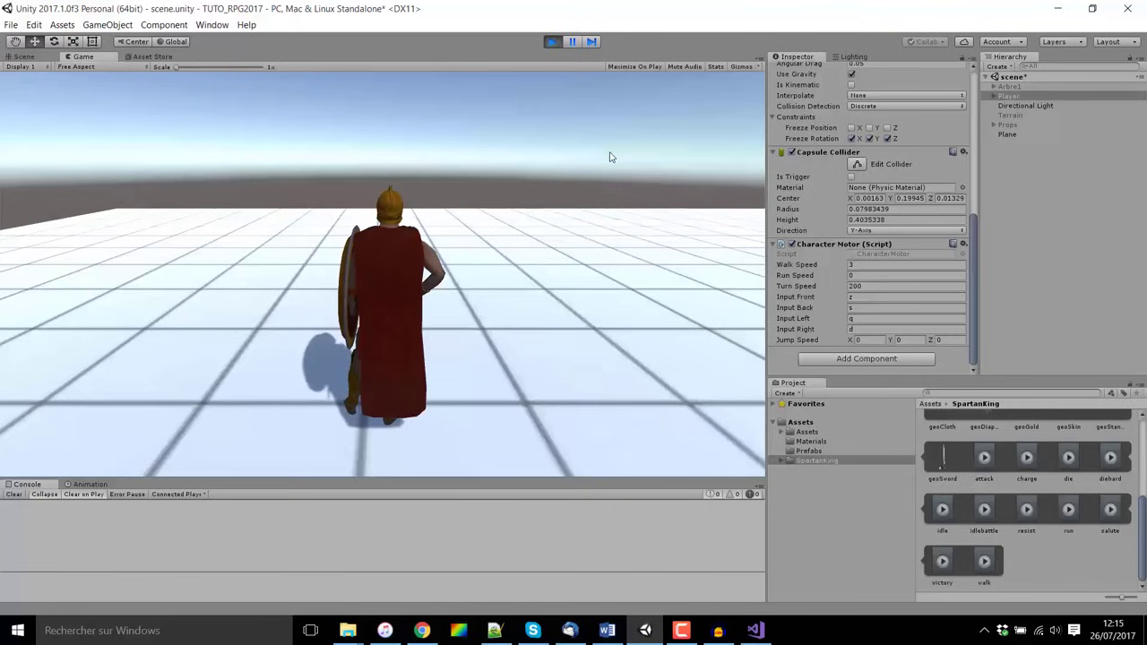
Walk the Spartan forward with z and turn him left and right with q and d.
key(z)
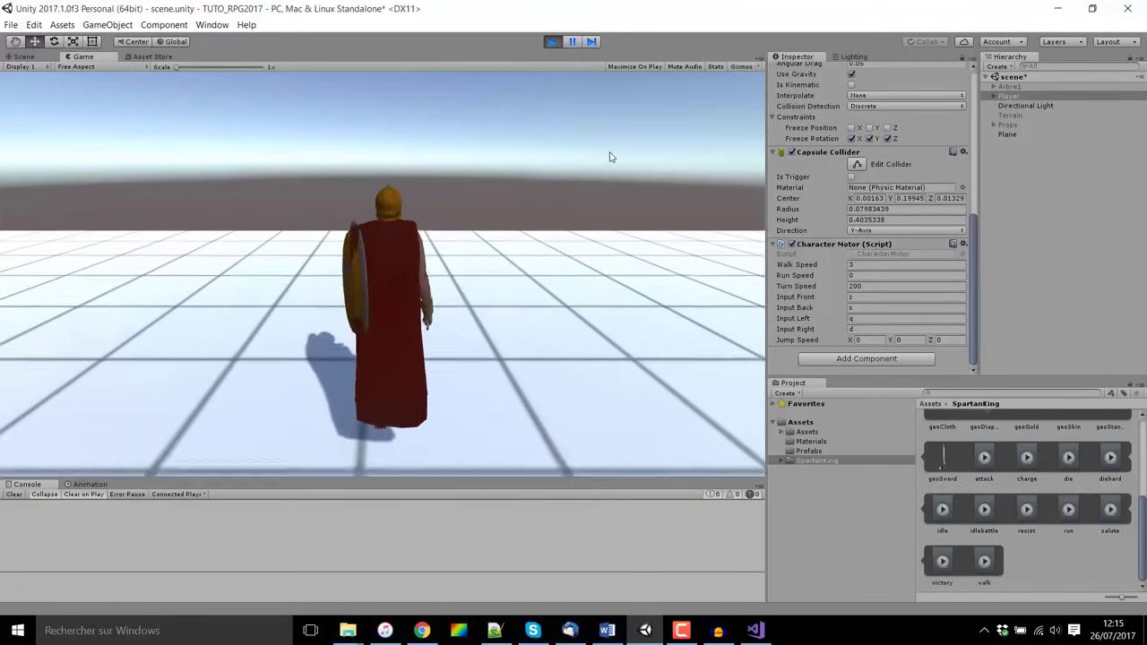
key(d)
key(z)
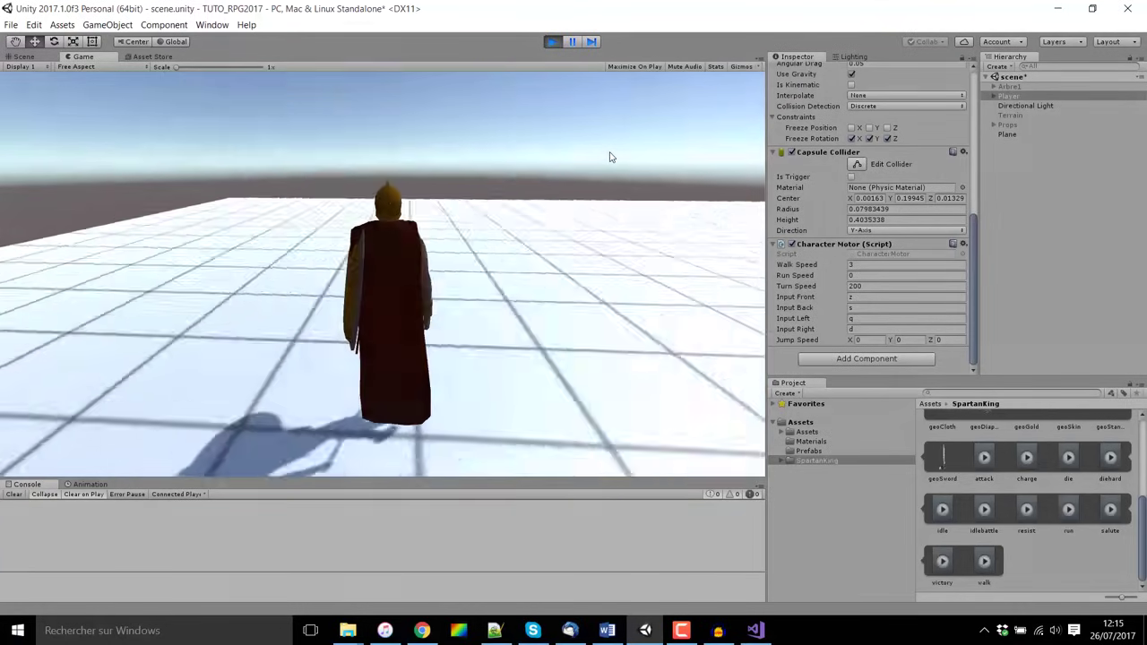
key(q)
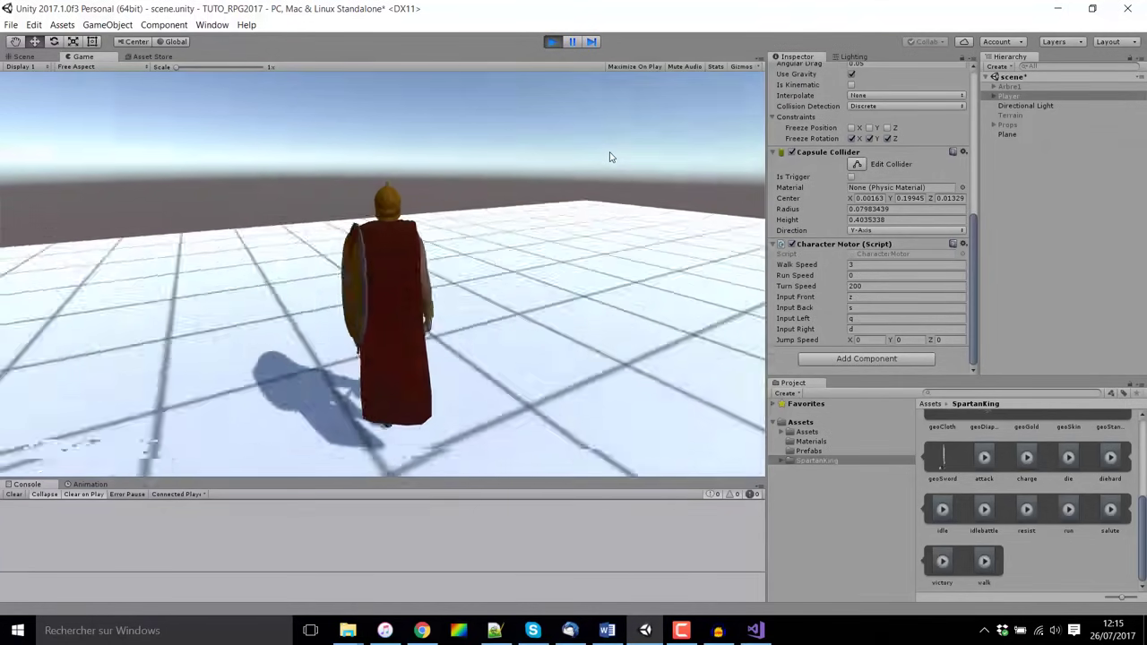
key(d)
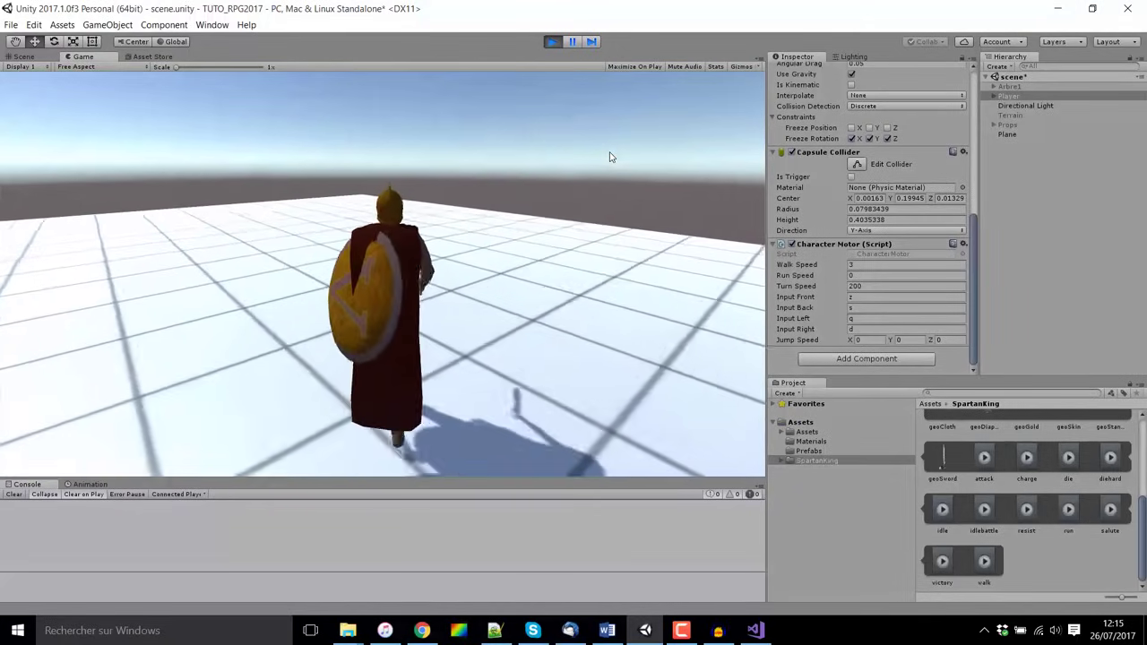
key(q)
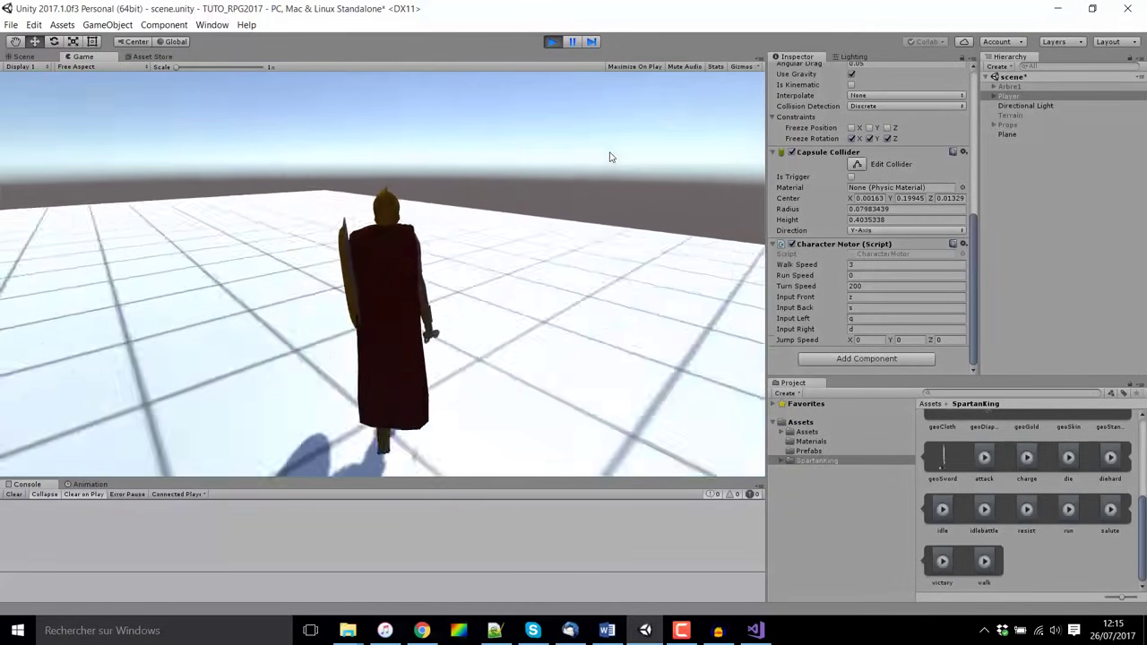
key(d)
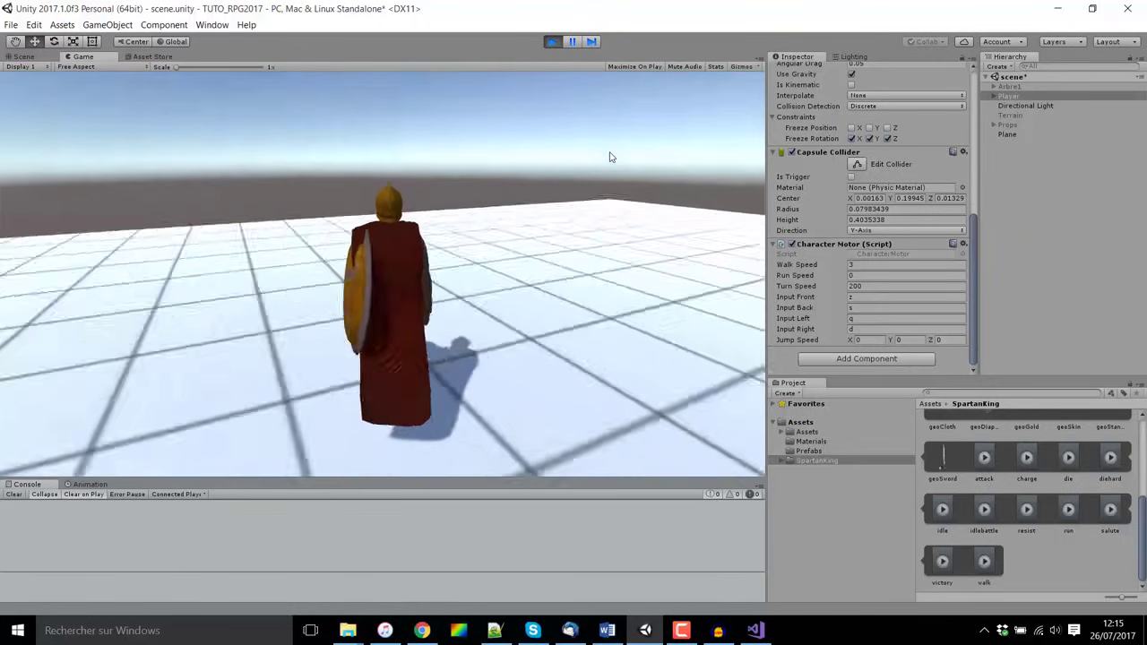
key(q)
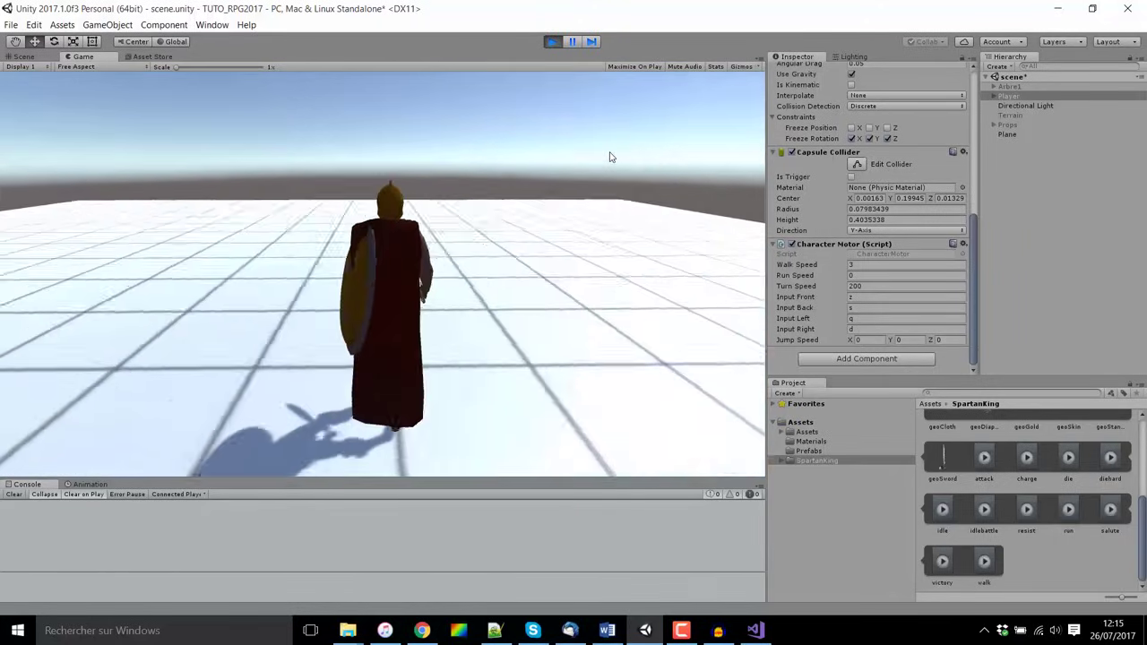
key(d)
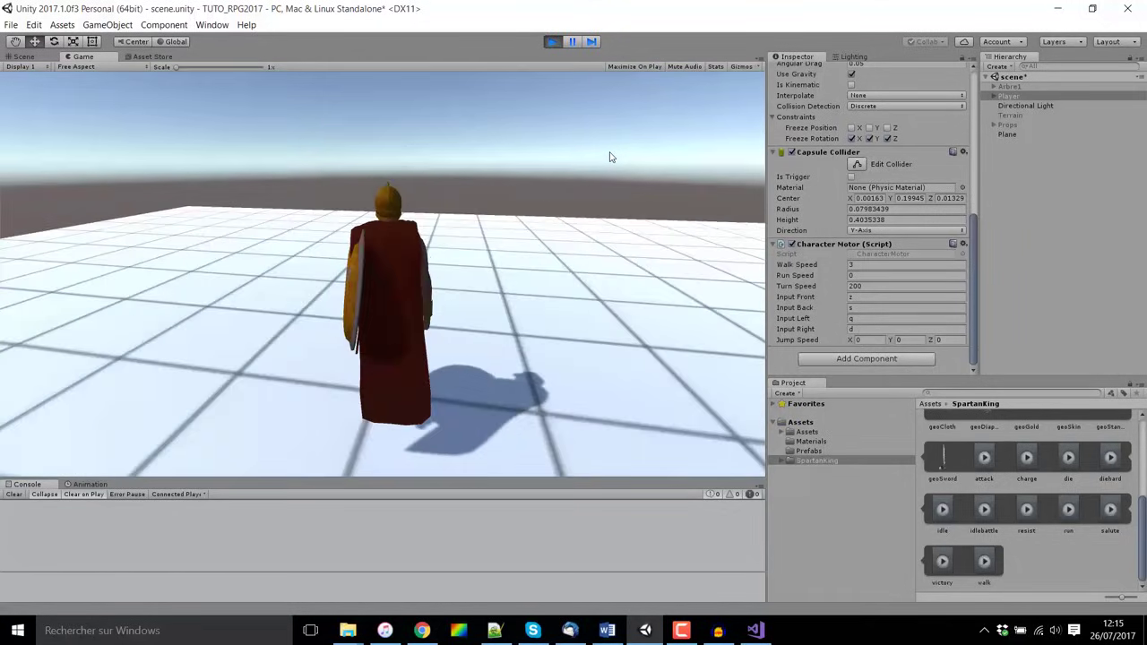
key(q)
key(z)
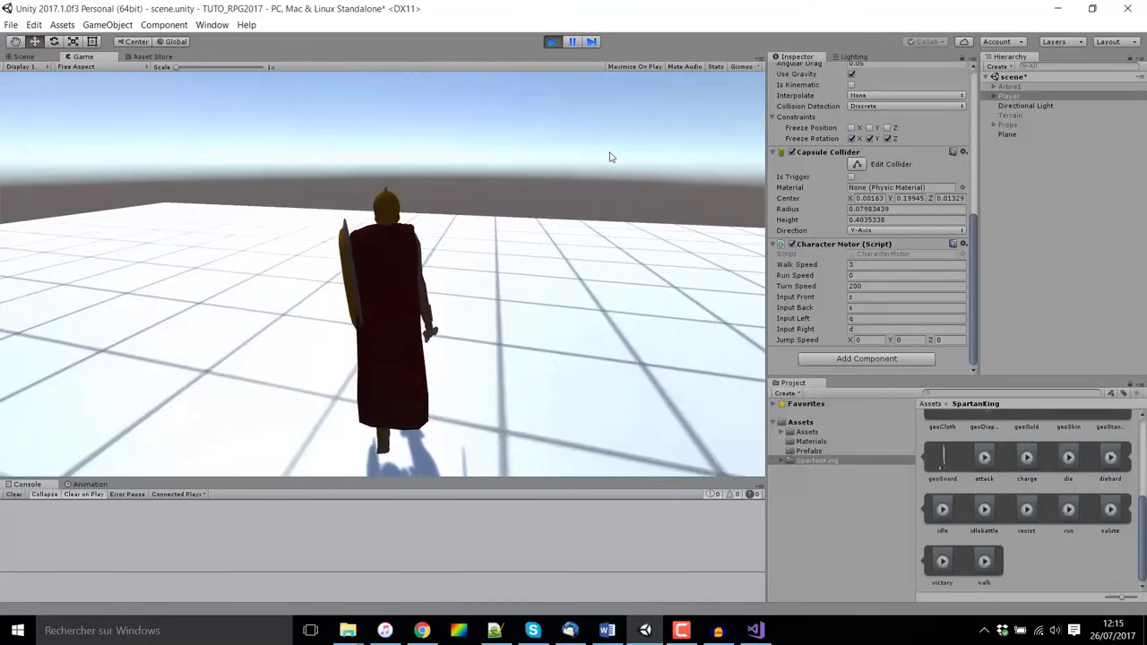
key(q)
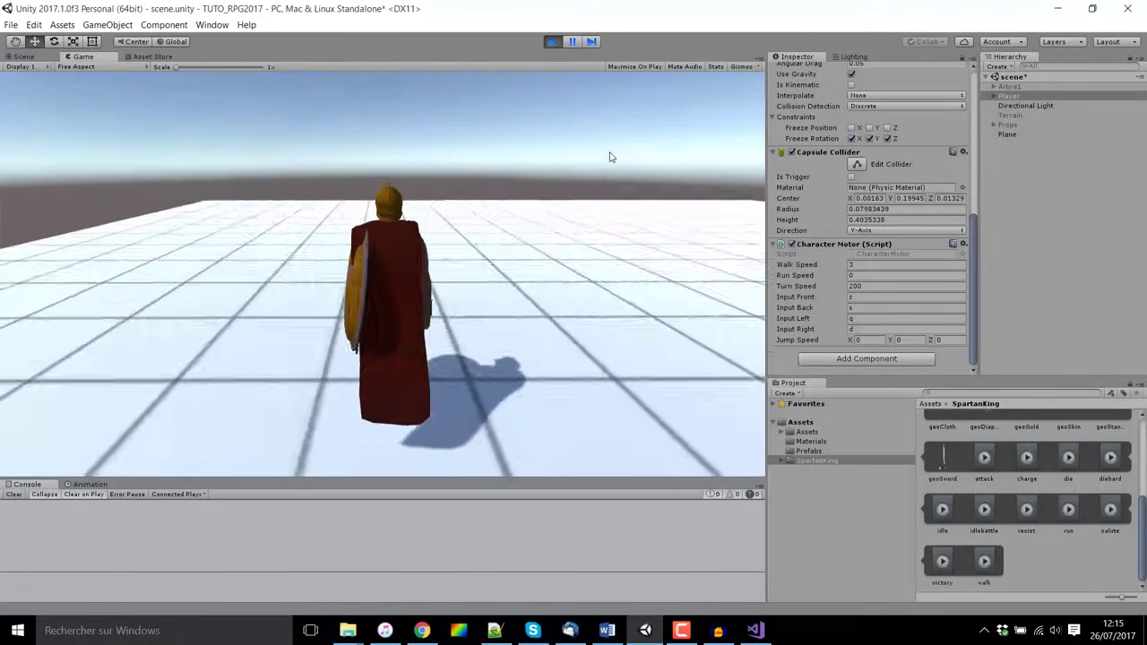
key(d)
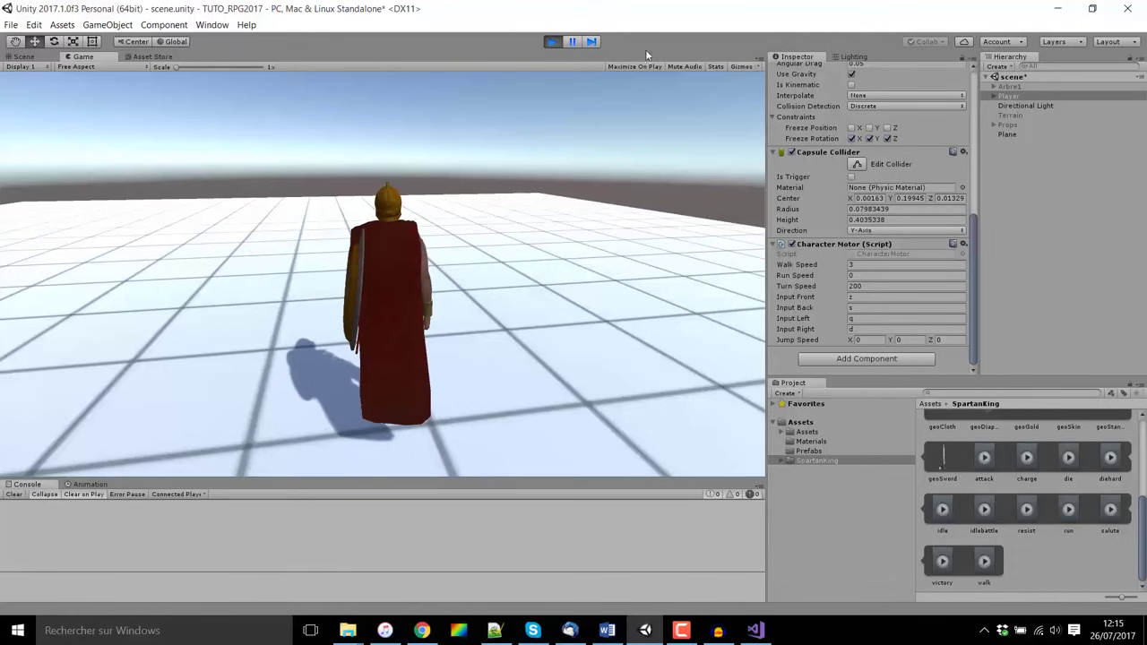
Stop Play mode and return to CharacterMotor.cs in Visual Studio.
click(553, 41)
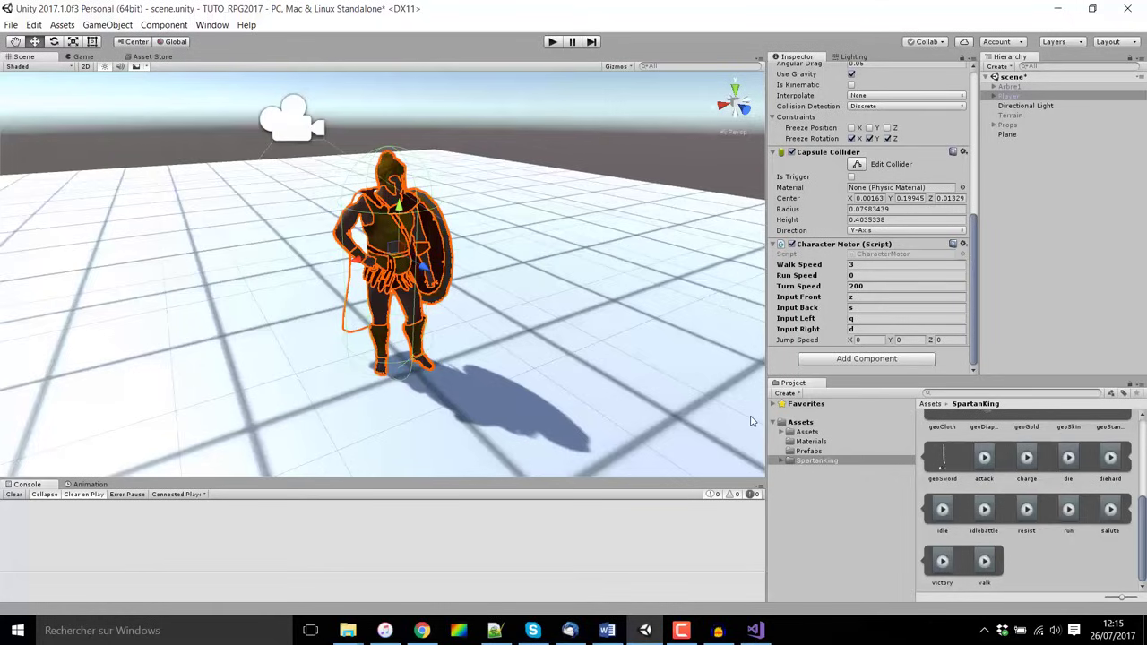
click(757, 632)
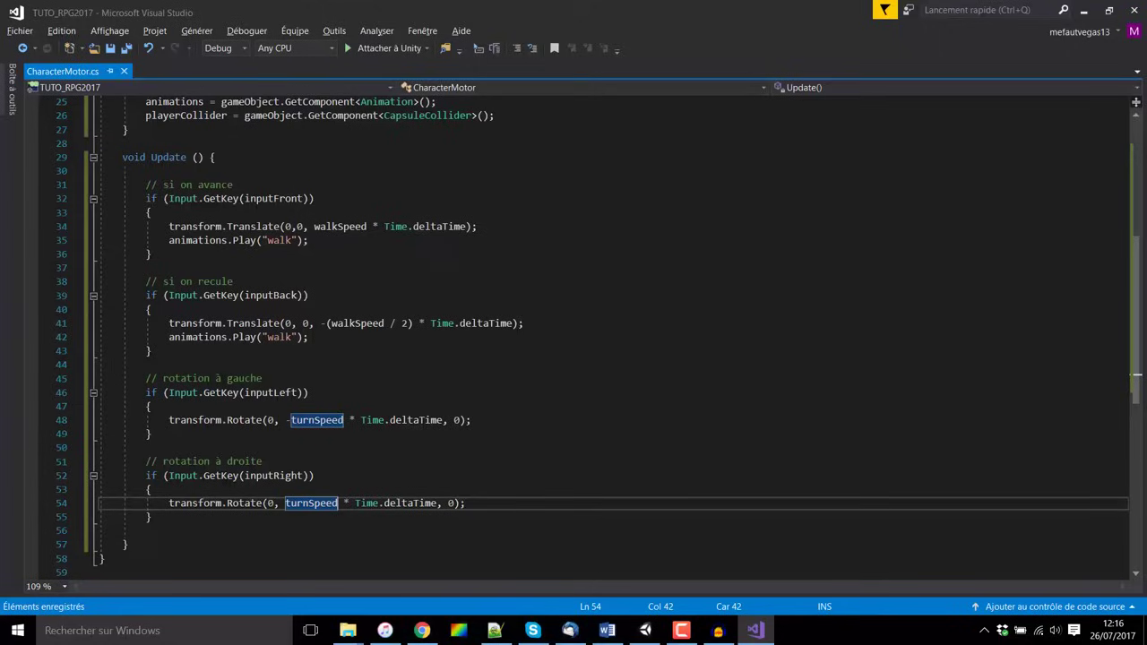
Duplicate the forward-walk block below itself with the comment '// Si on sprint'.
mouse_move(152, 255)
mouse_down()
mouse_move(100, 226)
mouse_move(146, 198)
mouse_up()
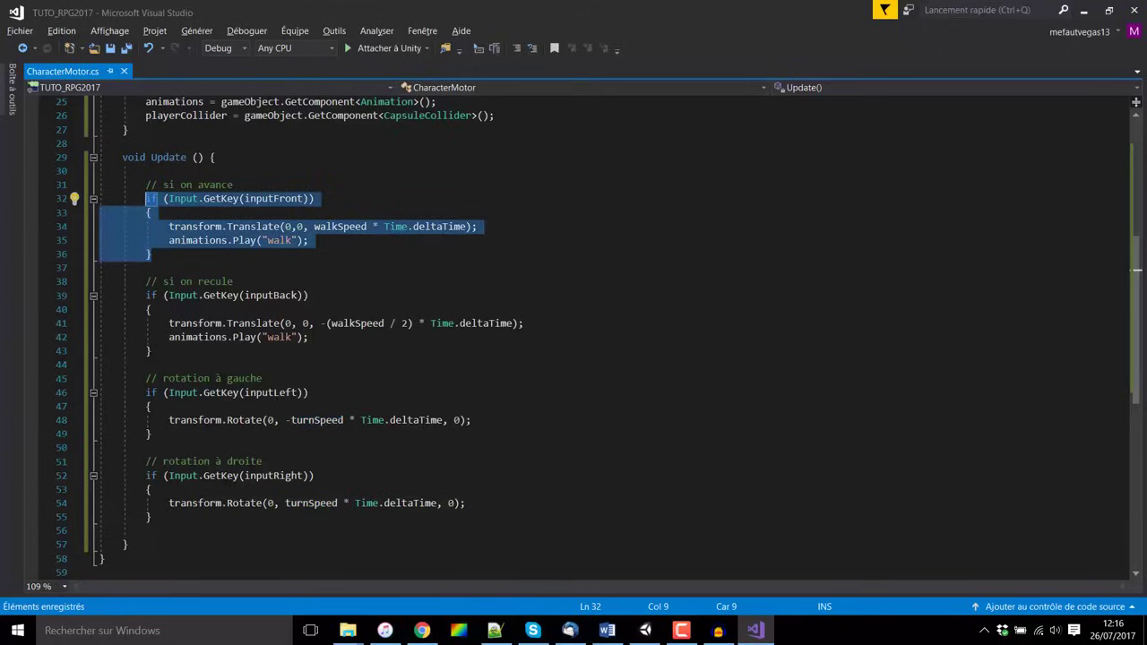
key(ctrl+c)
click(153, 254)
key(Return)
key(Return)
key(ctrl+v)
click(198, 265)
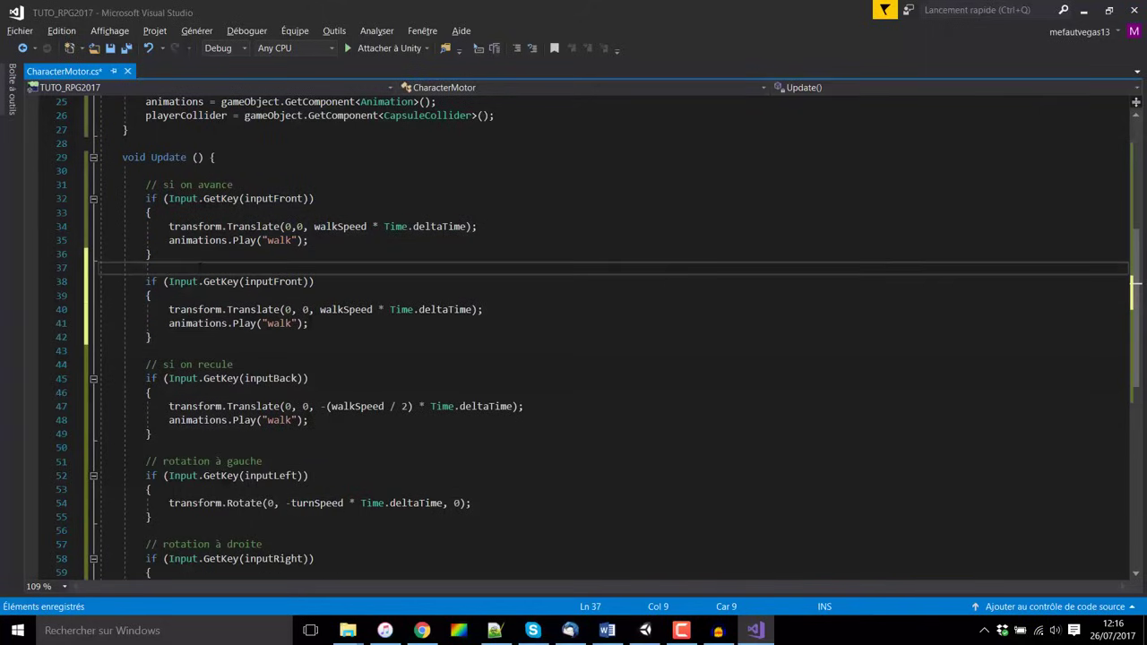
key(Return)
text(// Si on )
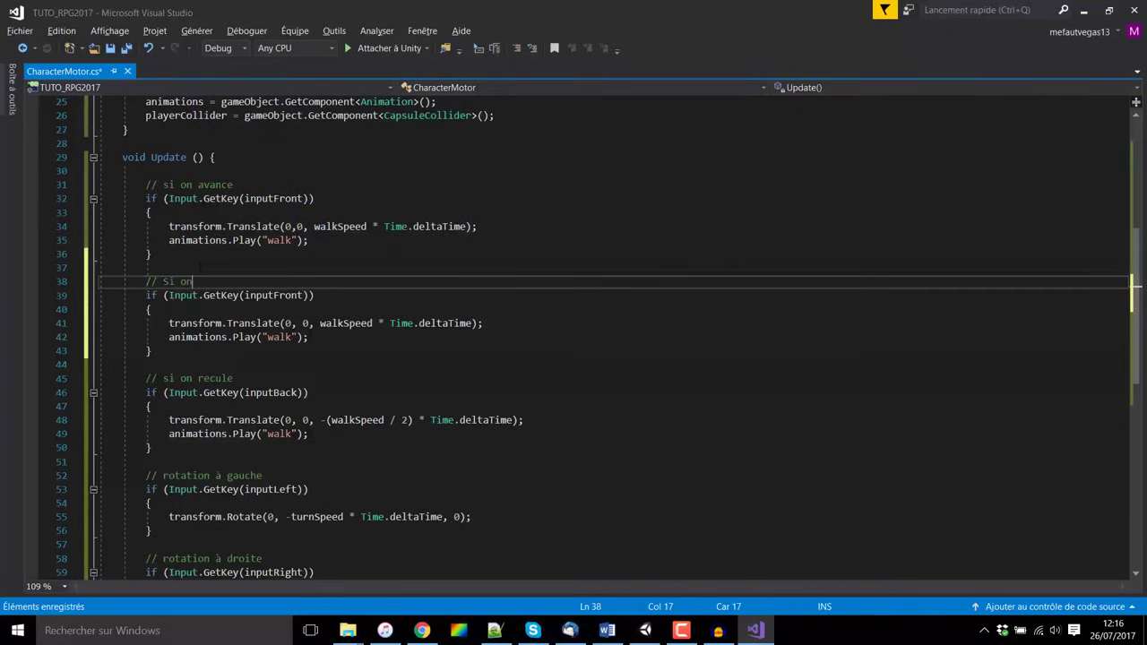
text(sprint)
Add '&& Input.GetKey(KeyCode.LeftShift)' to the sprint block's condition.
click(308, 295)
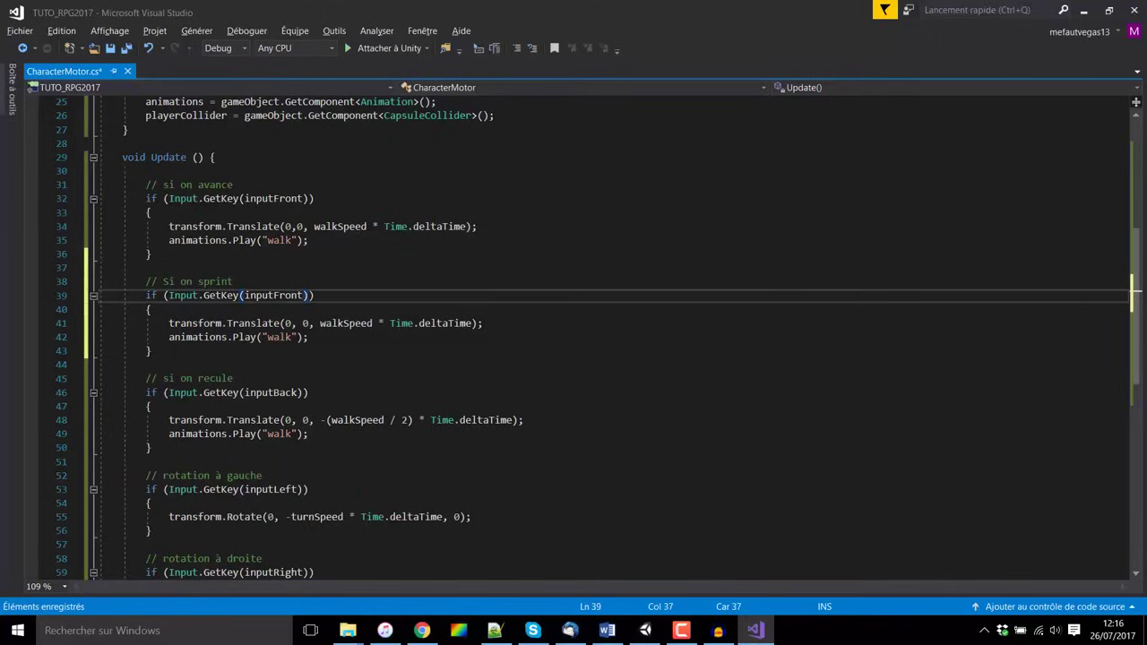
text(&)
text(& Input)
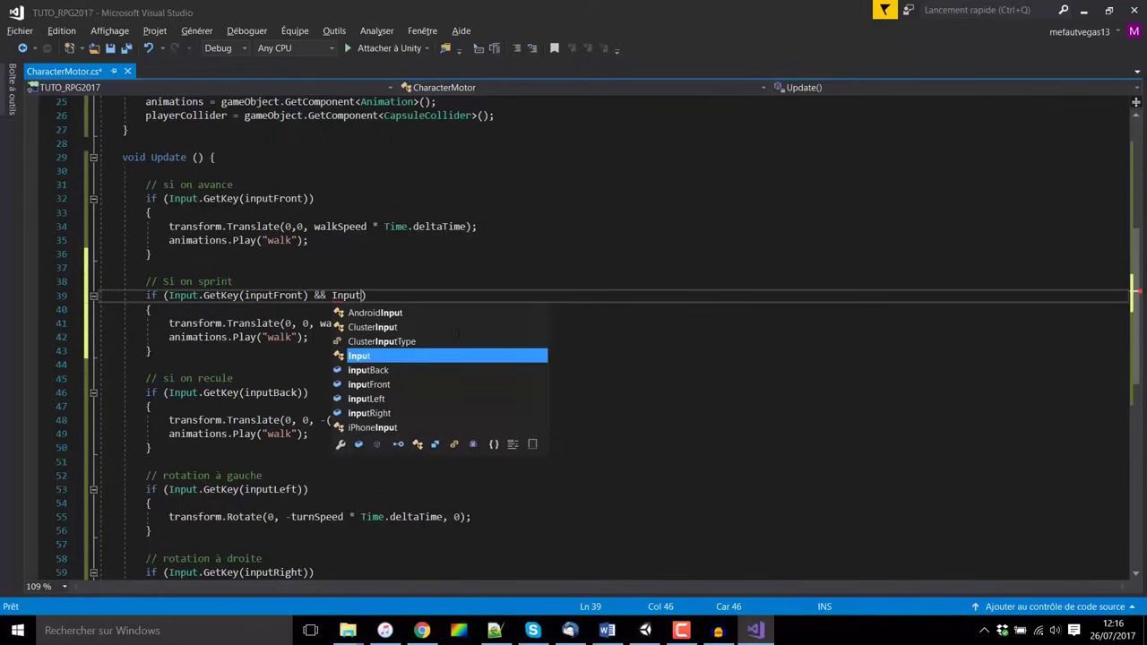
key(BackSpace)
text(.Get)
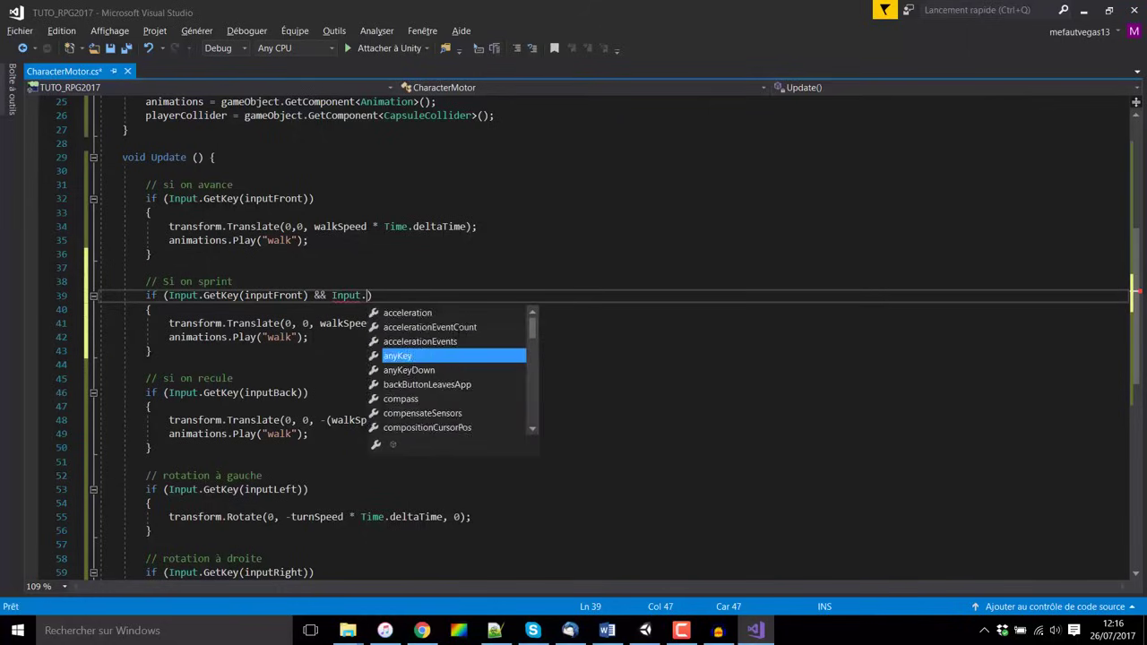
text(Key)
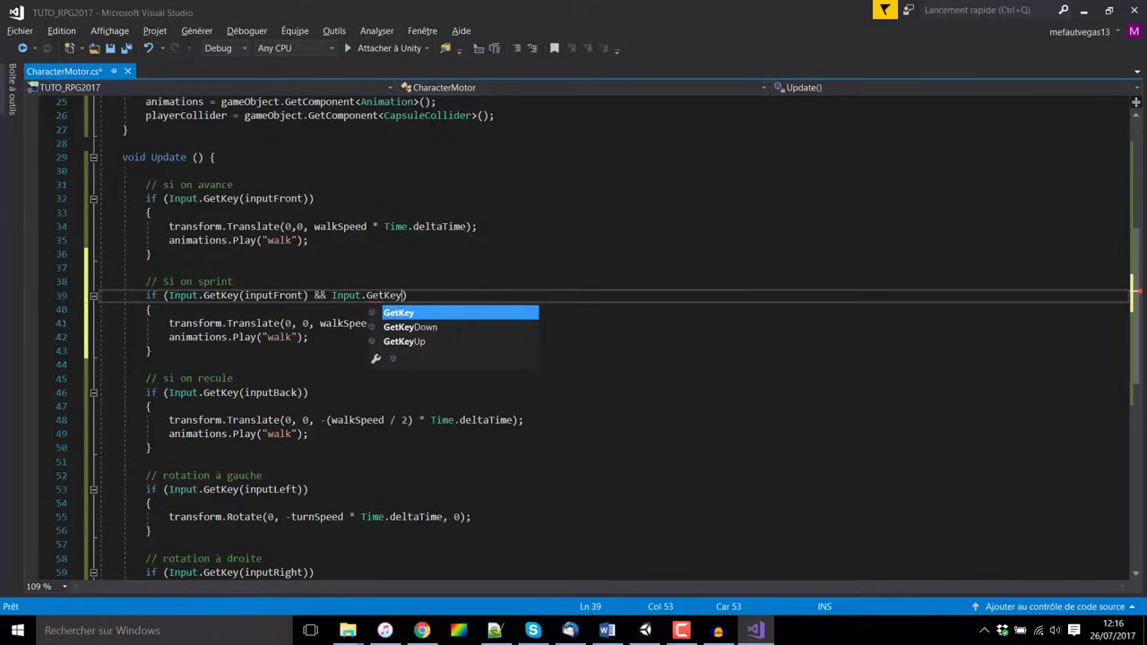
text(()
key(Escape)
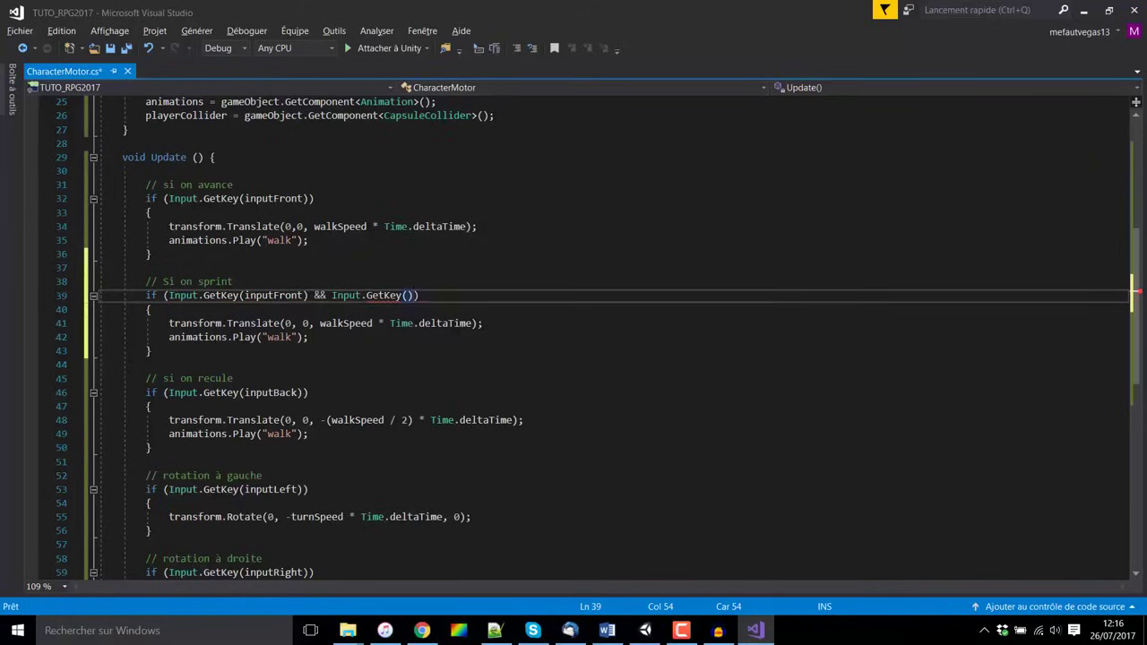
text(Keyc)
key(Tab)
text(.lefts)
key(Tab)
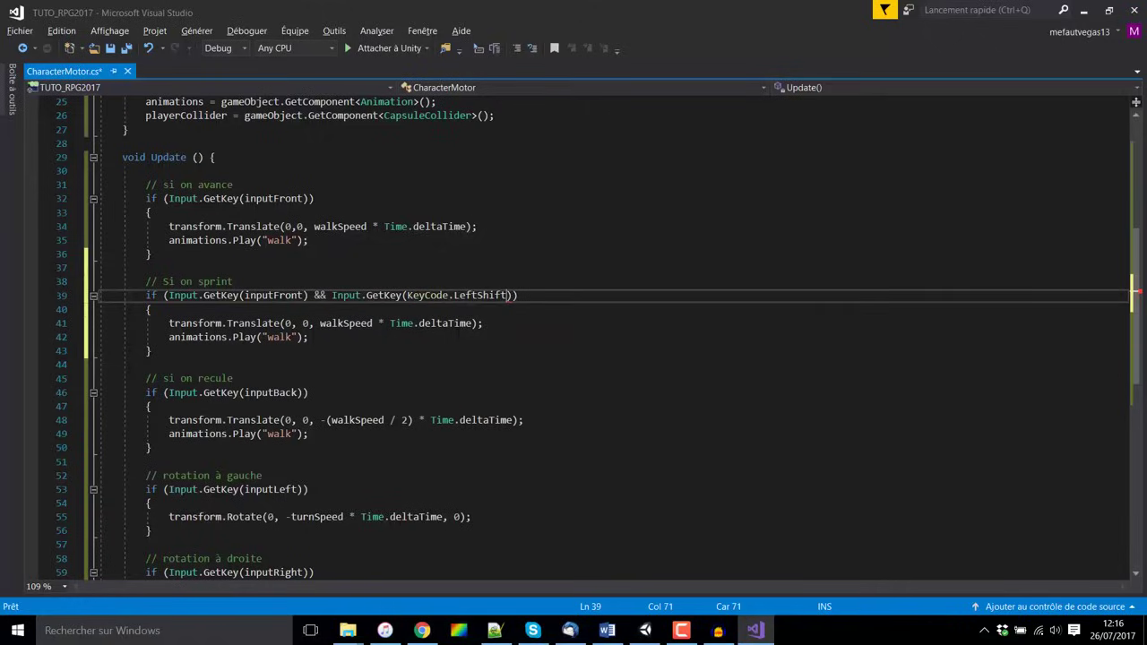
drag(152, 351, 146, 281)
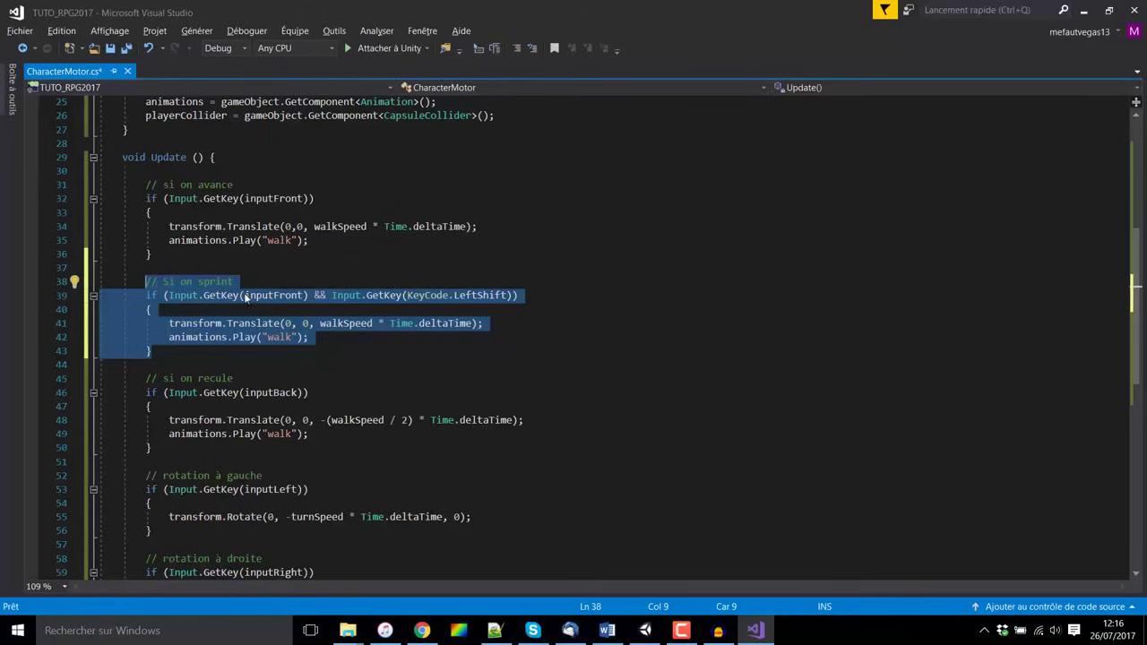
In the sprint block, replace walkSpeed with runSpeed and the 'walk' animation with 'run'.
click(285, 338)
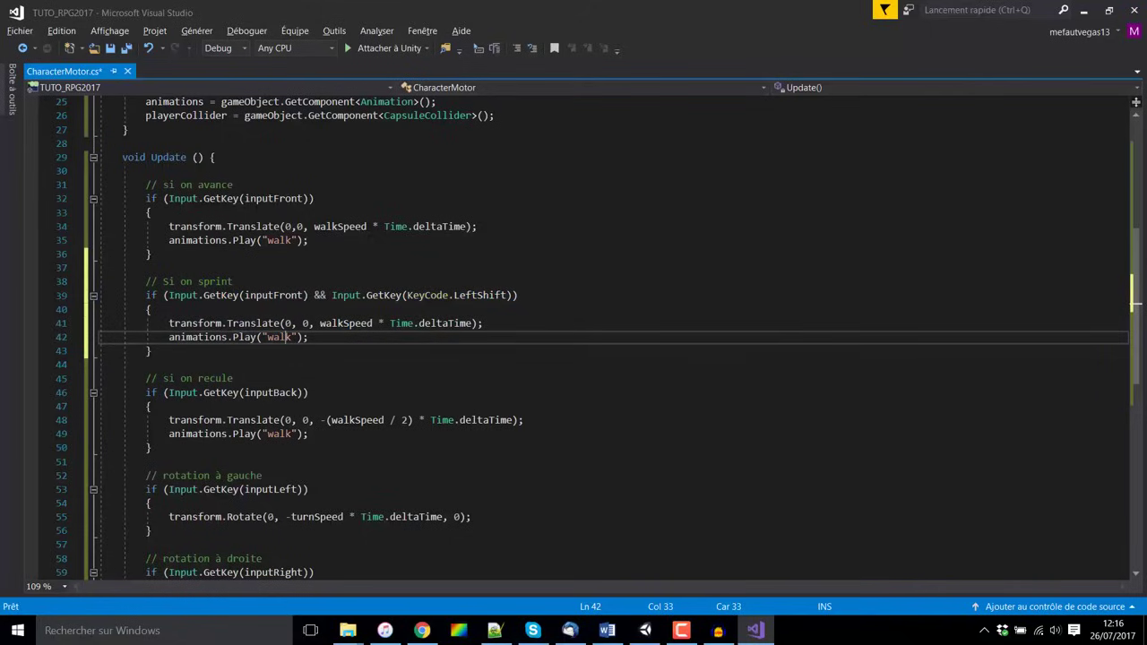
double_click(362, 324)
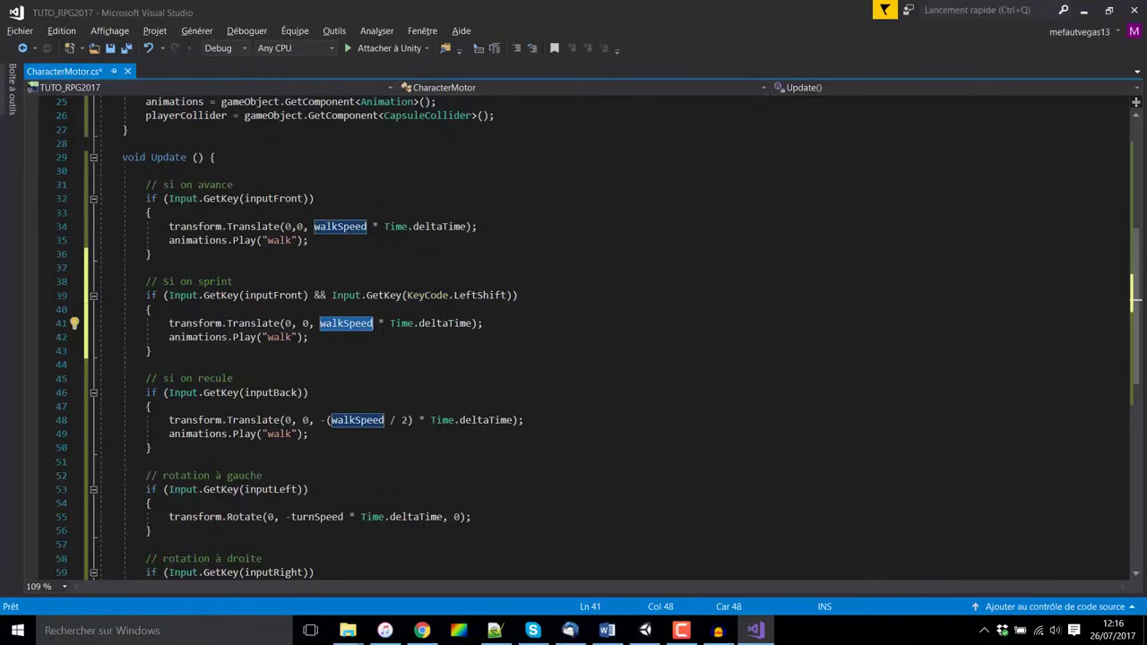
text(runSpe)
key(Tab)
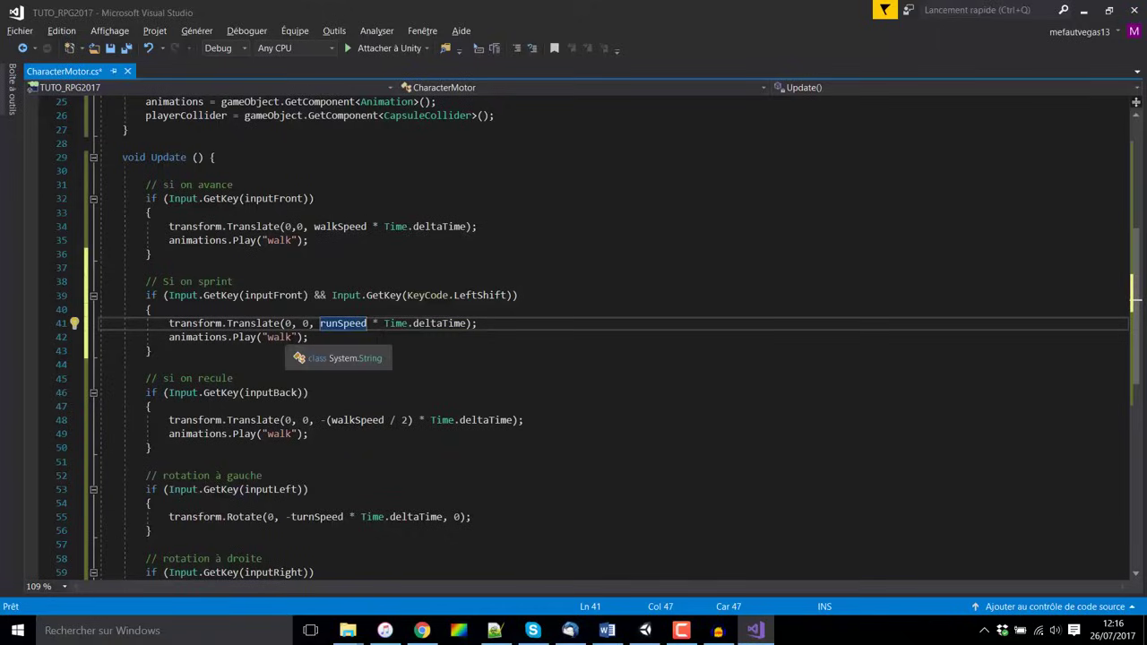
double_click(279, 337)
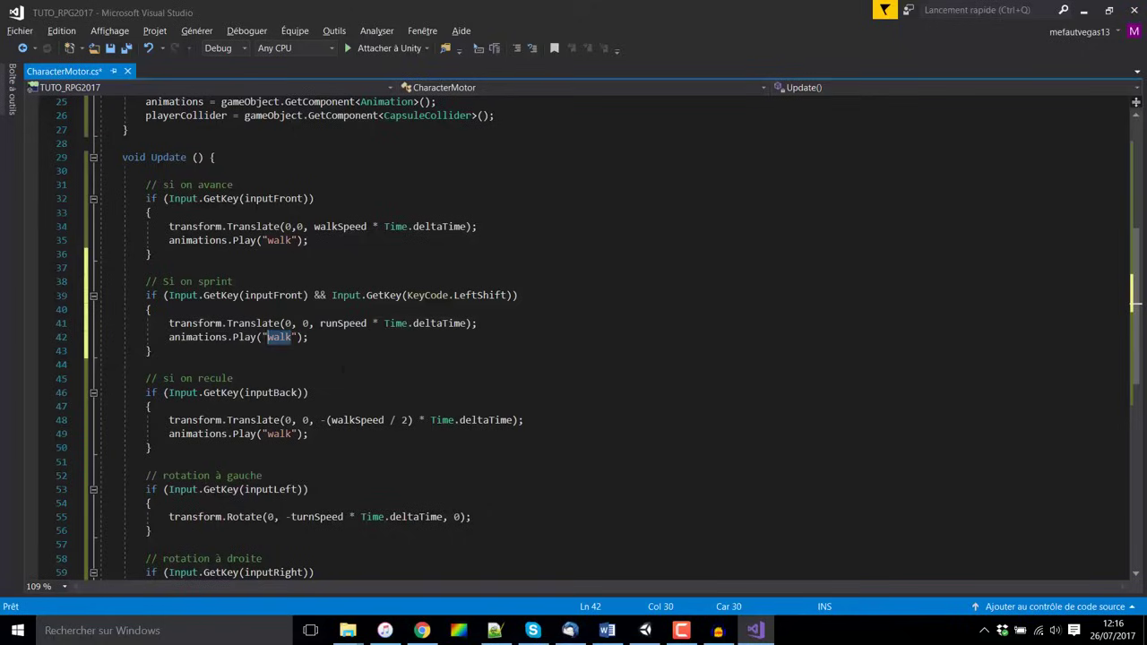
text(run)
click(338, 322)
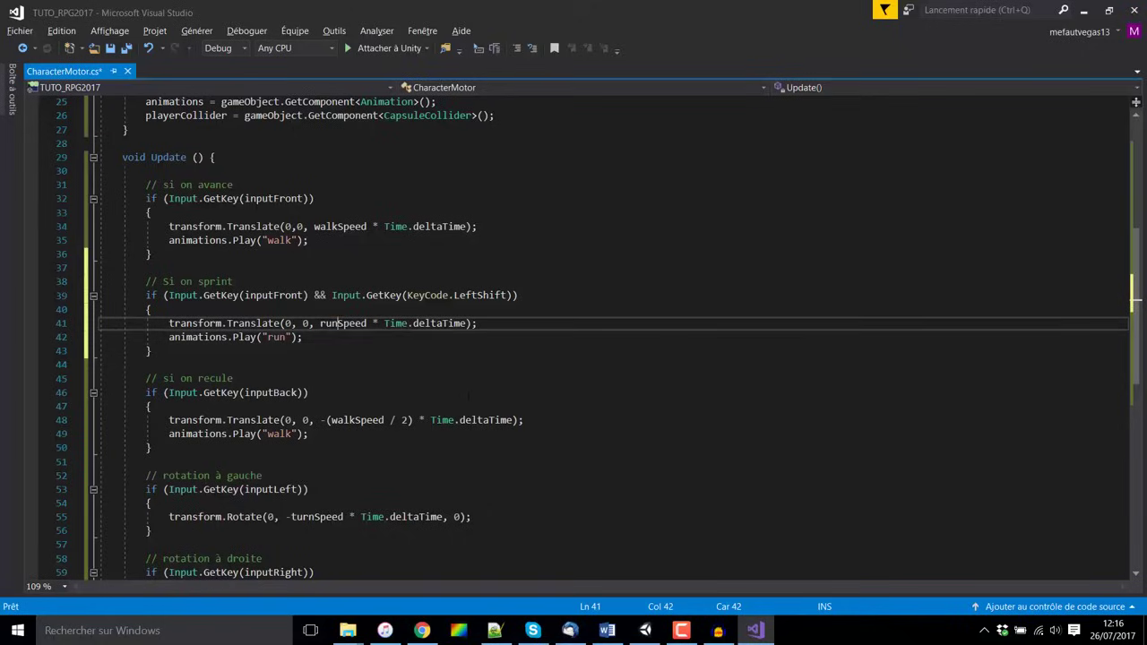
drag(154, 350, 146, 281)
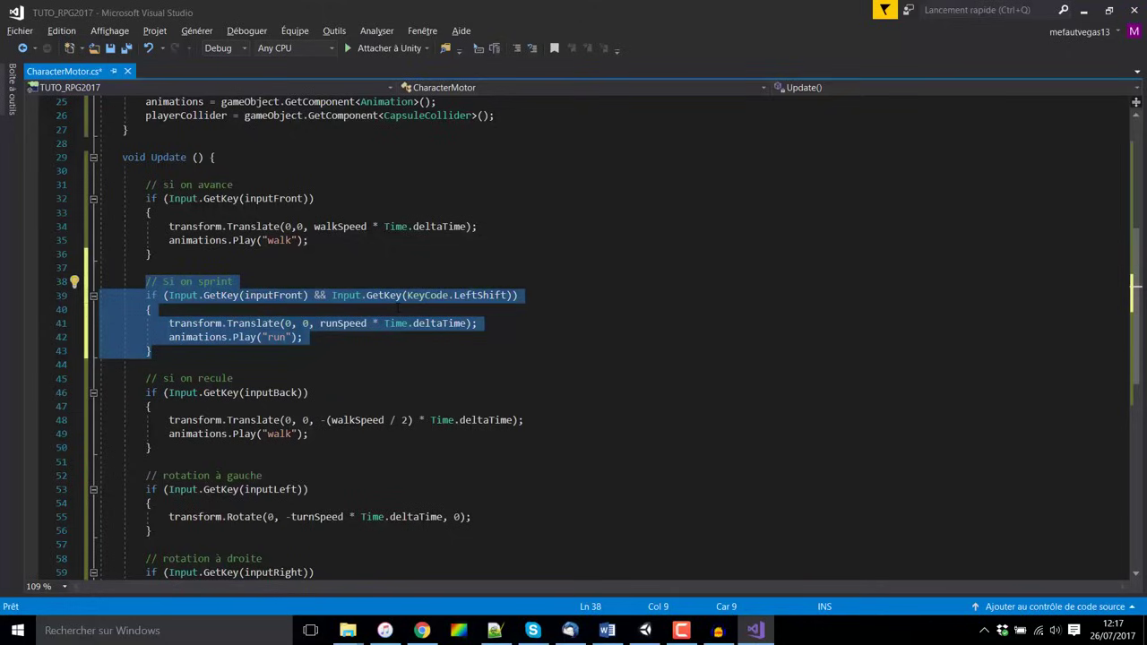
click(392, 324)
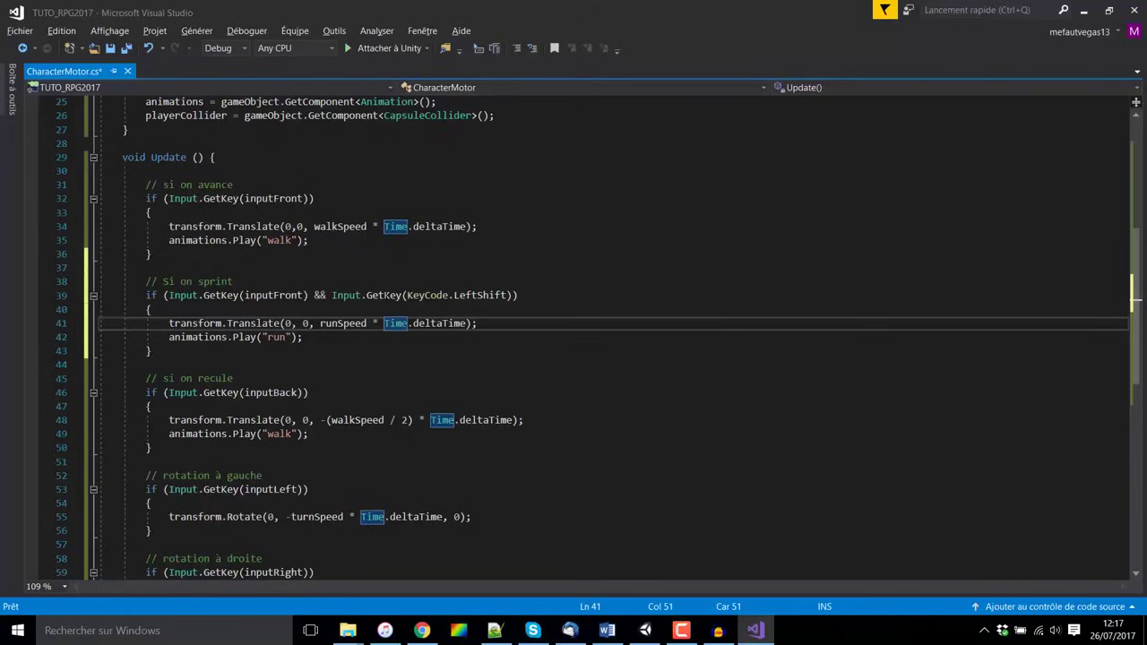
Add '&& !Input.GetKey(KeyCode.LeftShift)' to the forward-walk condition.
drag(153, 351, 145, 198)
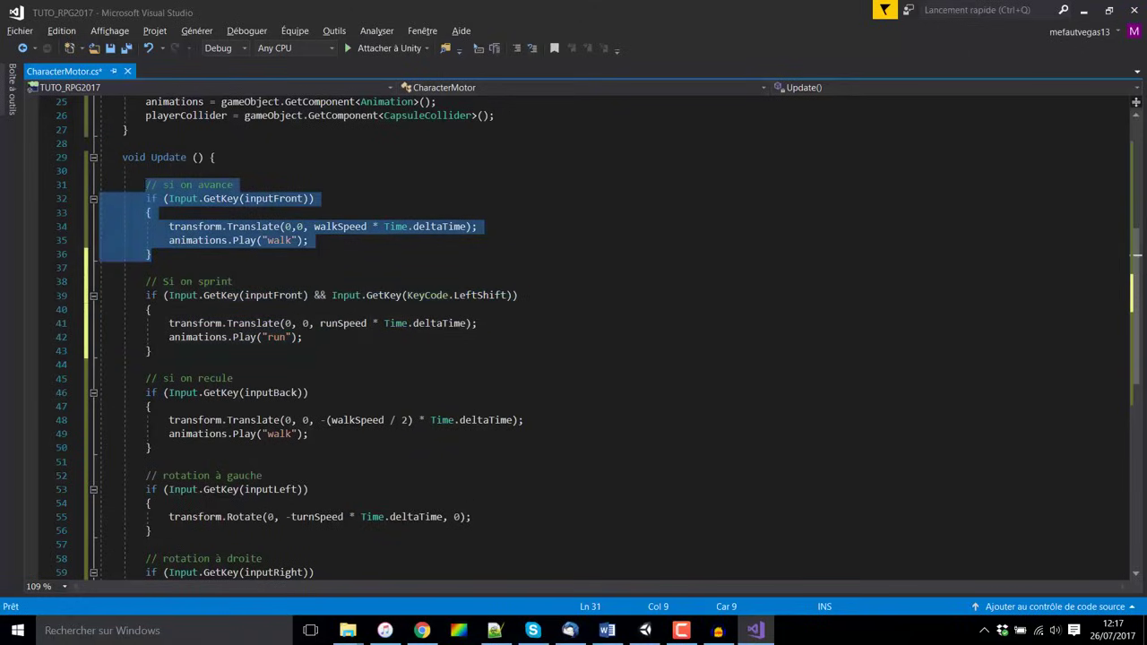
click(153, 213)
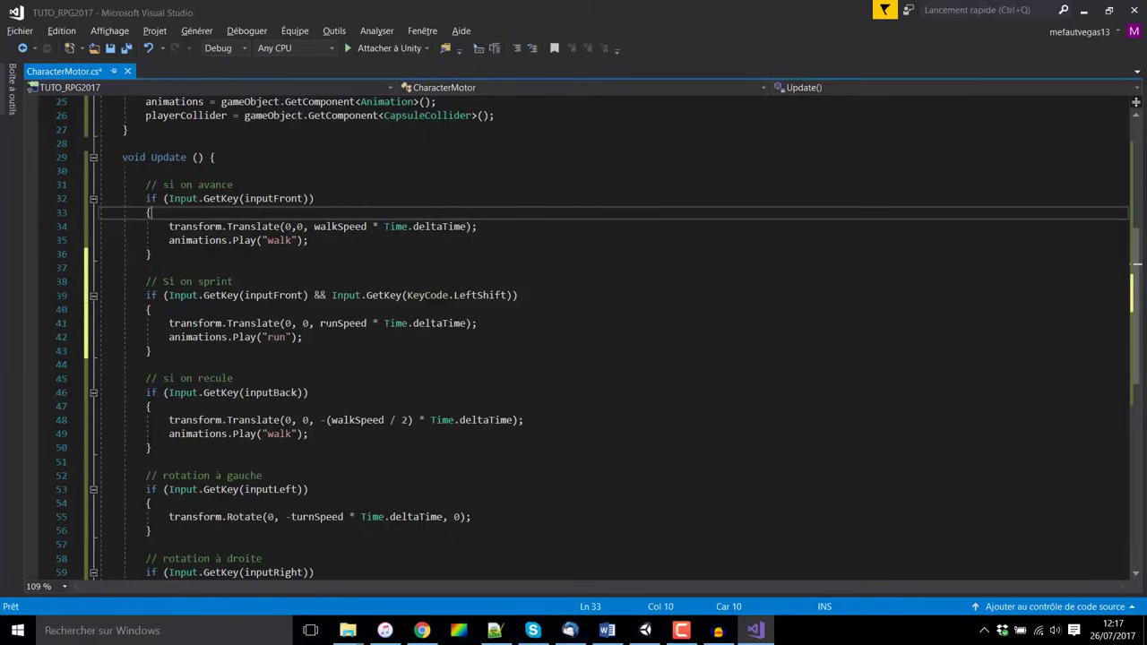
drag(314, 294, 513, 295)
key(ctrl+c)
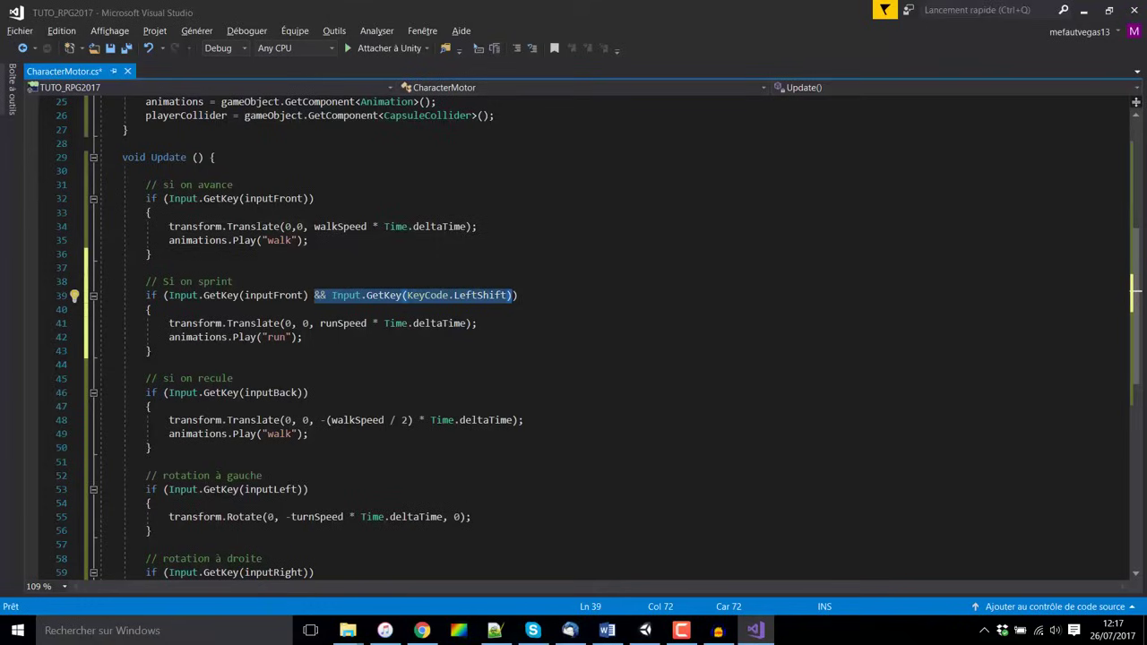
click(308, 198)
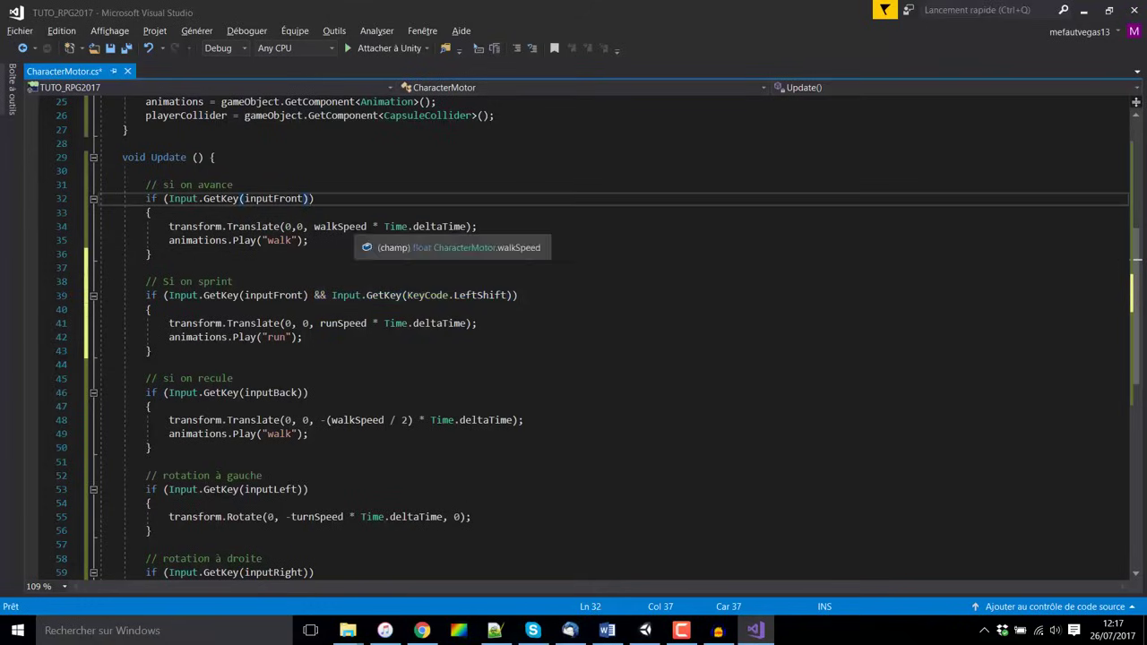
key(ctrl+v)
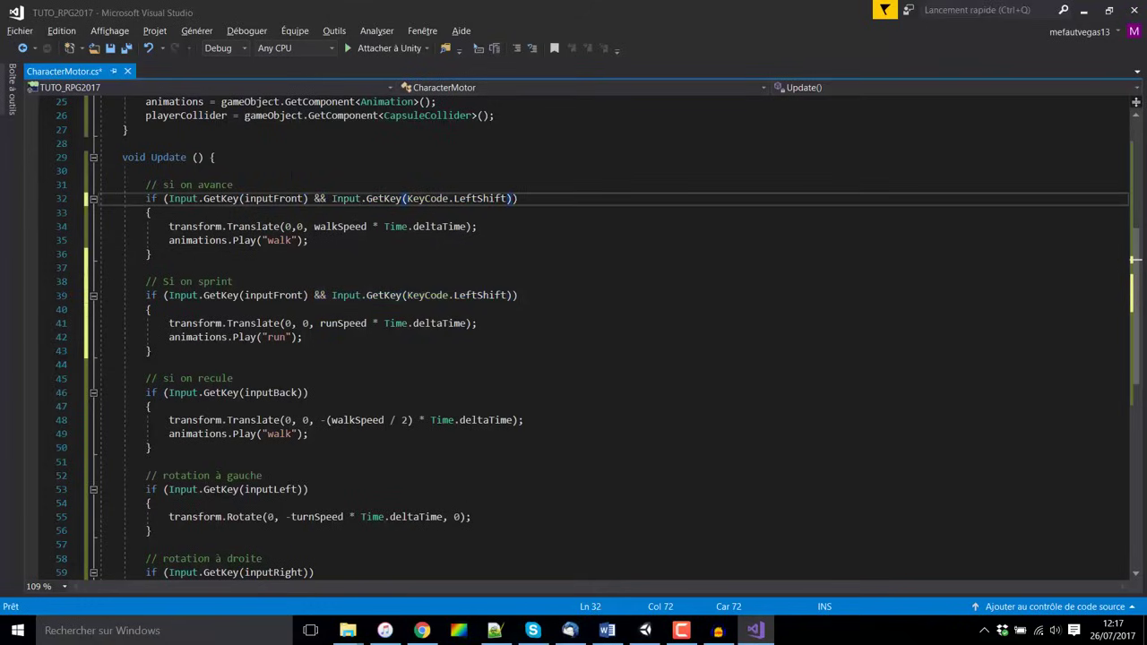
click(332, 198)
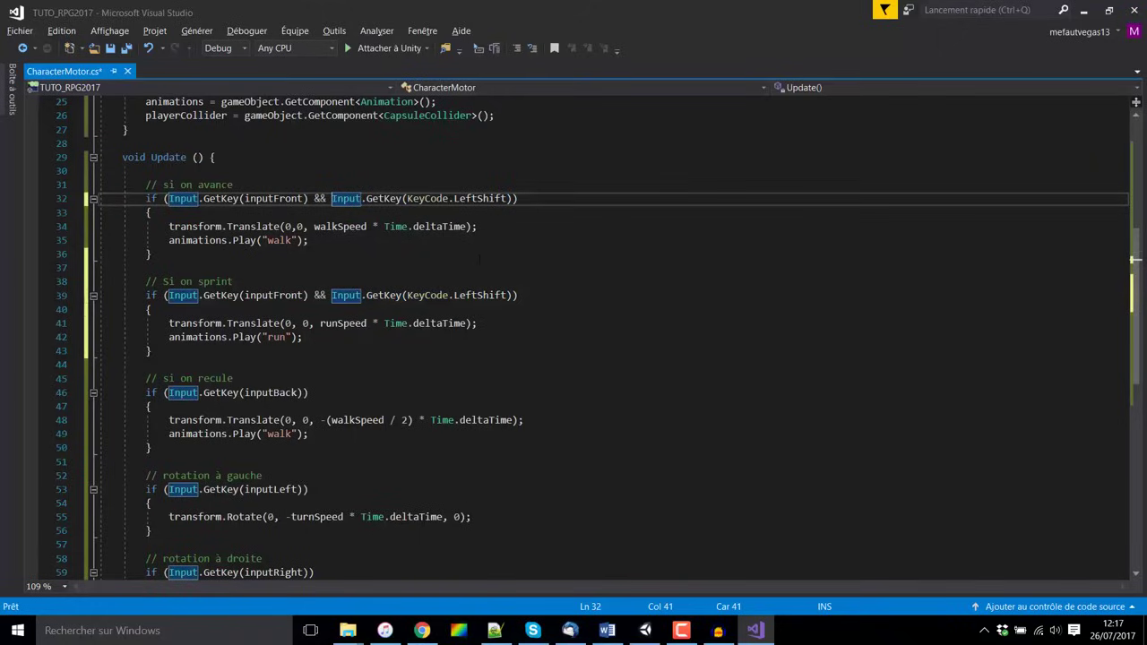
text(!)
Compare the walk and sprint blocks, save CharacterMotor.cs, and return to Unity.
click(152, 254)
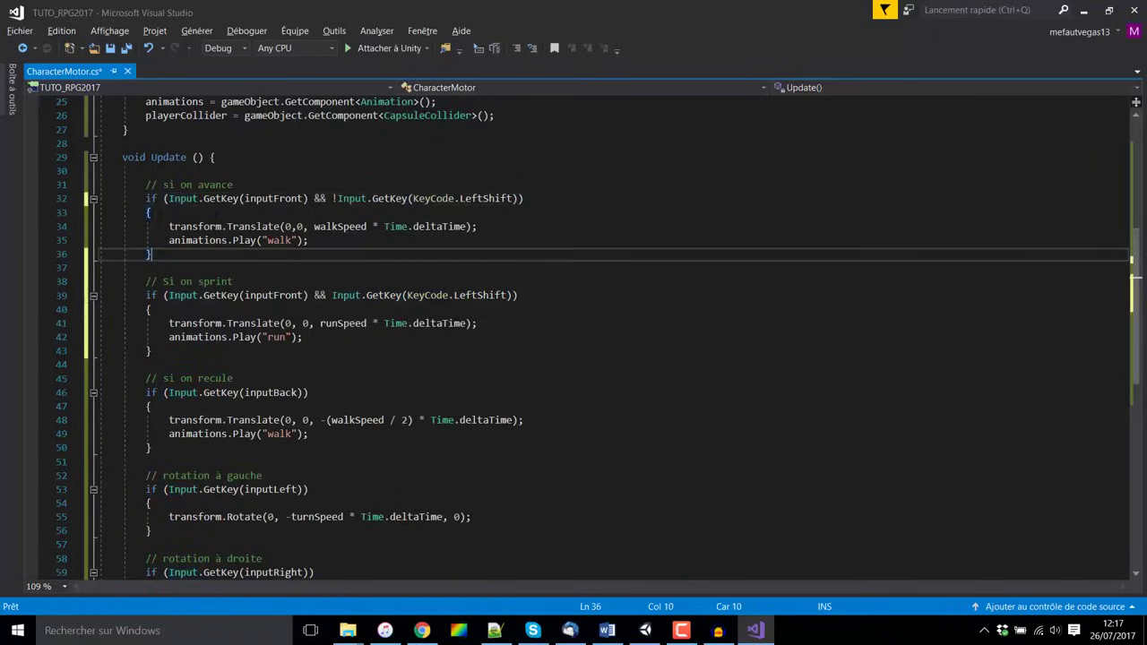
click(312, 198)
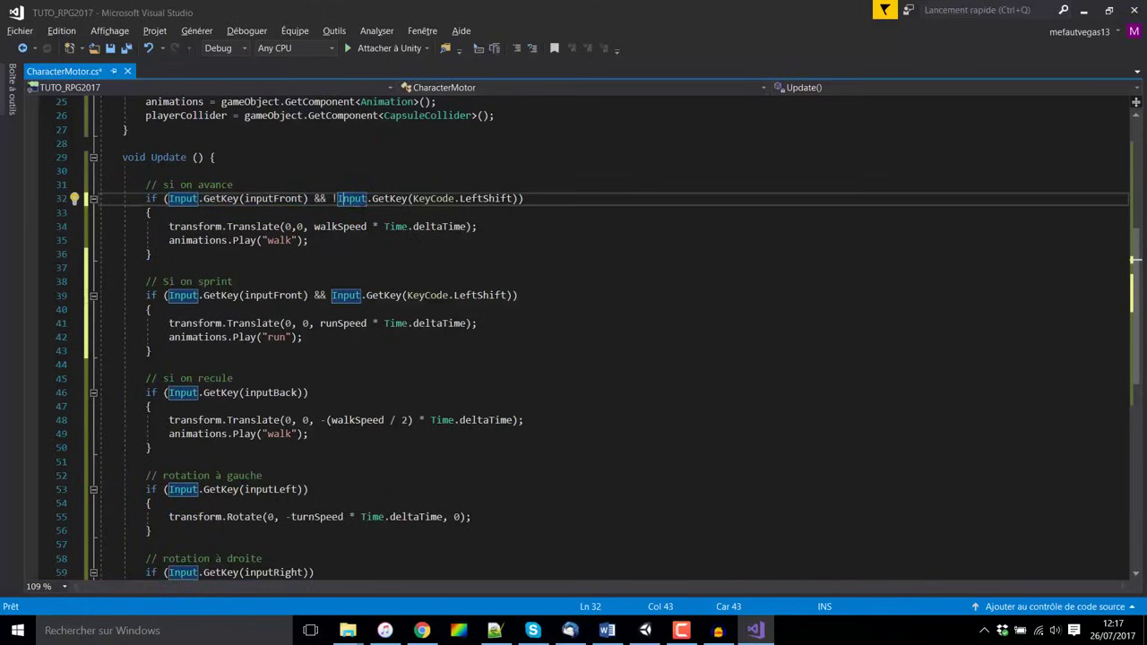
drag(333, 198, 512, 198)
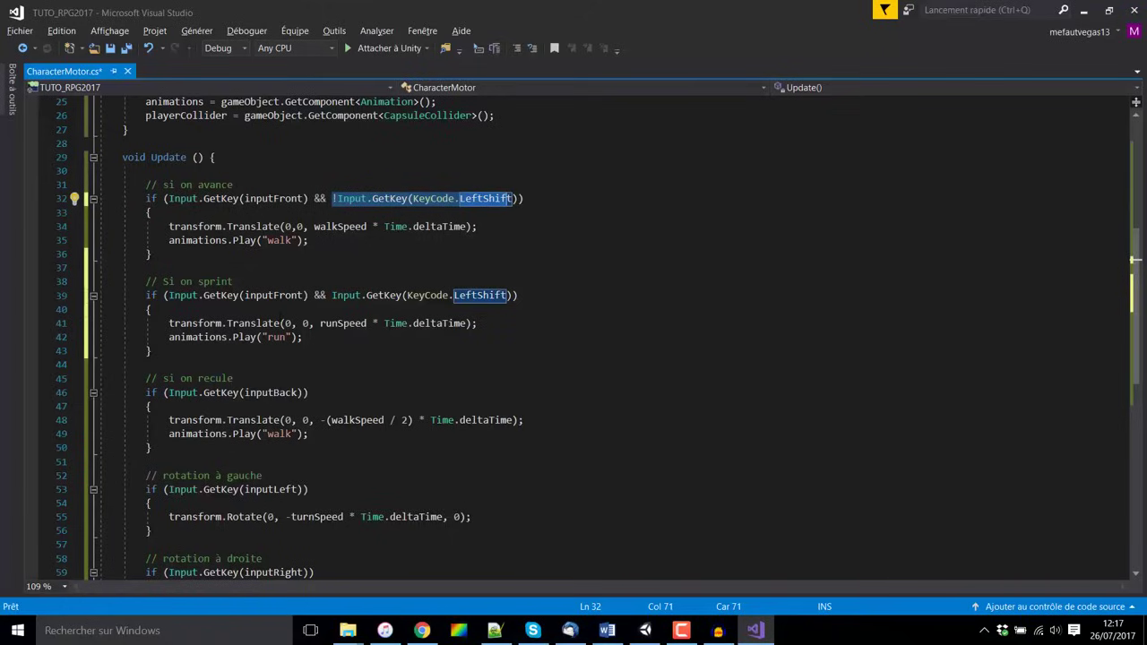
drag(152, 350, 90, 282)
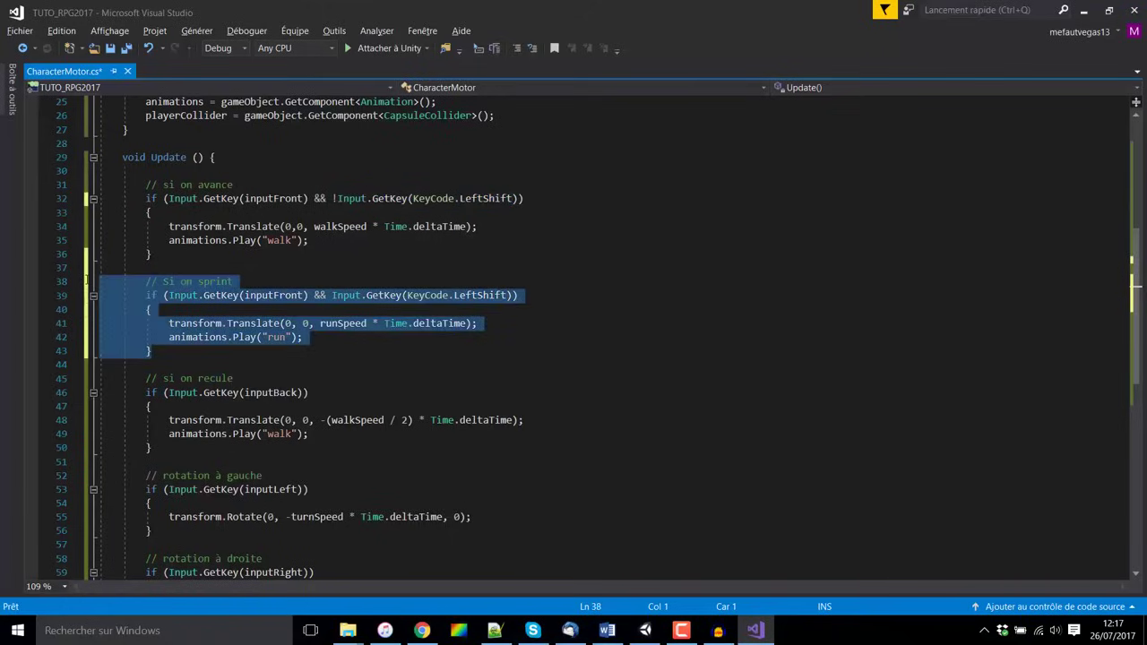
drag(153, 253, 89, 198)
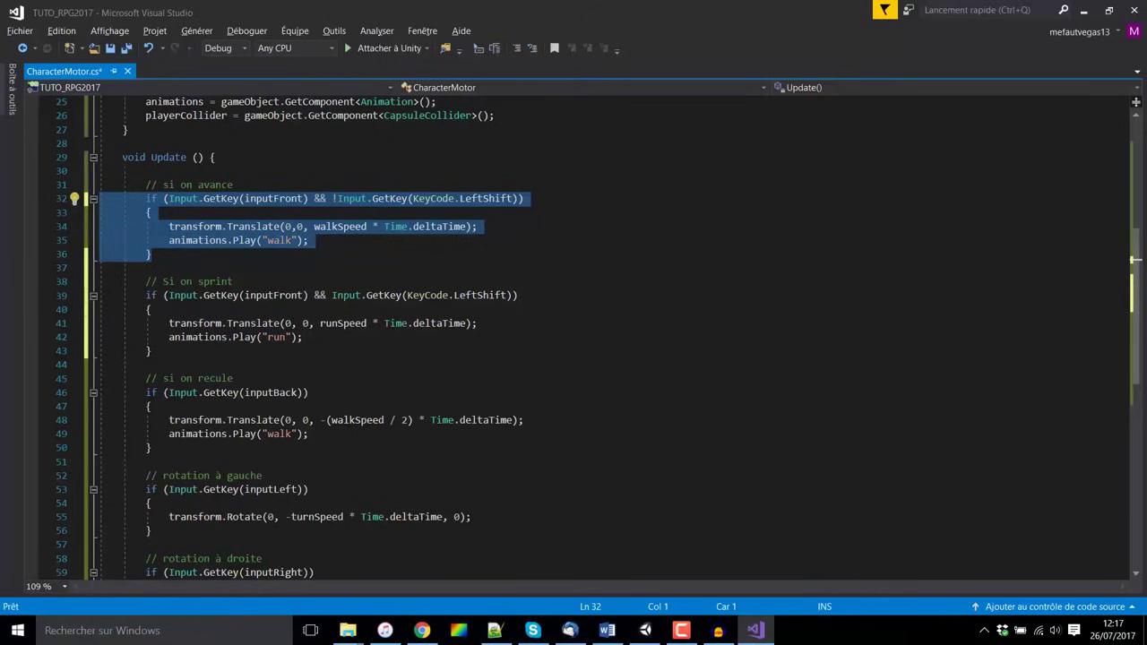
click(152, 213)
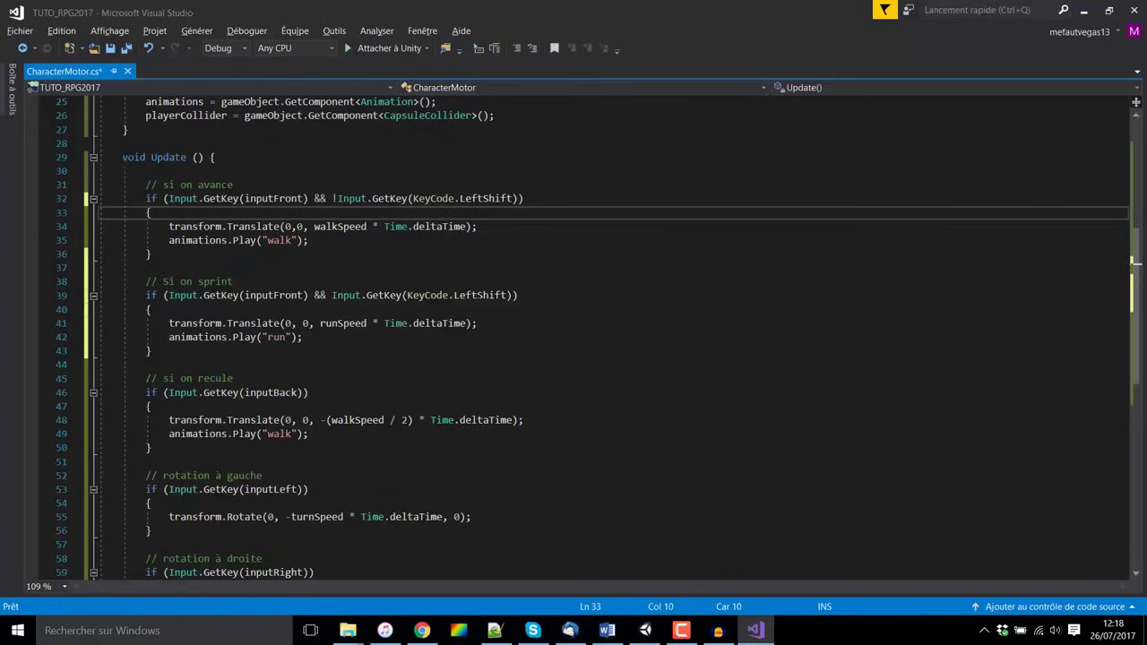
click(472, 295)
key(ctrl+s)
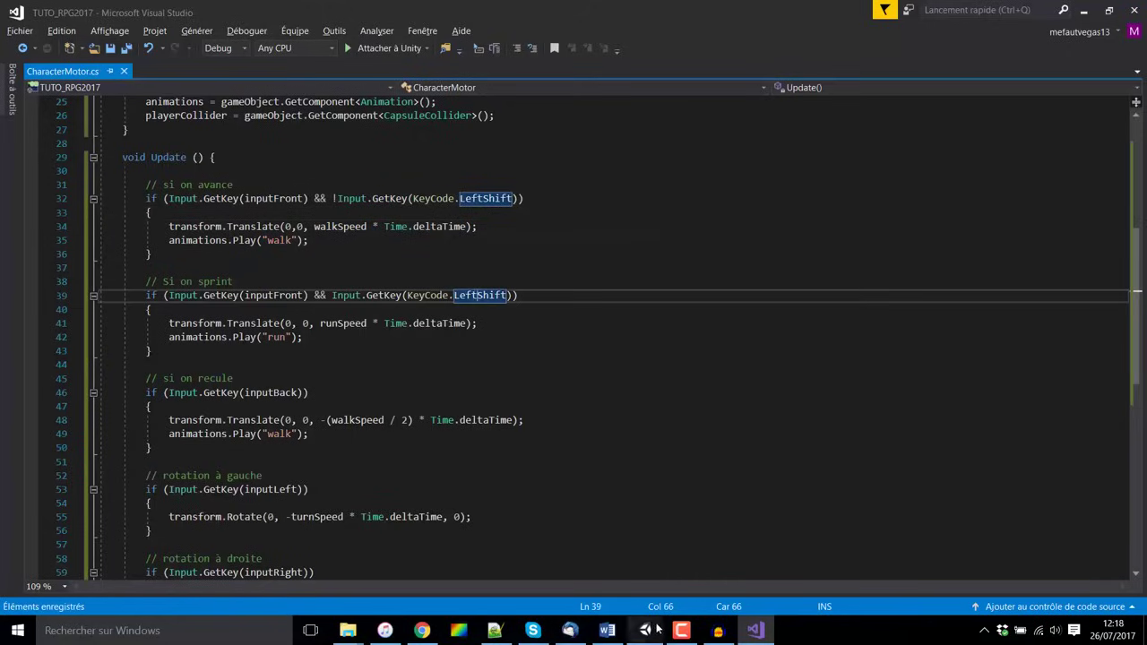
click(645, 630)
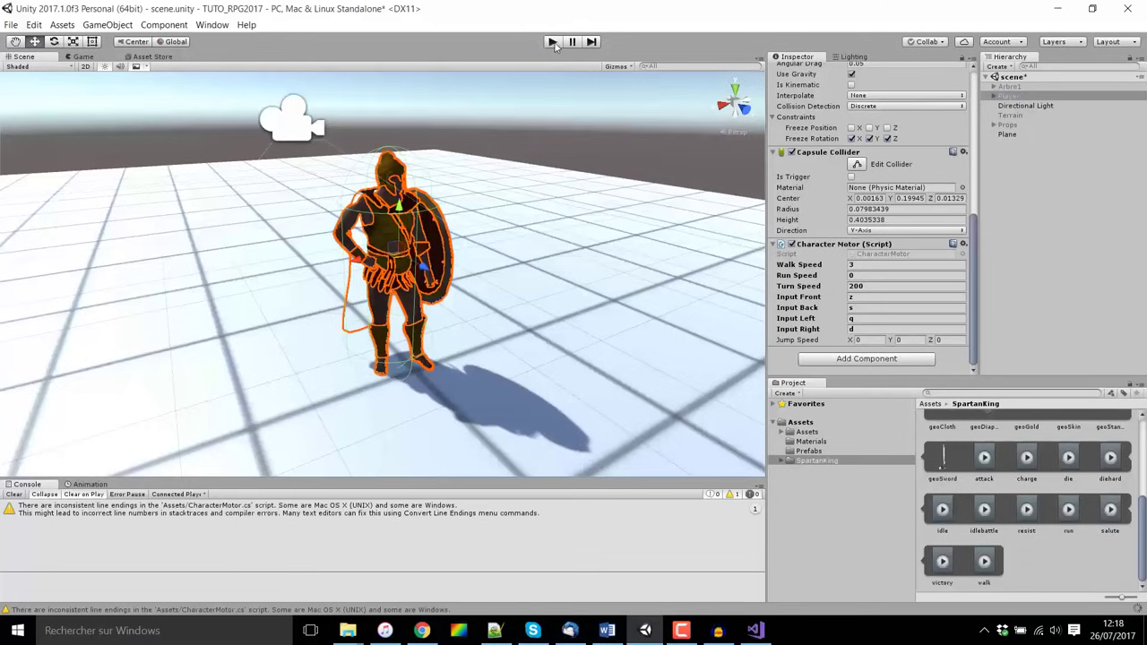
Hide console warnings and test-walk the Spartan with z and d in Play mode.
click(734, 494)
click(552, 41)
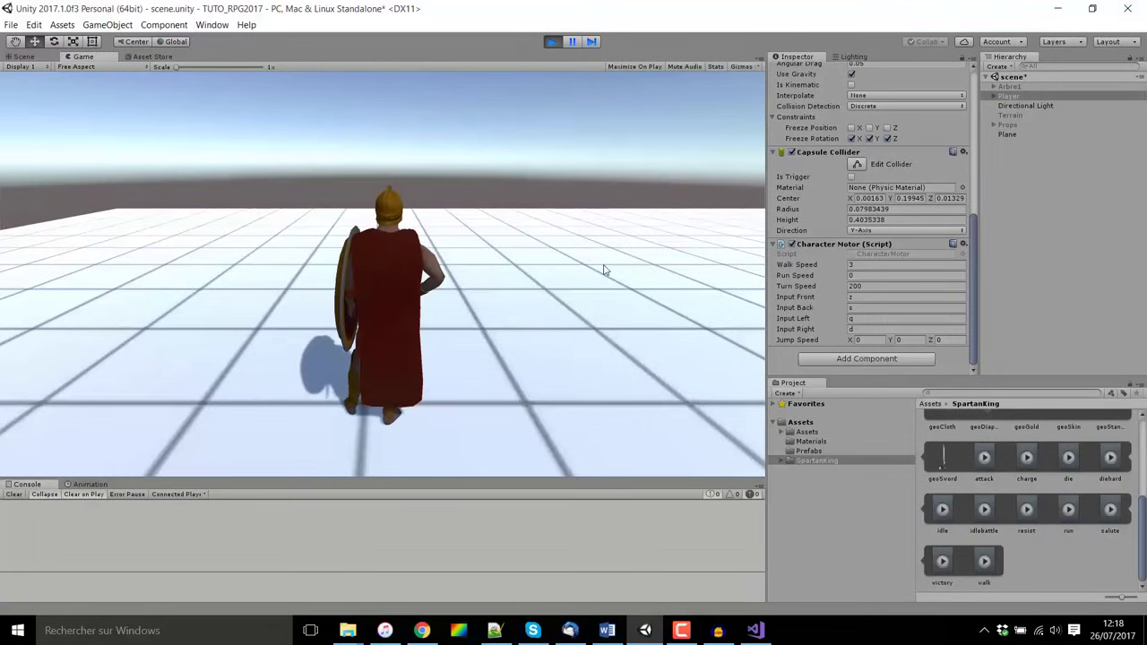
key(z)
key(d)
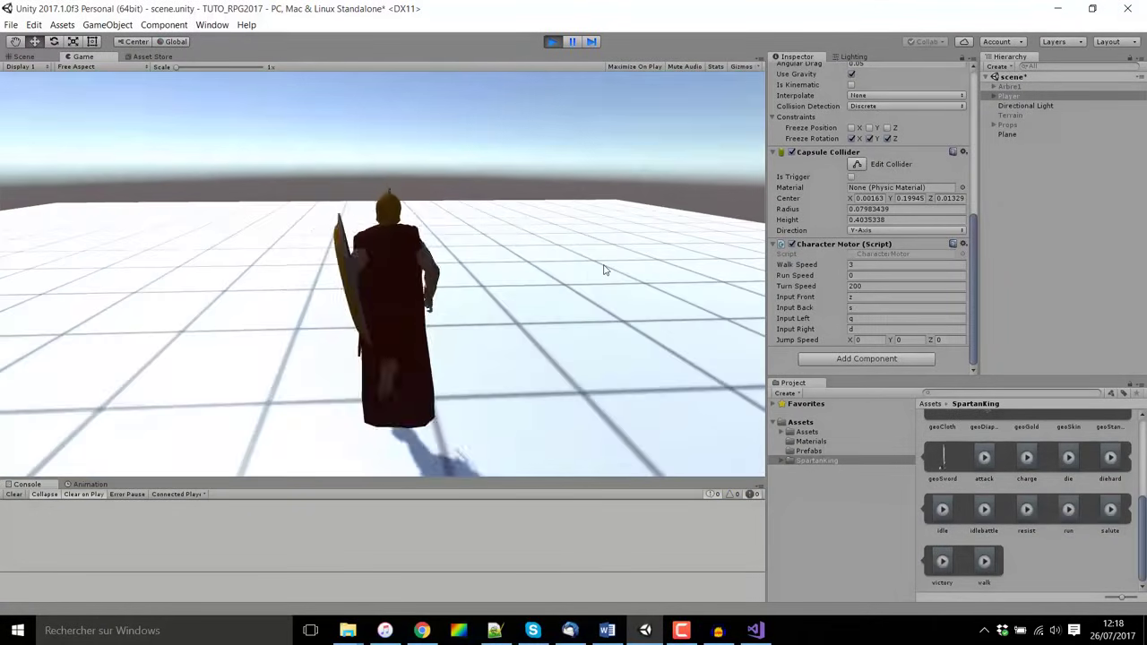
key(d)
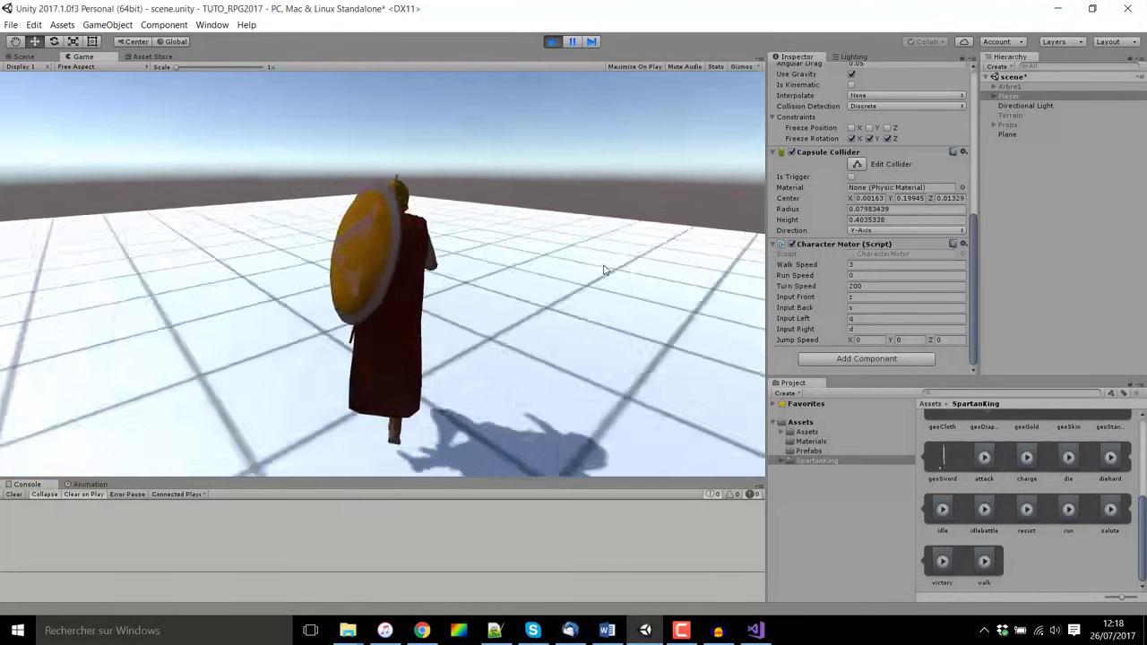
key(d)
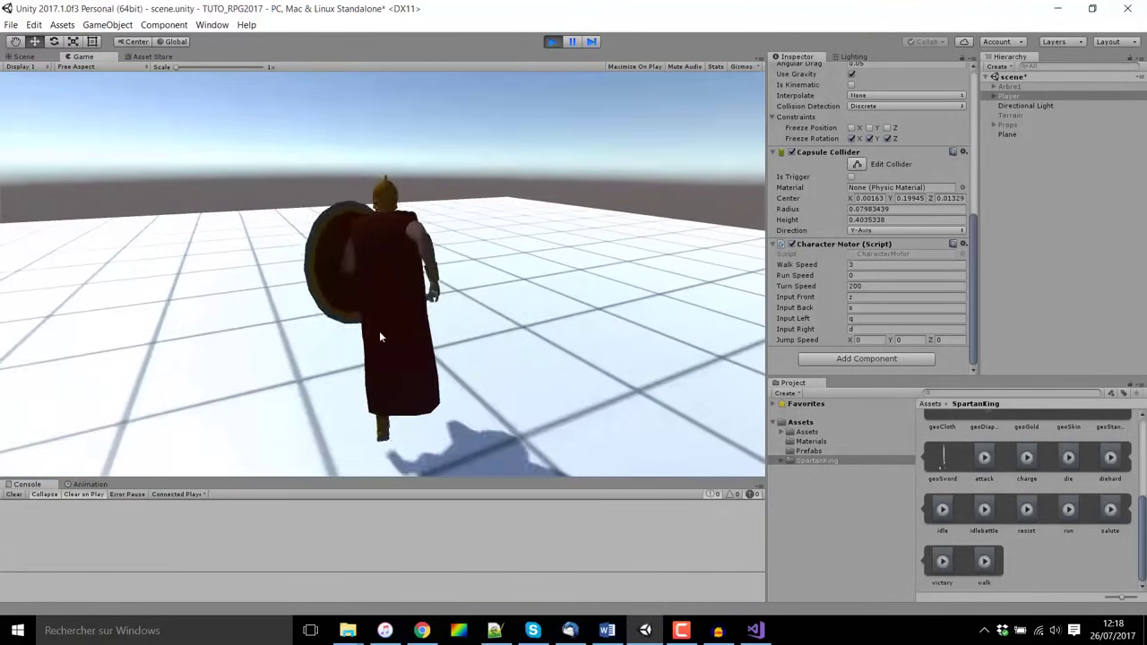
key(d)
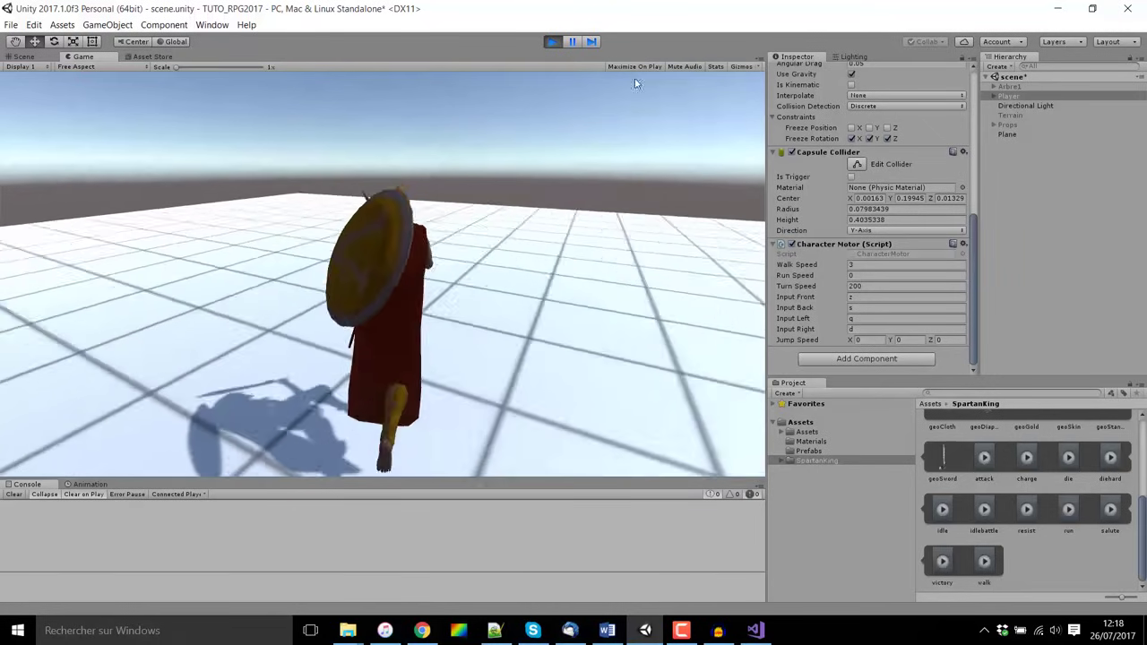
click(551, 43)
Set Run Speed to 6 and replay, moving and turning the Spartan with z, q and d.
click(862, 279)
text(6)
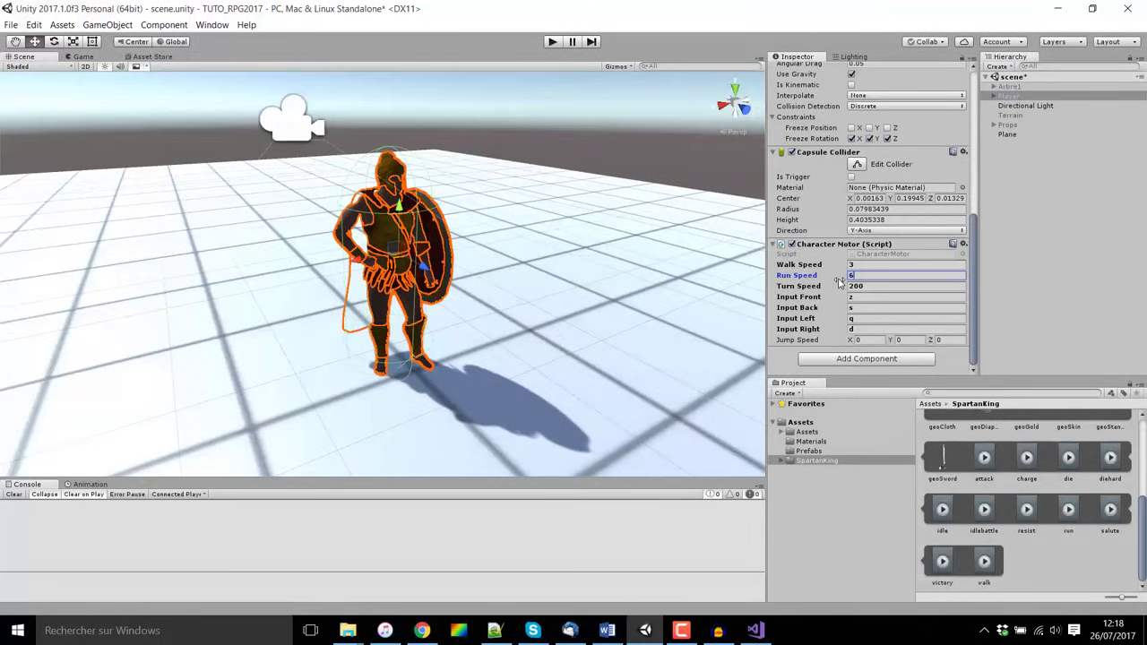
click(555, 44)
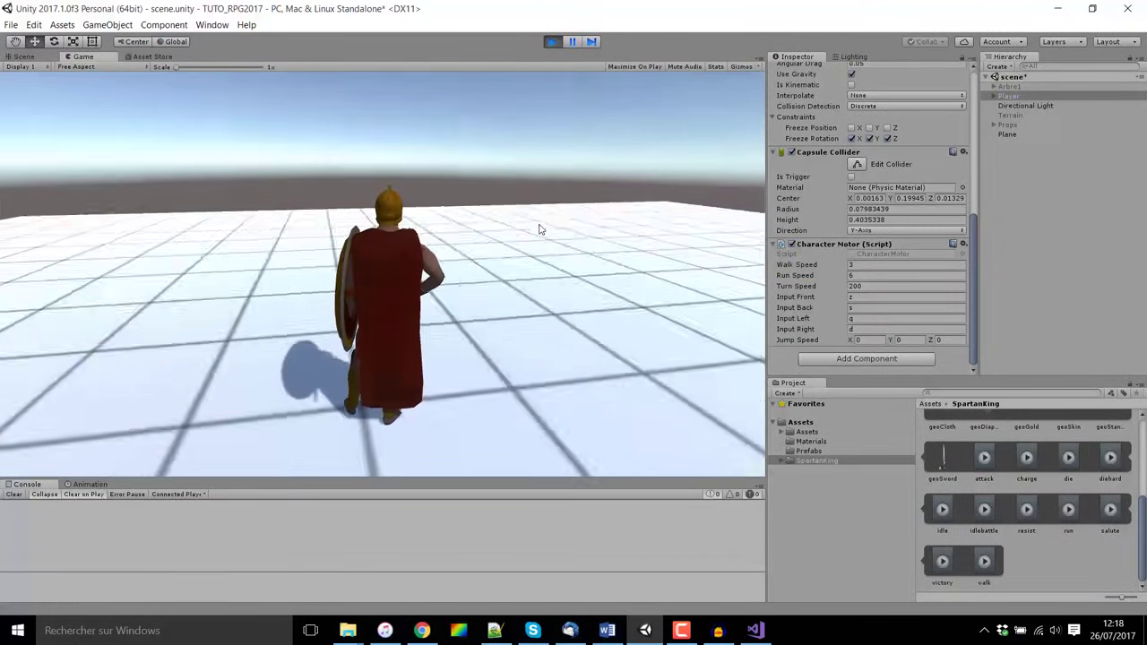
key(q)
key(z)
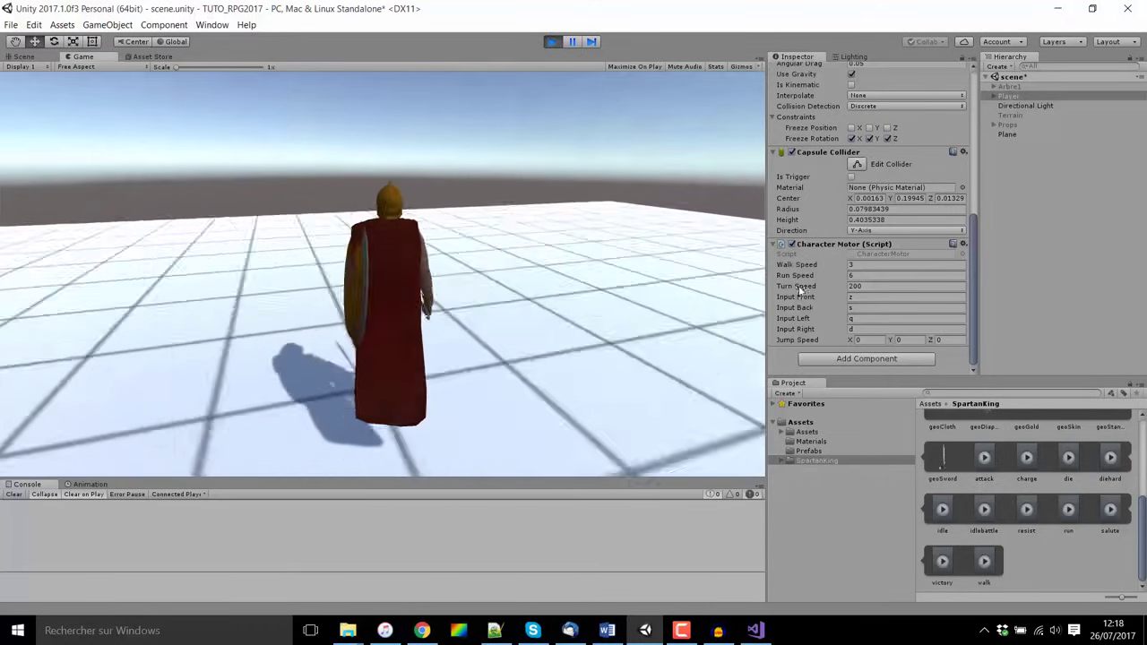
key(z)
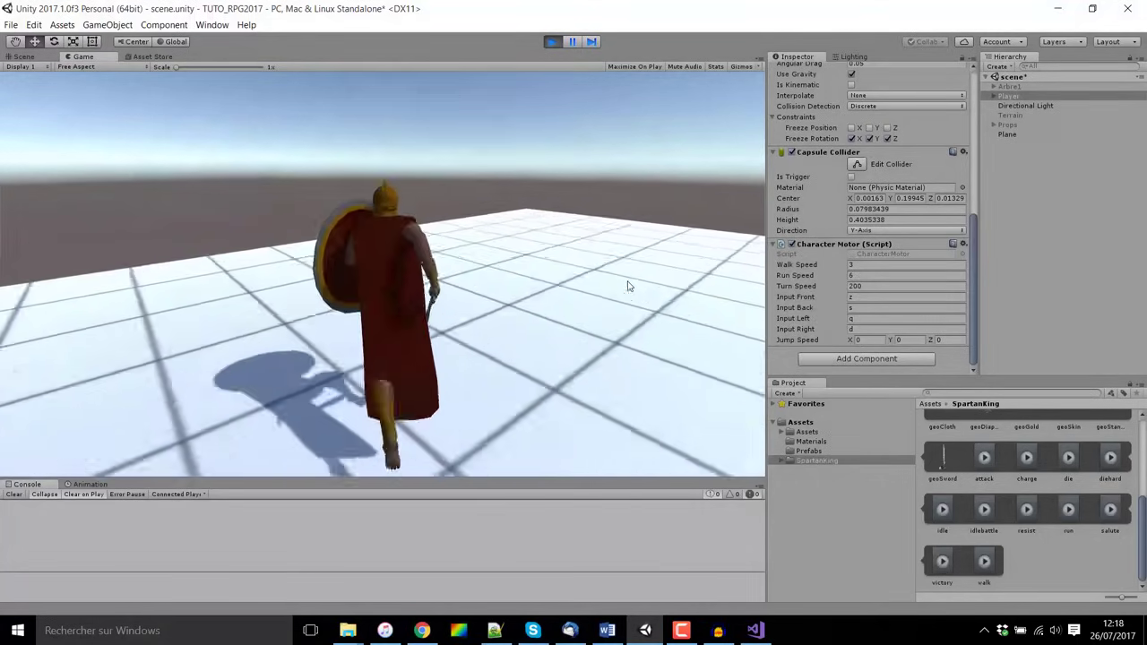
key(d)
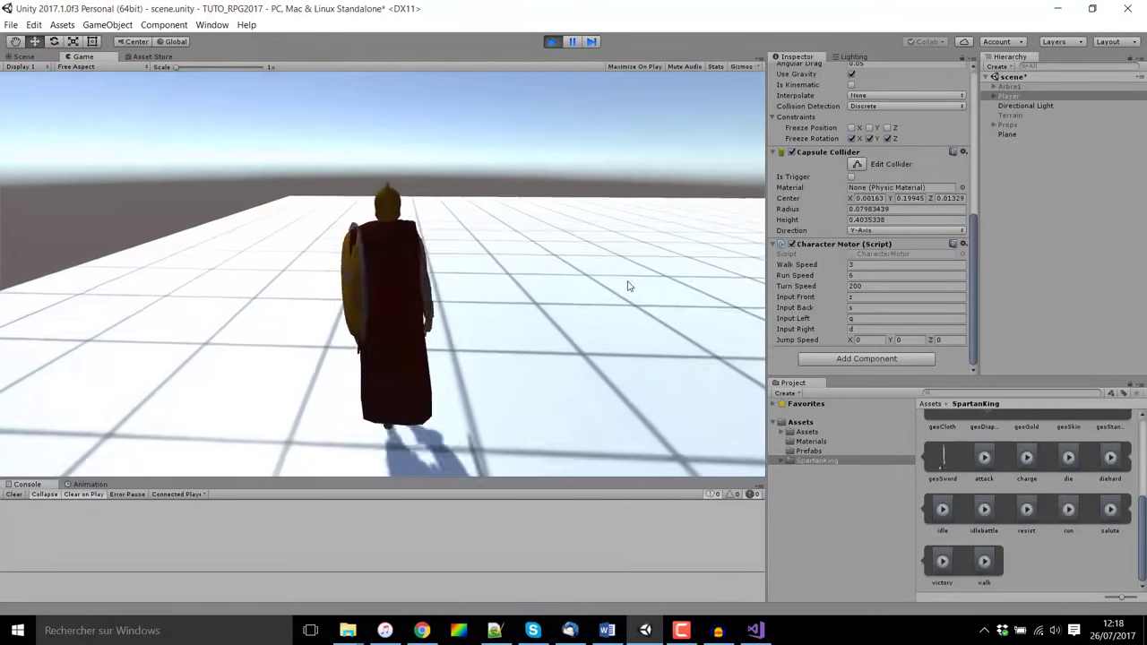
key(d)
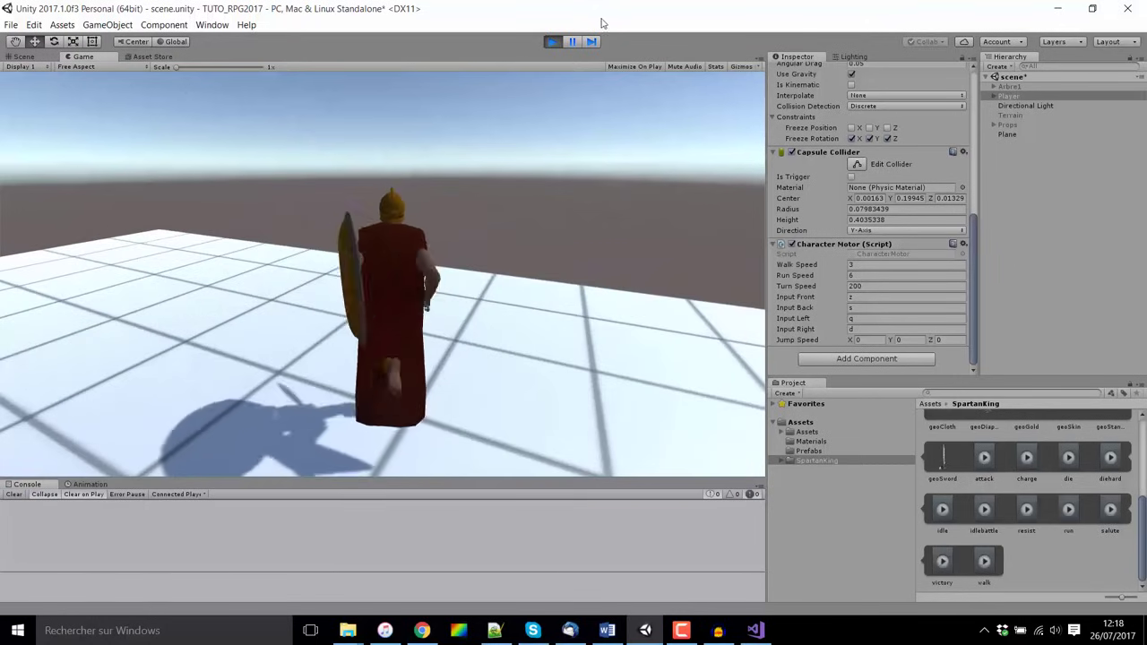
Set the Spartan's Run Speed to 8 and play-test walking forward and turning left with Z and Q.
key(ctrl+p)
click(864, 276)
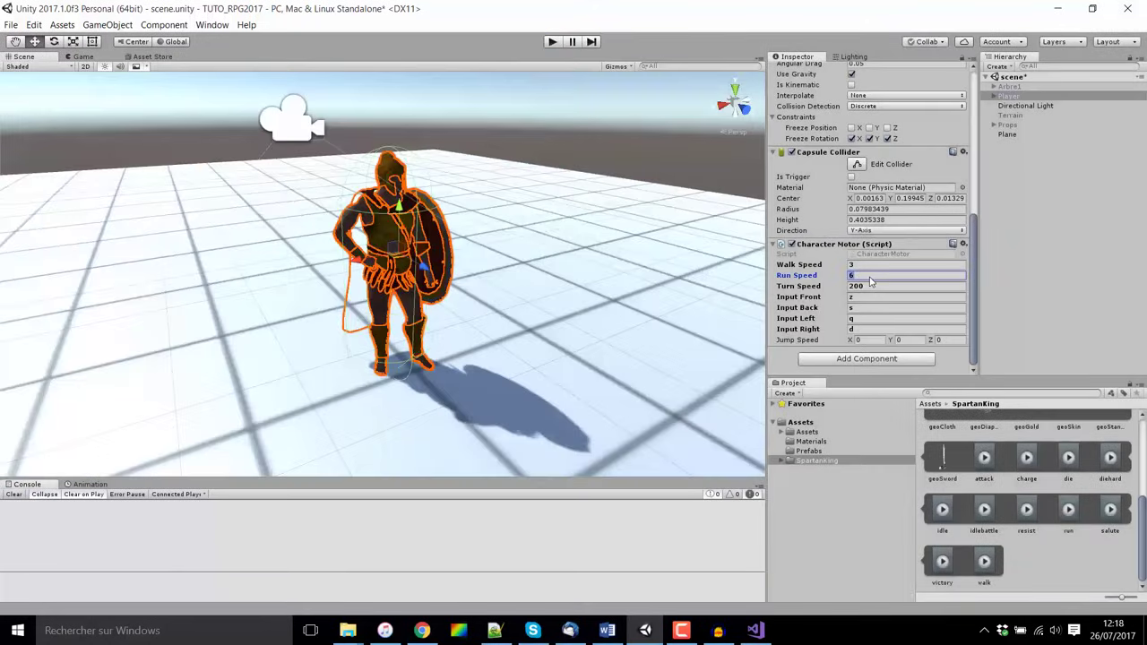
text(8)
click(552, 43)
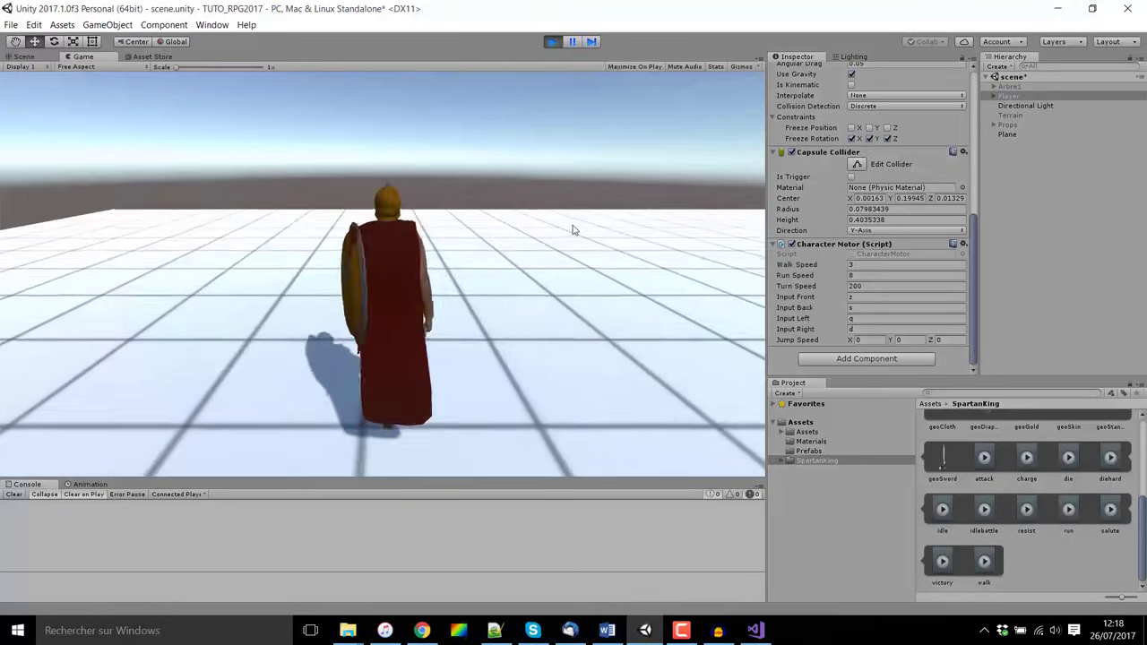
key(z)
key(q)
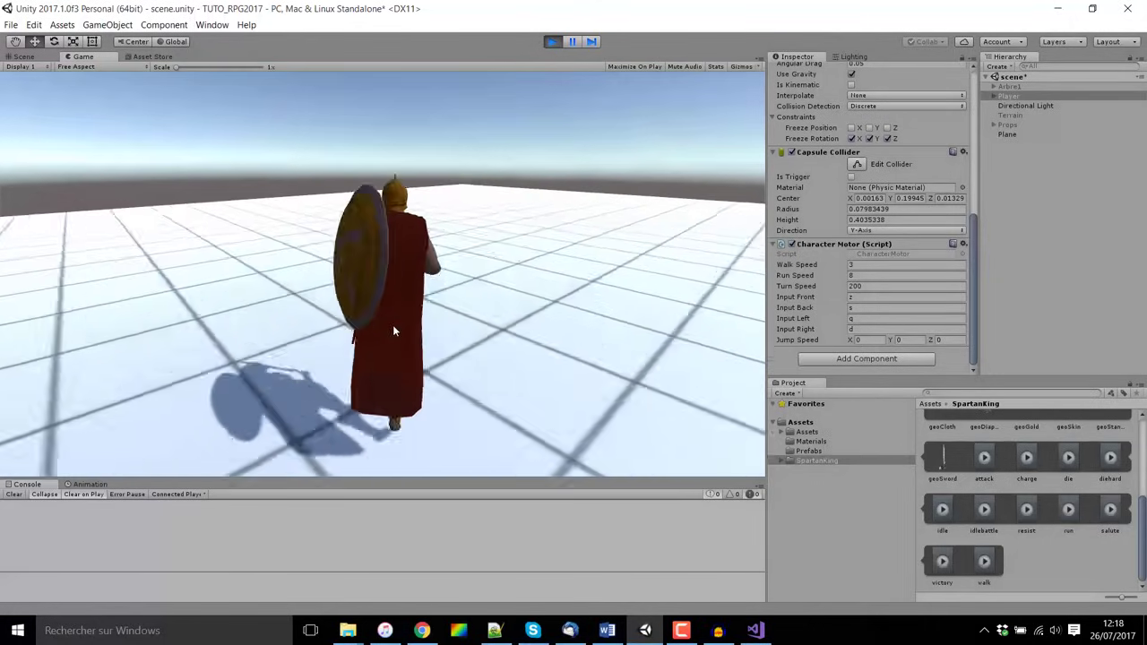
key(q)
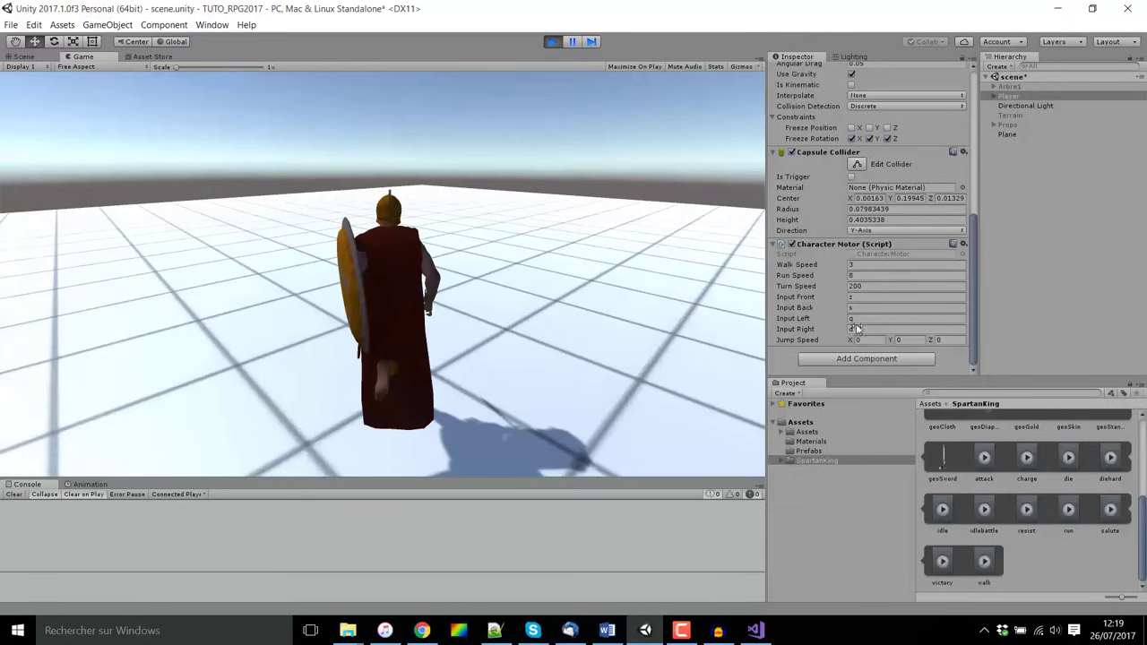
Stop the test and bring the CharacterMotor script back up in Visual Studio.
click(858, 265)
click(549, 42)
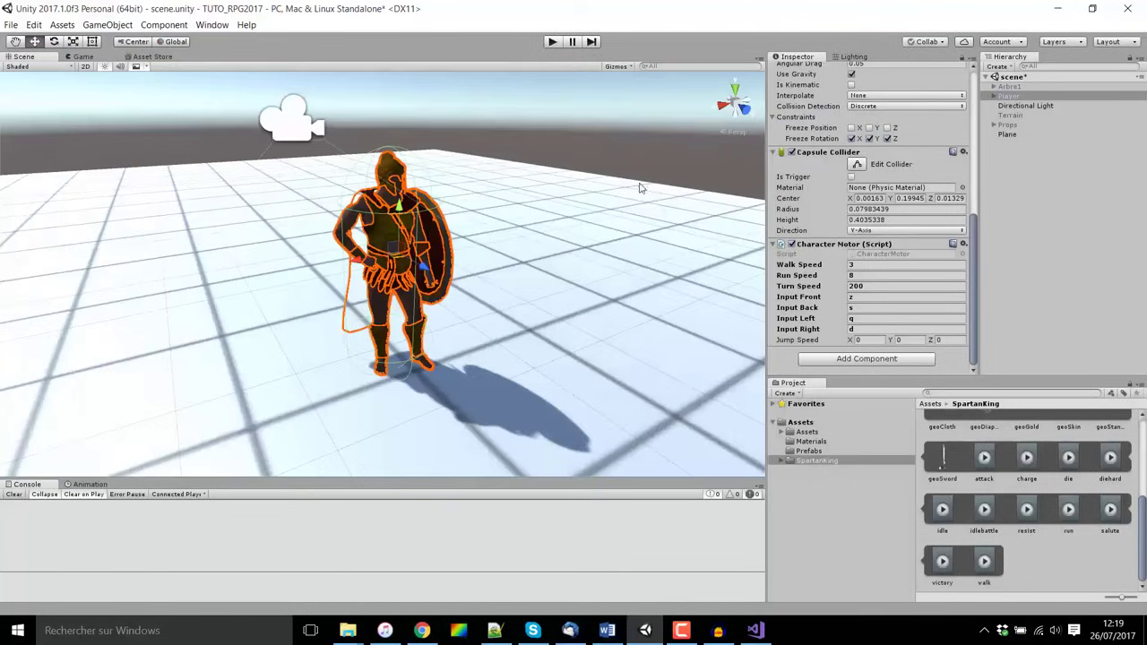
scroll(651, 378, down, 5)
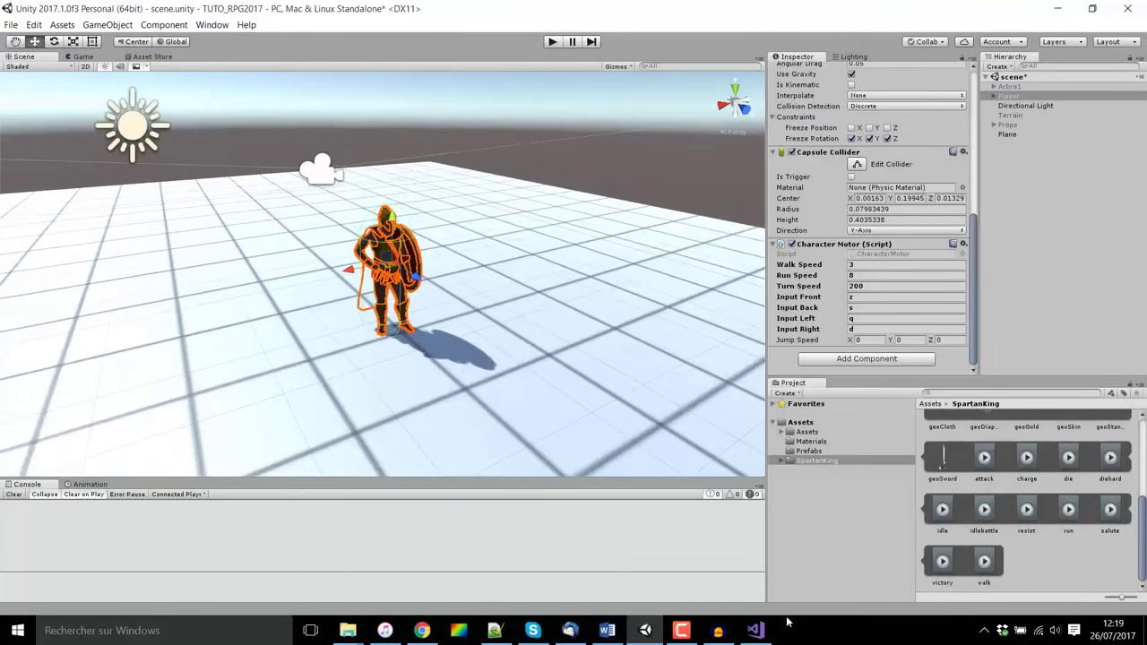
click(755, 630)
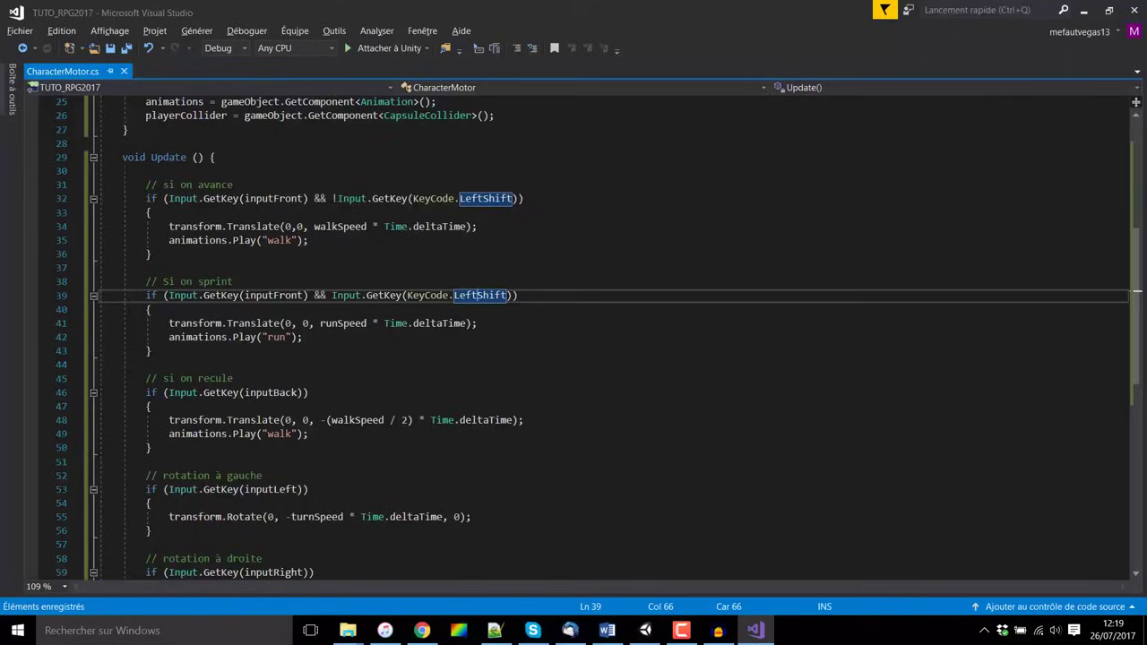
Duplicate the right-rotation if-block, with its comment, just below itself.
scroll(583, 331, down, 5)
click(153, 406)
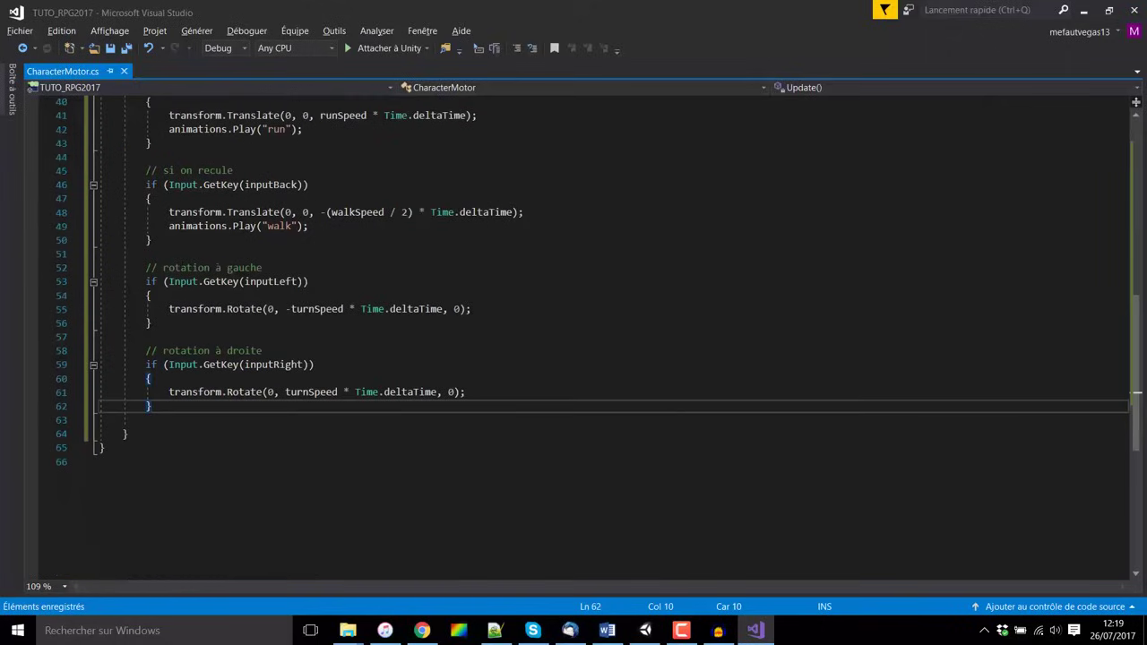
key(Return)
key(Return)
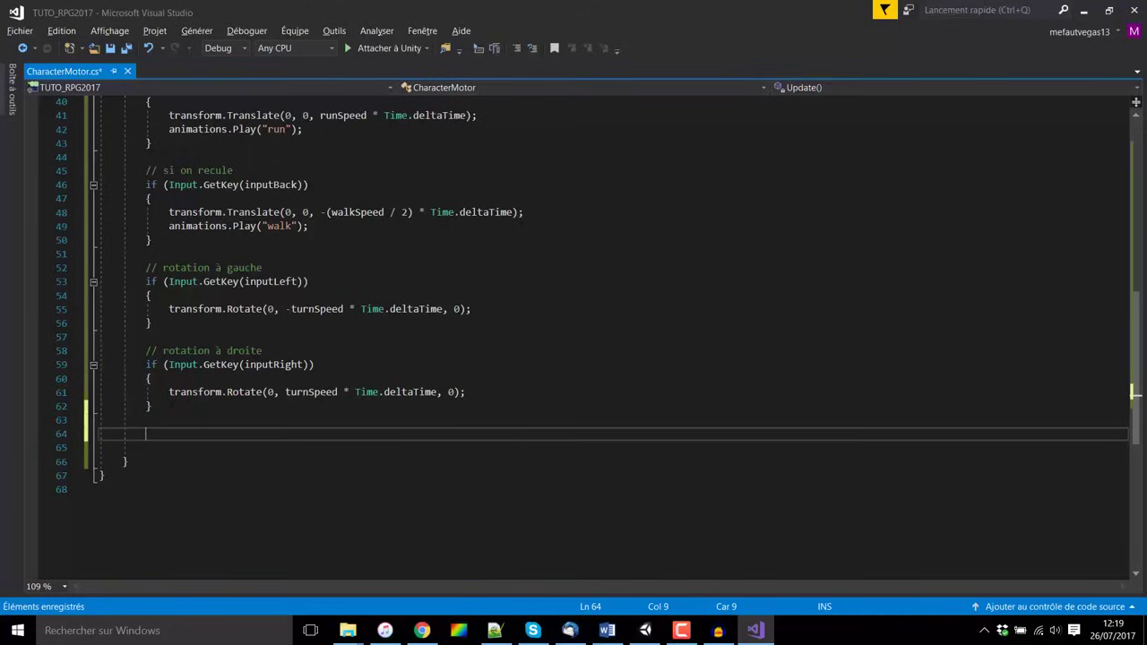
drag(153, 406, 152, 365)
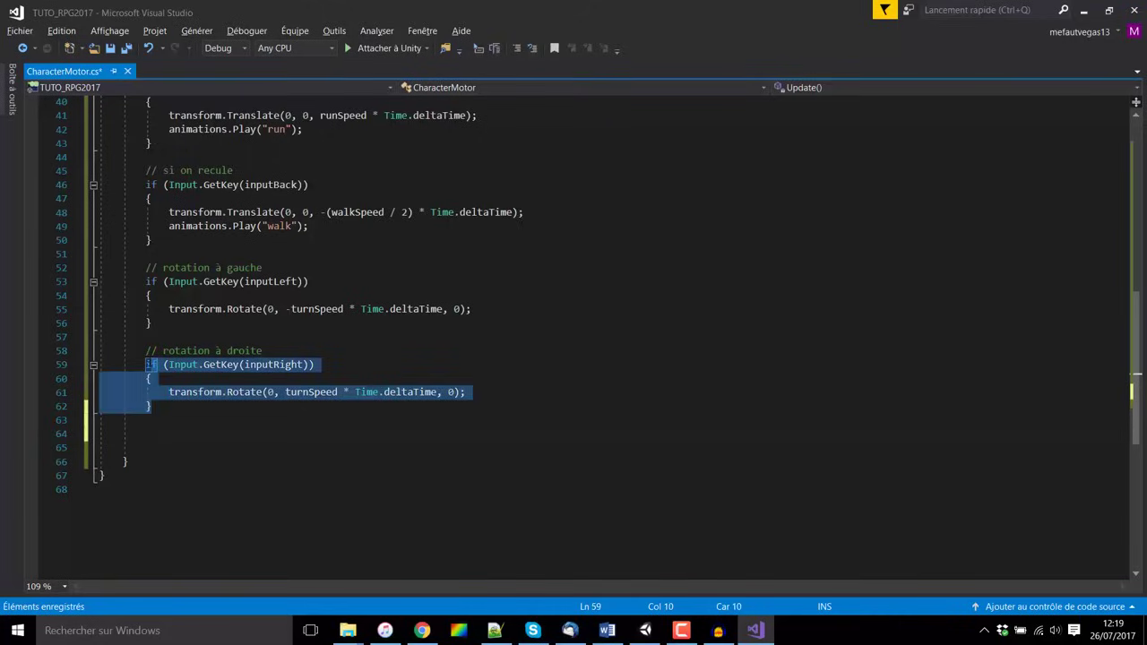
mouse_move(152, 406)
mouse_down()
mouse_move(152, 365)
mouse_move(98, 351)
mouse_up()
click(146, 434)
text(// rotation à droite         if (Input.GetKey(inputRight))         {             transform.Rotate(0, turnSpeed * Time.deltaTime, 0);         })
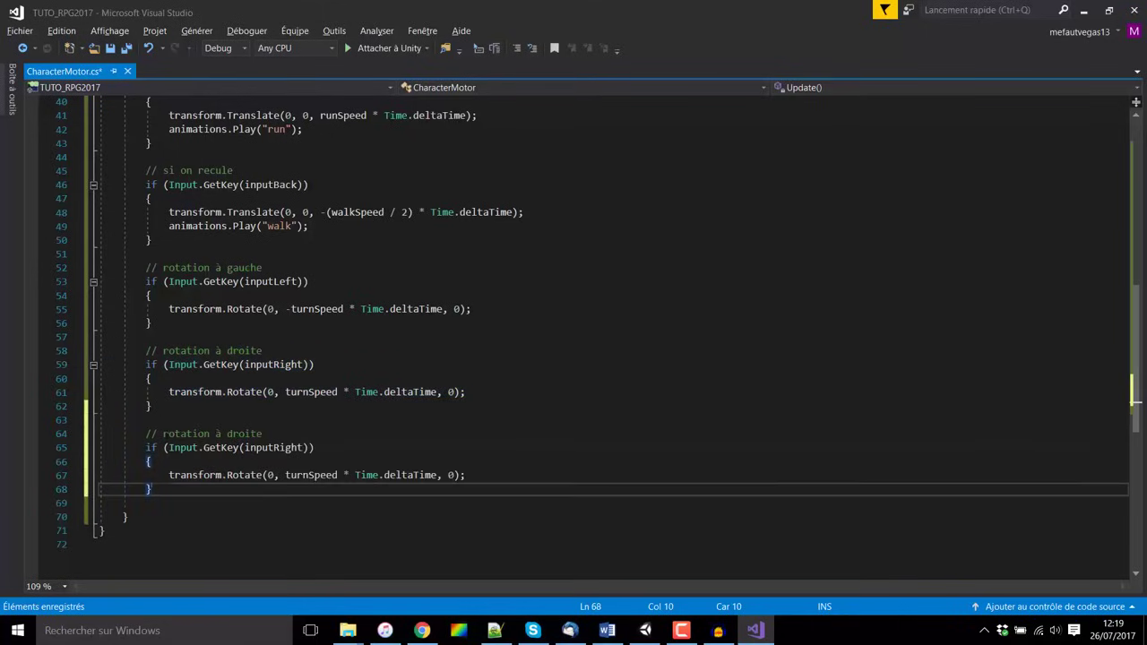
Rewrite the copied block's comment to describe the new idle case.
drag(163, 434, 268, 434)
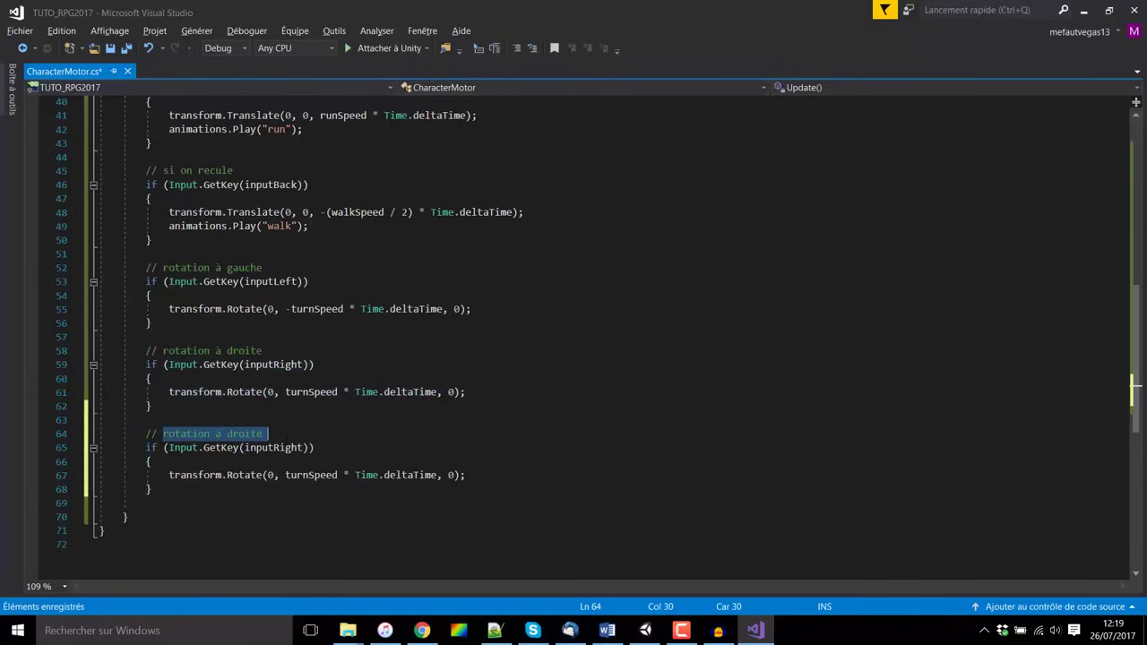
text(Si)
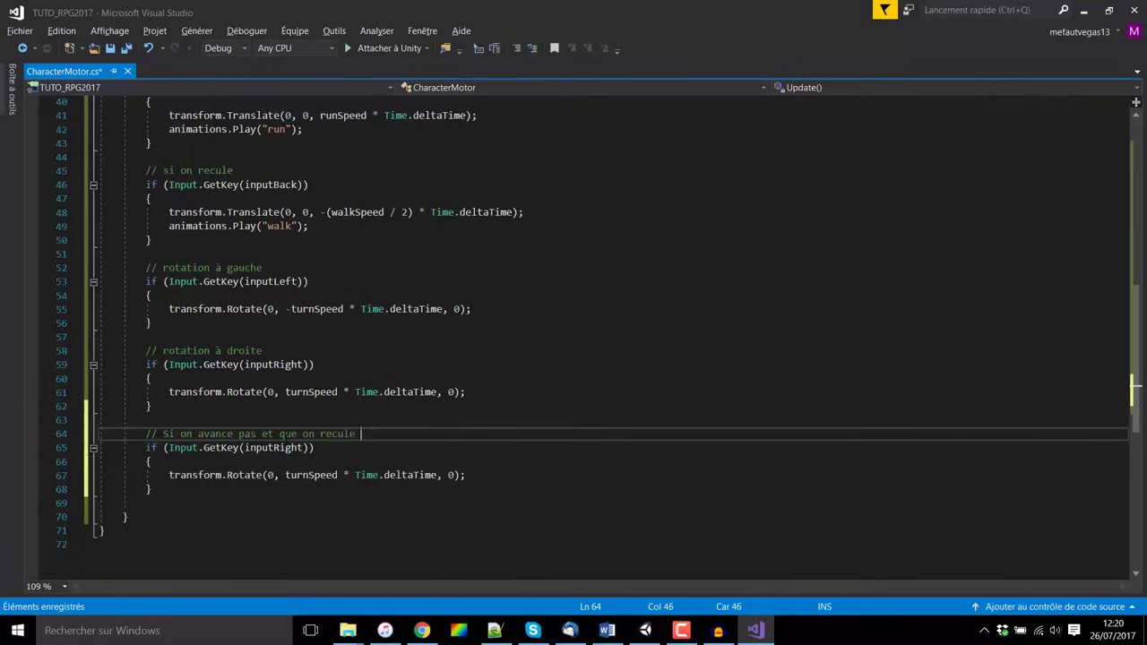
text(pas non plus)
scroll(439, 391, up, 2)
scroll(440, 391, up, 3)
scroll(440, 390, down, 2)
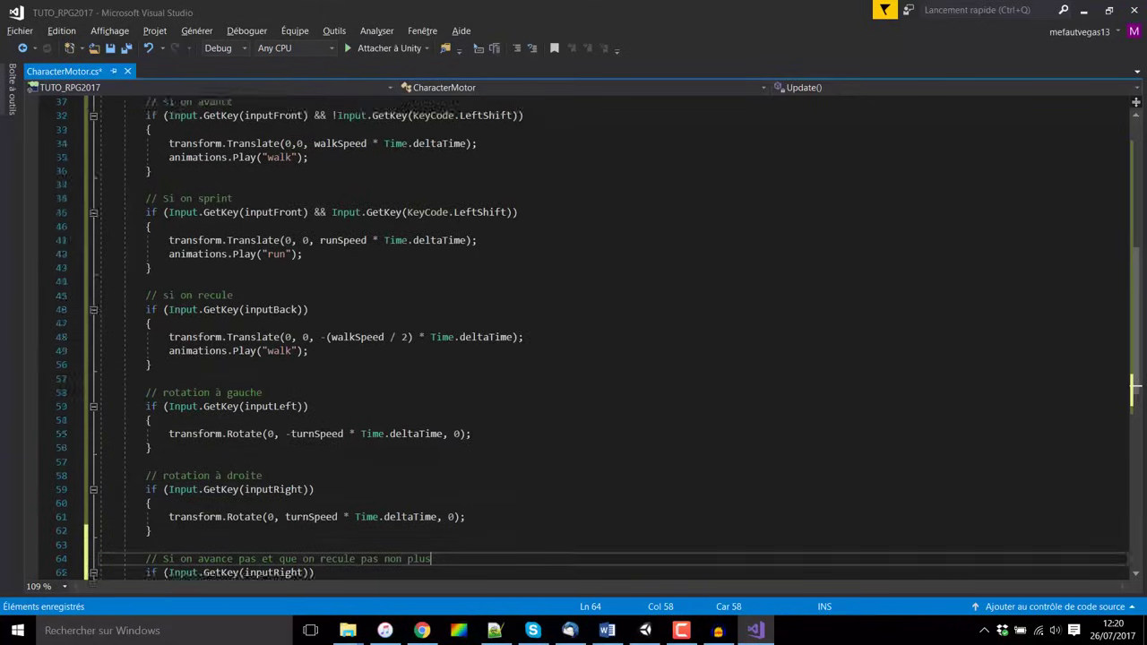
scroll(440, 391, down, 2)
scroll(441, 391, up, 3)
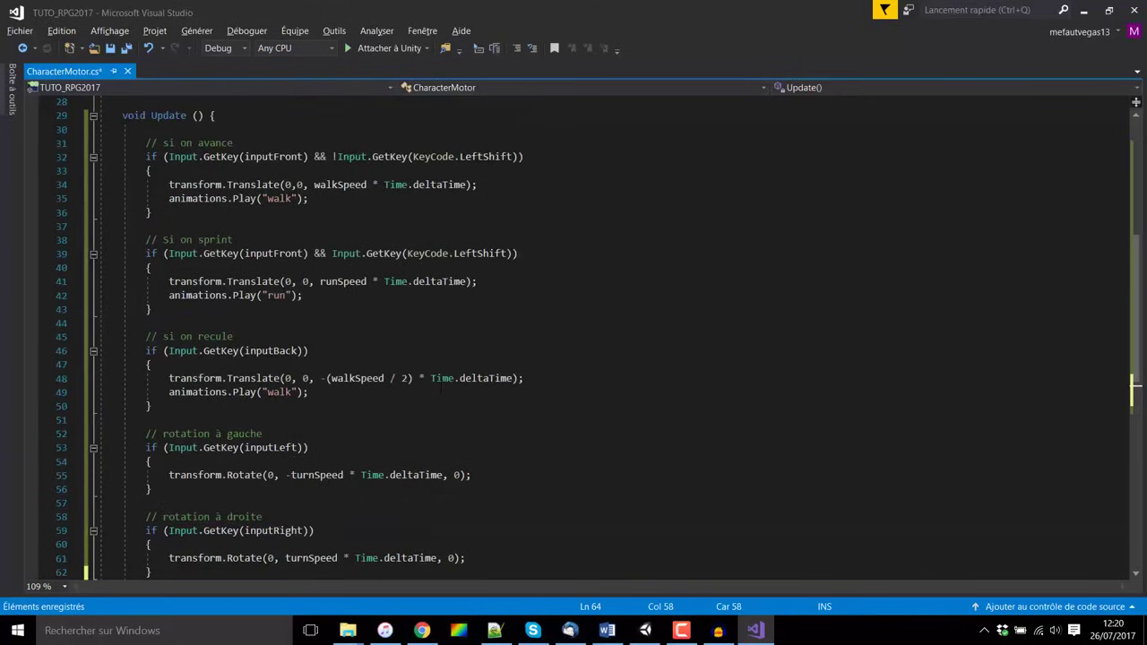
scroll(440, 388, down, 4)
scroll(440, 388, down, 1)
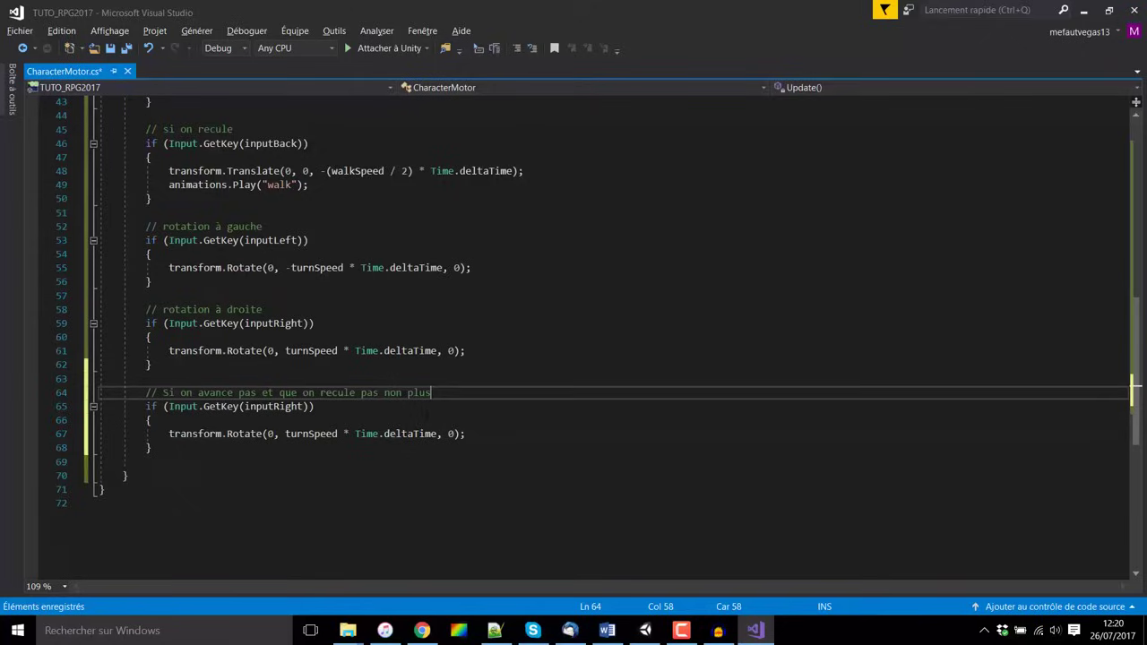
scroll(421, 407, down, 2)
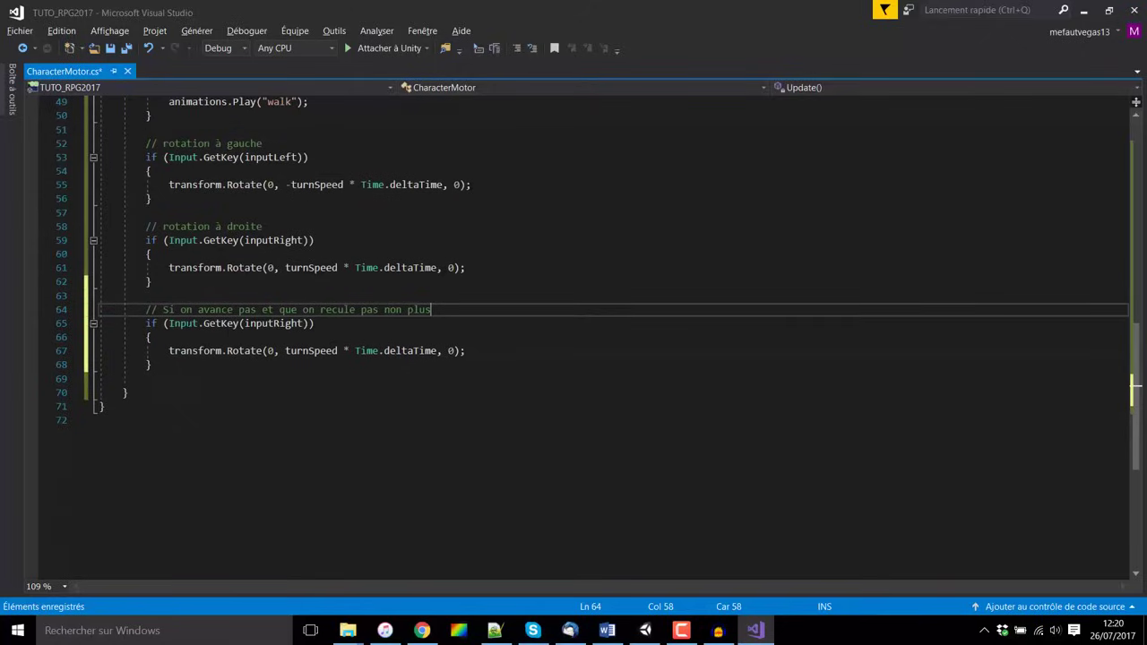
Negate the copied condition and change its key to inputFront.
click(169, 324)
text(!)
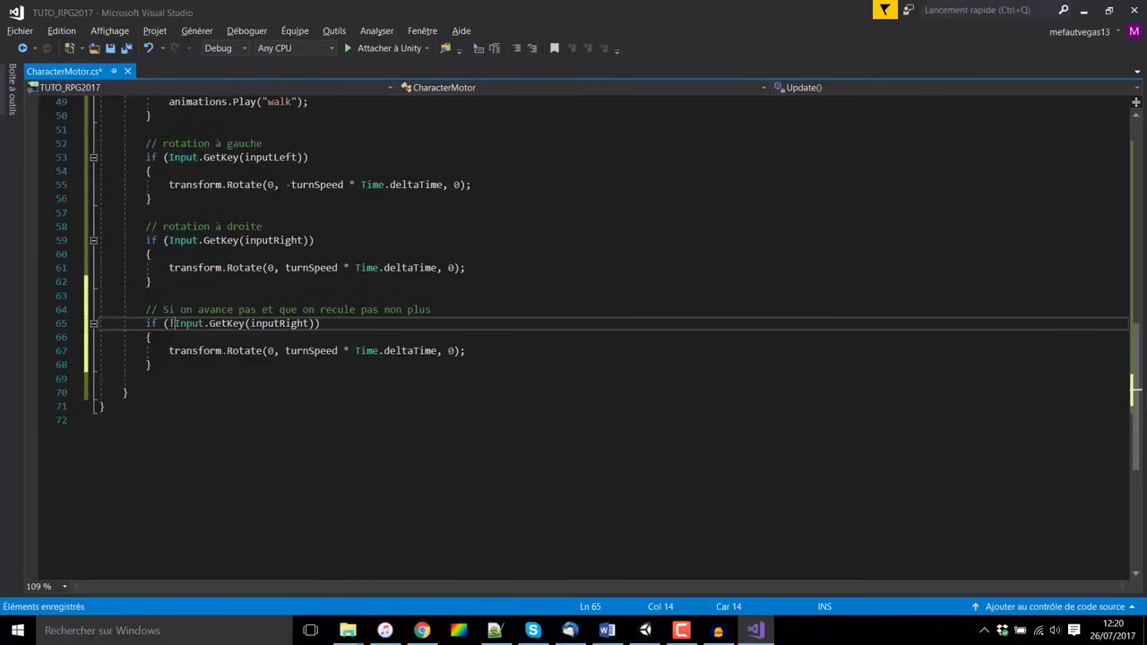
click(312, 323)
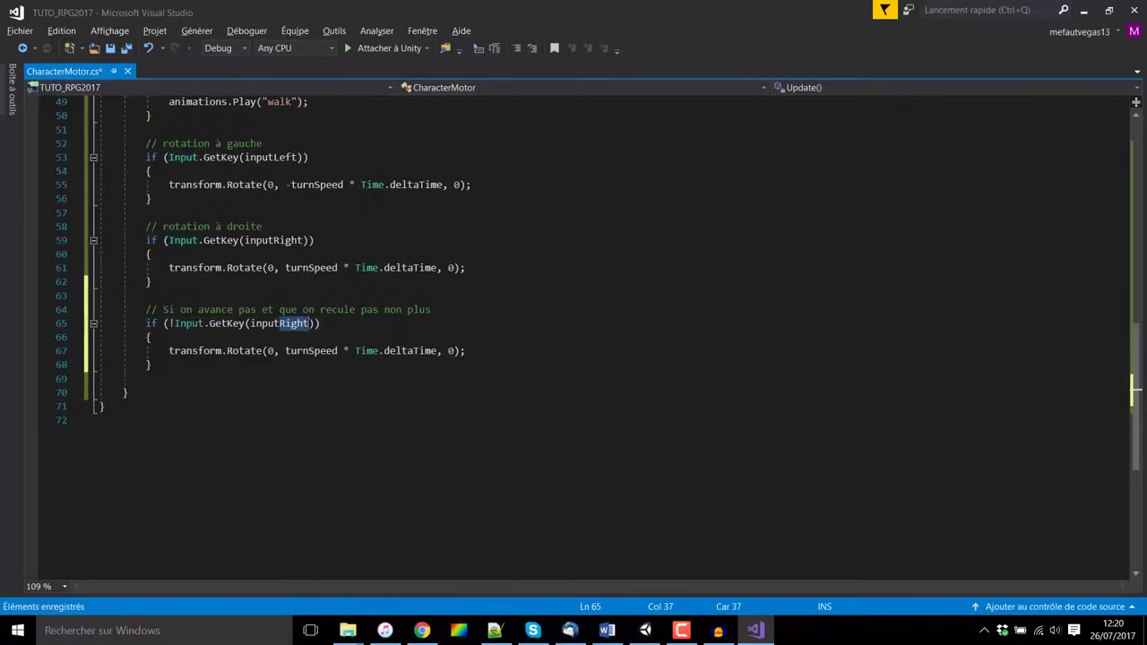
key(BackSpace)
key(BackSpace)
key(BackSpace)
text(Frib)
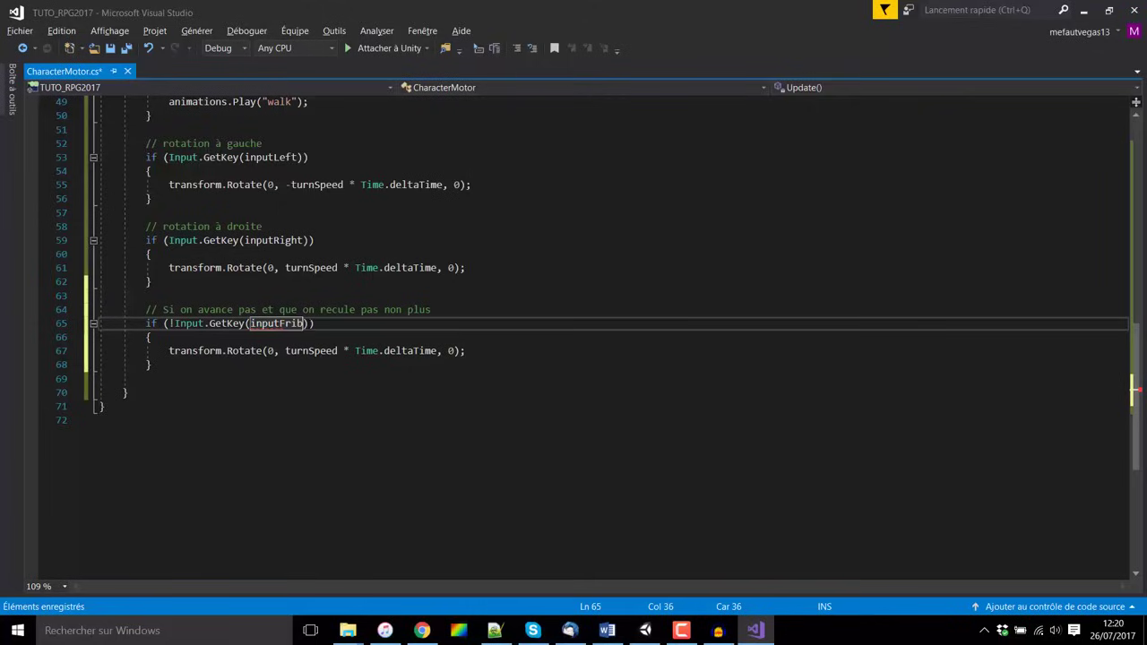
text(t)
key(BackSpace)
key(BackSpace)
key(BackSpace)
text(t)
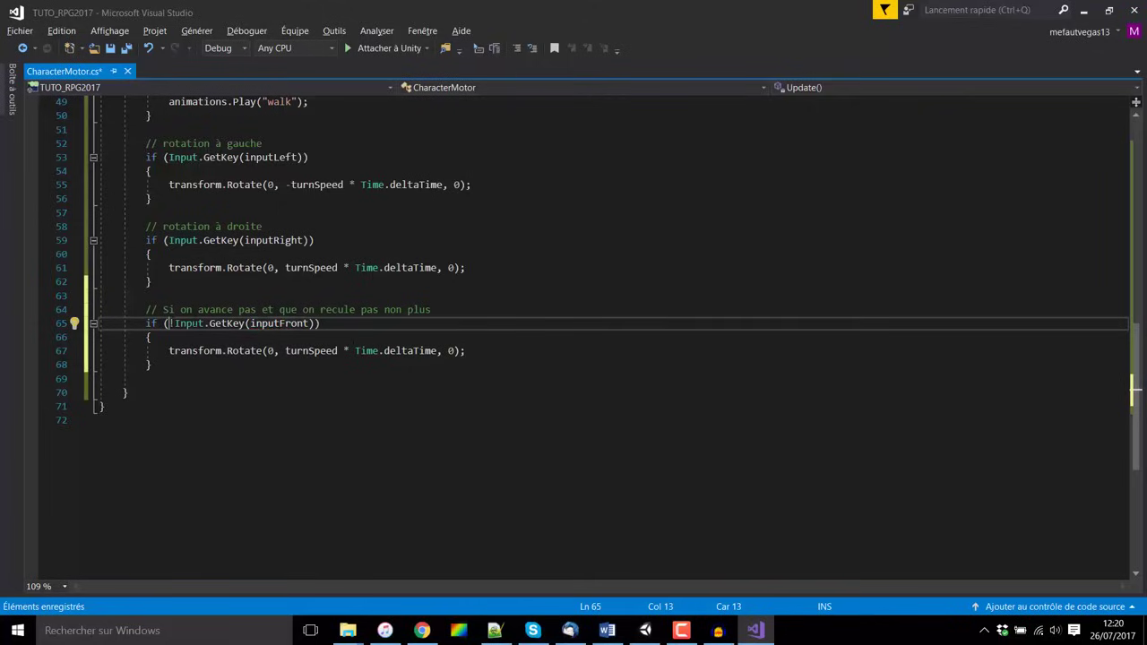
Extend the condition with && !Input.GetKey(inputBack).
drag(170, 324, 313, 326)
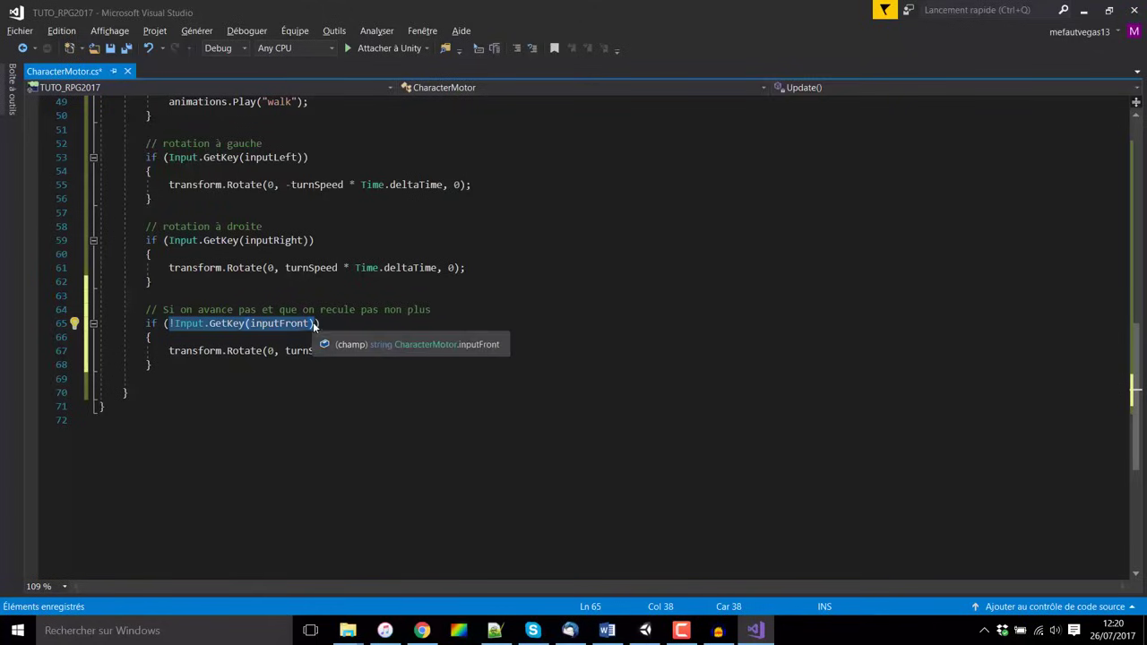
key(ctrl+c)
click(314, 324)
text(&&)
key(ctrl+v)
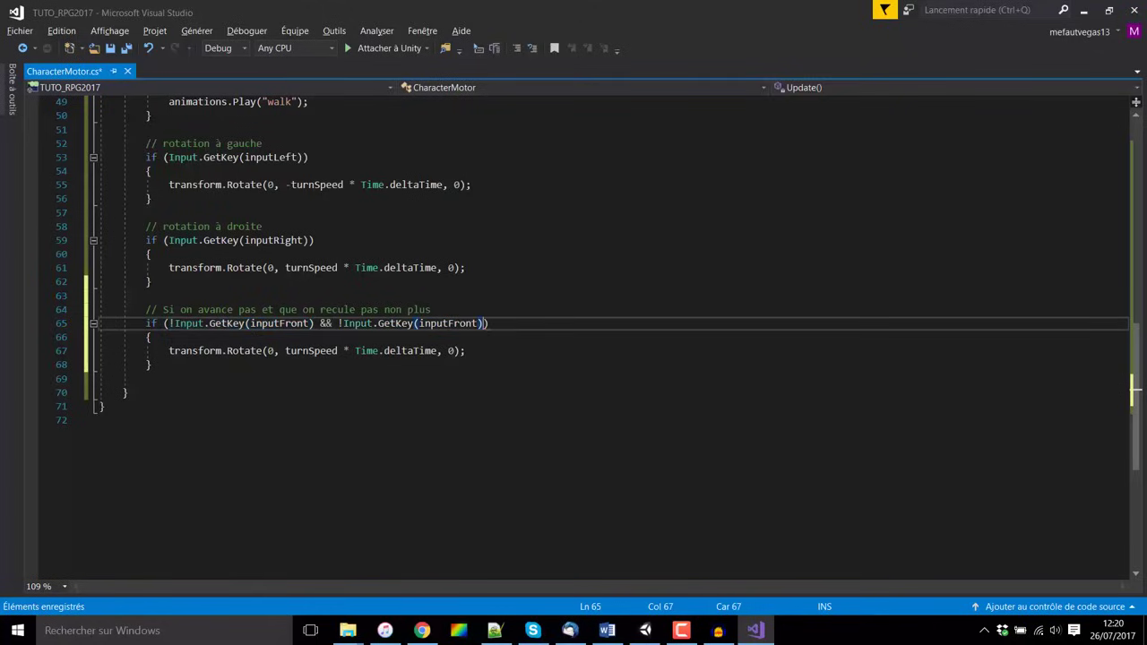
drag(447, 324, 476, 324)
text(Ba)
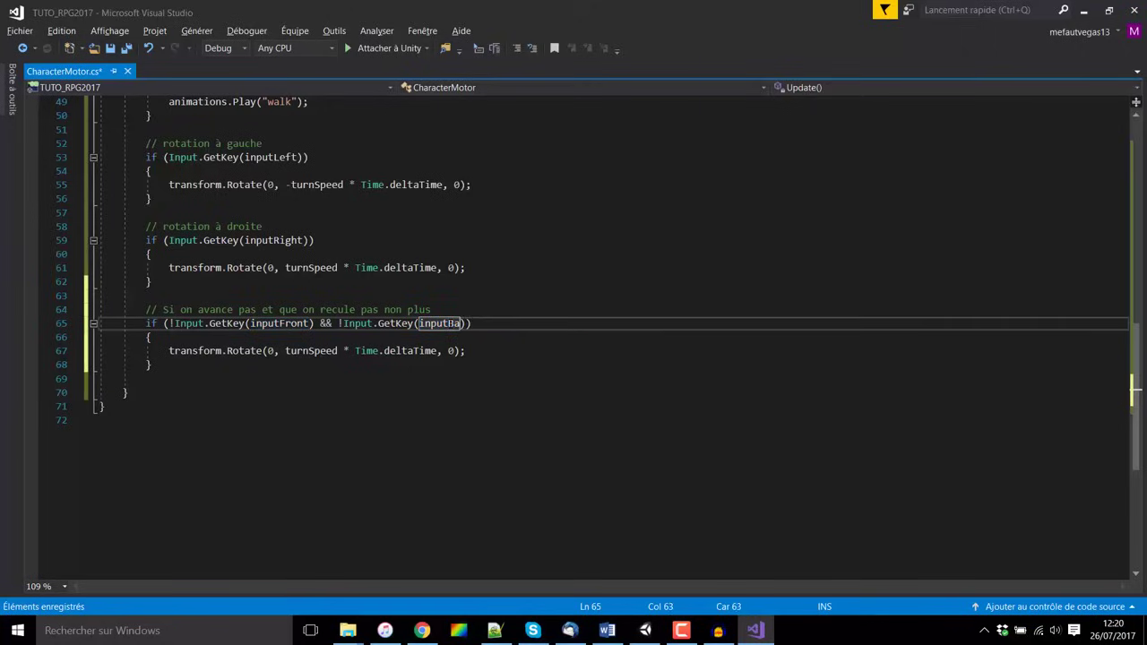
text(ck)
Replace the block's body with animations.Play("idle"); and save the script.
drag(168, 350, 465, 350)
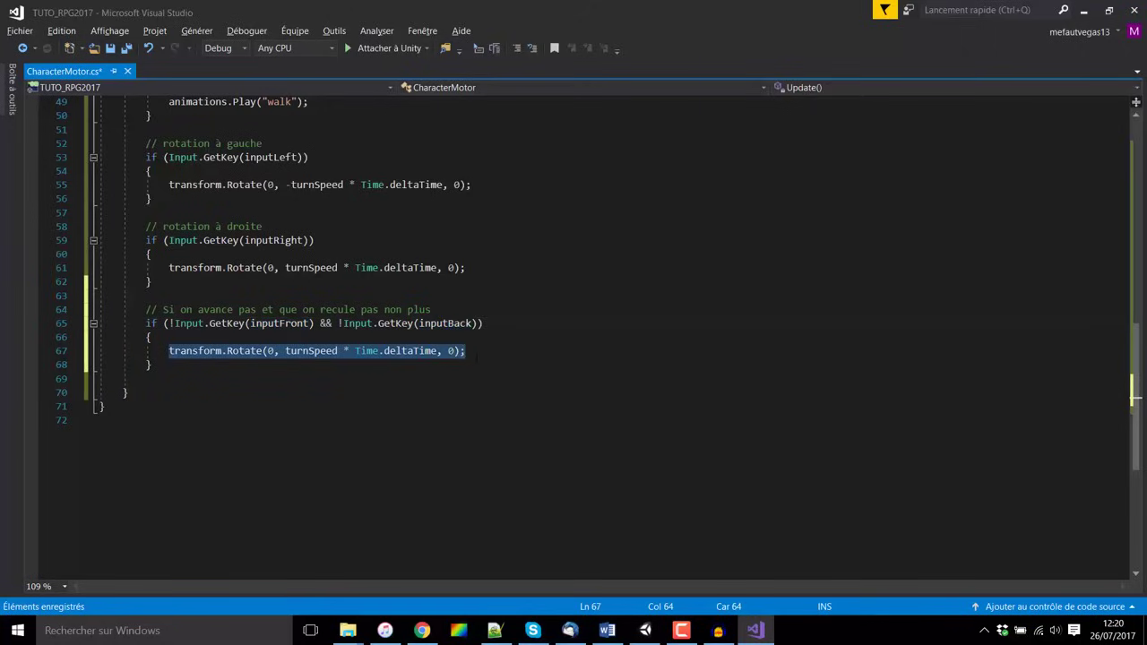
key(Delete)
text(a)
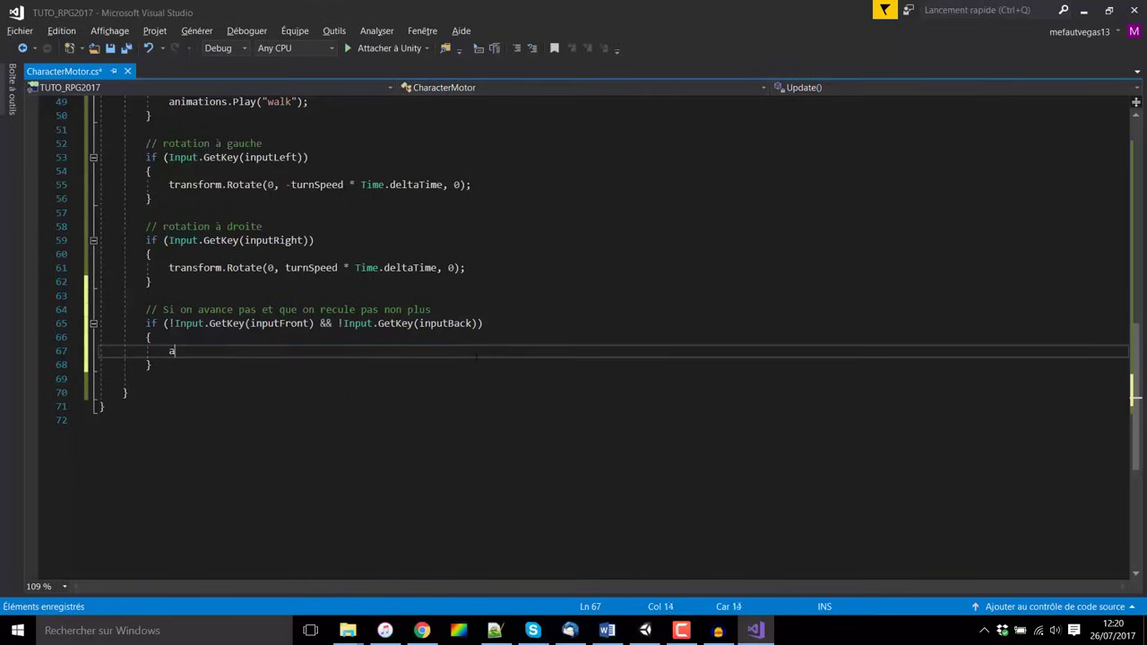
text(nimations.pl)
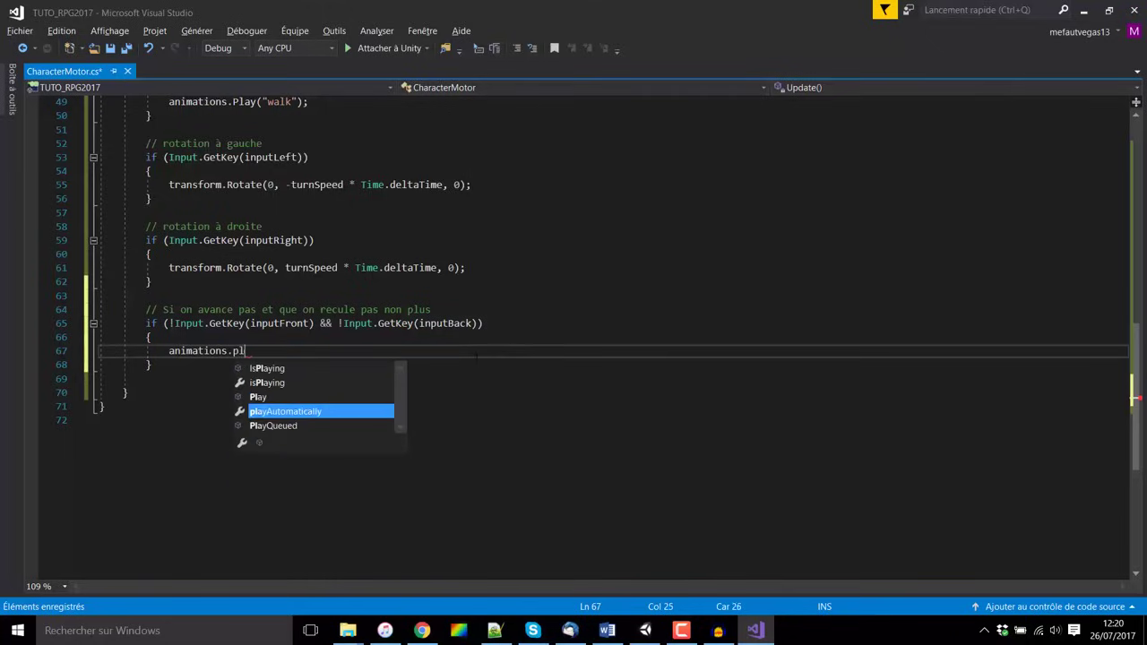
text(y)
key(Tab)
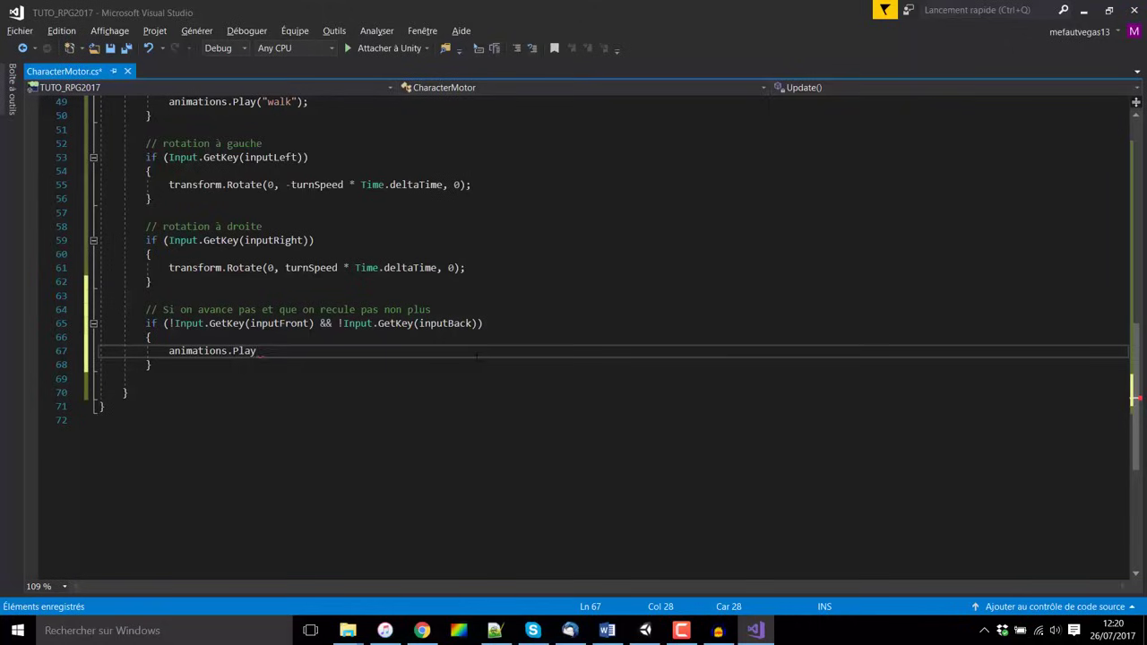
text(("")
text(idl)
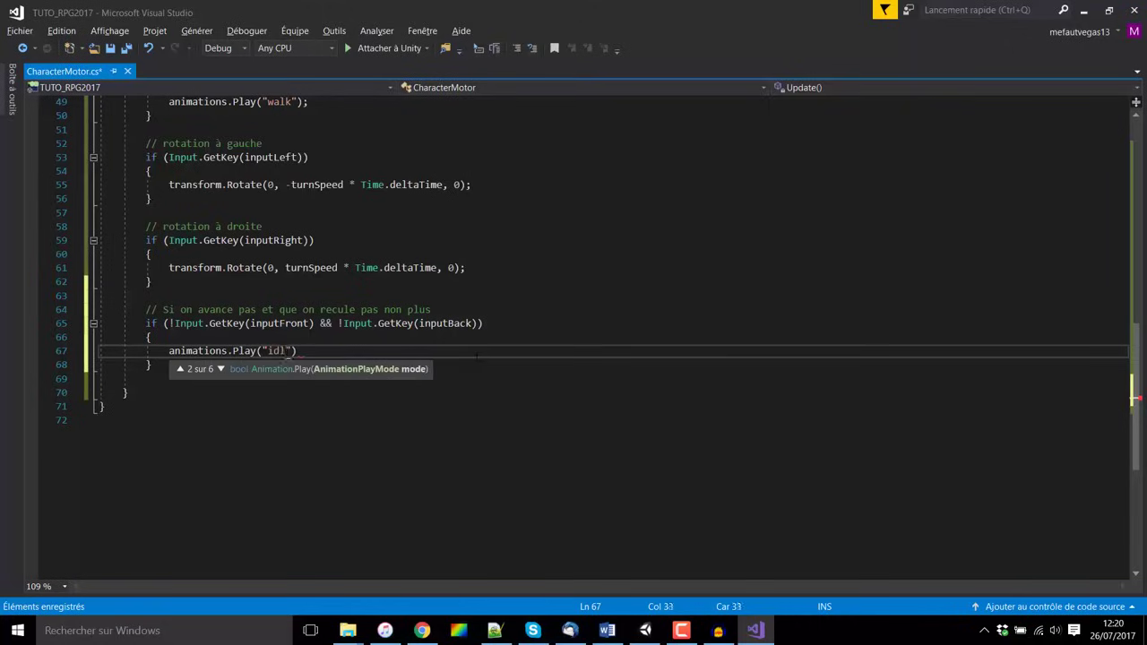
text("))
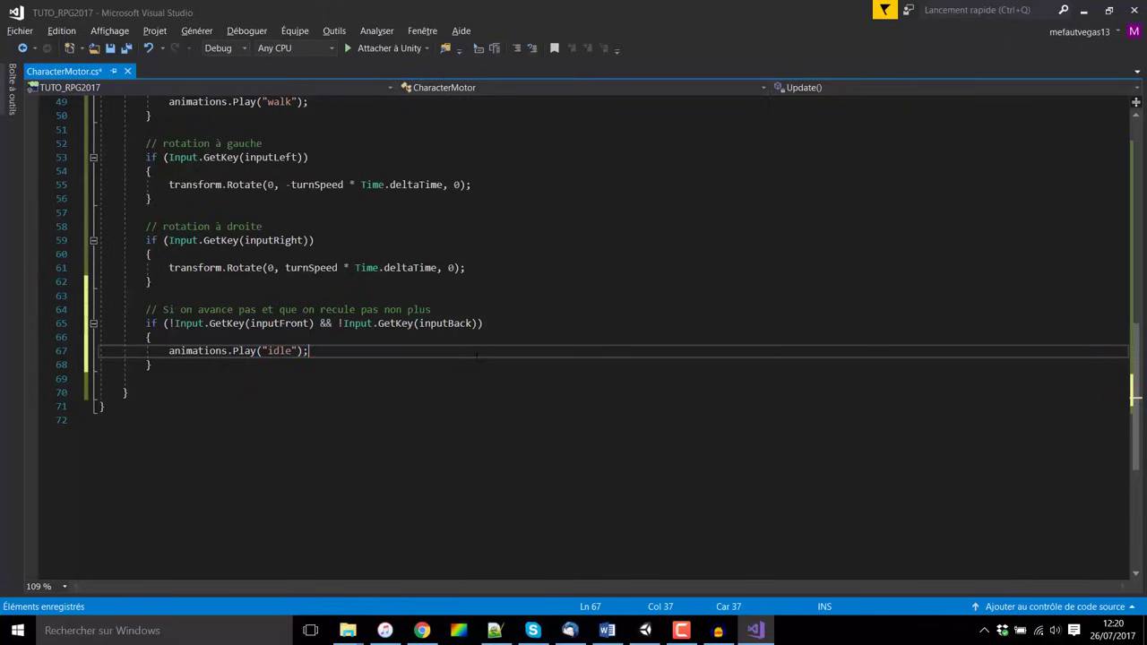
key(ctrl+s)
Start Play mode, inspect the Spartan in the Scene view, then return to the Game view.
click(645, 630)
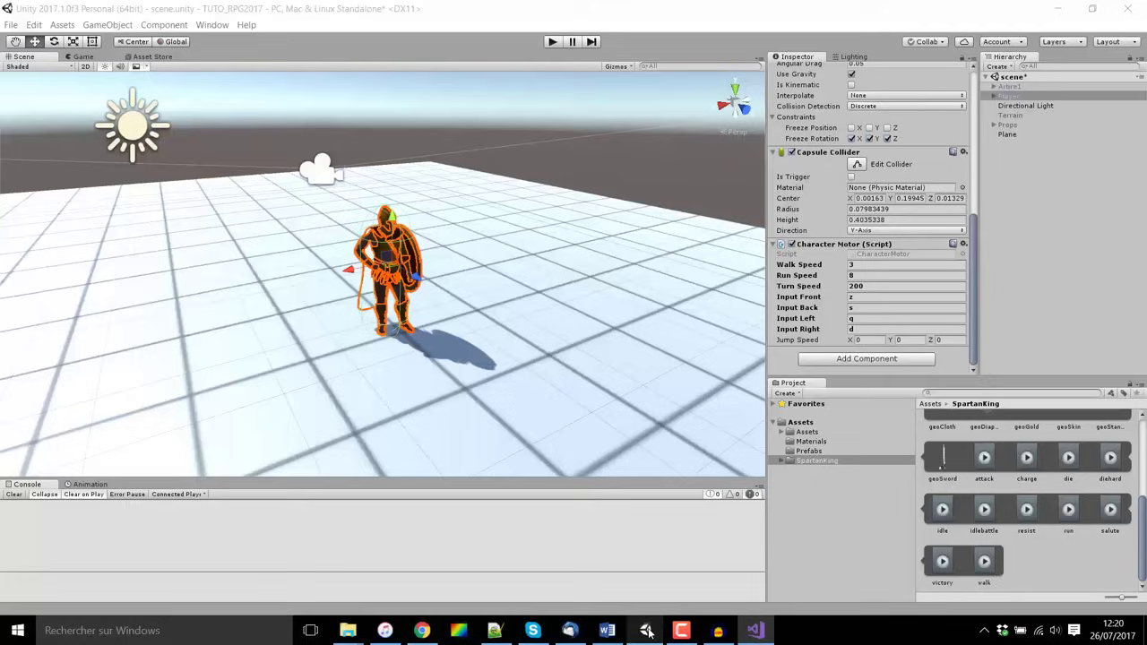
click(557, 43)
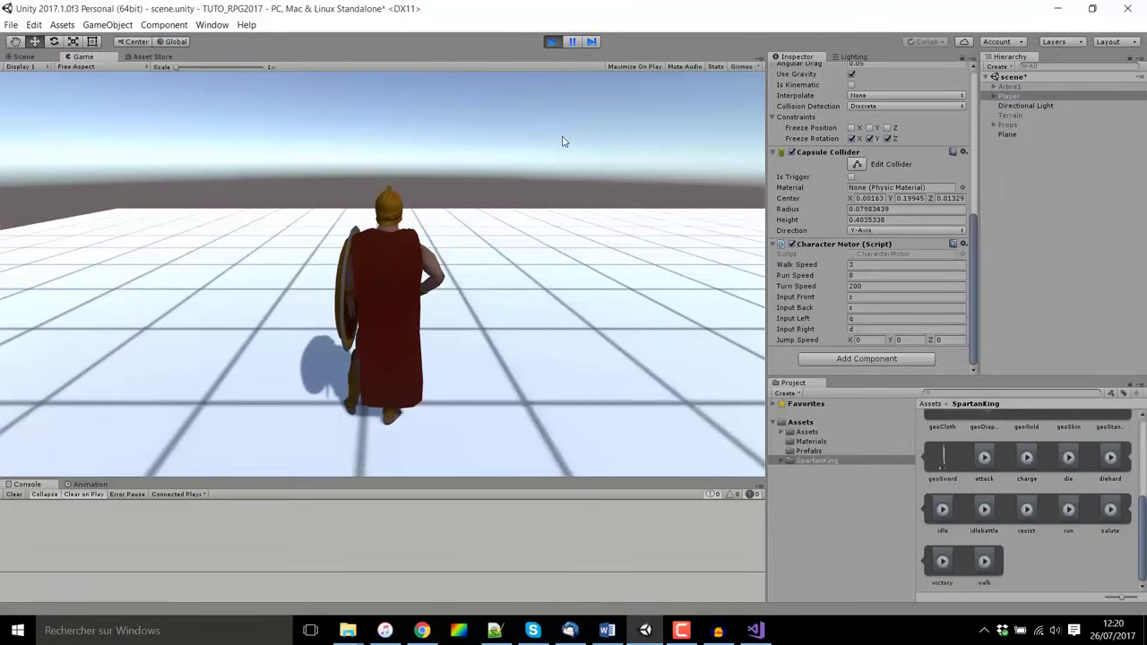
click(23, 57)
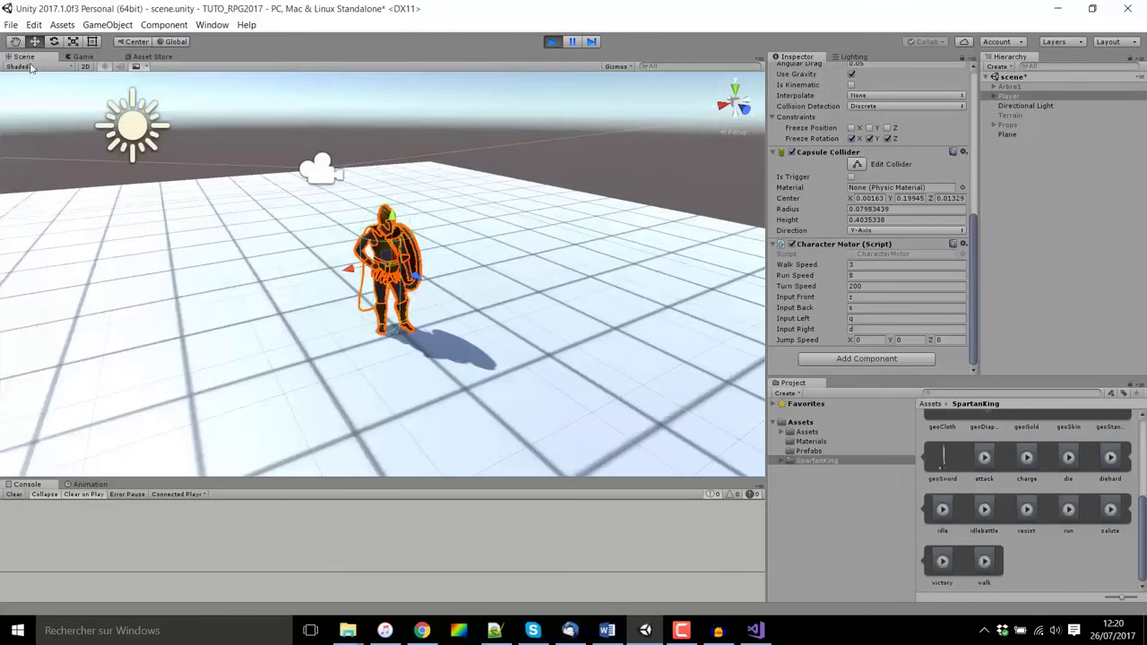
scroll(490, 332, up, 10)
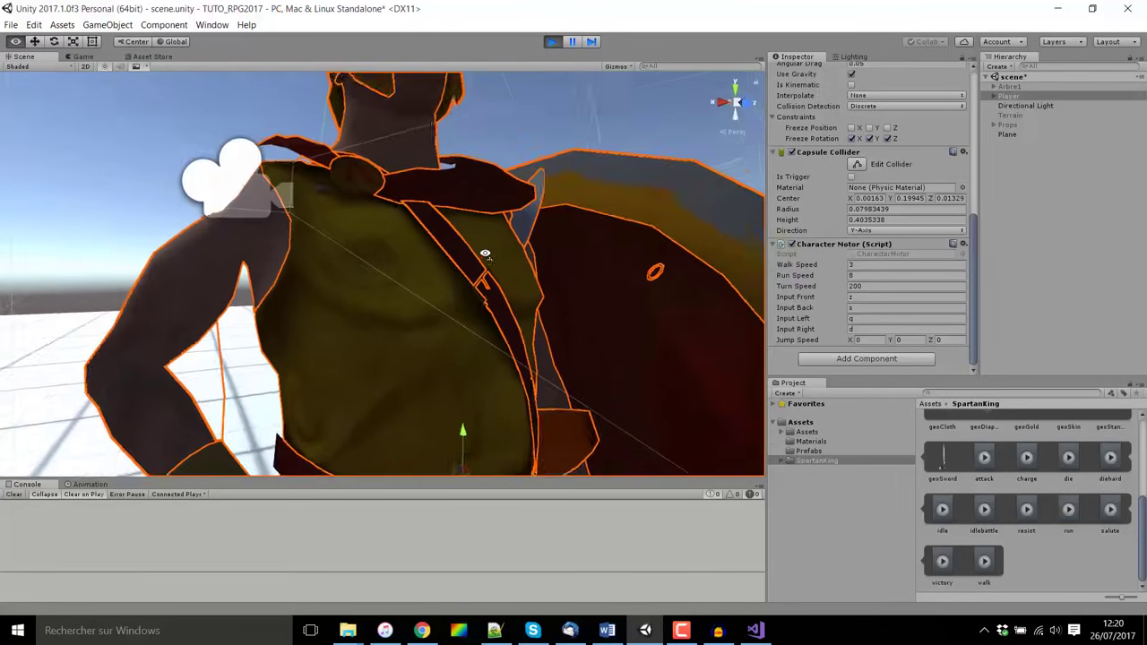
scroll(313, 194, down, 5)
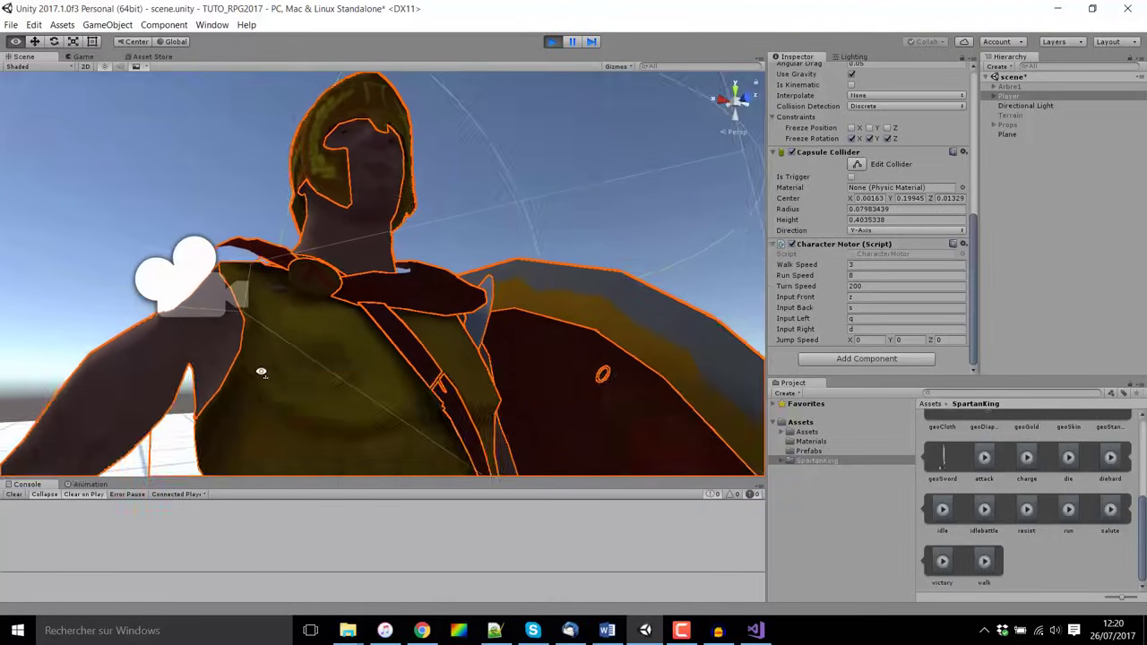
scroll(256, 365, down, 5)
alt+drag(256, 365, 281, 403)
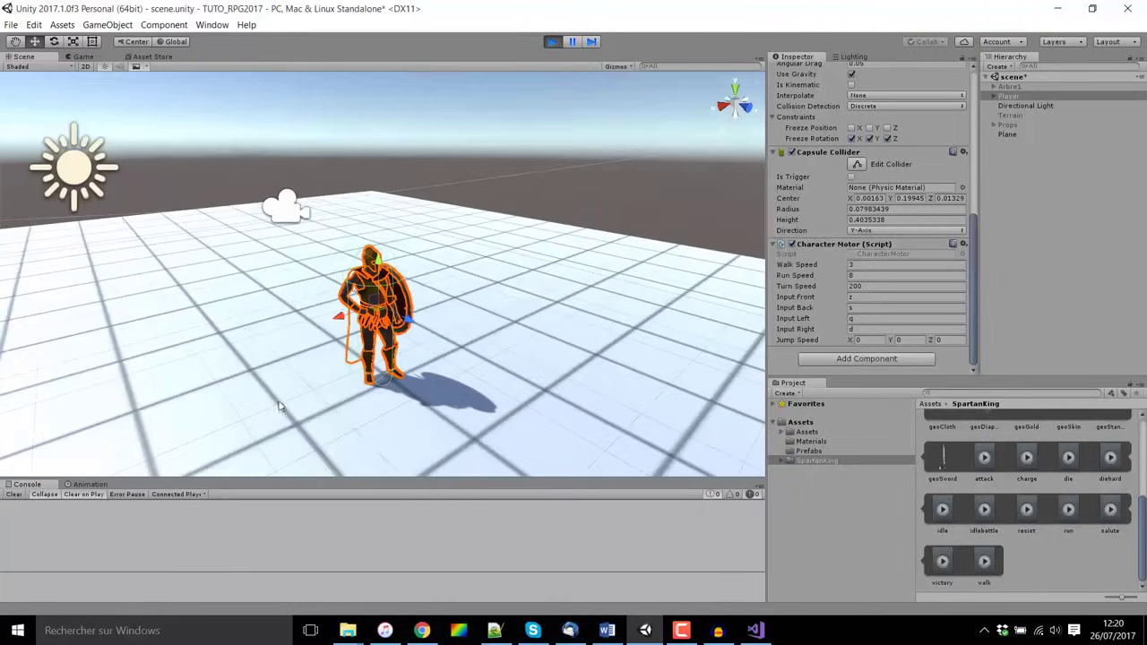
click(79, 57)
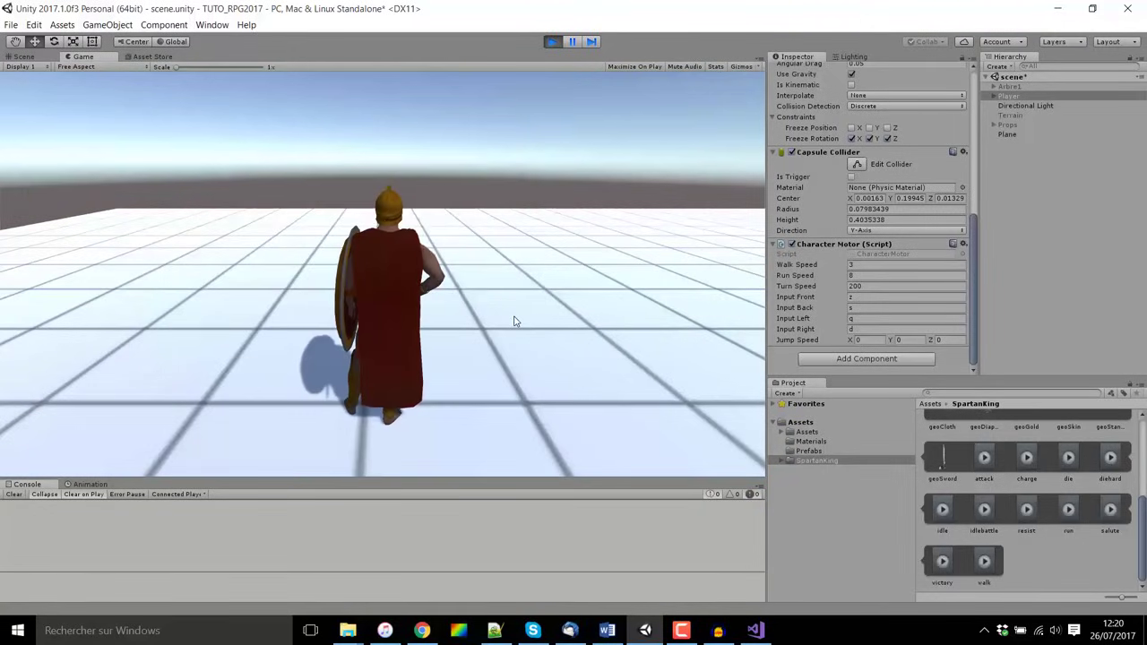
key(d)
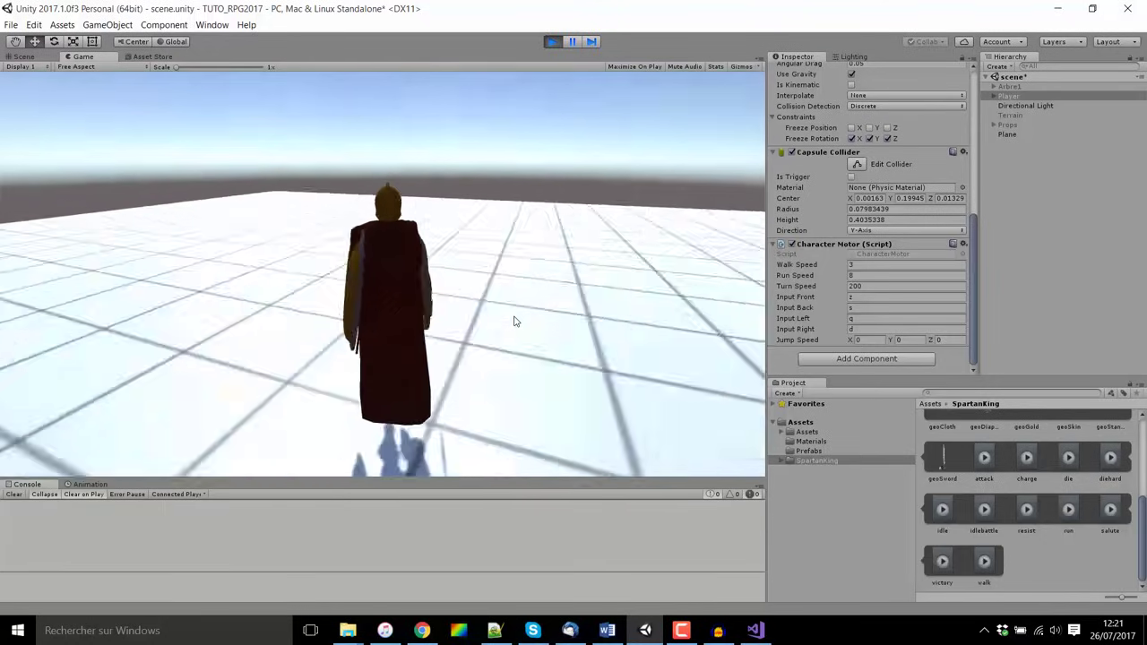
key(d)
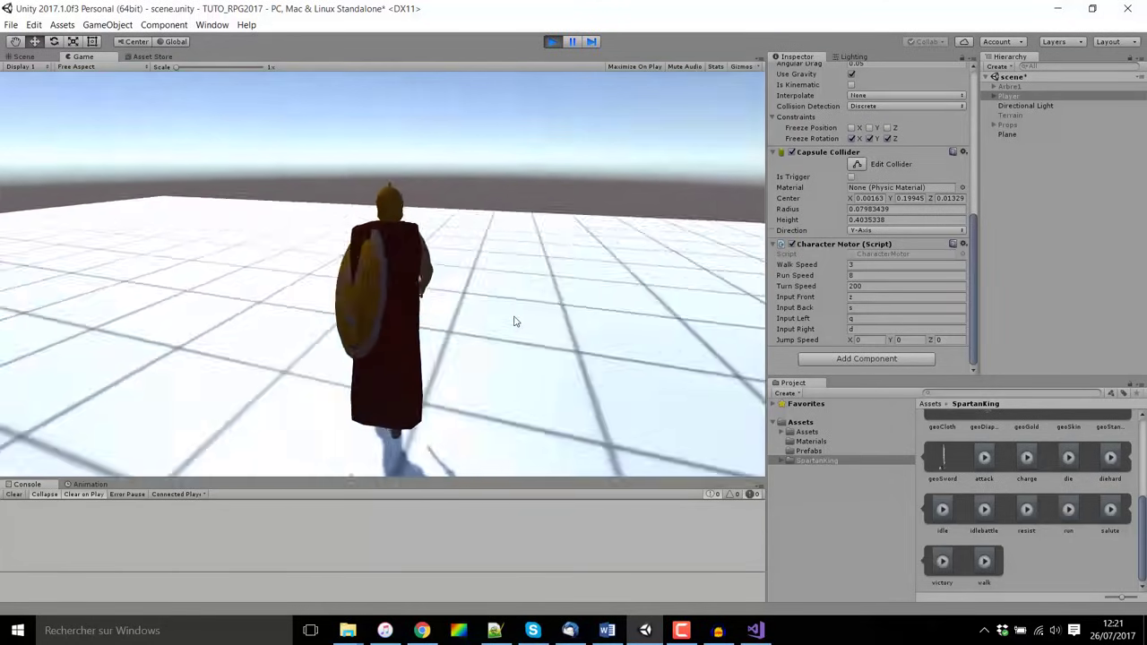
key(z)
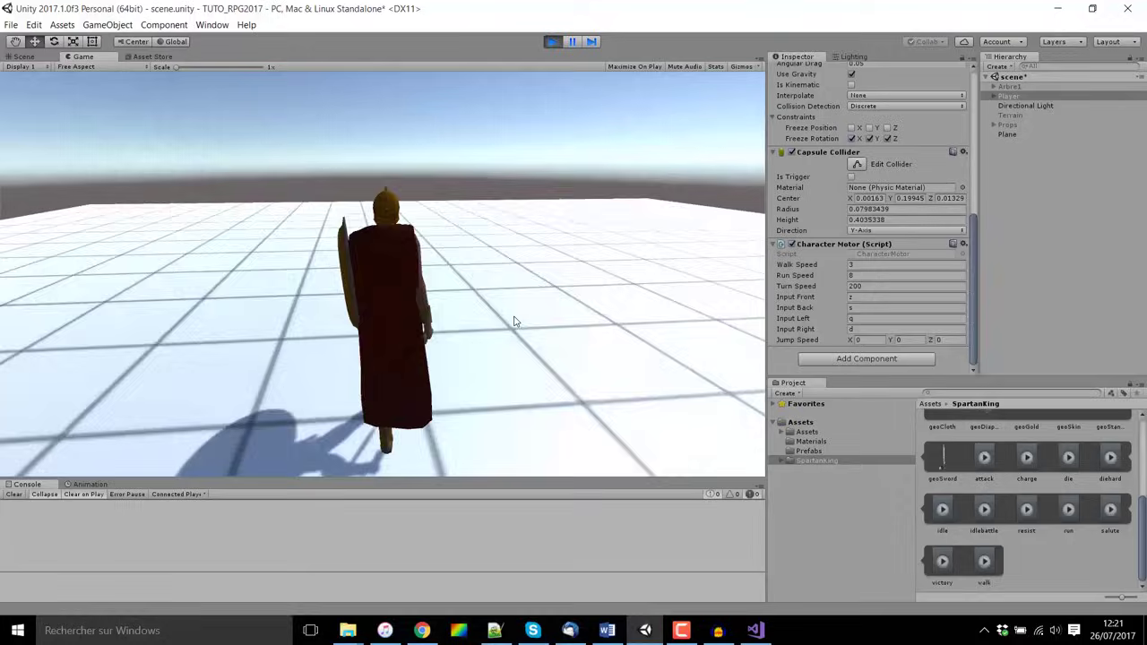
key(q)
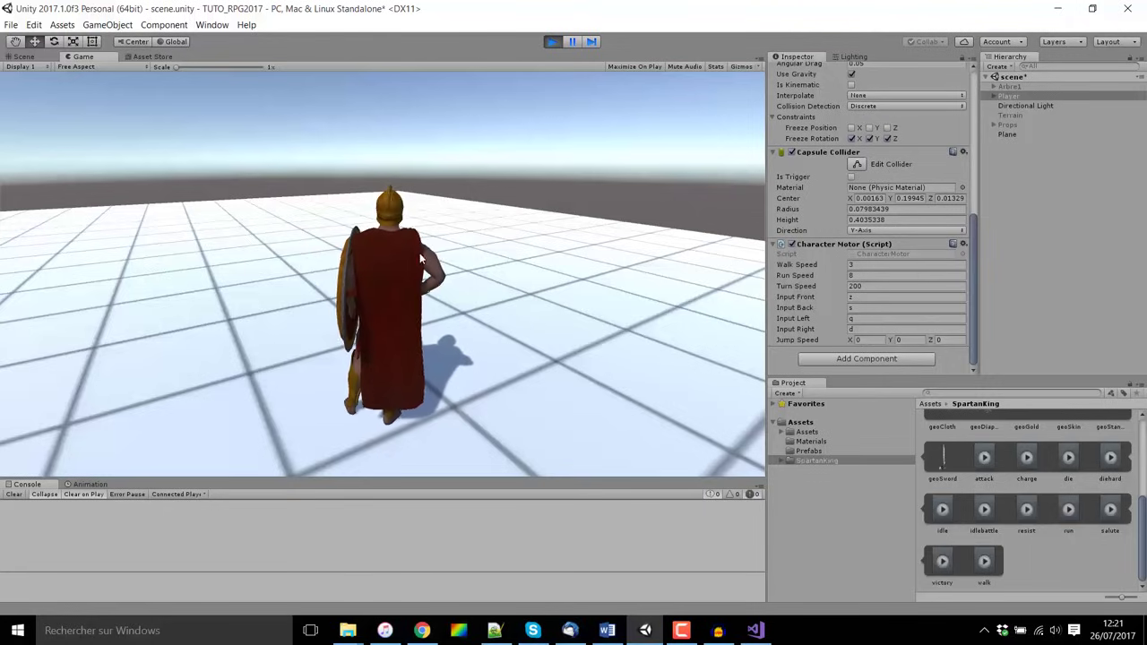
key(d)
key(z)
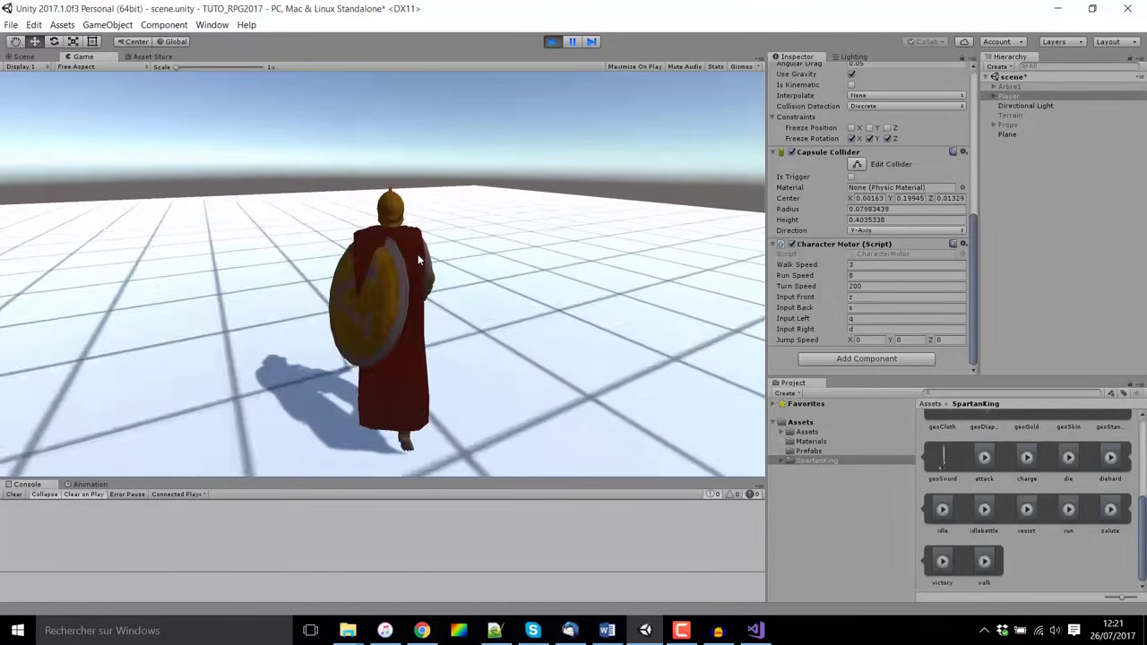
key(d)
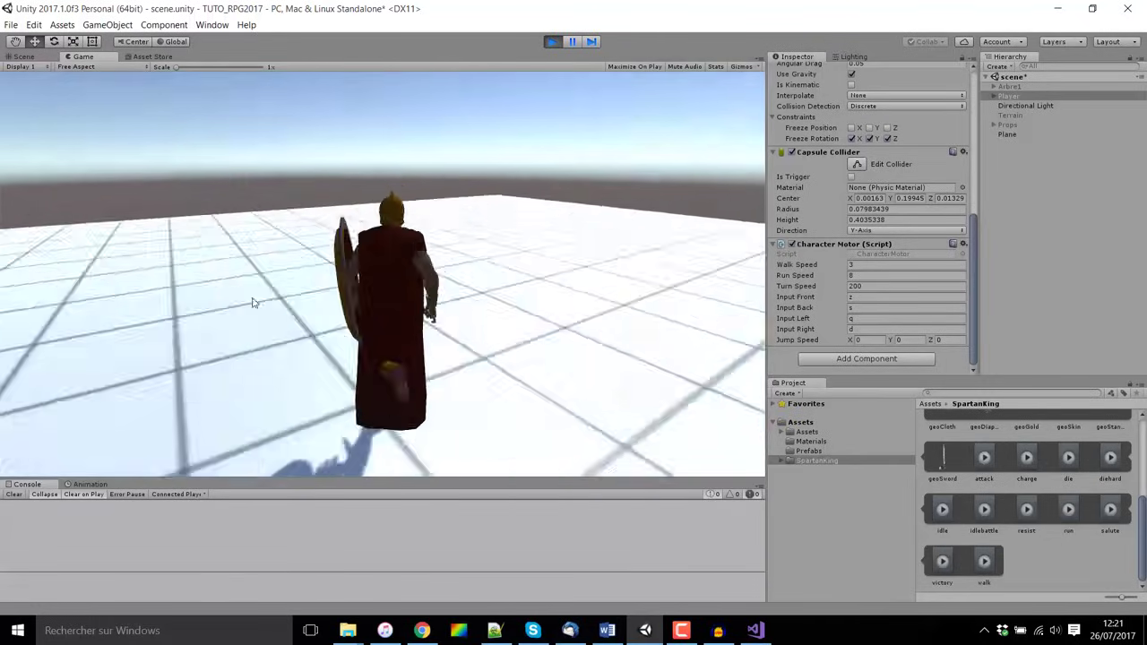
key(q)
key(d)
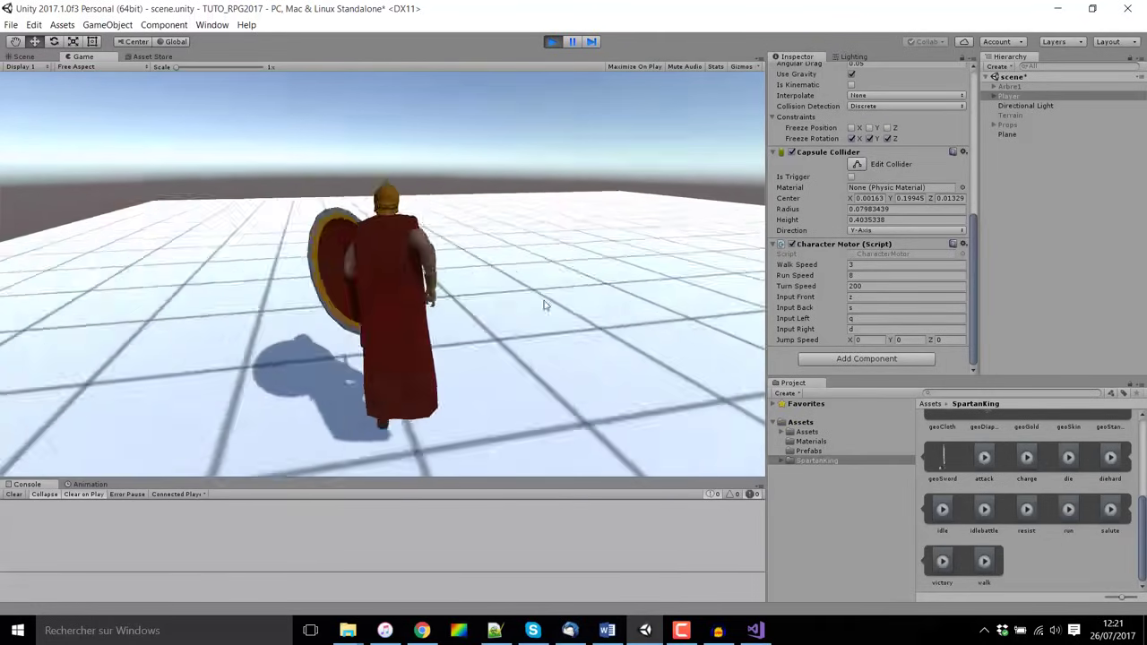
key(q)
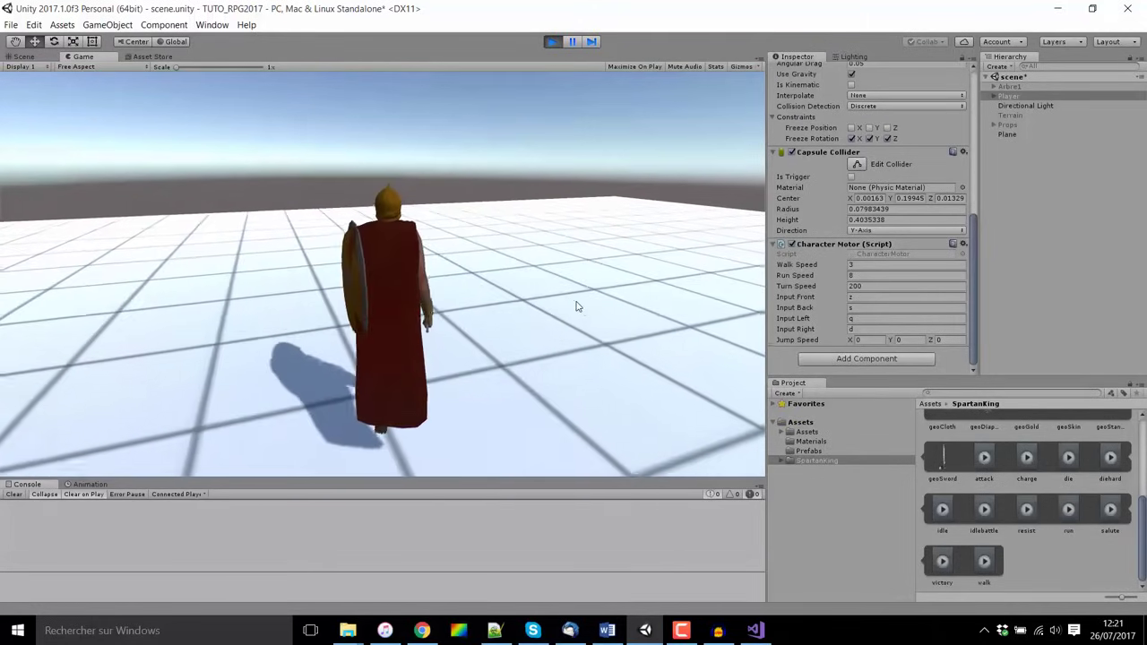
key(d)
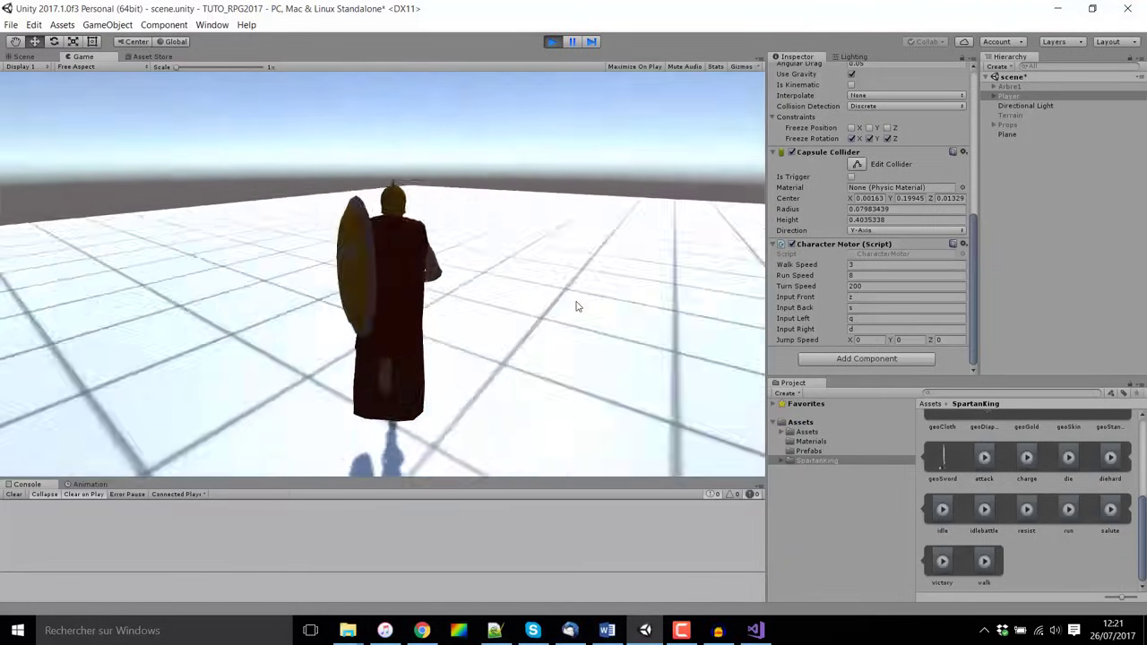
key(q)
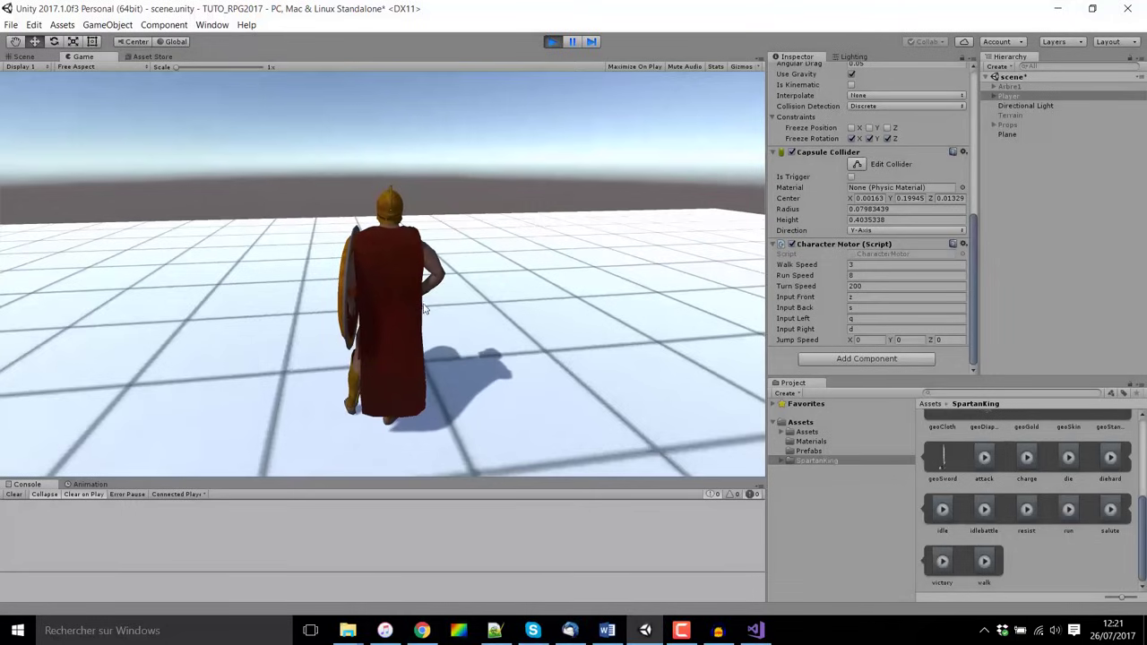
key(z)
key(q)
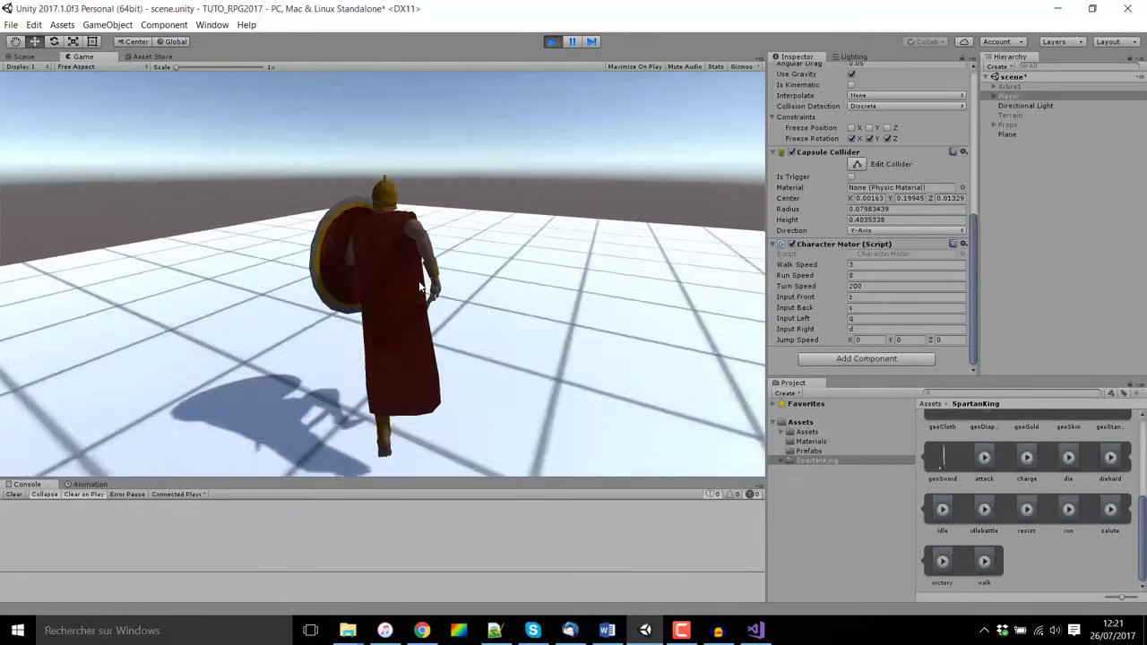
key(d)
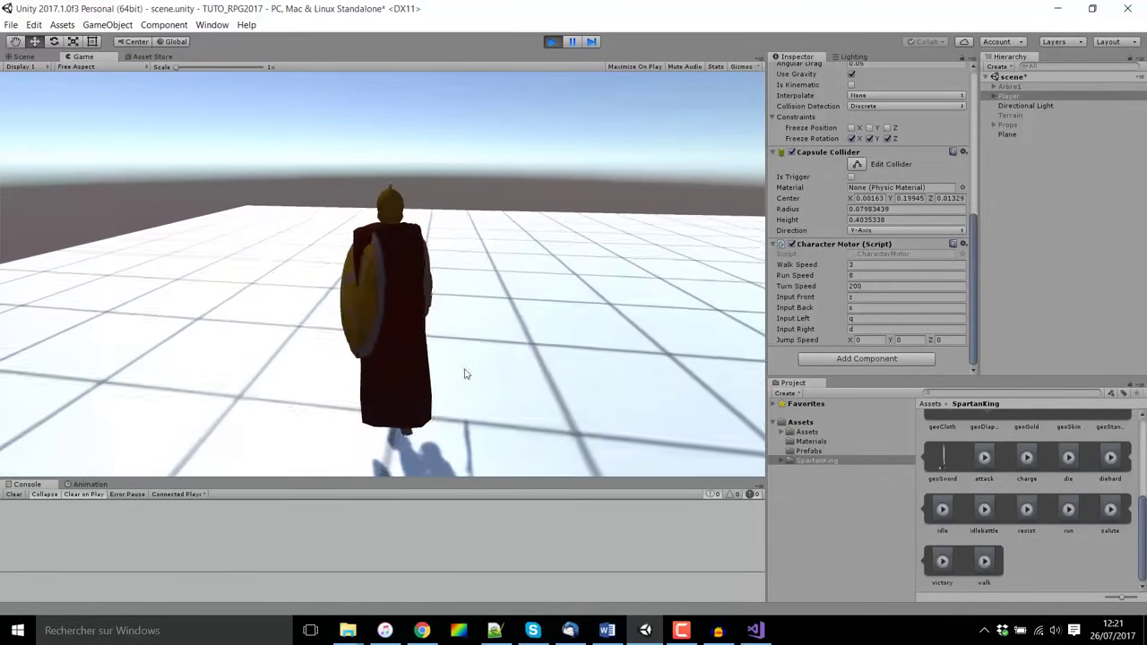
key(d)
key(q)
key(z)
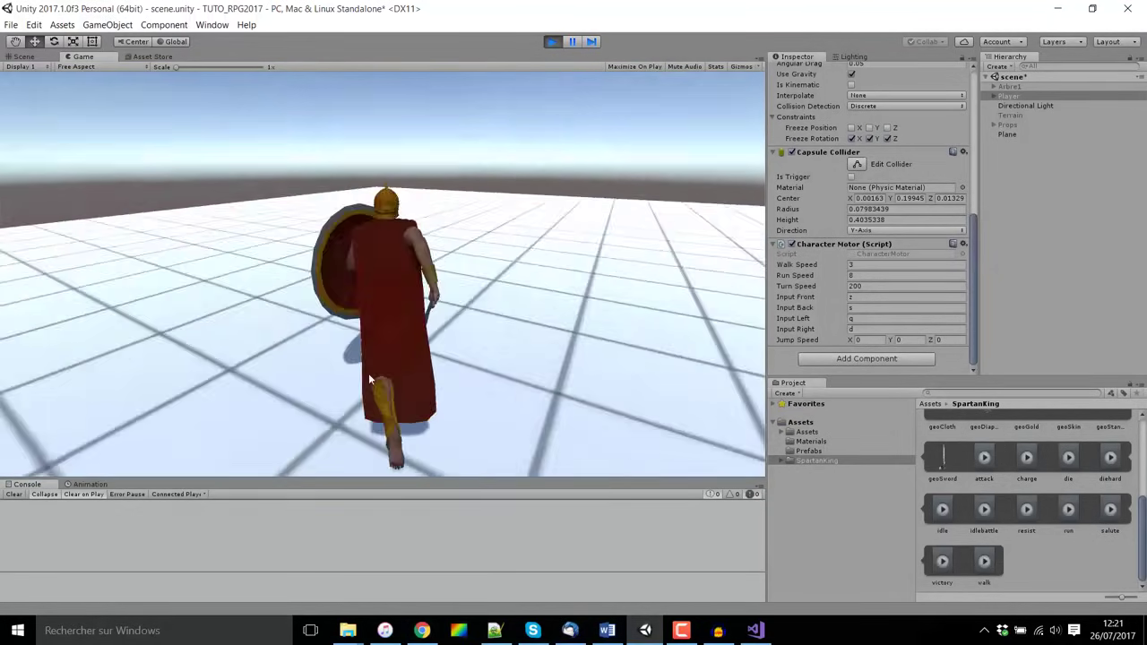
key(d)
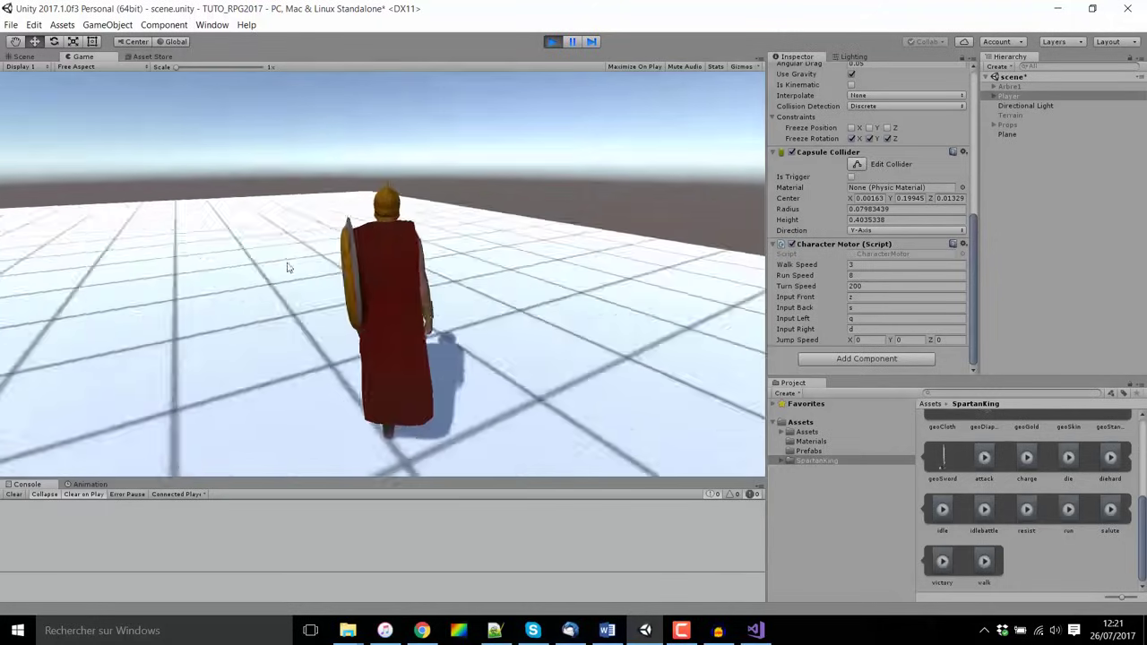
key(q)
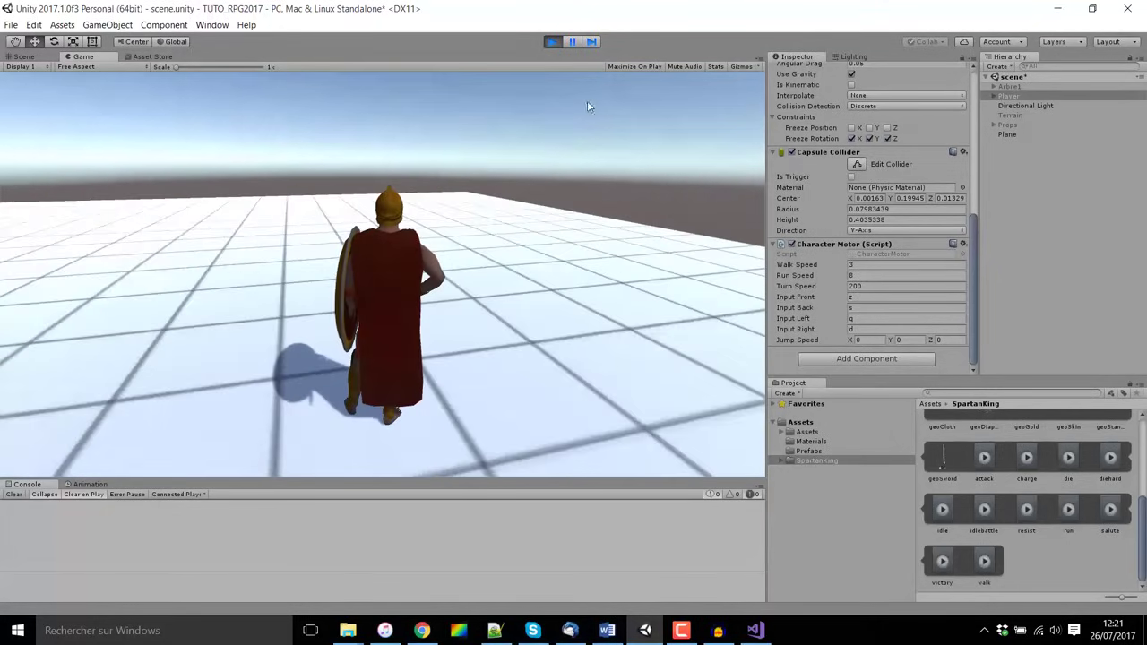
Stop the game and deactivate the Player's geoCloth cloak mesh.
click(551, 41)
mouse_move(509, 180)
alt+mouse_down()
mouse_move(395, 325)
mouse_move(408, 323)
alt+mouse_up()
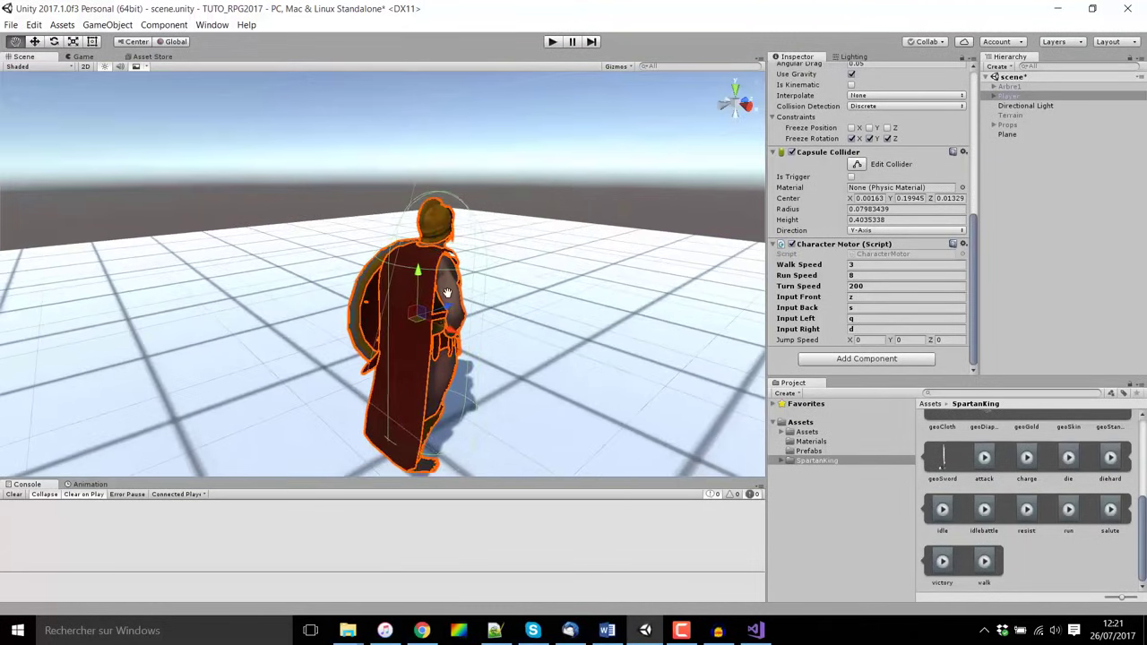
click(992, 96)
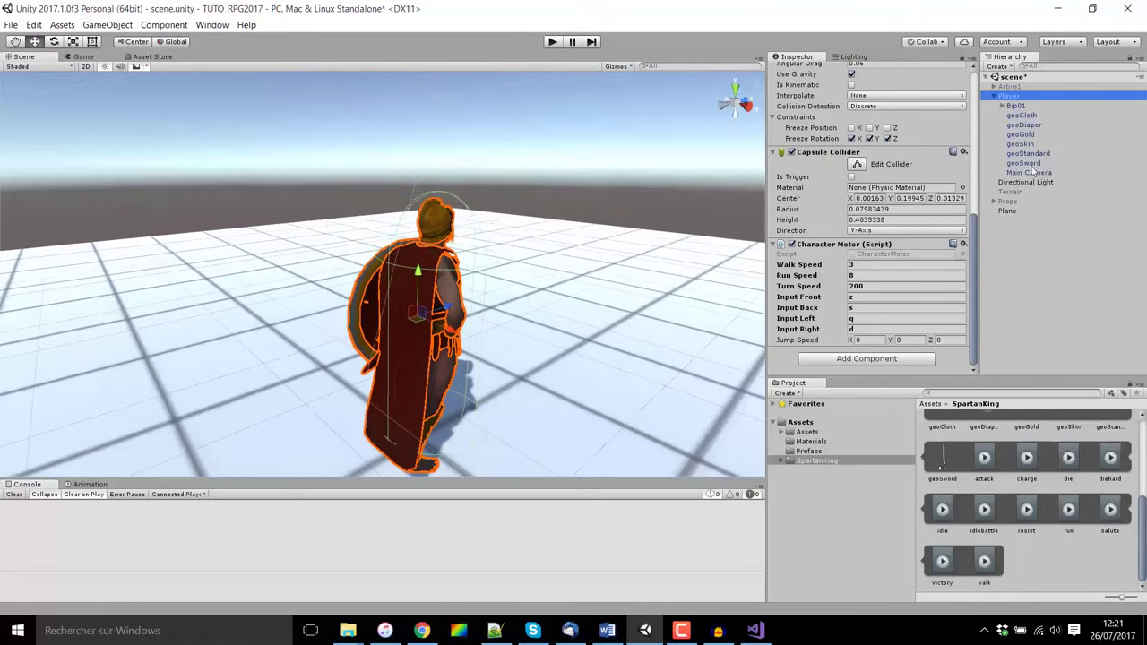
click(399, 345)
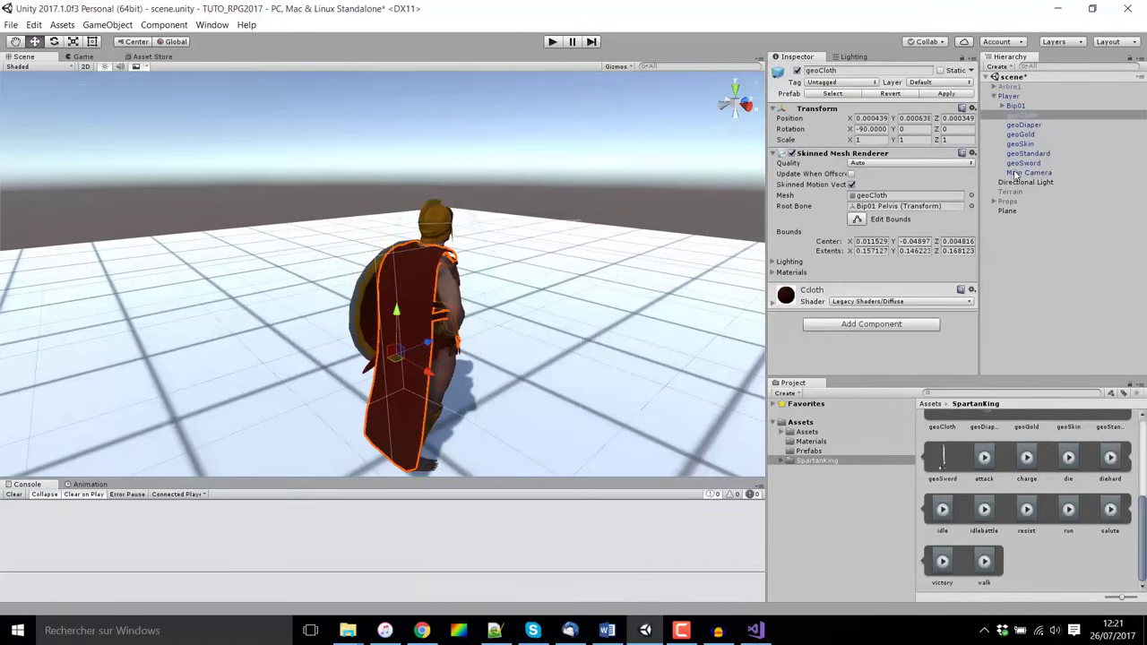
click(1027, 117)
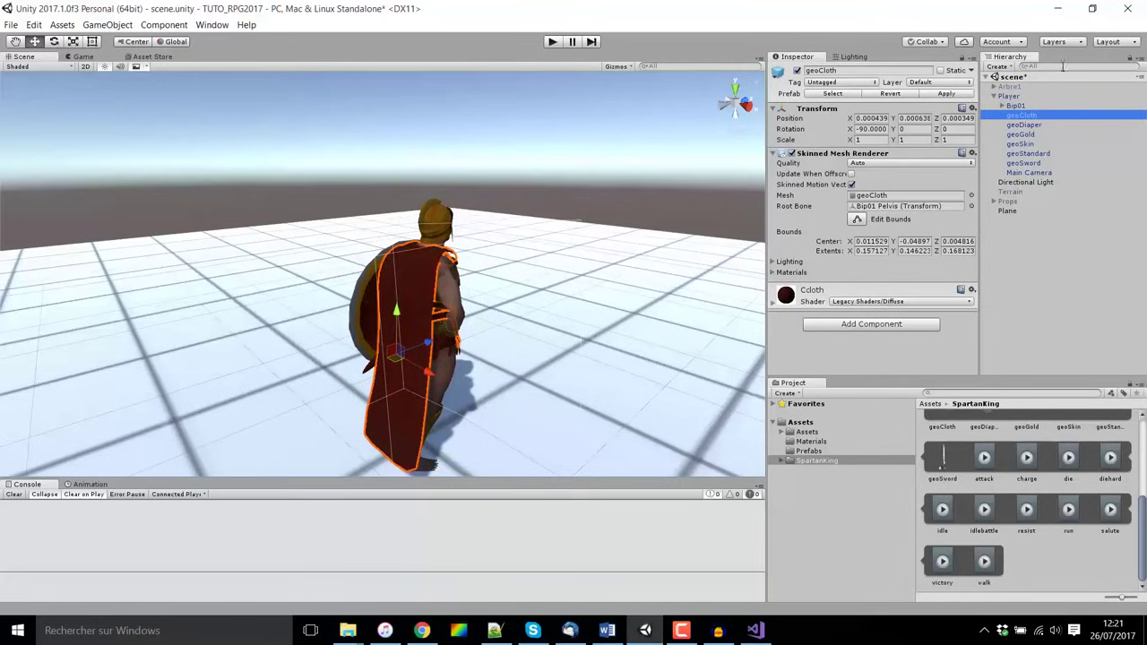
click(796, 72)
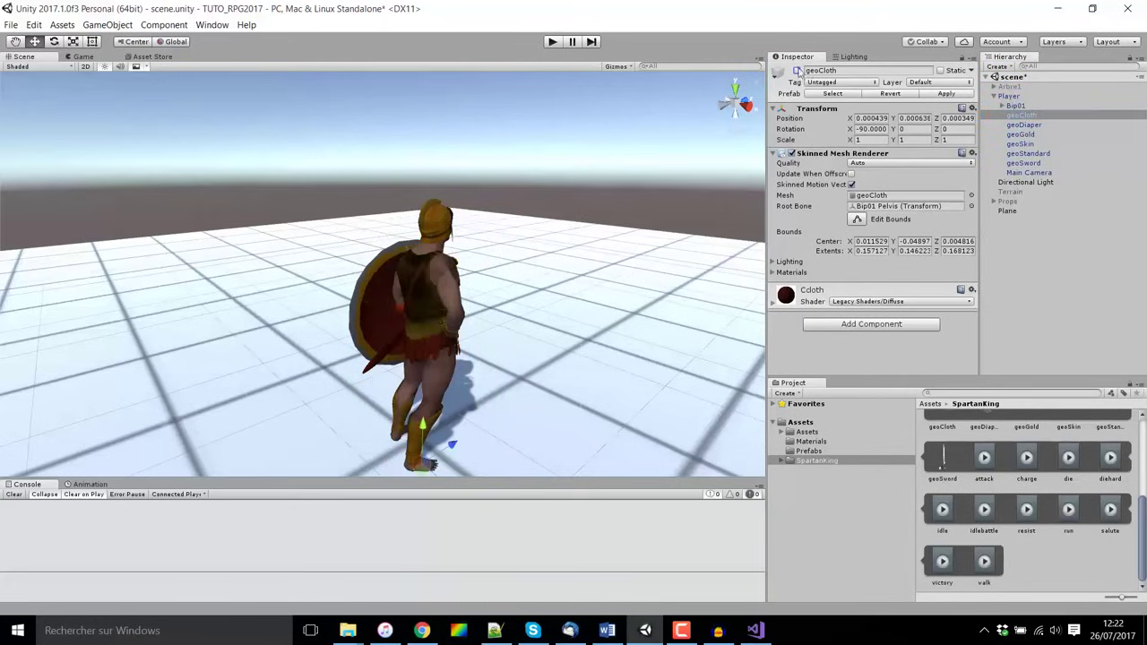
Play again and run the Spartan forward to confirm he has no cloak.
alt+drag(652, 170, 520, 289)
scroll(519, 289, up, 5)
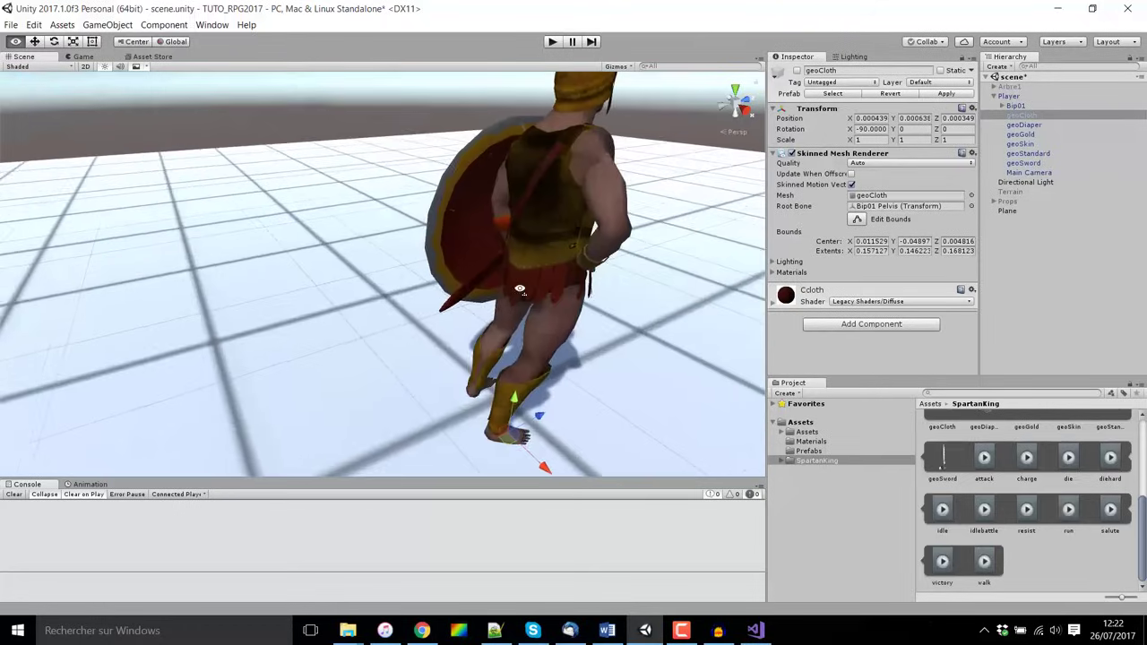
click(552, 41)
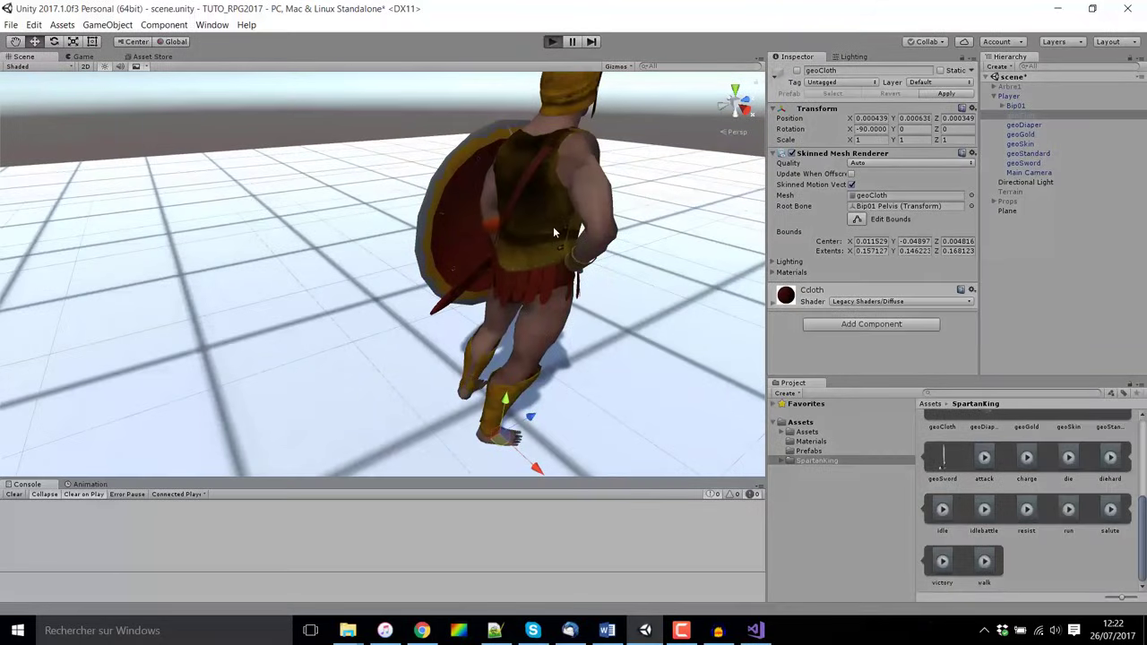
key(w)
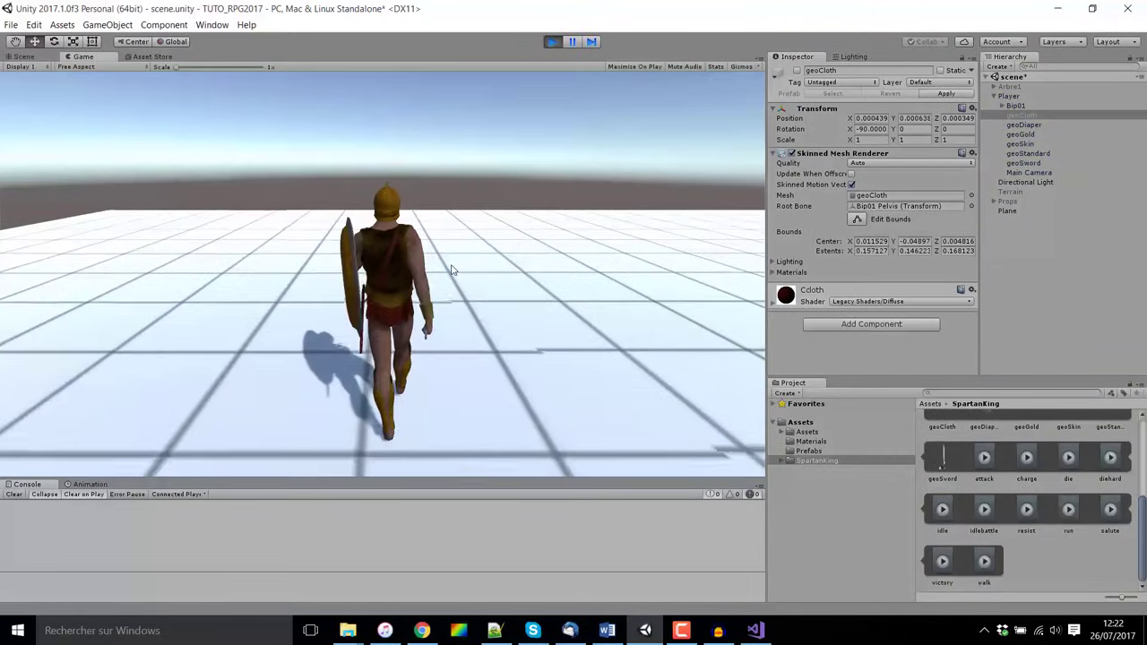
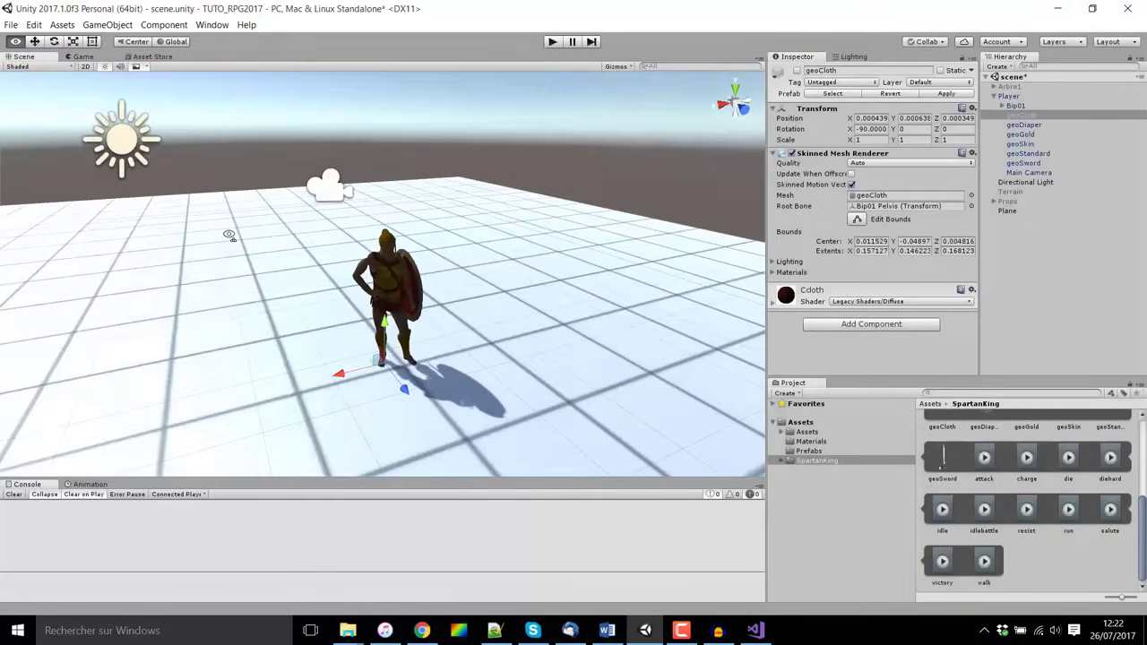
Bring up CharacterMotor.cs in Visual Studio to view its Update code.
click(755, 630)
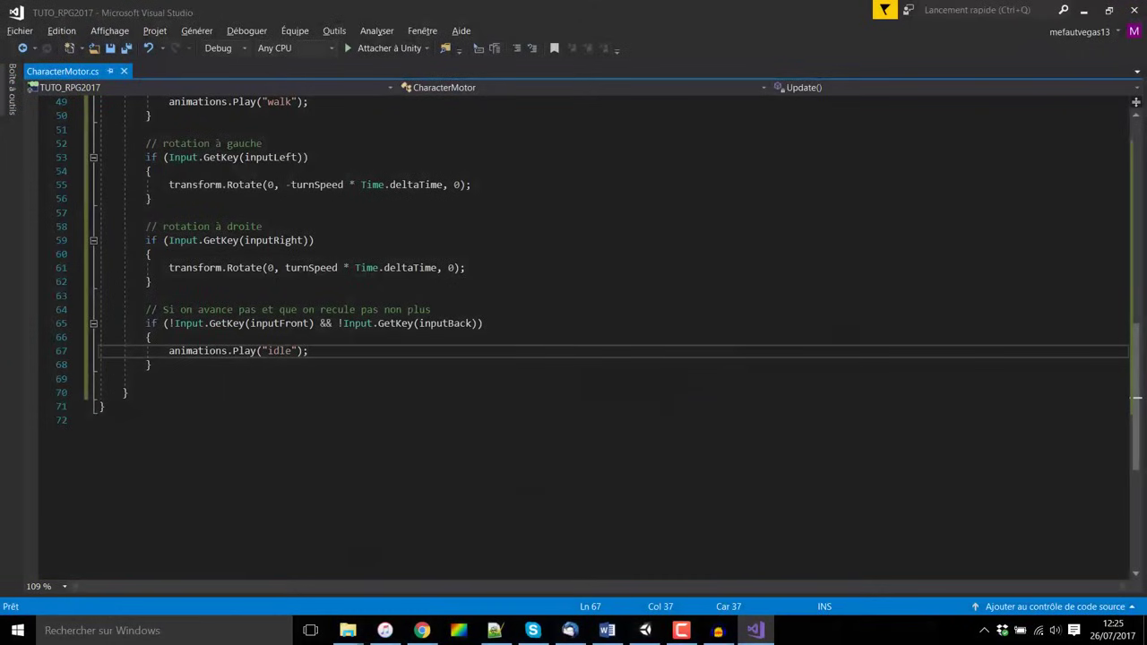
Add an empty bool IsGrounded() method with braces right after Start().
scroll(576, 314, up, 8)
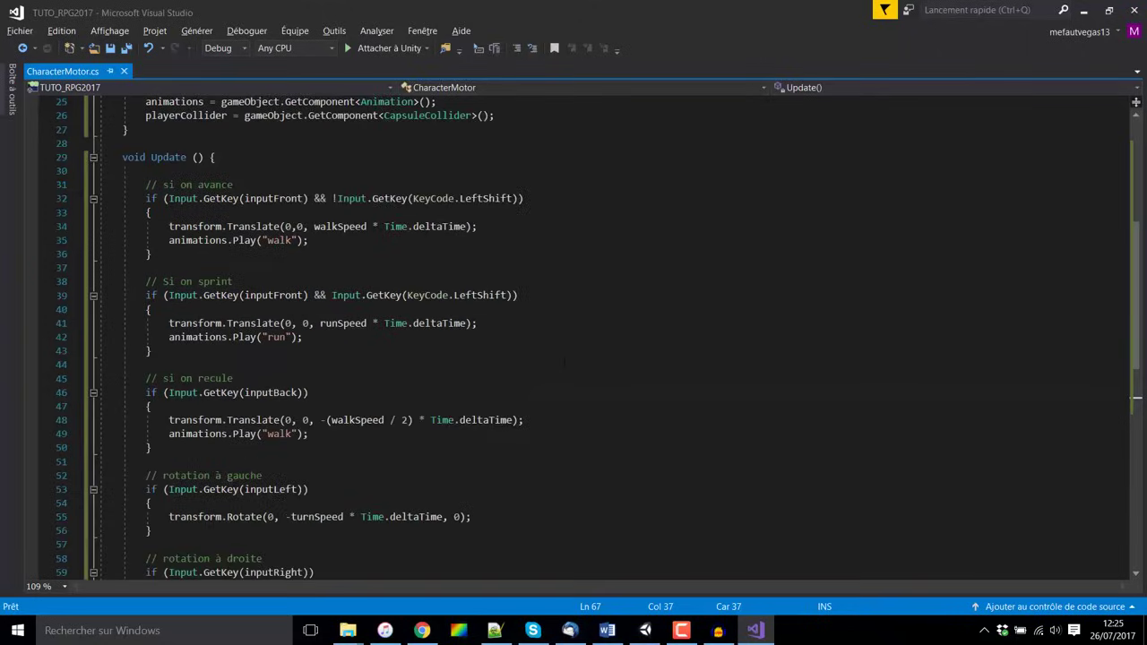
scroll(576, 314, up, 5)
click(255, 365)
text(bool IsGF)
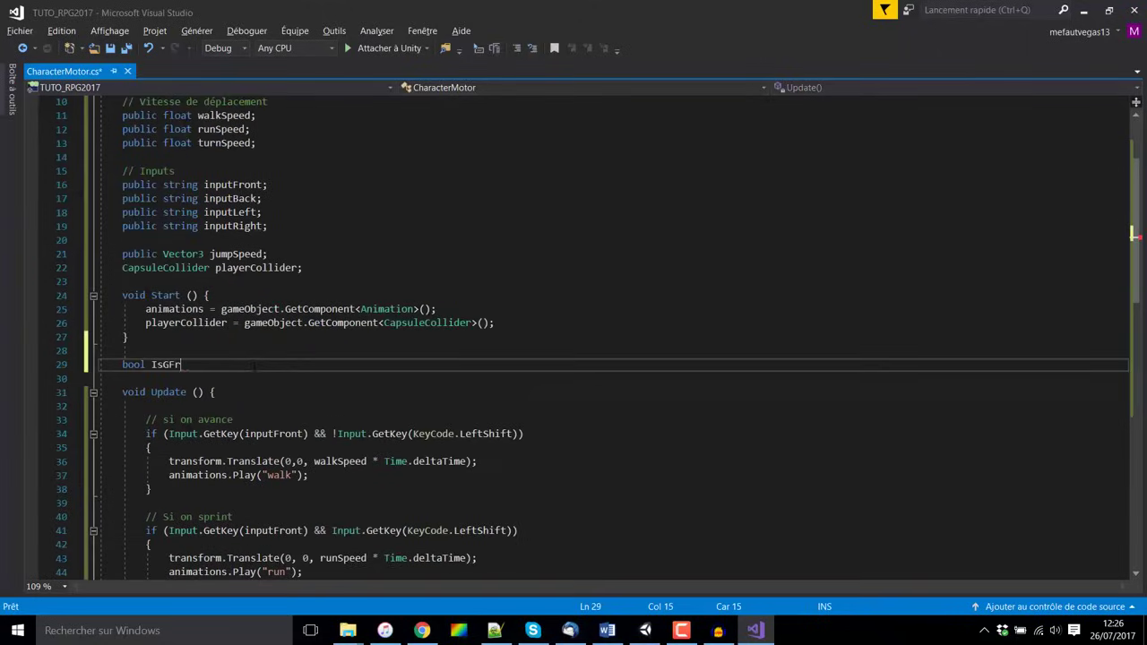
key(BackSpace)
text(rounded)
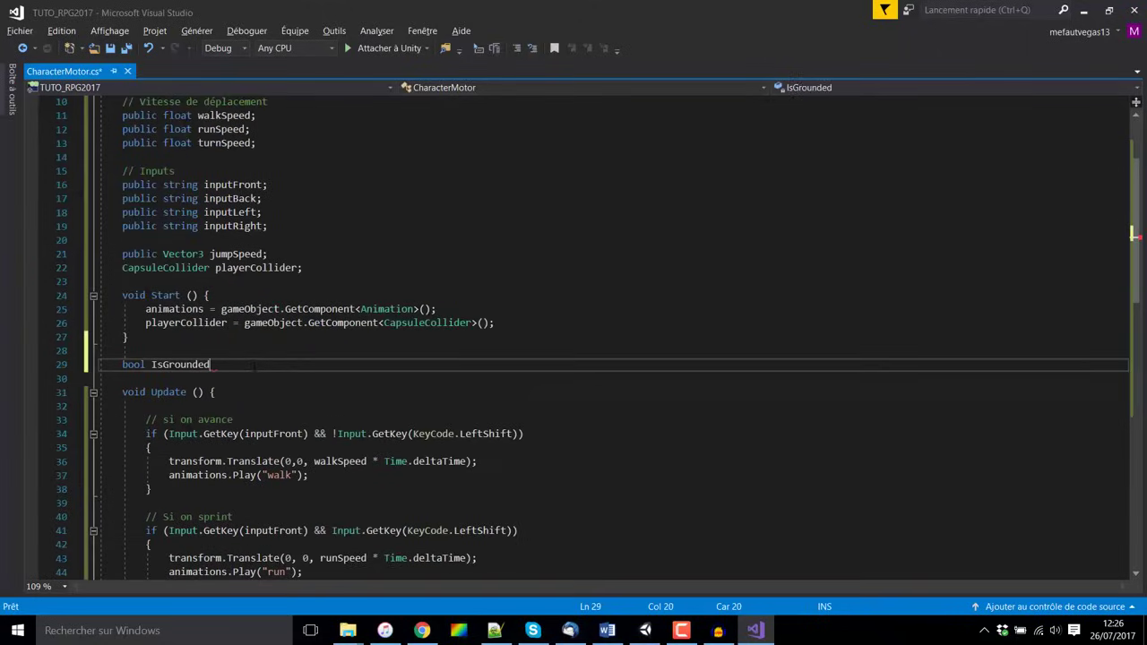
text(() {)
key(Return)
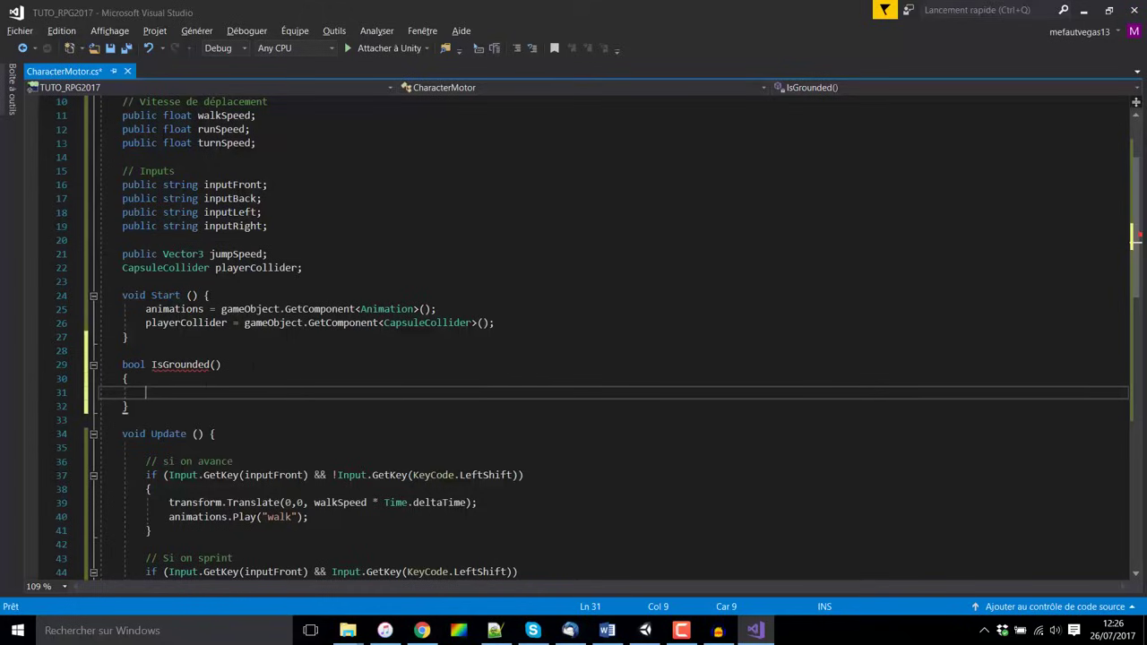
scroll(179, 364, down, 2)
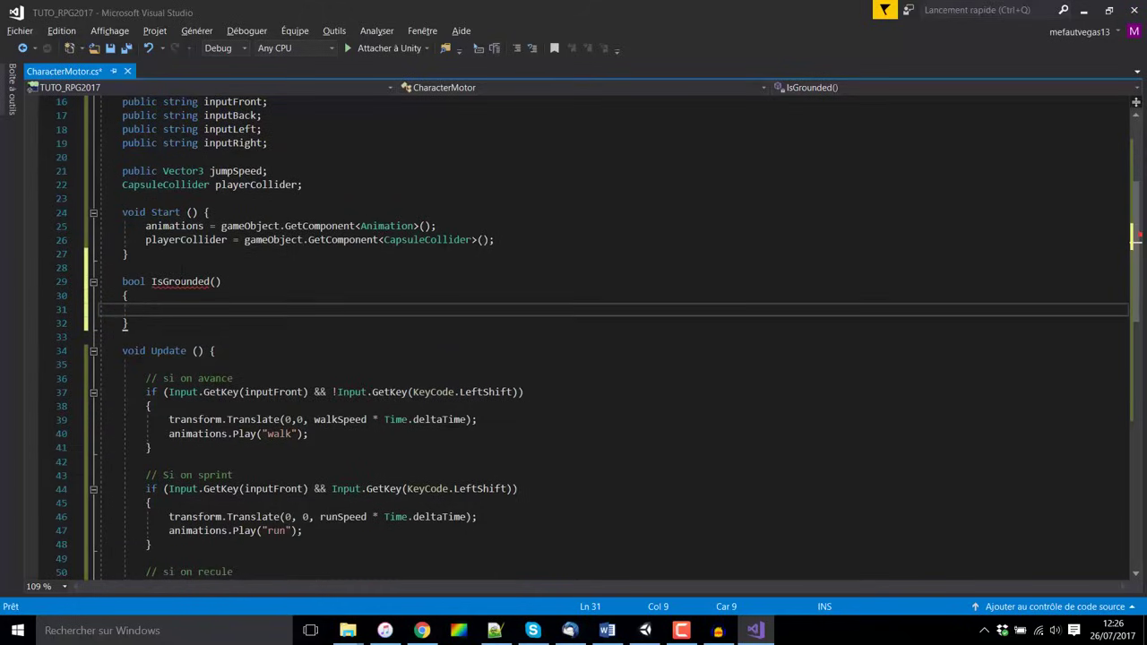
mouse_move(182, 280)
Begin IsGrounded() with return Physics.CheckCapsule(playerCollider.bounds.center, new Vector3(playerCollider.bounds.center.x)).
text(return )
text(Physic)
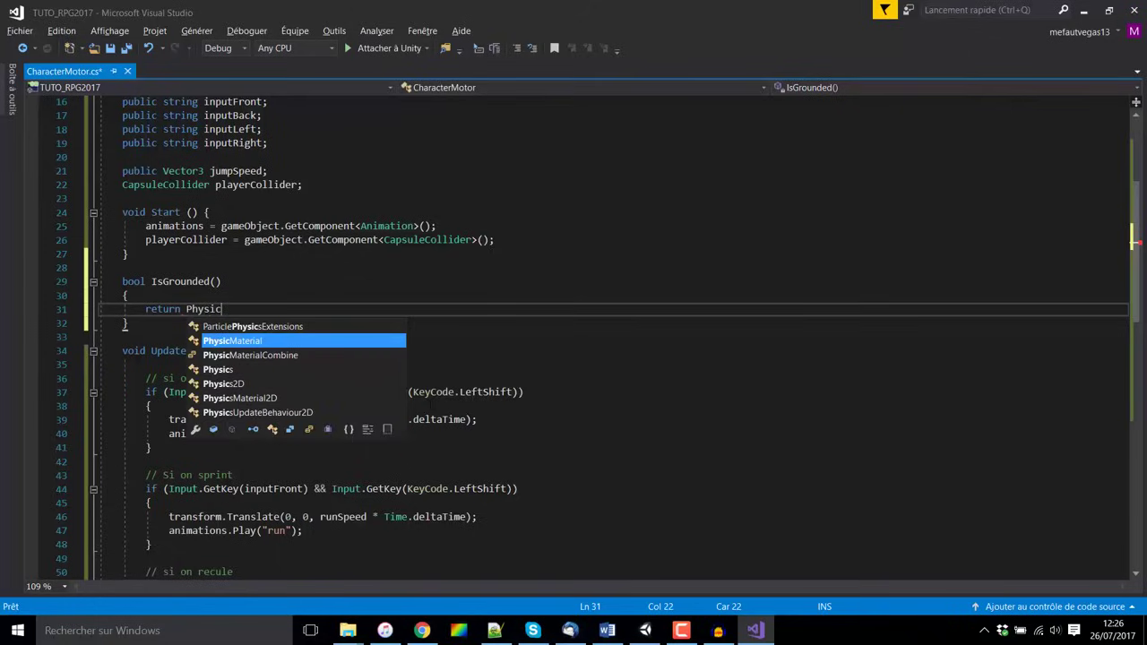
text(s)
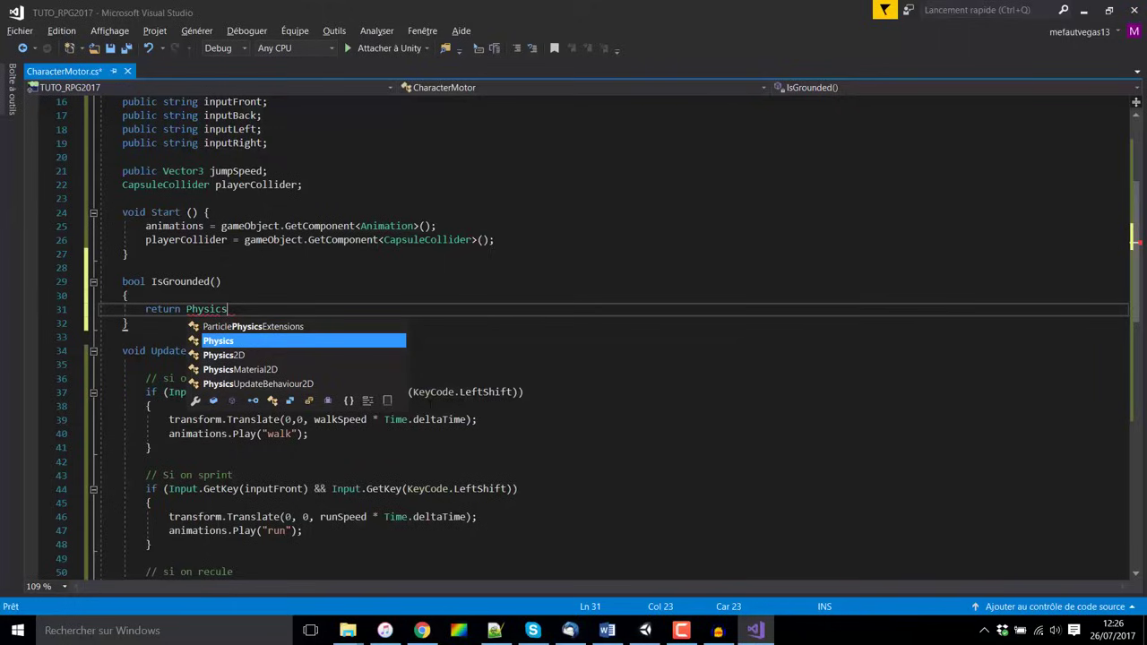
text(.Chec)
key(Down)
key(Tab)
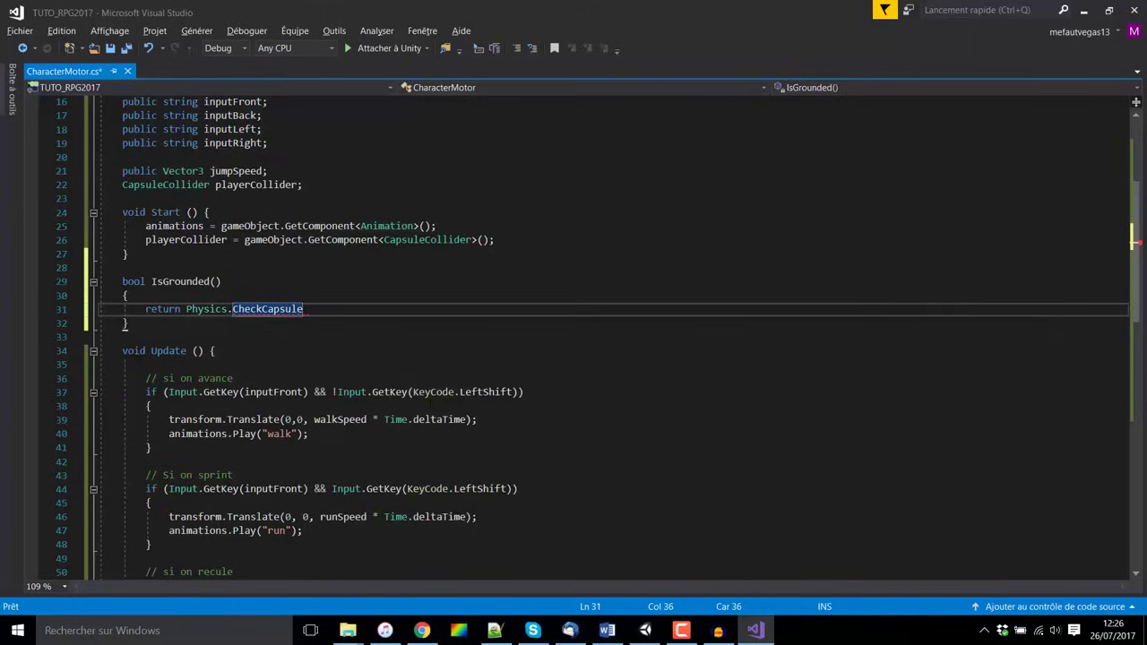
text(()
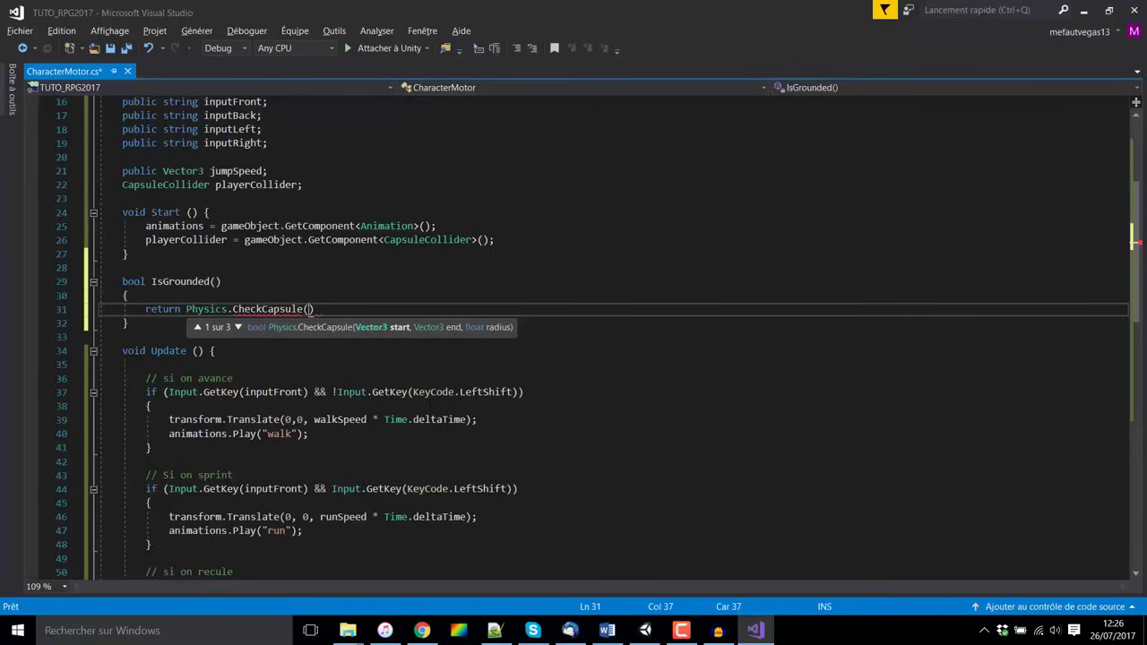
text(playerCol)
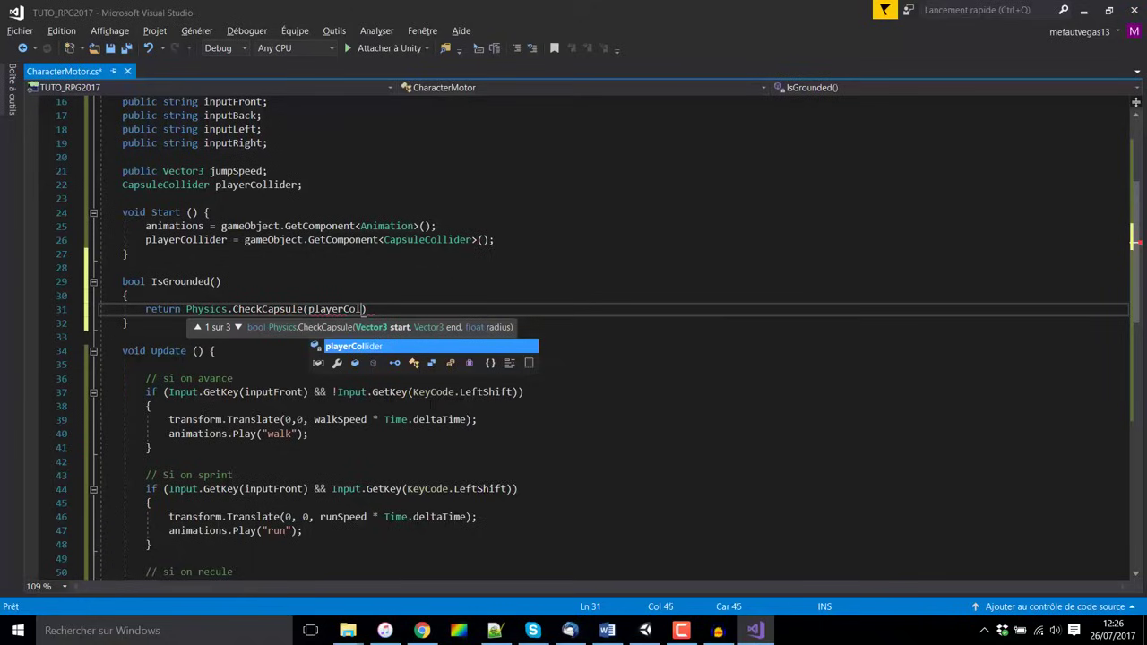
text(ldier)
key(BackSpace)
key(BackSpace)
key(BackSpace)
key(BackSpace)
text(lider)
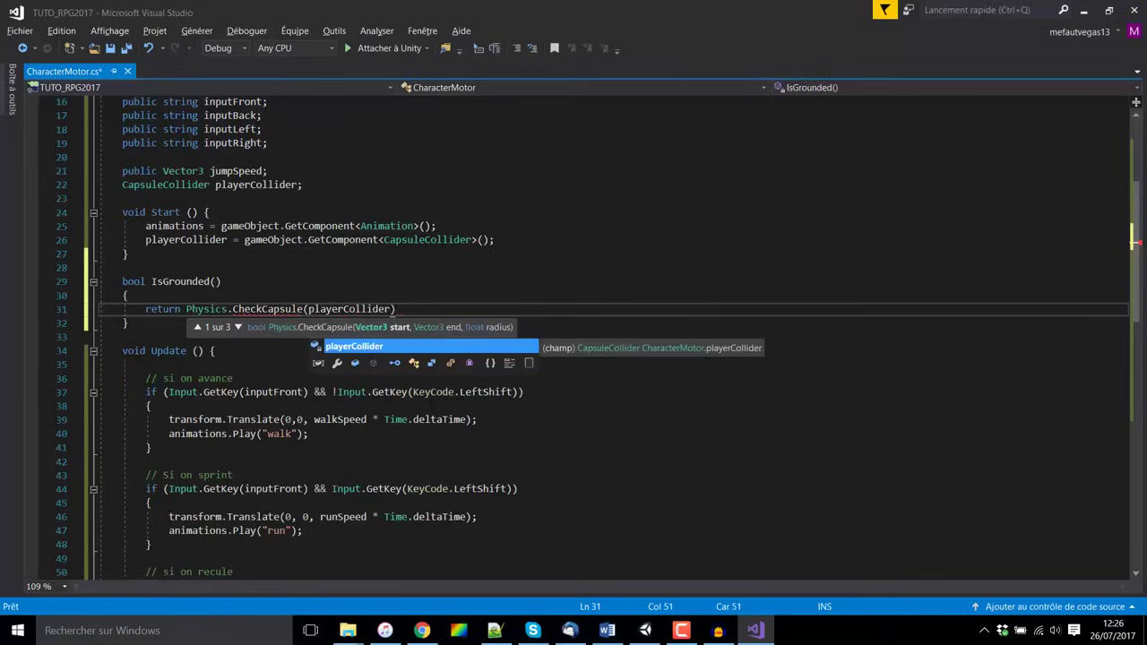
text(.bounds)
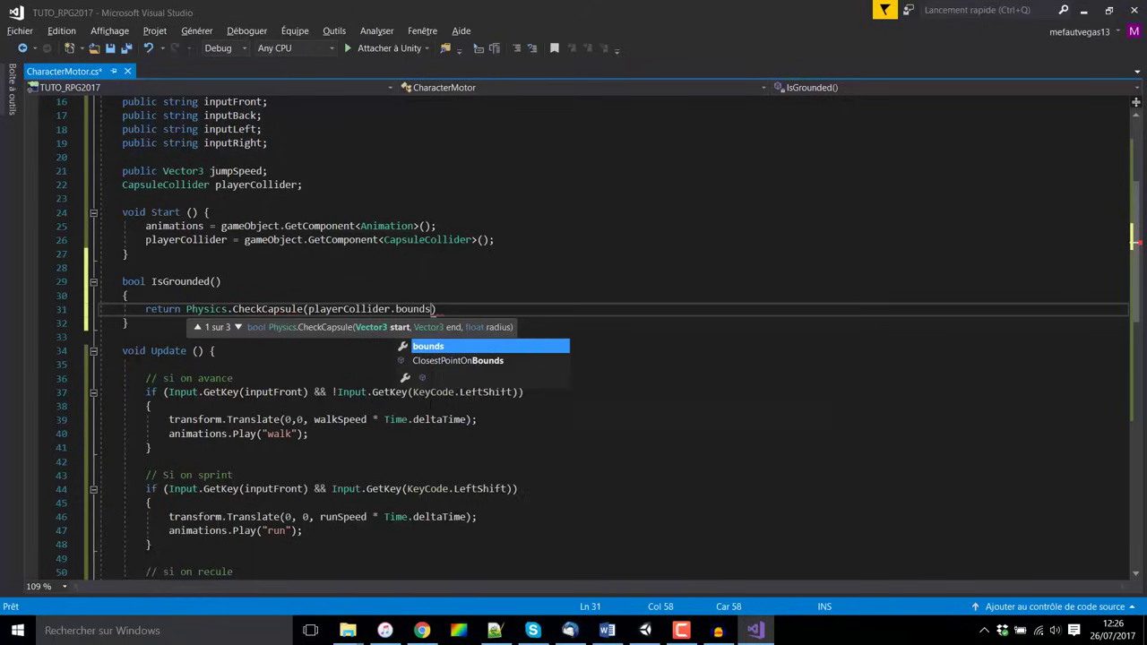
text(.)
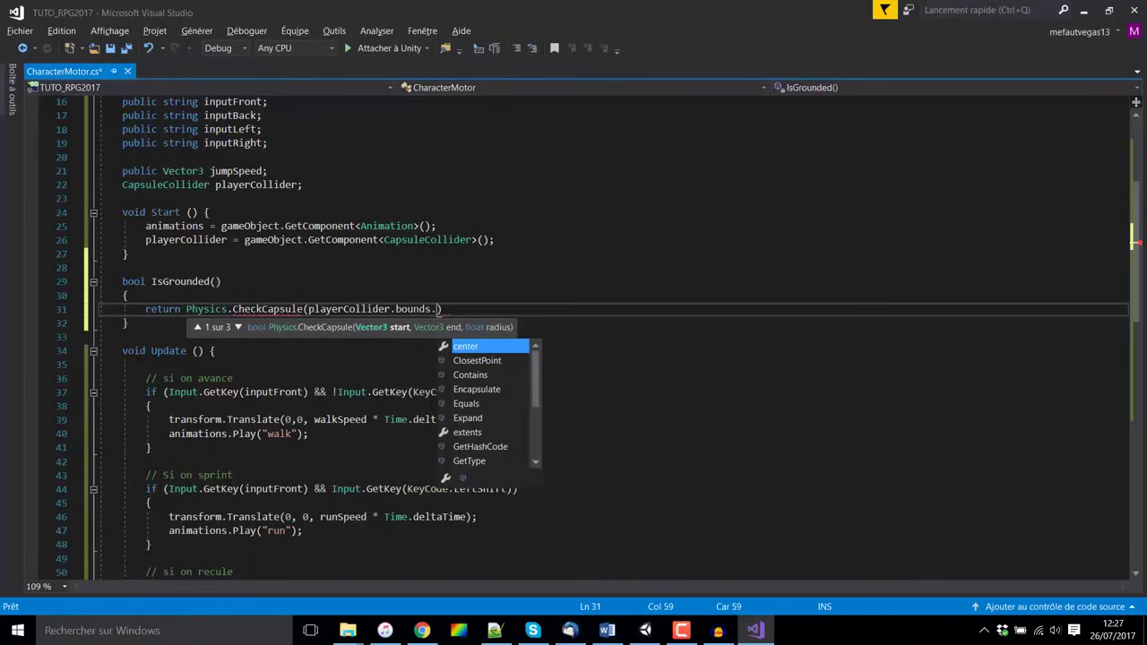
text(center, new )
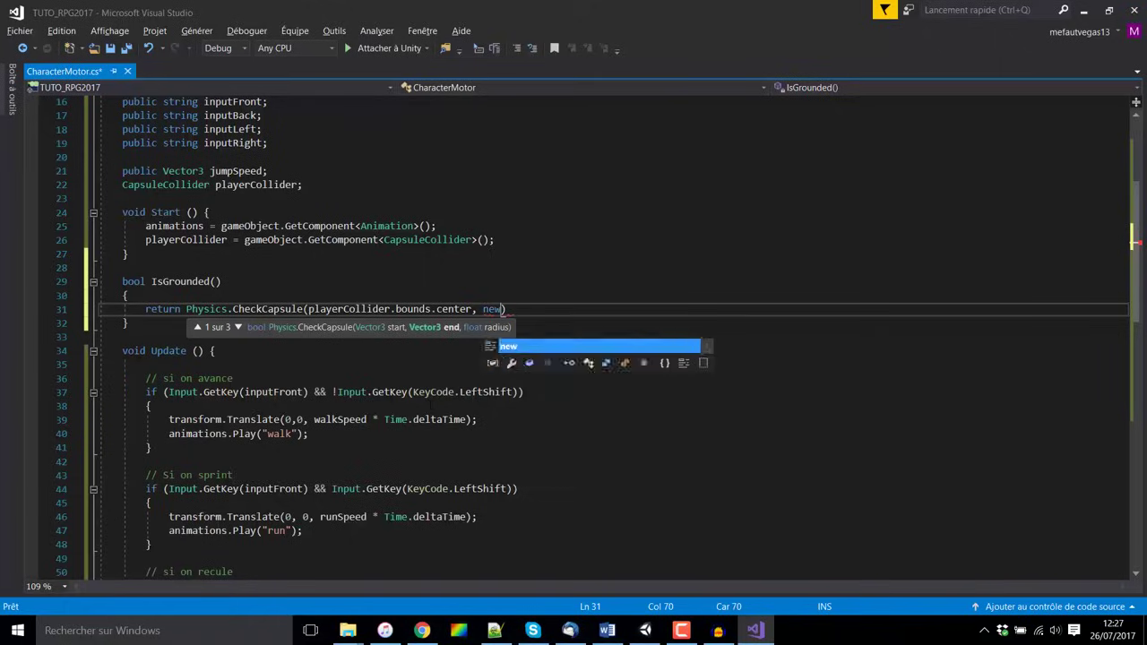
text(Vector)
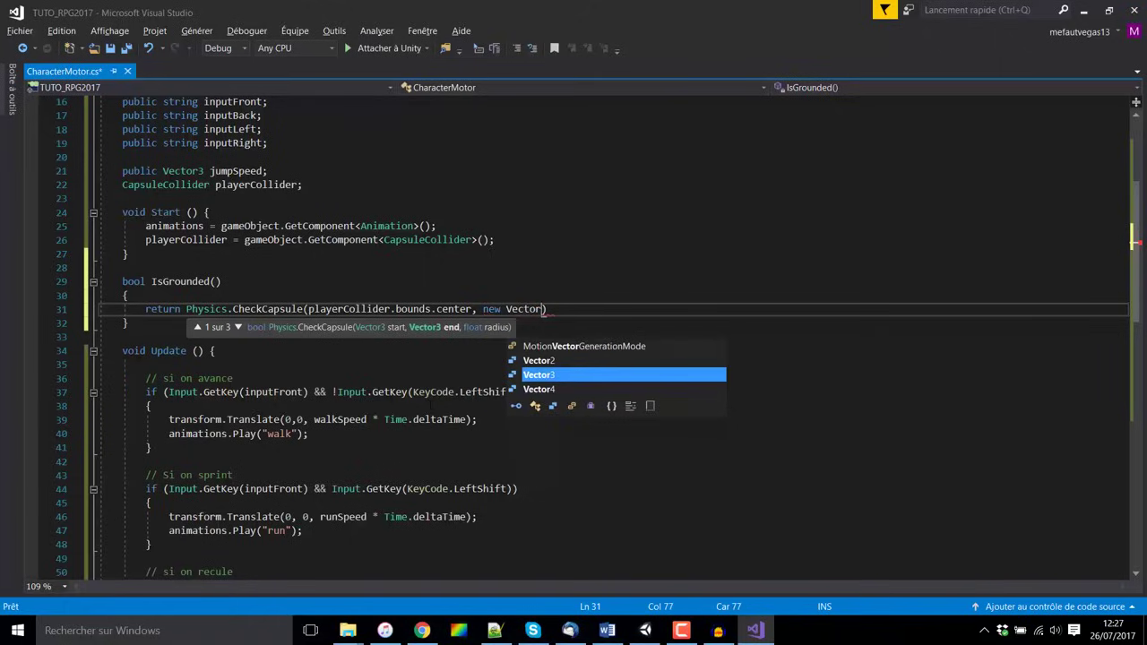
text(3()
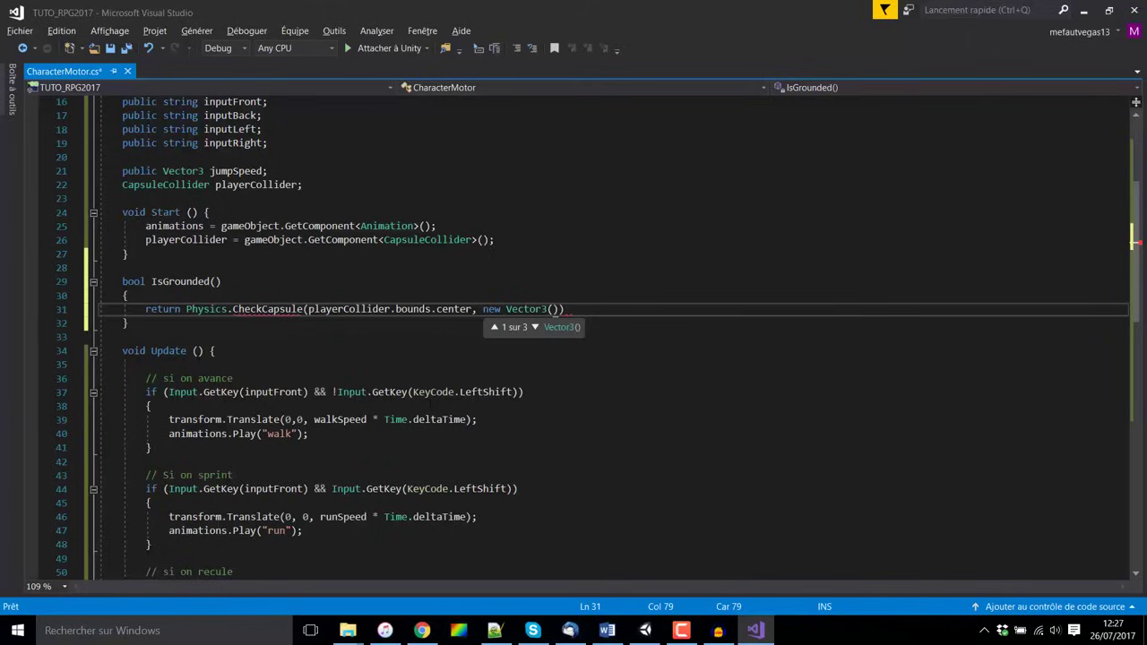
text(player)
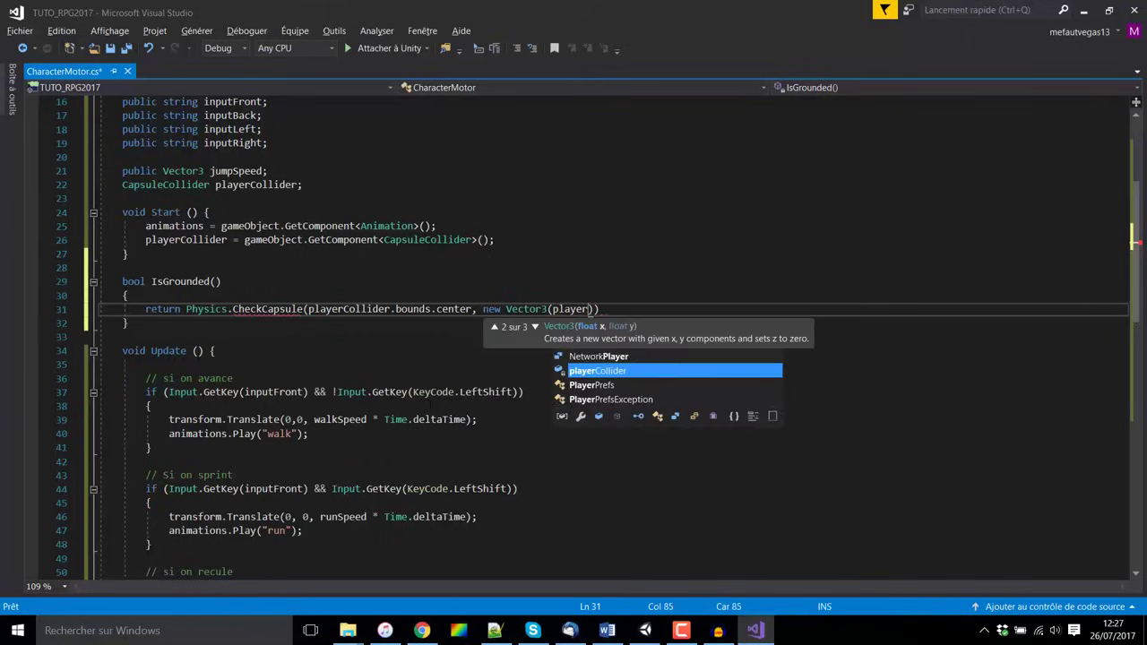
text(Collider)
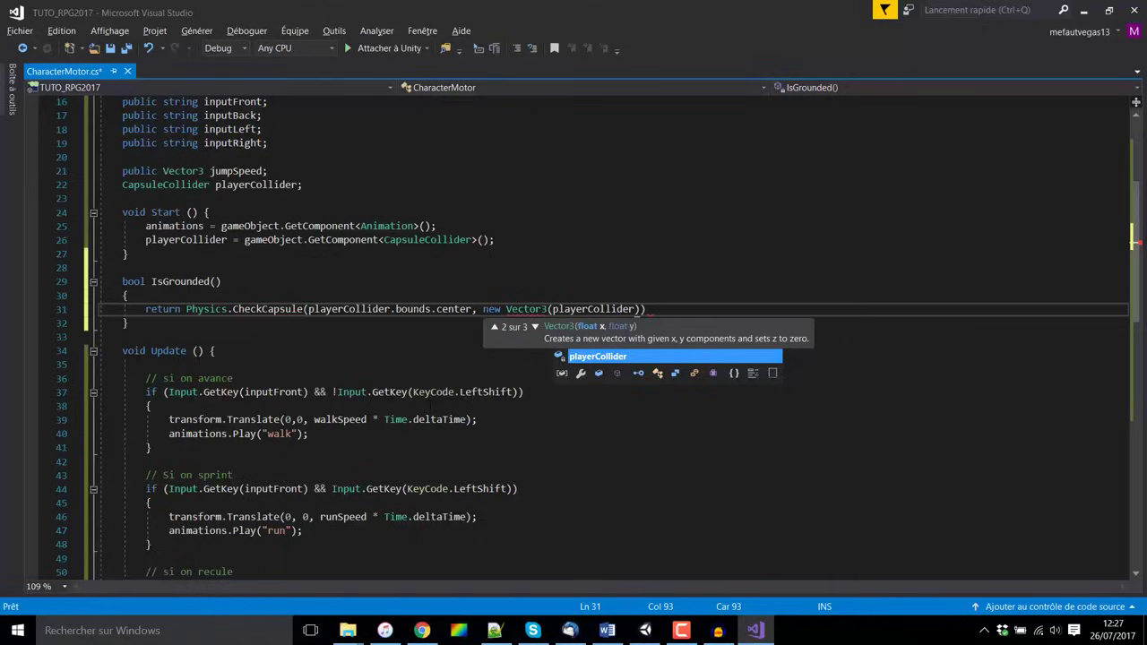
text(.bounds)
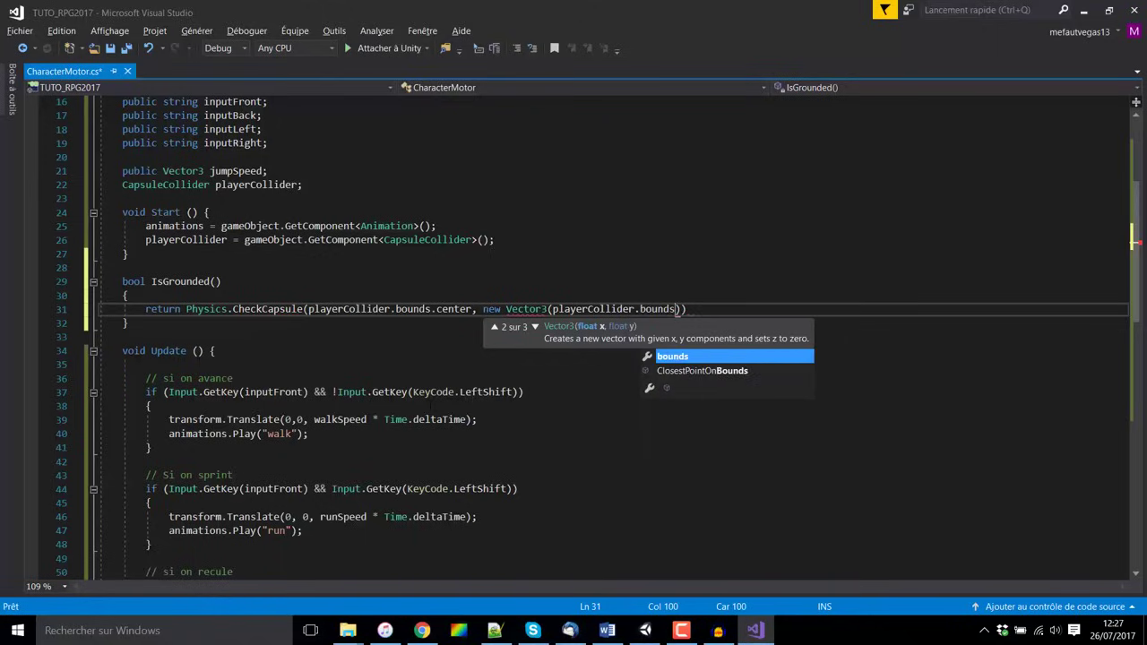
text(.center.)
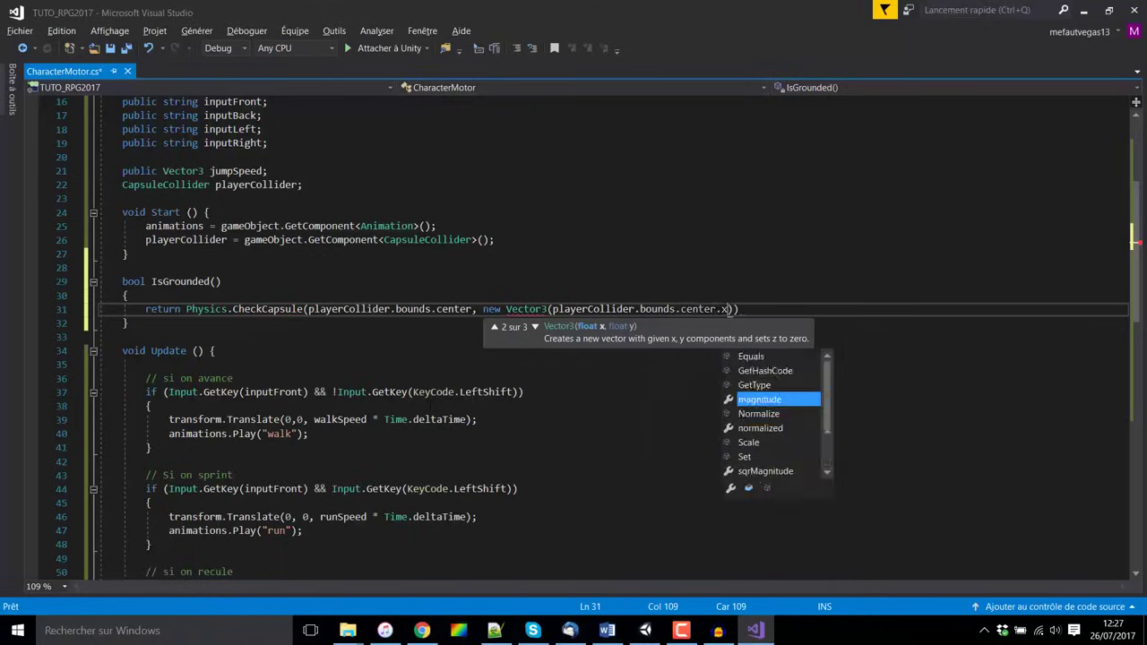
text(x))
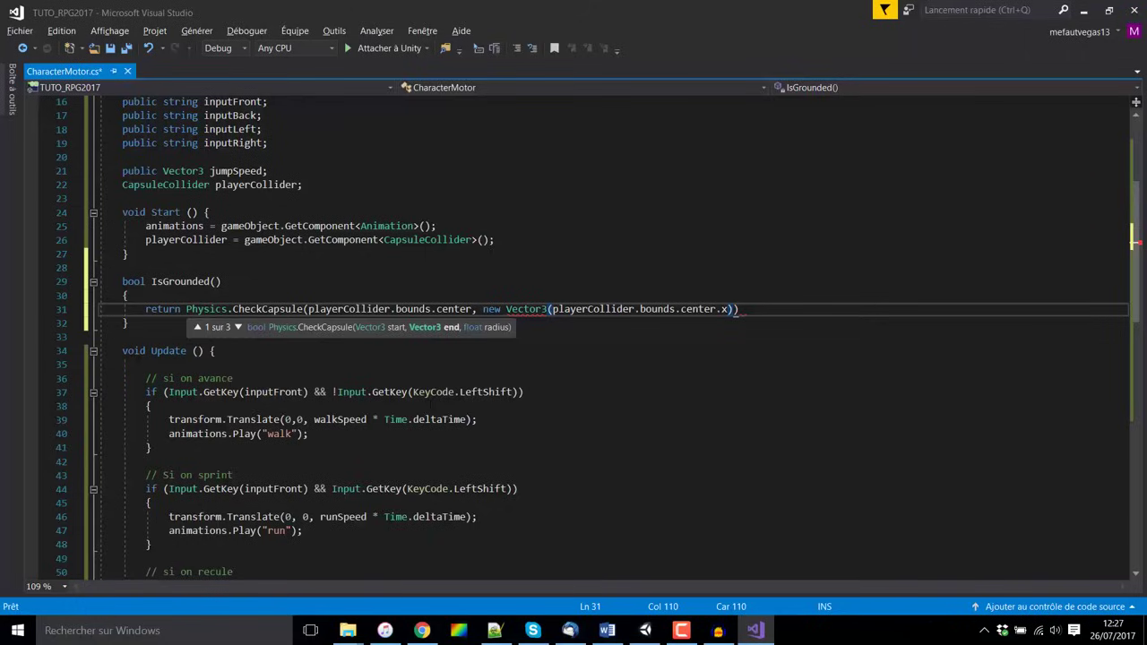
Give the Vector3 y playerCollider.bounds.min.y -0.1f and z playerCollider.bounds.center.z.
key(Left)
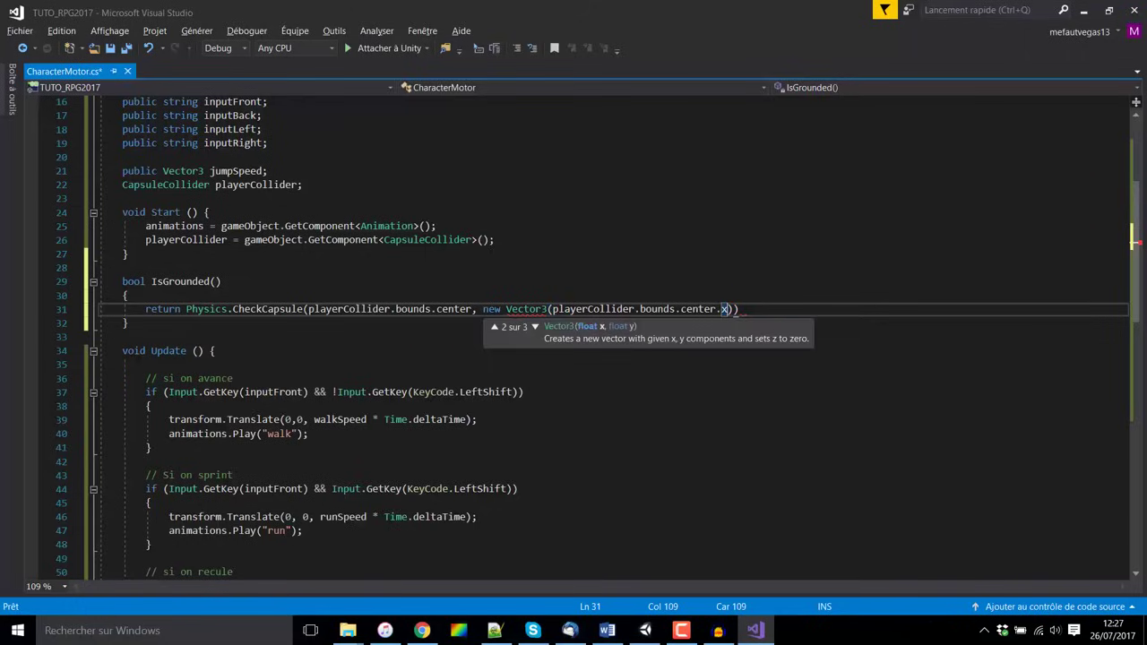
text(, )
text(player)
key(Tab)
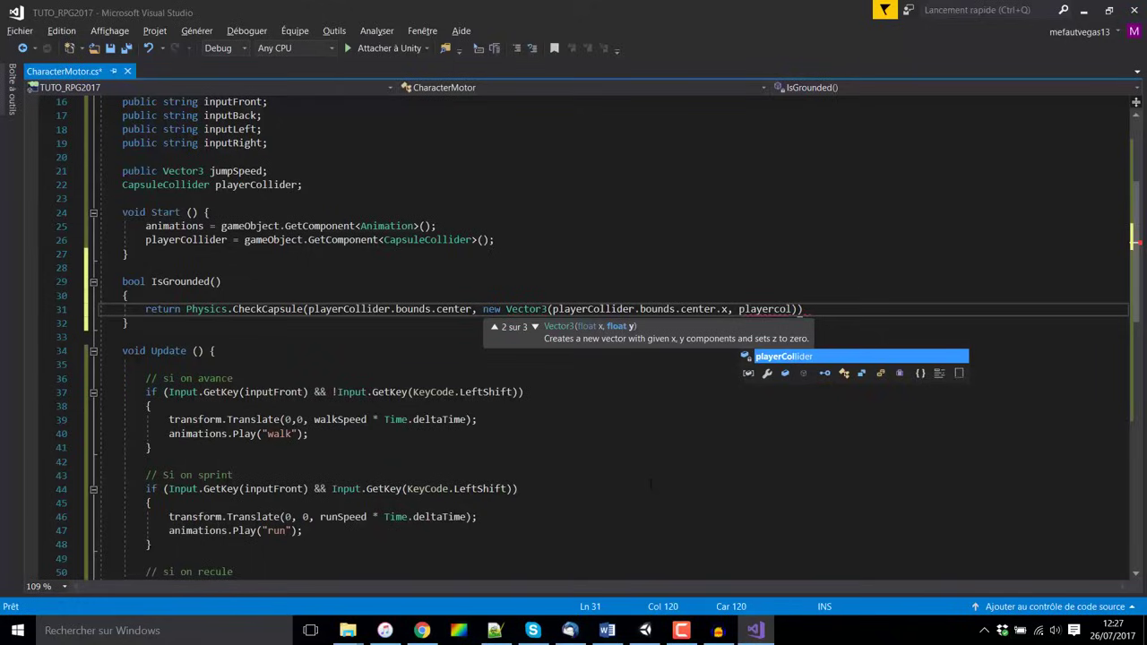
text(.)
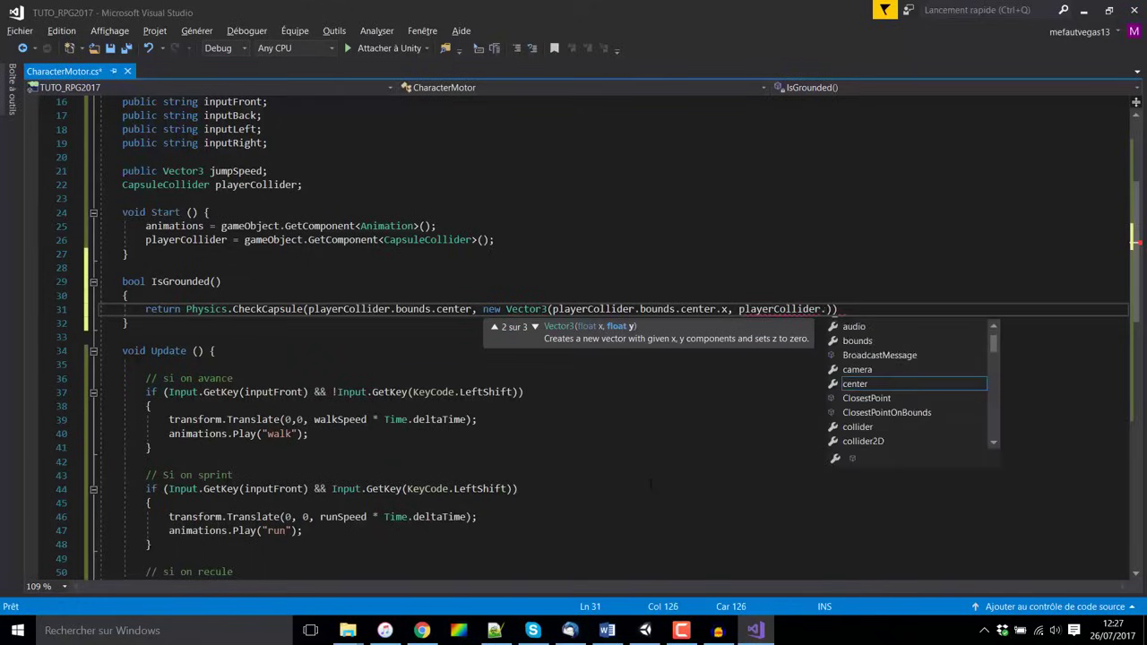
text(bounds.)
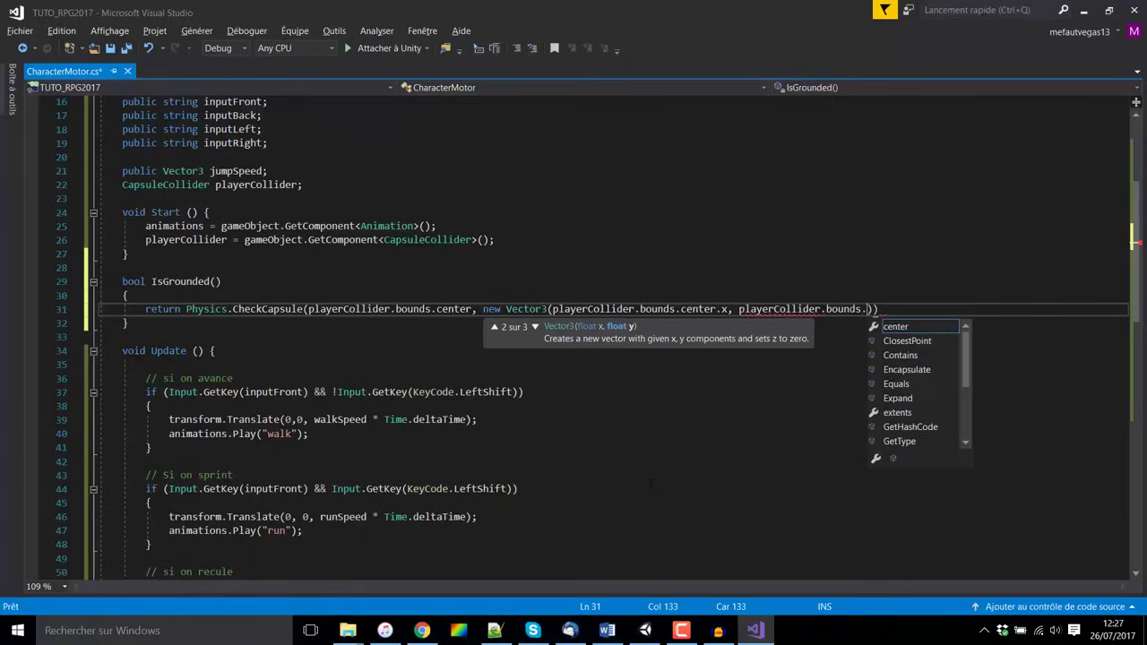
text(min.y )
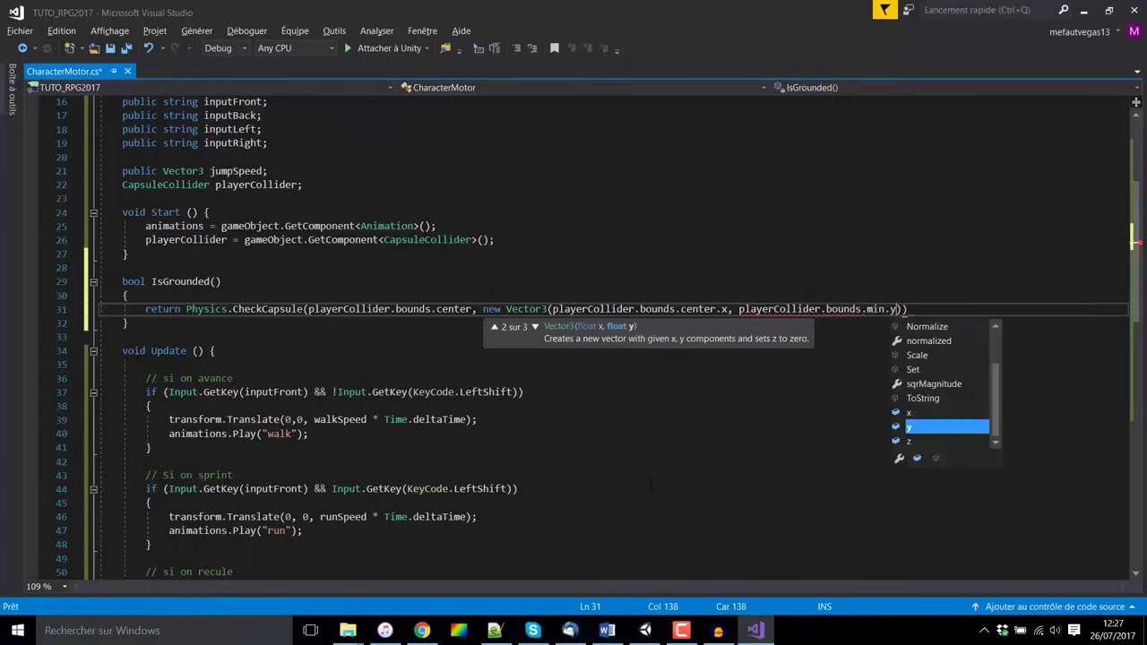
text(-0.)
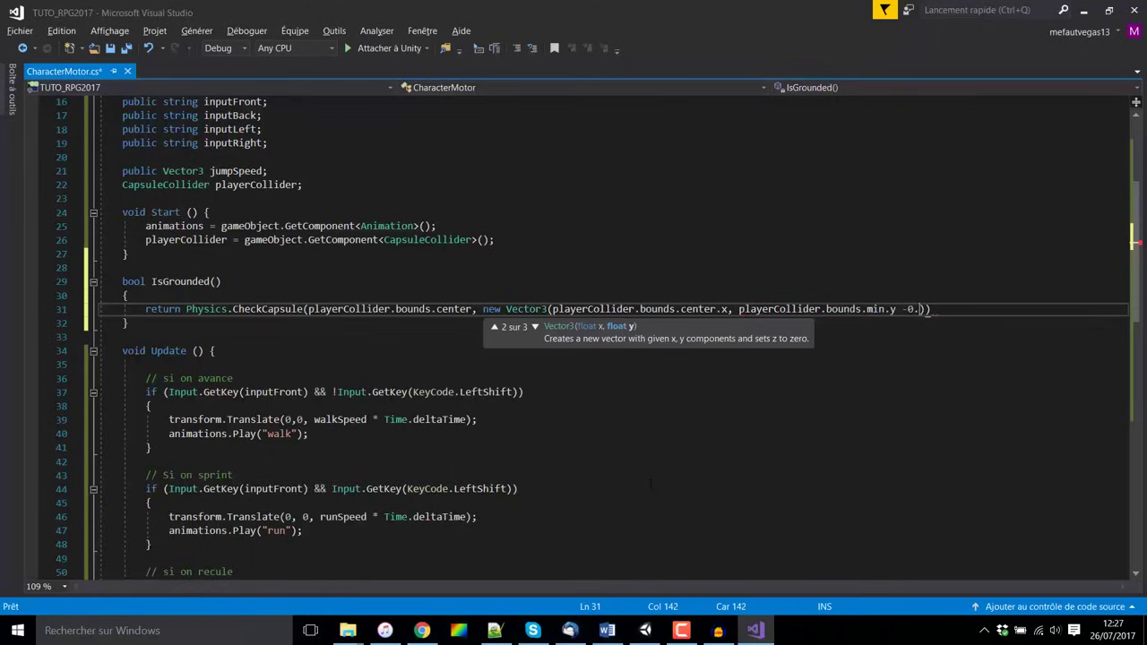
text(1f)
text(, )
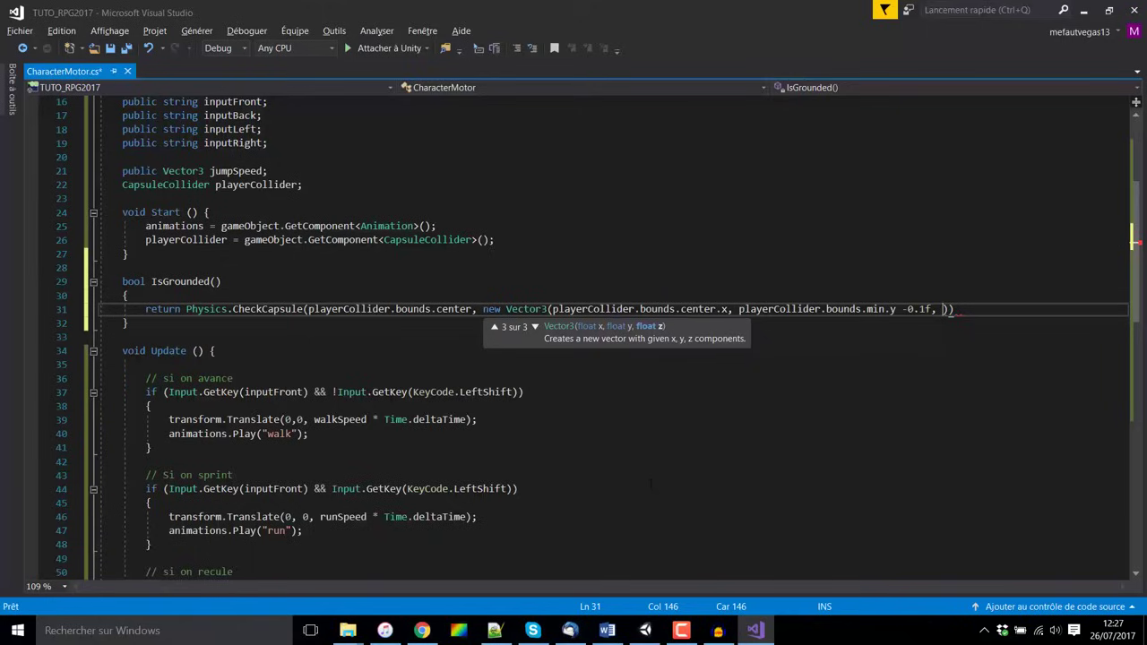
text(playerc)
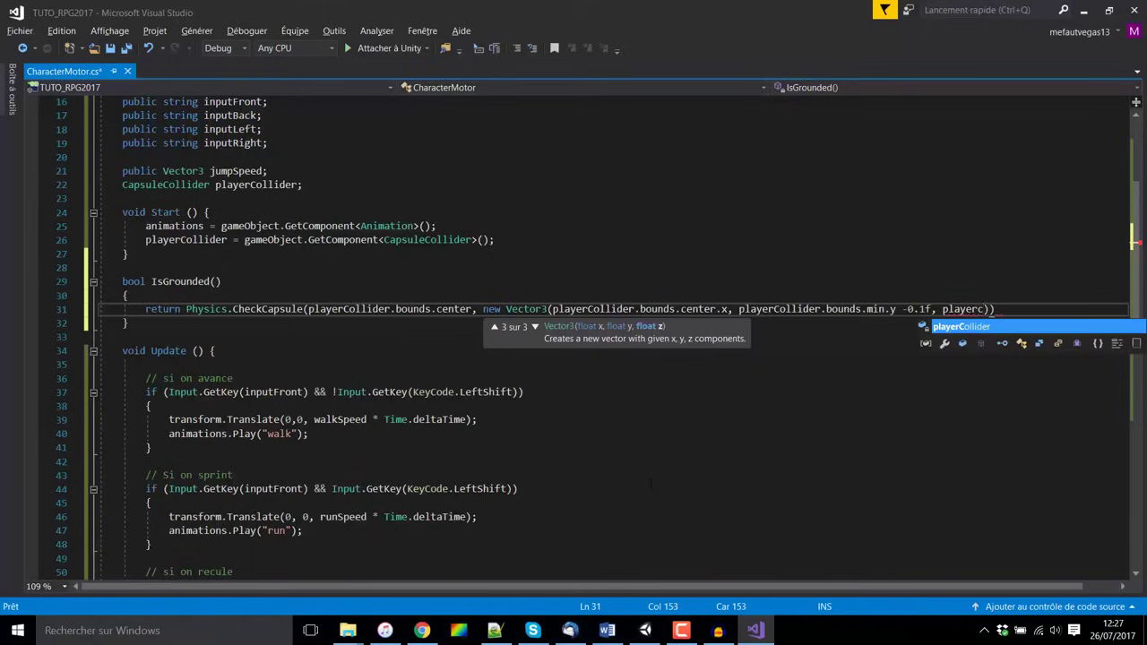
text(ollid)
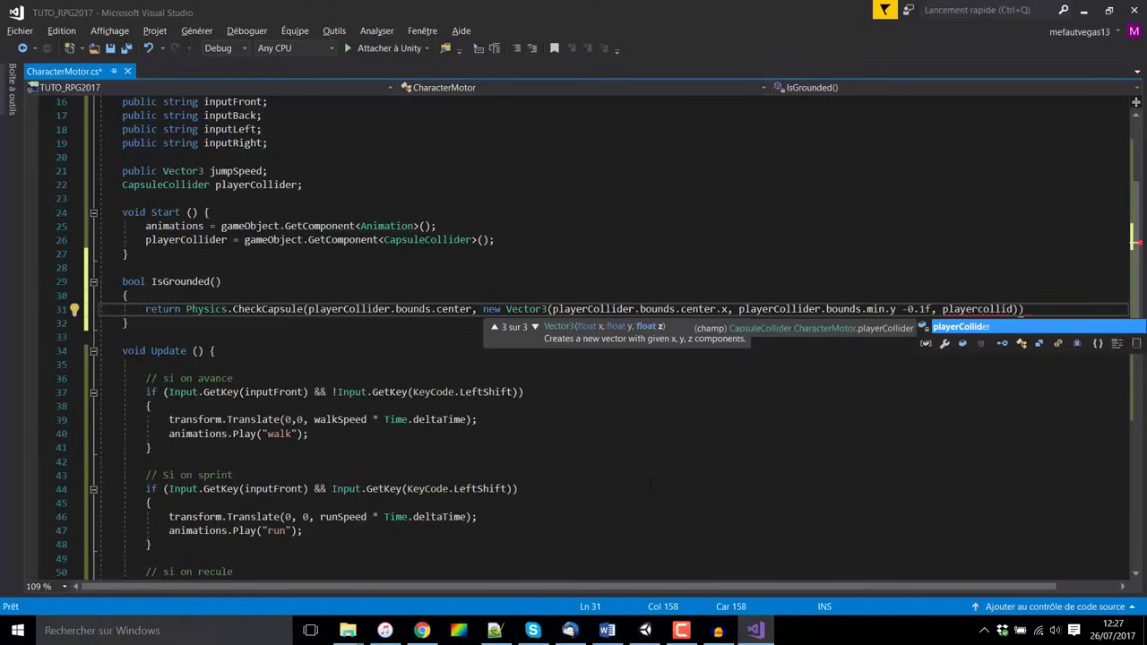
key(Tab)
text(.)
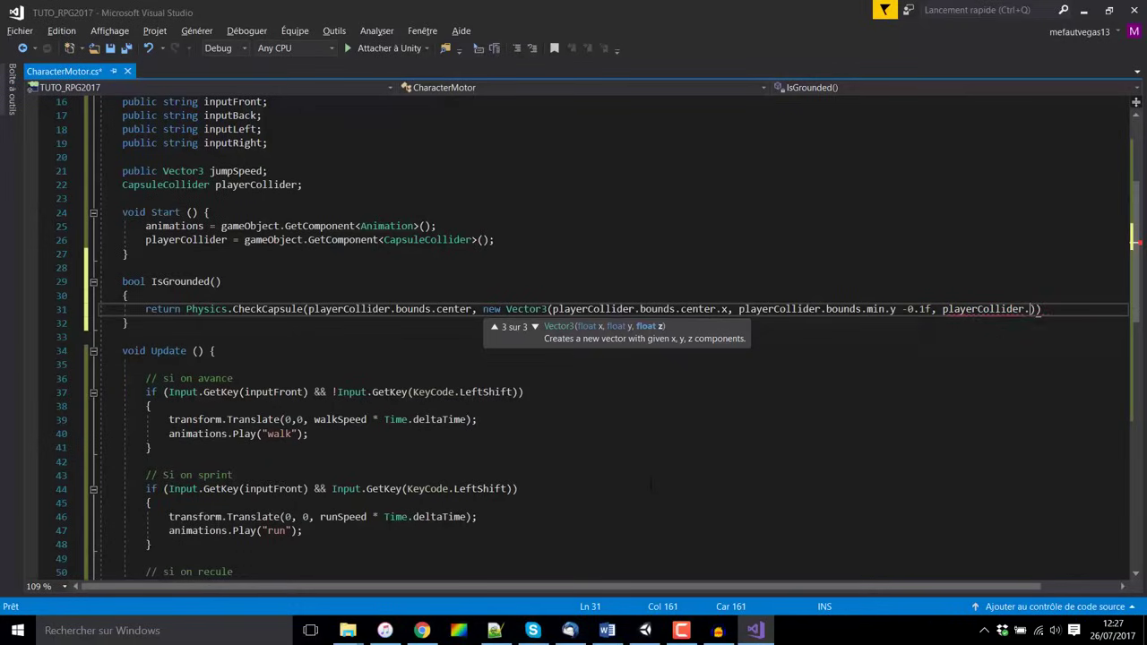
text(bounds.)
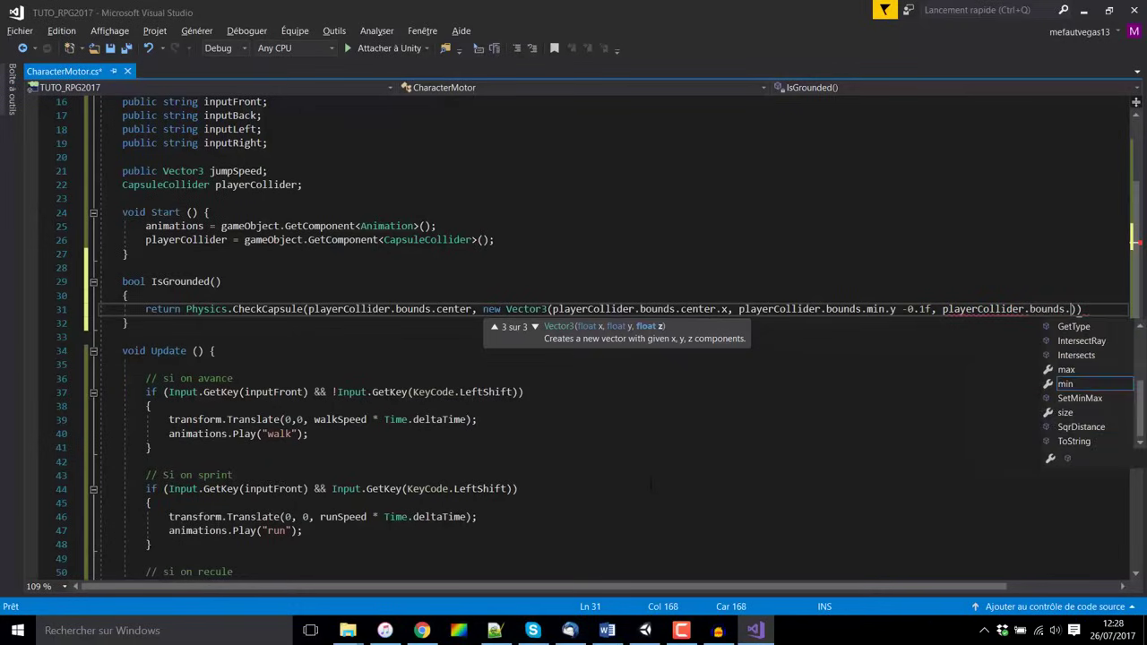
text(center.z)
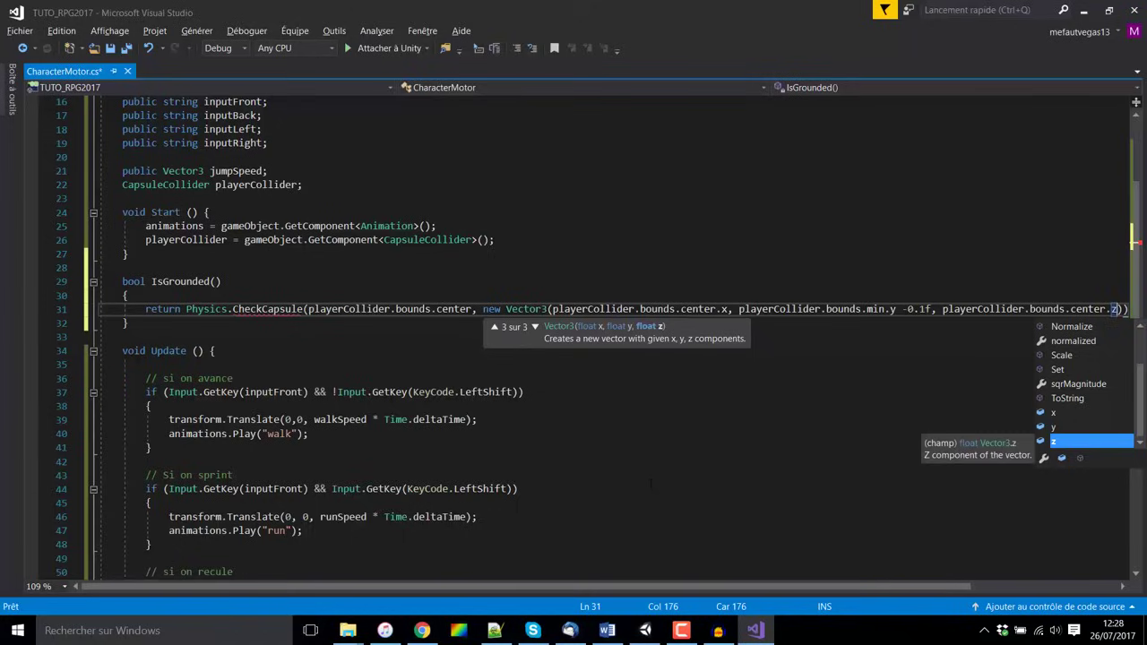
text())
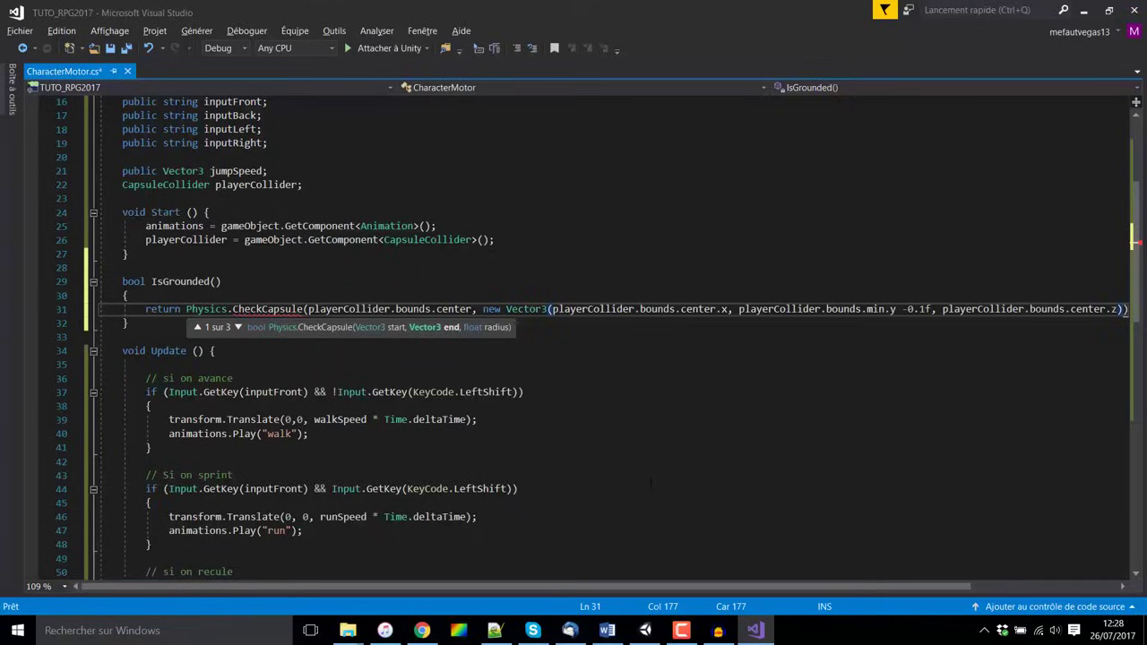
text(,)
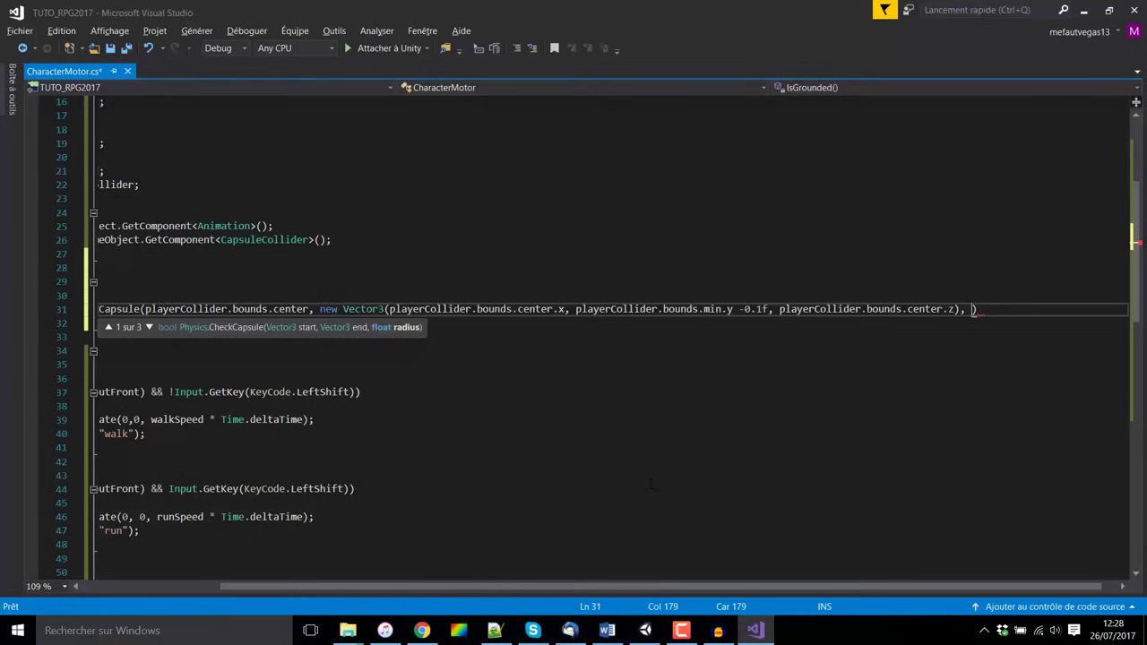
Set the Player's Capsule Collider Radius to 0.08 and Height to 0.4.
click(647, 631)
click(1008, 96)
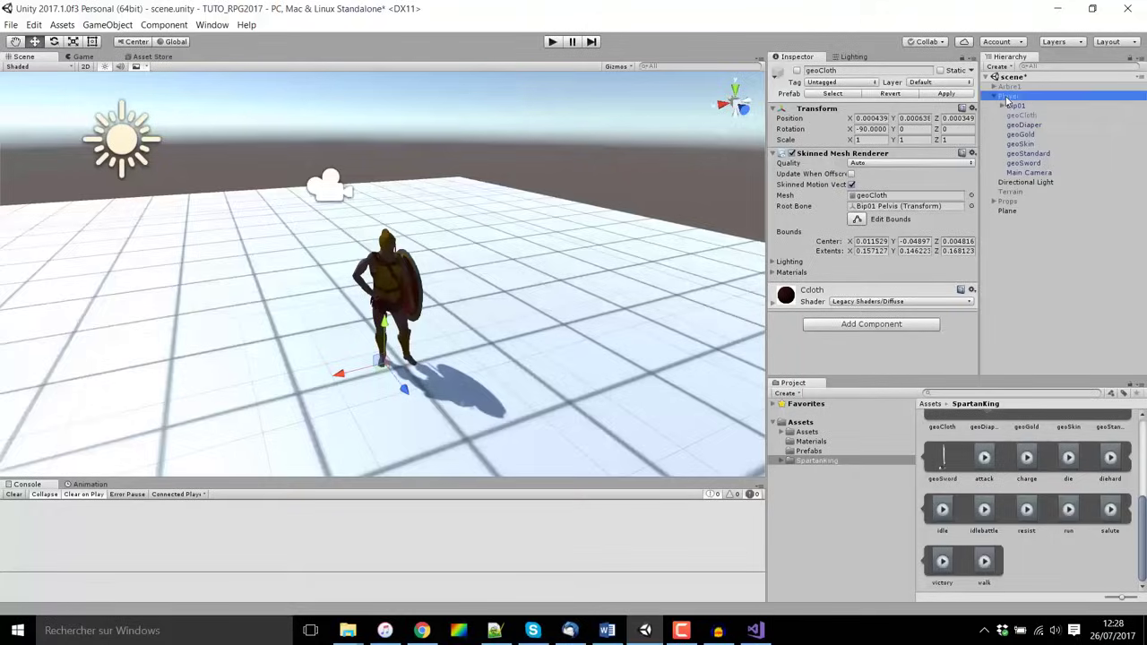
scroll(901, 160, down, 5)
scroll(901, 160, down, 5)
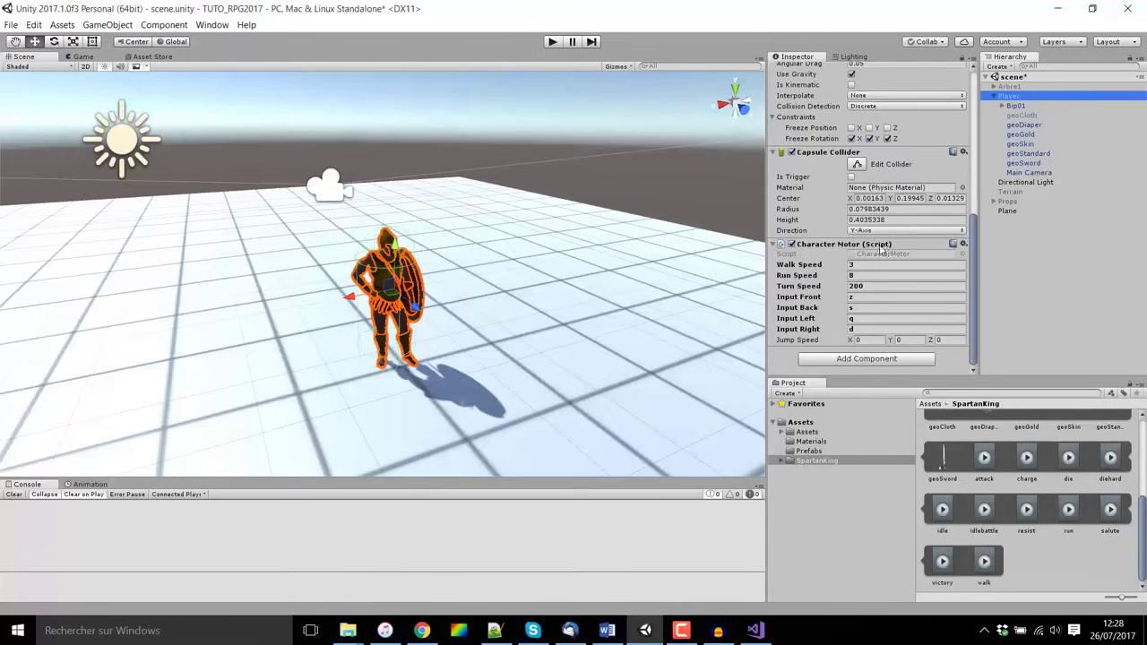
click(887, 209)
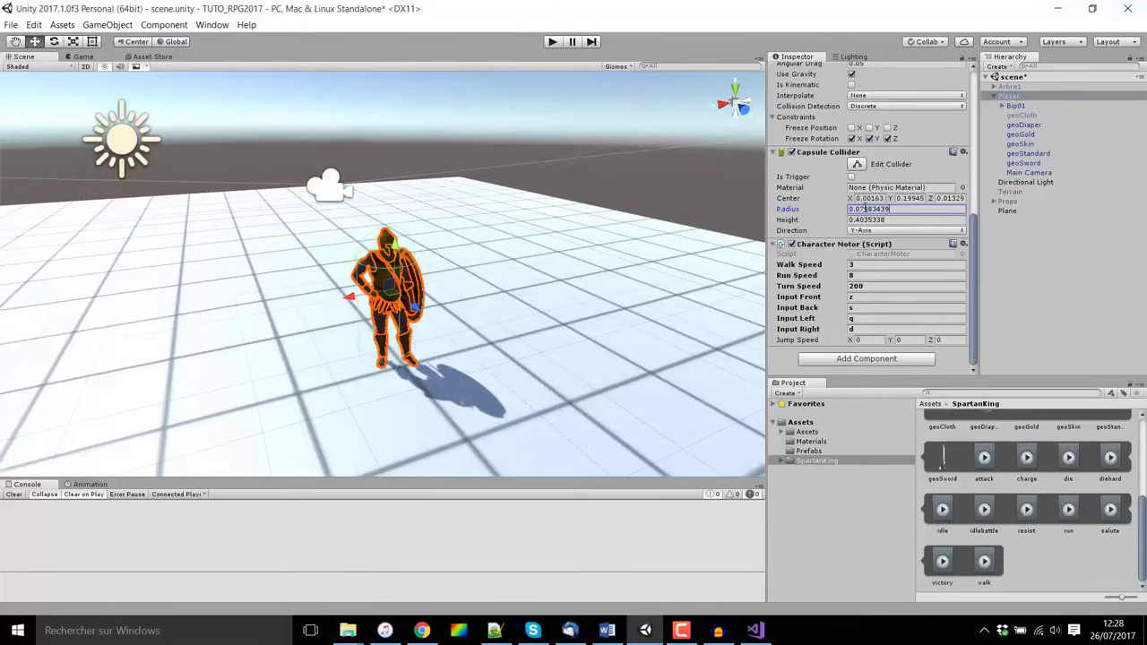
drag(860, 209, 908, 210)
text(8)
key(Return)
click(898, 221)
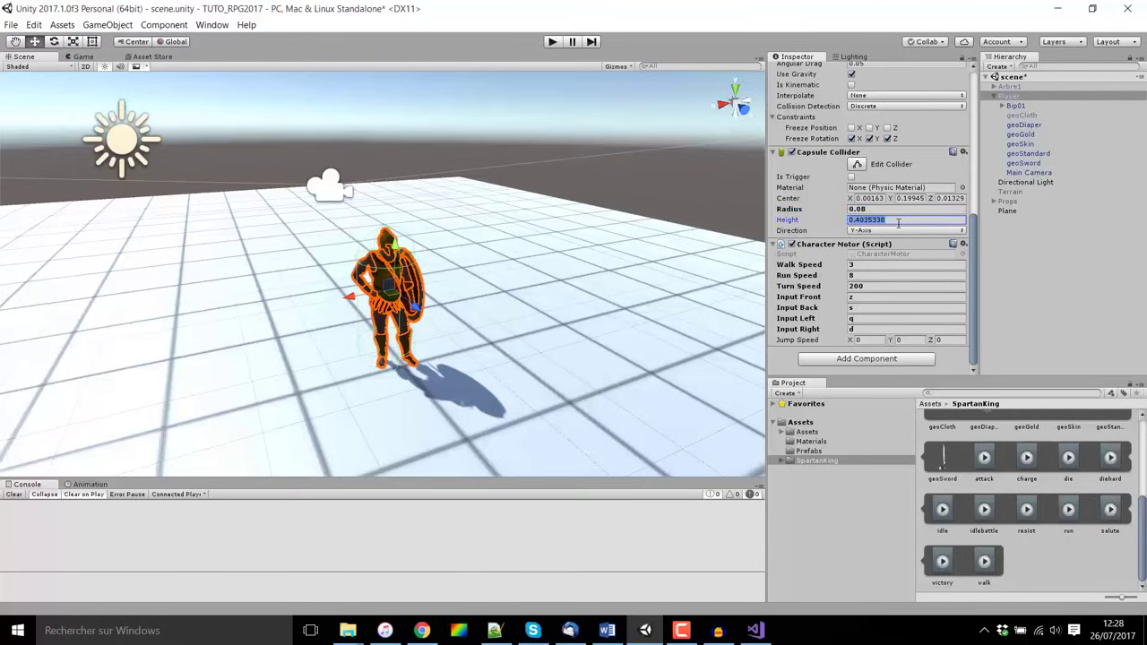
text(0.4)
Enter 0.08f as the CheckCapsule radius, matching the collider's Radius.
click(753, 632)
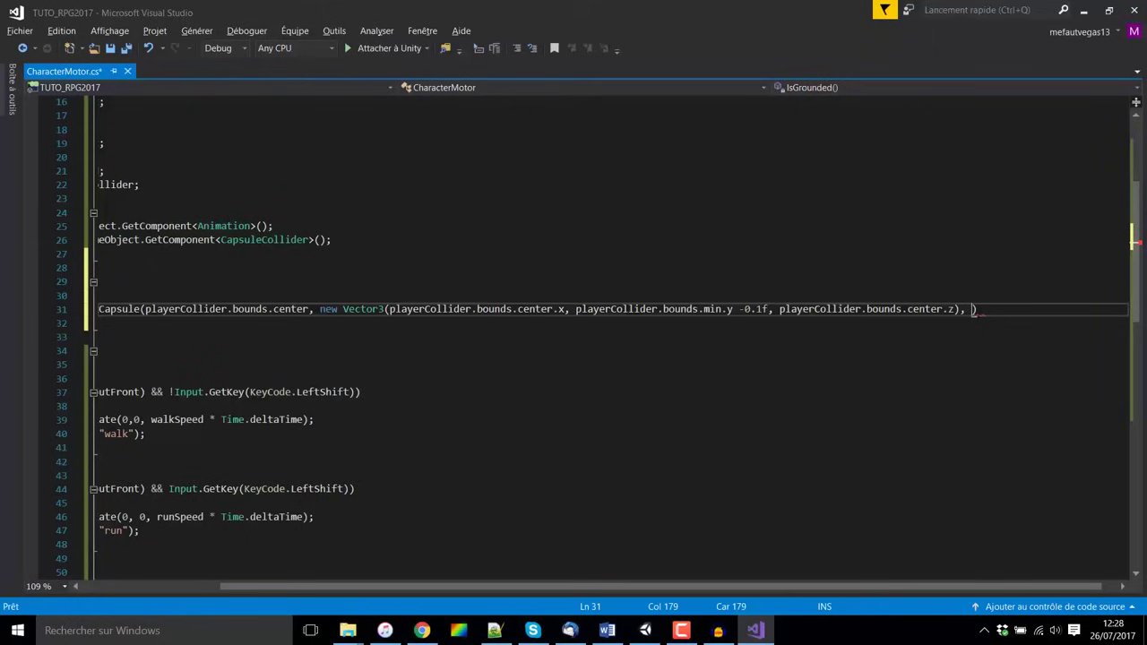
text(0)
text(.08f)
click(645, 629)
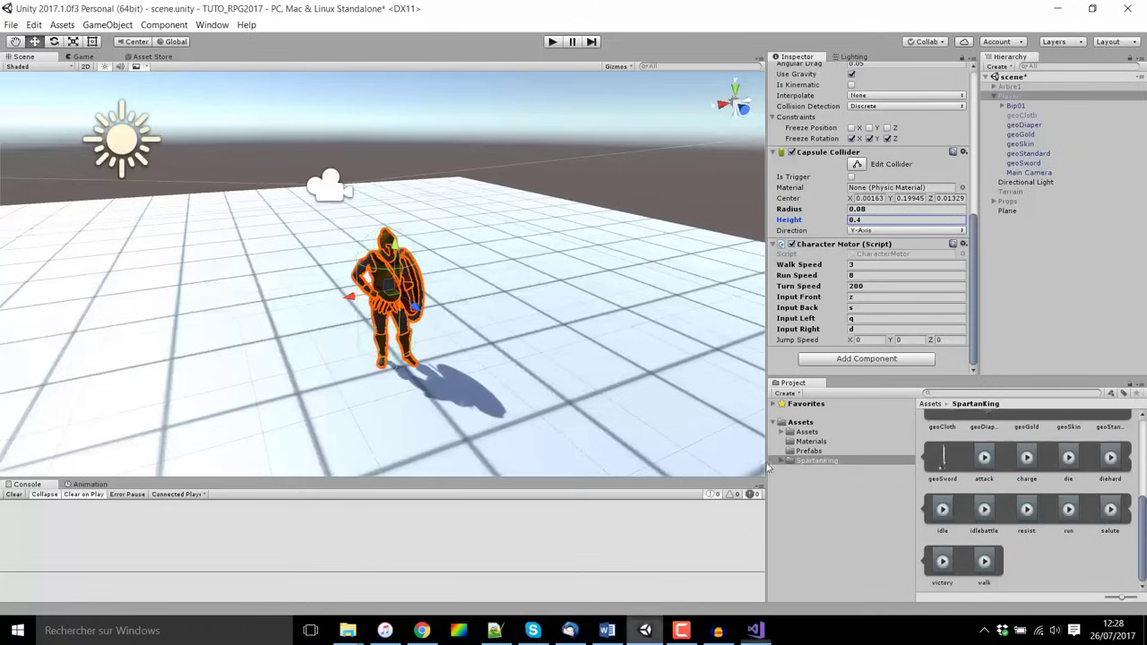
click(870, 210)
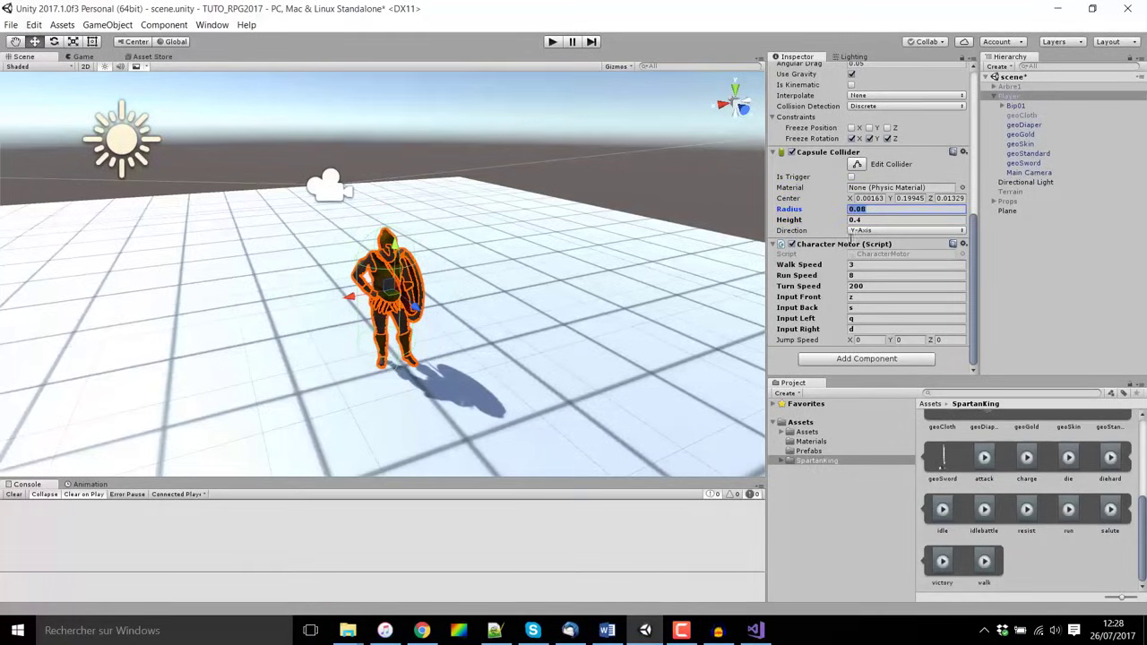
click(755, 627)
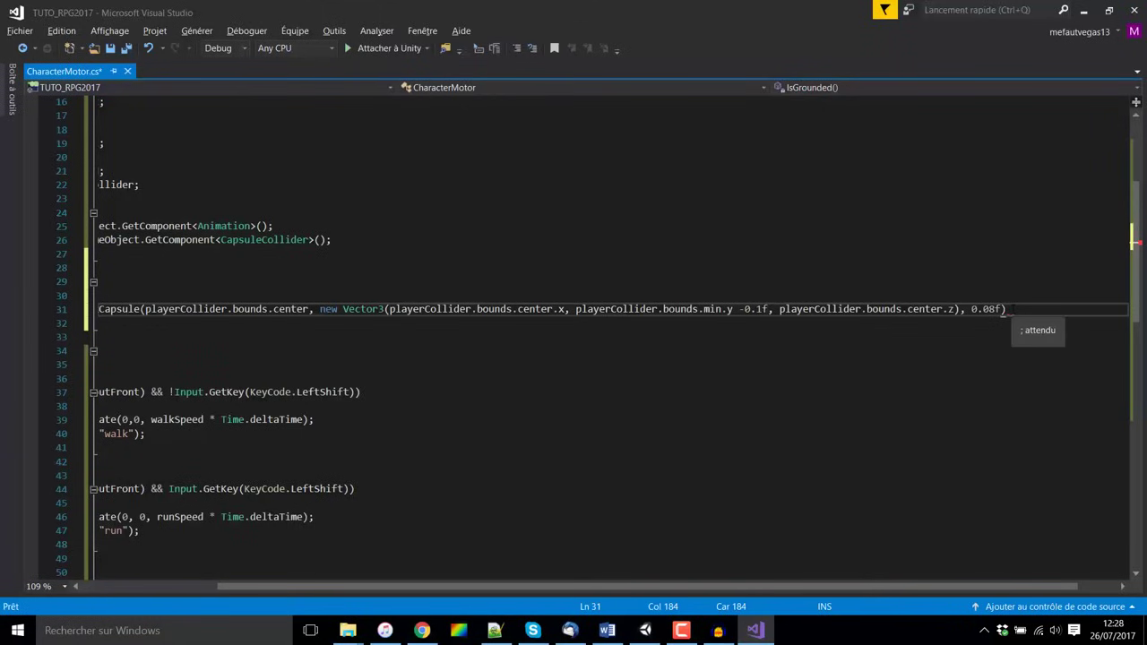
Close the CheckCapsule call on line 31 with ');' and scroll to Update()'s end.
text();)
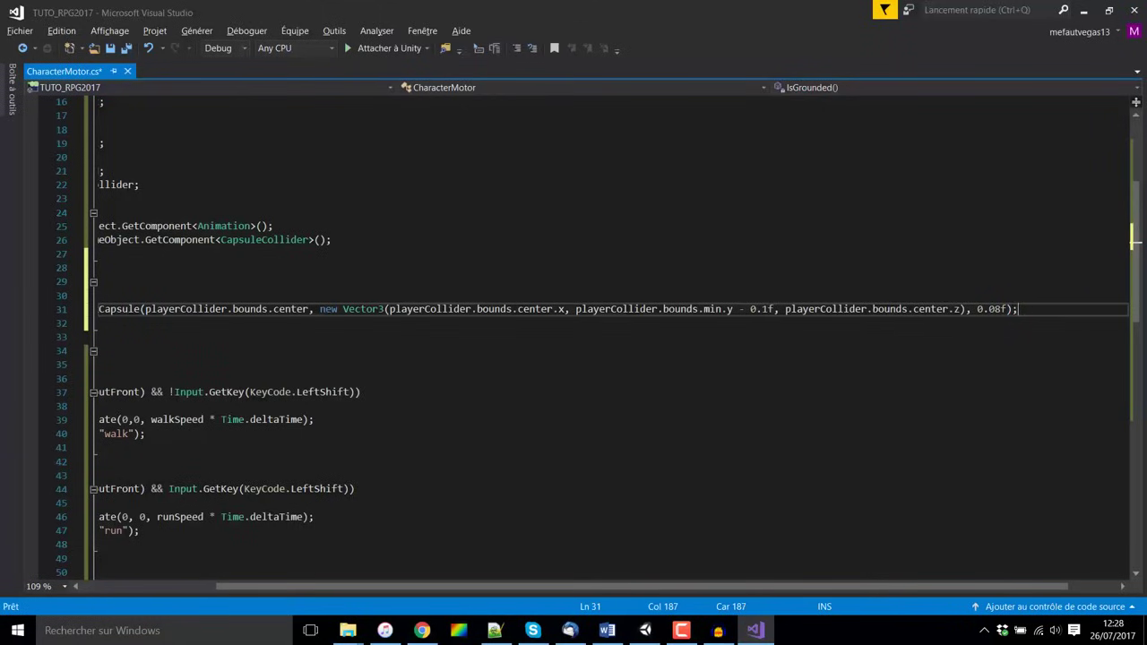
drag(935, 586, 800, 586)
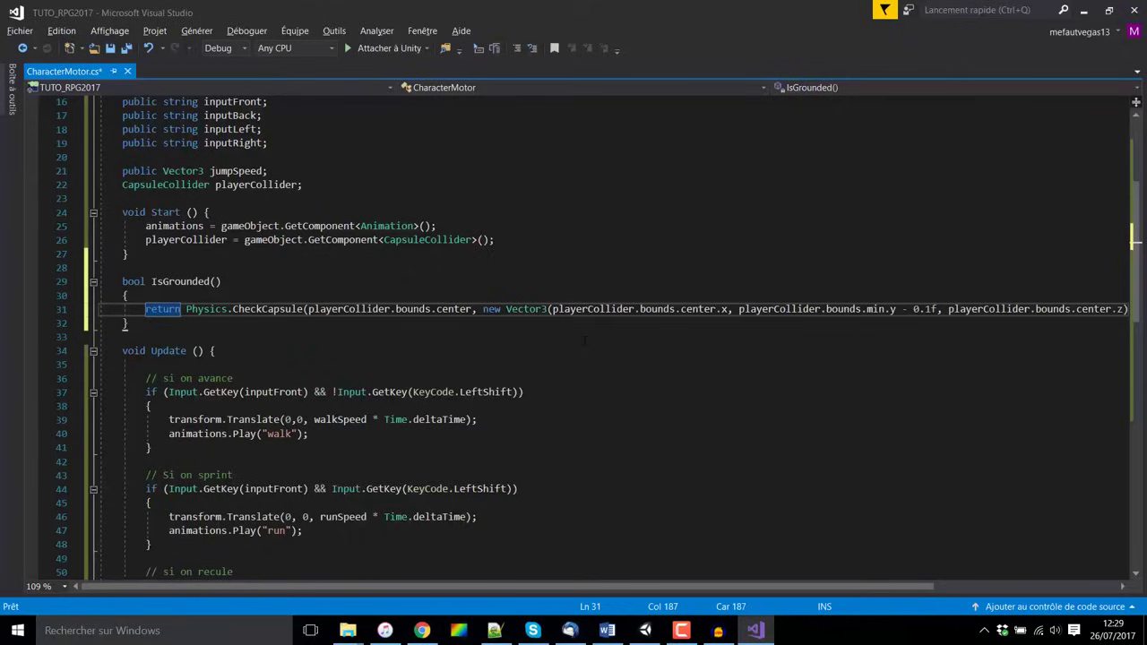
scroll(584, 340, down, 6)
scroll(480, 416, down, 7)
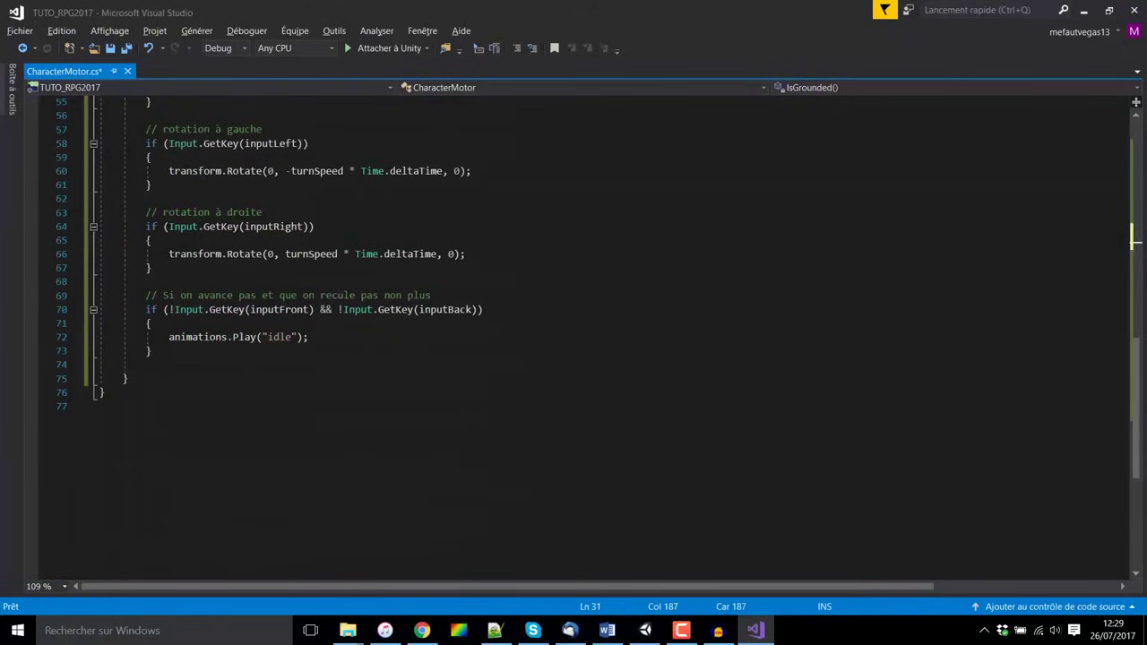
Add a '// Si on saute' comment after the idle block in Update().
click(152, 350)
key(Return)
key(Return)
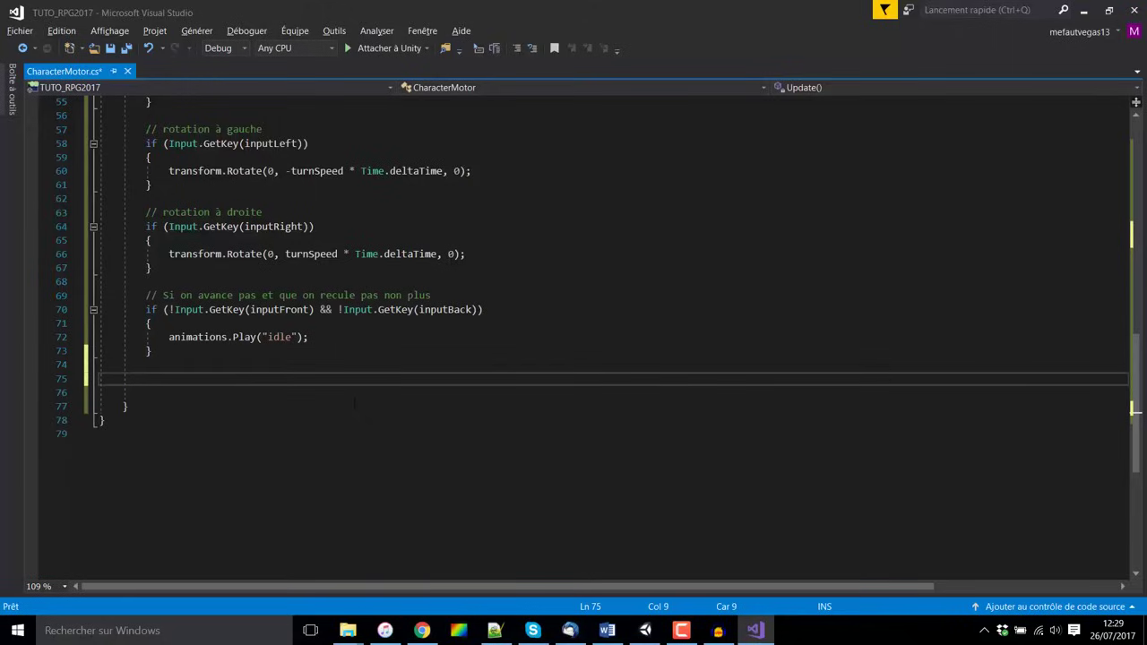
text(// Si on sa)
text(ute)
key(Return)
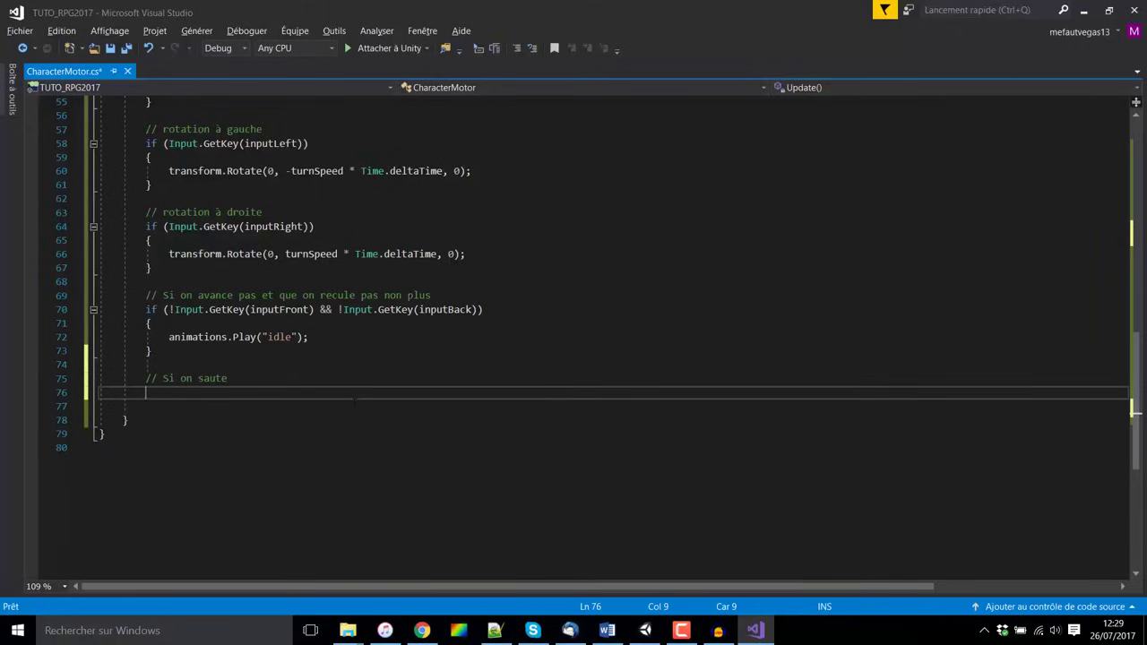
Write if(Input.GetKey(KeyCode.Space) && IsGrounded()) with an empty body.
text(if()
text(Input.)
text(GetKey)
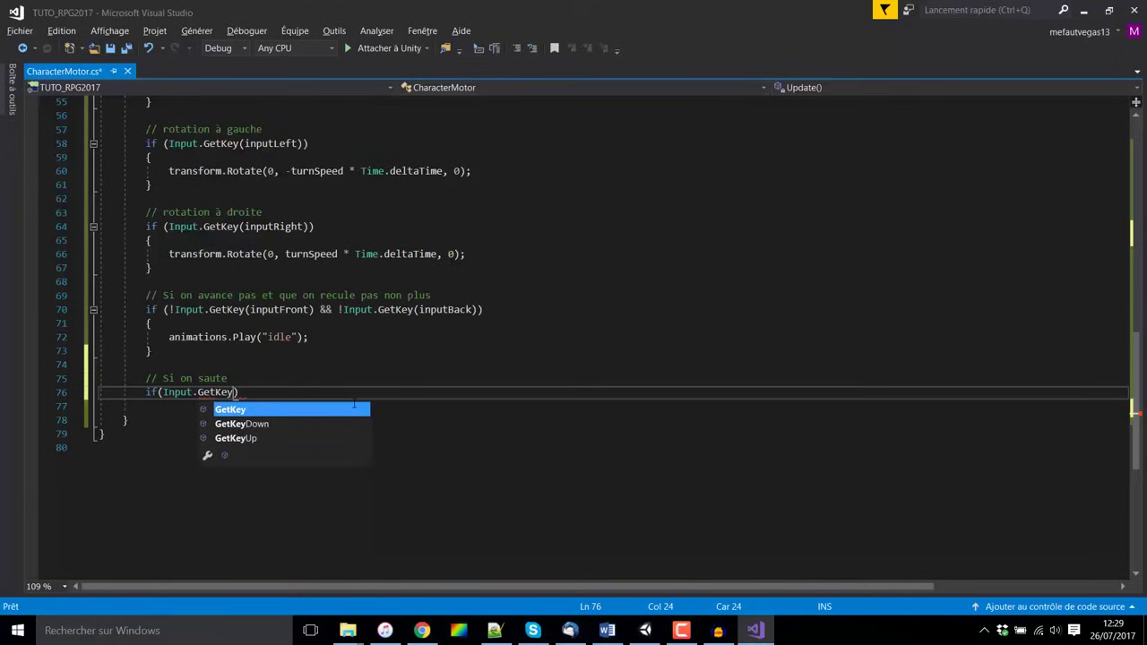
text((Key)
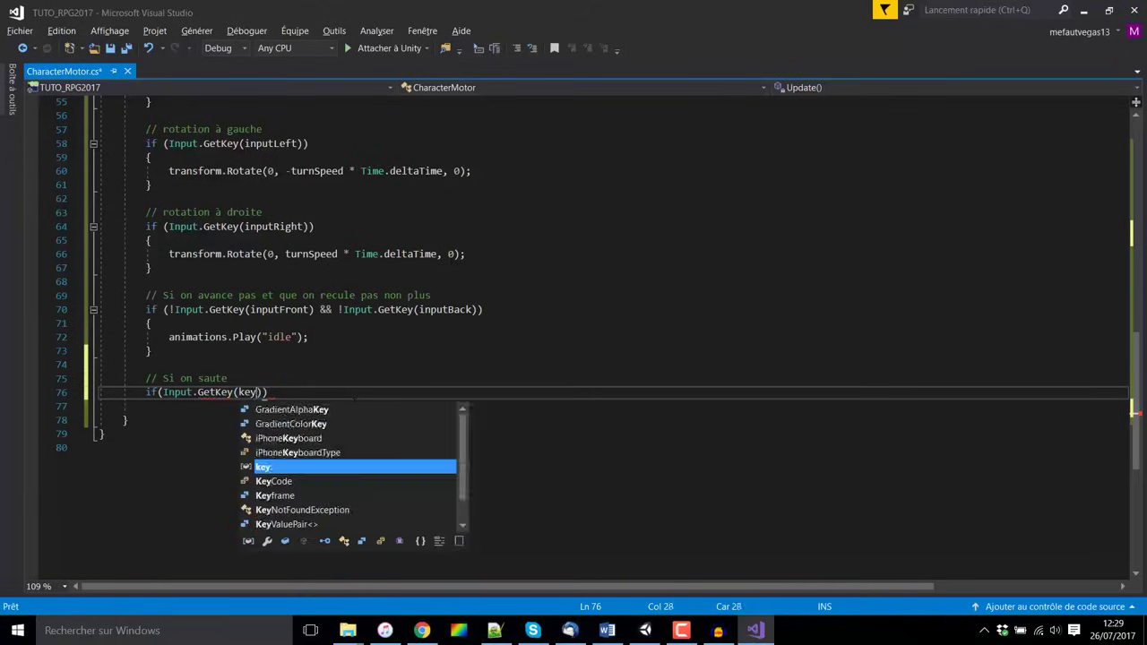
text(Code.spac)
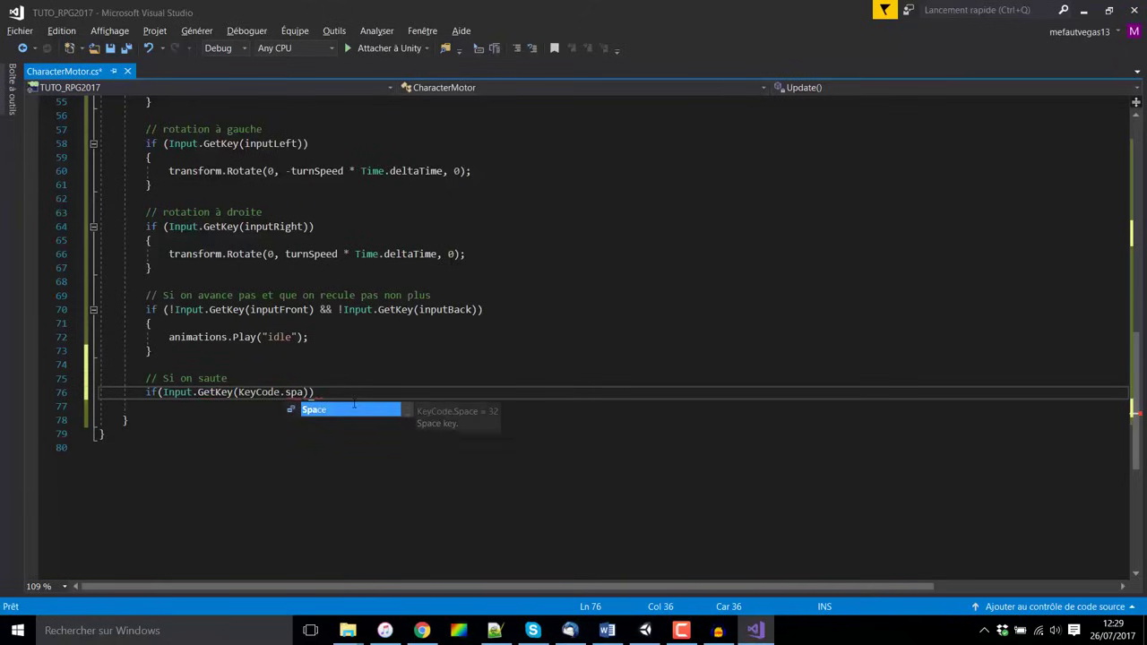
key(Tab)
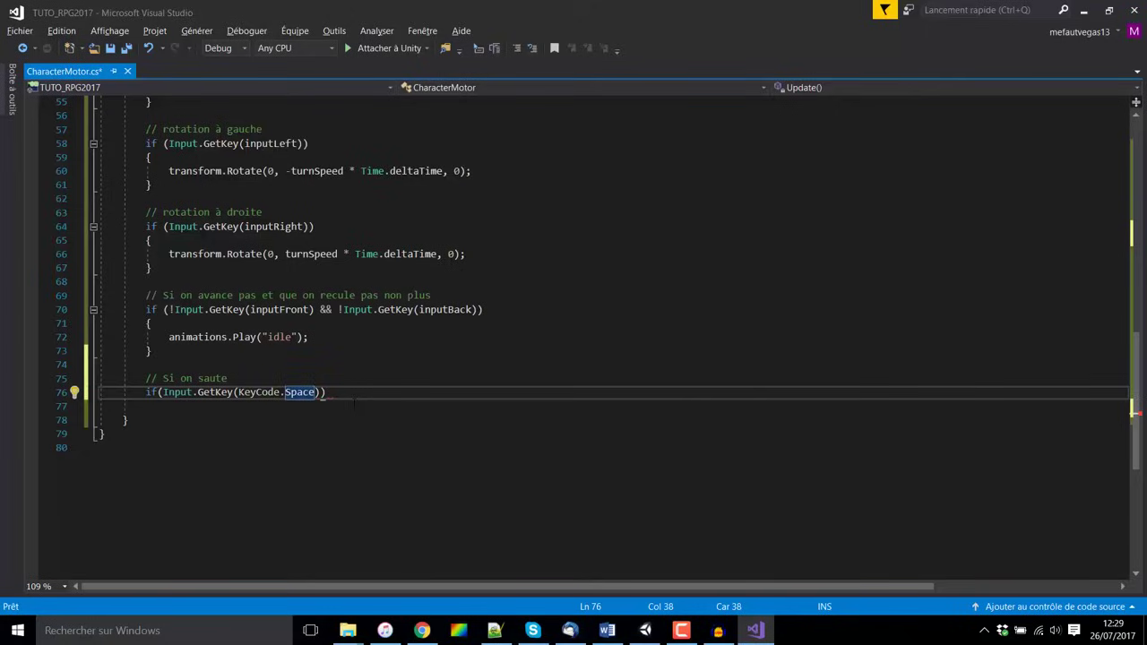
text() && )
text(Is)
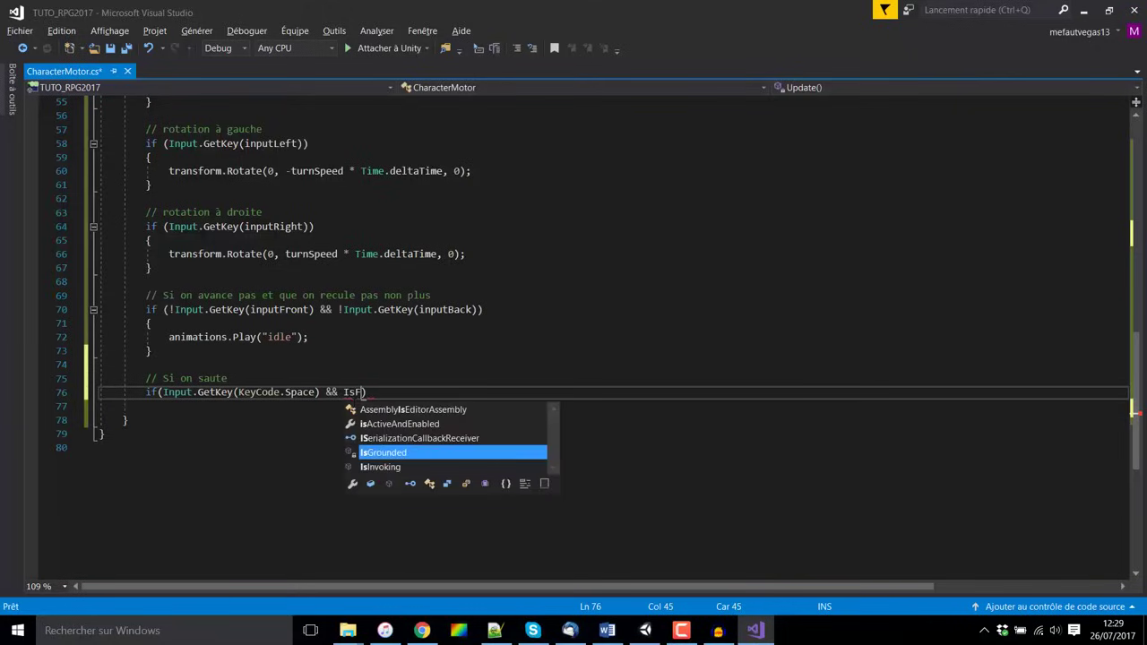
text(Groun)
key(Tab)
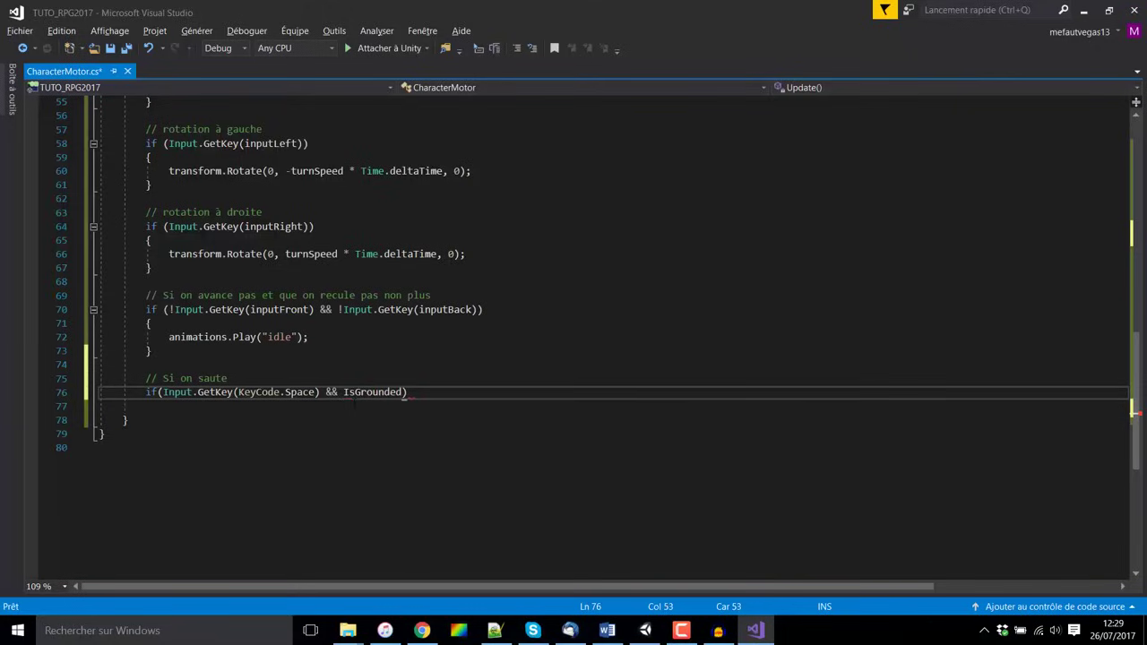
text(())
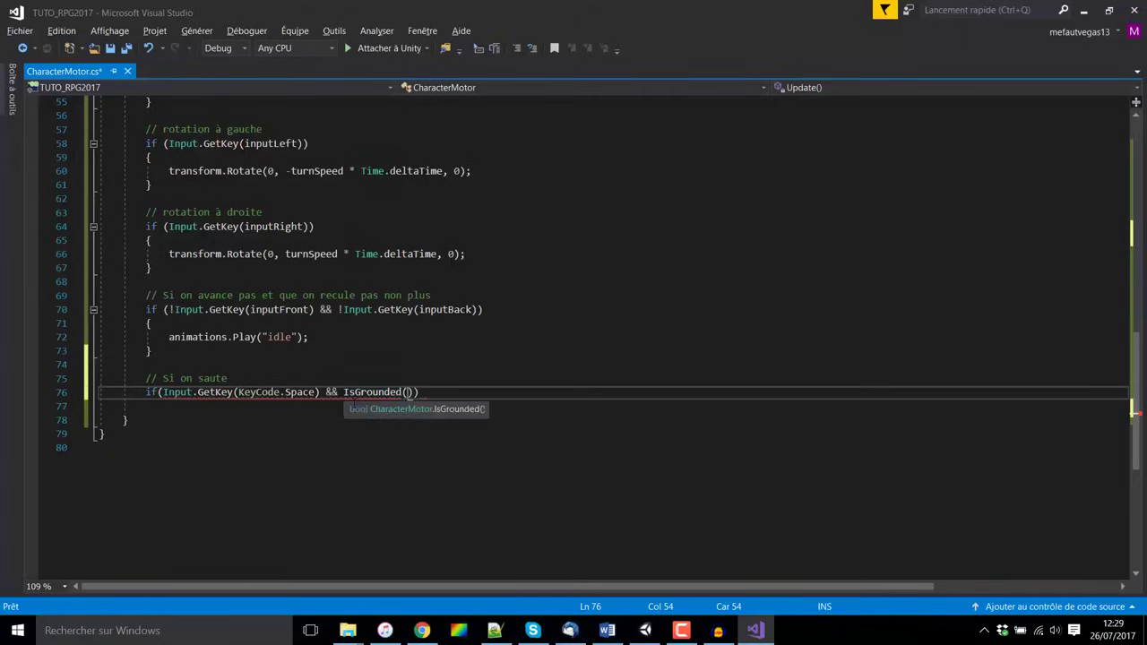
key(End)
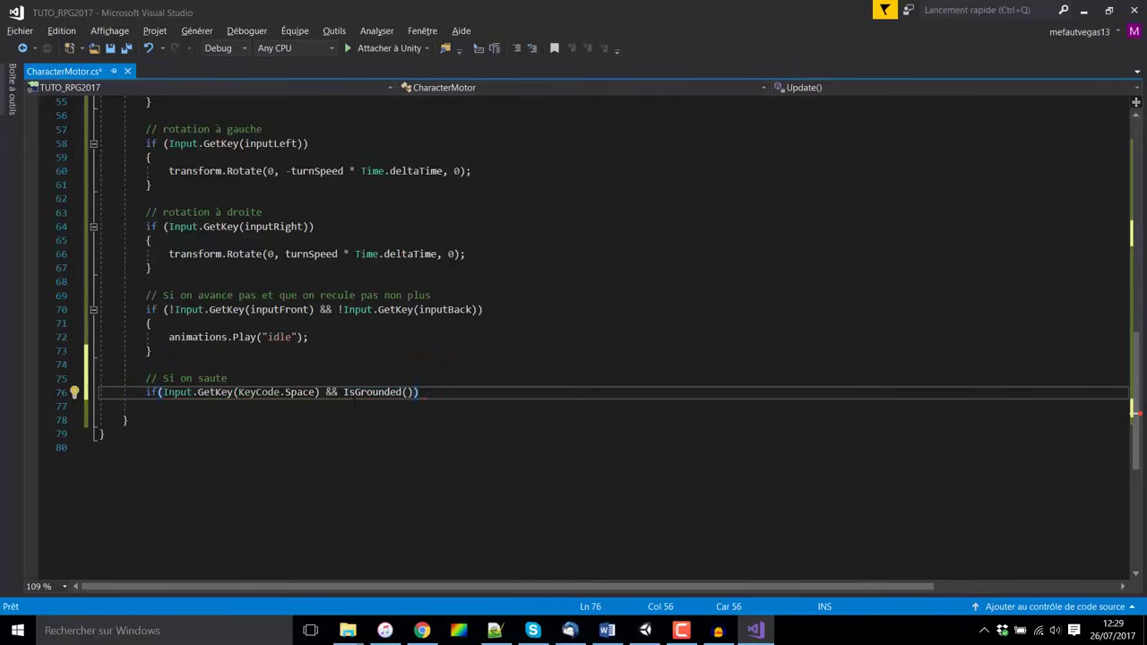
text({)
key(Return)
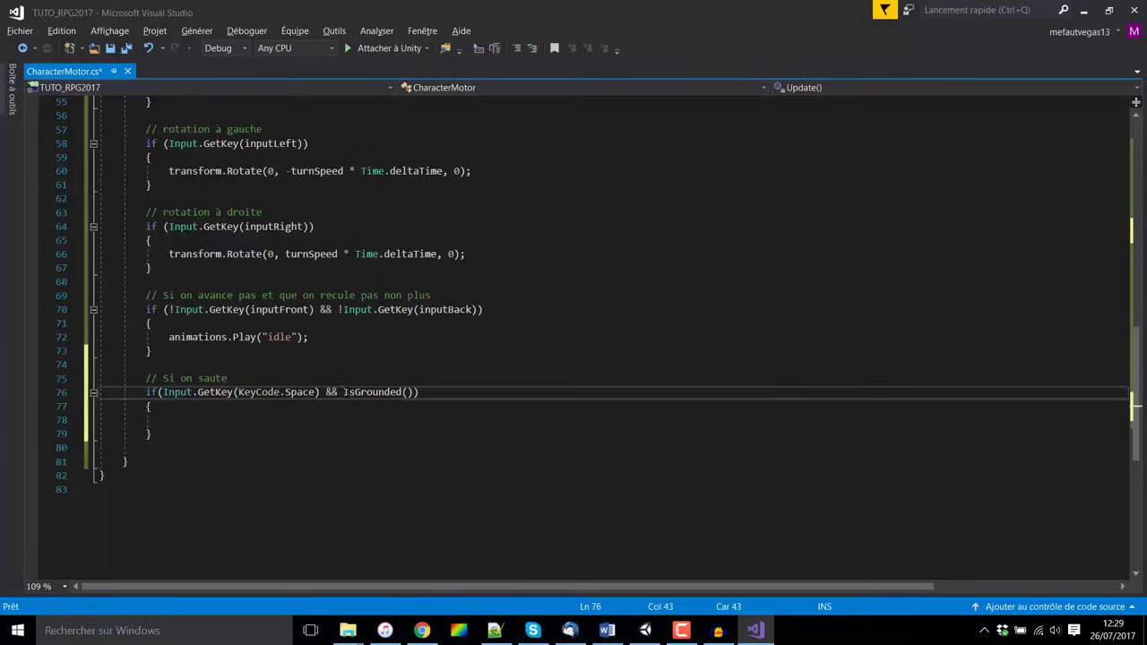
double_click(354, 392)
key(F12)
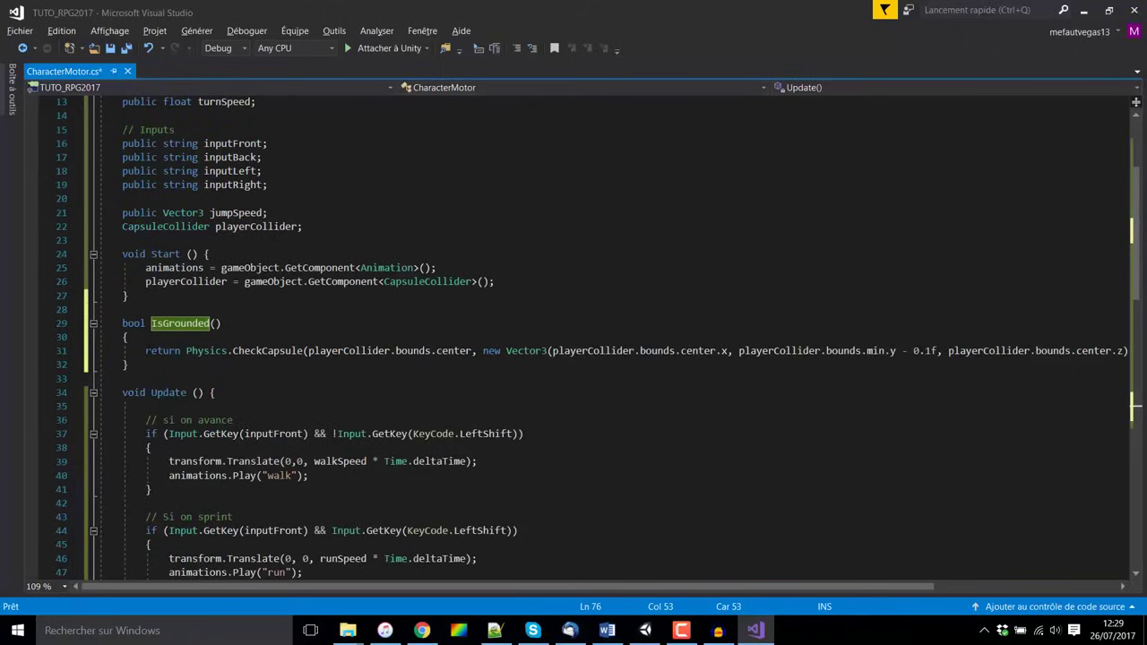
drag(145, 350, 303, 350)
click(289, 350)
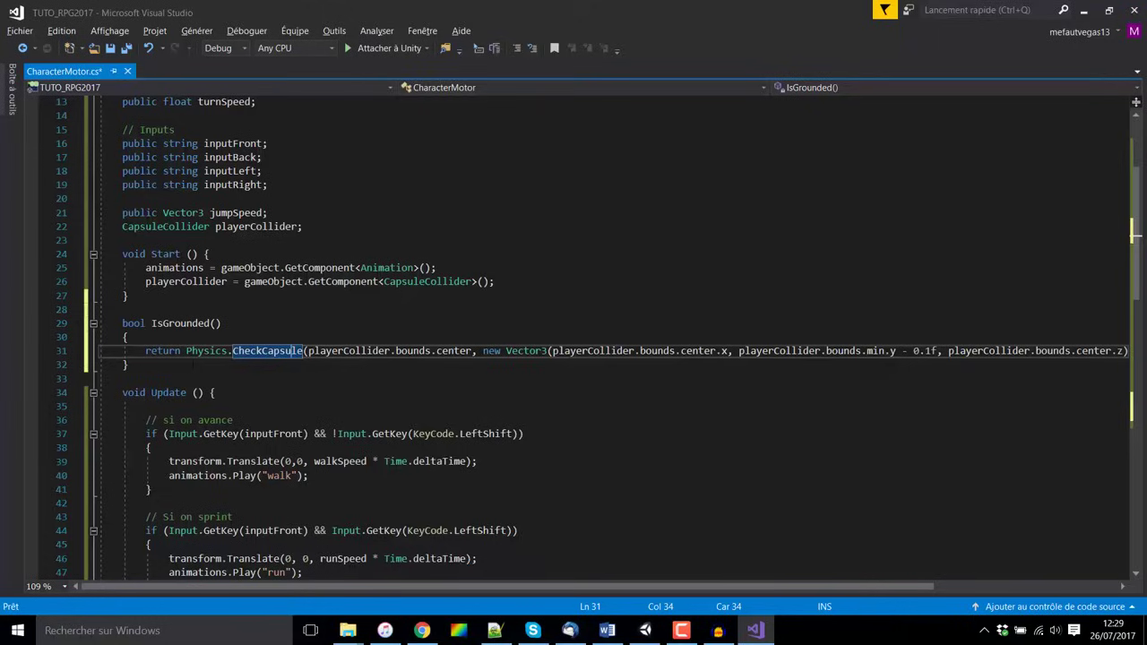
double_click(162, 350)
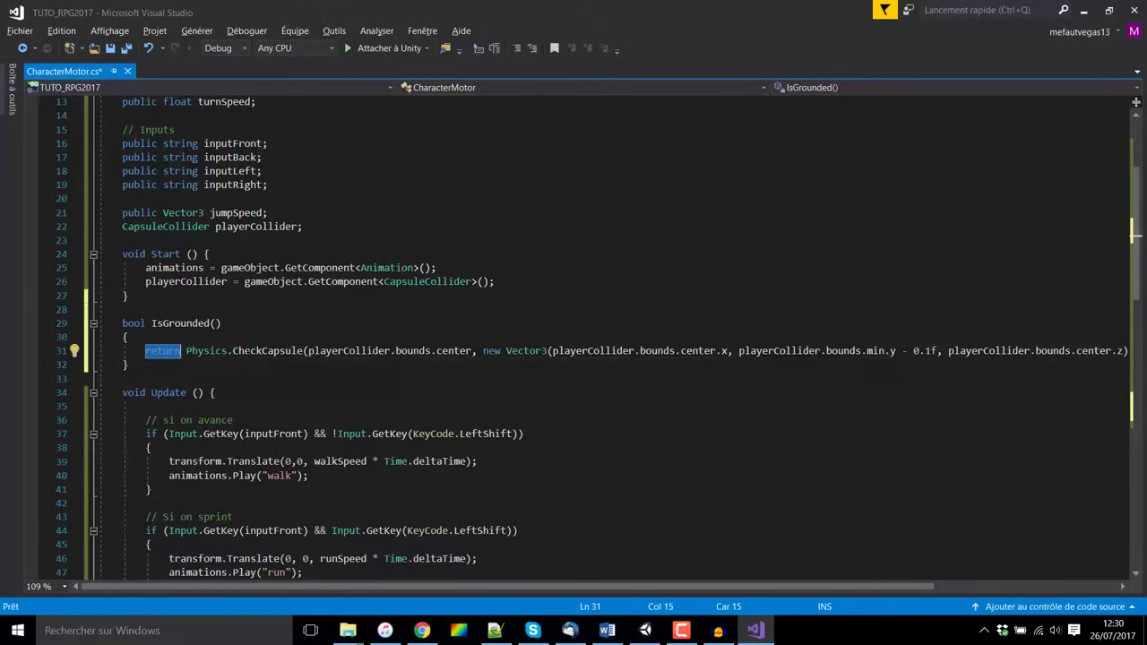
scroll(573, 340, down, 8)
scroll(573, 341, down, 8)
scroll(574, 340, up, 4)
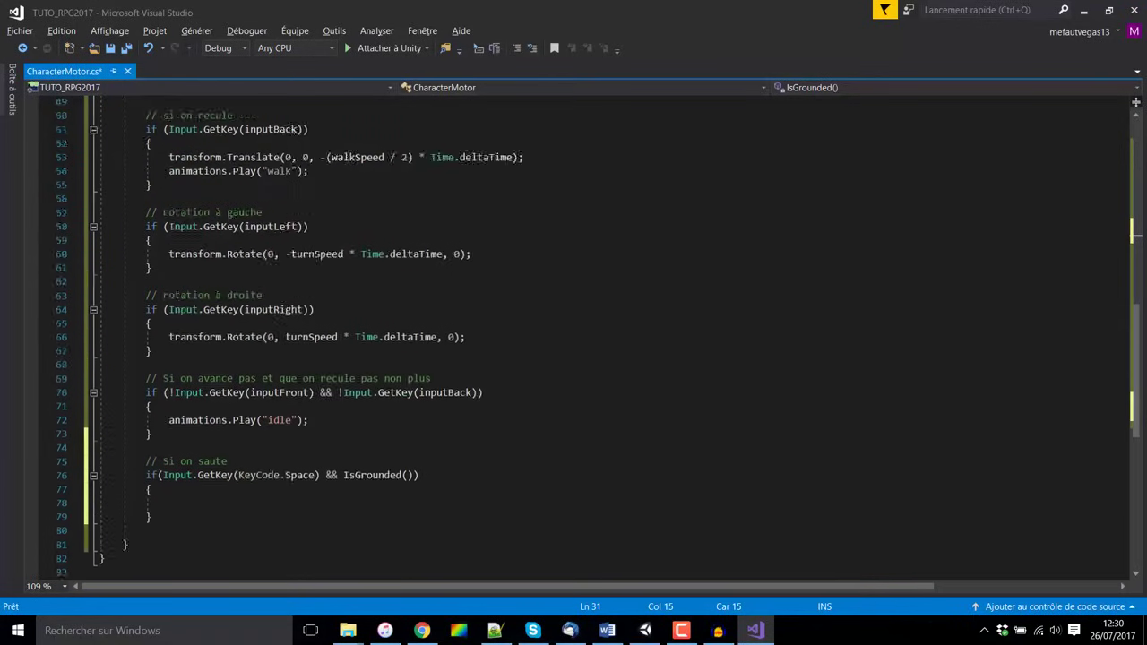
scroll(573, 341, up, 7)
scroll(573, 341, up, 6)
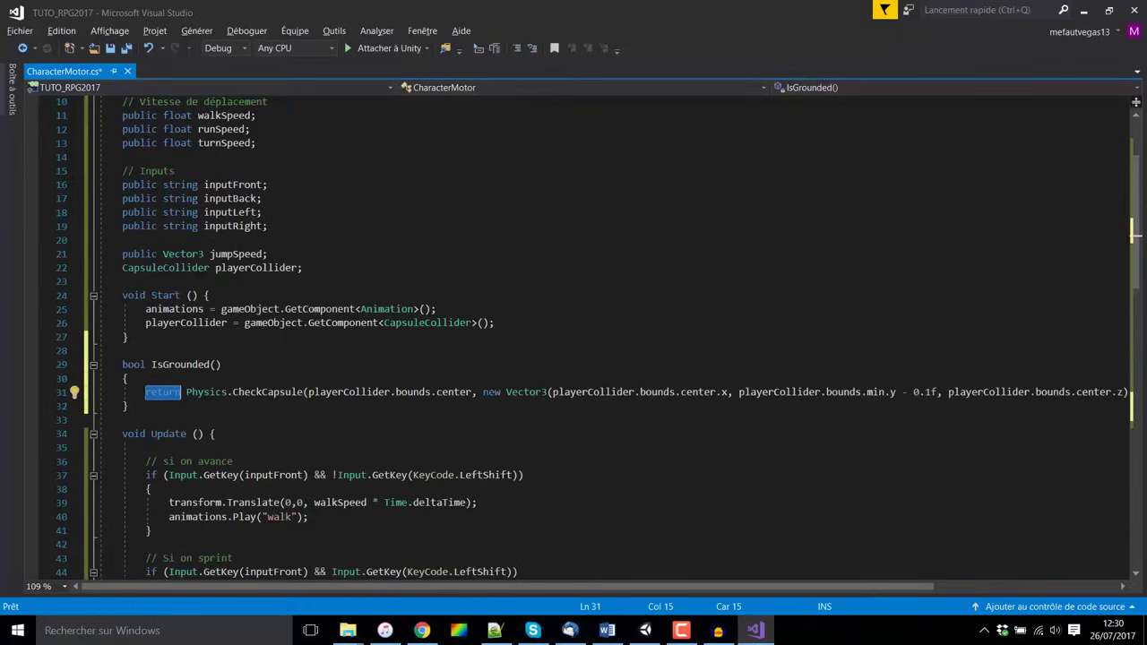
click(175, 392)
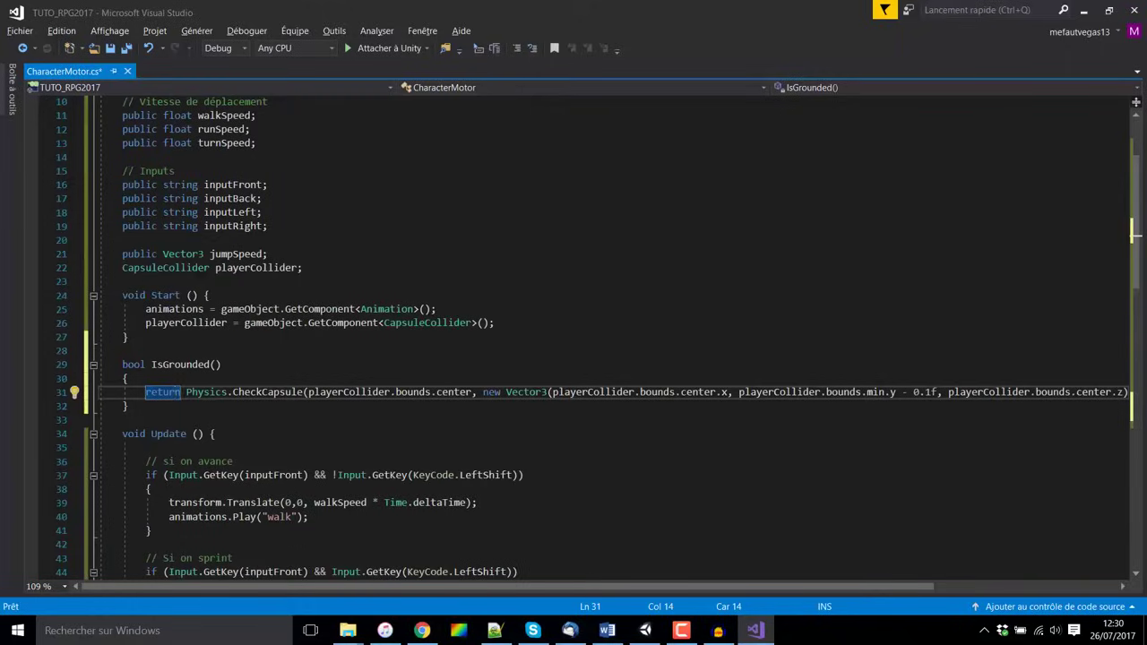
scroll(583, 394, down, 13)
scroll(581, 389, down, 3)
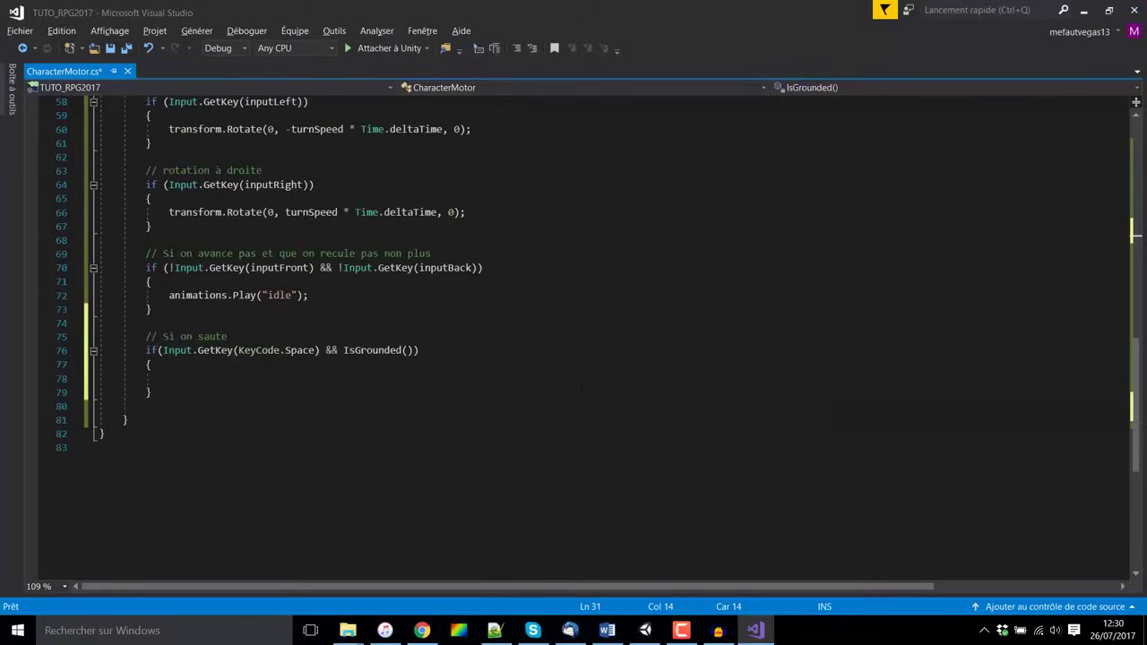
click(146, 378)
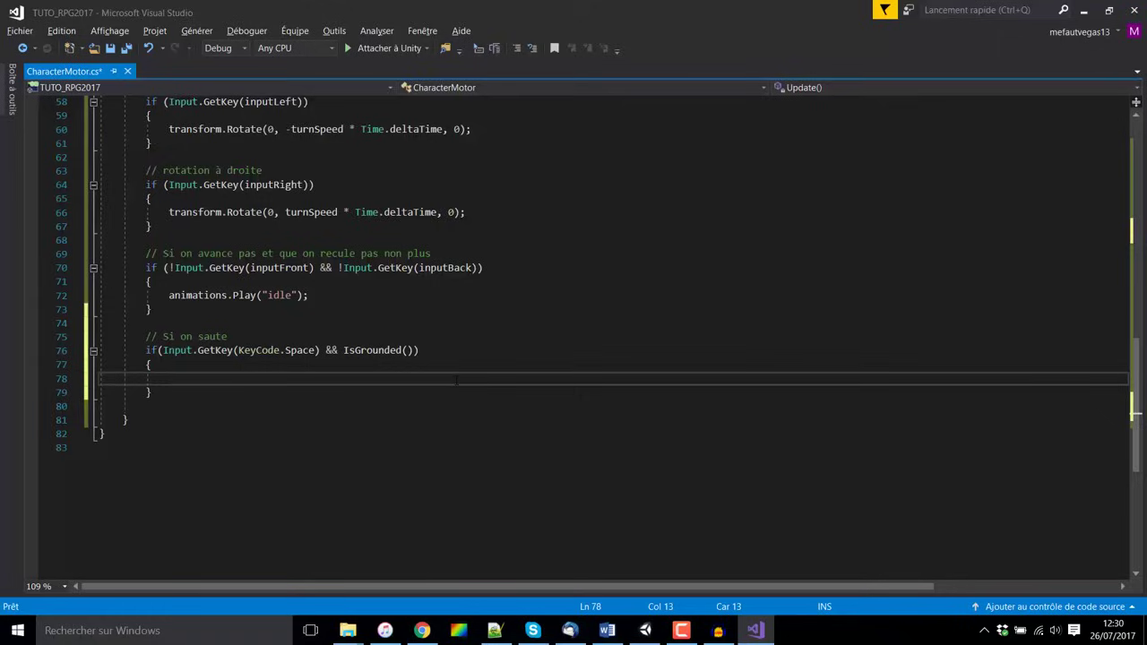
Add the comment '// Préparation du saut (Nécessaire en C#)' inside the jump block.
text(//)
text( Préap)
key(BackSpace)
key(BackSpace)
key(BackSpace)
text(éparati)
text(on du saut)
text( ())
text(Néce)
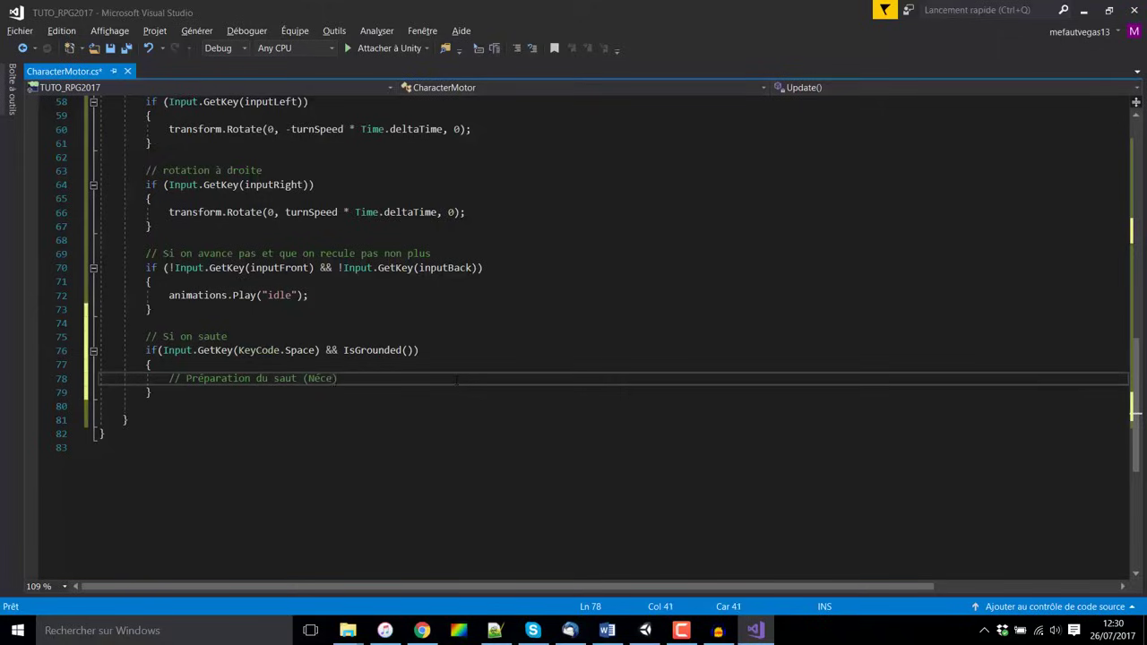
text(ssaire en )
text(C#))
key(Return)
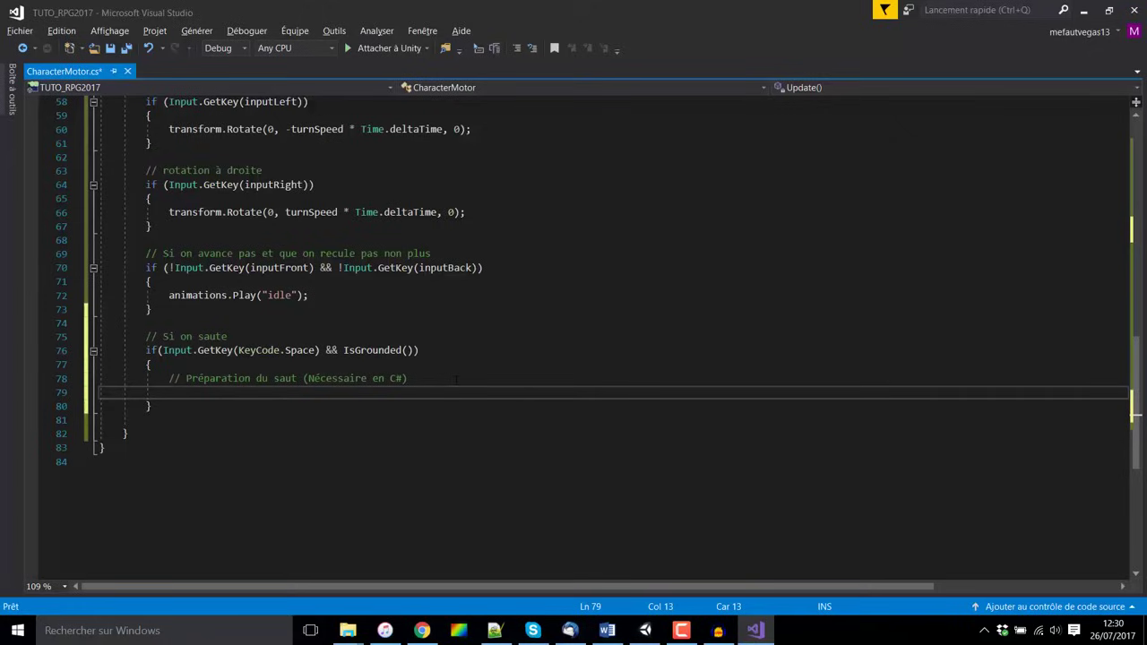
Store the Rigidbody velocity with Vector3 v = gameObject.GetComponent<Rigidbody>().velocity;.
text(Vector)
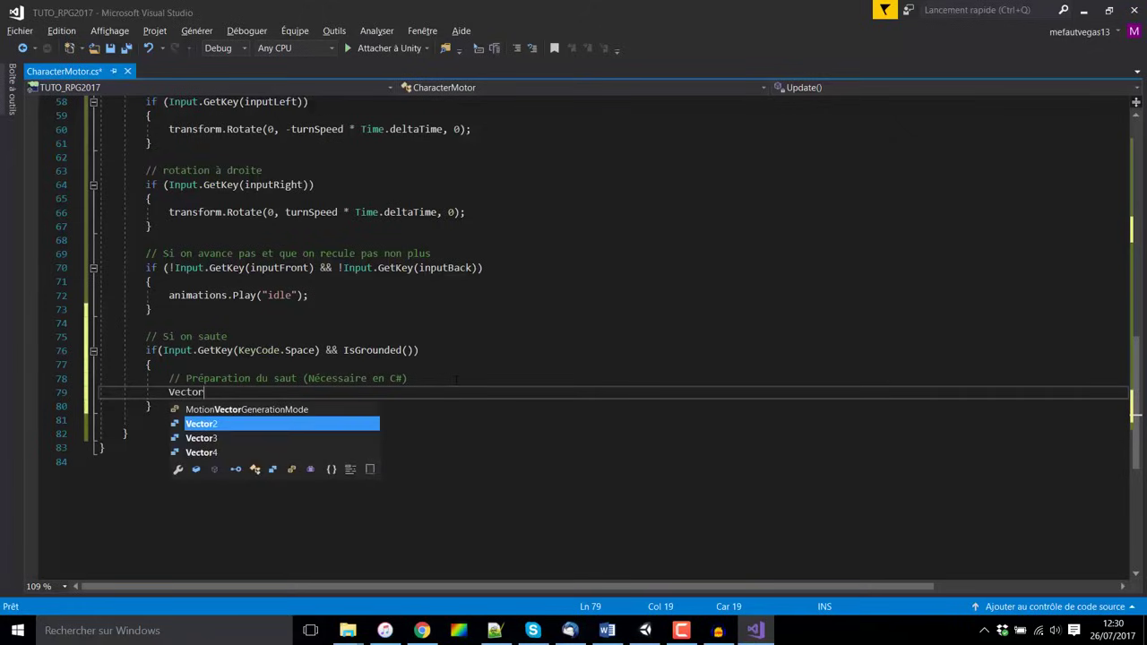
text(3 )
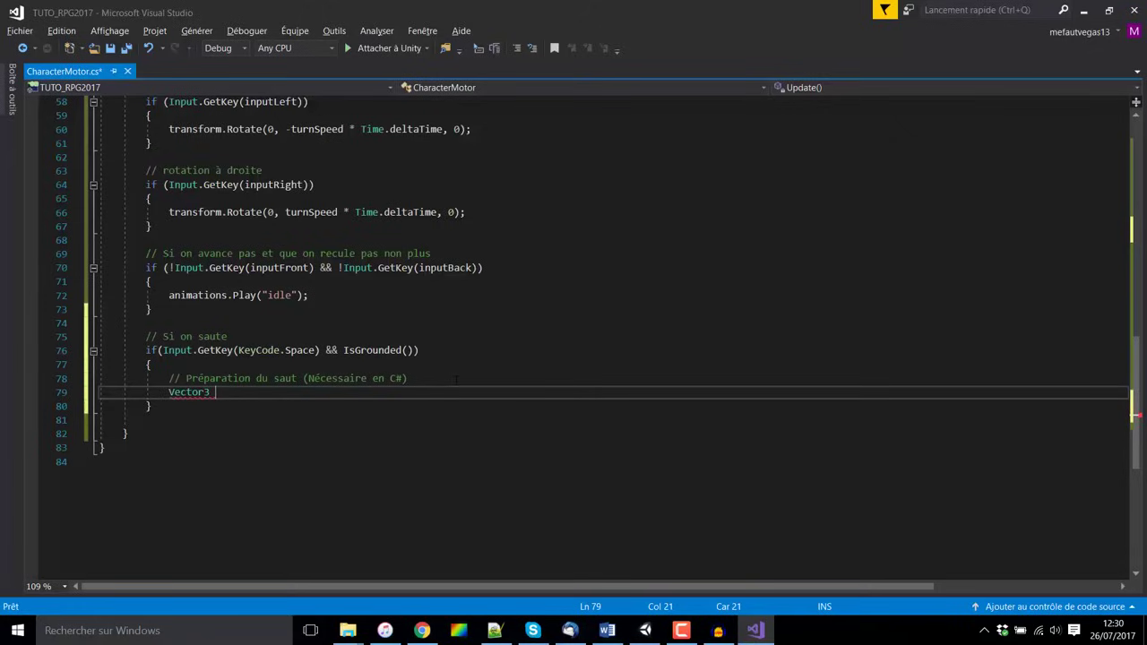
text(v = )
text(g)
text(ameO)
key(Tab)
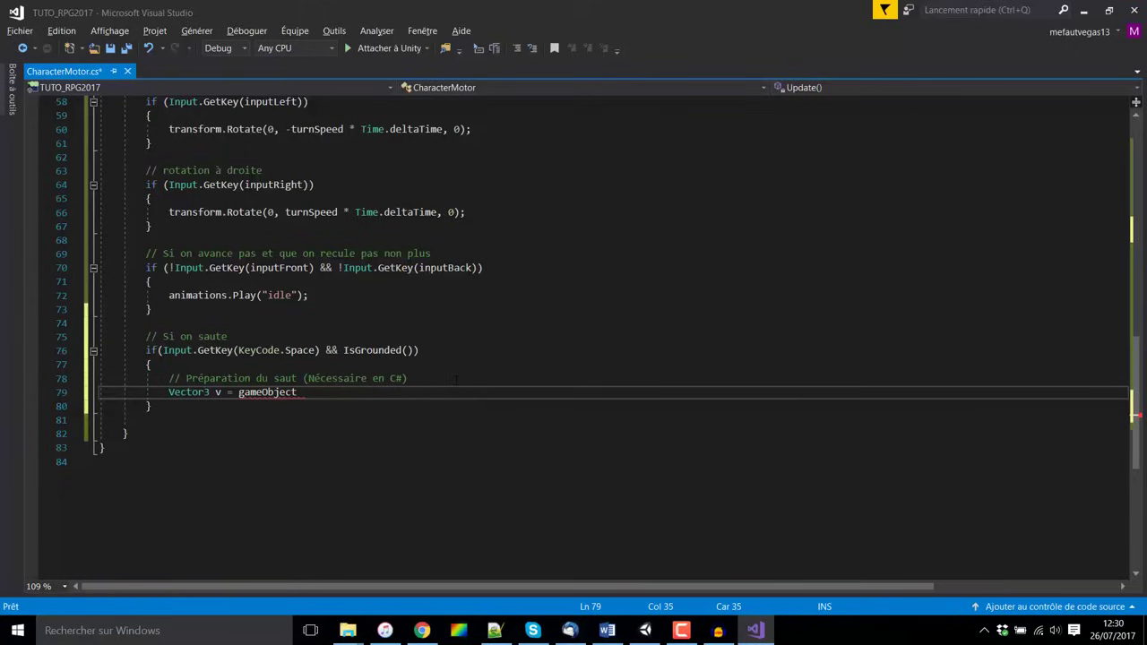
text(.Get)
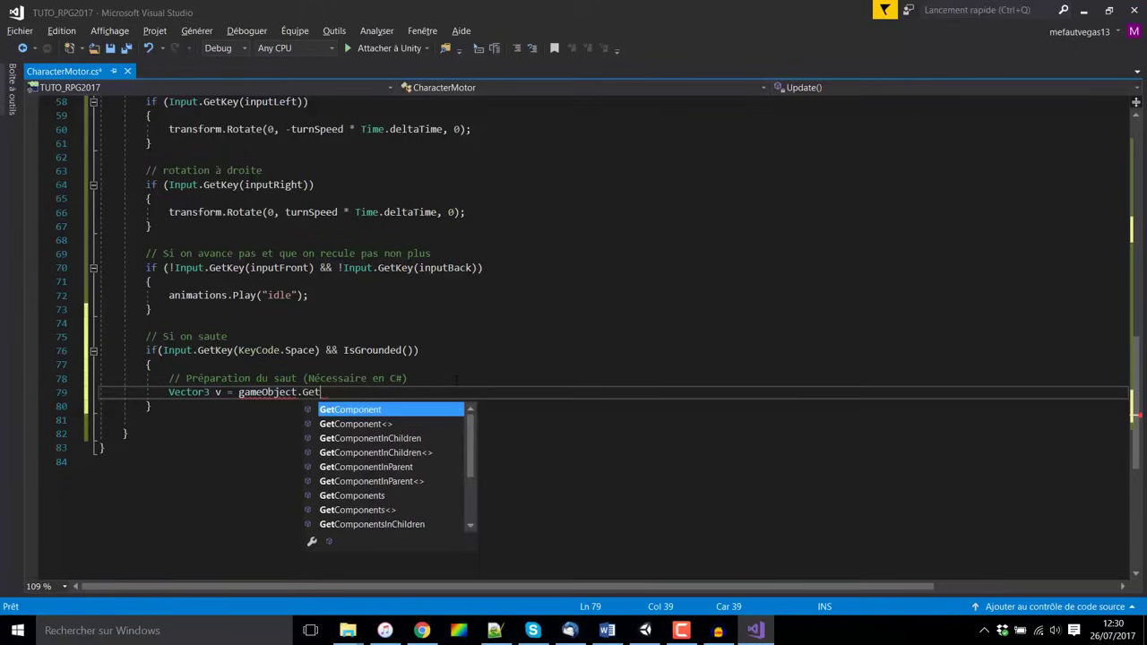
text(C)
key(Tab)
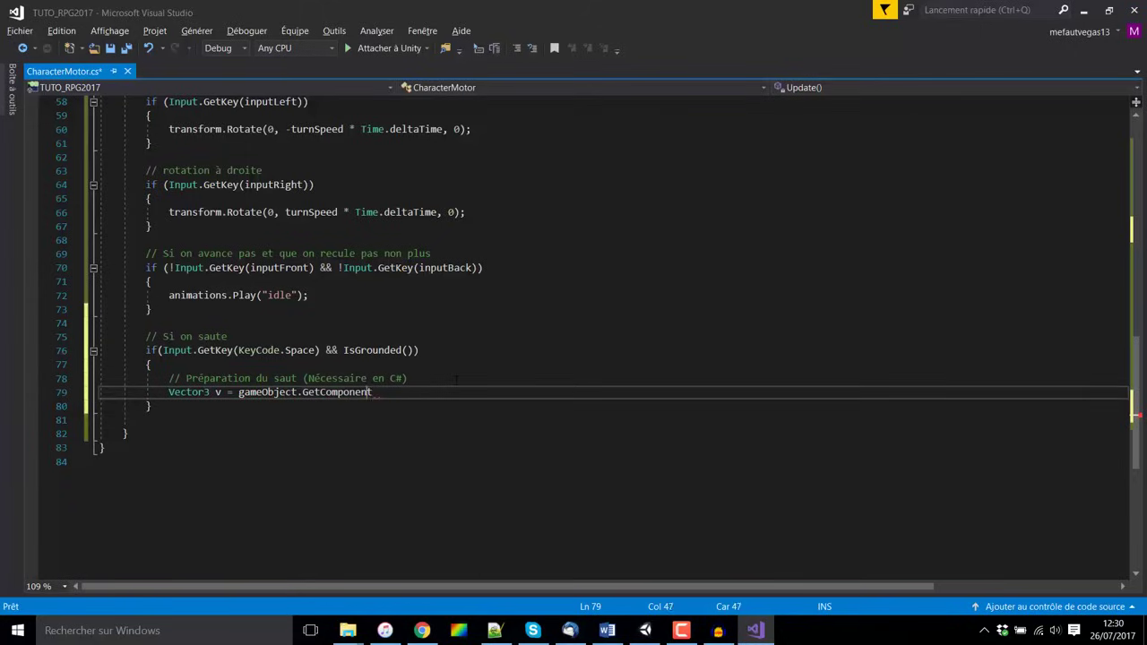
text(<R)
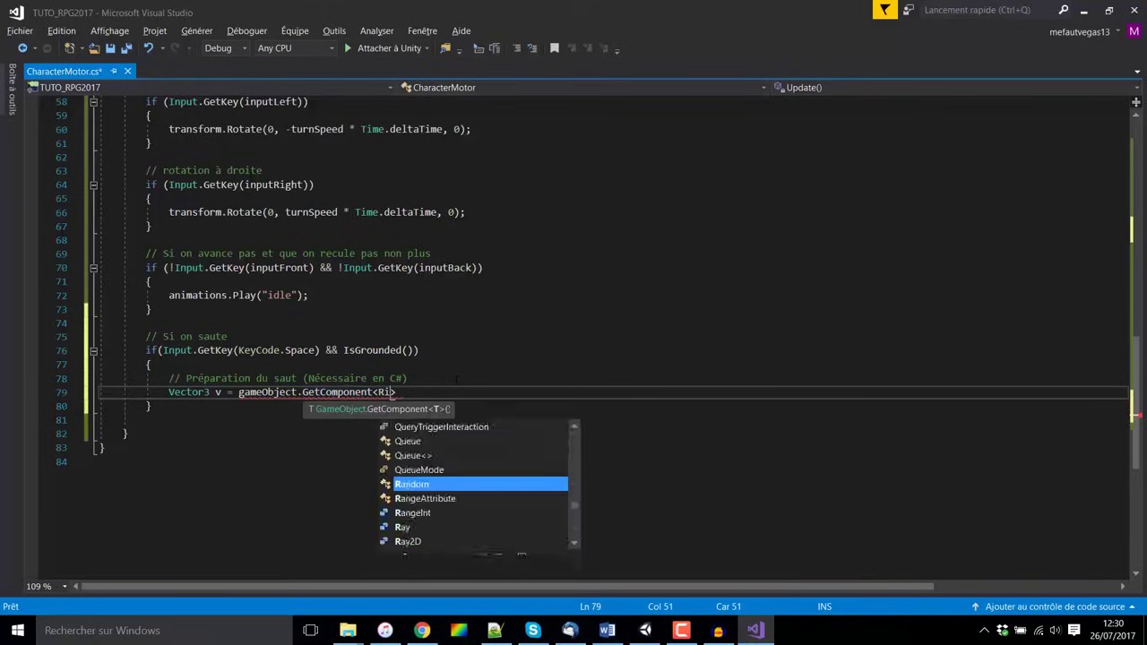
text(igid)
key(Tab)
text(>)
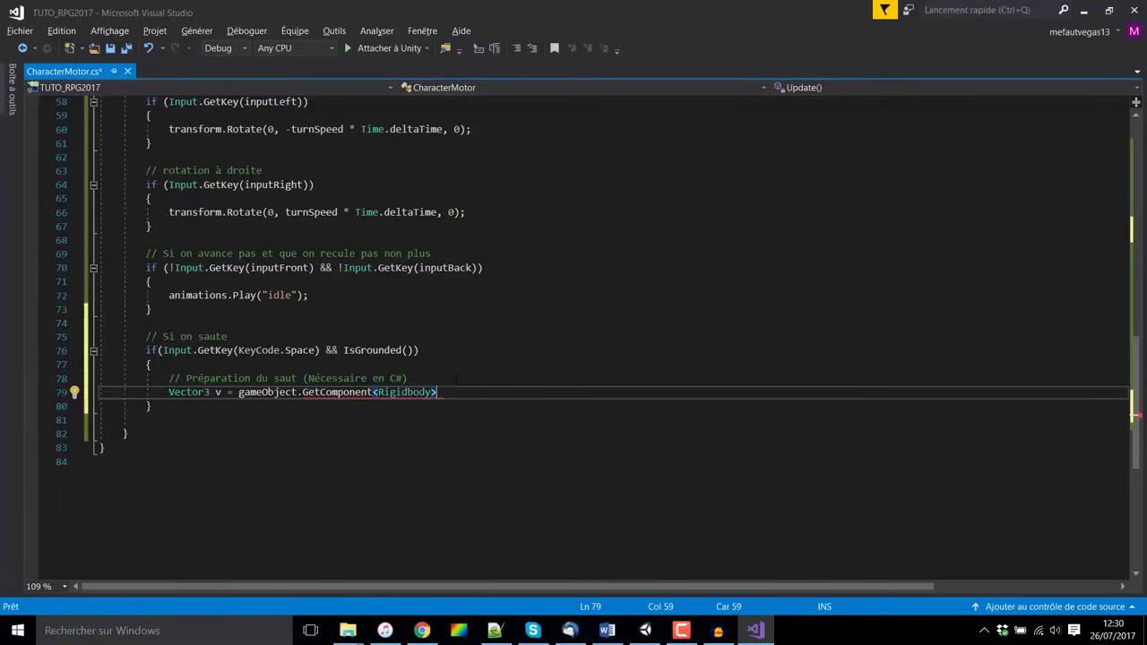
text(().)
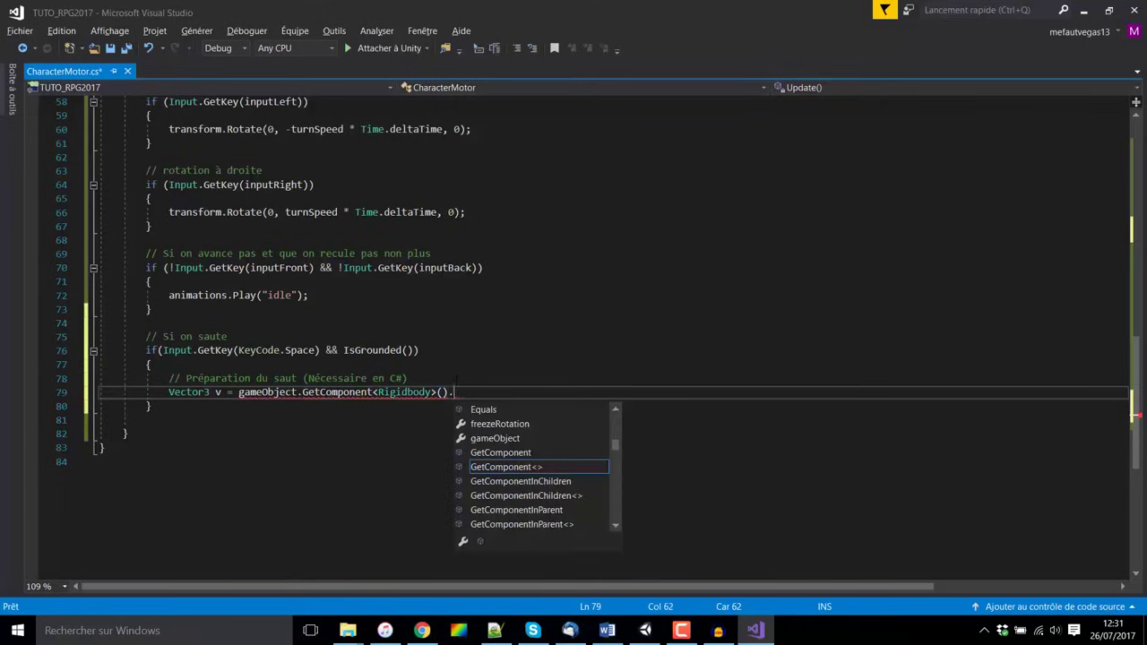
text(velocity)
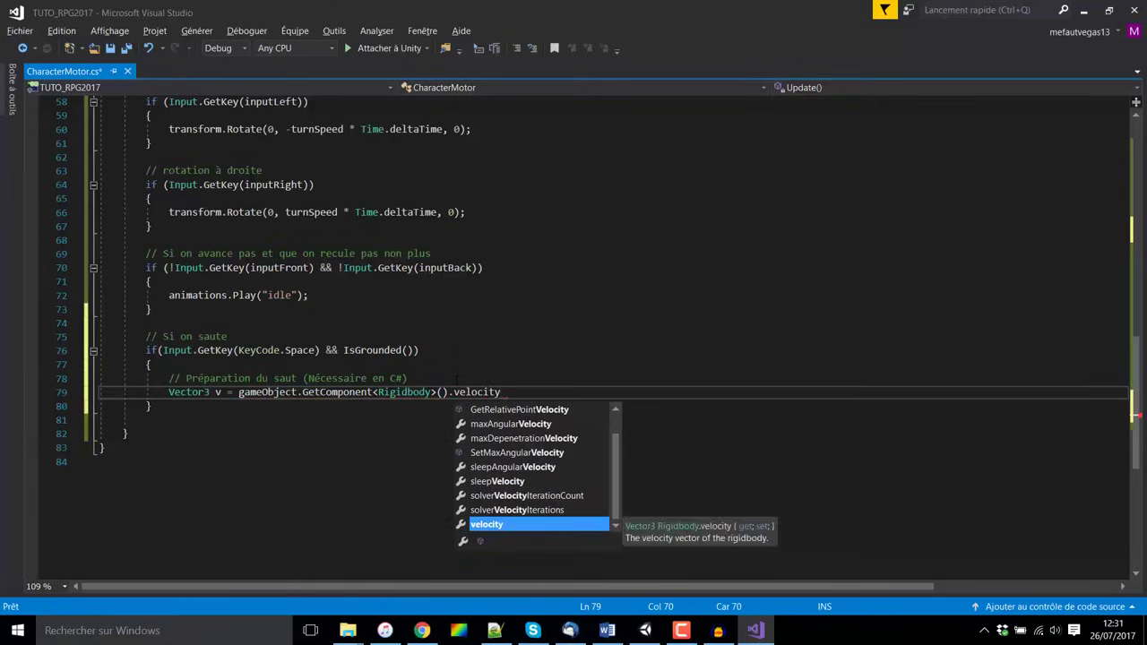
text(;)
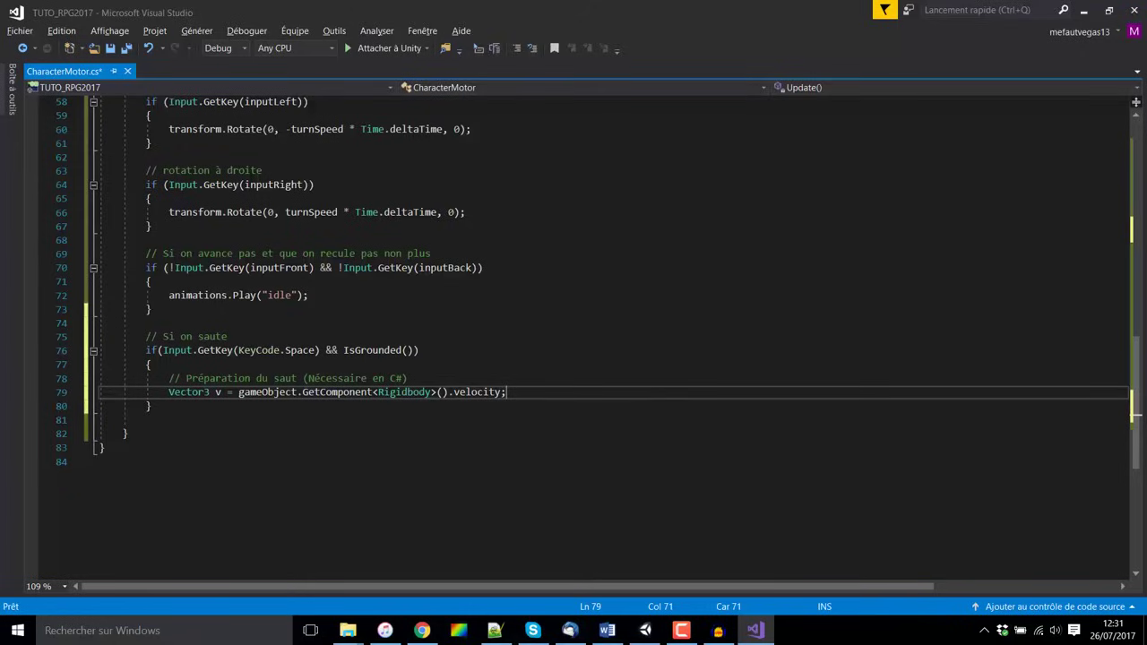
key(Return)
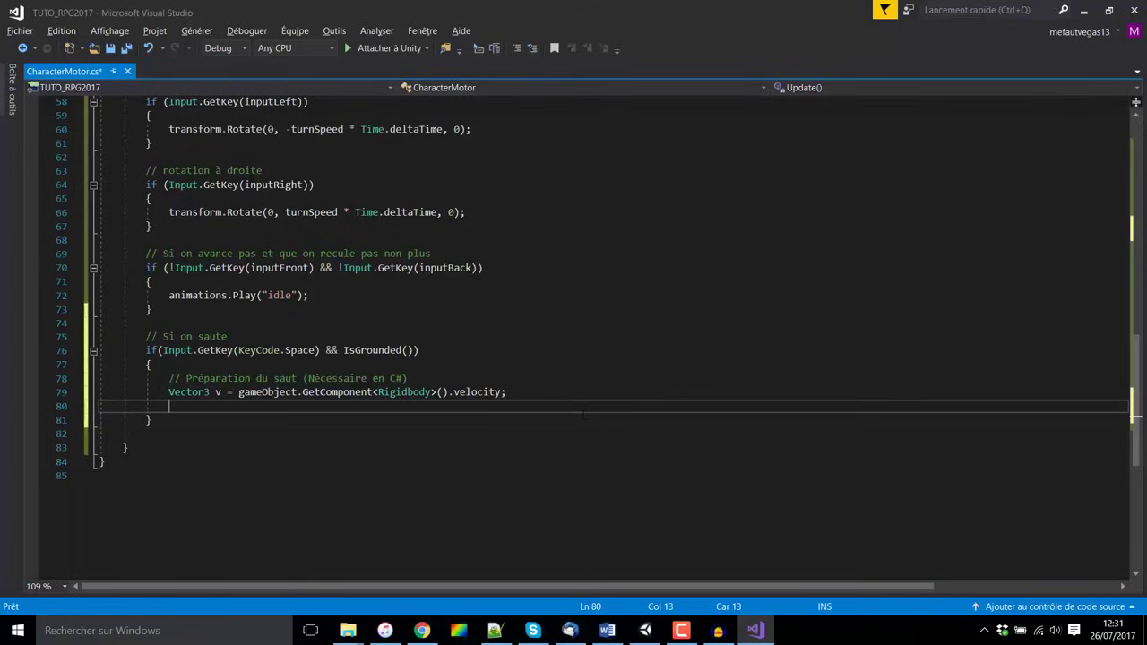
Add v.y = jumpSpeed.y; followed by a blank line and a '// Saut' comment.
text(v)
text(.y )
text(= ju)
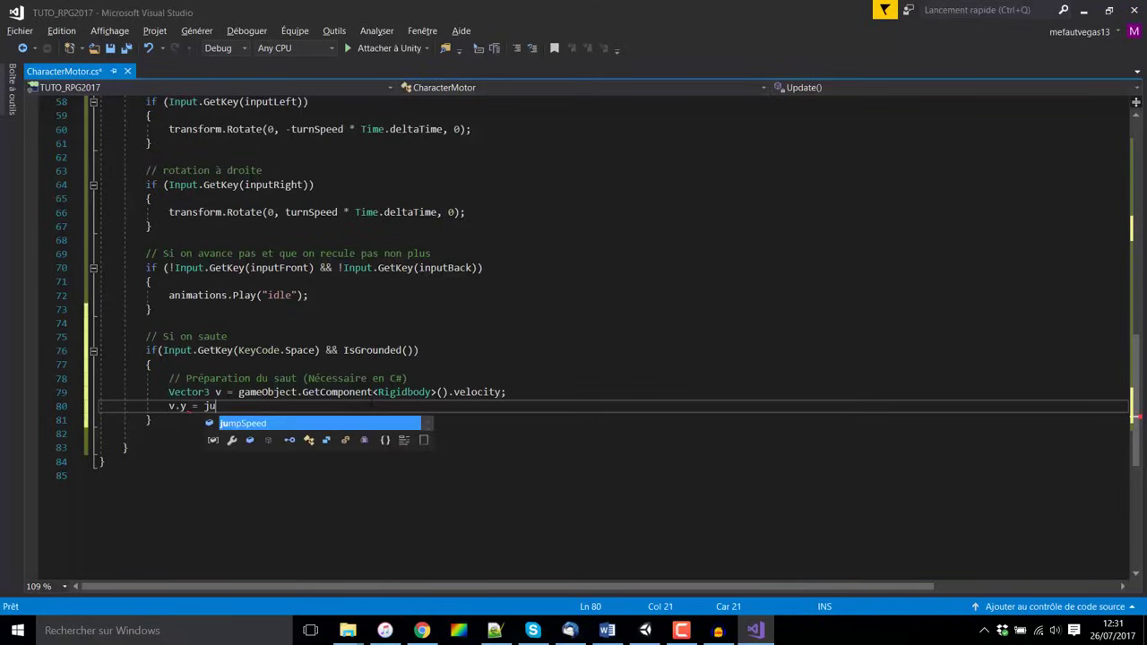
text(mpSpeed.y)
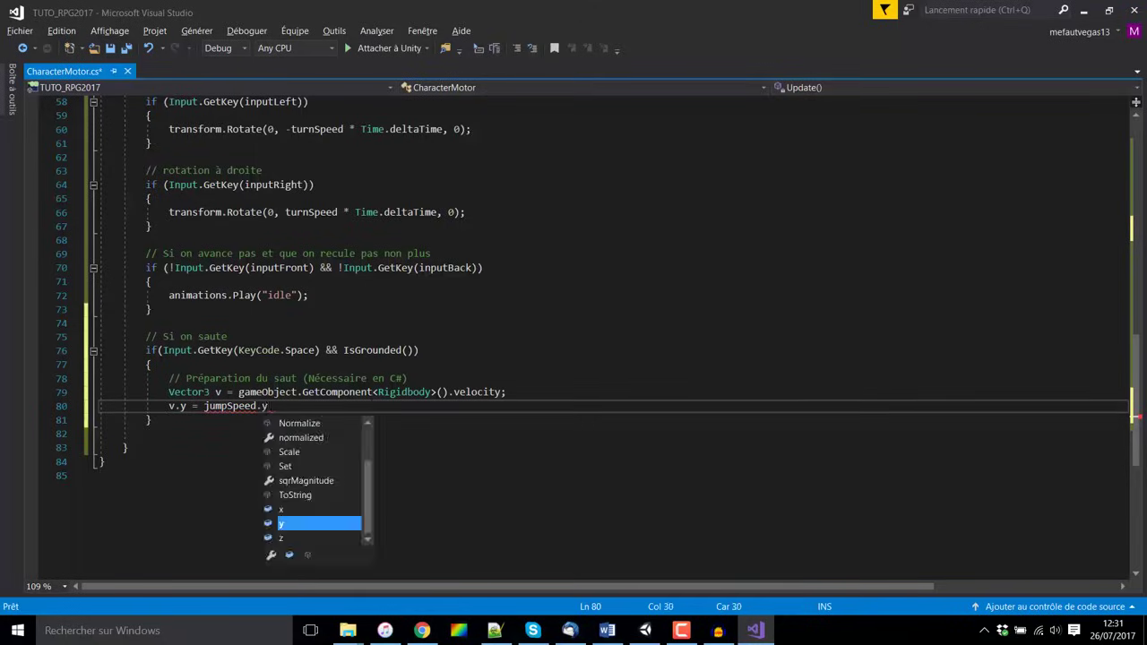
text(;)
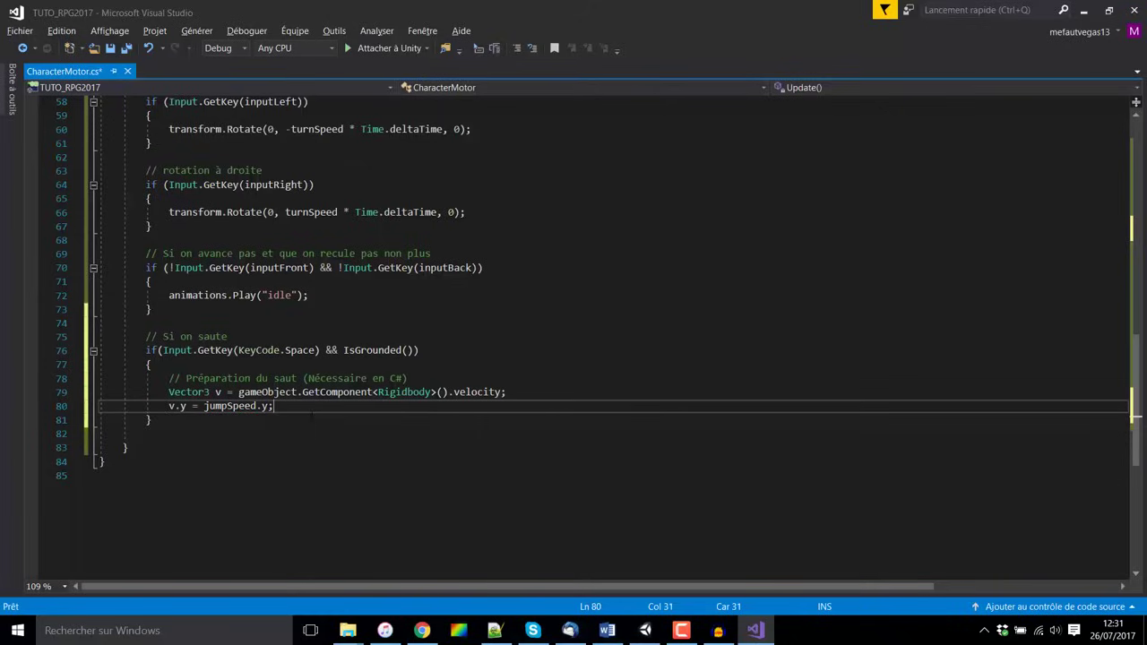
key(Return)
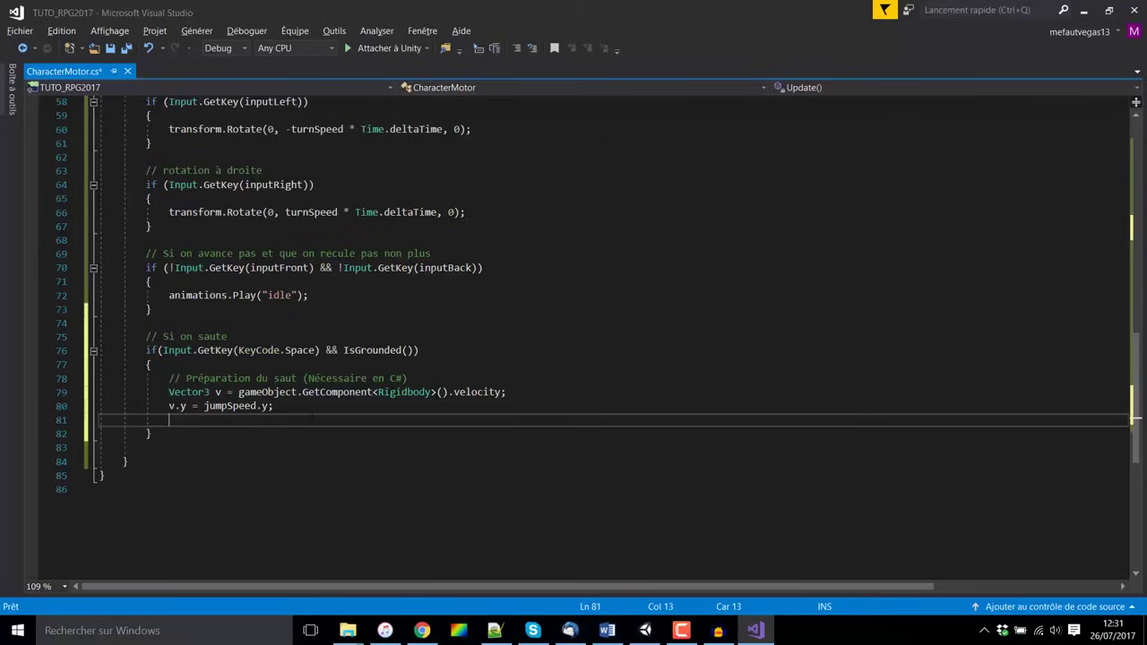
key(Return)
text(// )
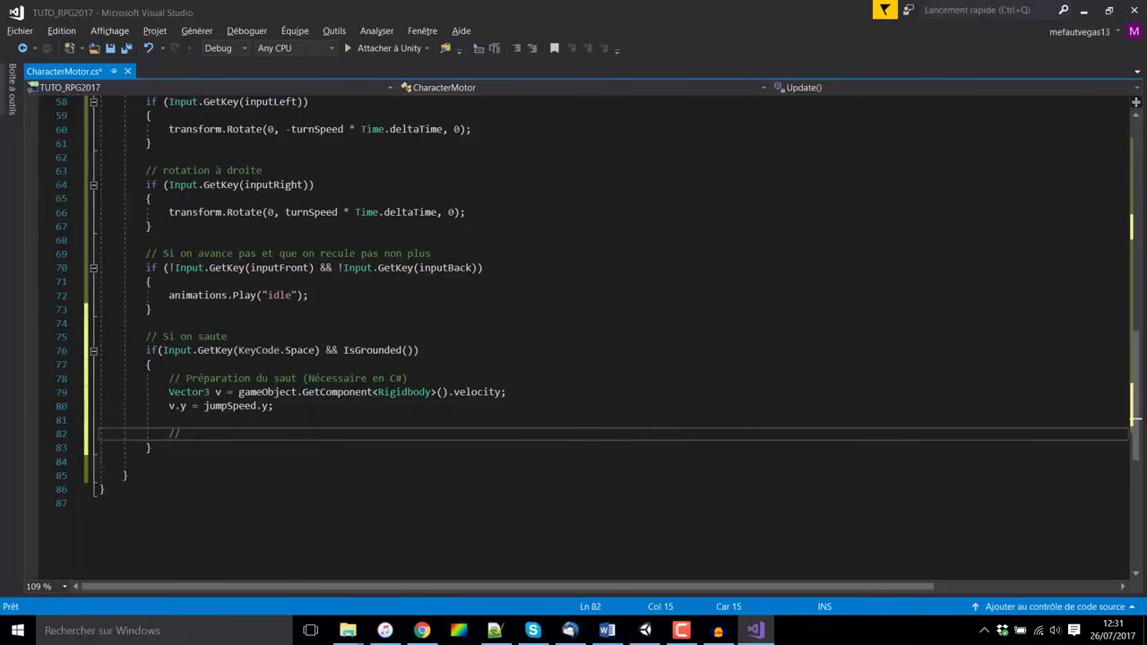
text(Saut)
key(Return)
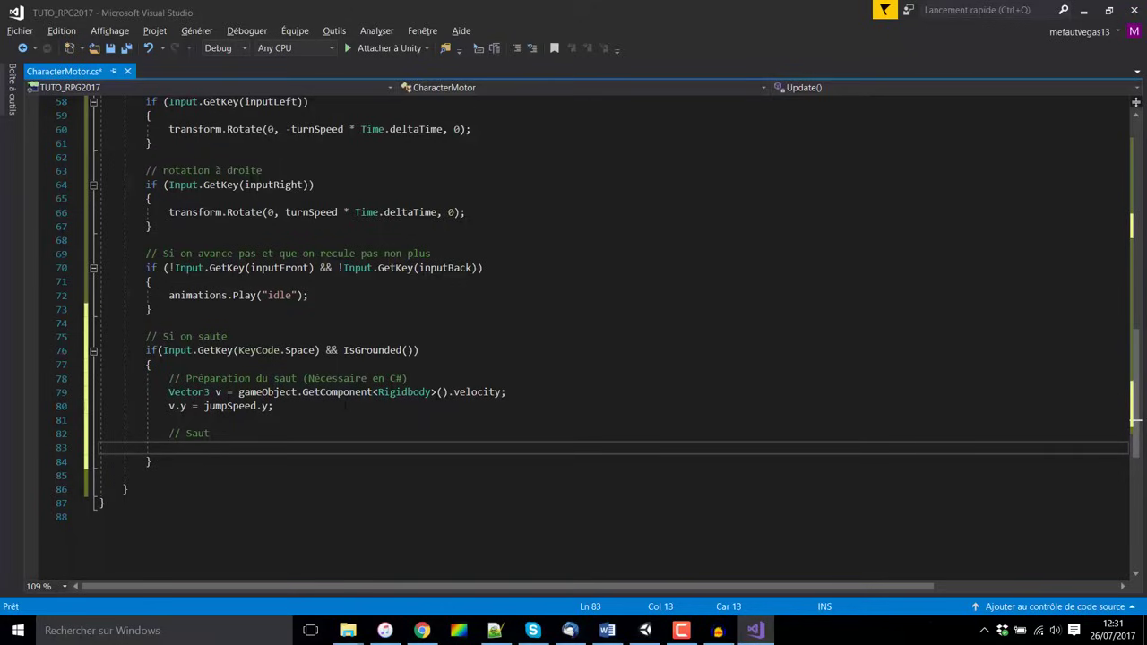
Assign jumpSpeed to gameObject.GetComponent<Rigidbody>().velocity under the Saut comment.
text(game)
key(Tab)
text(.get)
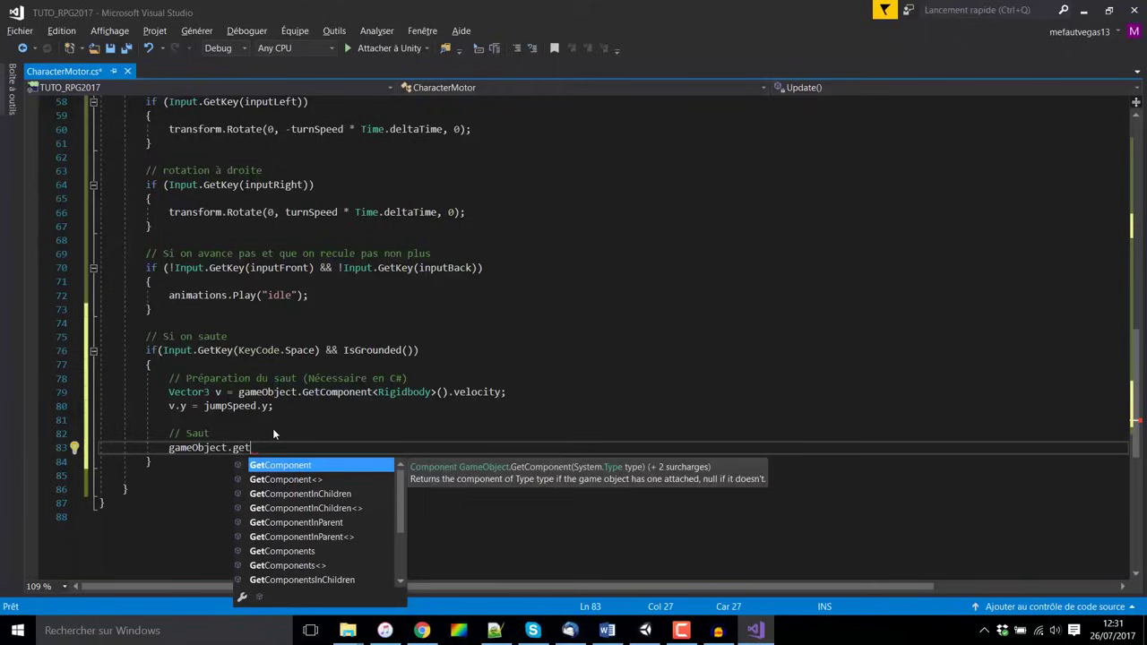
key(Tab)
text(<)
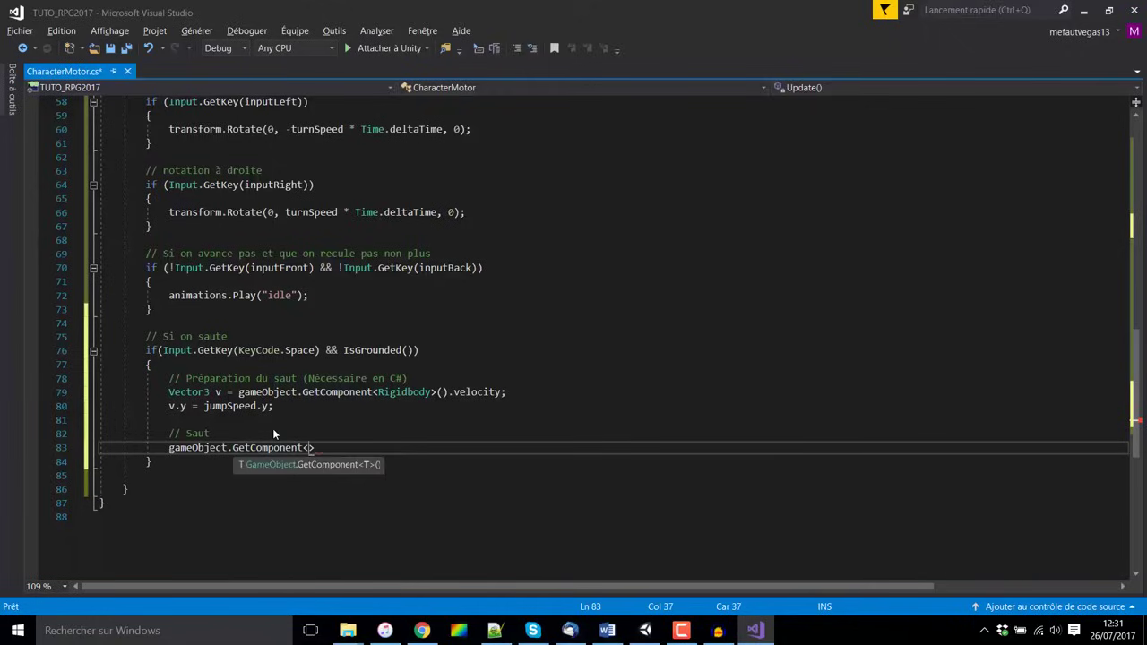
text(Rigi)
key(Tab)
text(>.)
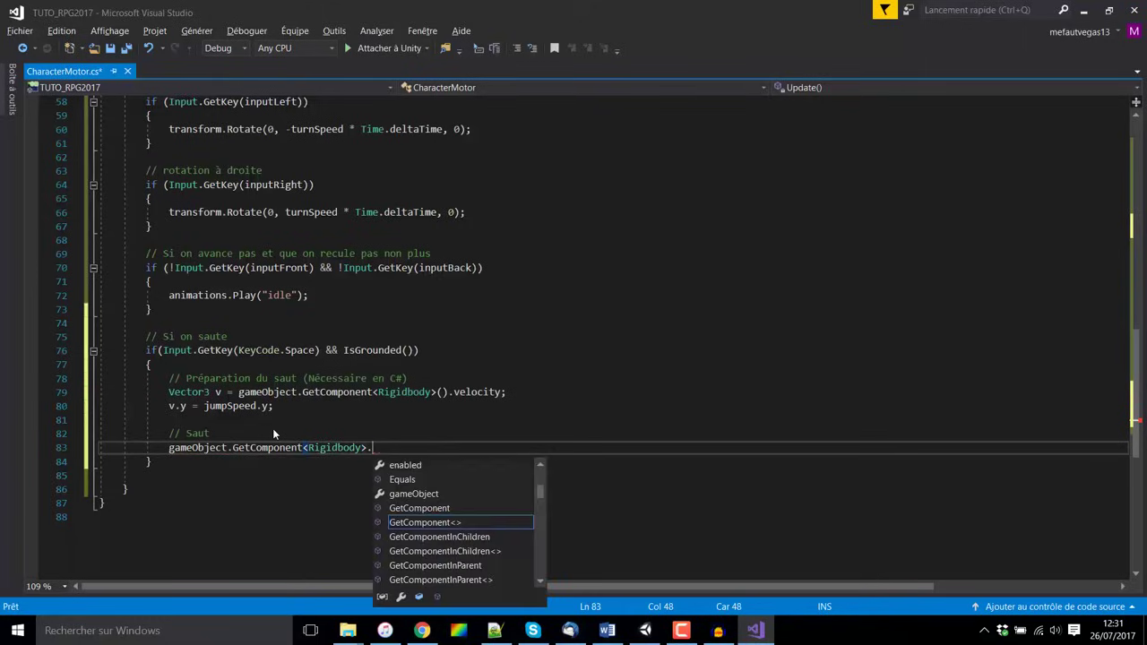
text(velocity)
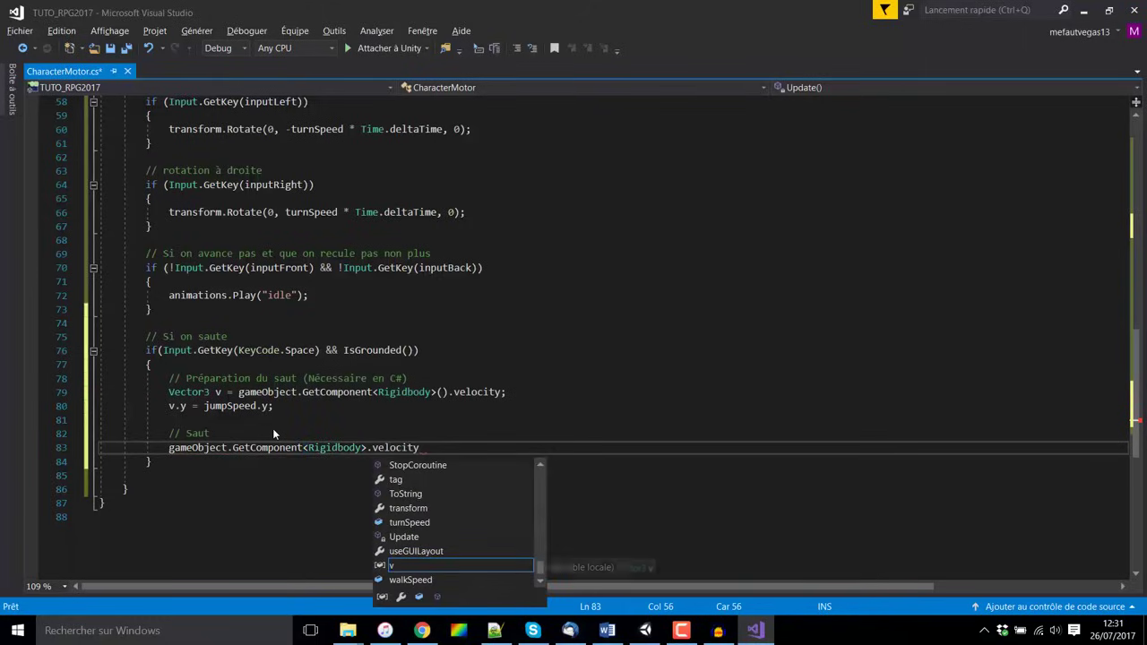
text( = )
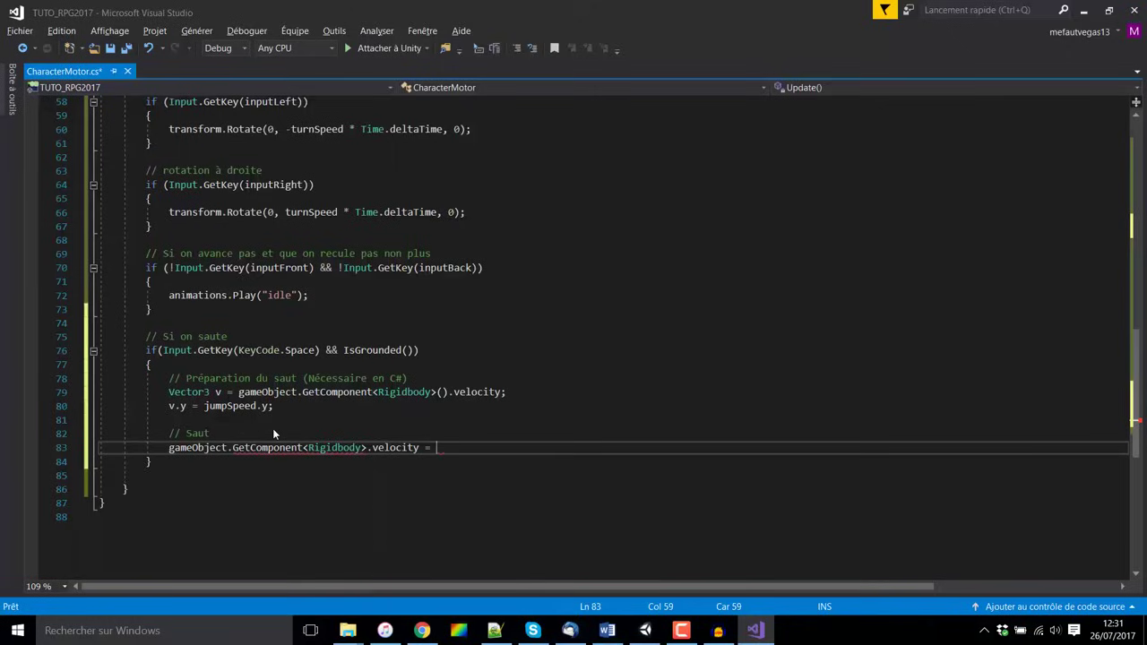
text(jumps)
text(Speed;)
mouse_move(345, 452)
mouse_move(462, 448)
text(())
click(472, 408)
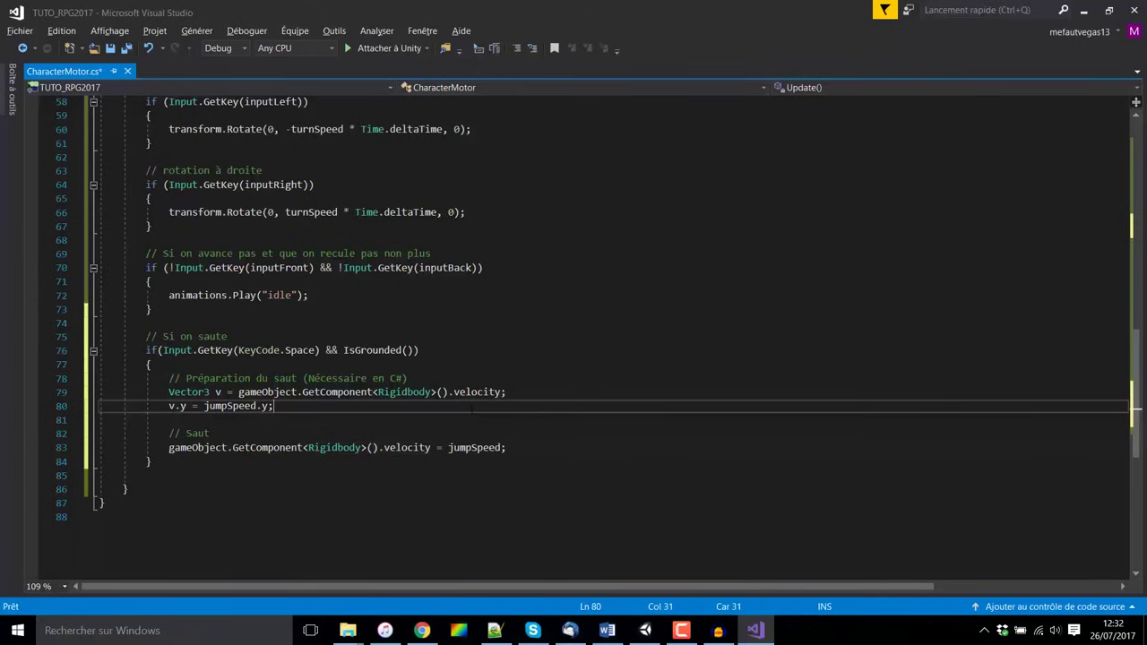
Save the CharacterMotor script and return to Unity.
key(ctrl+s)
scroll(591, 338, up, 7)
scroll(591, 339, up, 10)
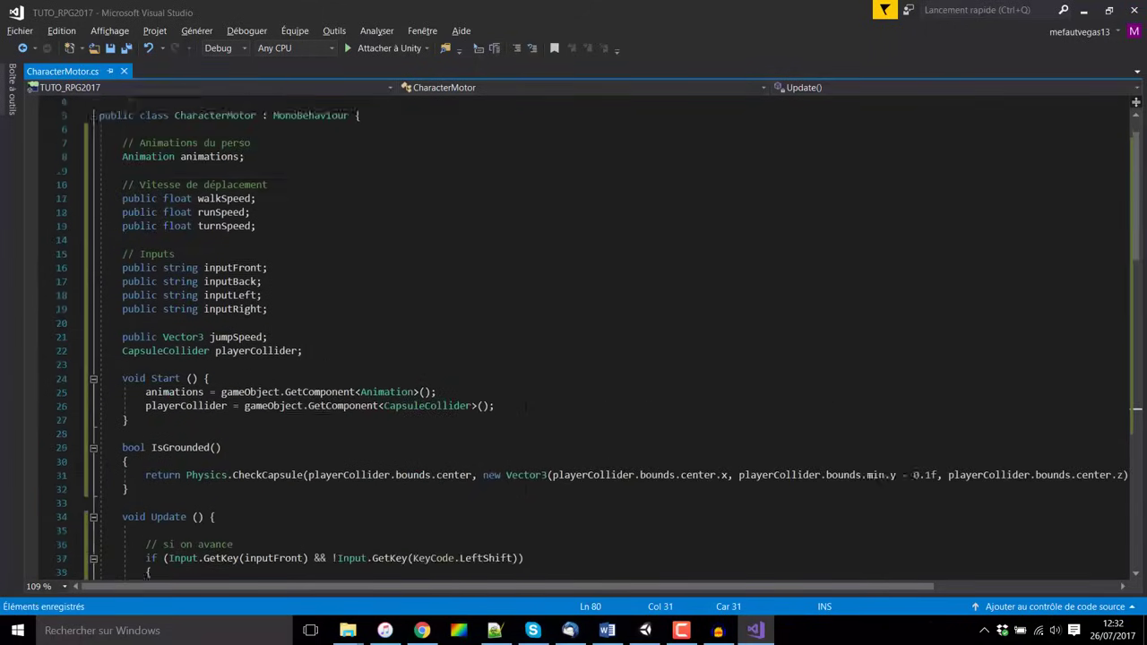
scroll(592, 338, up, 2)
click(645, 631)
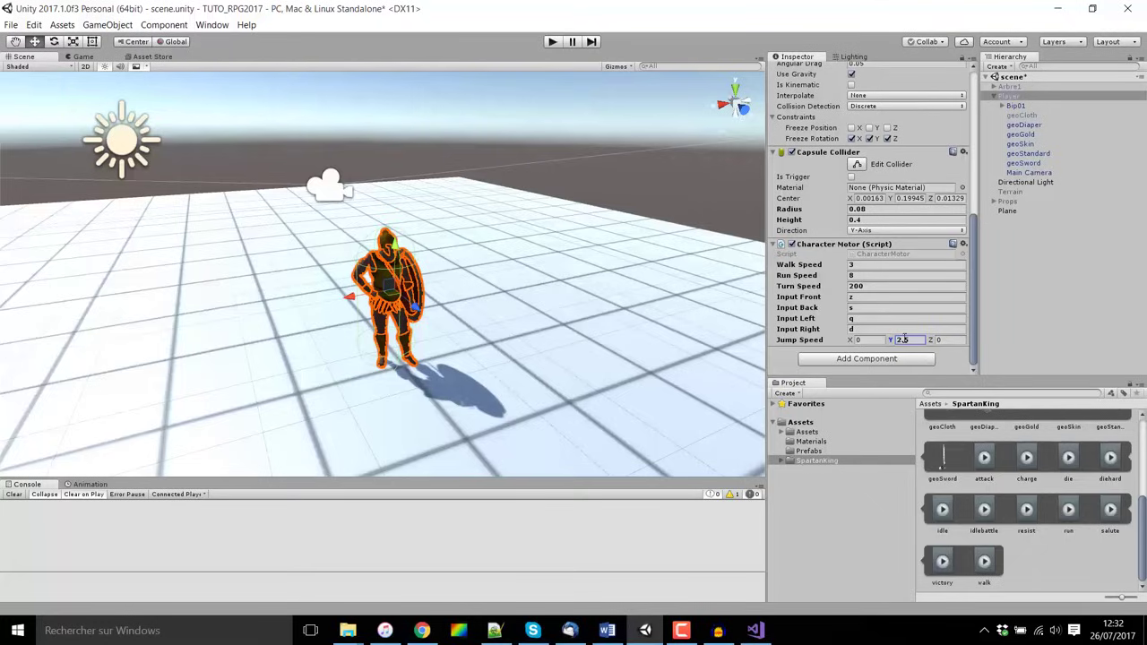
Play-test the scene, running and turning the Spartan with Z and D, then stop.
key(ctrl+p)
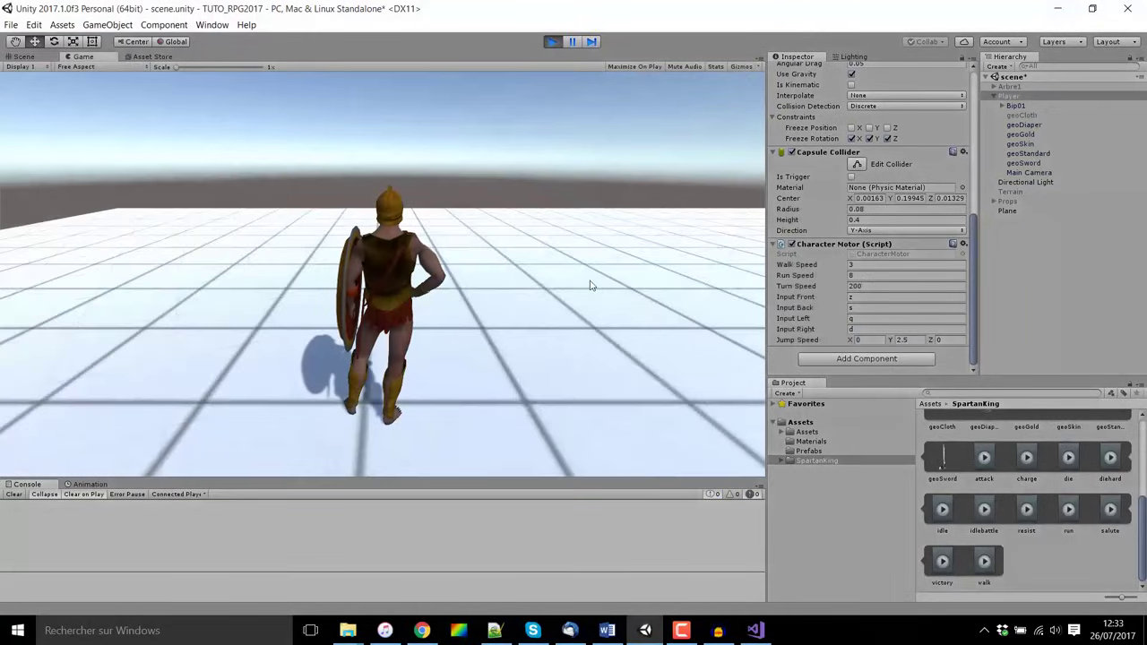
key(z)
key(d)
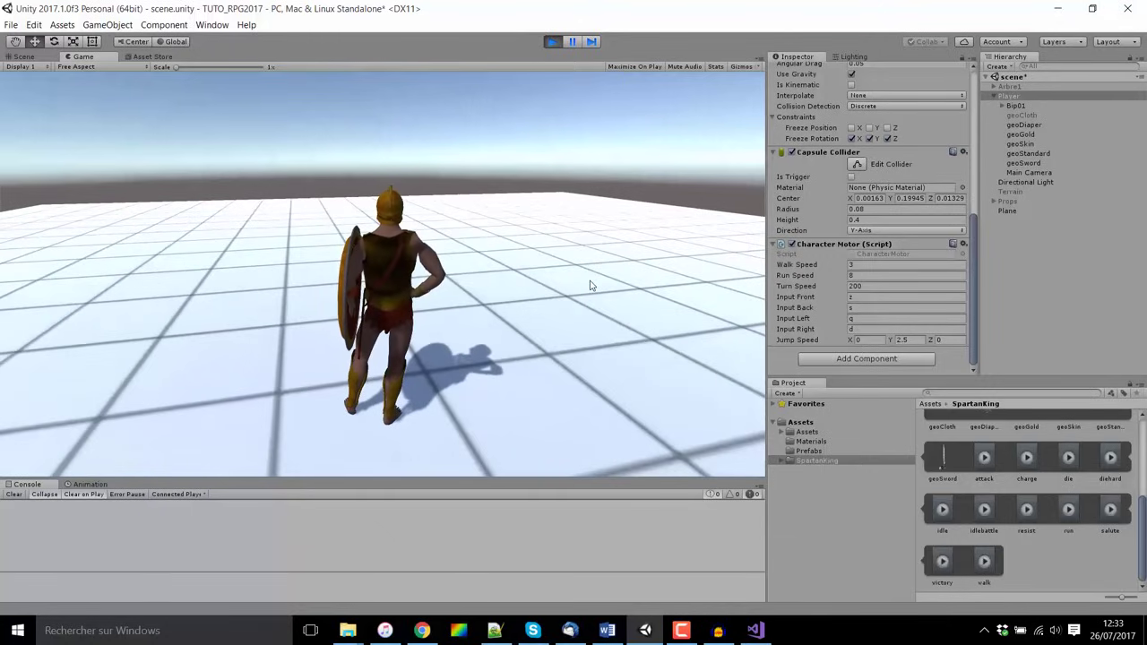
key(d)
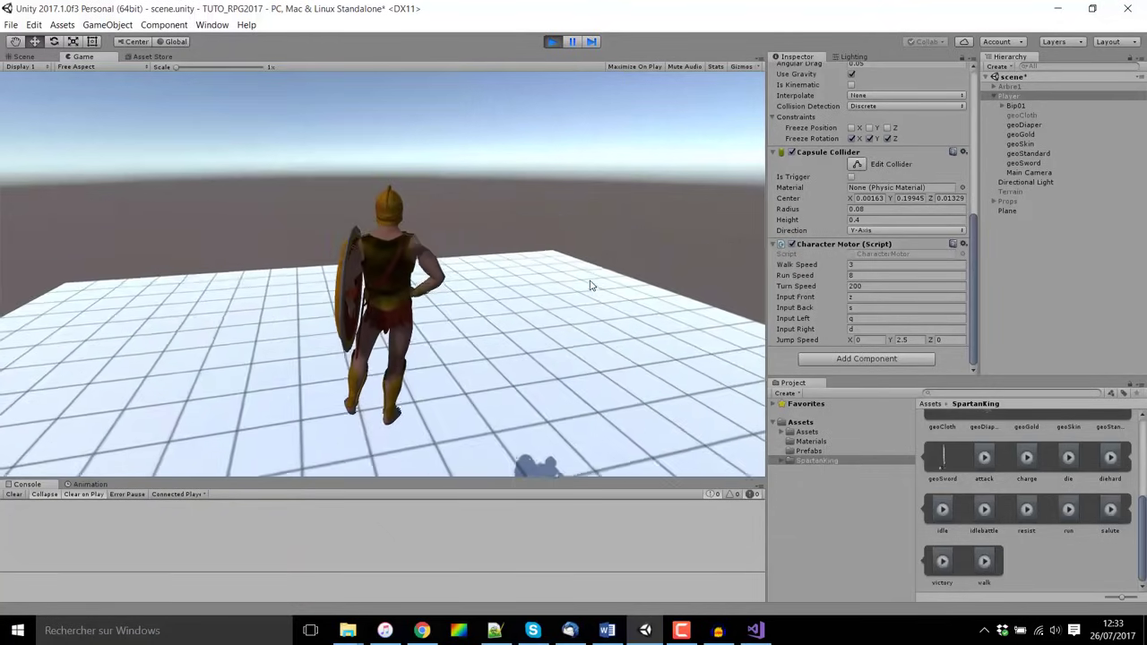
key(d)
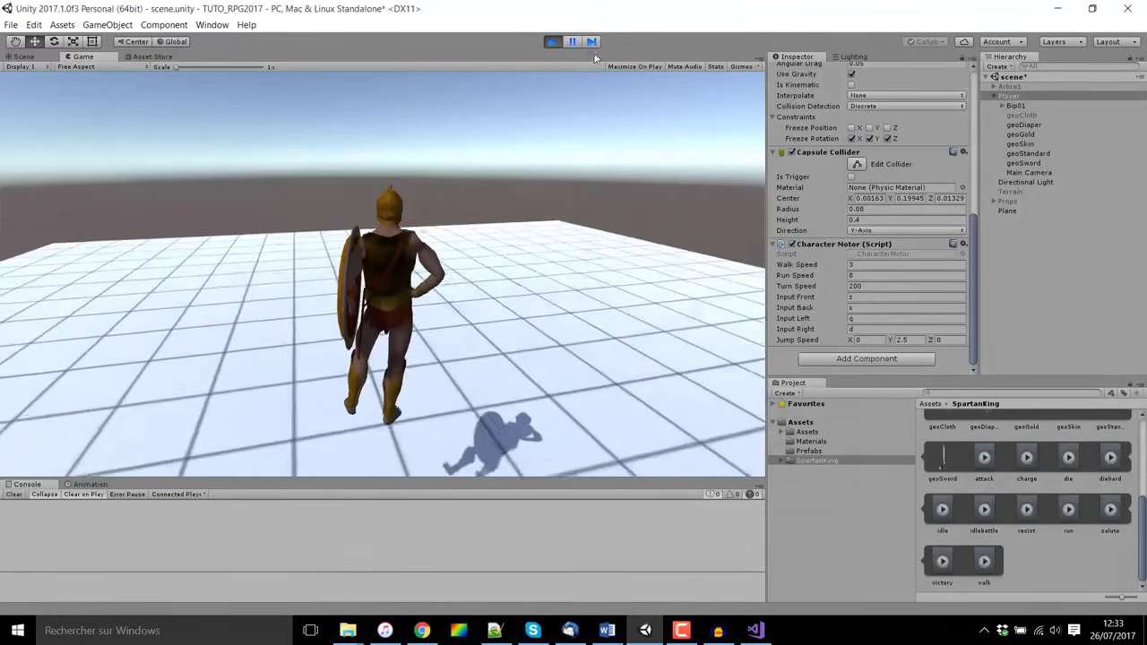
click(552, 41)
click(755, 630)
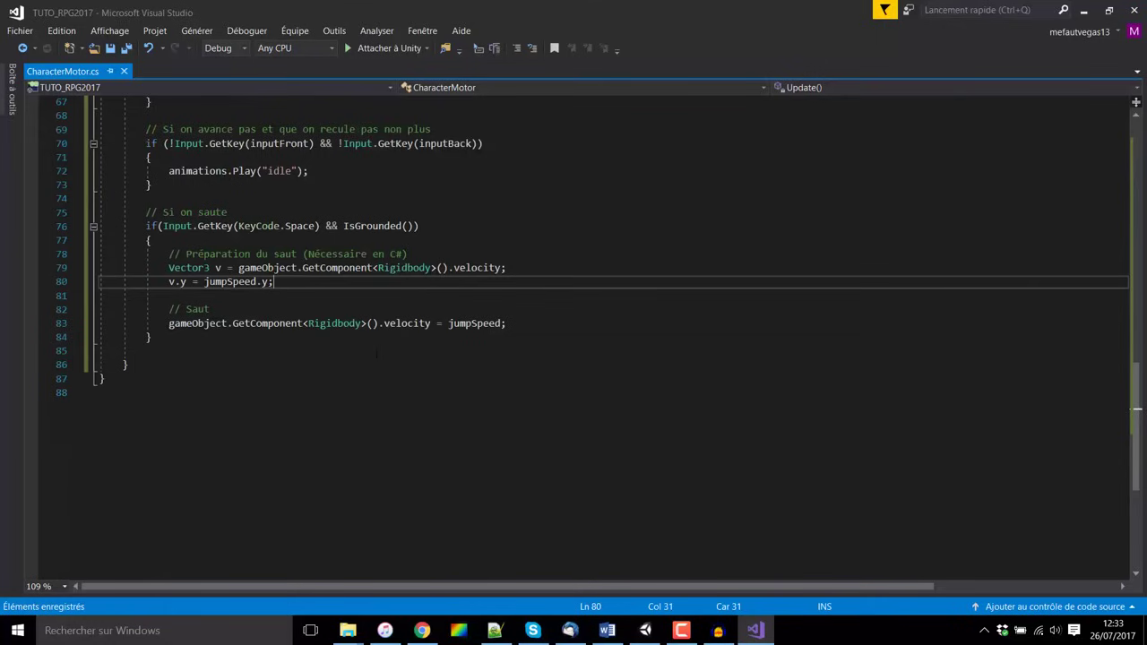
Change the line 76 jump check in CharacterMotor.cs from Input.GetKey to Input.GetKeyDown.
scroll(376, 354, up, 2)
click(235, 308)
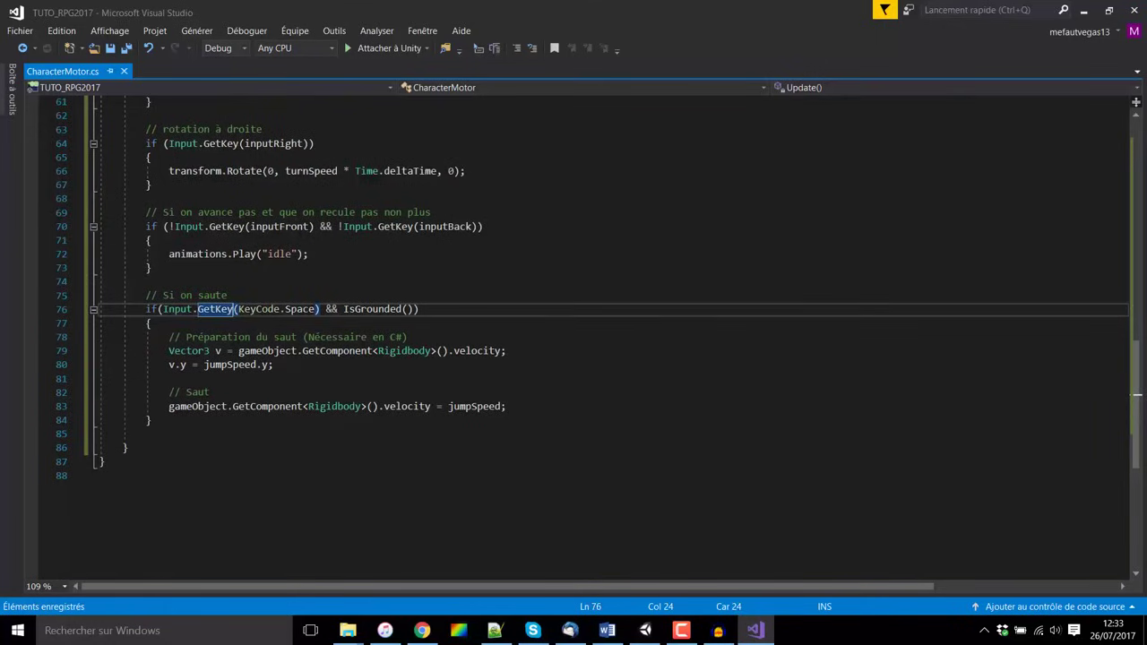
drag(506, 406, 99, 337)
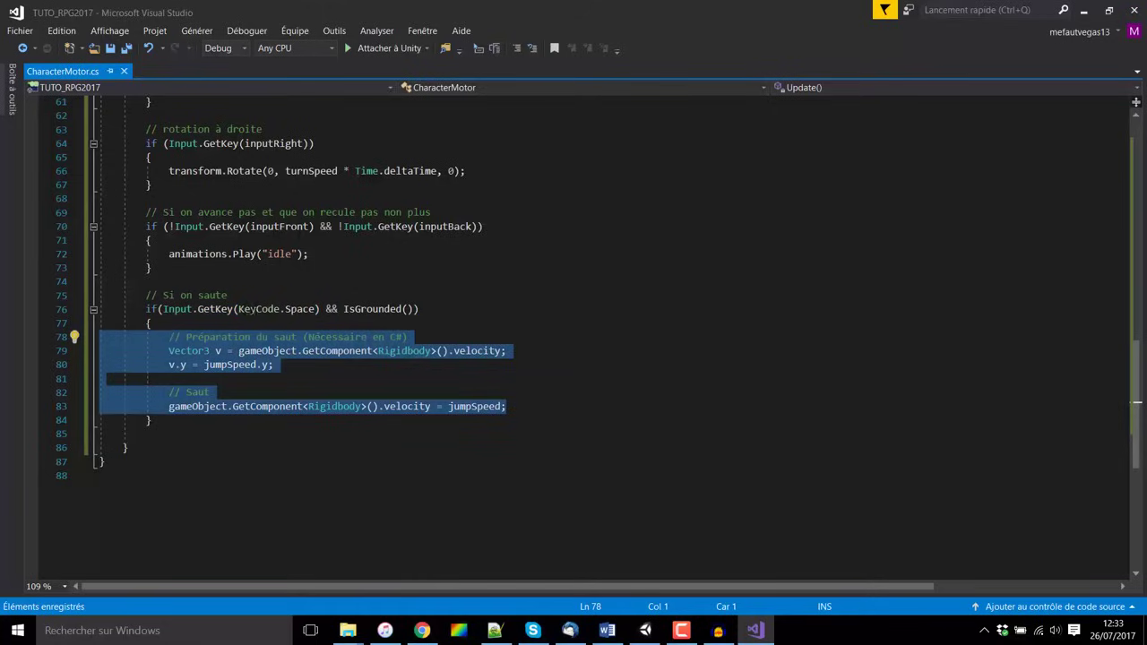
click(235, 308)
text(Dow)
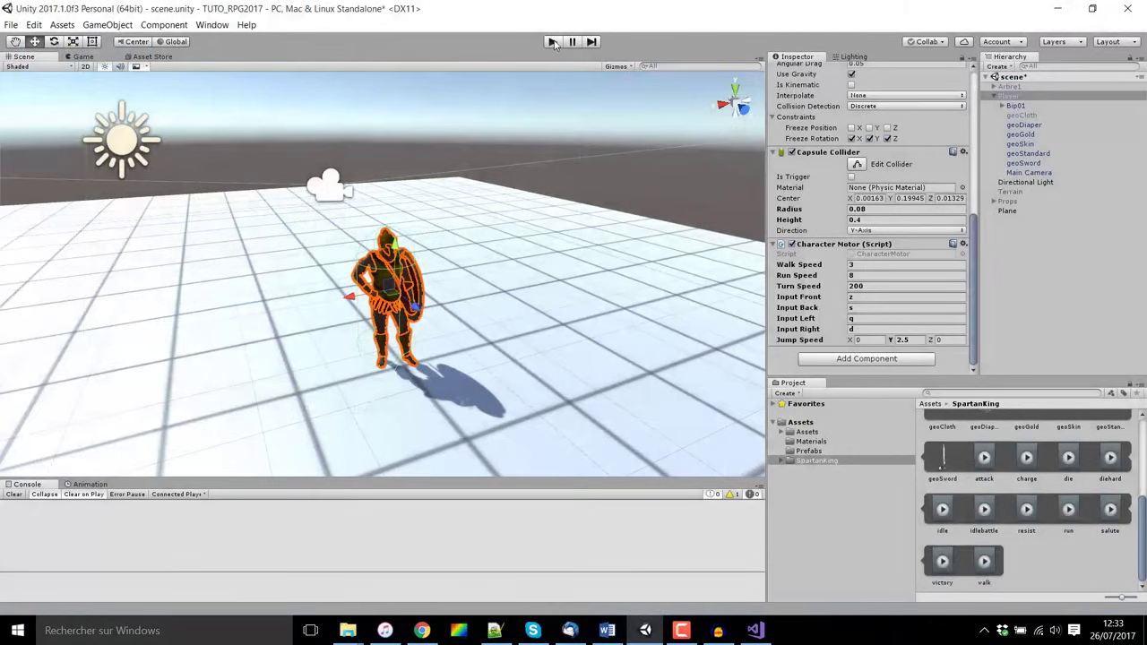
Start Play mode and walk and turn the character with the Z and Q keys.
click(554, 43)
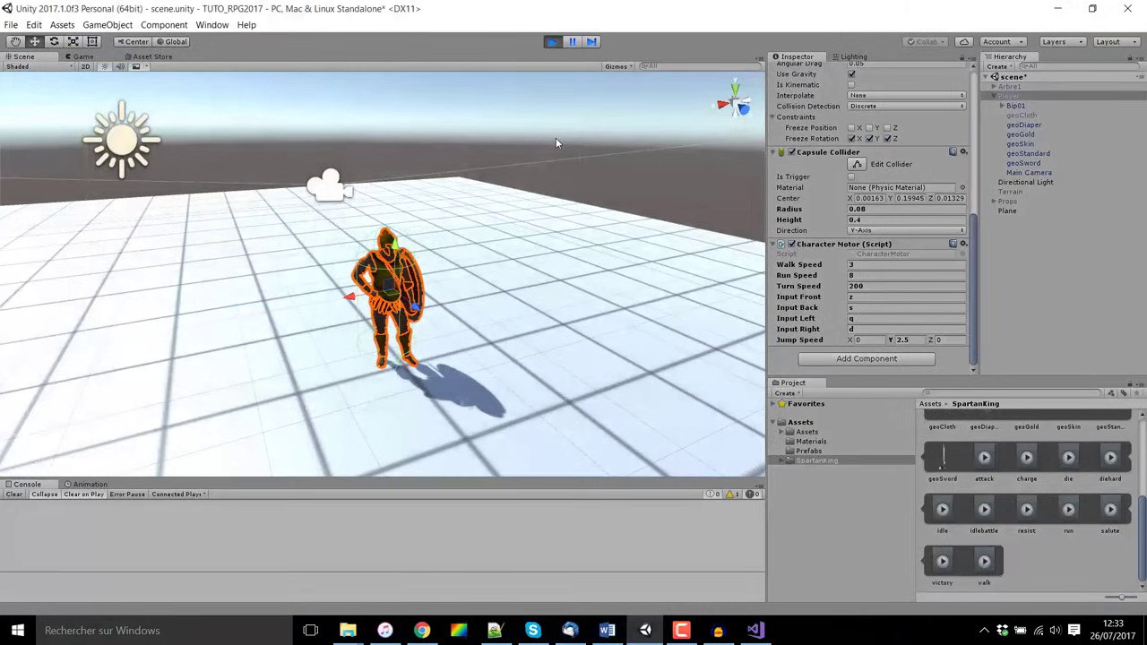
key(q)
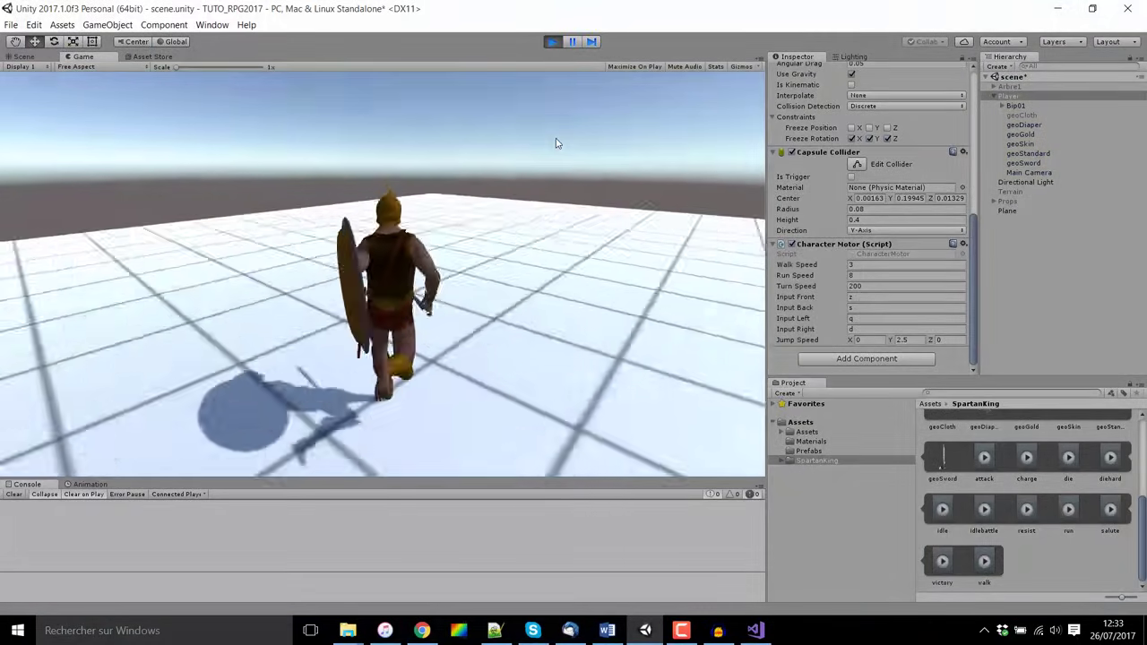
key(z)
key(q)
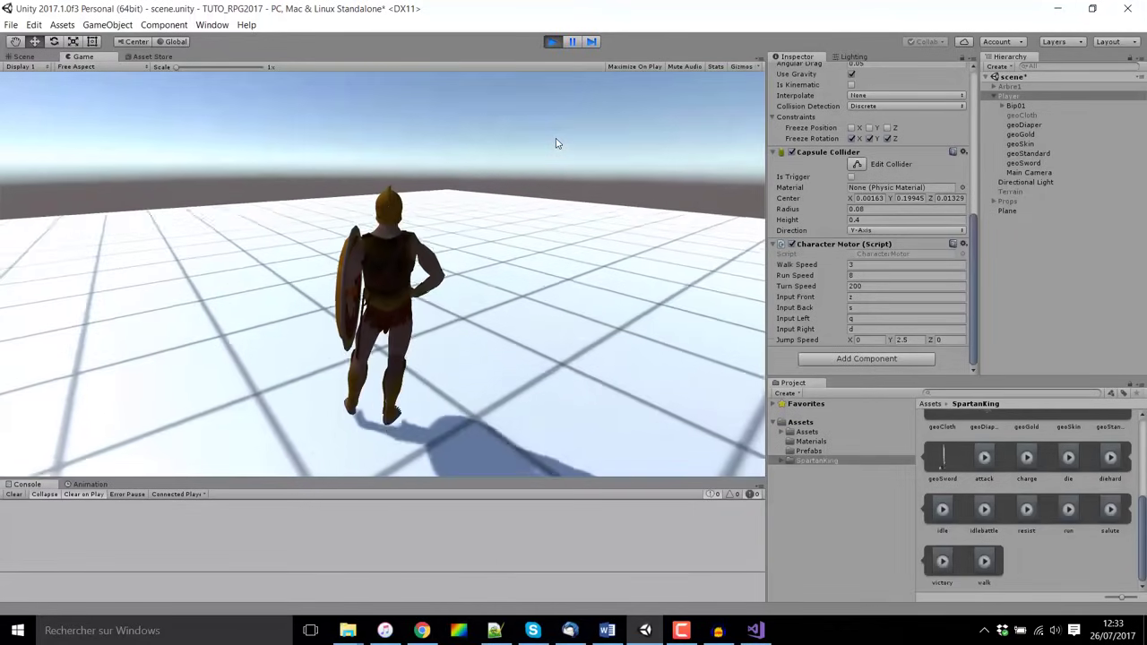
key(q)
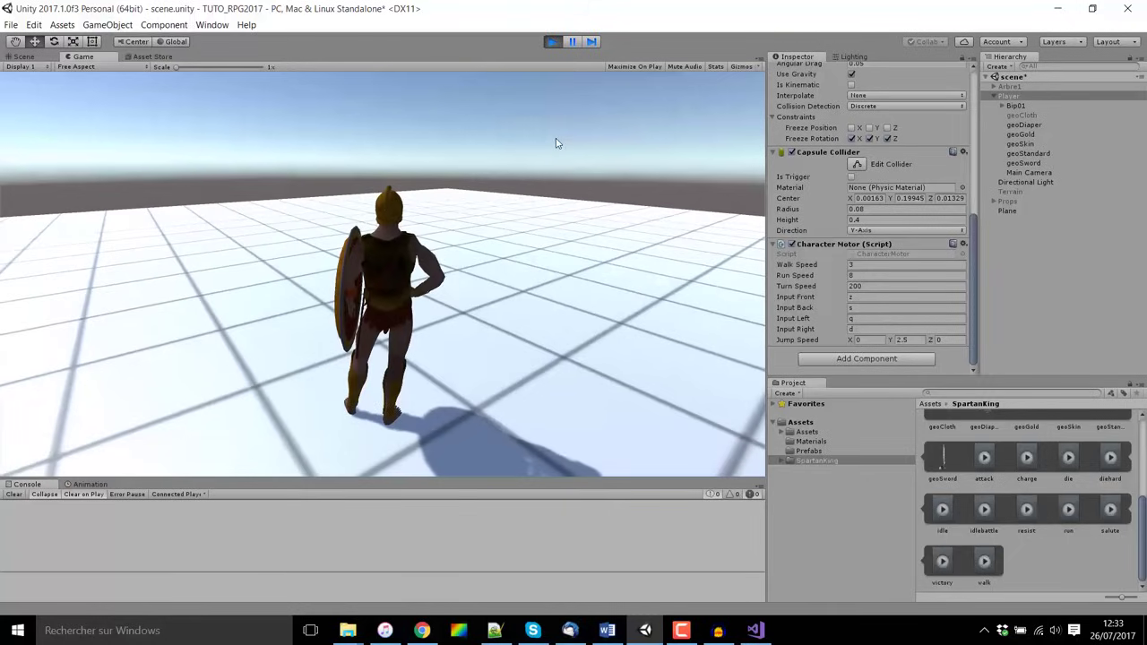
Stop the game, restart Play with Jump Speed Y at 6, and switch to the Scene view.
scroll(819, 156, up, 10)
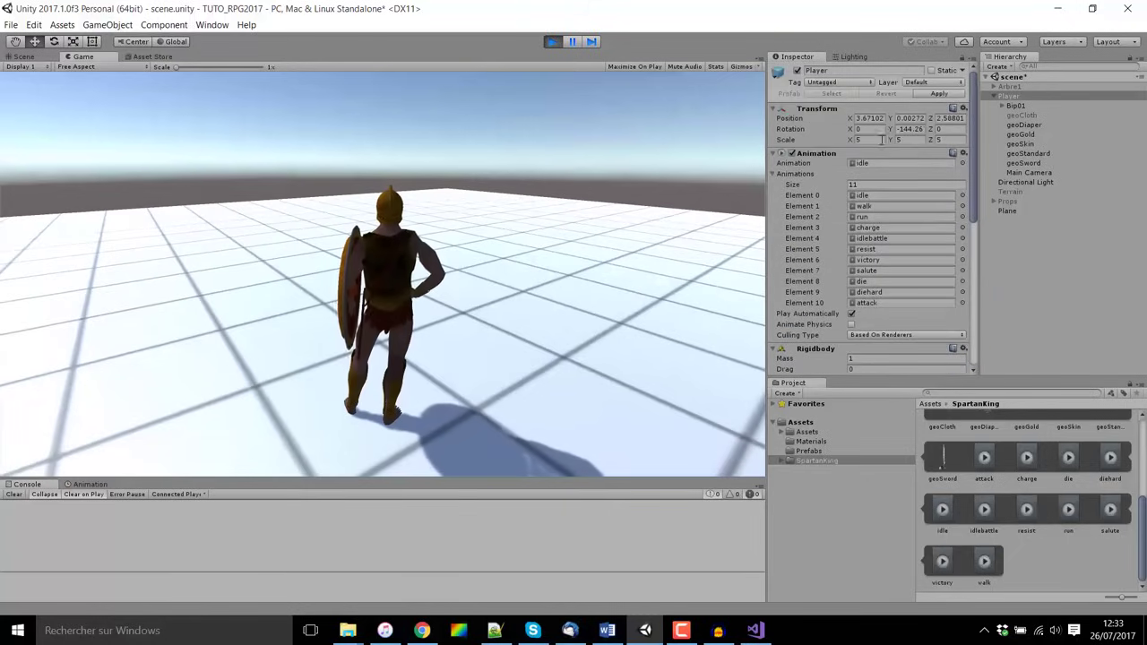
scroll(906, 211, down, 5)
scroll(902, 340, down, 5)
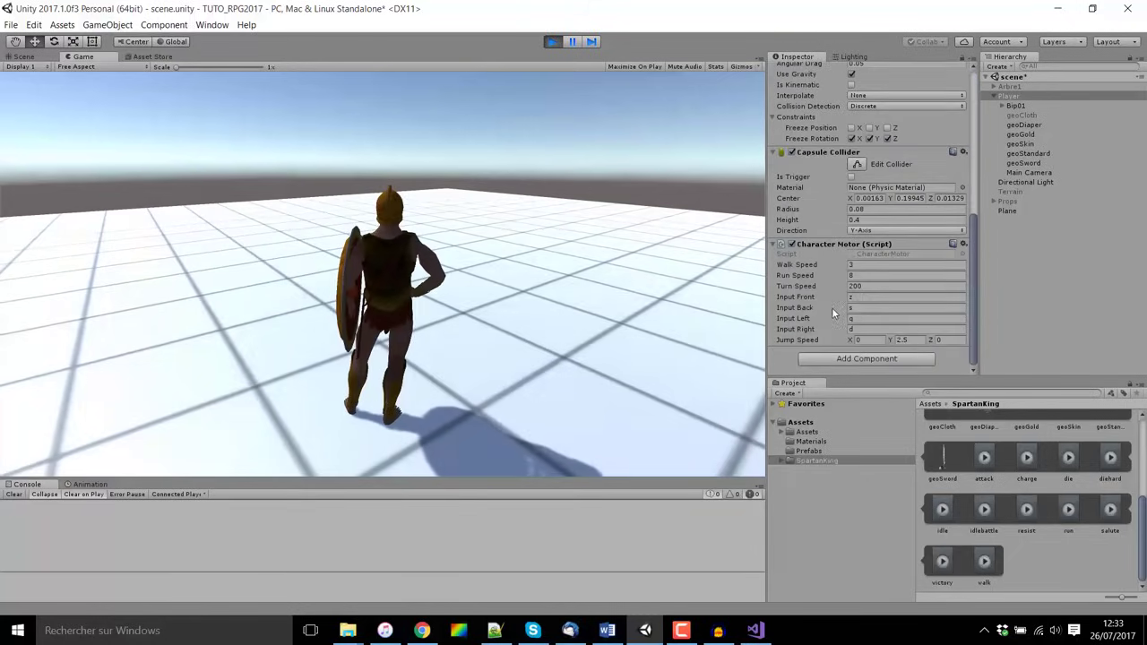
click(551, 43)
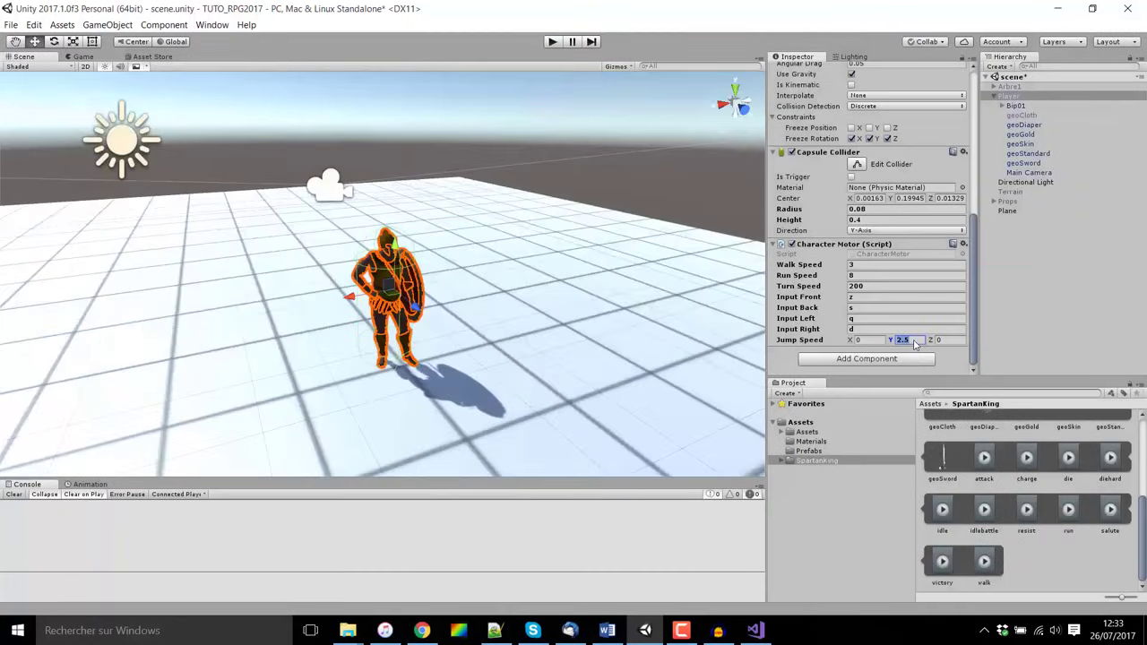
text(6)
click(552, 42)
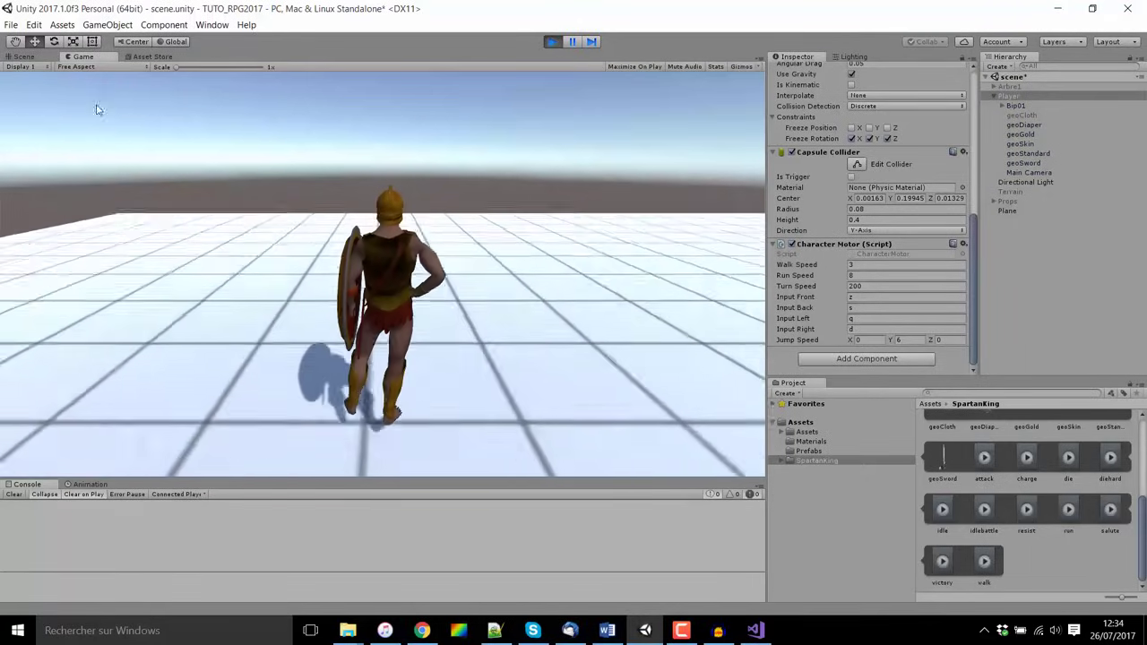
click(23, 56)
Dock the Game view beside the Scene view and make the character jump three times with Space.
mouse_move(83, 56)
mouse_down()
mouse_move(502, 239)
mouse_move(460, 242)
mouse_up()
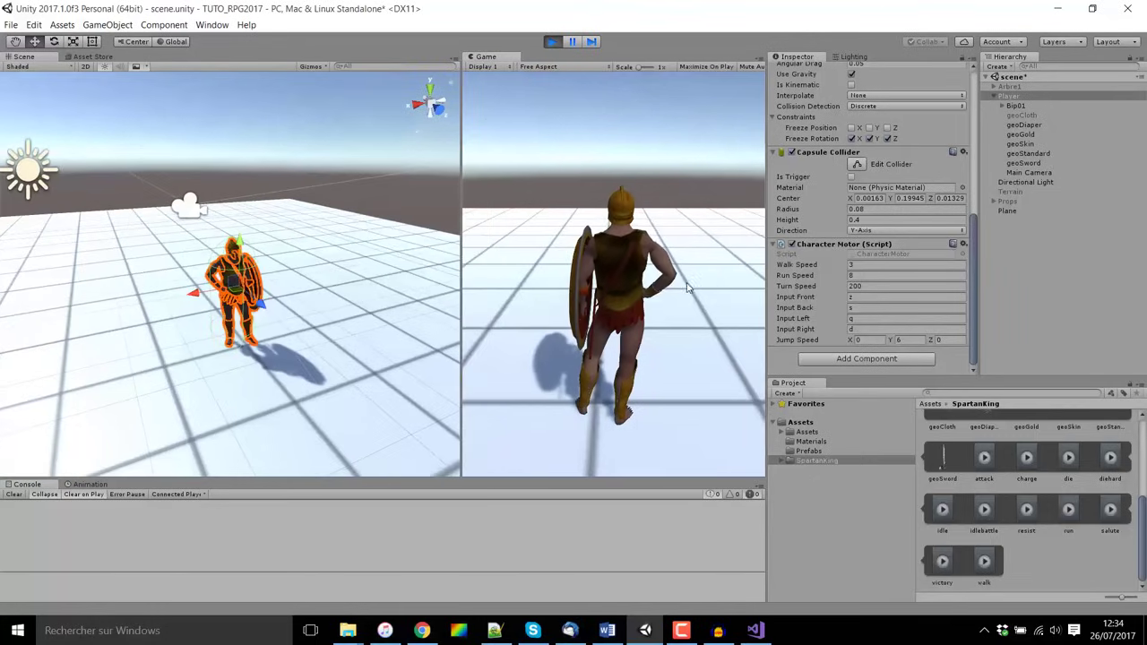
key(z)
right_drag(289, 265, 340, 286)
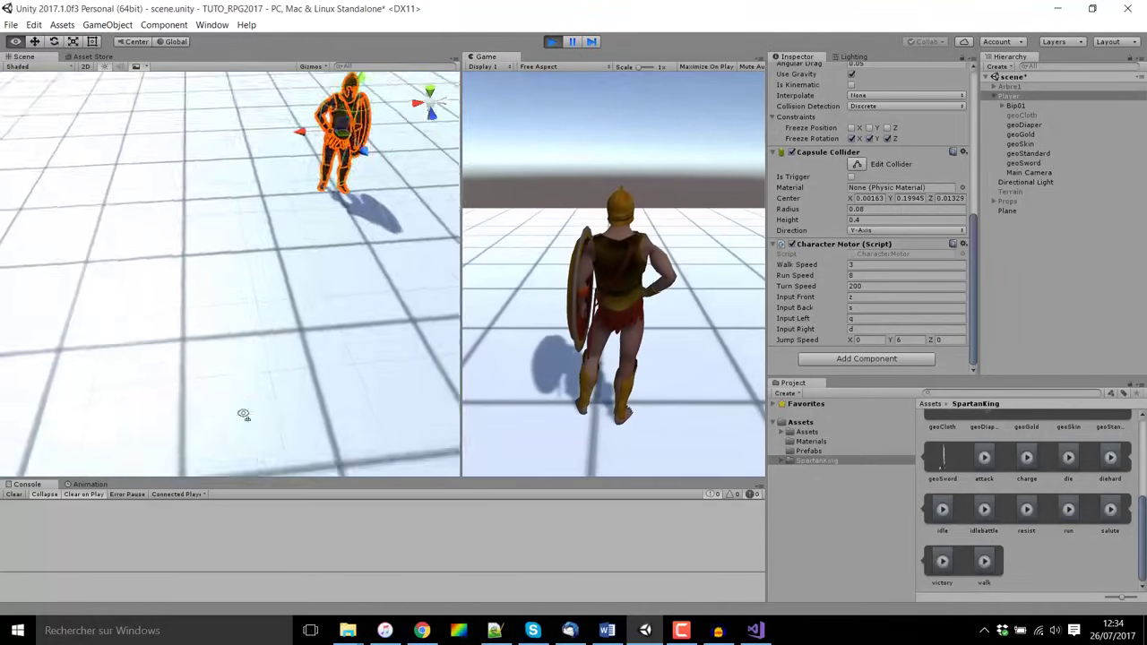
key(space)
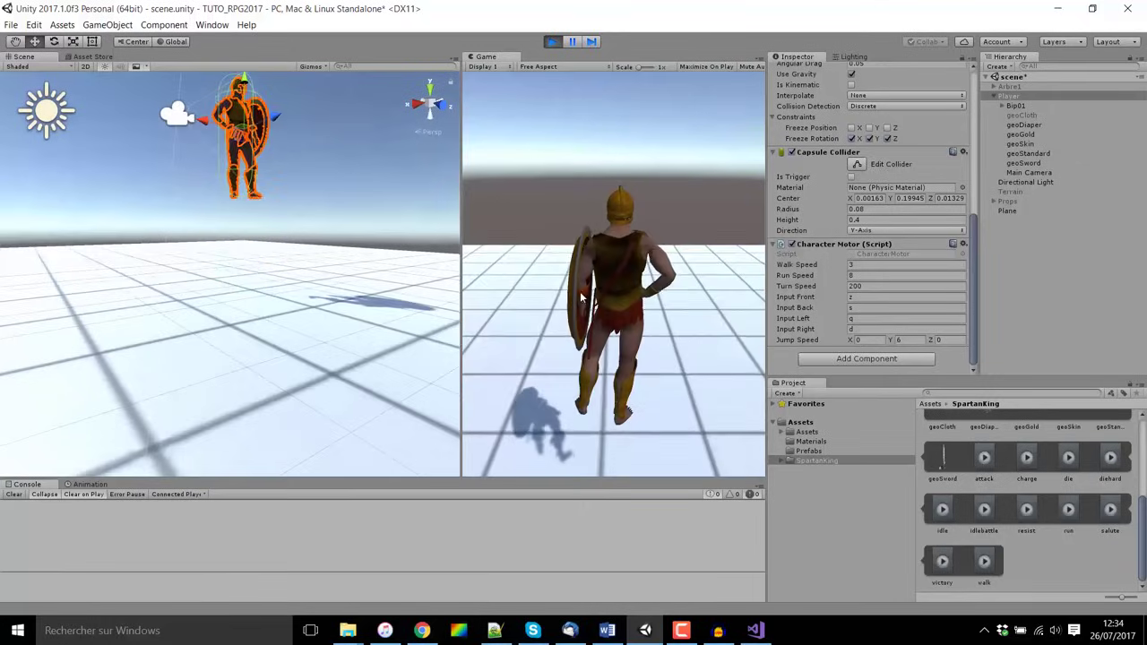
key(space)
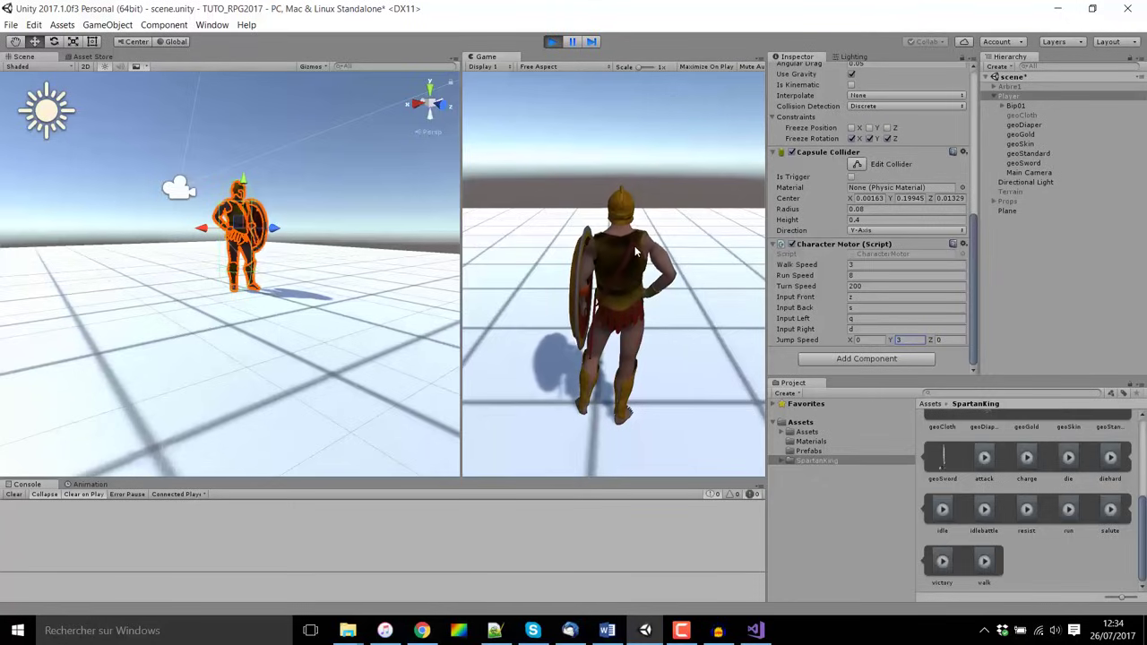
key(space)
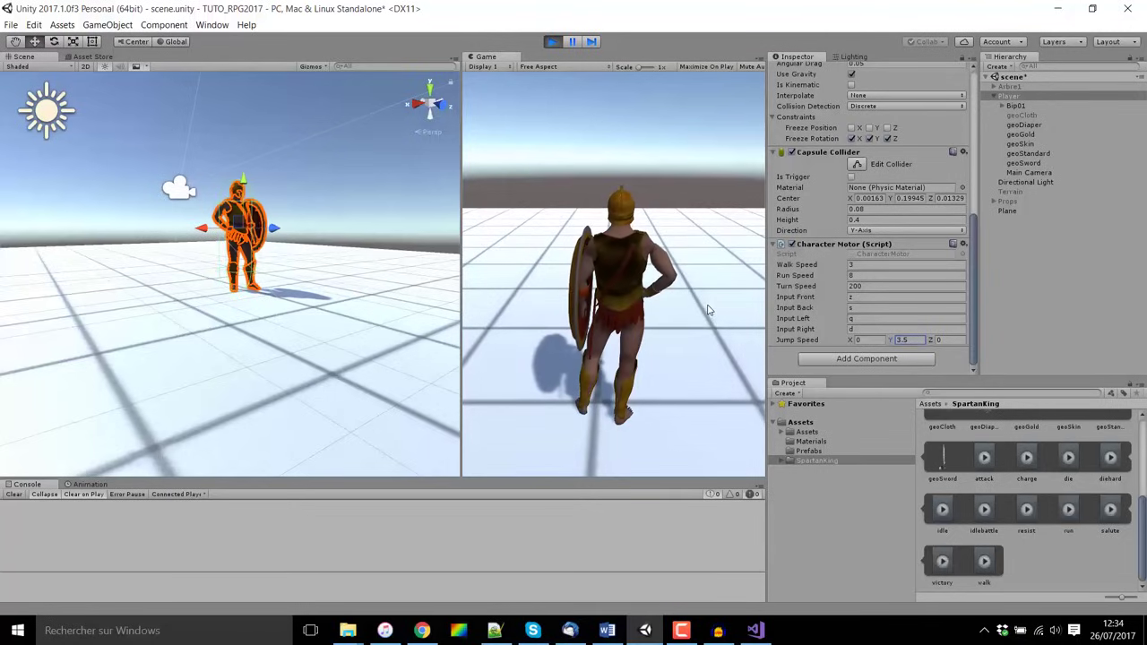
Run the character around the plane with the Z, Q, D and S keys.
key(z)
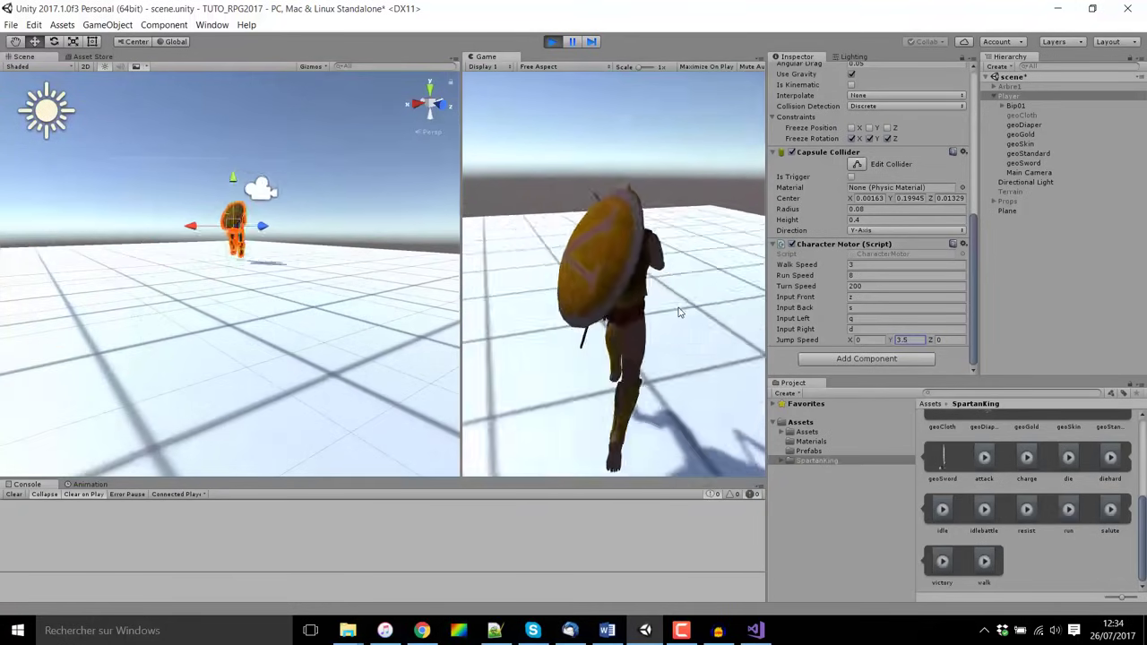
key(q)
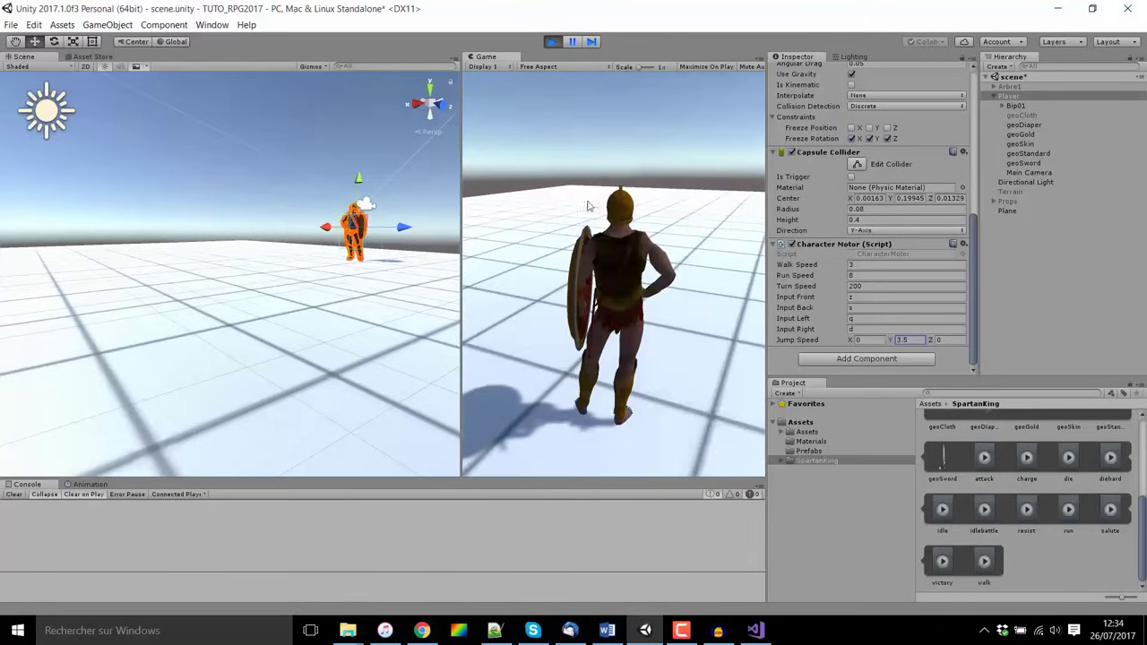
key(z)
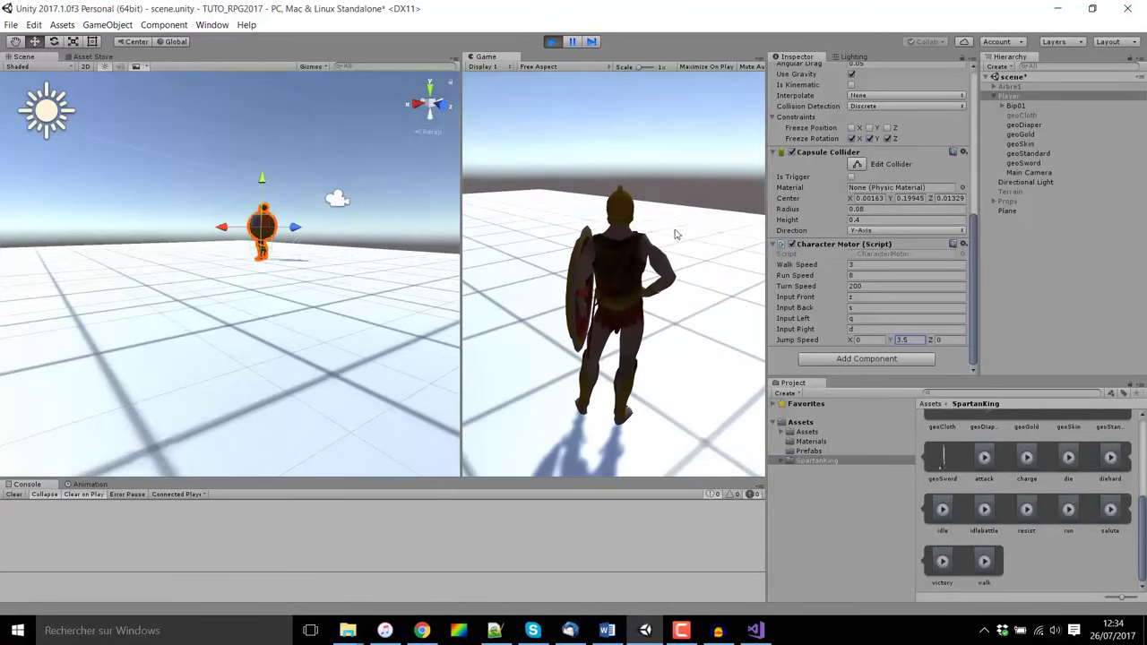
key(z)
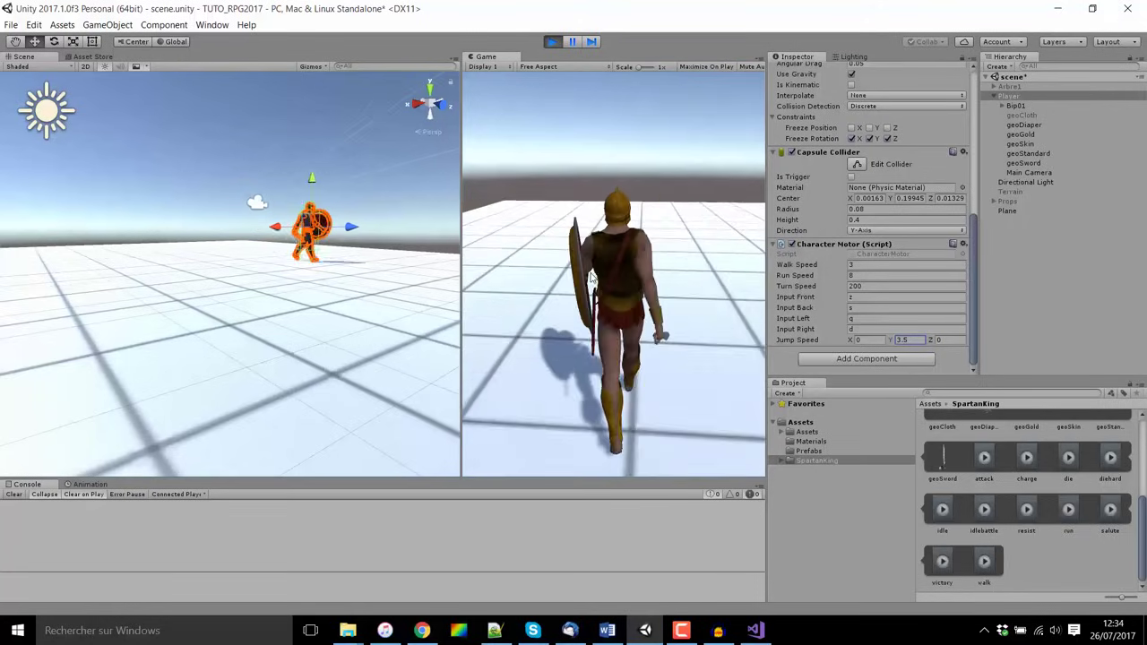
key(z)
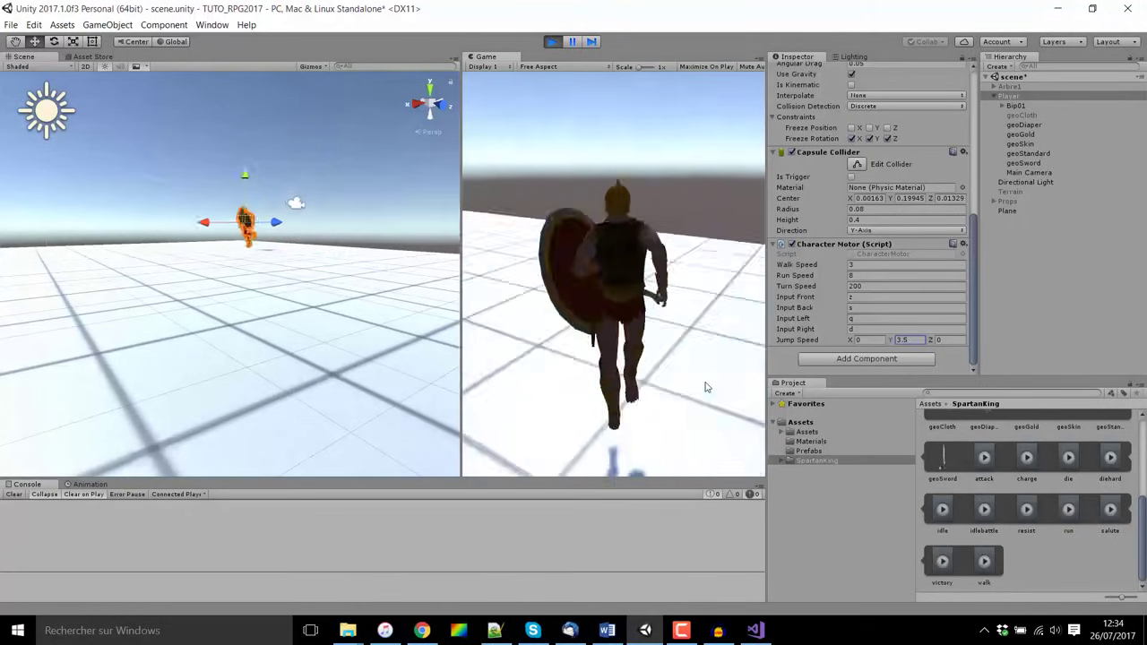
key(d)
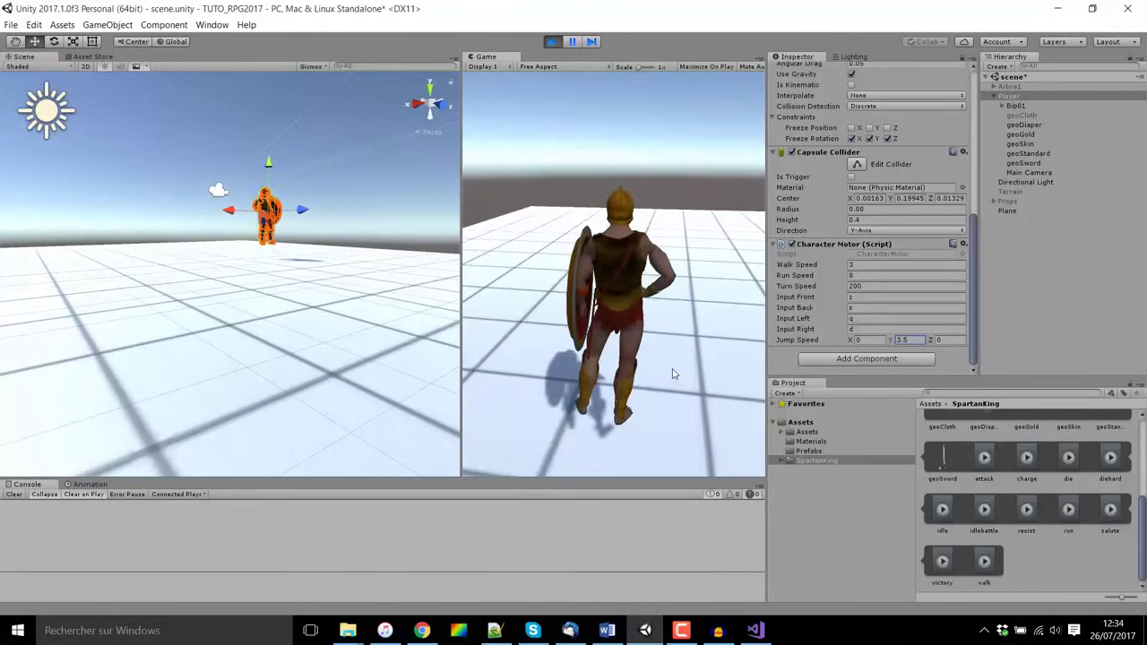
key(z)
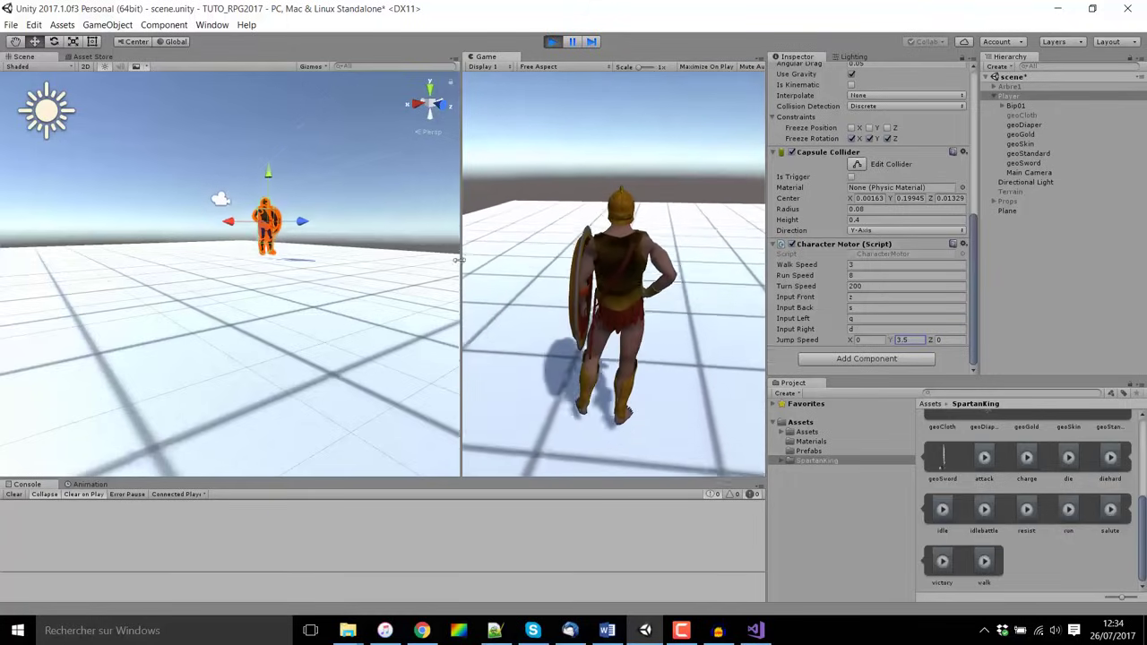
key(s)
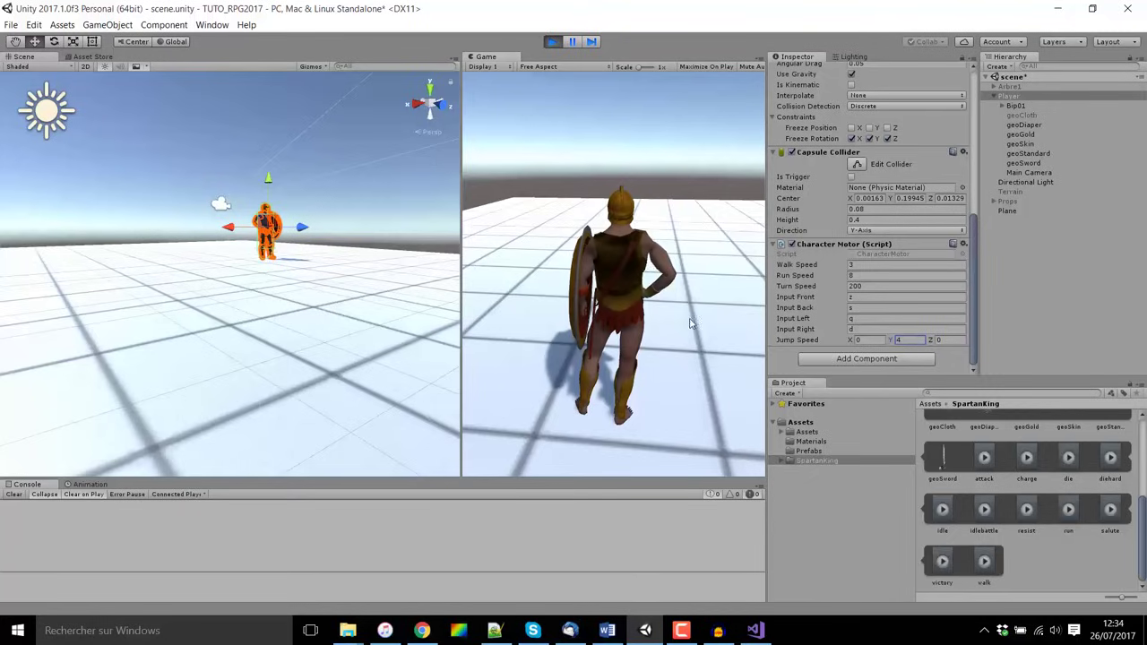
Walk the character back toward the camera and zoom the Scene view onto the Spartan.
scroll(923, 233, up, 5)
scroll(887, 162, up, 5)
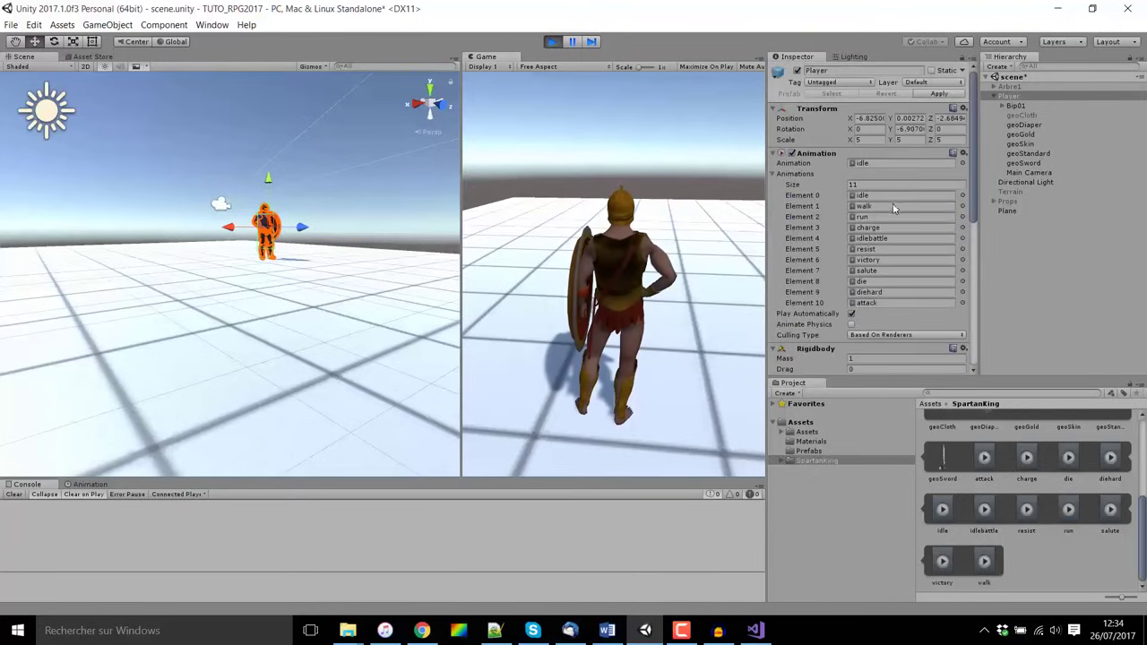
scroll(893, 209, down, 10)
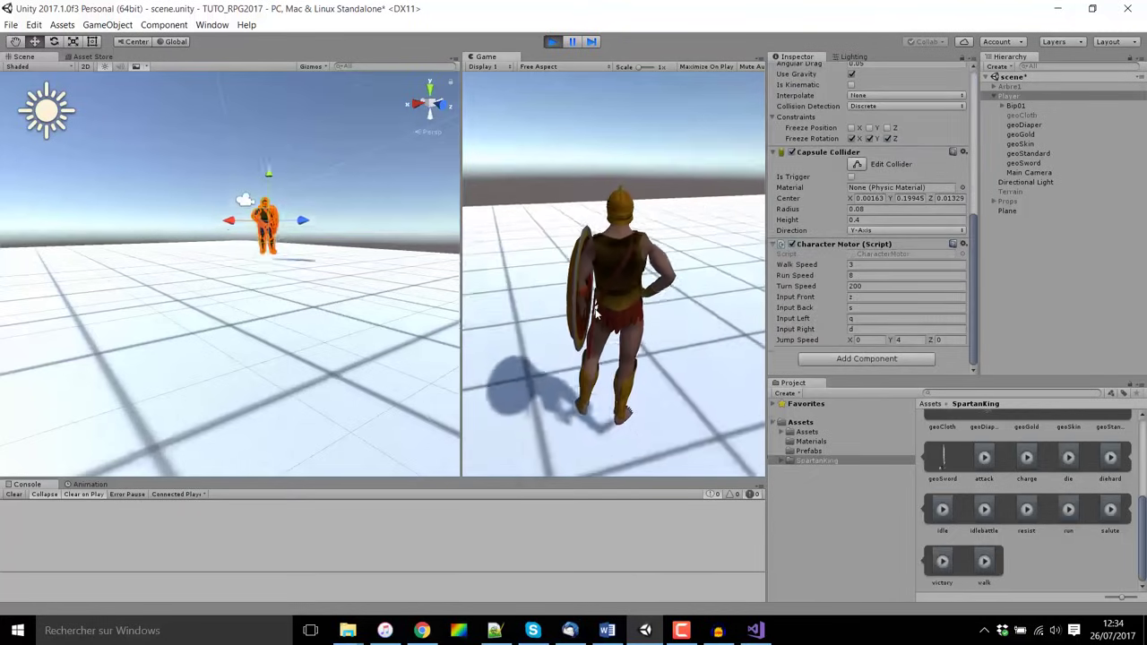
key(z)
key(s)
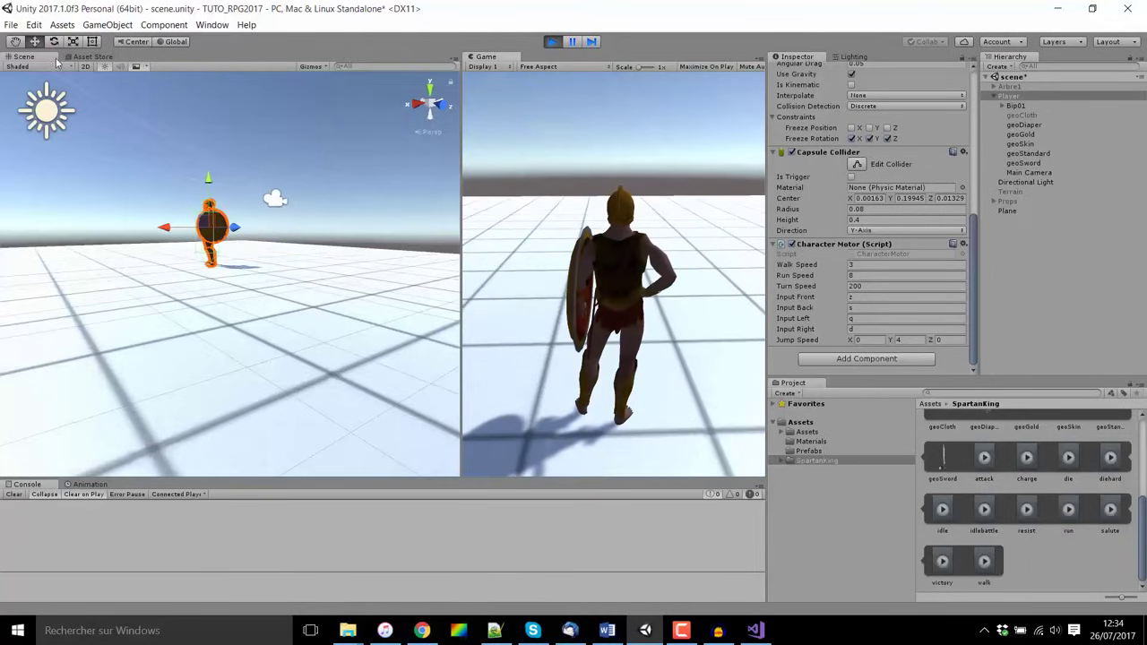
alt+drag(197, 142, 215, 193)
scroll(232, 235, up, 3)
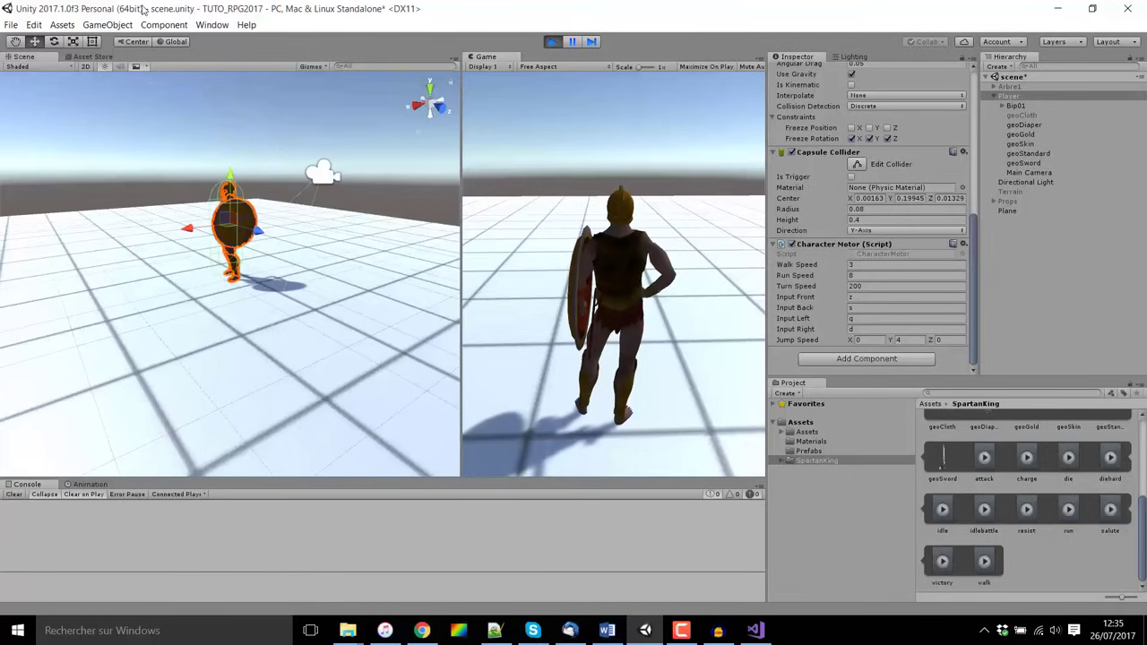
click(107, 25)
Add a cube left of the player and scale it into a long thin bar.
mouse_move(135, 69)
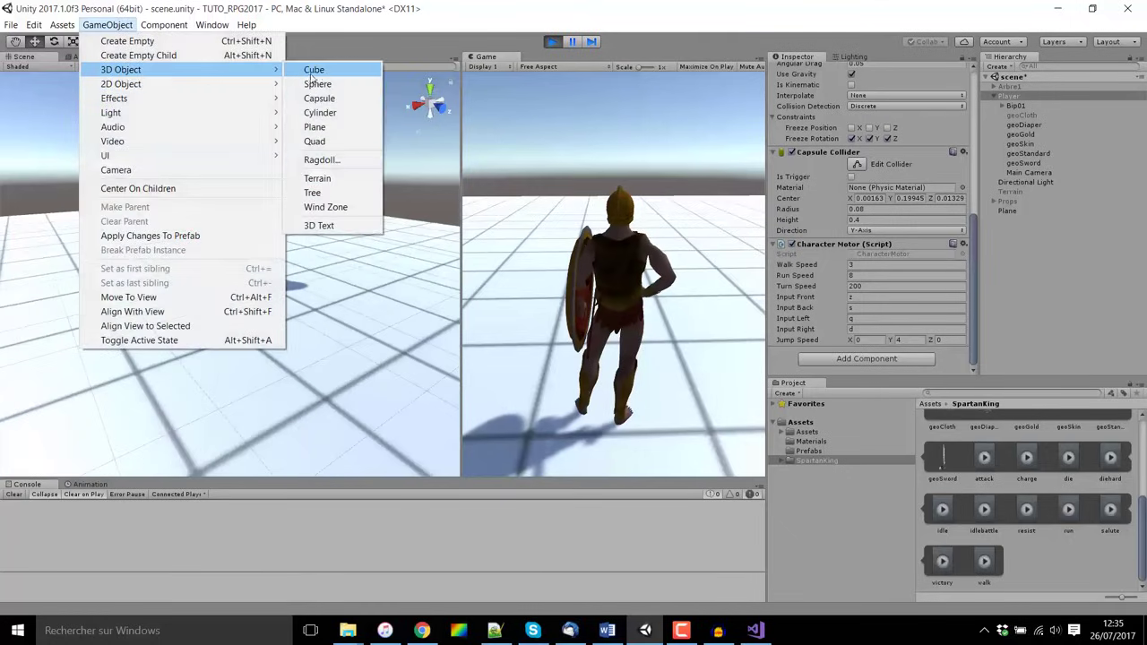
click(312, 72)
mouse_move(197, 281)
mouse_down()
mouse_move(101, 298)
mouse_move(246, 407)
mouse_up()
click(73, 41)
scroll(229, 296, down, 3)
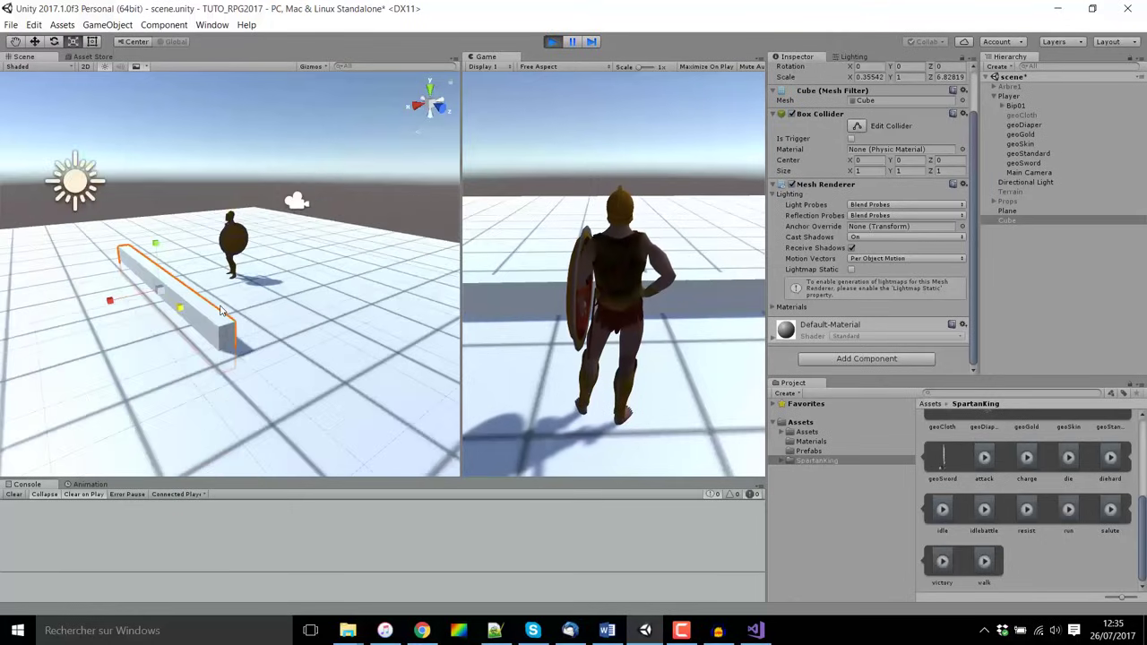
click(34, 41)
alt+drag(116, 192, 163, 242)
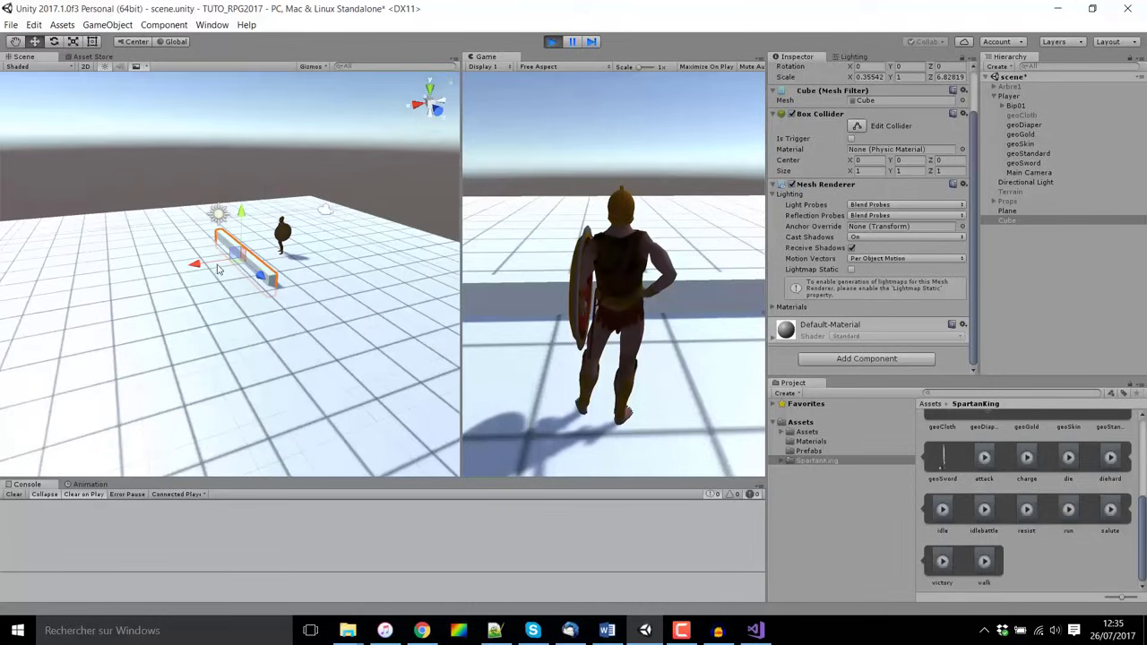
Duplicate the bar twice, shifting the copies along X to make Cube (1) and Cube (2).
key(ctrl+d)
drag(216, 269, 23, 282)
key(ctrl+d)
click(1145, 278)
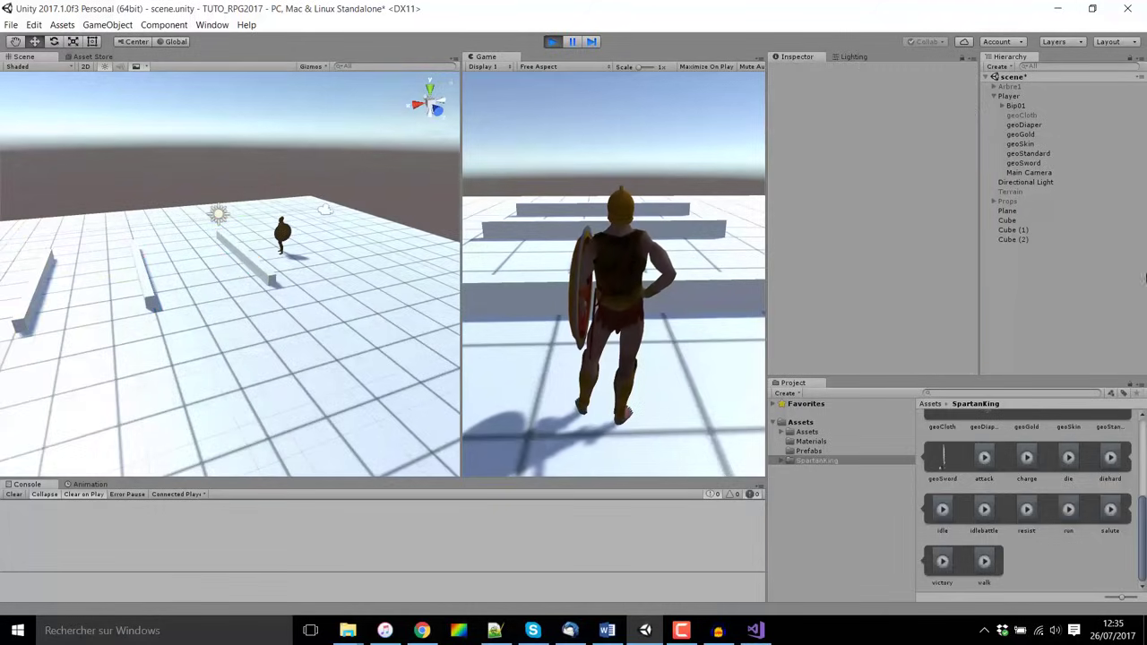
Run the character around the bars with the arrow keys and widen the Game view.
key(Up)
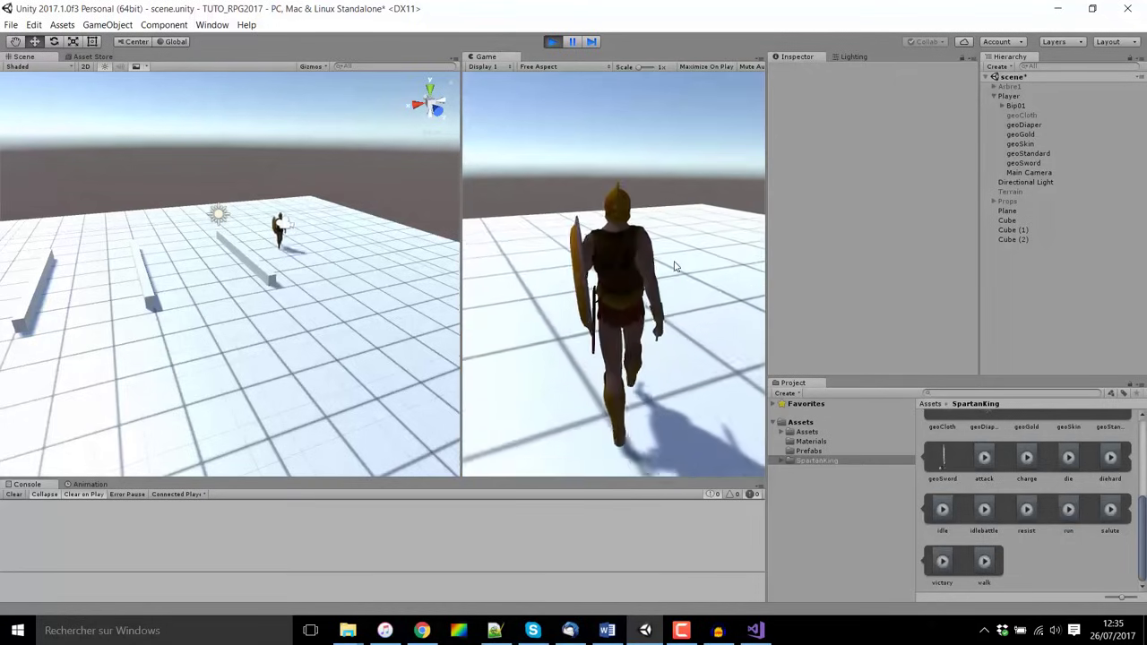
key(Right)
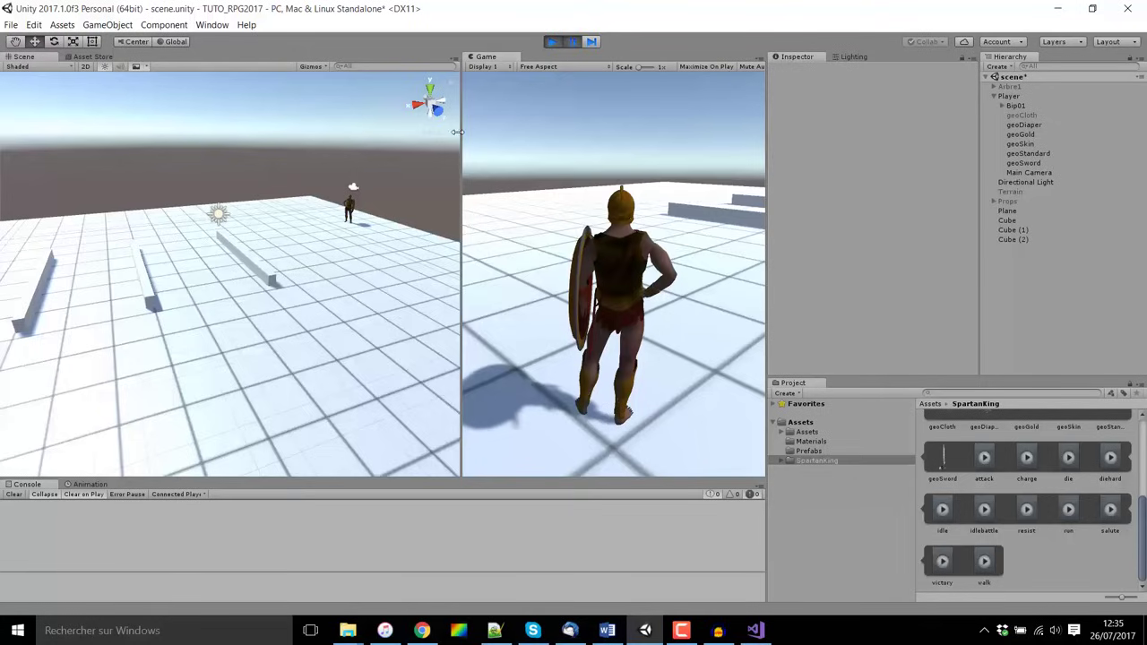
drag(459, 131, 309, 137)
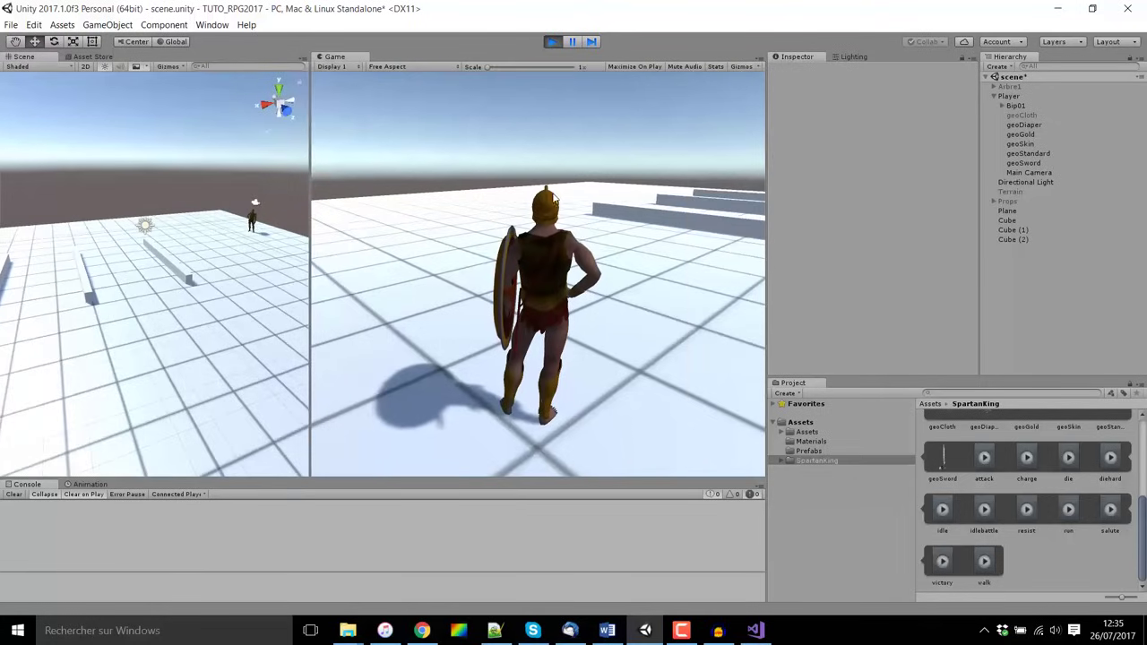
key(Down)
key(Up)
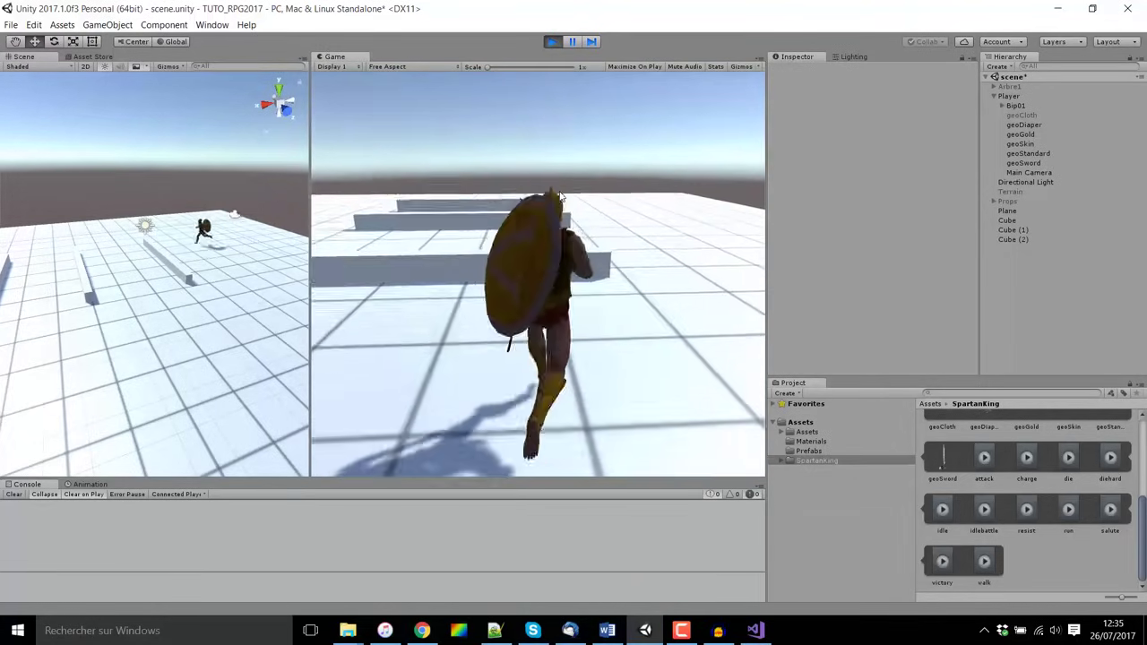
key(Right)
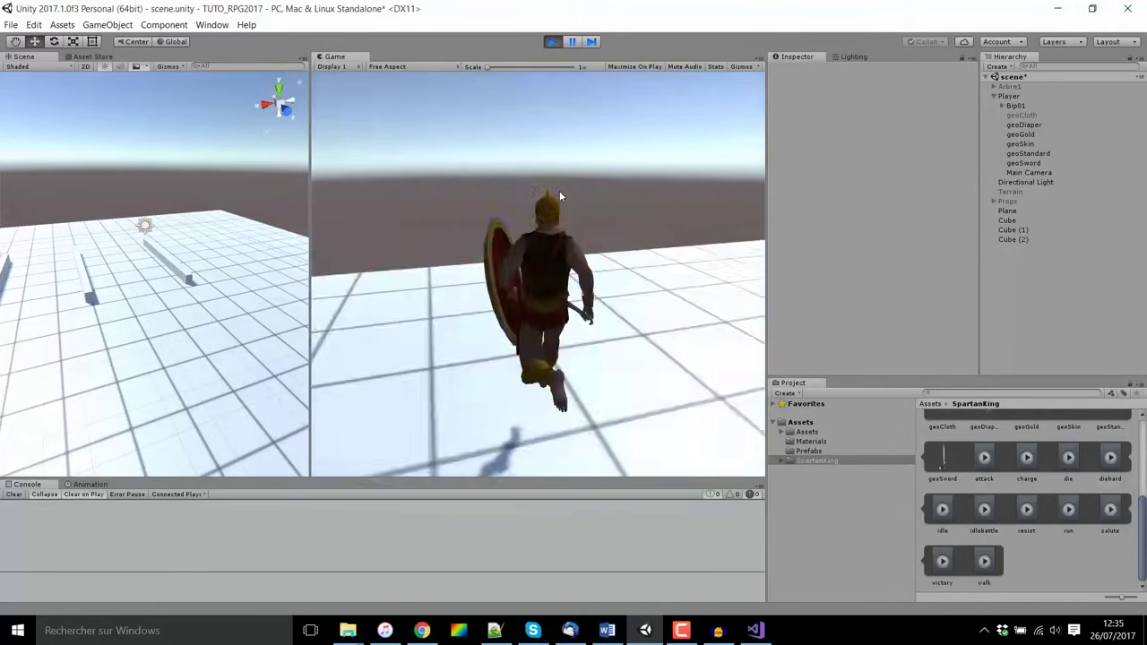
Steer the character past the walls, end Play mode with Ctrl+P, and widen the Scene view.
key(Left)
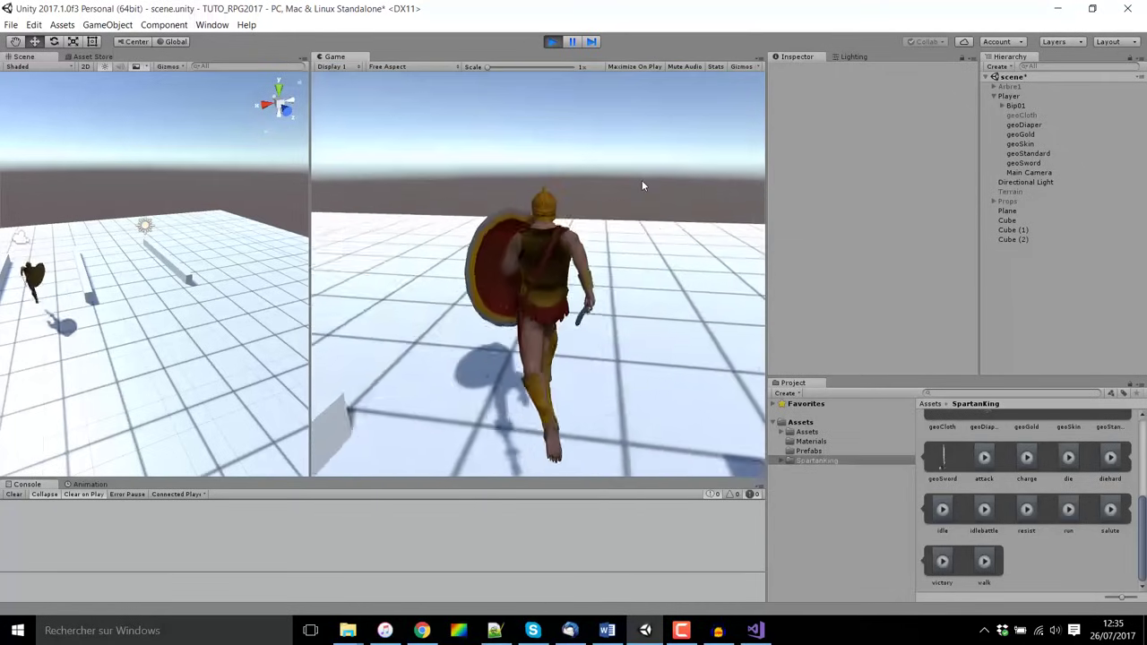
key(Right)
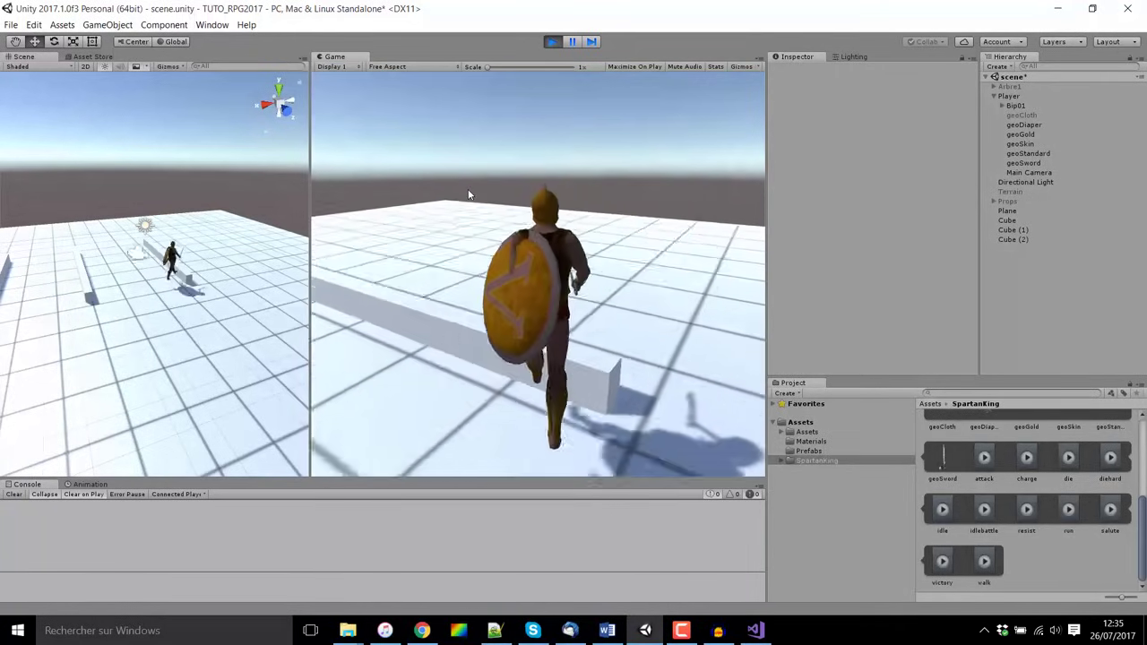
key(Left)
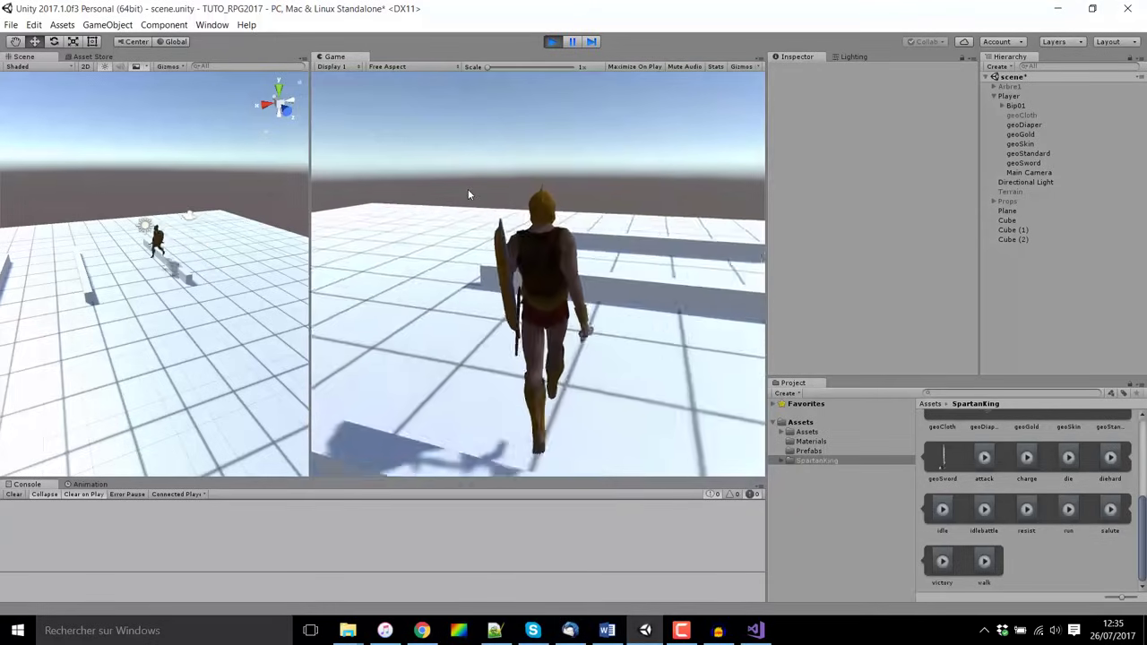
key(Right)
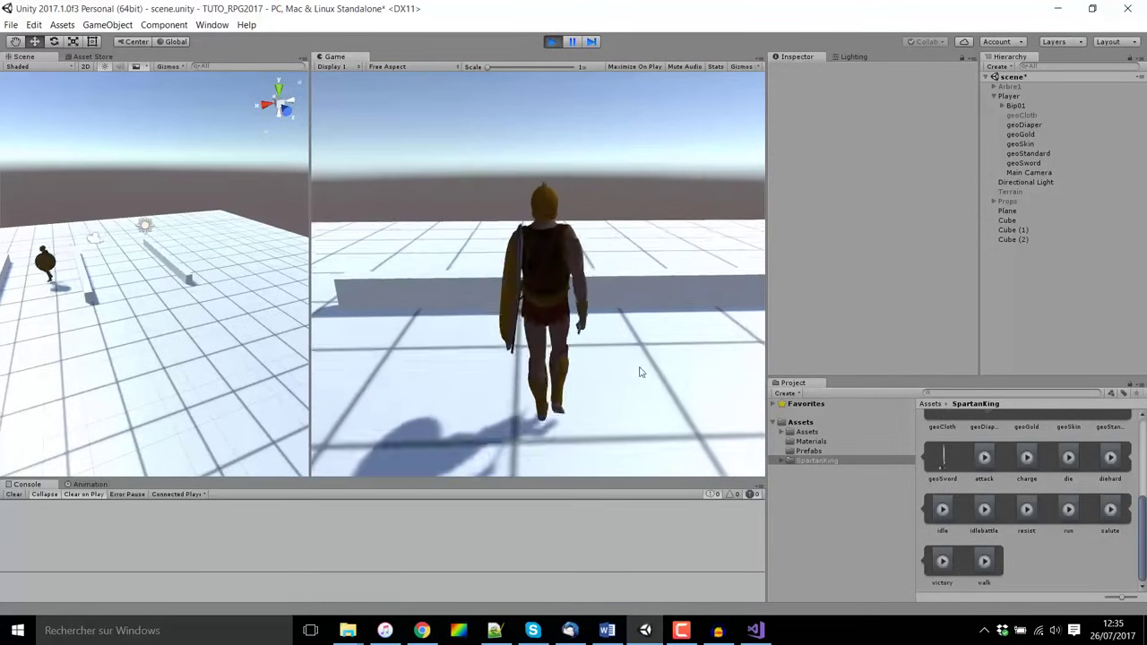
key(Left)
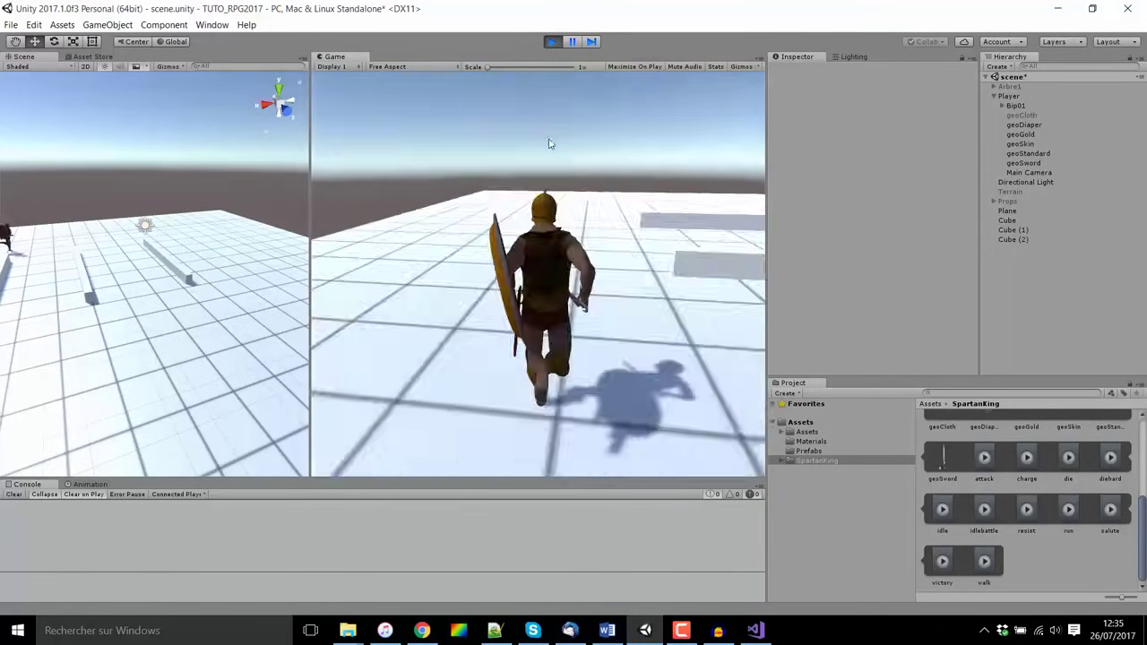
key(ctrl+p)
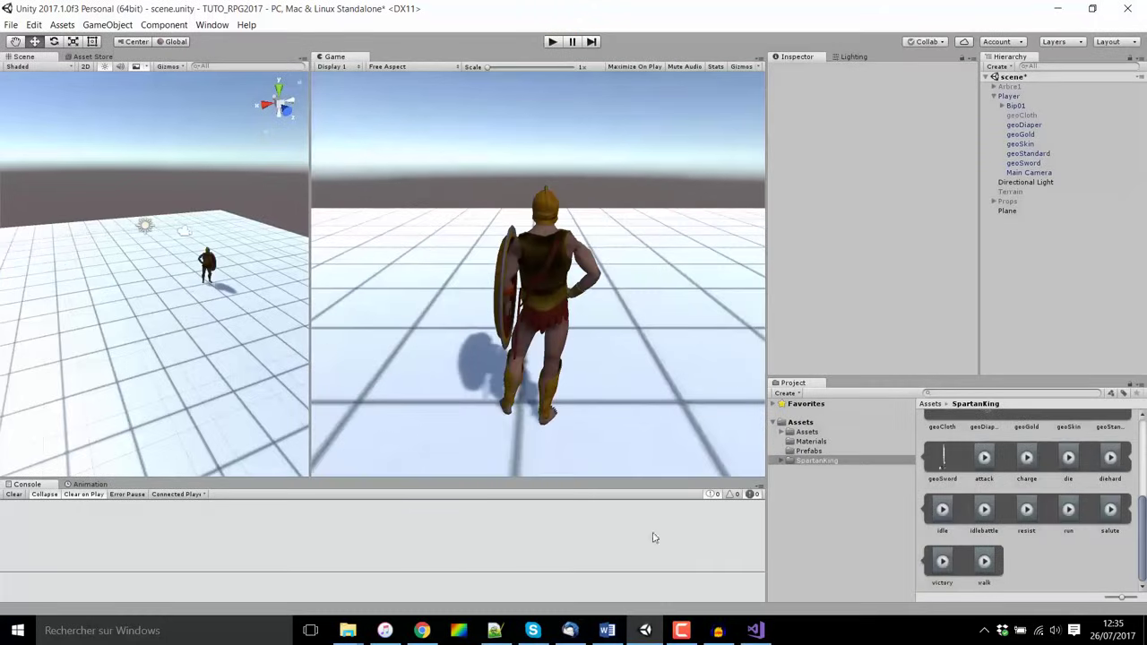
drag(310, 366, 376, 381)
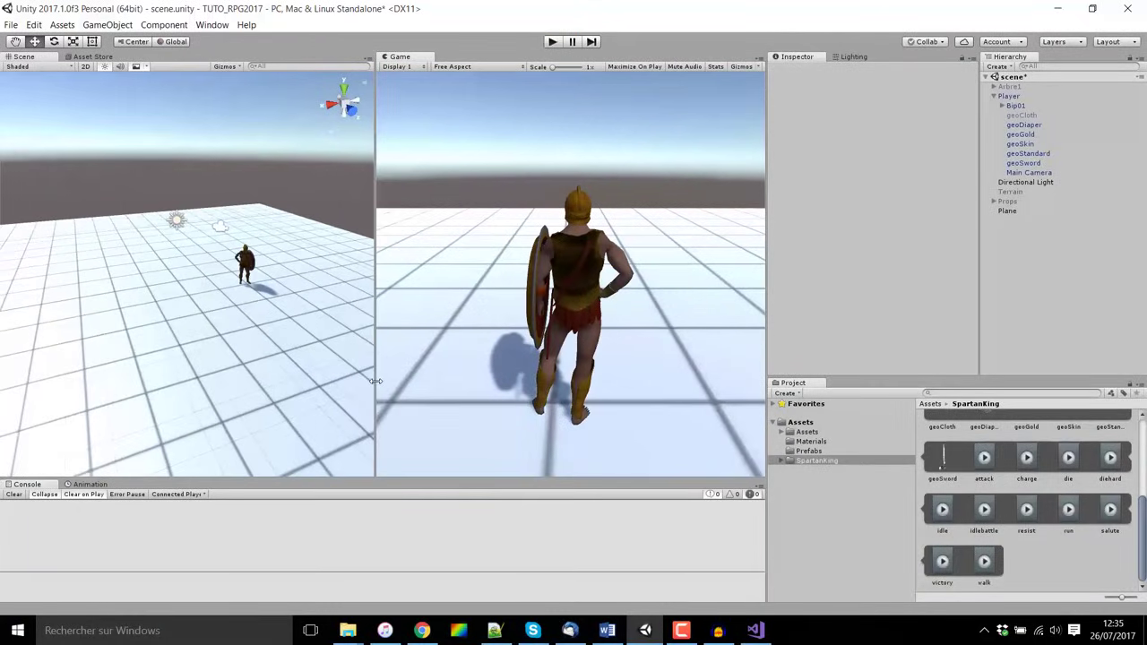
click(755, 629)
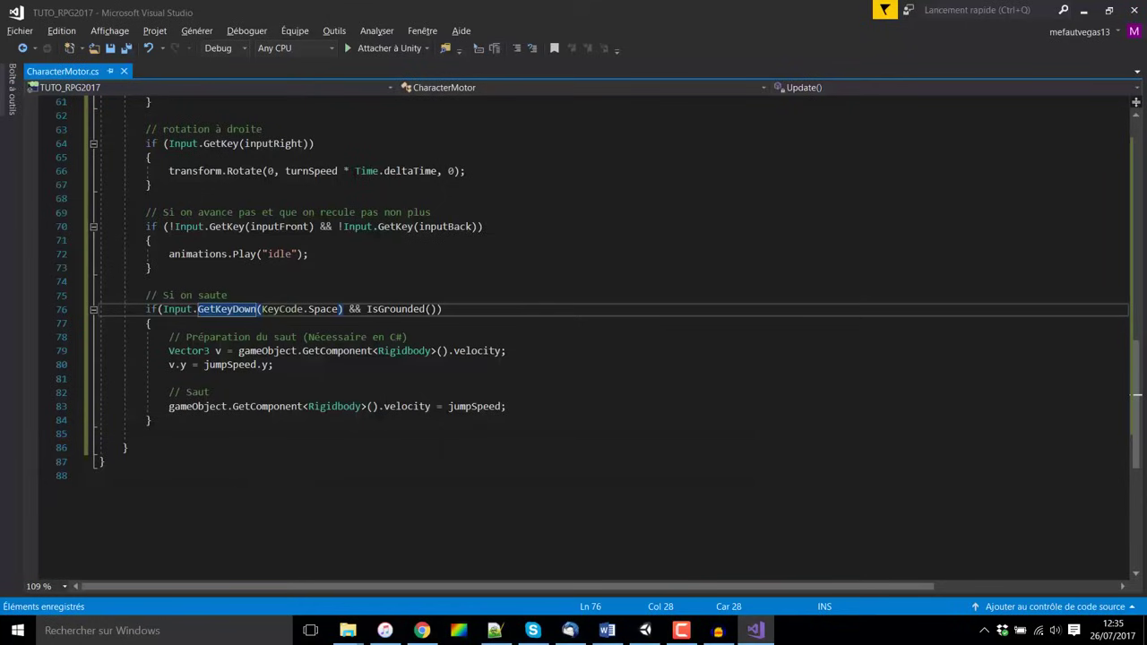
click(507, 406)
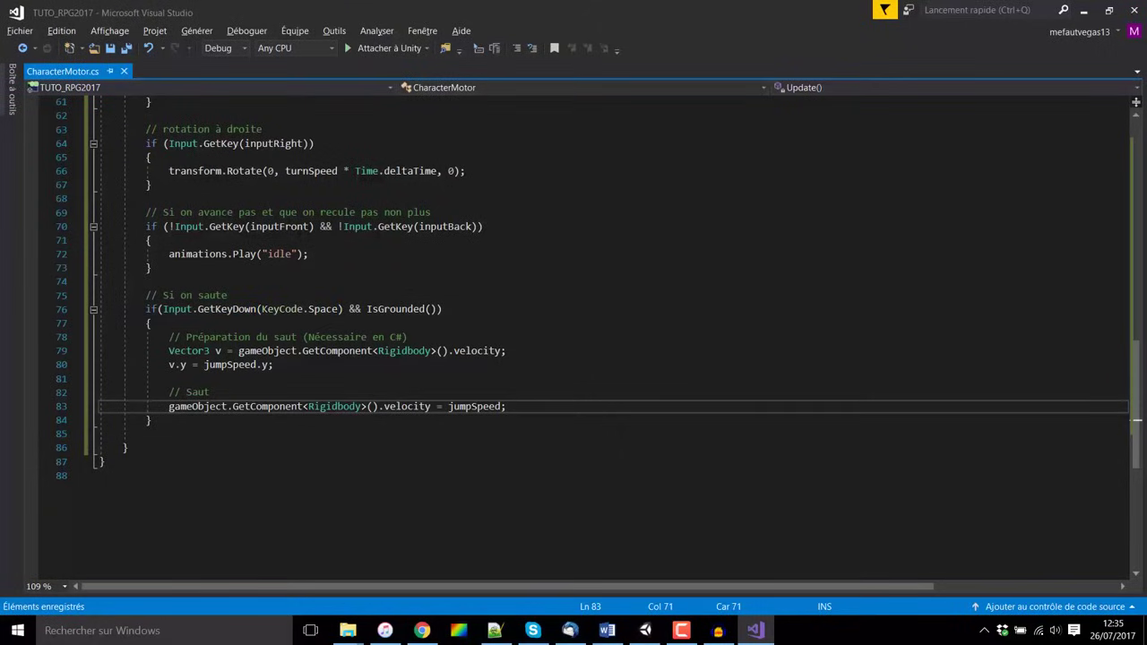
scroll(574, 340, up, 8)
scroll(574, 340, up, 8)
scroll(573, 341, up, 4)
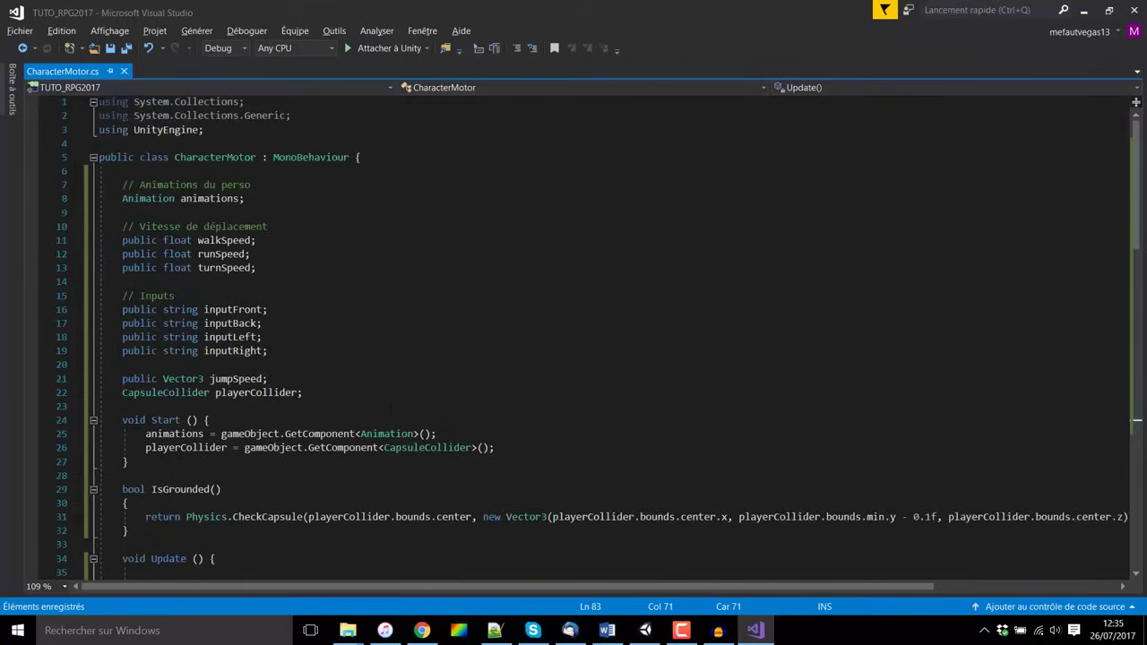
scroll(574, 340, down, 10)
scroll(687, 589, down, 6)
click(645, 631)
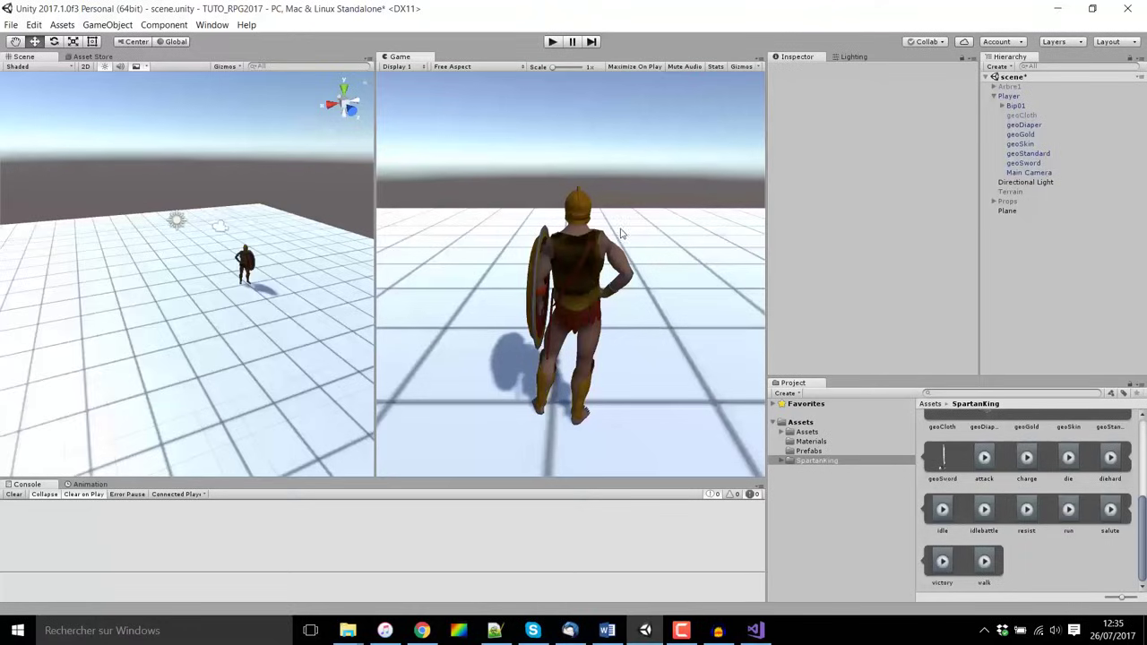
click(552, 42)
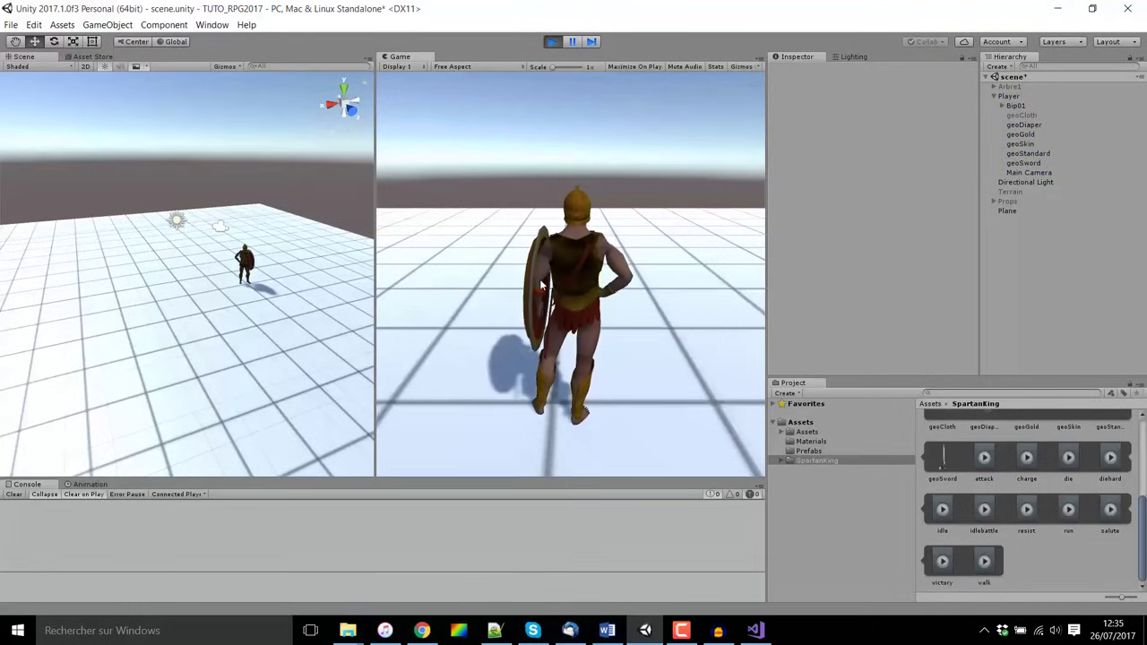
key(Up)
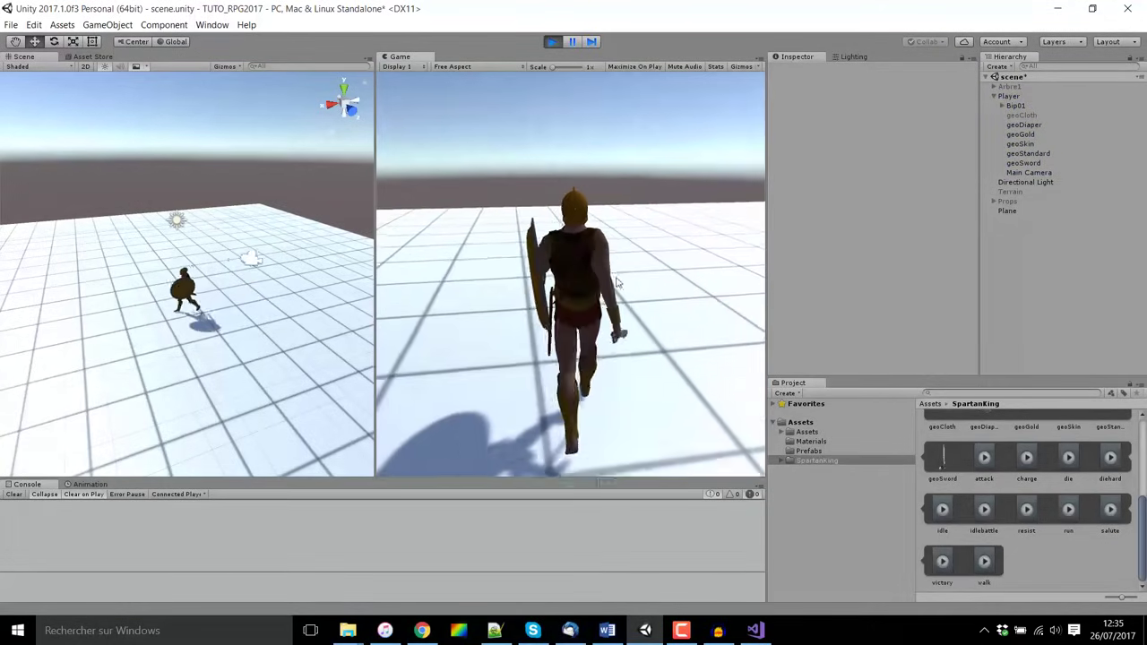
key(Down)
key(Up)
key(Up)
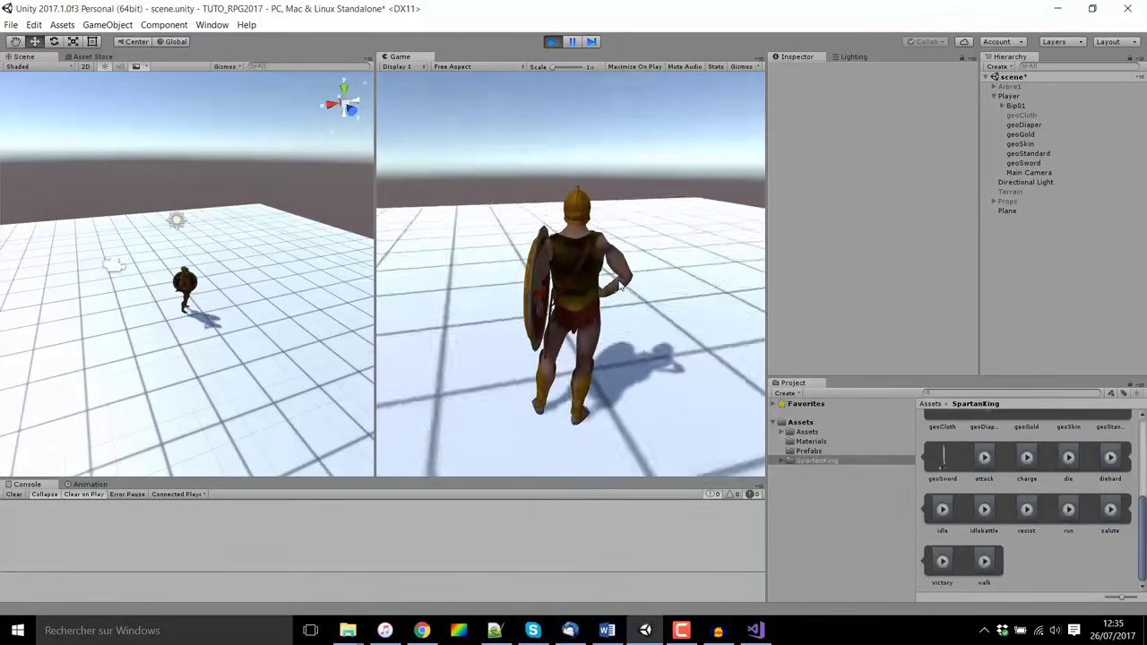
key(Left)
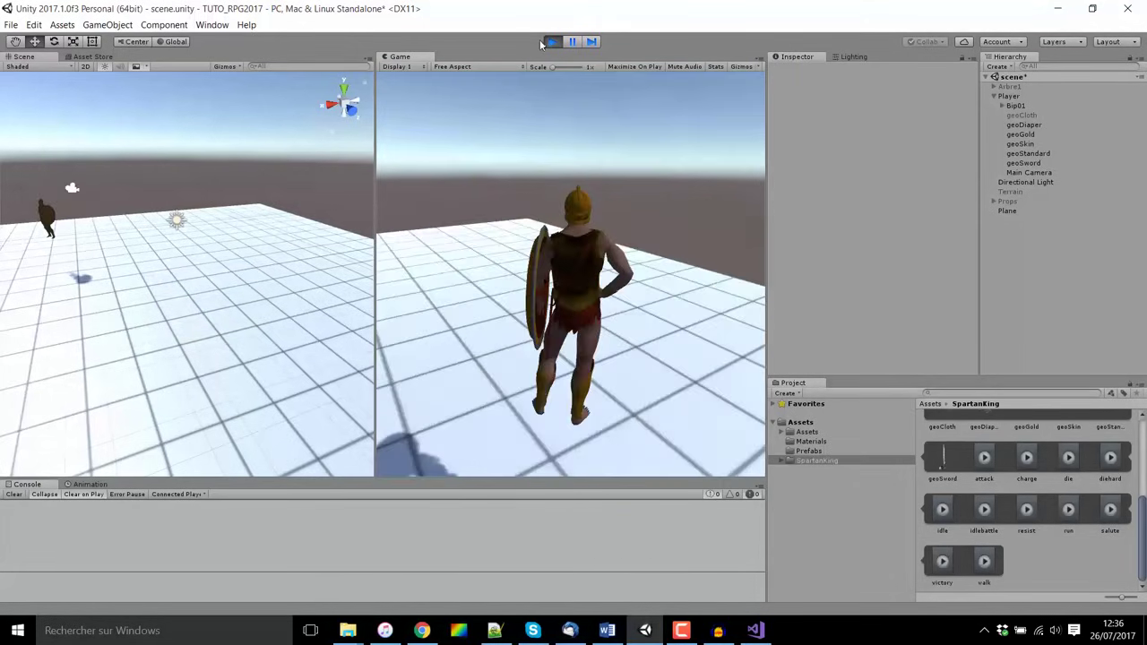
Stop Play, set the Player's Jump Speed Y to 6, and apply it to the Player prefab.
key(ctrl+p)
click(1018, 97)
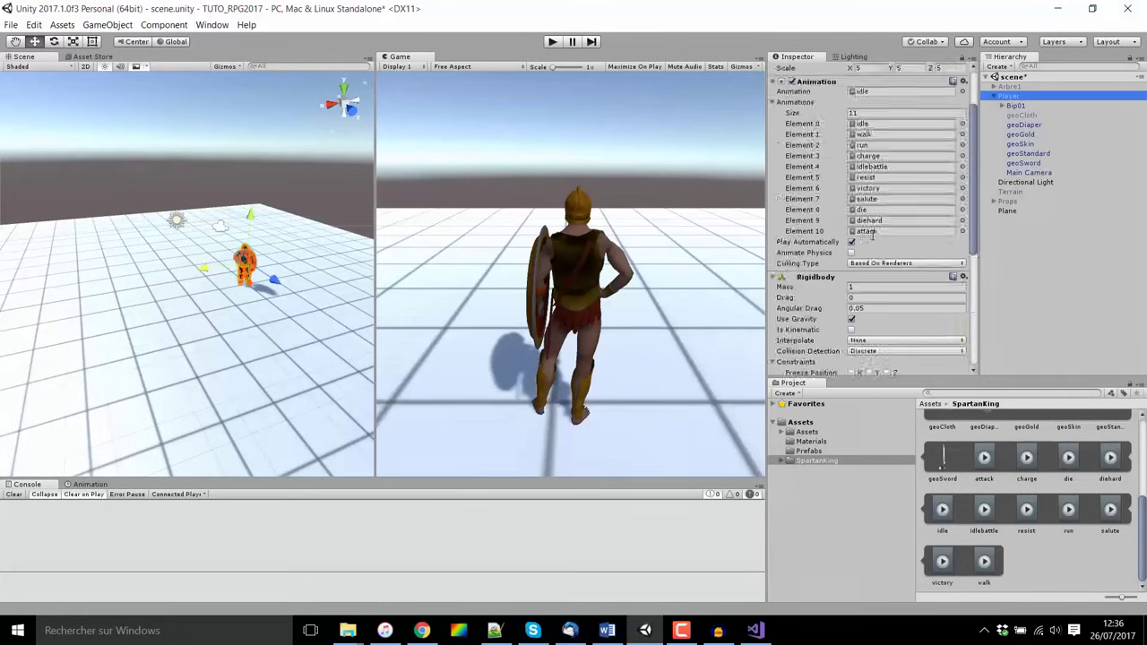
scroll(868, 269, down, 5)
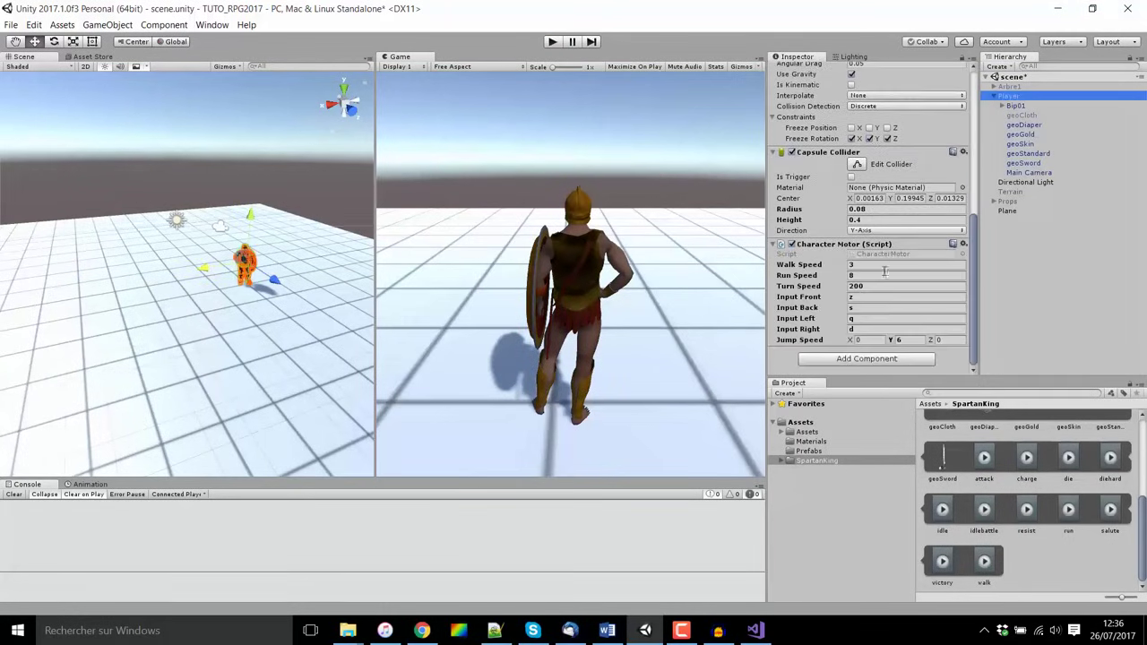
click(911, 339)
scroll(865, 286, up, 5)
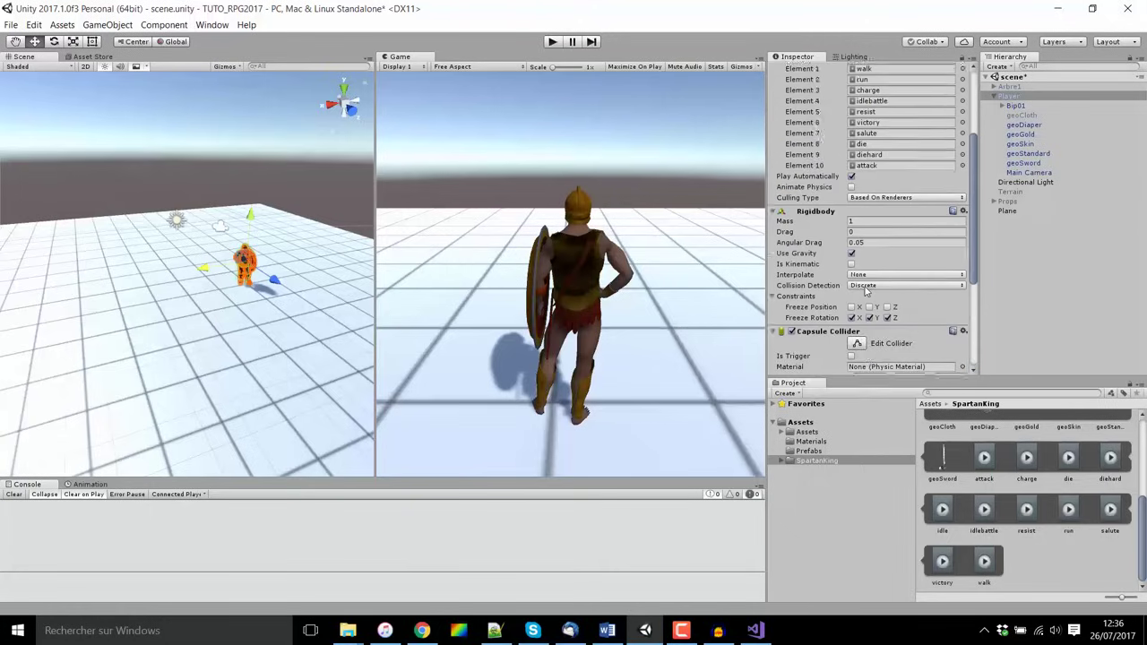
scroll(865, 287, up, 5)
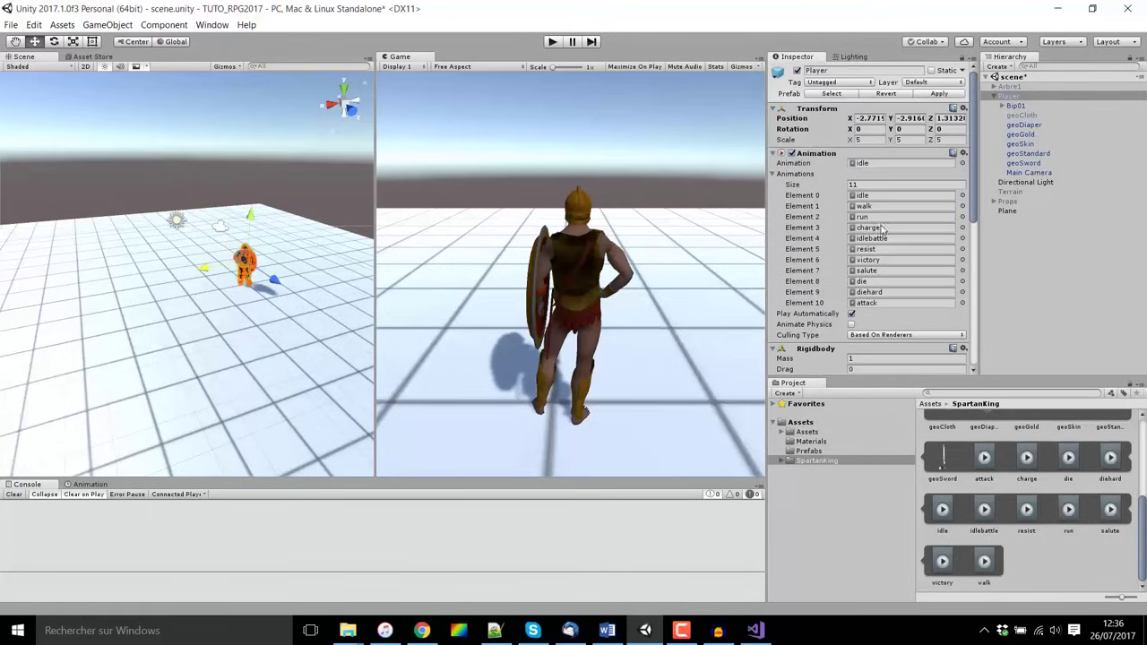
click(939, 95)
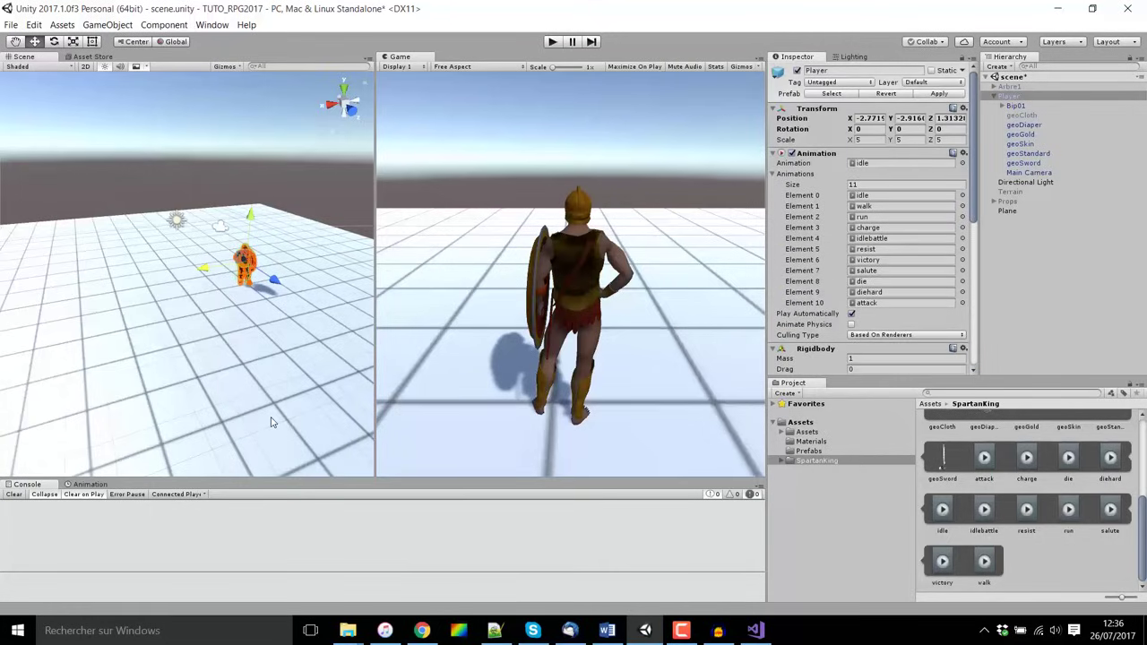